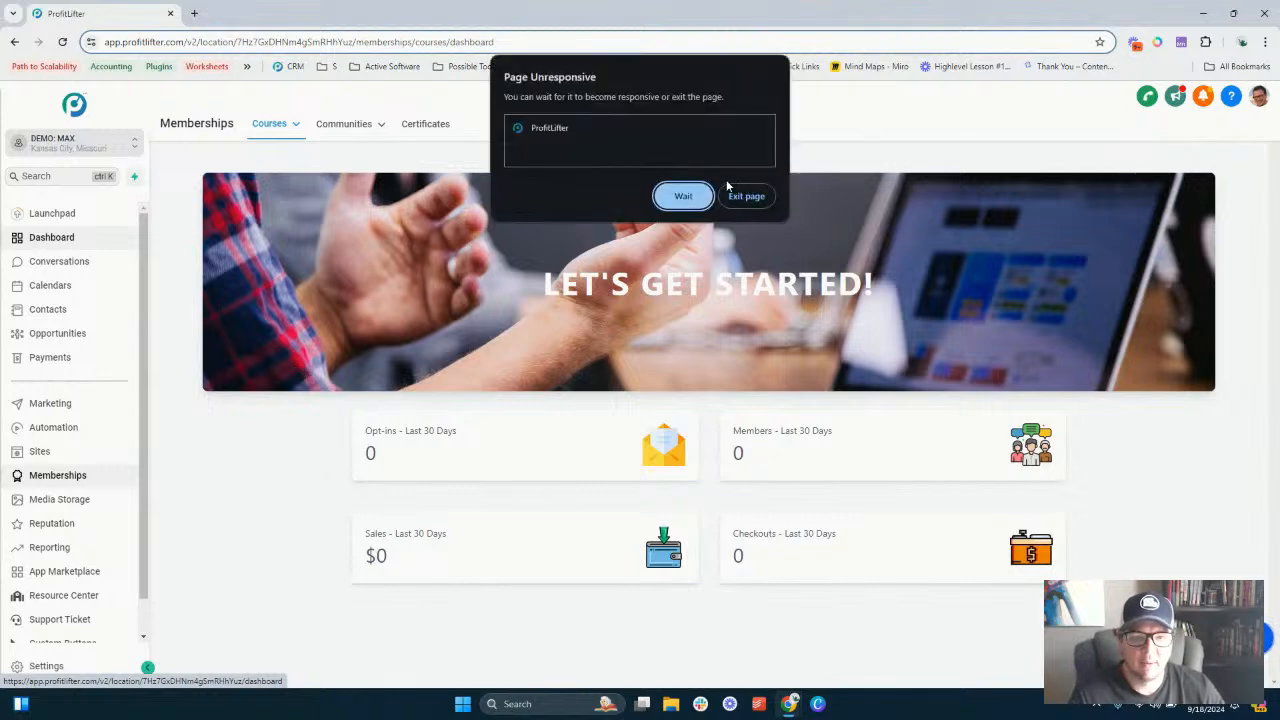
# - Exit the unresponsive Memberships dashboard page and reload it
pyautogui.click(683, 196)
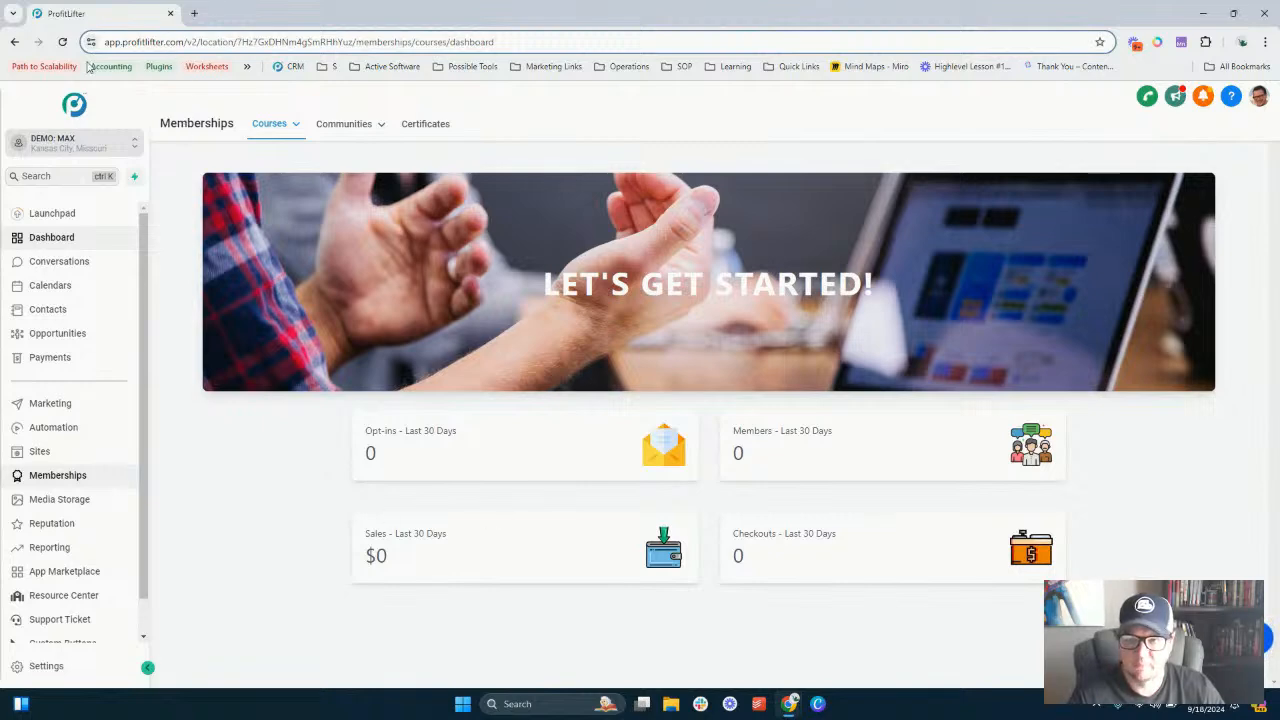
pyautogui.click(63, 43)
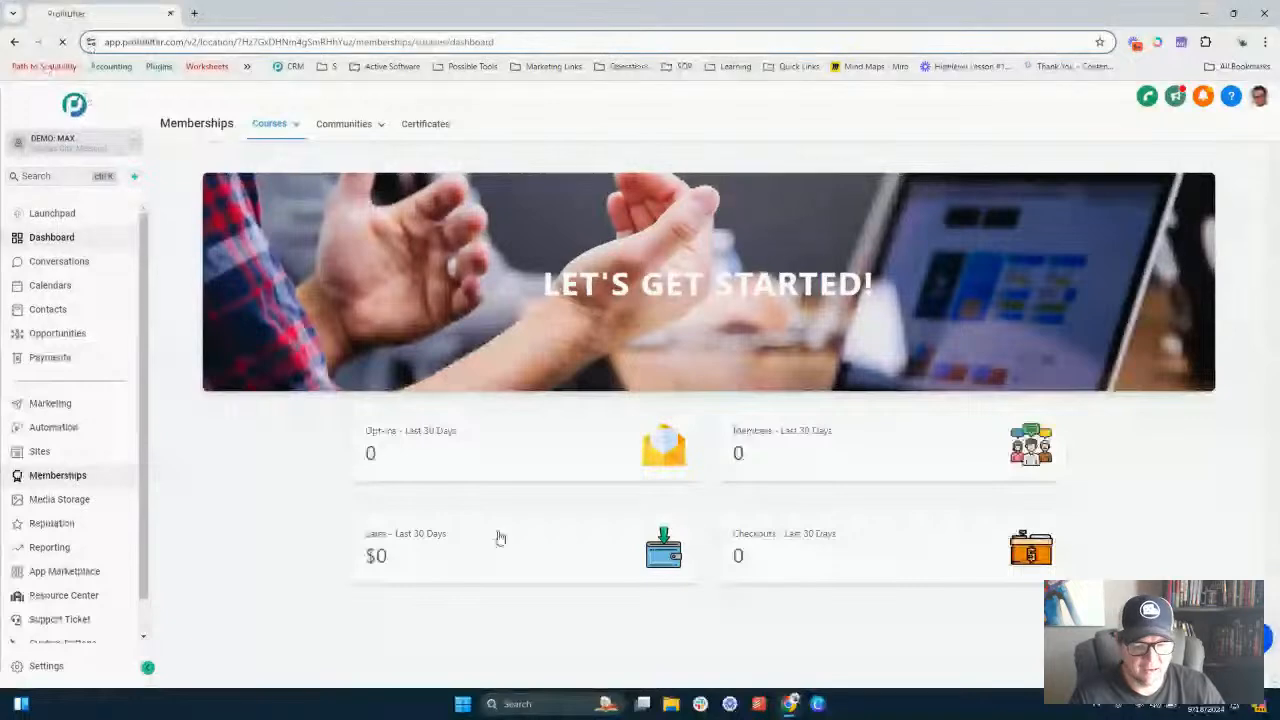
pyautogui.moveTo(795, 694)
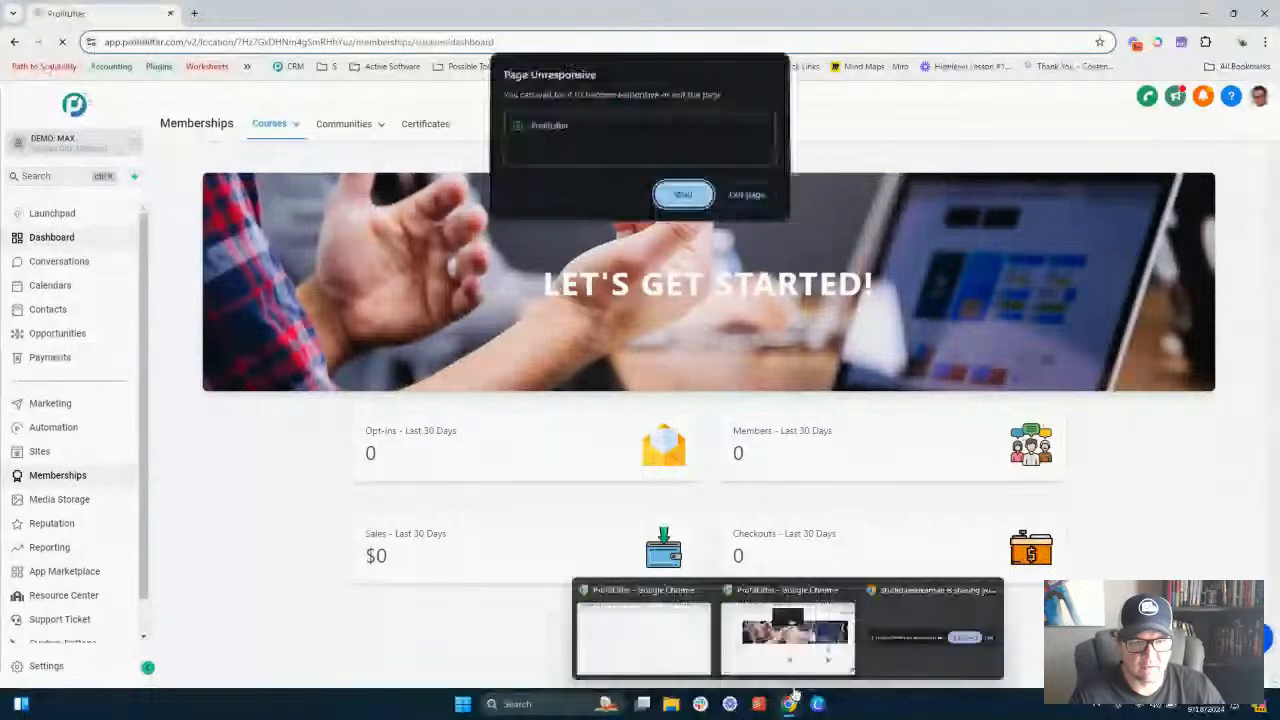
pyautogui.click(747, 197)
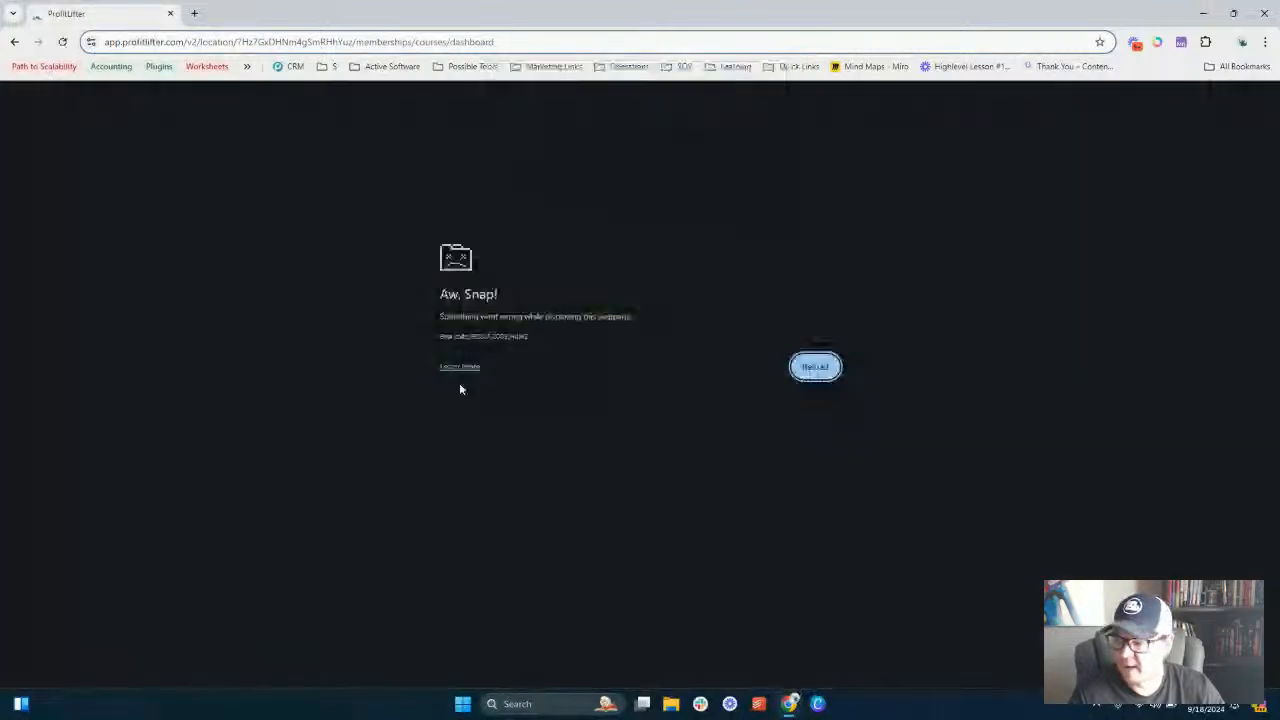
pyautogui.click(826, 372)
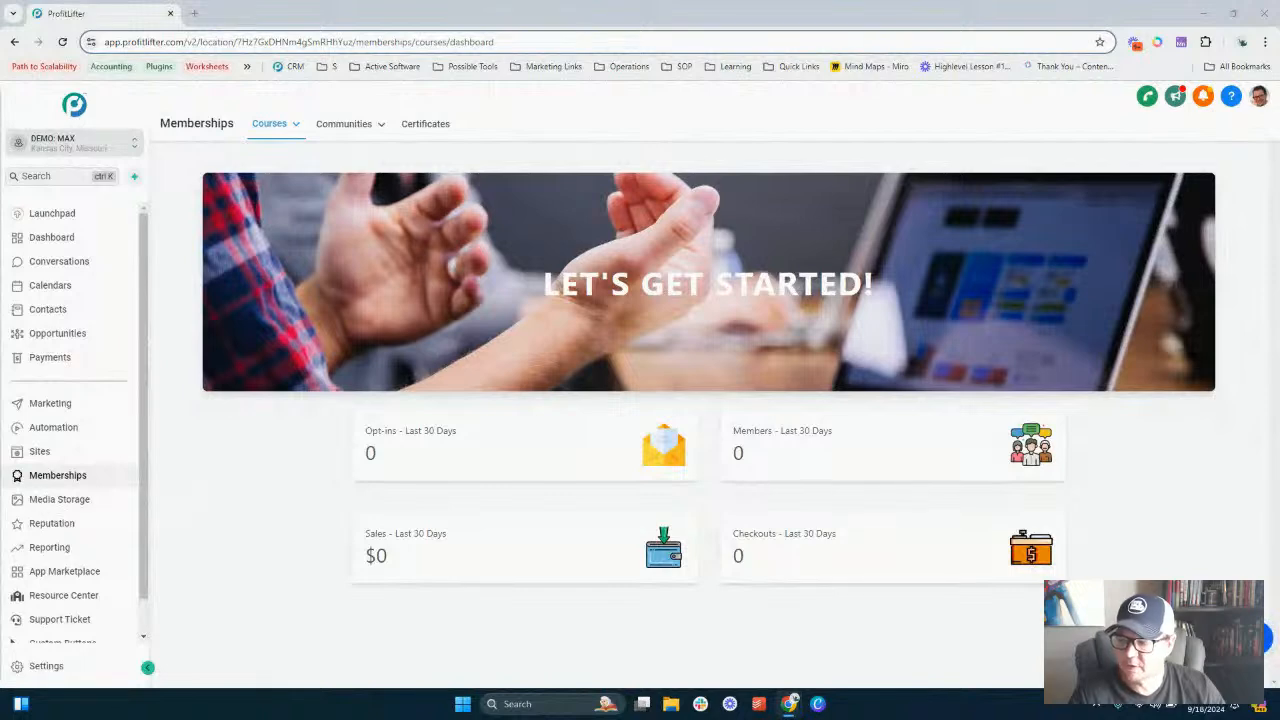
# - Open the Client Portal dashboard from the Sites section
pyautogui.click(60, 453)
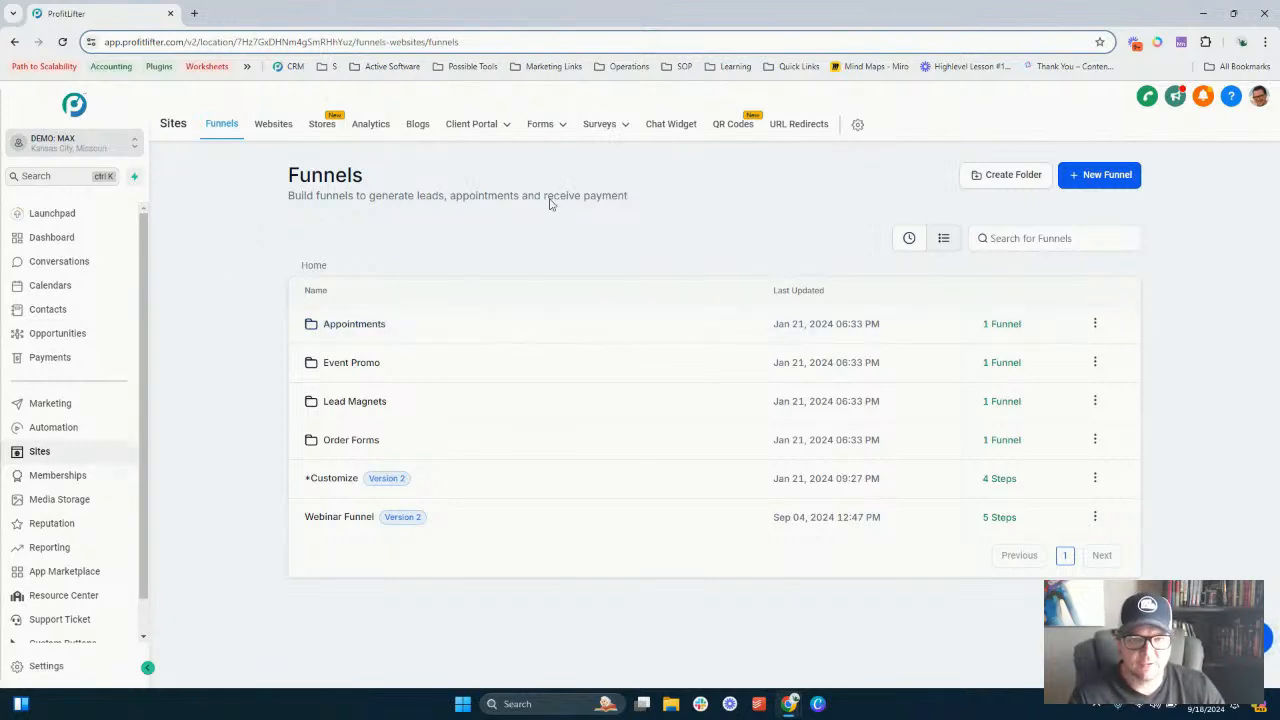
pyautogui.moveTo(478, 124)
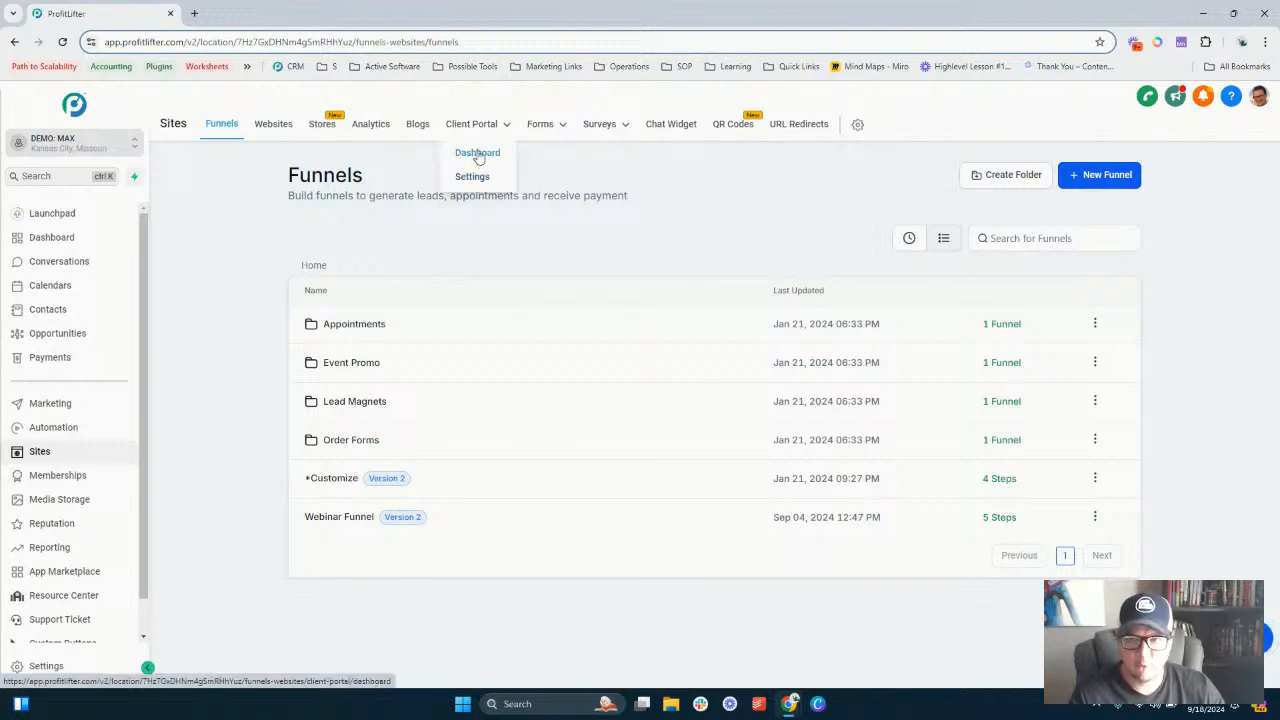
pyautogui.click(478, 154)
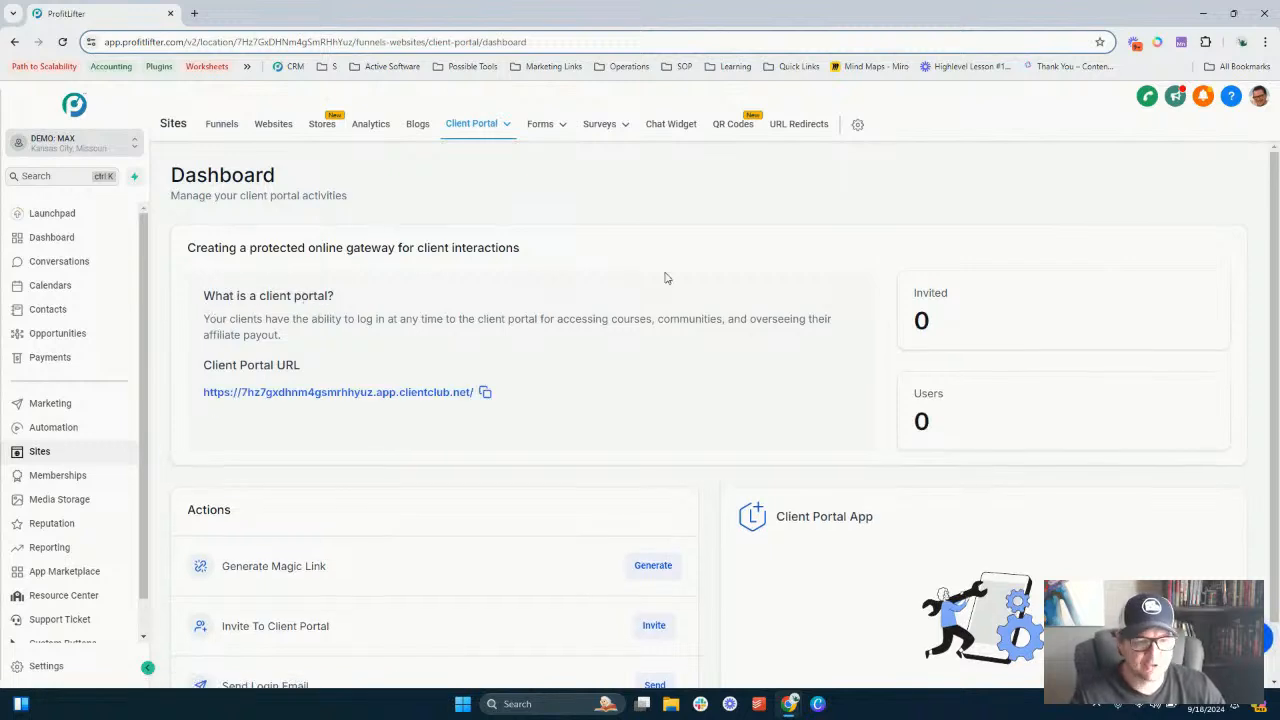
# - Review the client portal dashboard's portal URL, invited and user counts, and available actions
pyautogui.moveTo(917, 292); pyautogui.dragTo(949, 409)
pyautogui.click(749, 374)
pyautogui.scroll(-1, 527, 297)
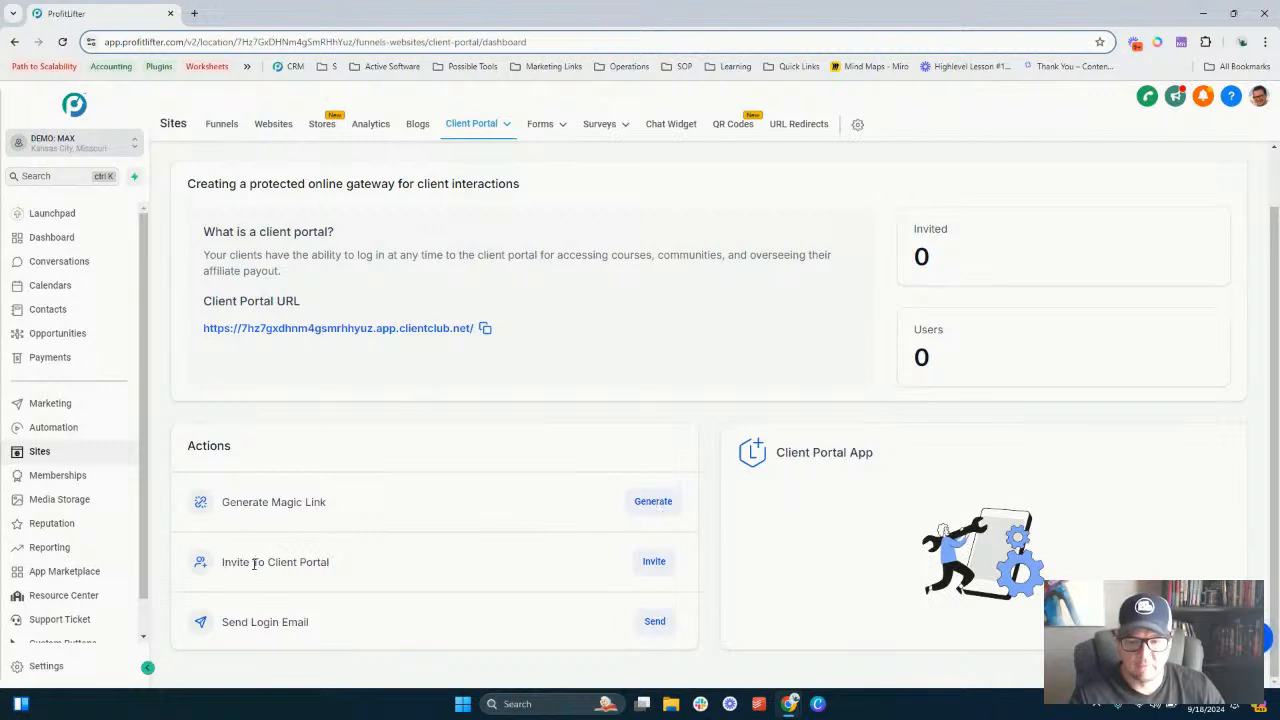
pyautogui.moveTo(250, 562); pyautogui.dragTo(332, 563)
pyautogui.click(269, 642)
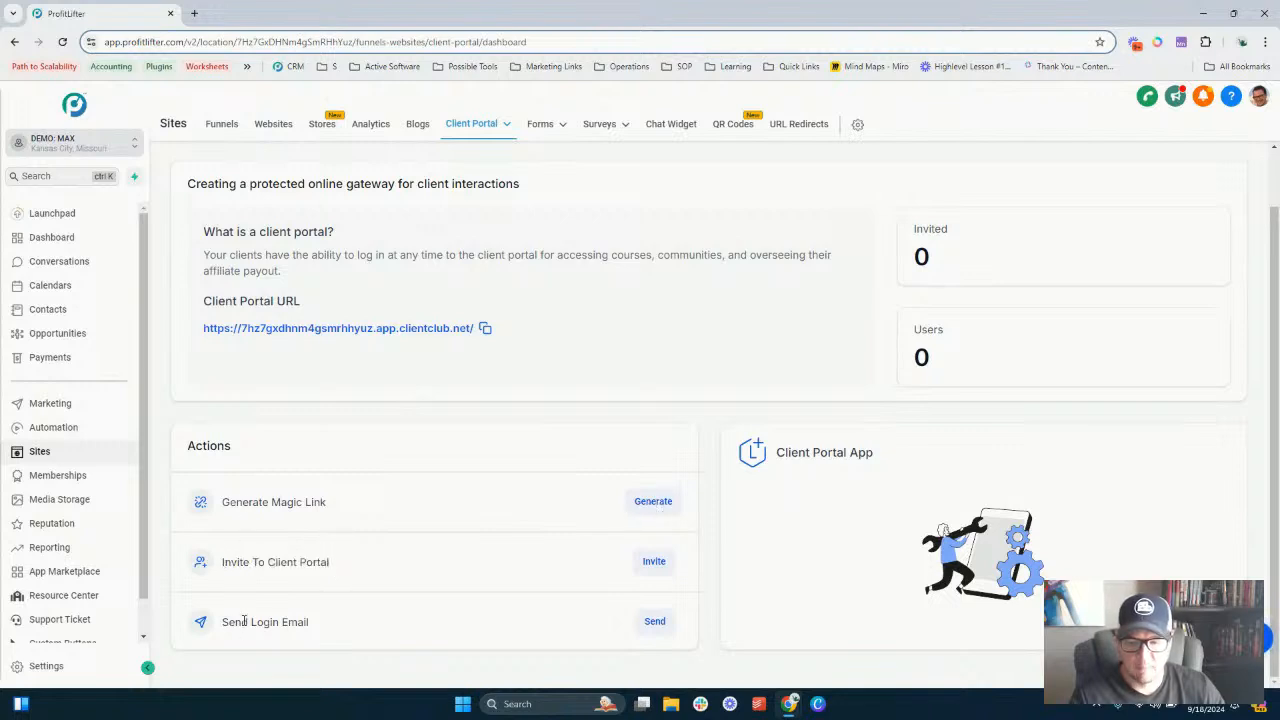
pyautogui.doubleClick(249, 622)
pyautogui.moveTo(249, 622); pyautogui.dragTo(328, 622)
pyautogui.click(310, 622)
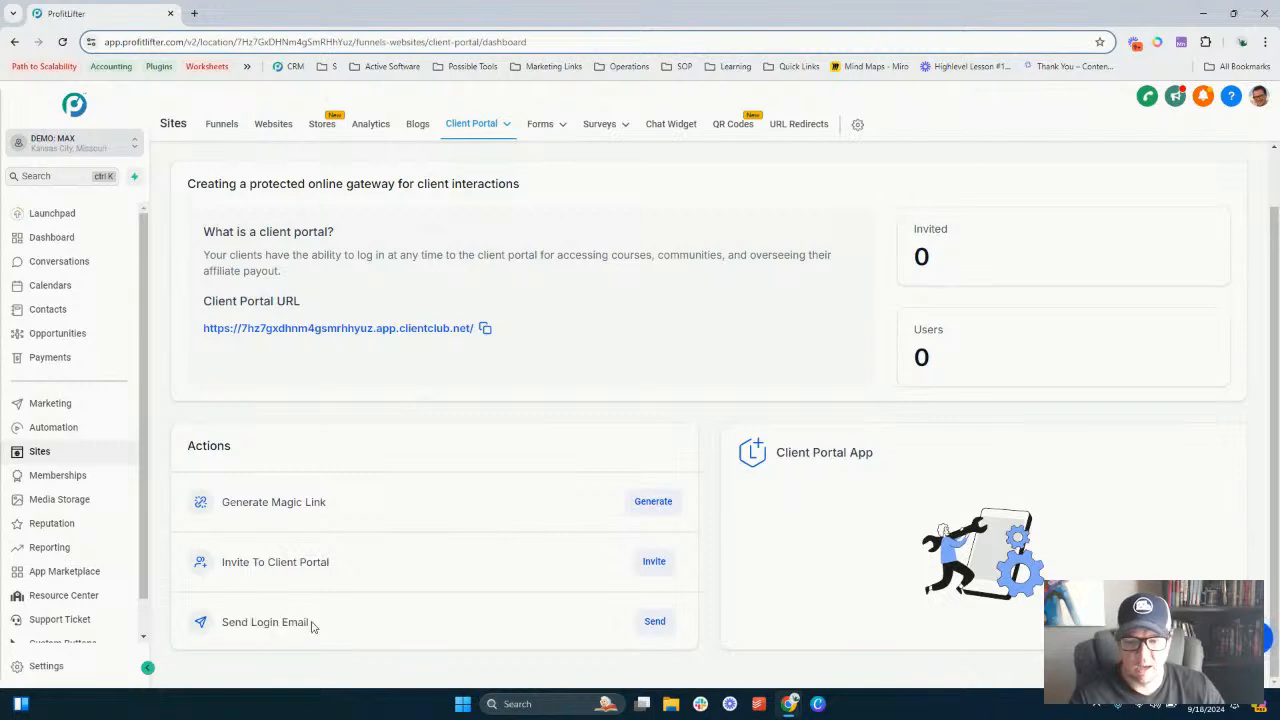
pyautogui.scroll(2, 314, 503)
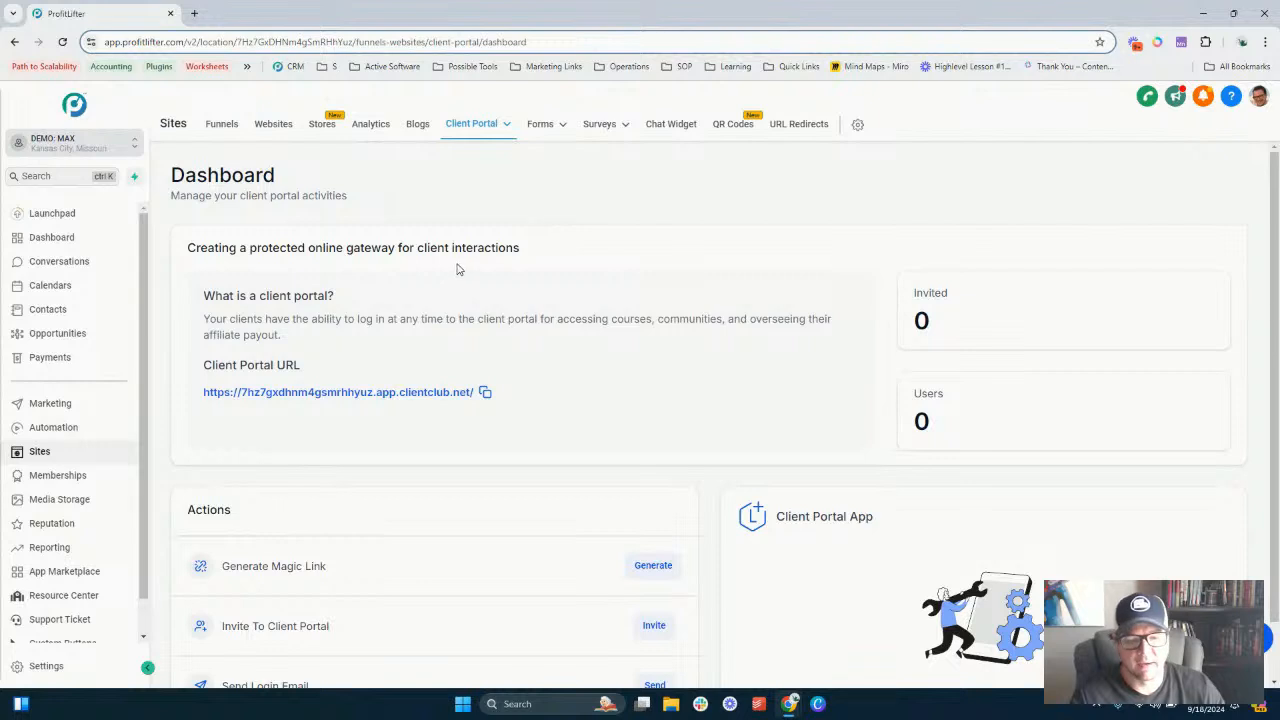
pyautogui.scroll(-2, 514, 283)
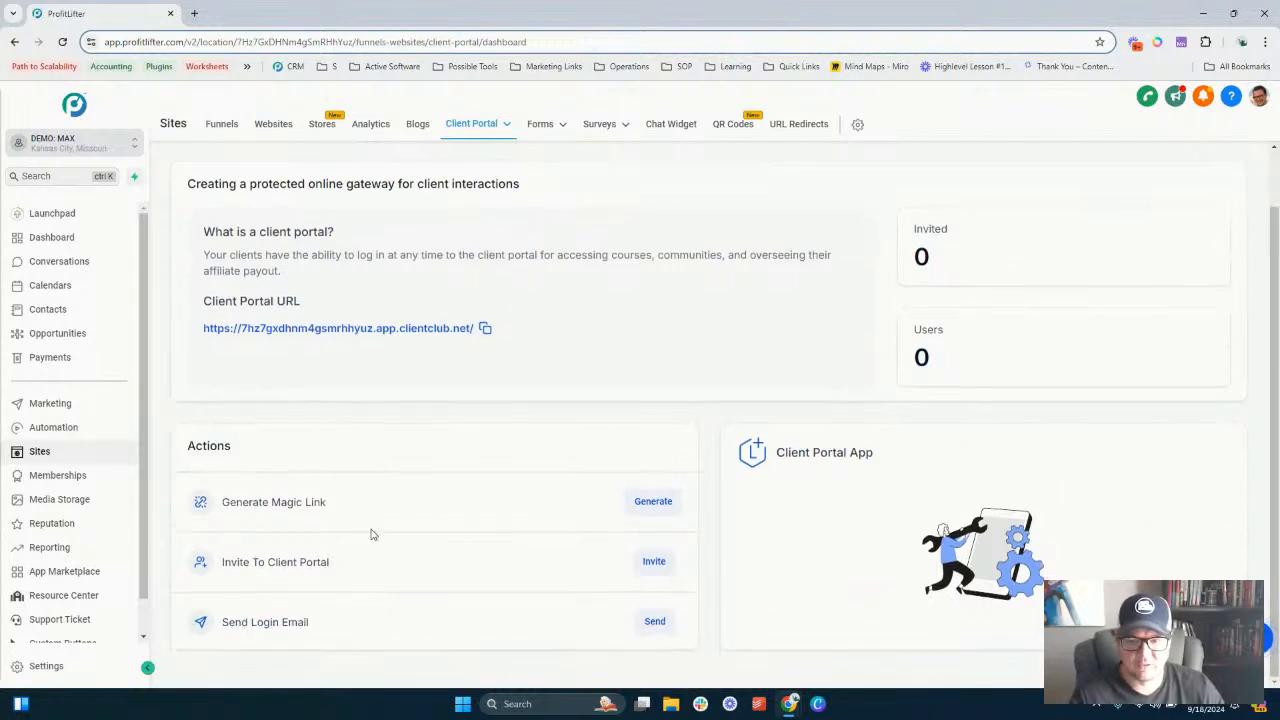
pyautogui.scroll(2, 370, 534)
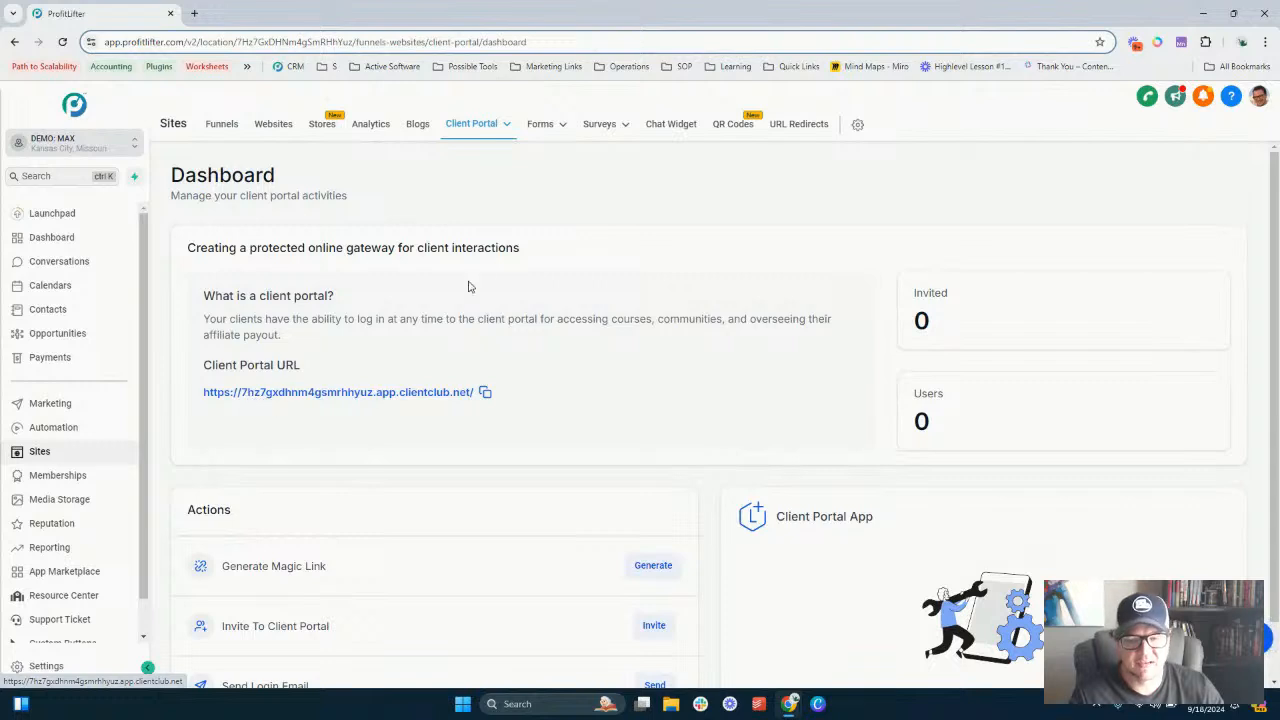
# - Open the client portal settings and go to Domain Setup
pyautogui.moveTo(486, 126)
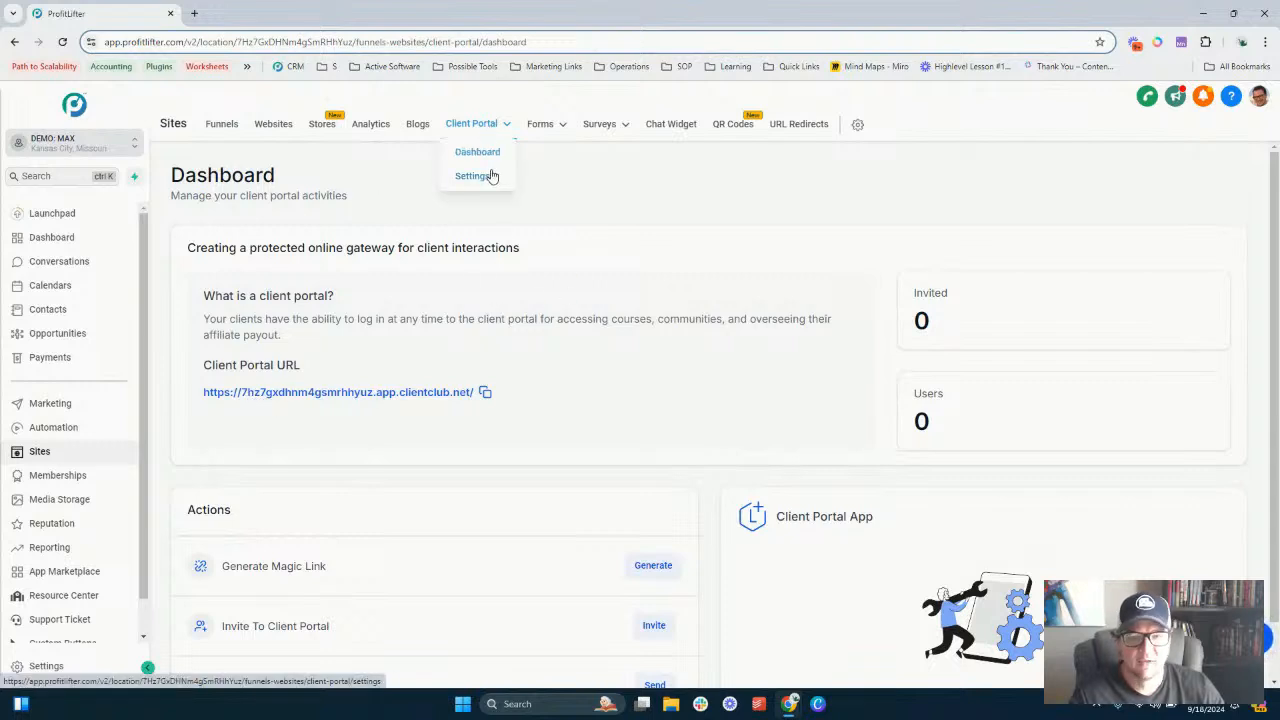
pyautogui.click(487, 176)
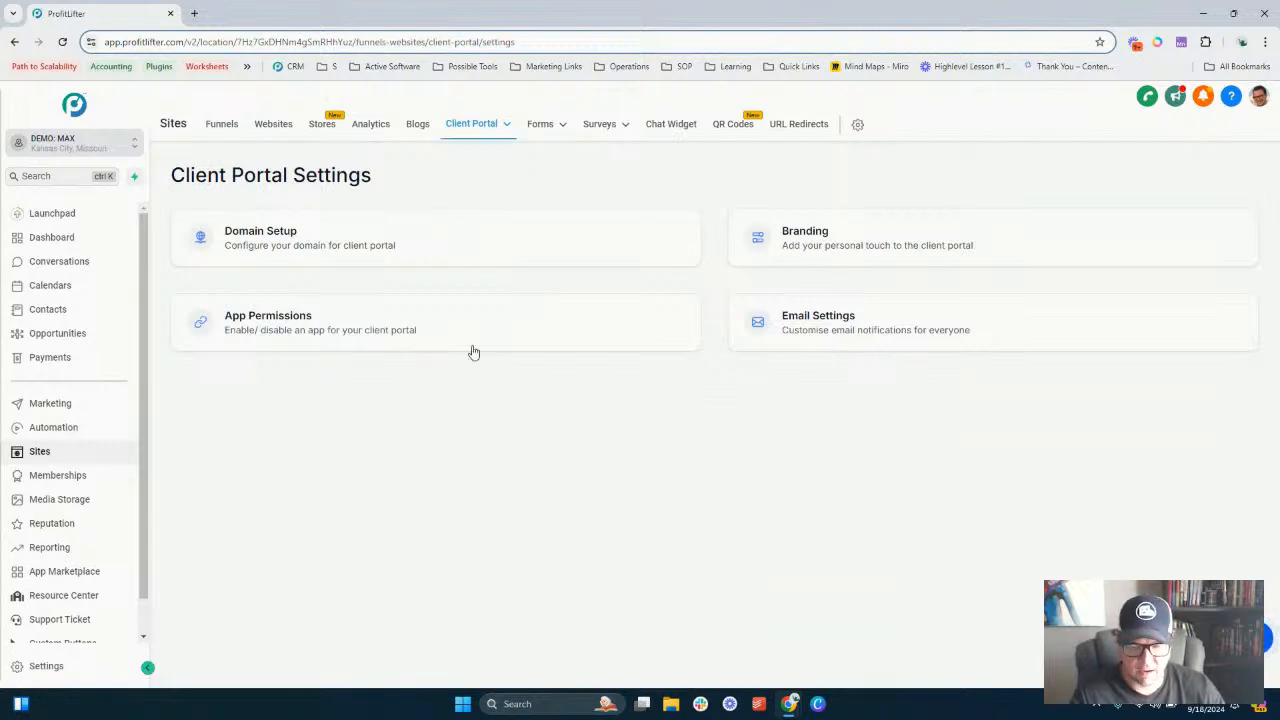
pyautogui.click(440, 248)
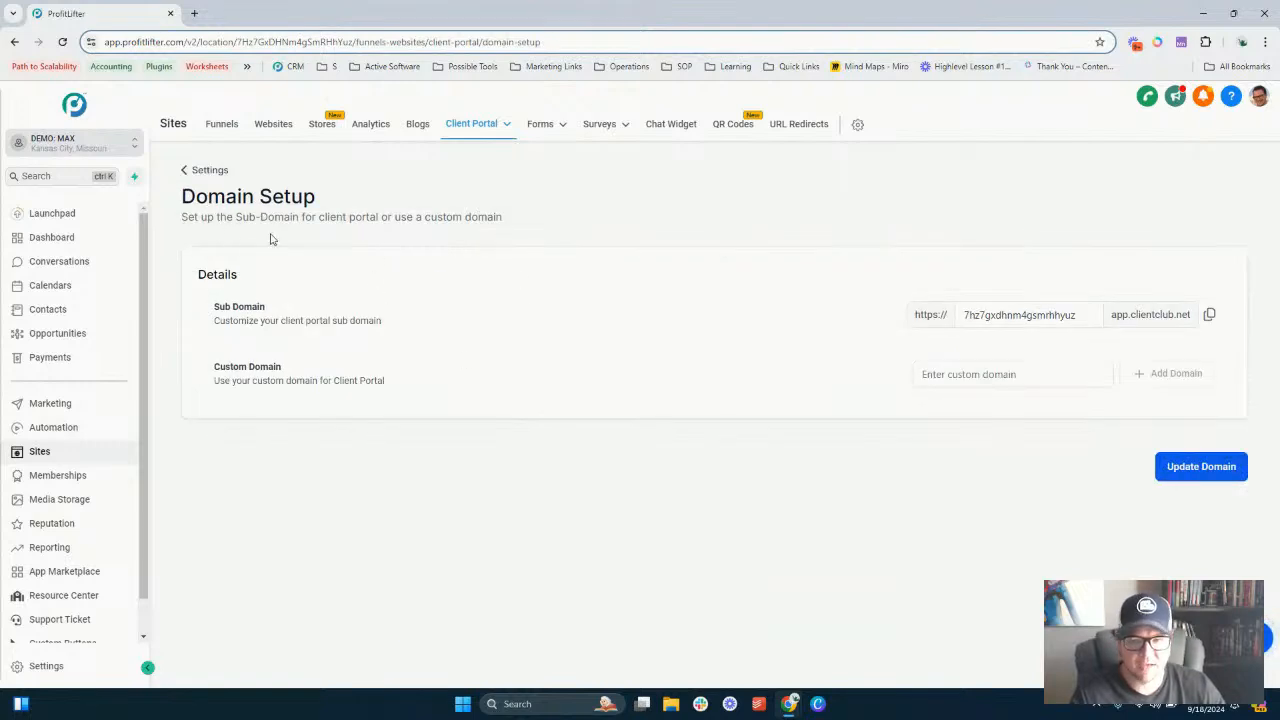
# - Try to change the client portal sub domain to geniesites and update the domain
pyautogui.click(1087, 314)
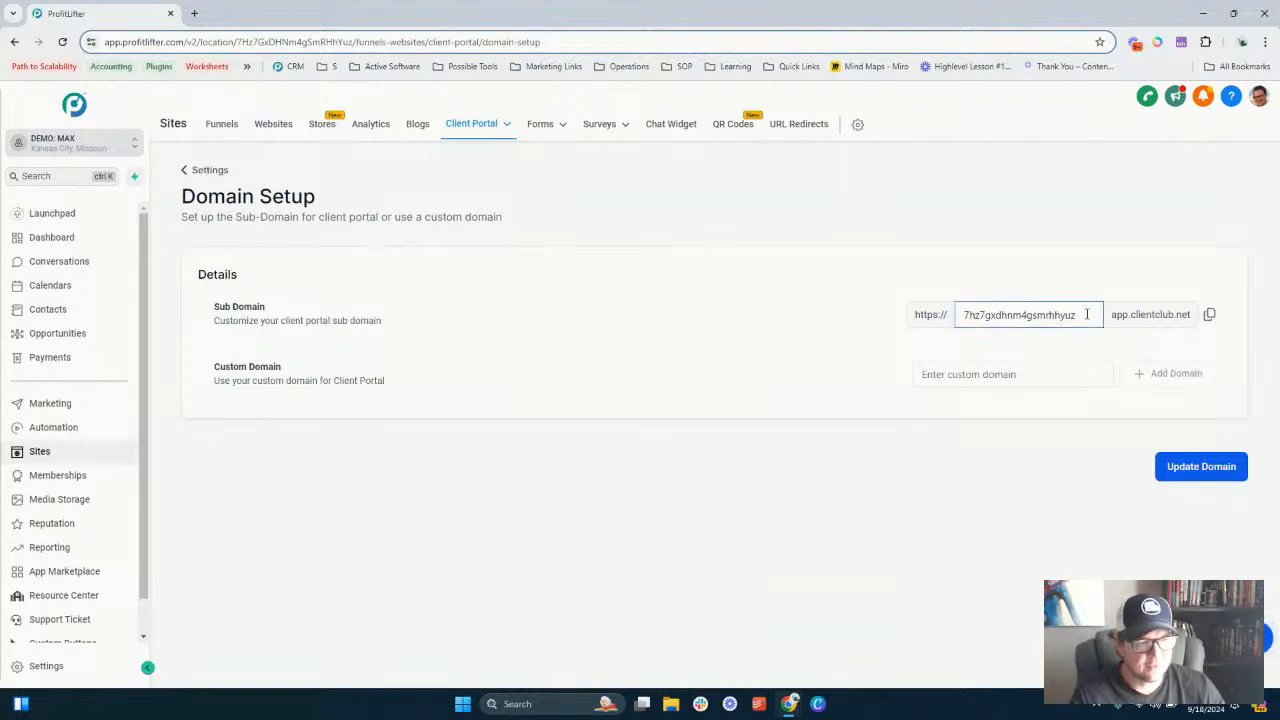
pyautogui.click(993, 355)
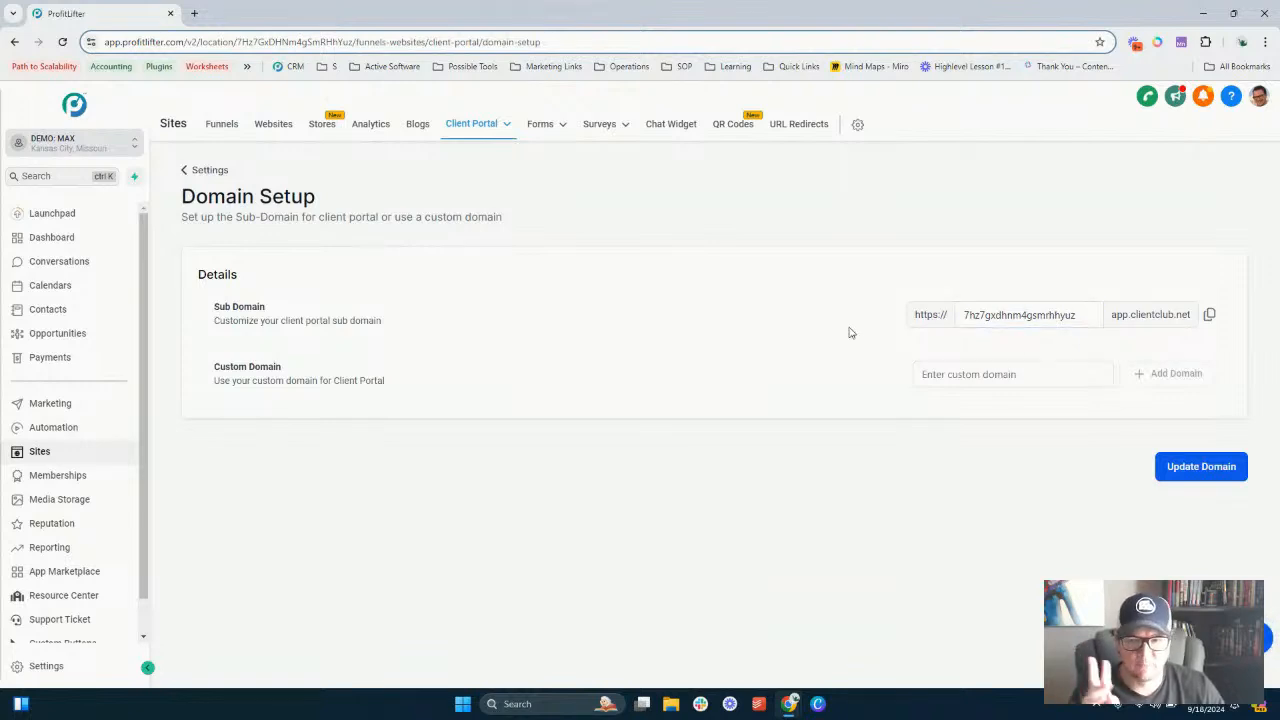
pyautogui.doubleClick(993, 315)
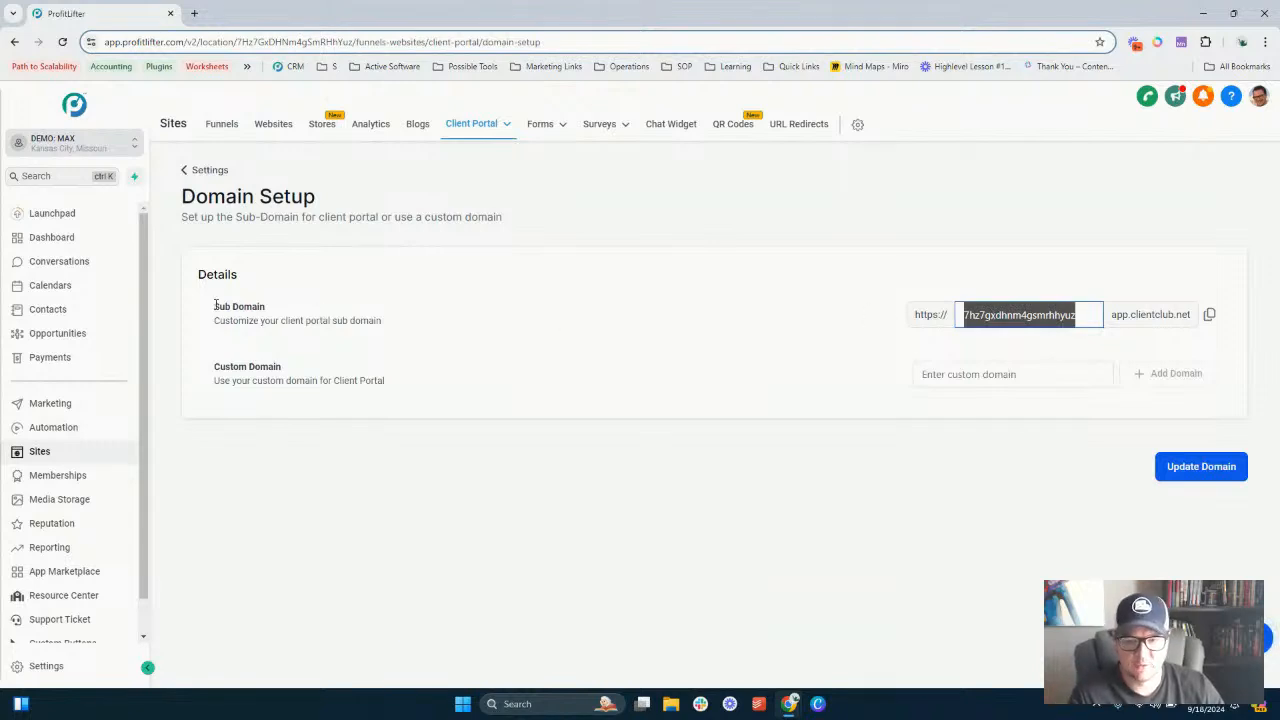
pyautogui.moveTo(215, 306); pyautogui.dragTo(266, 307)
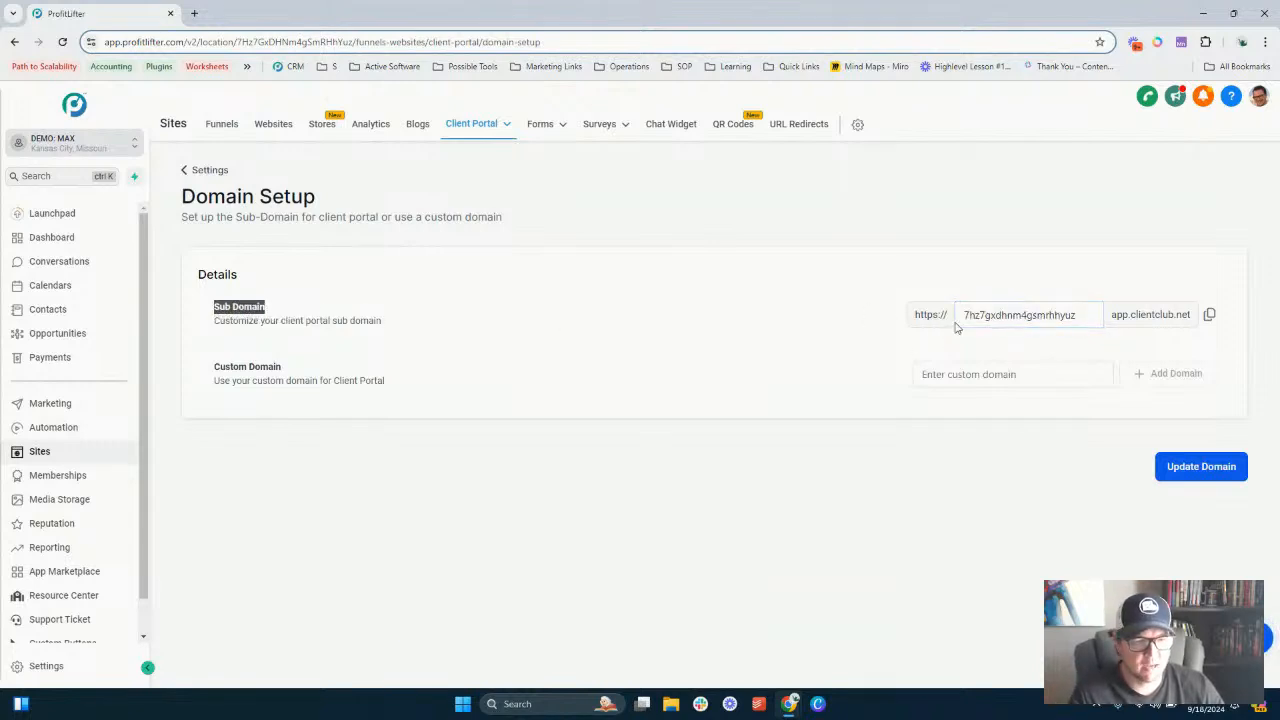
pyautogui.doubleClick(978, 318)
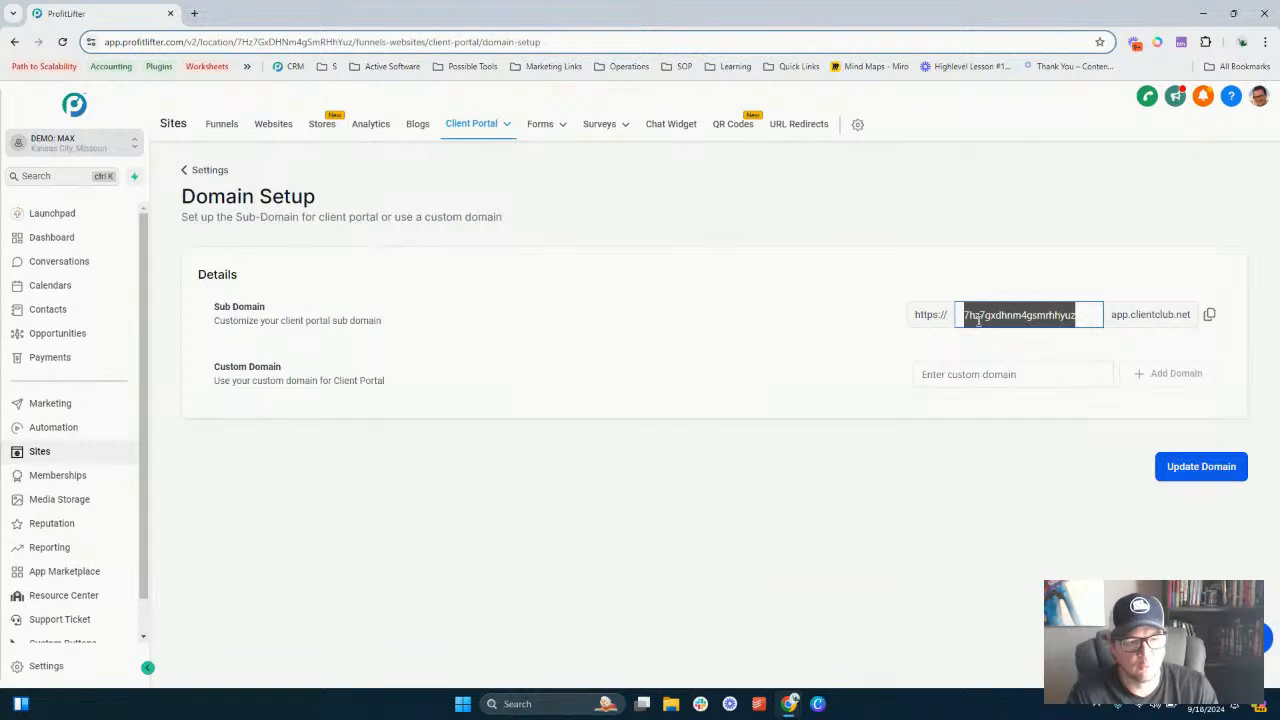
pyautogui.write('genesites')
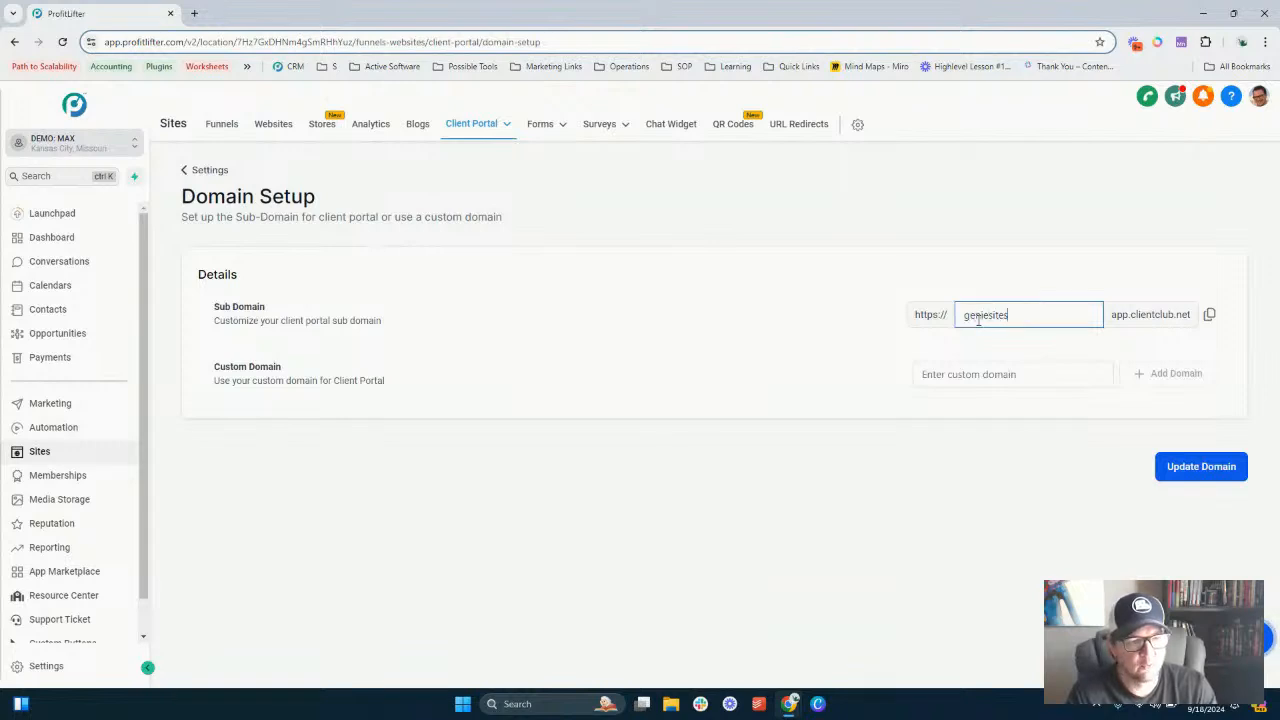
pyautogui.press('Tab')
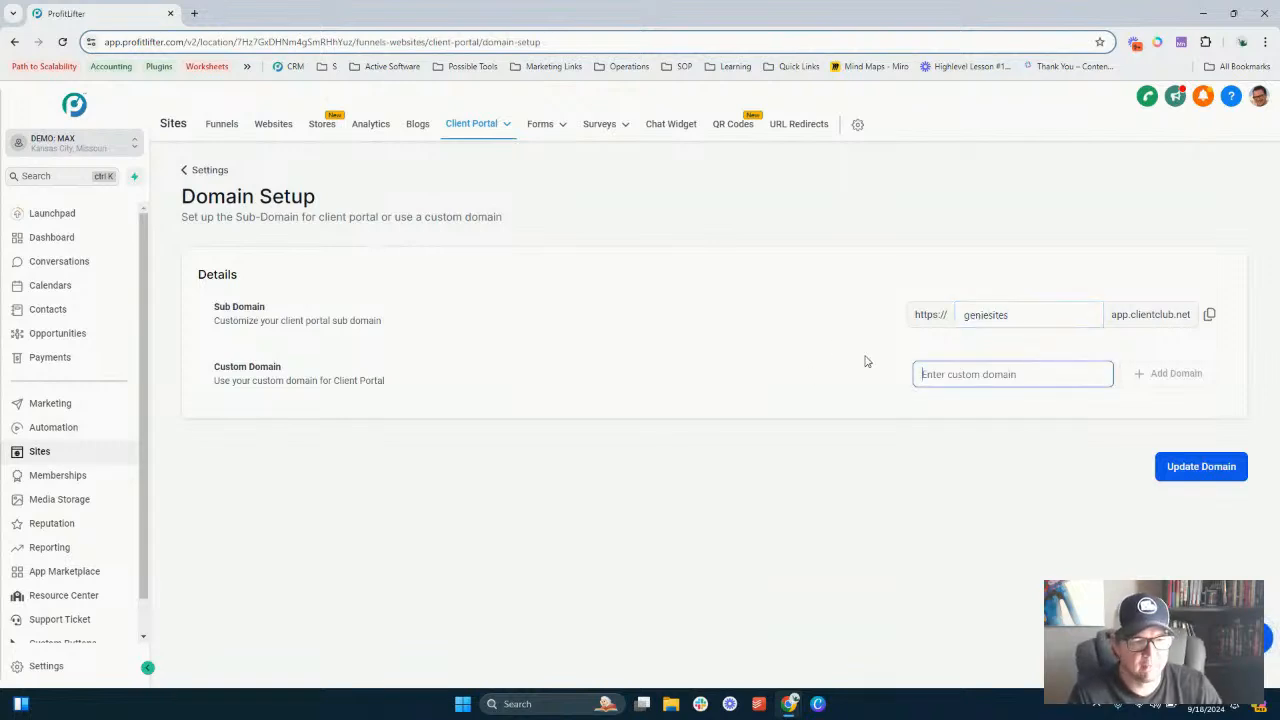
pyautogui.click(1195, 466)
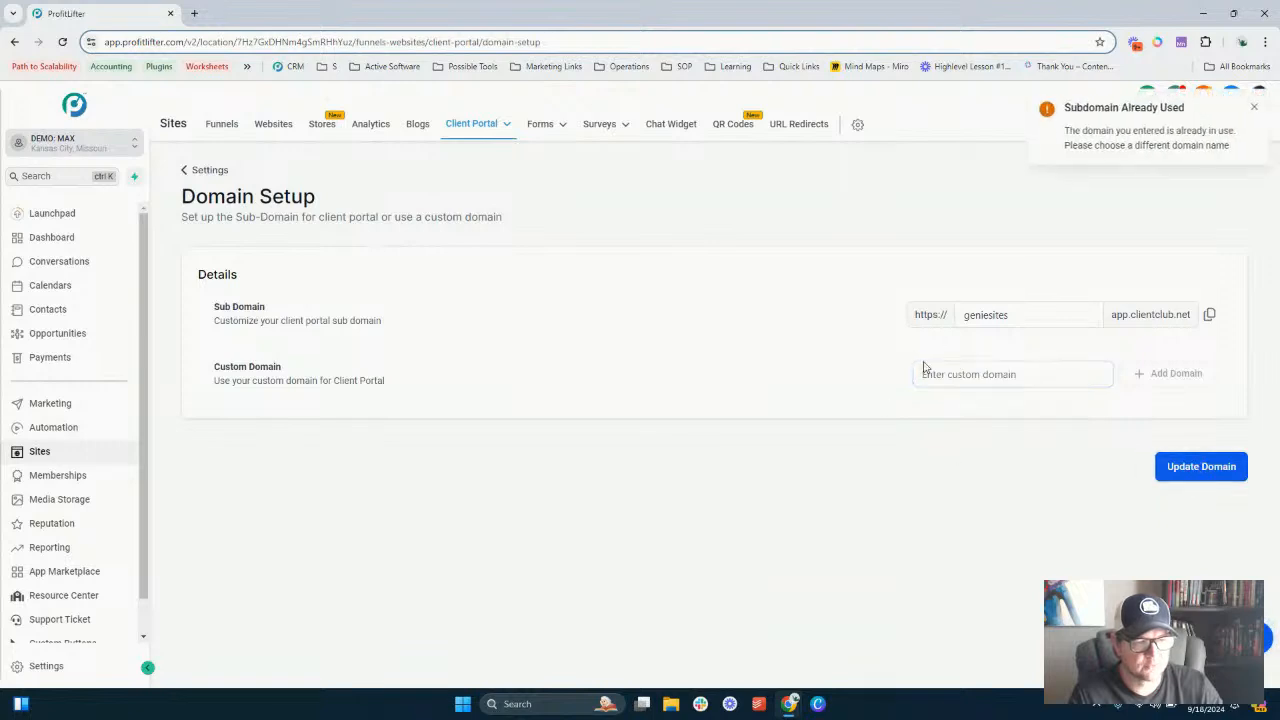
# - Set the client portal sub domain to pidemo and update the domain
pyautogui.click(996, 321)
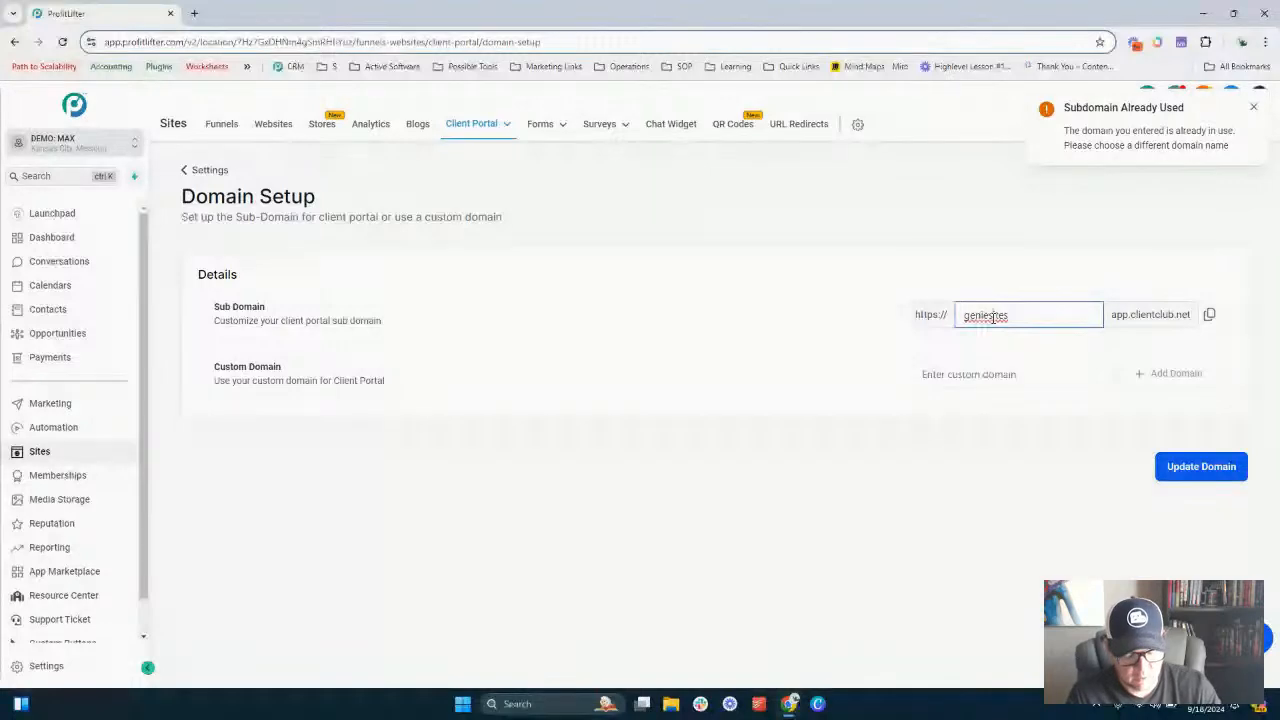
pyautogui.doubleClick(993, 316)
pyautogui.write('pidemo')
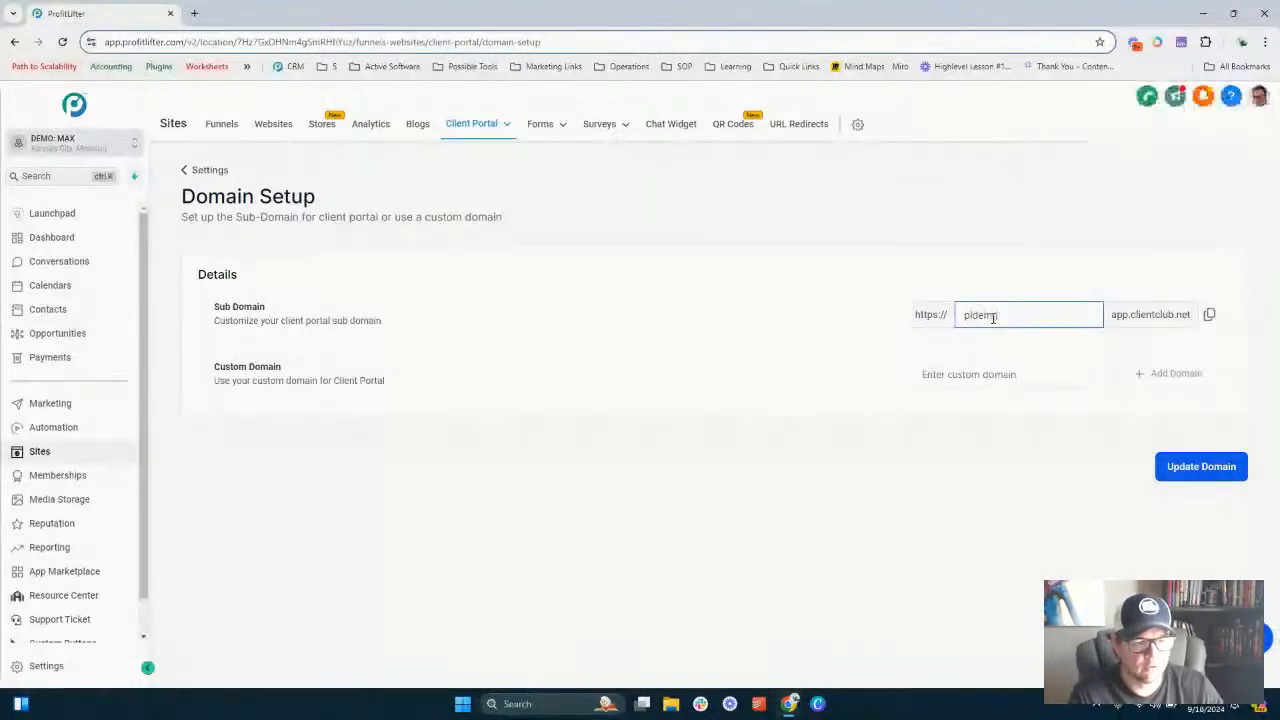
pyautogui.click(1200, 466)
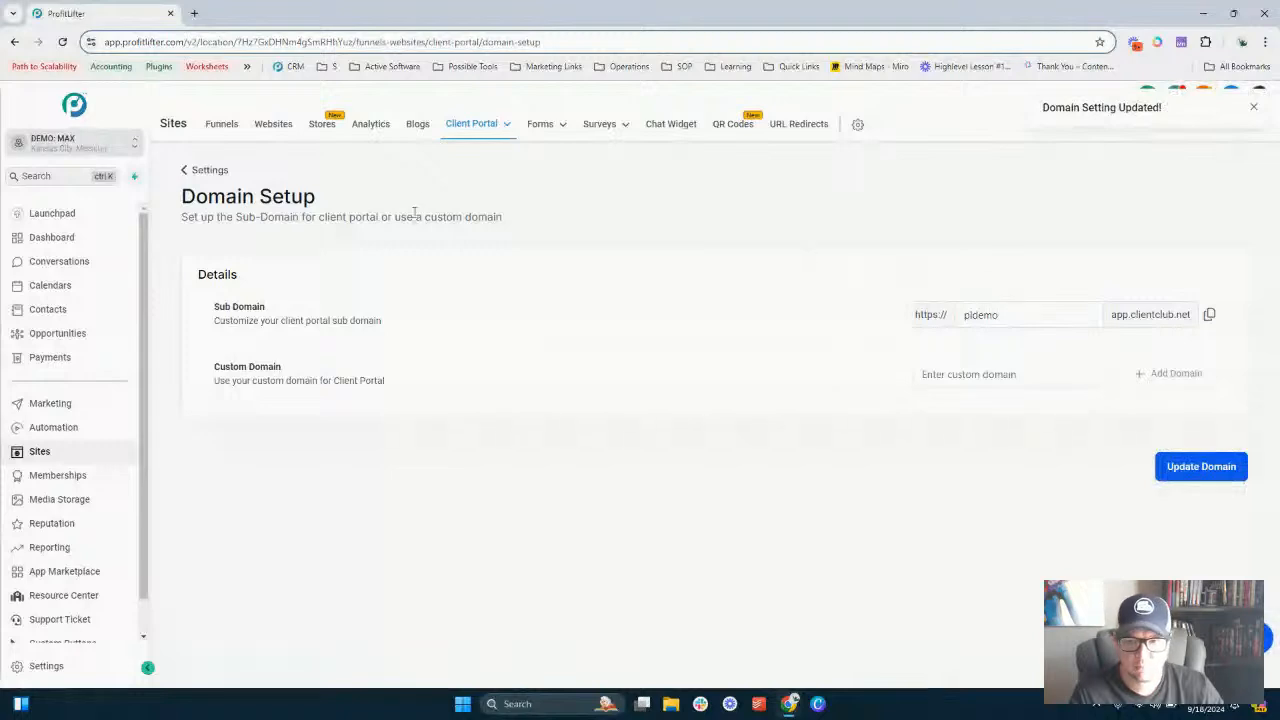
pyautogui.click(989, 386)
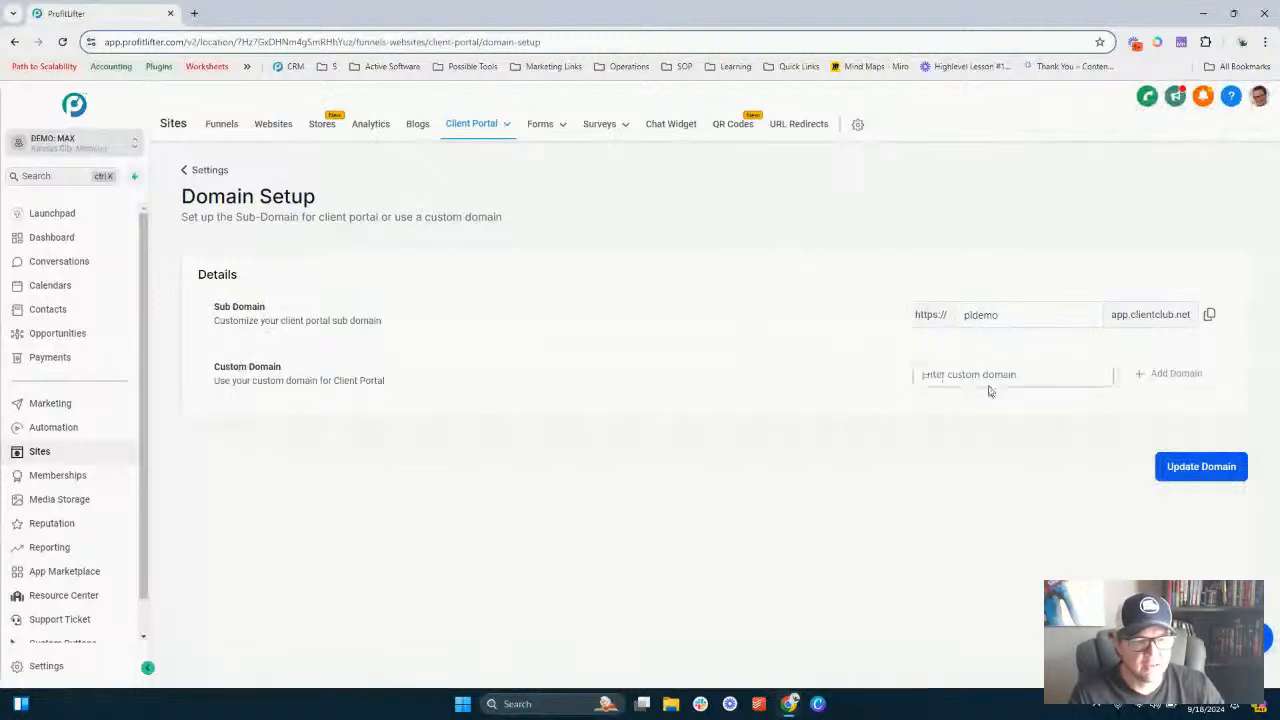
pyautogui.tripleClick(232, 368)
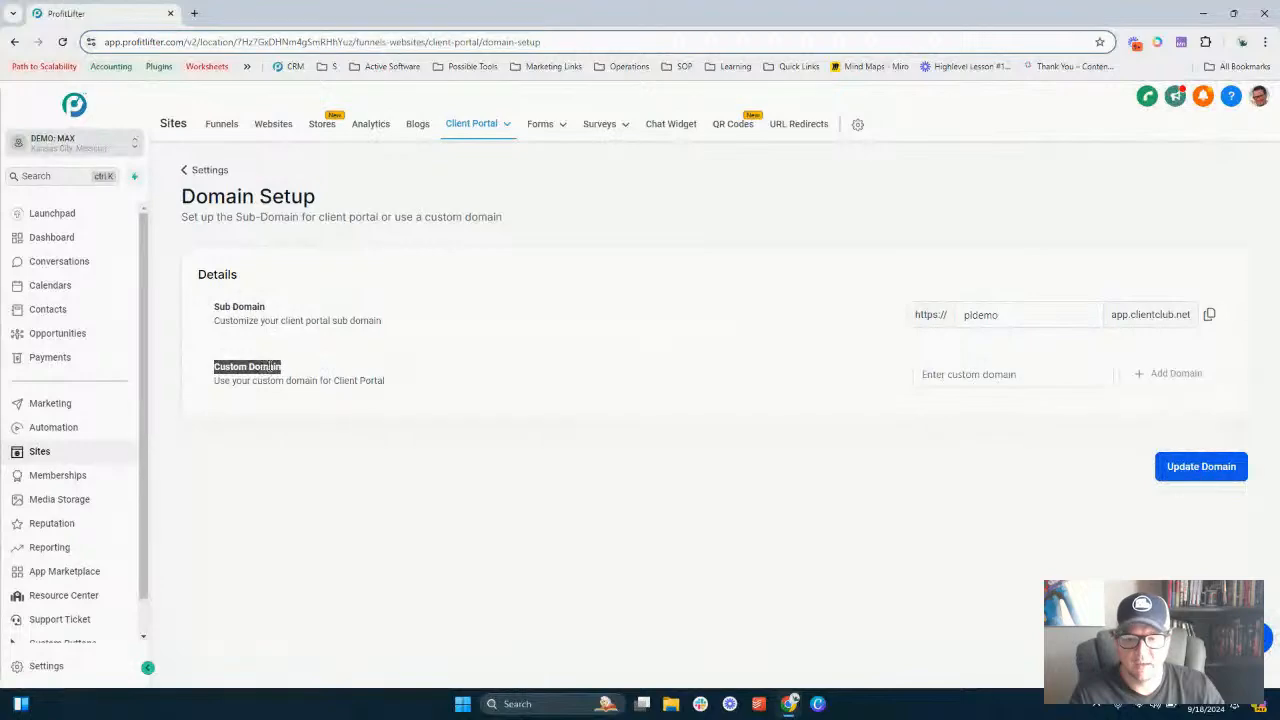
# - Open members.profitlifter.com in a new tab and browse the Profit Lifter Training community feed
pyautogui.click(194, 13)
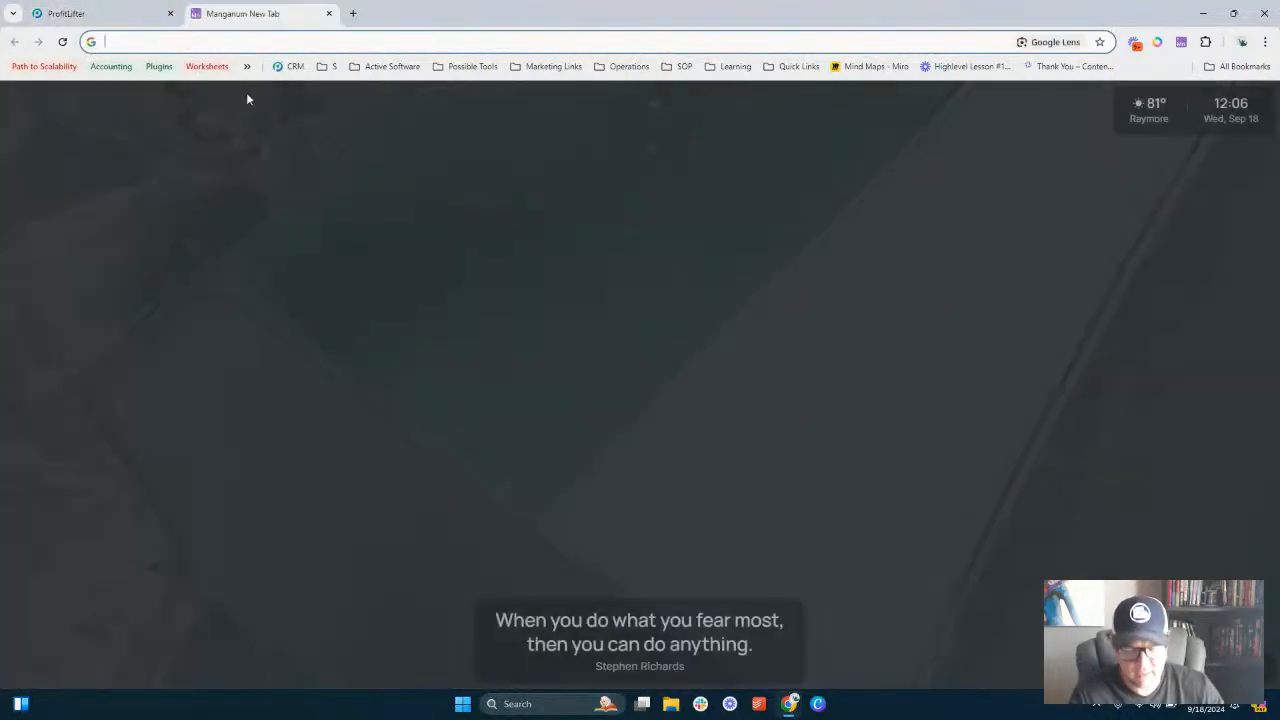
pyautogui.write('members.profitlifter.com')
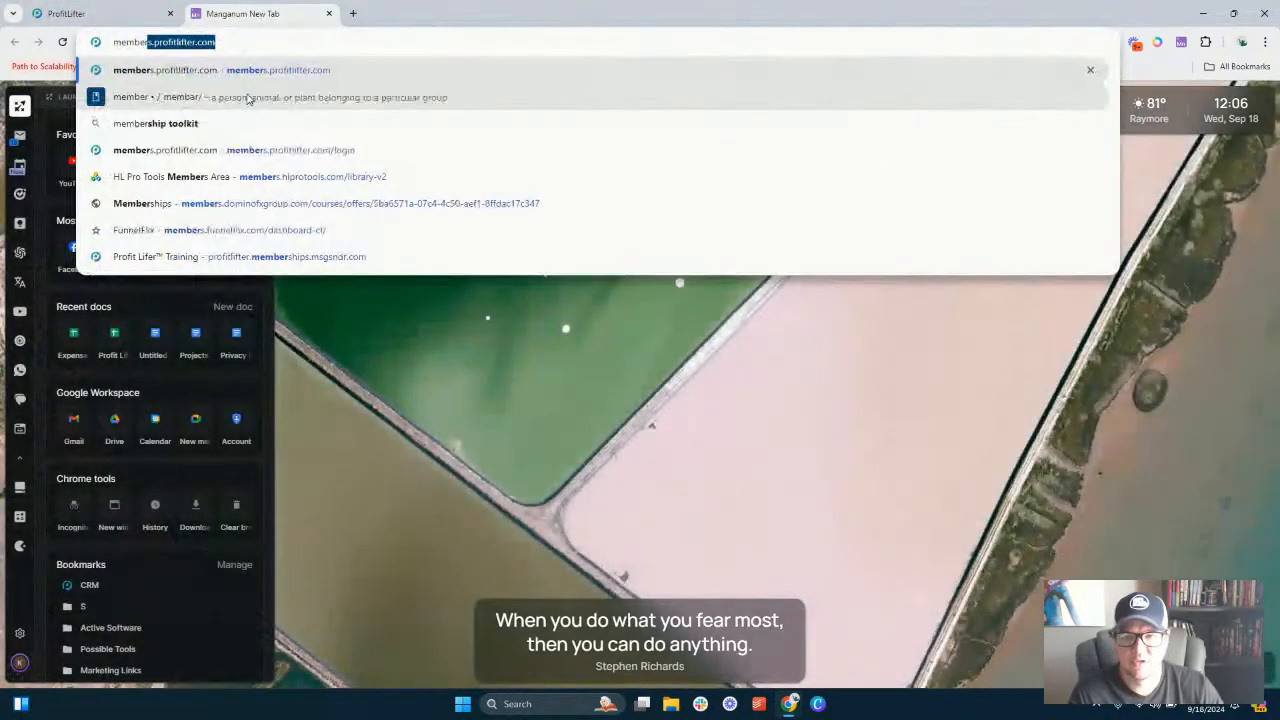
pyautogui.press('Return')
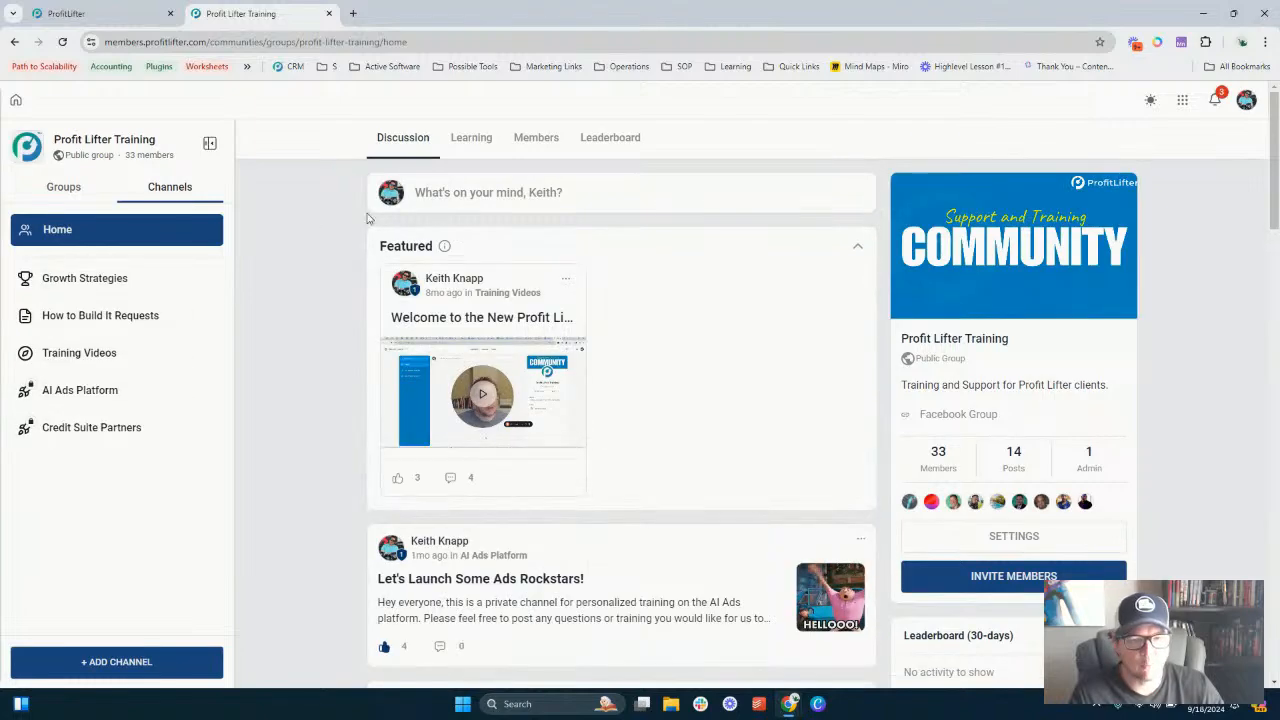
pyautogui.scroll(-6, 681, 302)
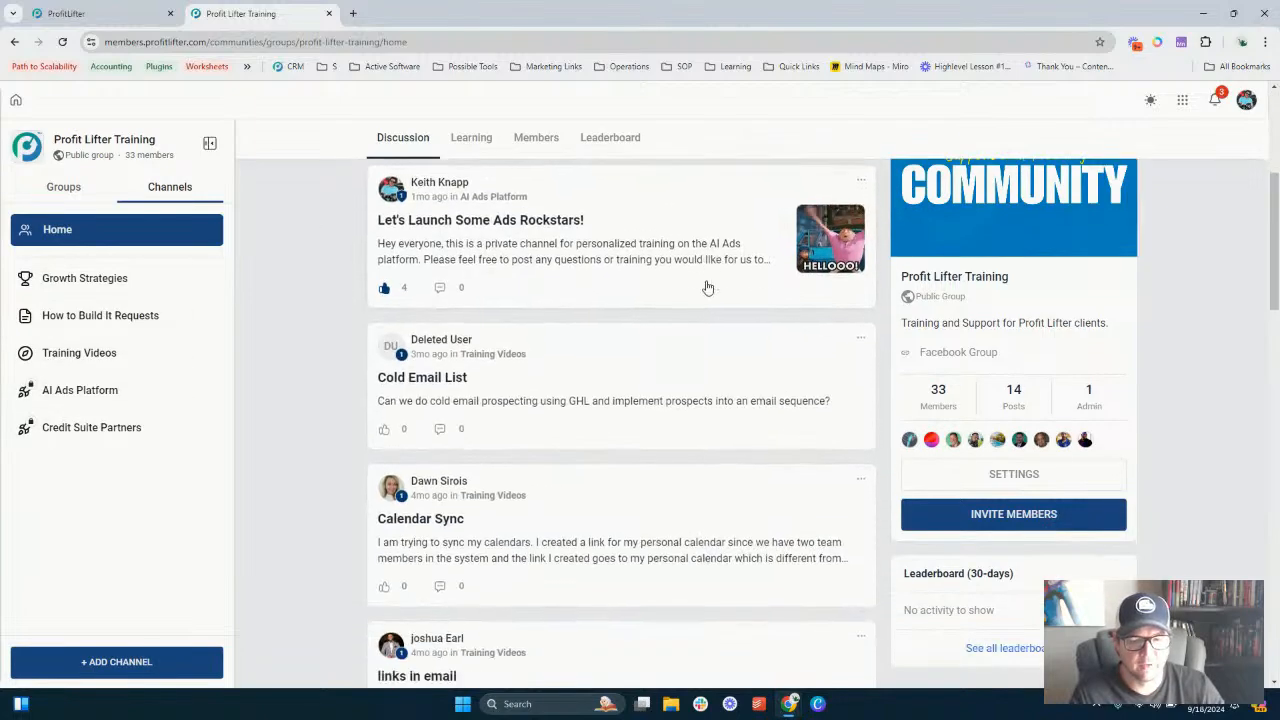
pyautogui.scroll(-15, 659, 353)
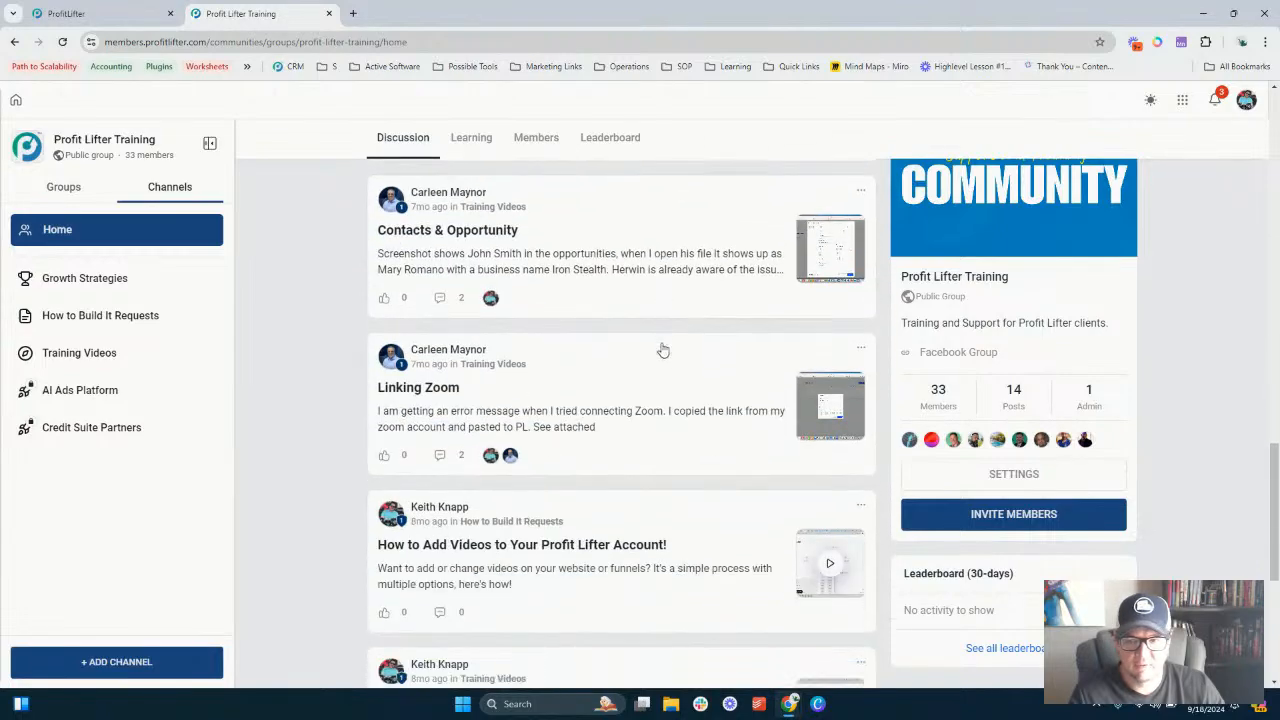
# - Browse the community's Growth Strategies, How to Build It Requests and Training Videos channels
pyautogui.scroll(20, 620, 335)
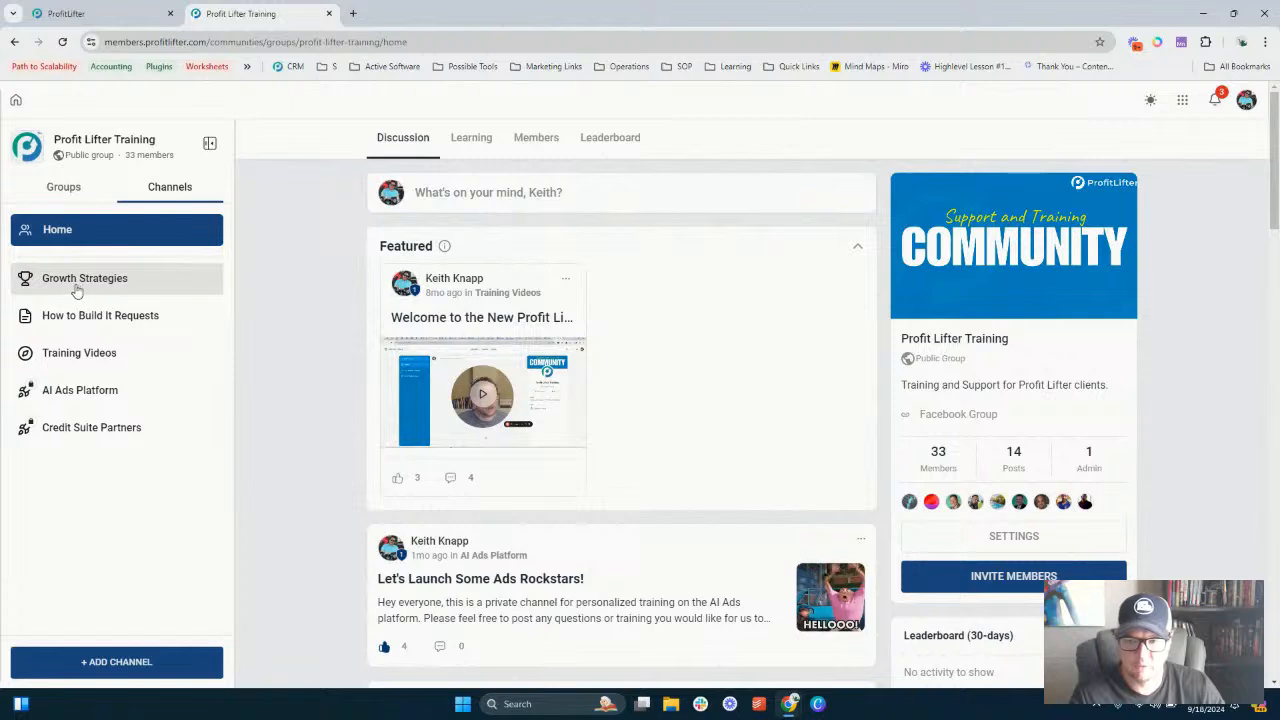
pyautogui.click(78, 284)
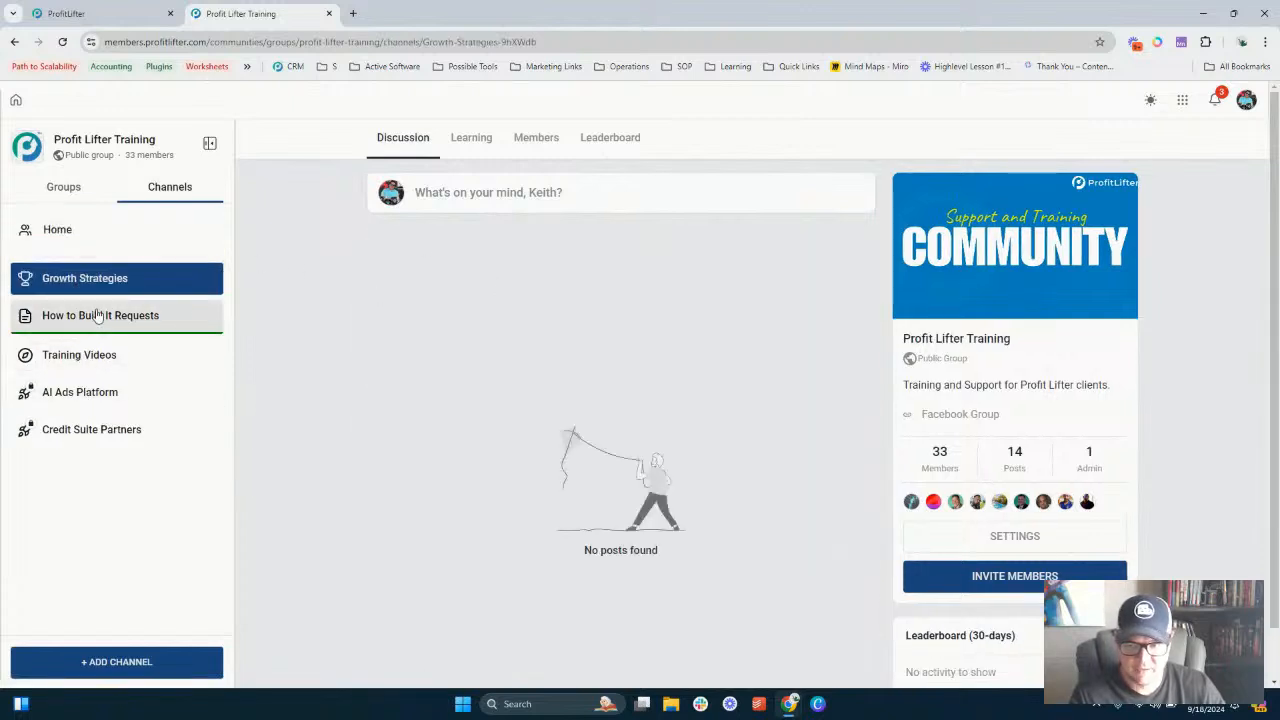
pyautogui.click(90, 316)
pyautogui.click(90, 353)
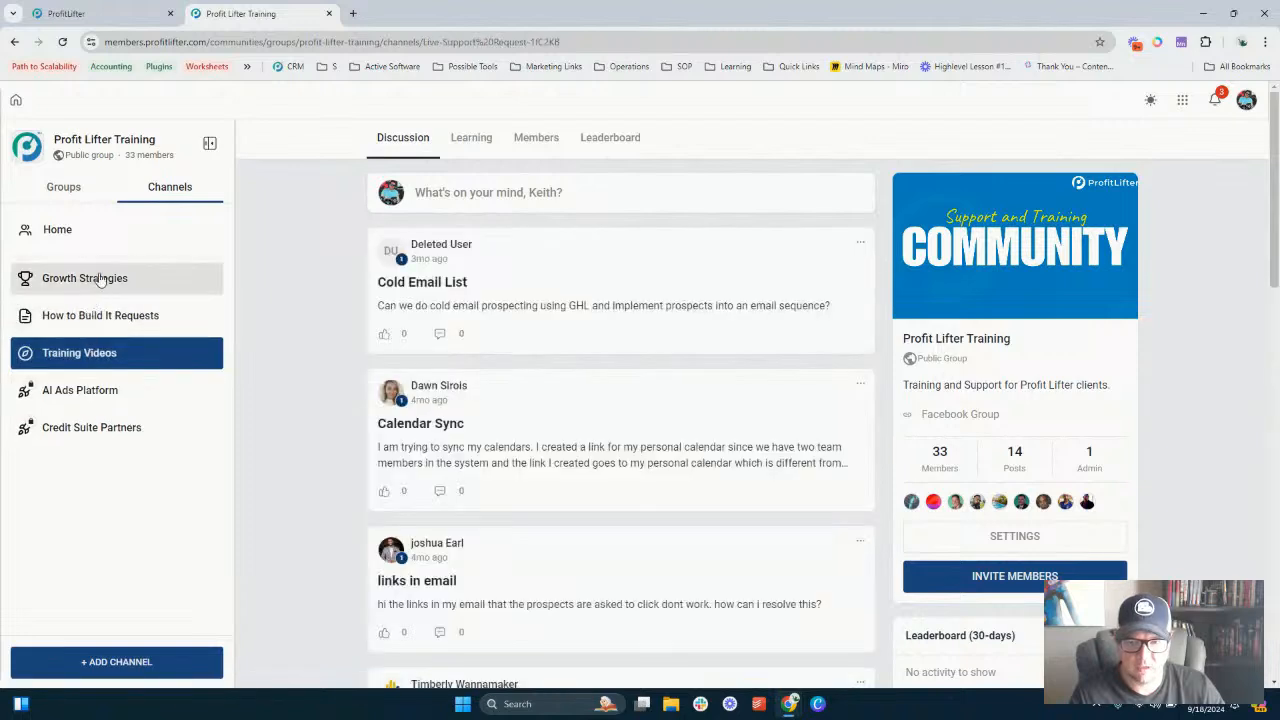
pyautogui.click(105, 281)
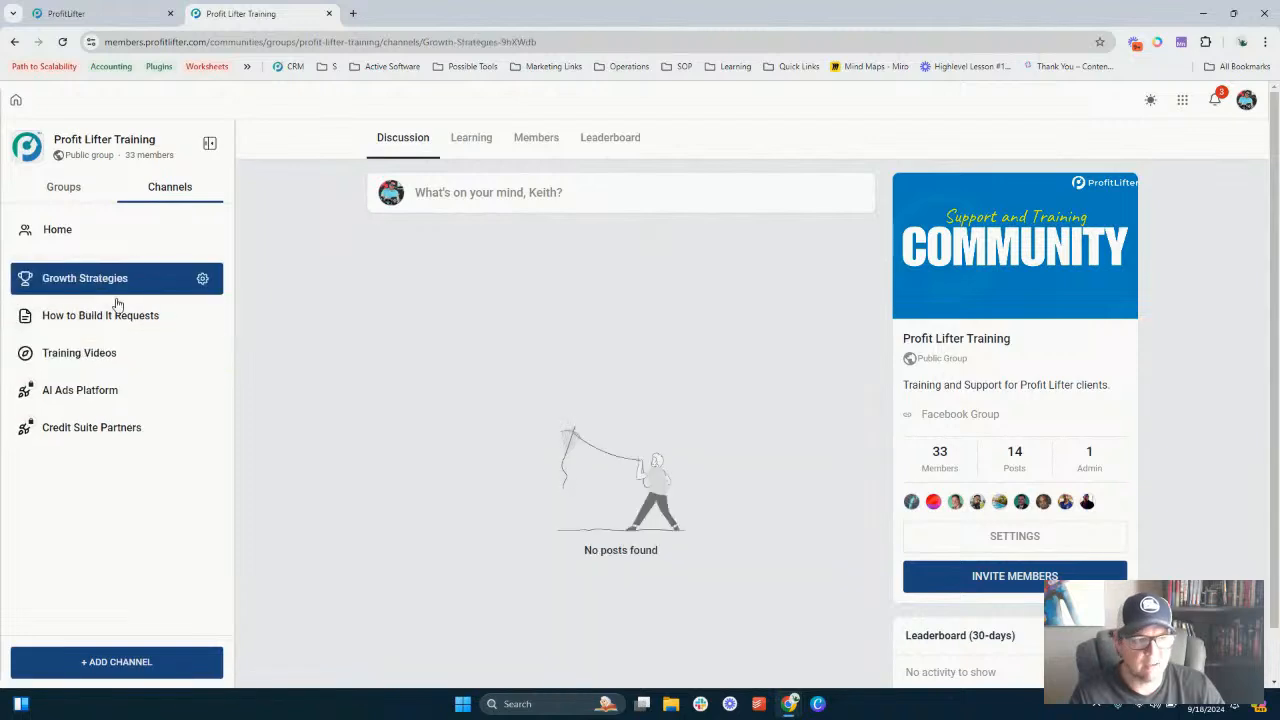
# - Open the Courses library and the New User Crash Course
pyautogui.click(1181, 104)
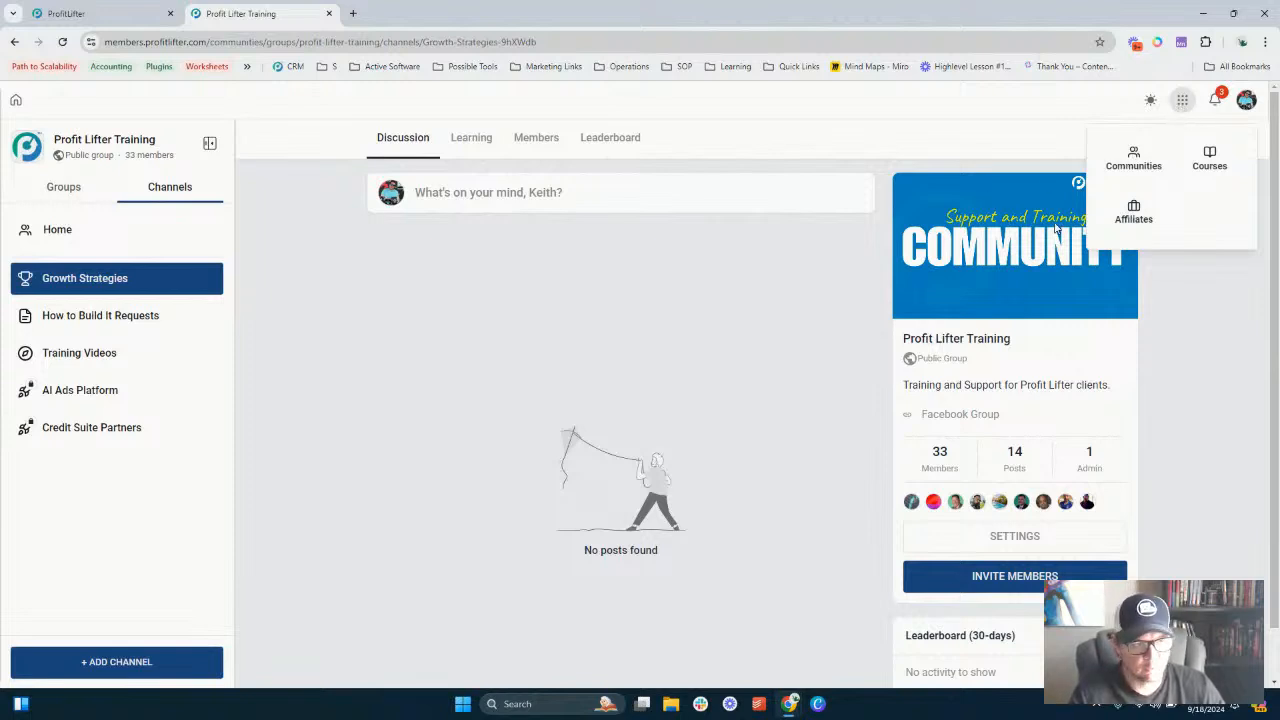
pyautogui.click(1209, 160)
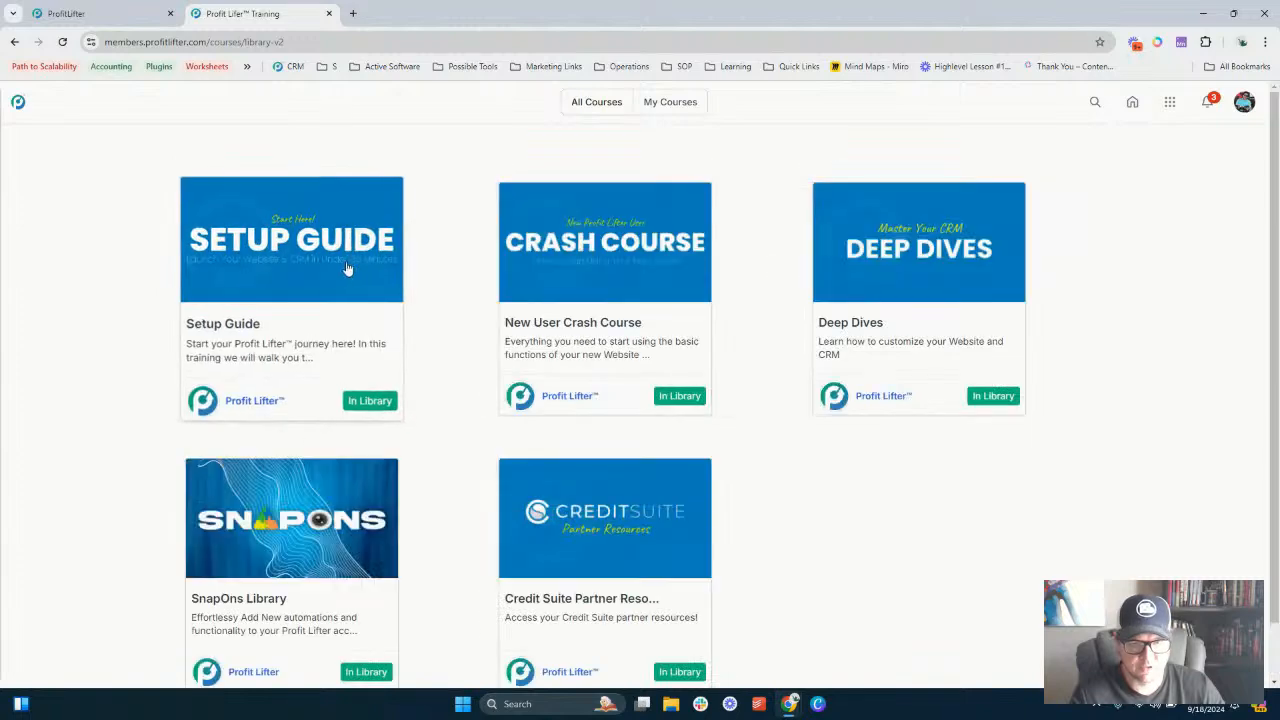
pyautogui.click(546, 287)
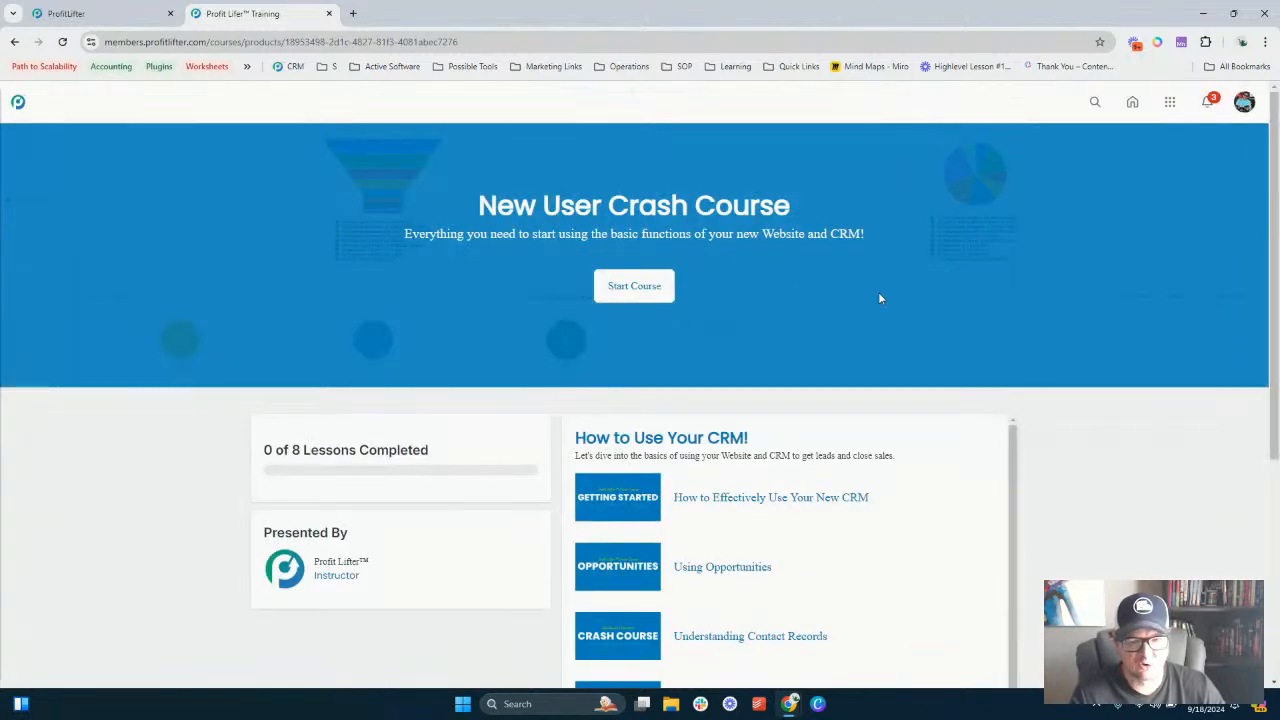
# - Browse the crash course lessons How to Effectively Use Your New CRM, Using Opportunities and Adding Leads, then return to the course overview
pyautogui.scroll(-3, 611, 263)
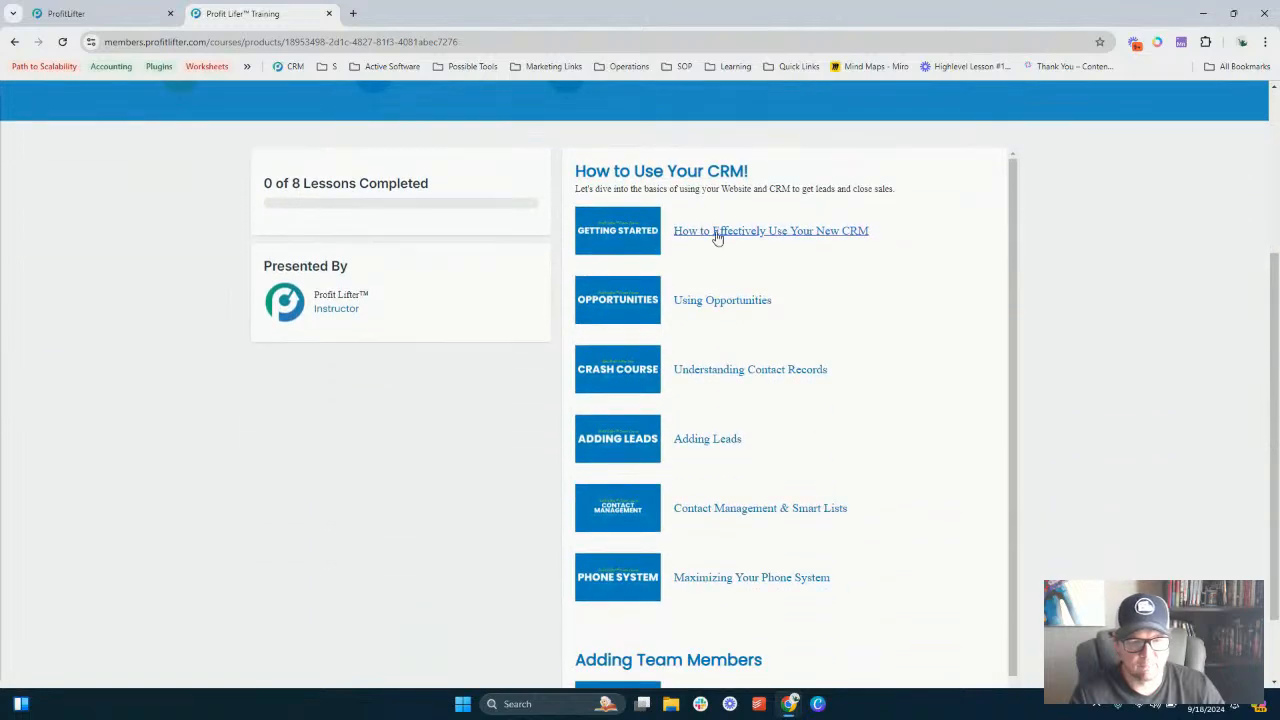
pyautogui.click(721, 233)
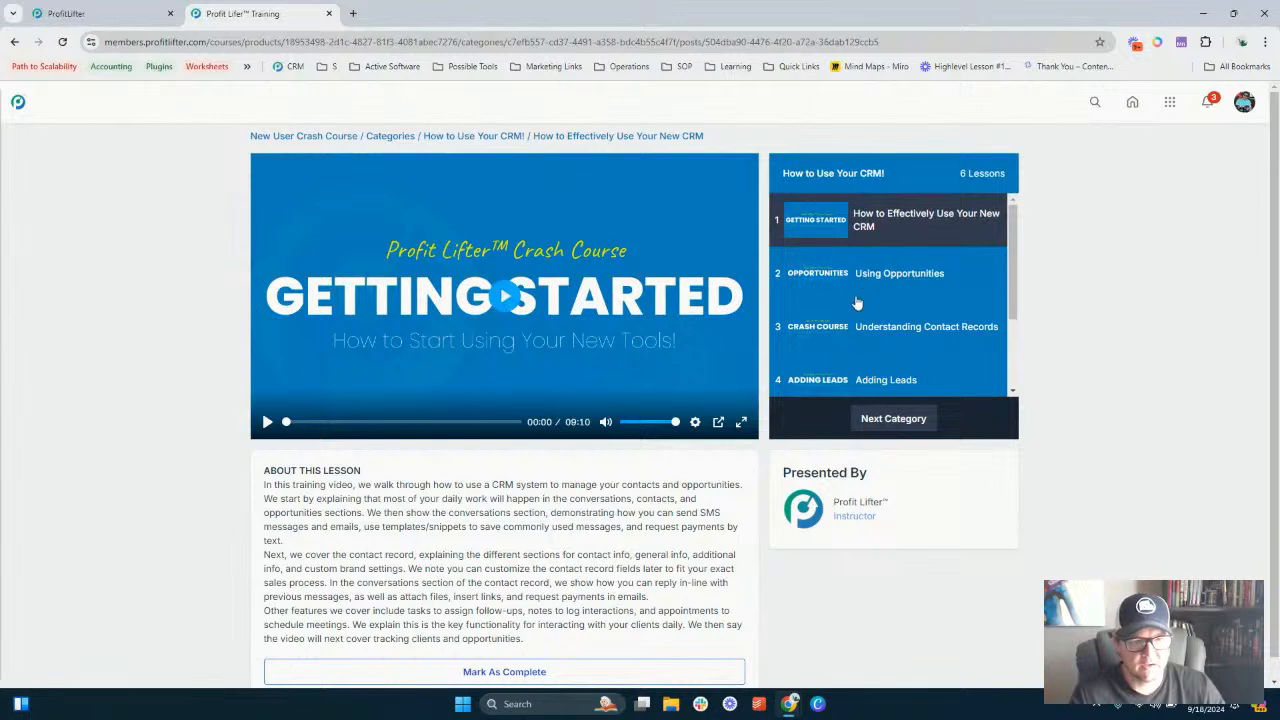
pyautogui.scroll(-1, 515, 576)
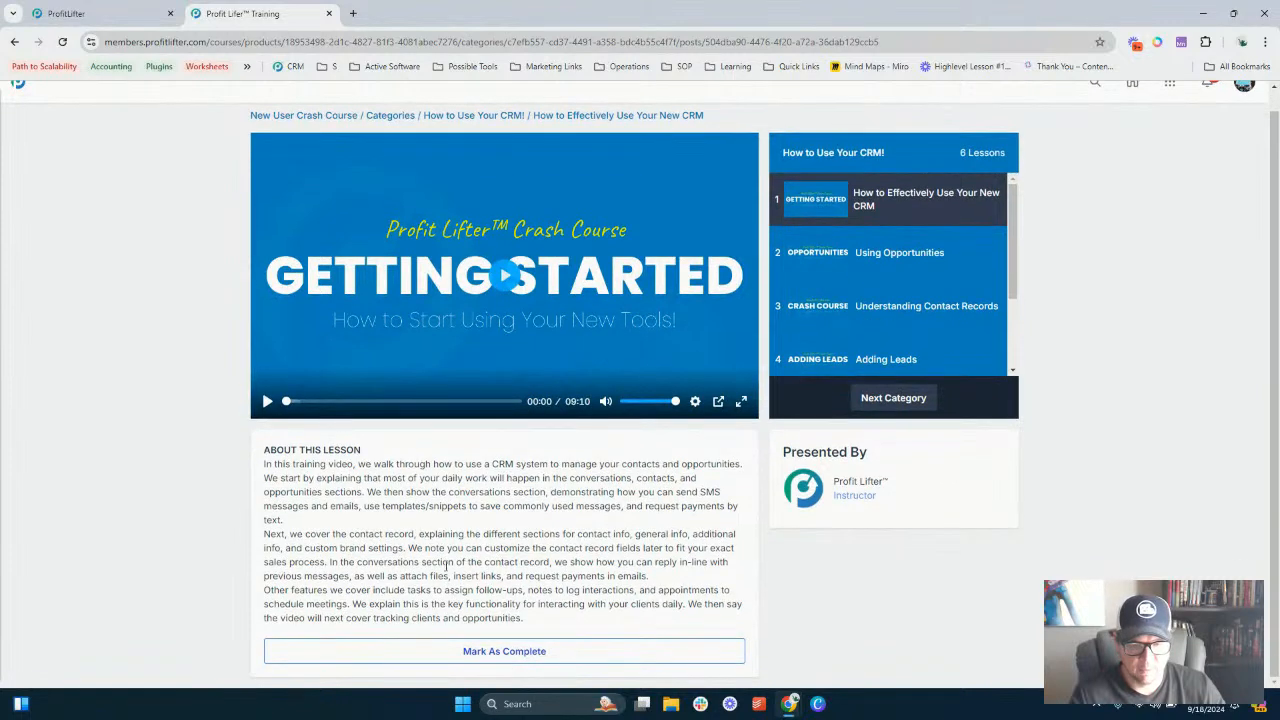
pyautogui.click(885, 262)
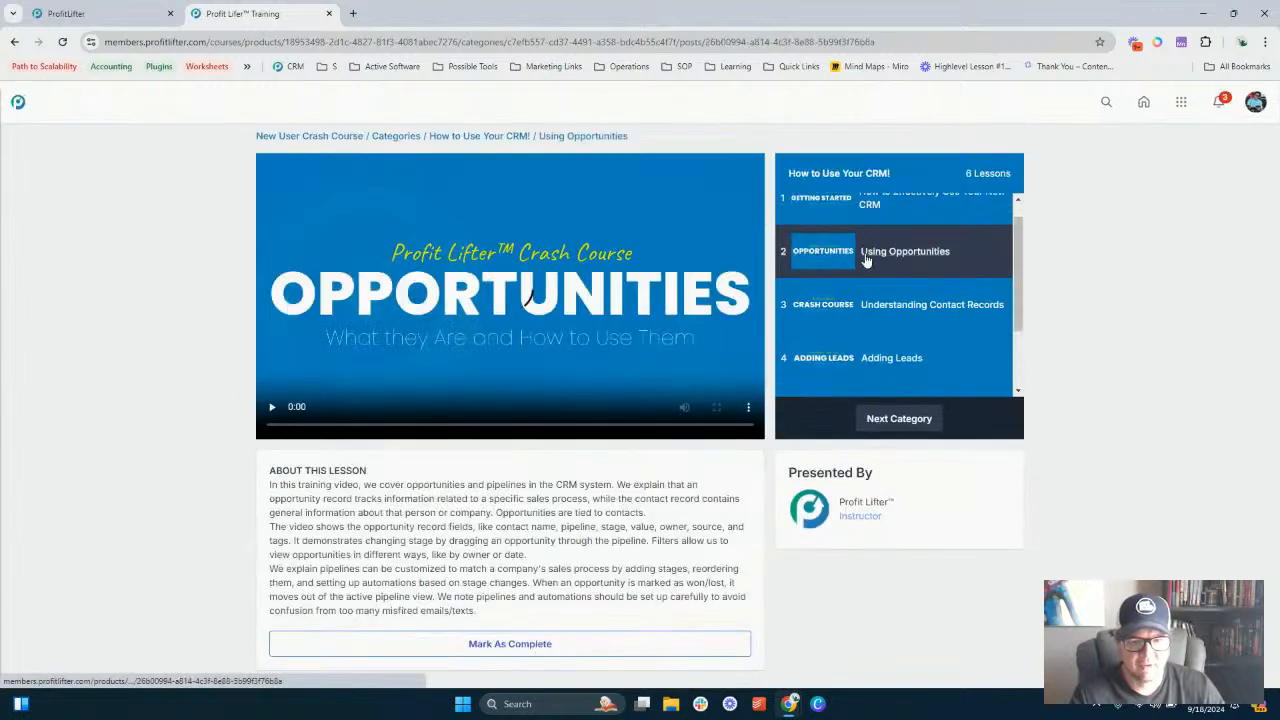
pyautogui.scroll(-1, 866, 285)
pyautogui.click(866, 263)
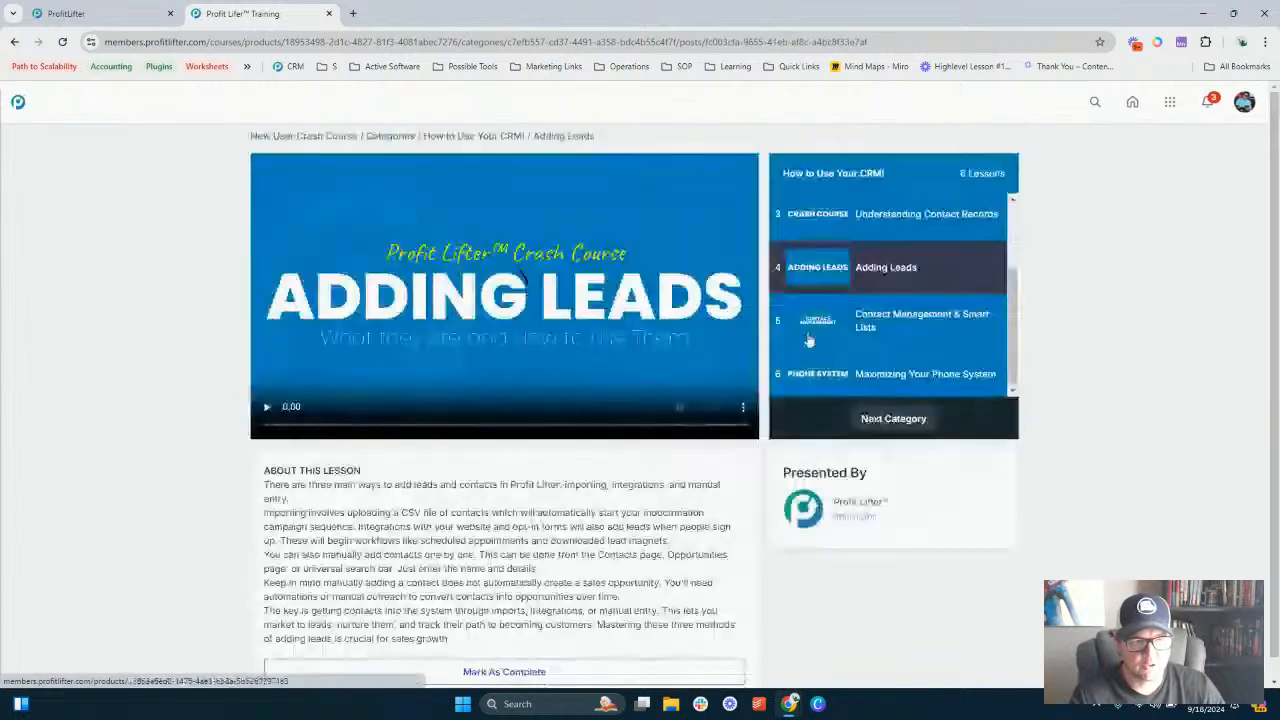
pyautogui.scroll(-1, 610, 500)
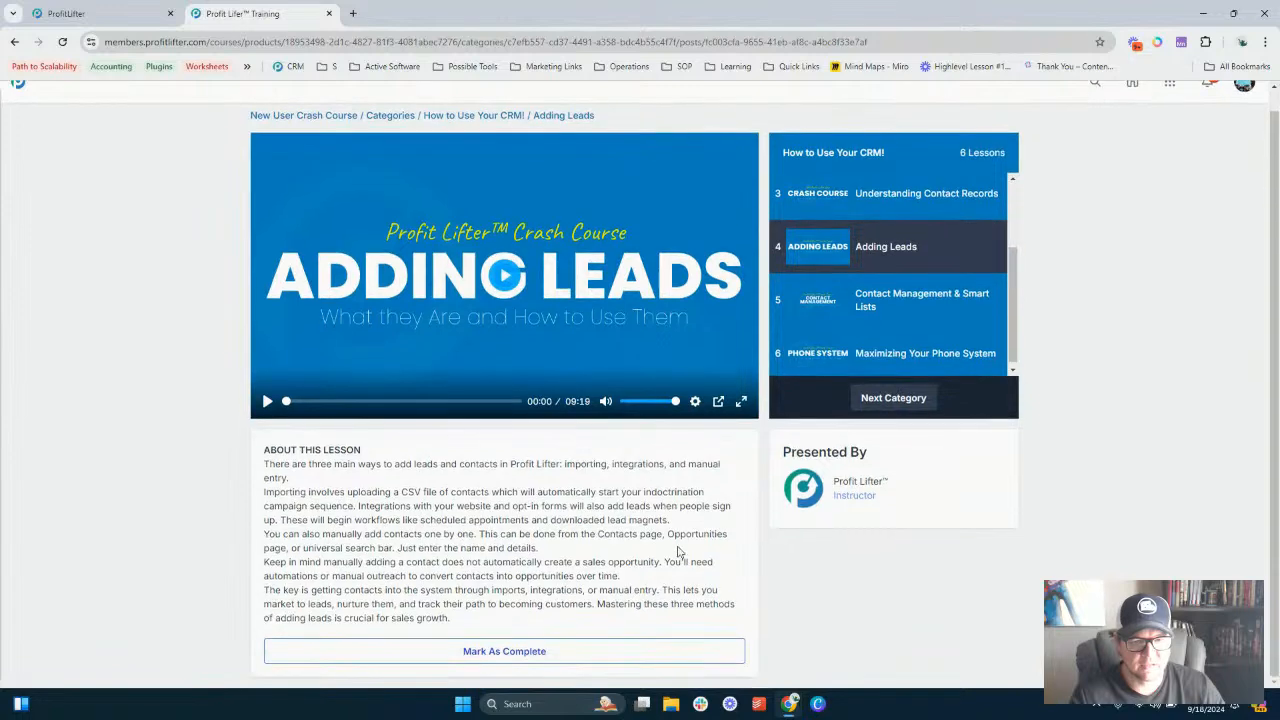
pyautogui.scroll(2, 813, 370)
pyautogui.scroll(1, 421, 361)
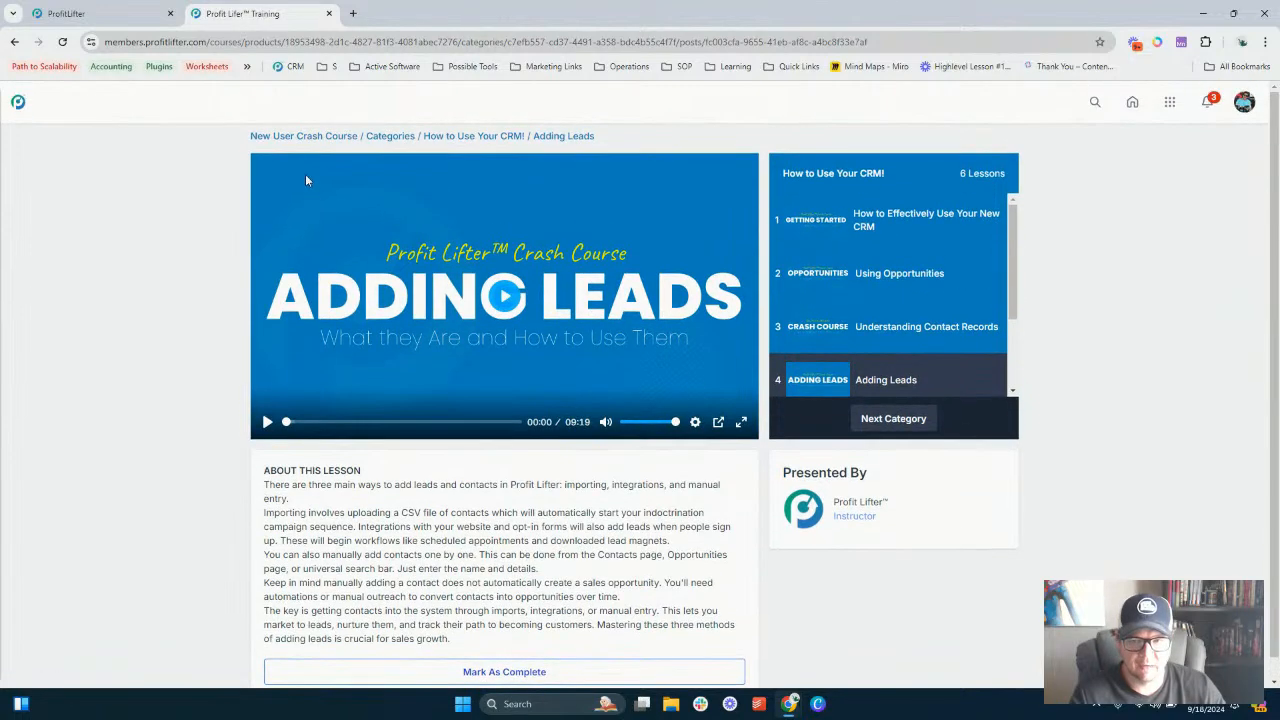
pyautogui.click(281, 136)
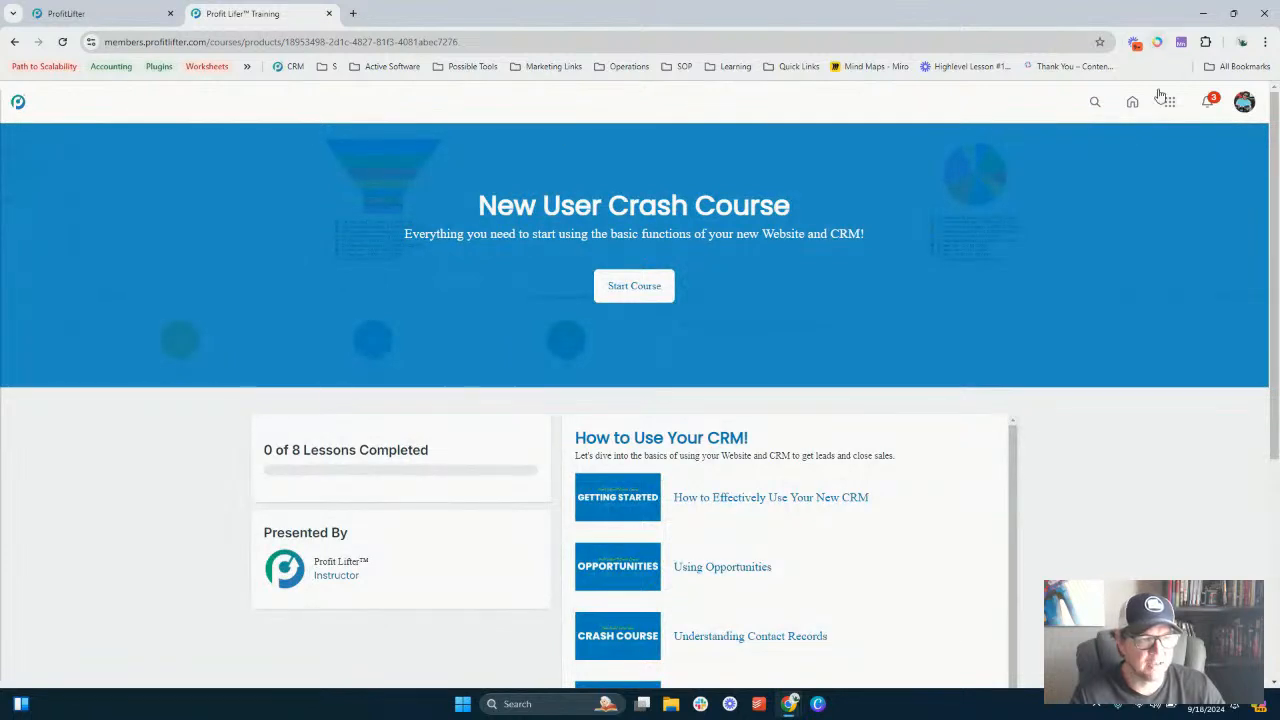
# - Switch back to the ProfitLifter tab's Domain Setup and add members.geniesites.com as the client portal custom domain
pyautogui.click(76, 14)
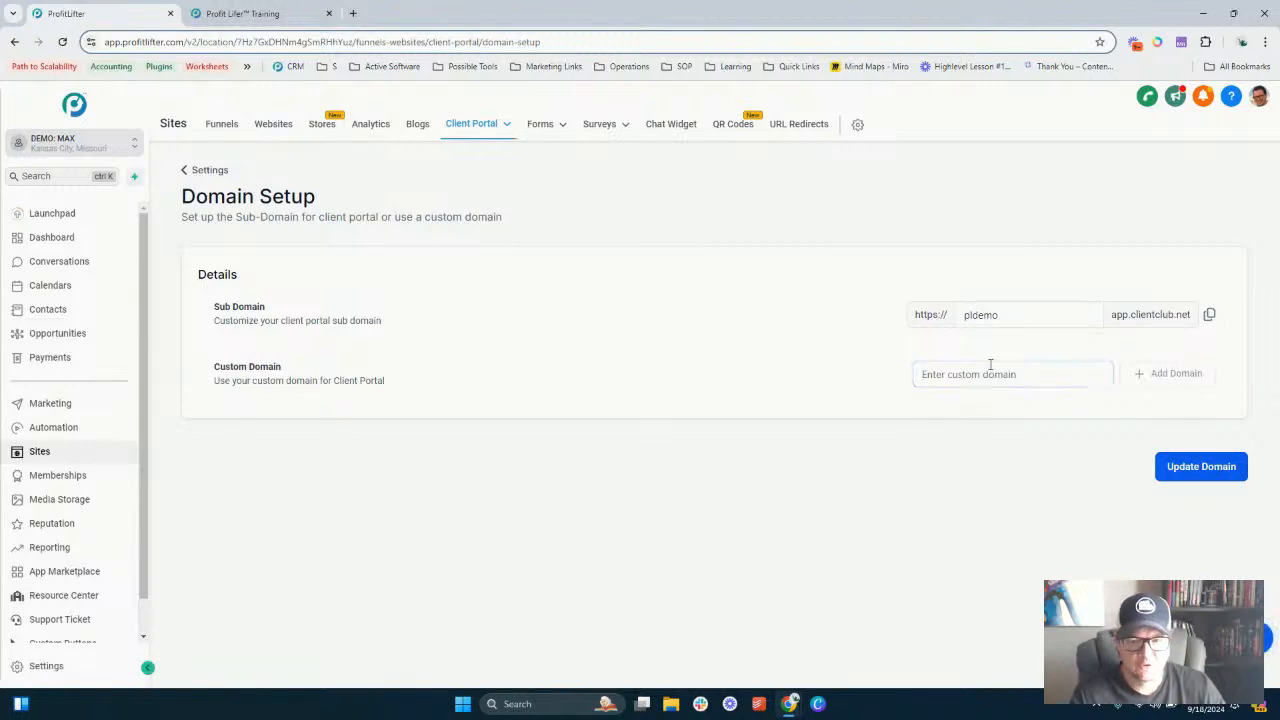
pyautogui.tripleClick(310, 380)
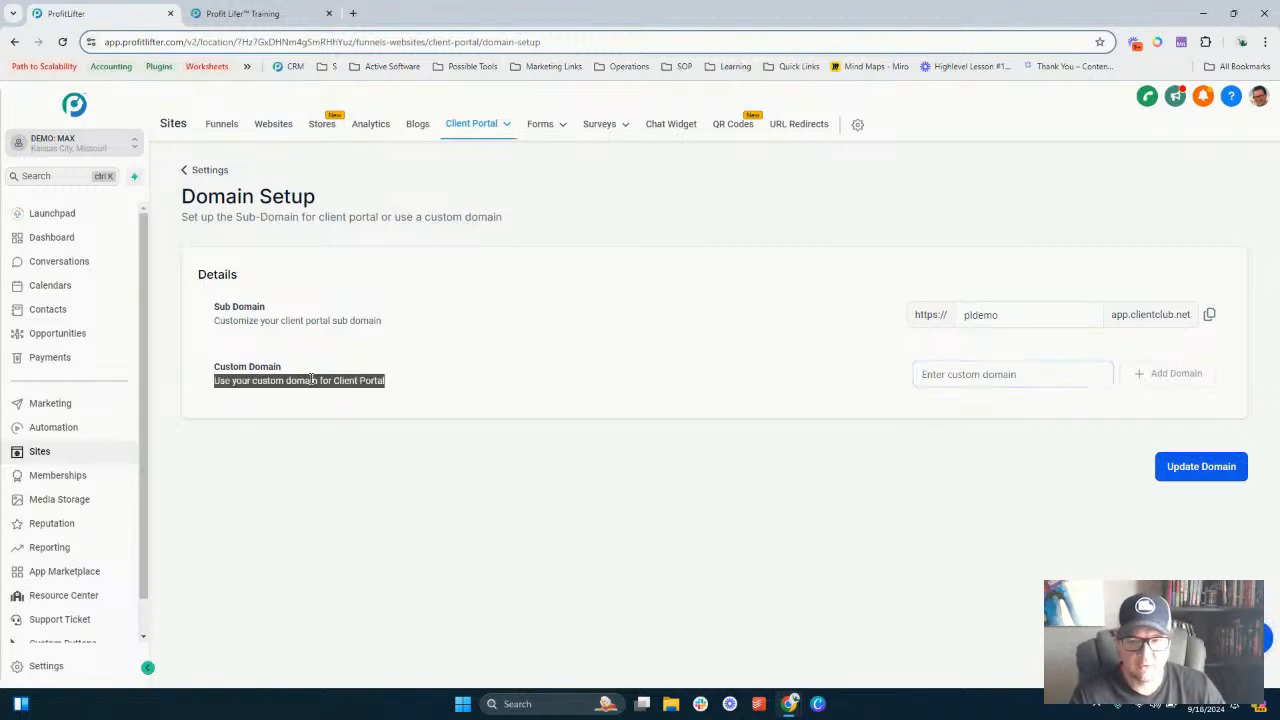
pyautogui.click(312, 380)
pyautogui.click(975, 374)
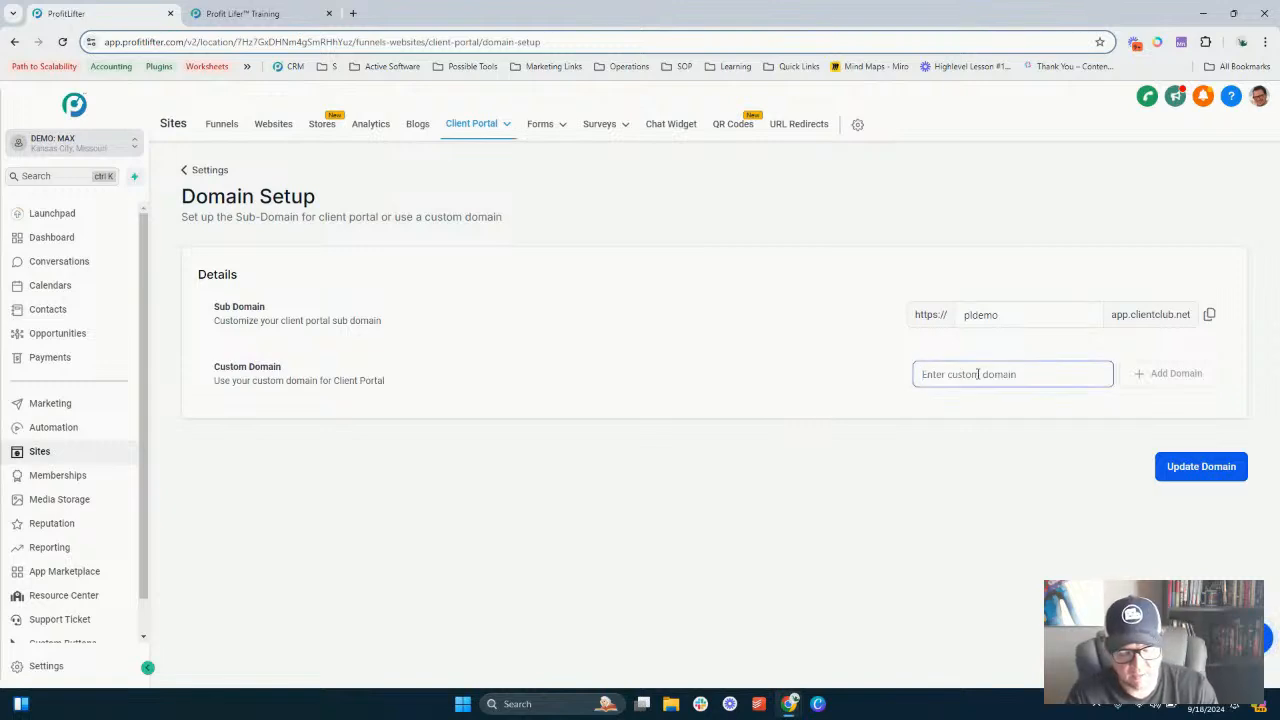
pyautogui.write('members')
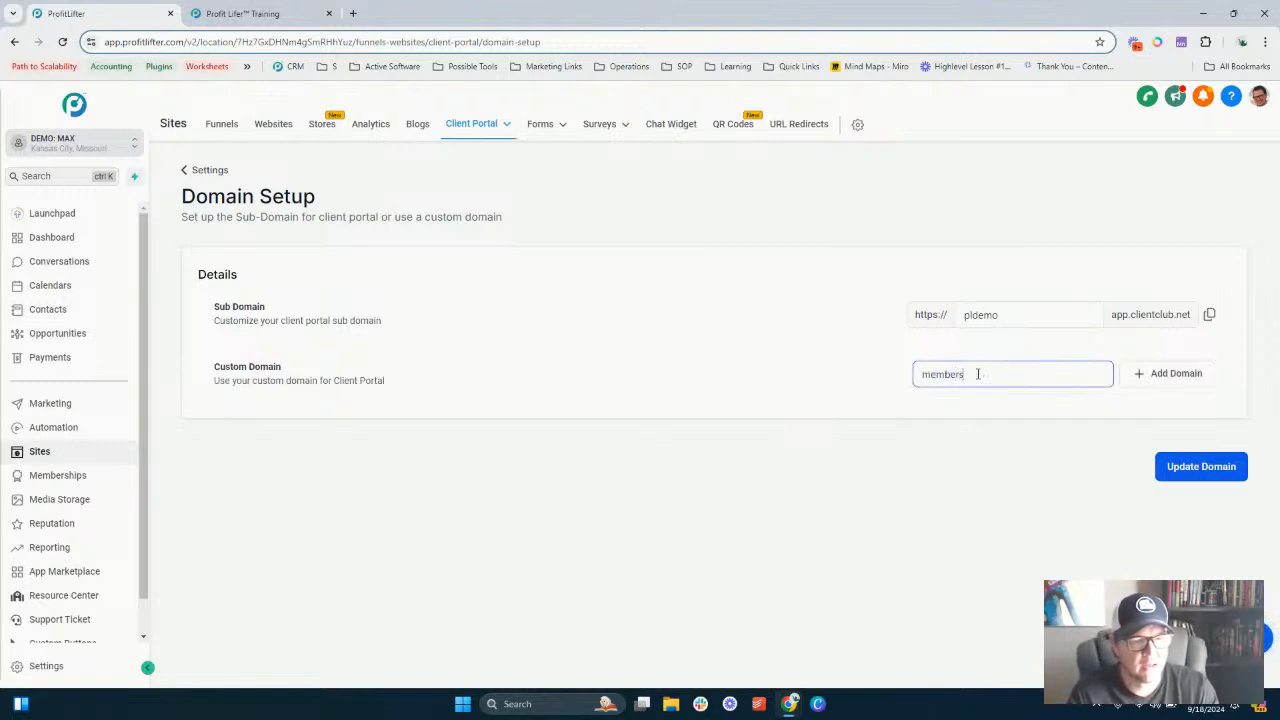
pyautogui.write('.g')
pyautogui.write('etpiesites.com')
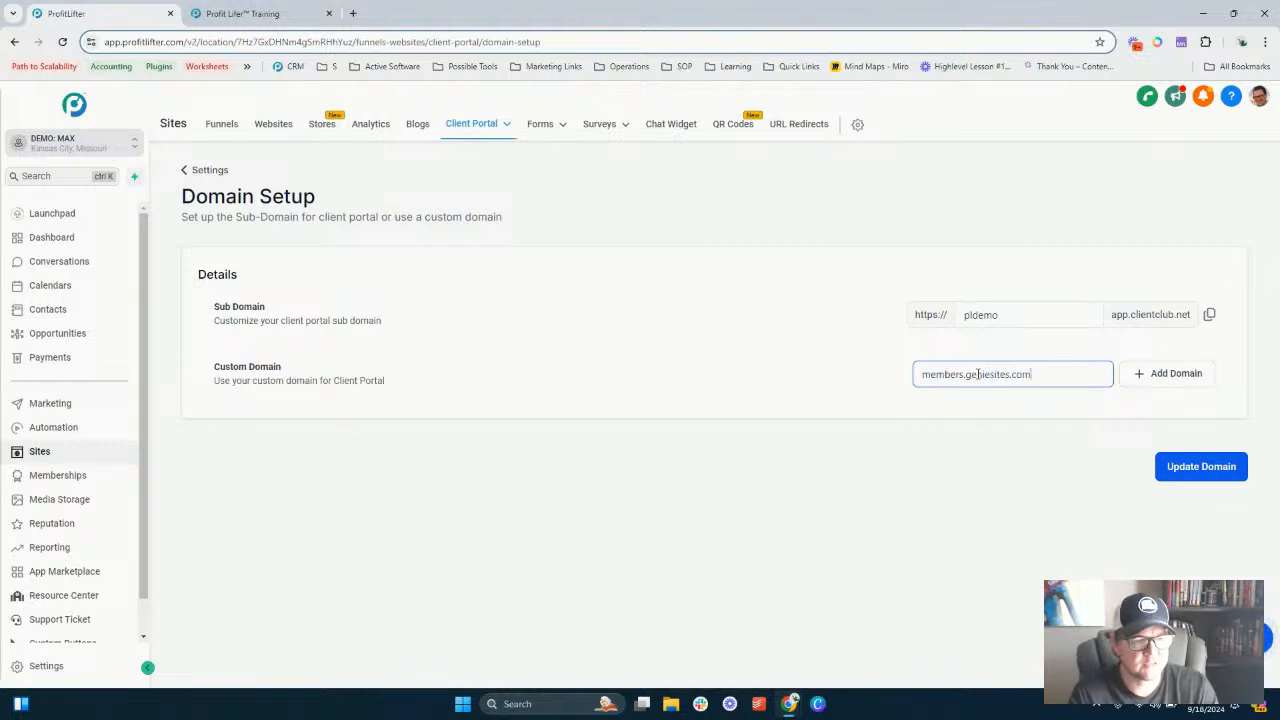
pyautogui.click(1170, 374)
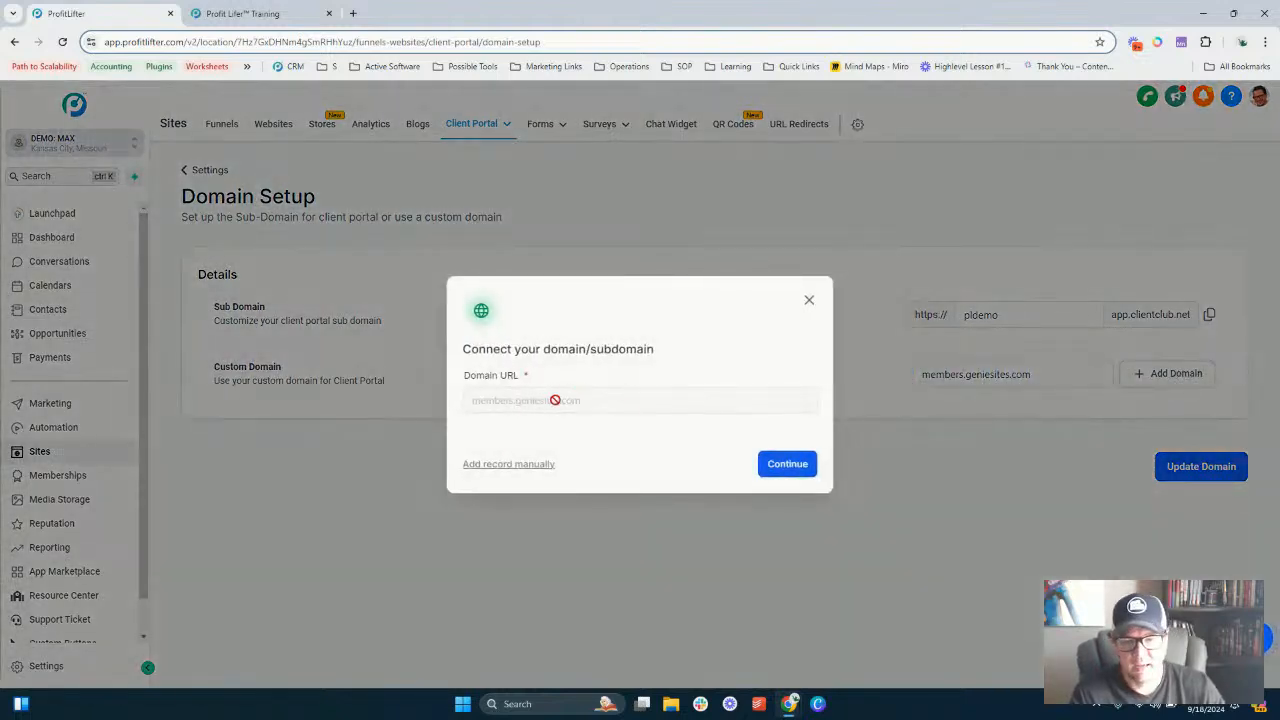
# - Open the manual record setup for the custom domain and examine the CNAME record's host and required value
pyautogui.moveTo(487, 349); pyautogui.dragTo(623, 352)
pyautogui.click(637, 352)
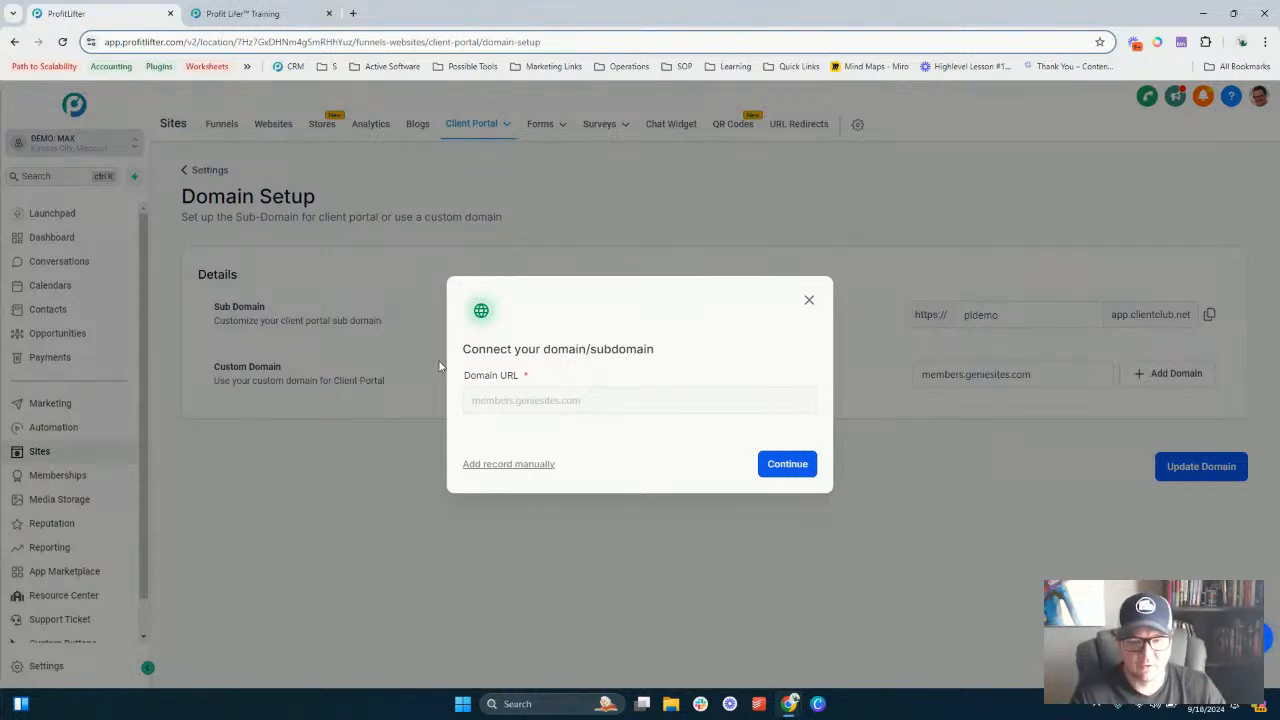
pyautogui.click(516, 465)
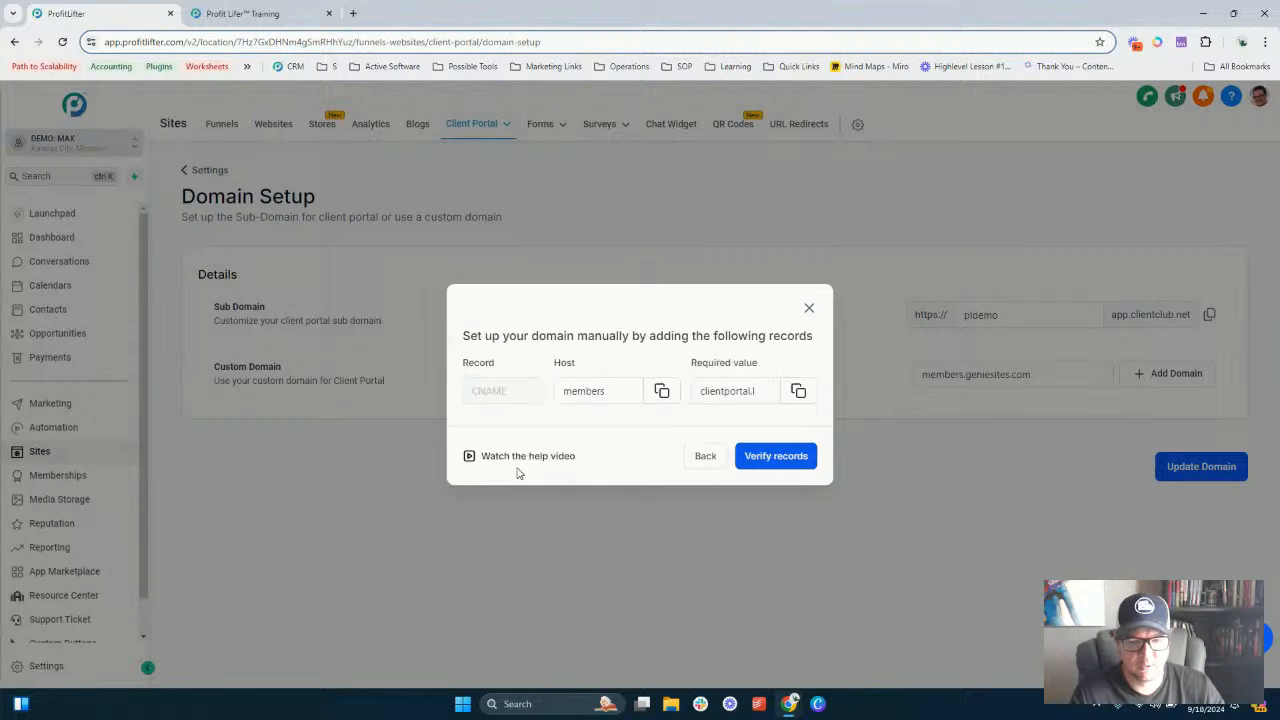
pyautogui.click(717, 388)
pyautogui.click(503, 413)
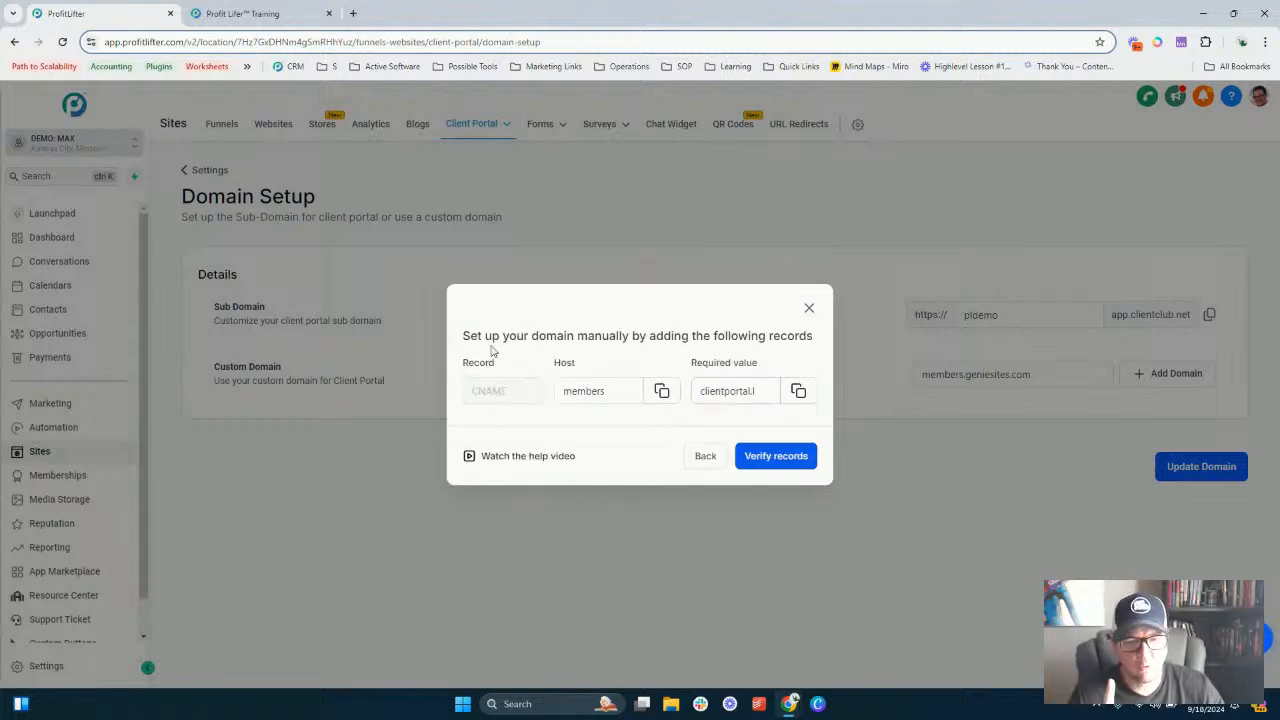
pyautogui.moveTo(463, 336); pyautogui.dragTo(719, 342)
pyautogui.click(698, 391)
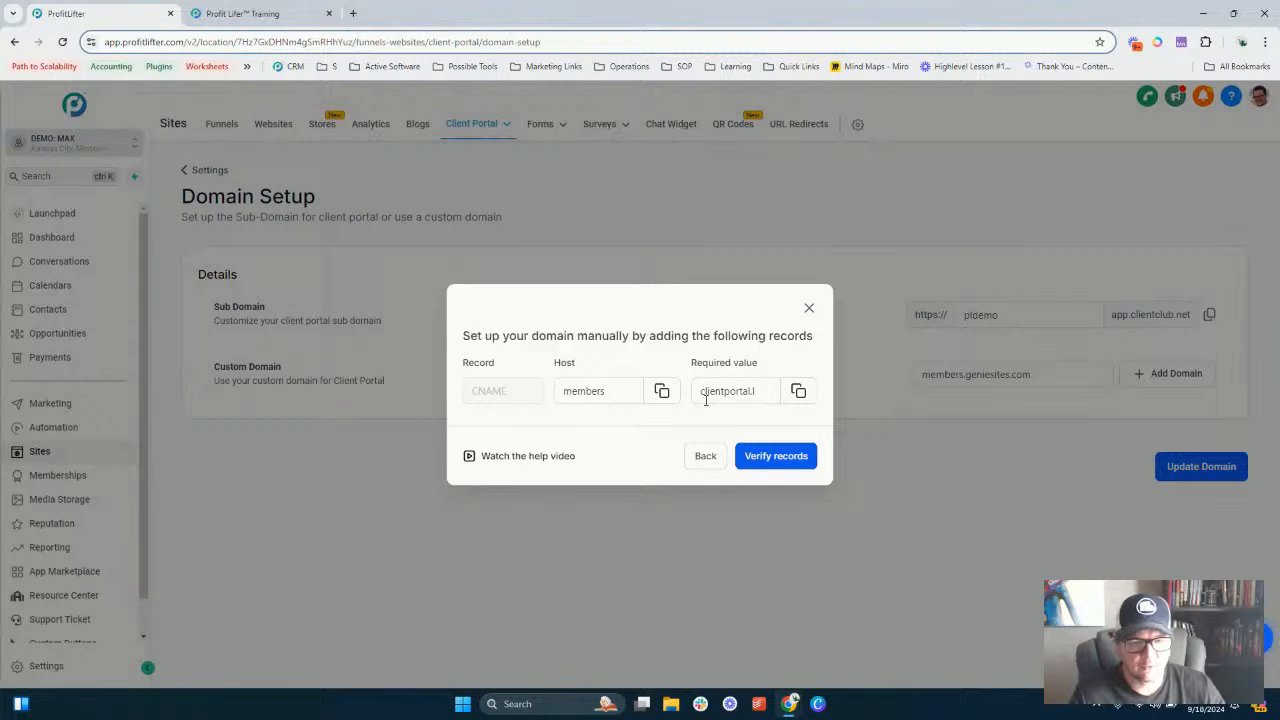
pyautogui.moveTo(725, 394); pyautogui.dragTo(667, 400)
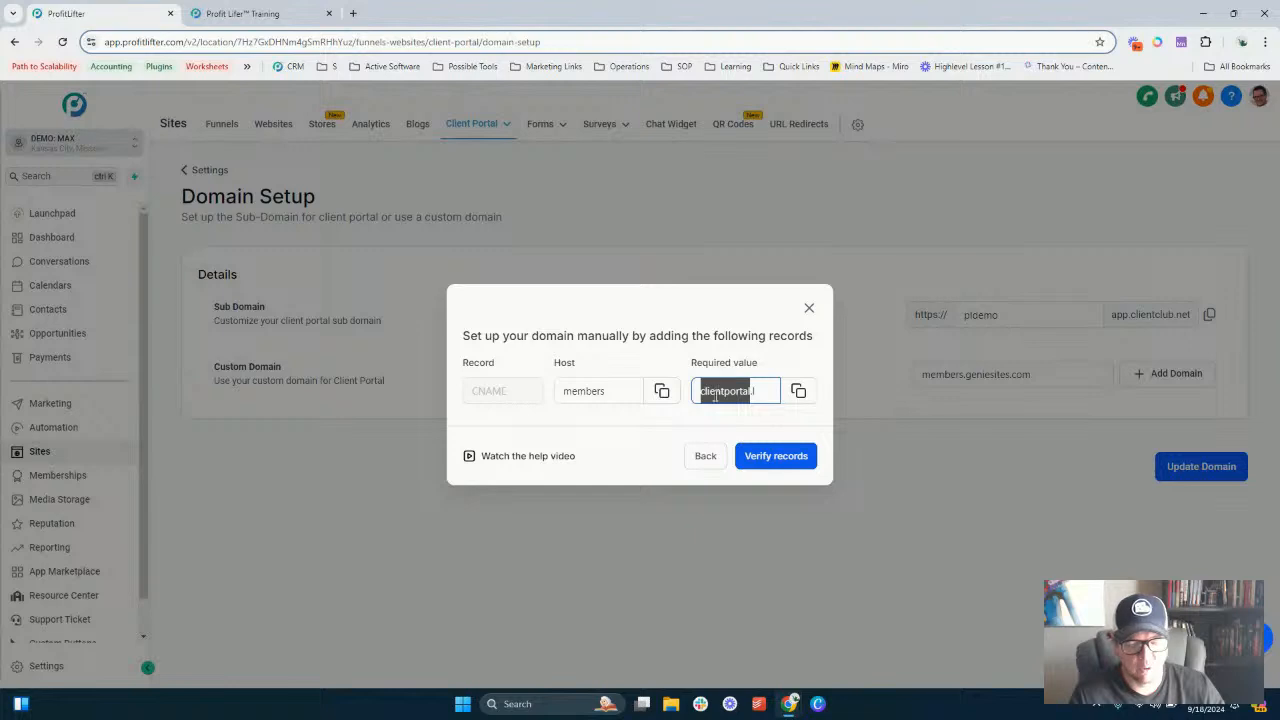
pyautogui.moveTo(715, 395); pyautogui.dragTo(663, 397)
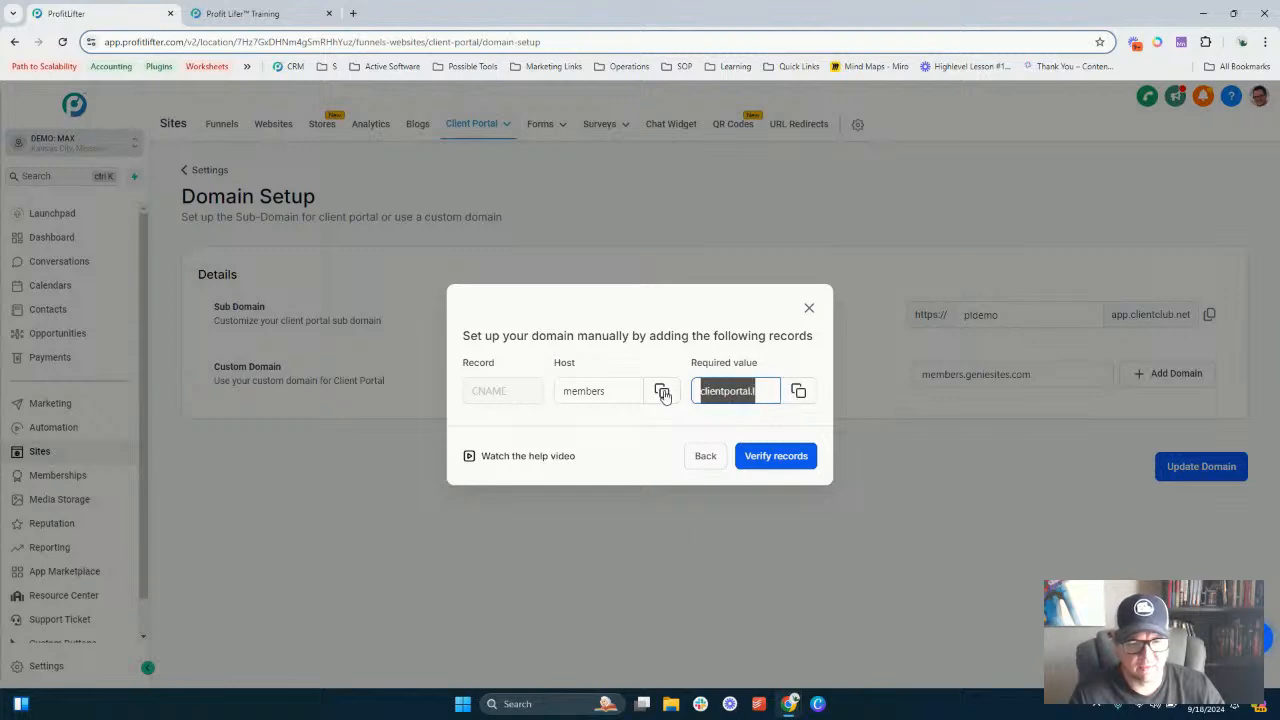
pyautogui.click(709, 393)
pyautogui.doubleClick(709, 393)
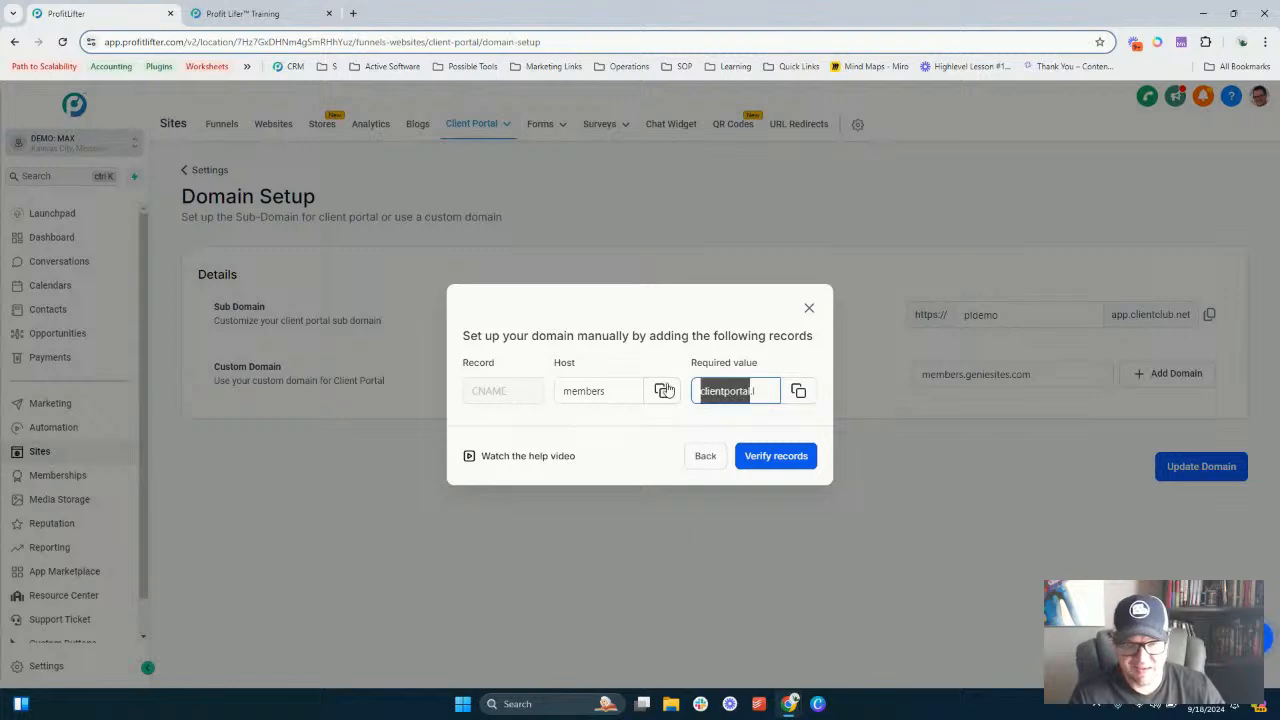
# - Return to the domain connection, continue to check the domain provider, then go back and close the dialog
pyautogui.click(704, 456)
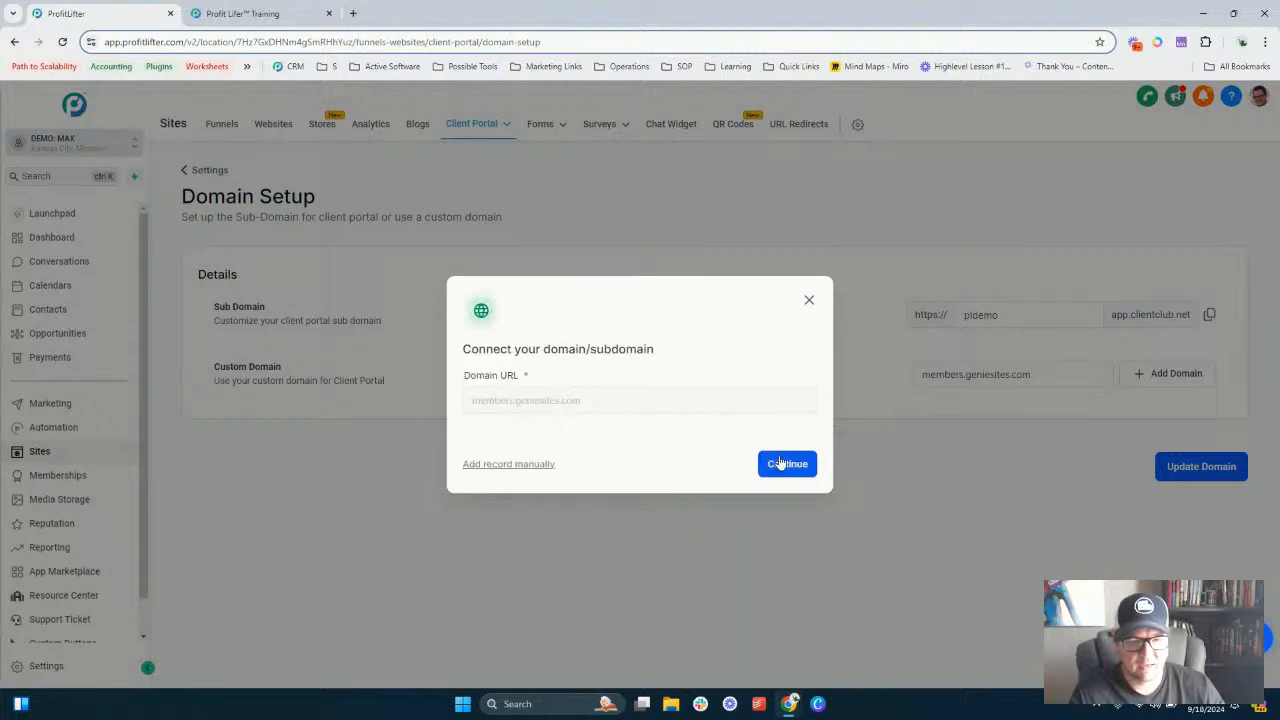
pyautogui.click(776, 462)
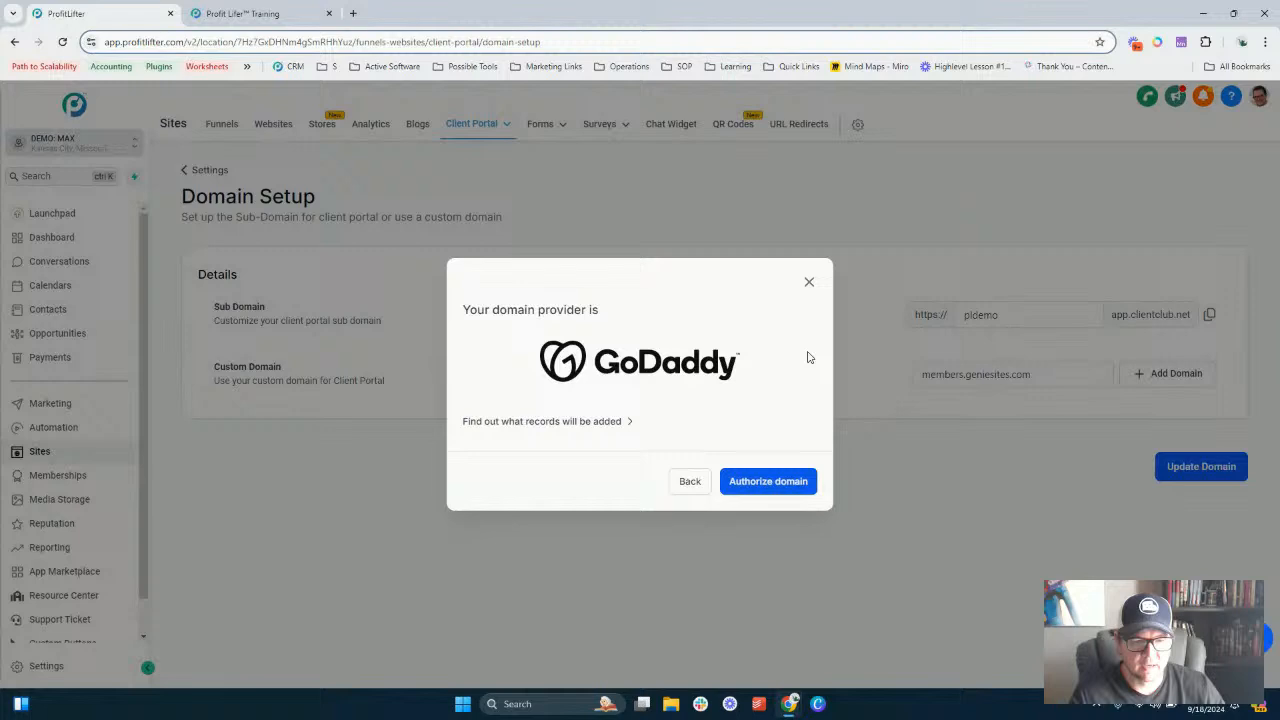
pyautogui.click(689, 482)
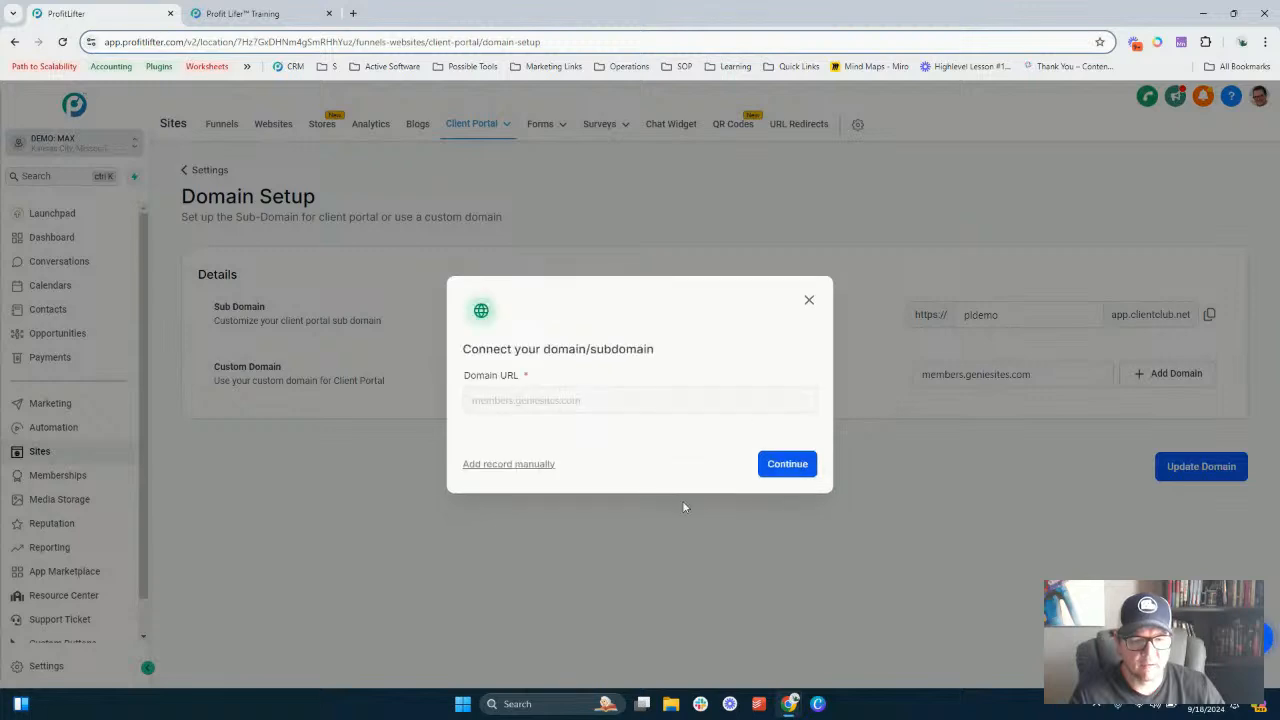
pyautogui.click(811, 302)
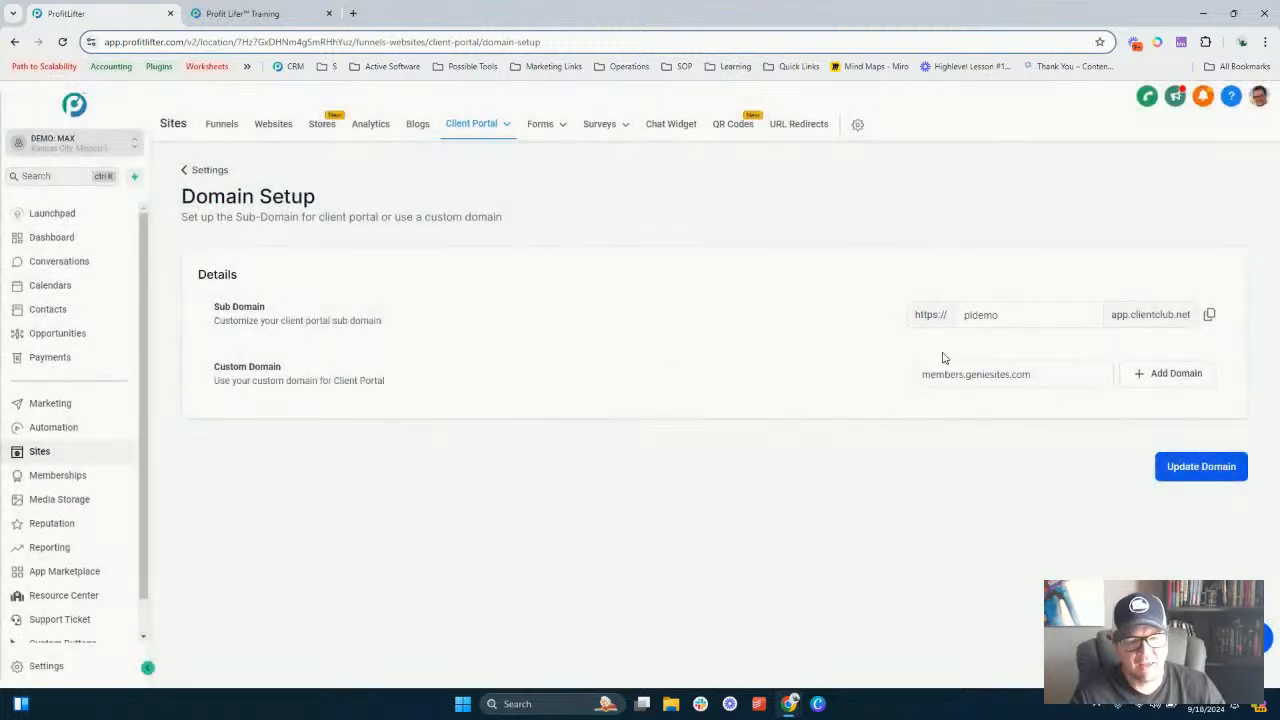
pyautogui.click(977, 374)
pyautogui.doubleClick(979, 375)
pyautogui.hotkey('ctrl', 'a')
pyautogui.press('BackSpace')
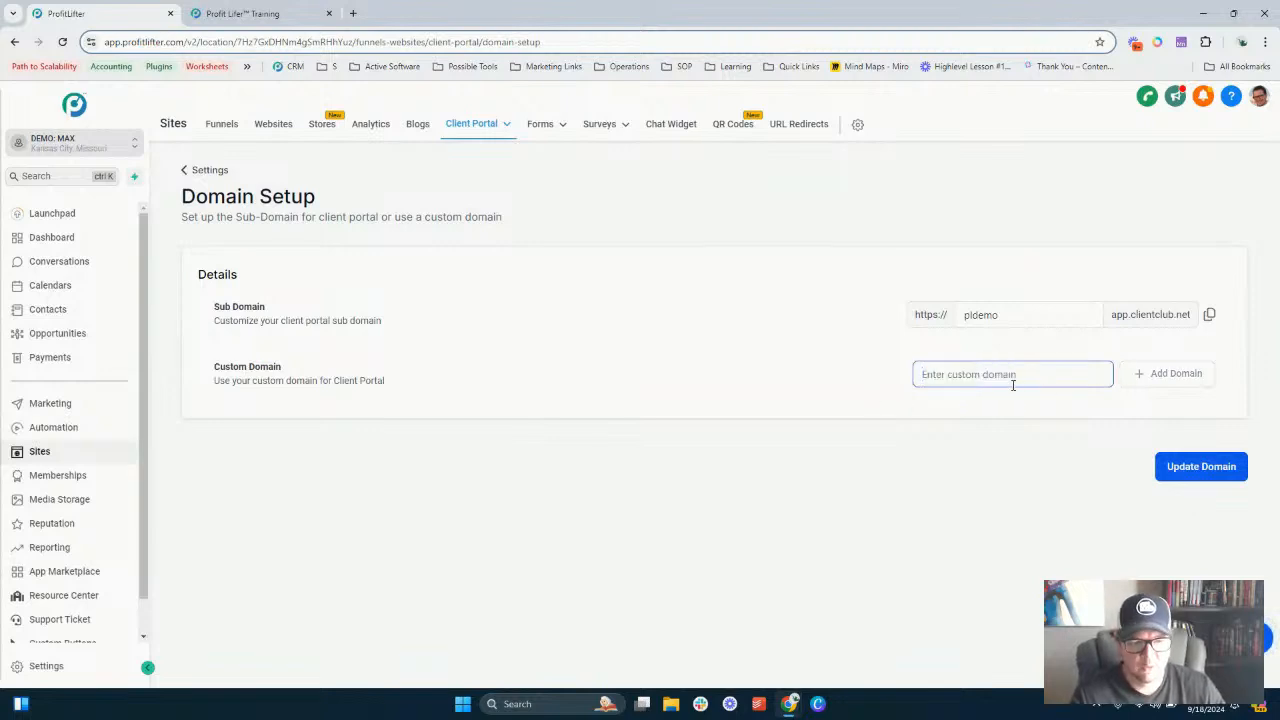
pyautogui.hotkey('ctrl', 'z')
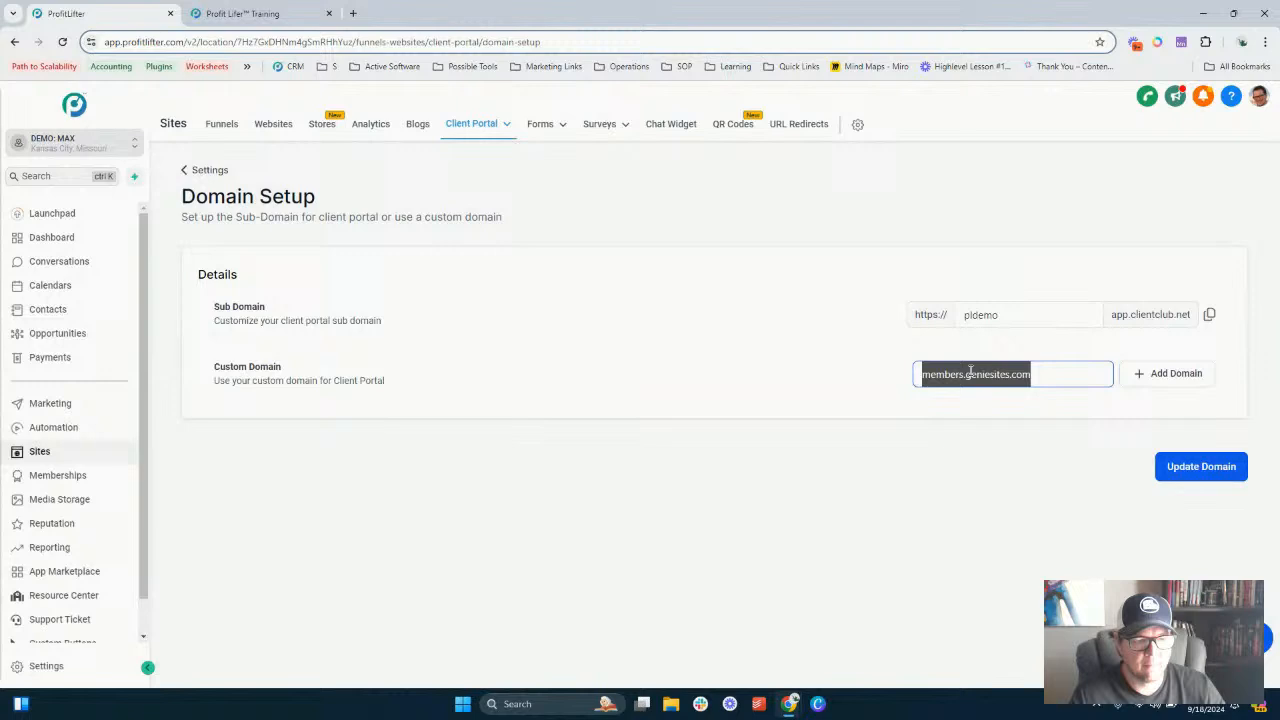
# - Add the members.geniesites.com custom domain again and open its manual record setup
pyautogui.click(1168, 374)
pyautogui.click(514, 466)
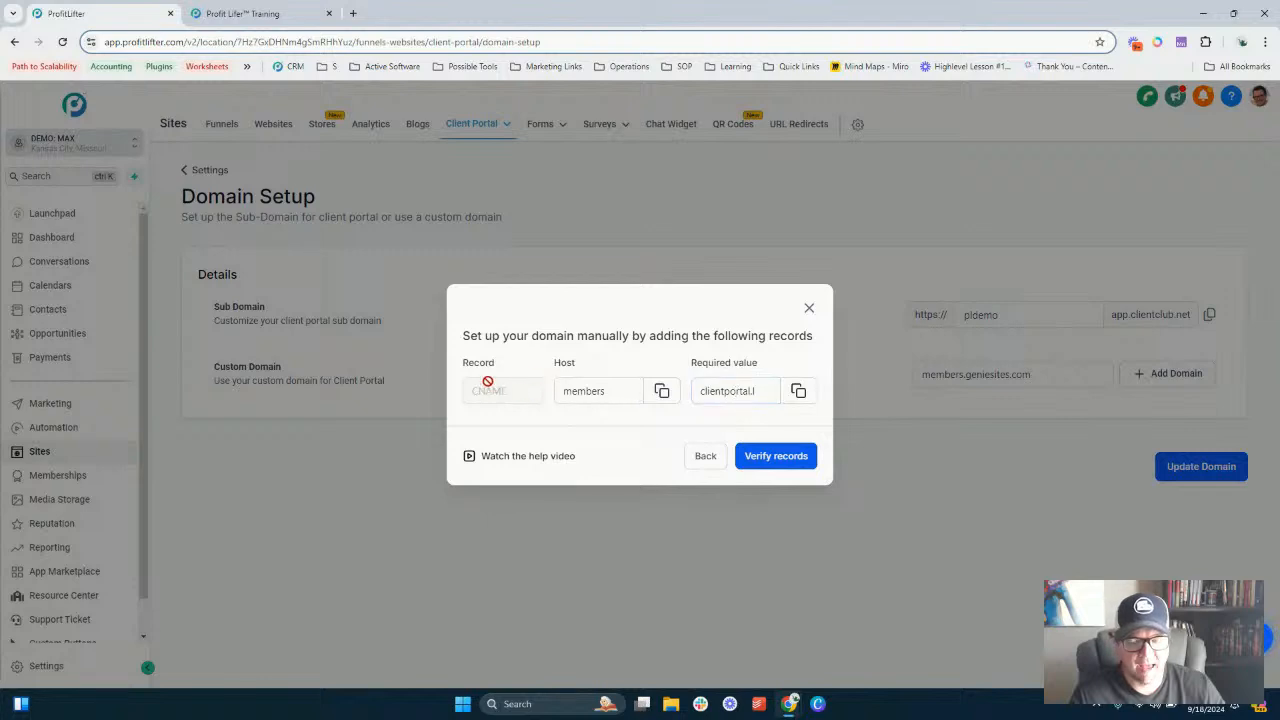
# - Close the domain dialog and open the copied pldemo.app.clientclub.net sub domain in a new browser tab
pyautogui.click(704, 458)
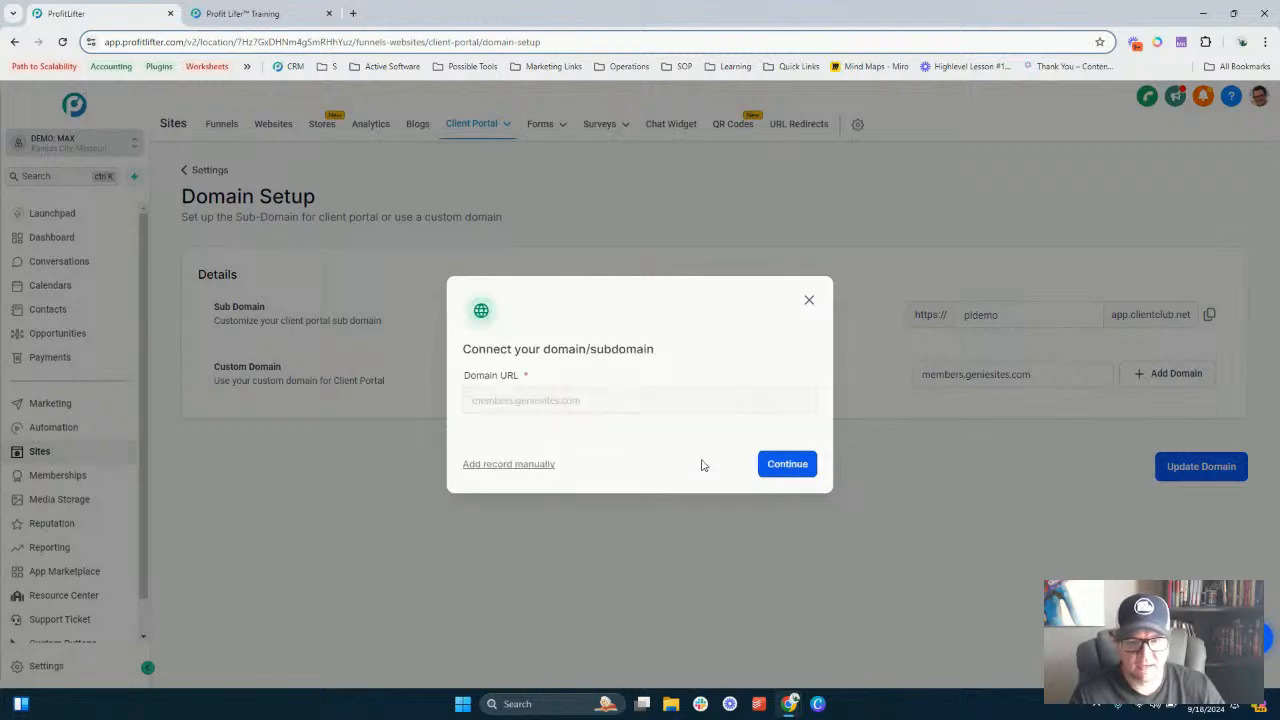
pyautogui.click(809, 300)
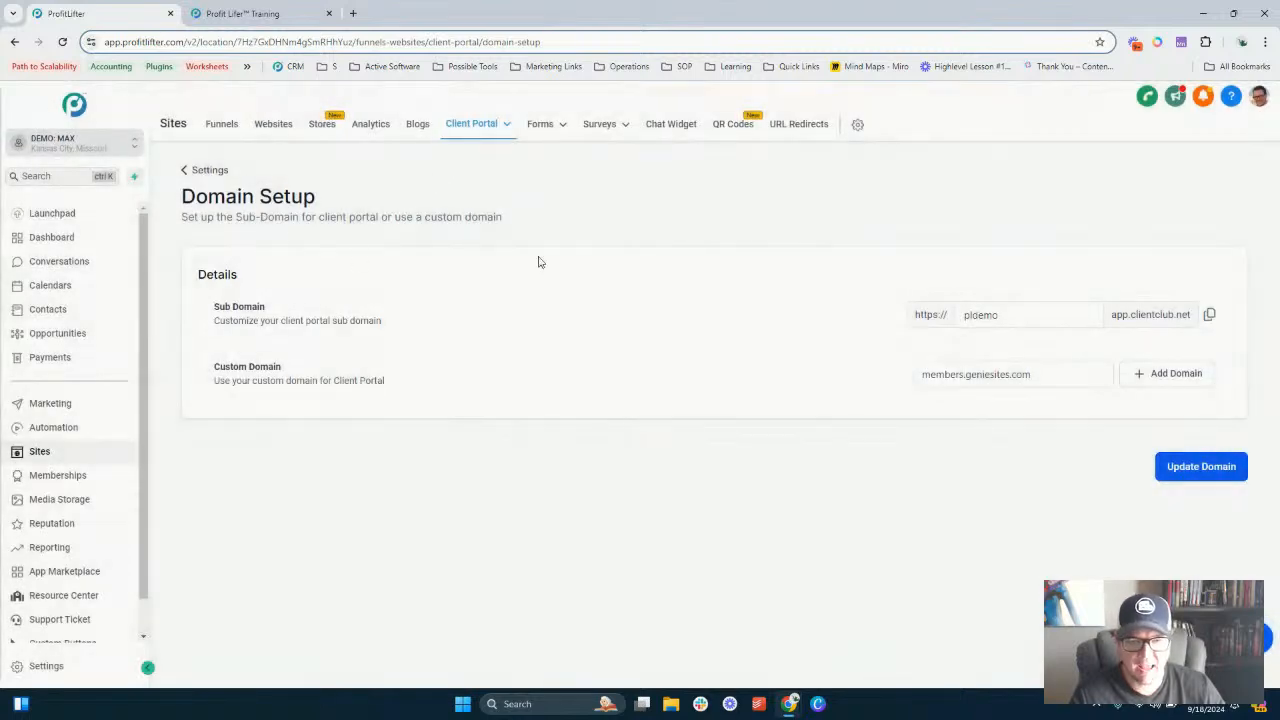
pyautogui.click(1207, 314)
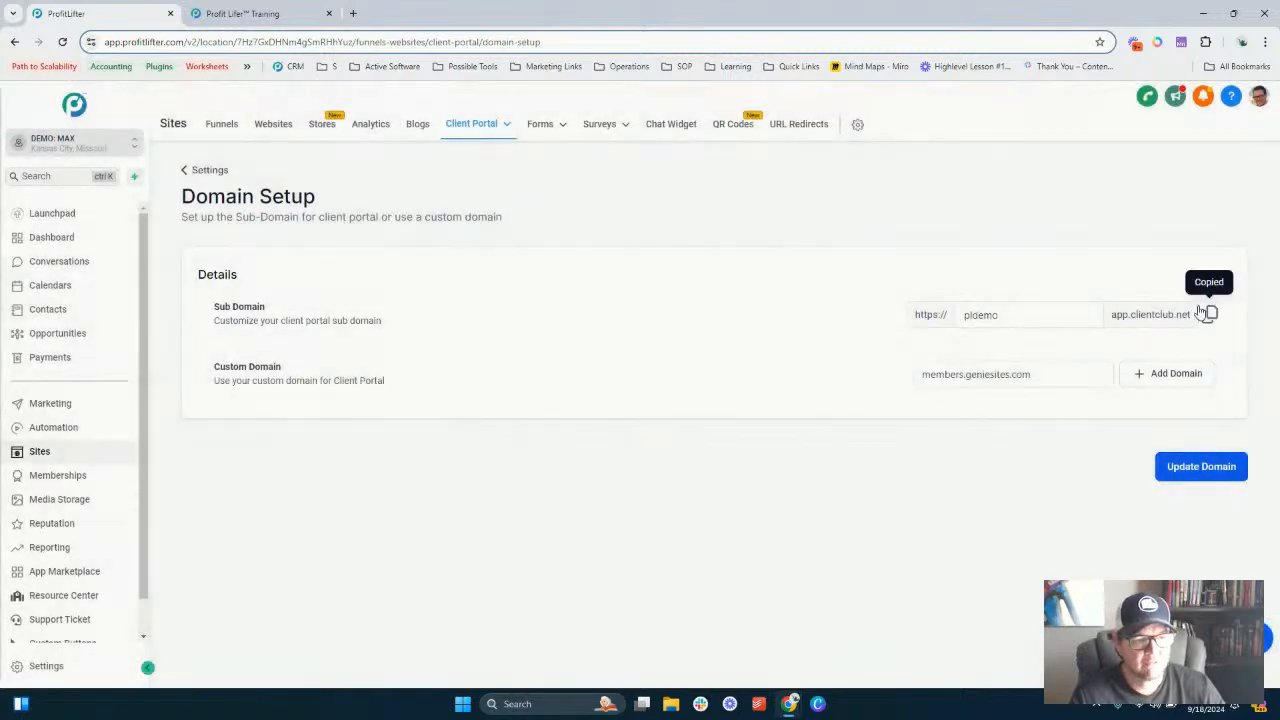
pyautogui.click(352, 13)
pyautogui.hotkey('ctrl', 'v')
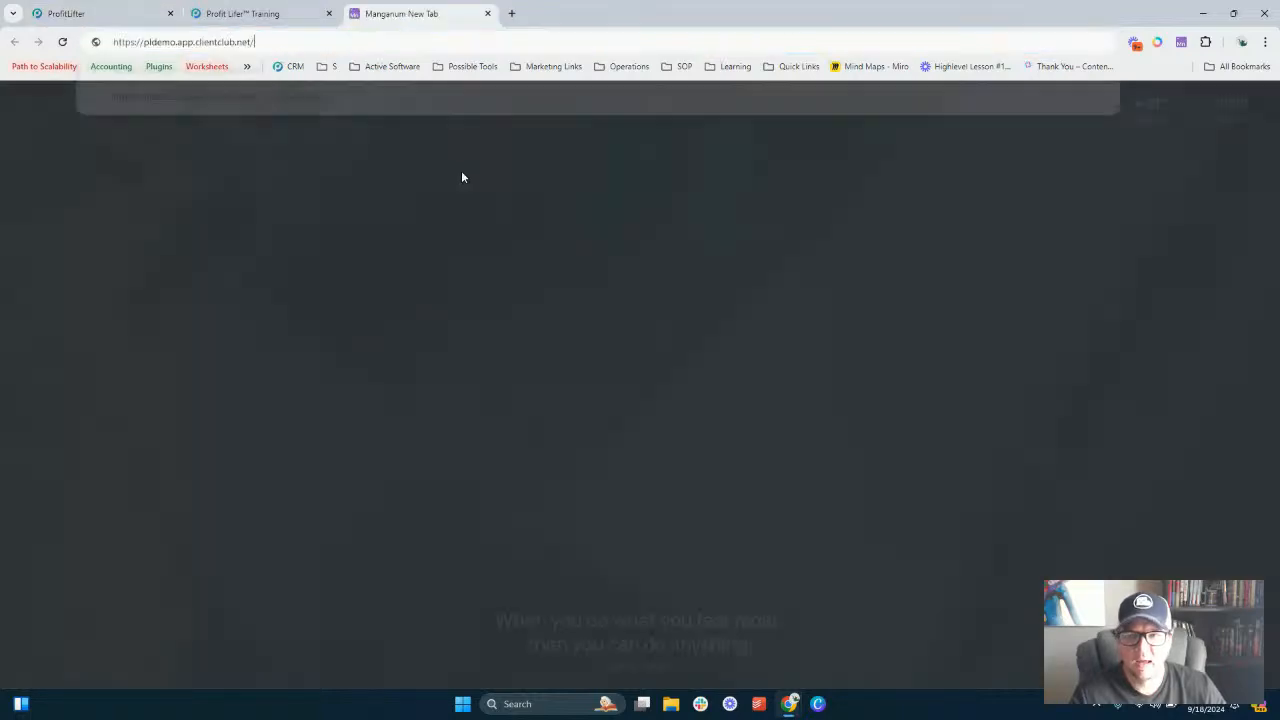
pyautogui.press('Return')
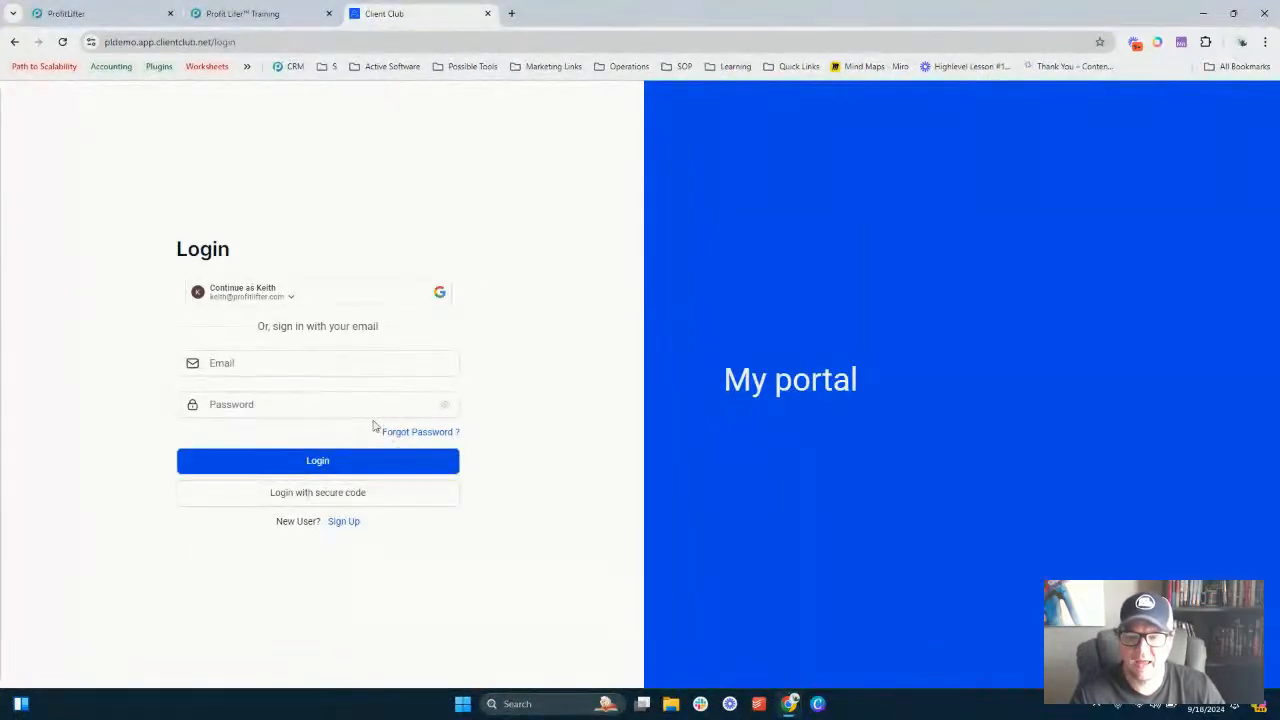
# - Open the client portal Branding settings and move the portal tab next to the ProfitLifter tab
pyautogui.click(288, 13)
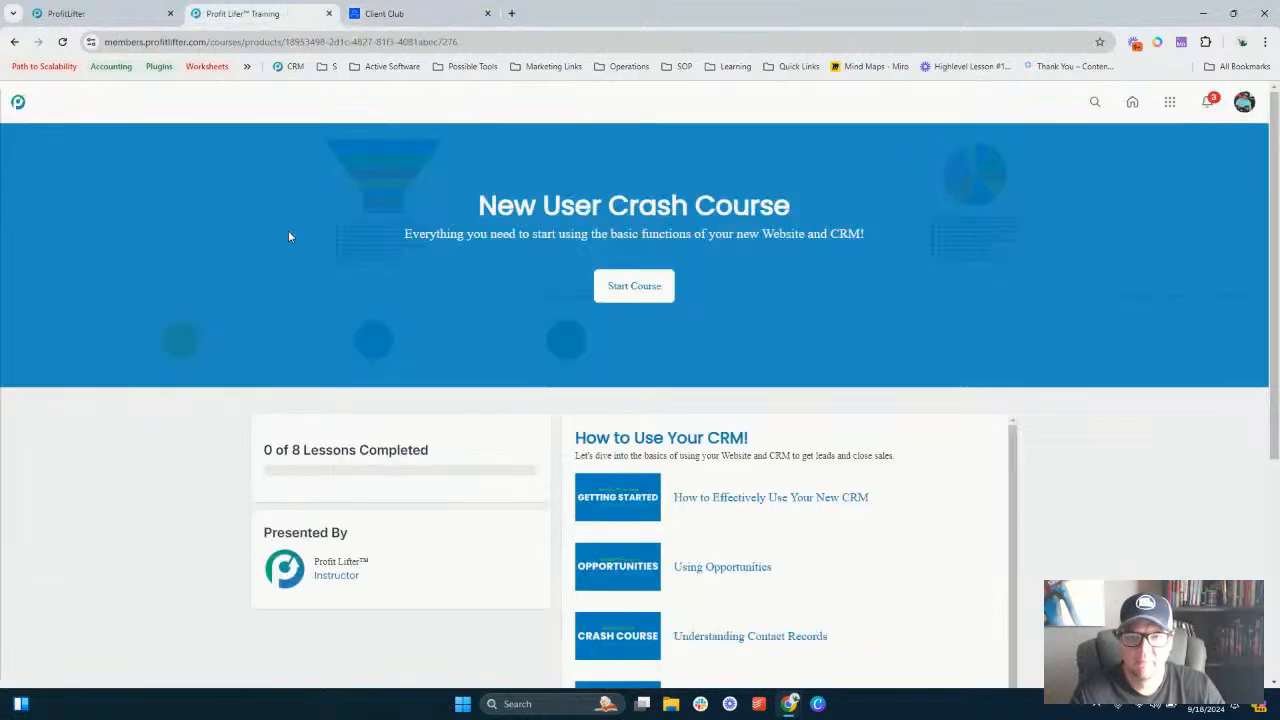
pyautogui.click(129, 12)
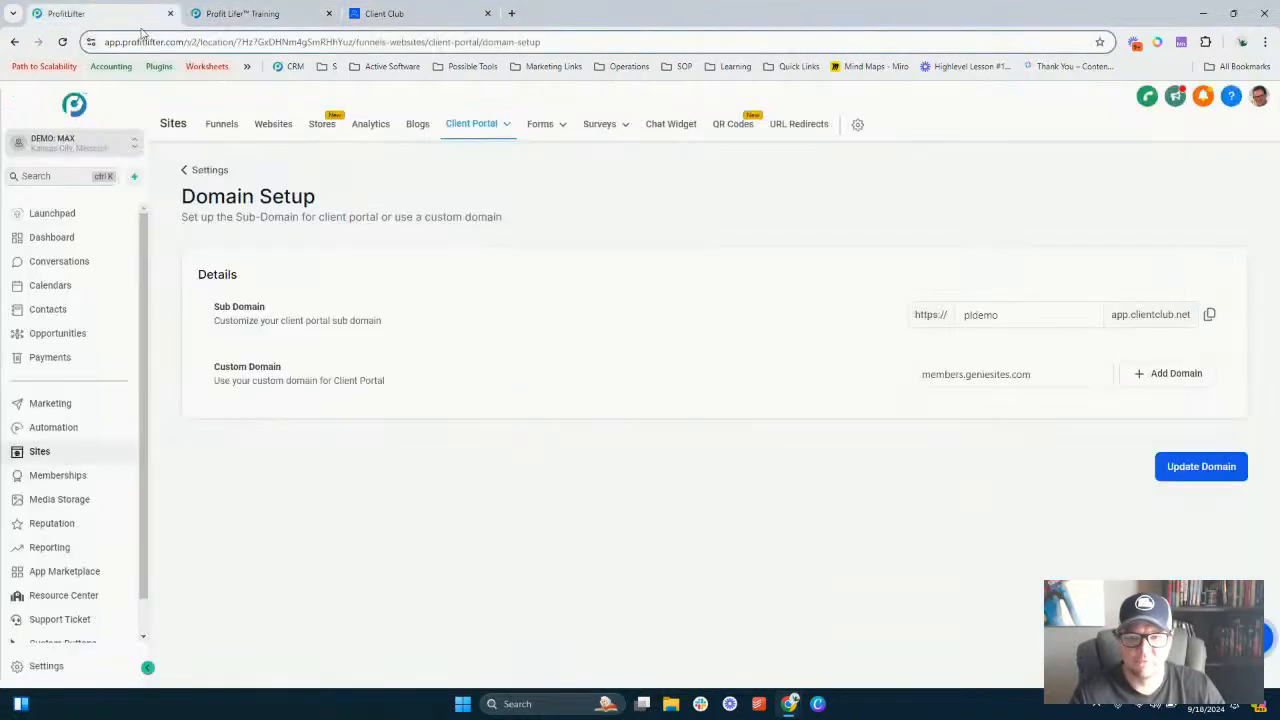
pyautogui.click(210, 170)
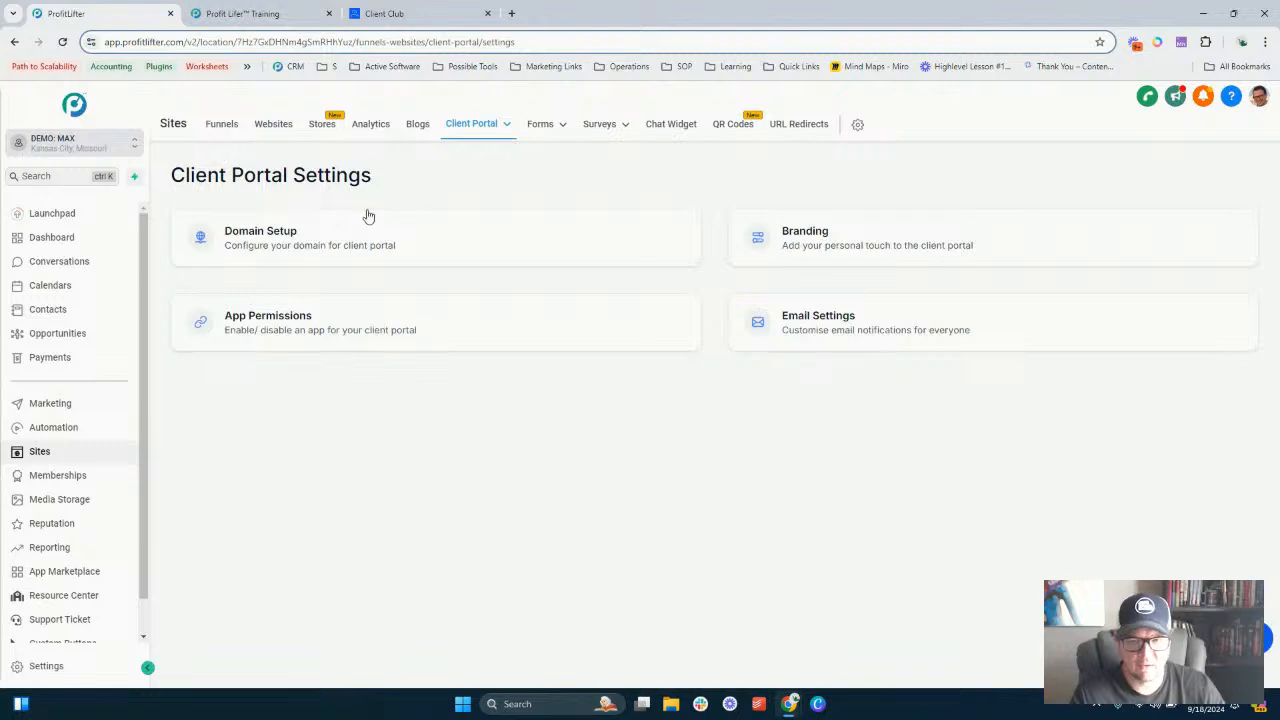
pyautogui.click(806, 240)
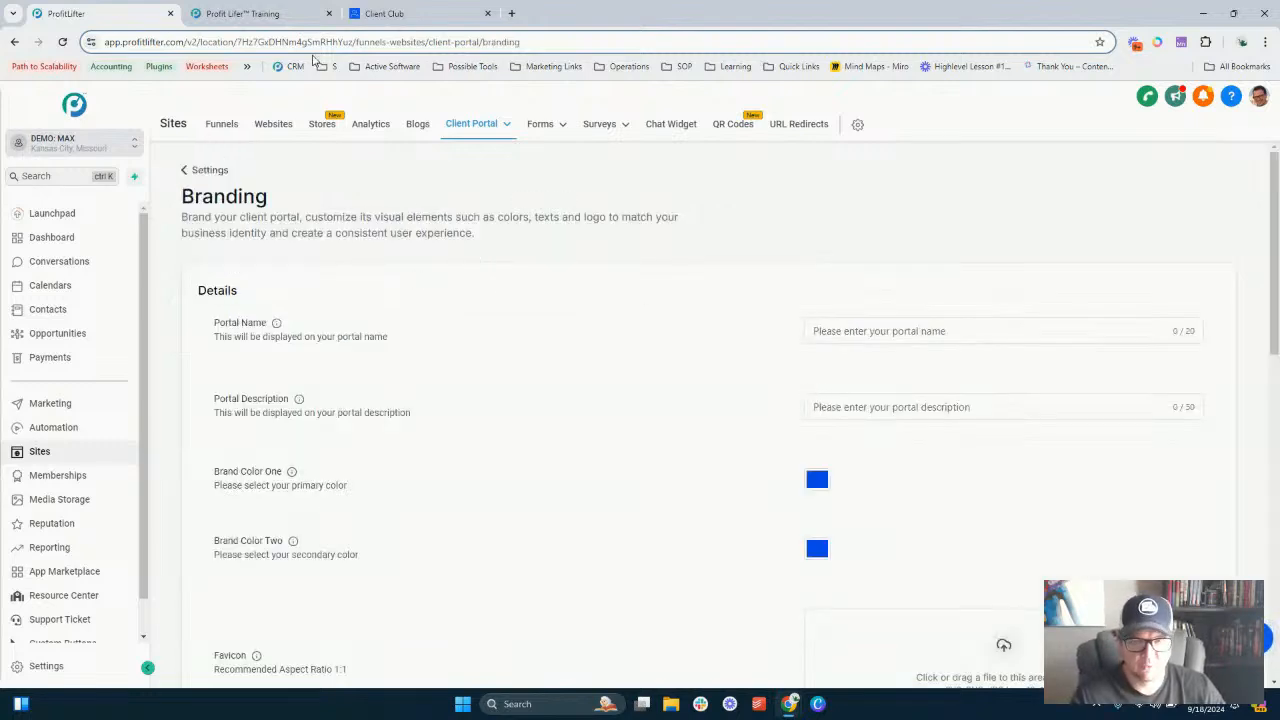
pyautogui.moveTo(390, 13); pyautogui.dragTo(240, 13)
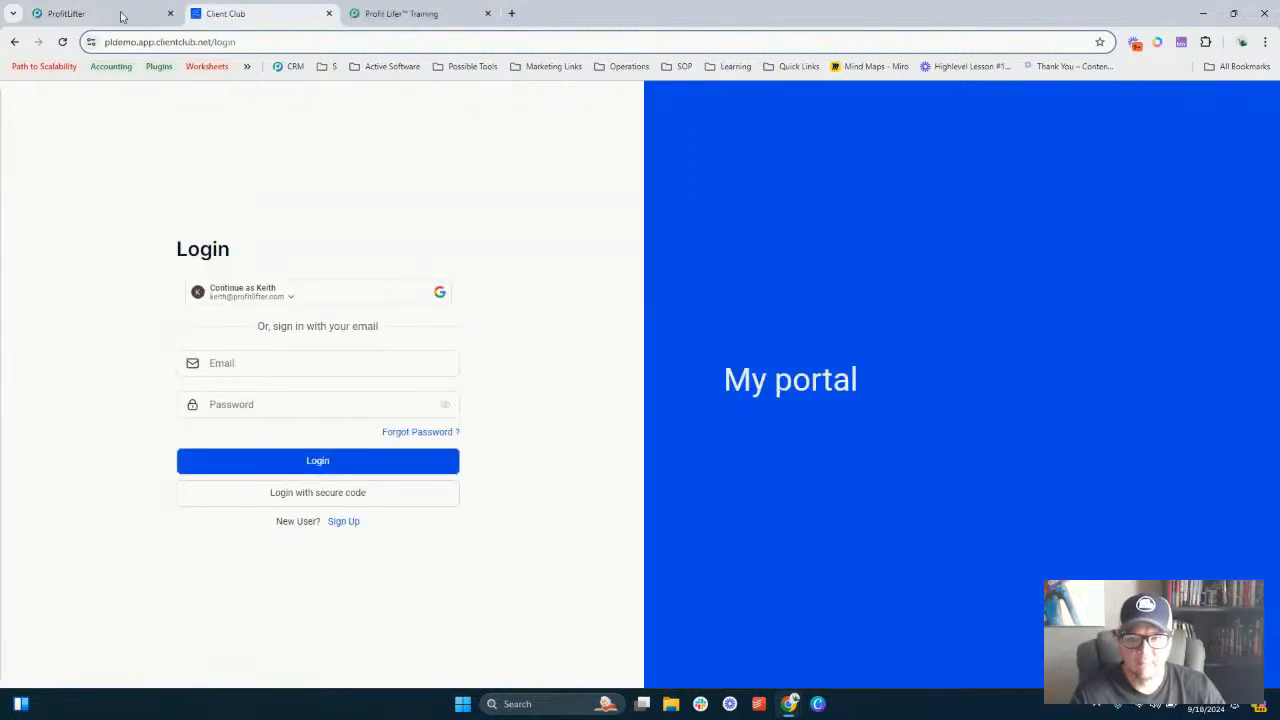
pyautogui.click(121, 16)
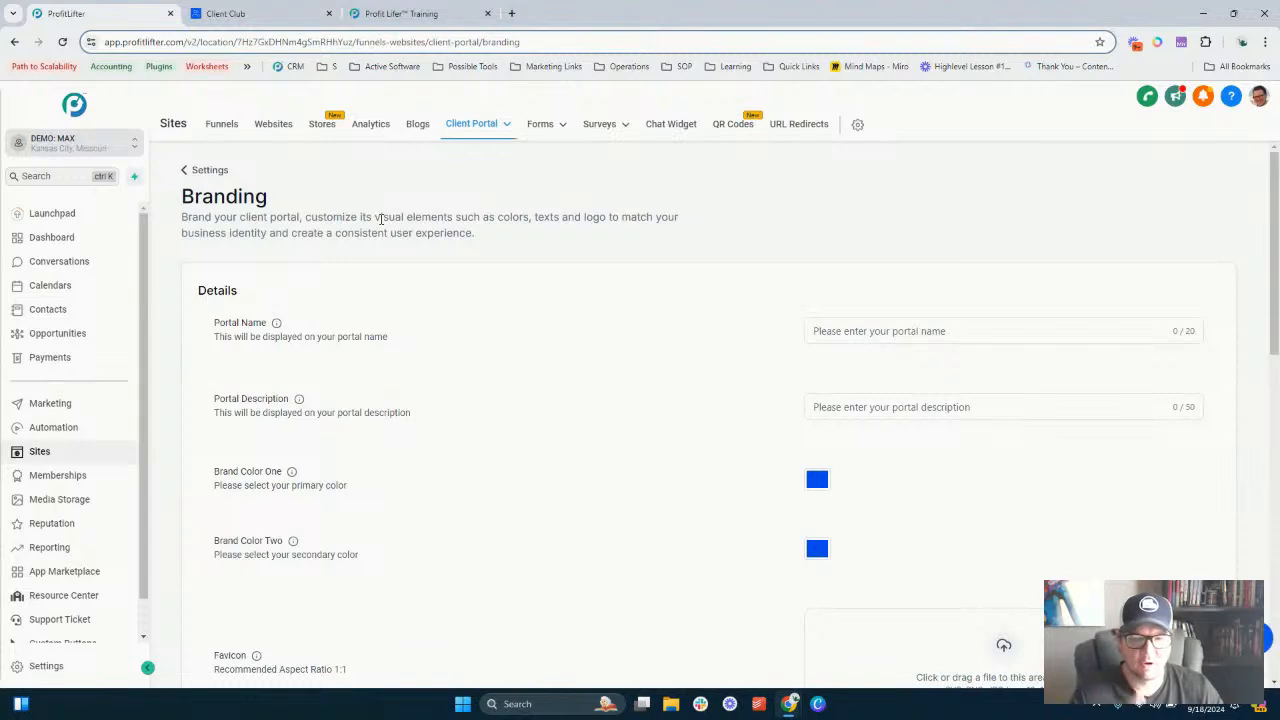
# - Set the client portal's name to Membership Site
pyautogui.click(860, 329)
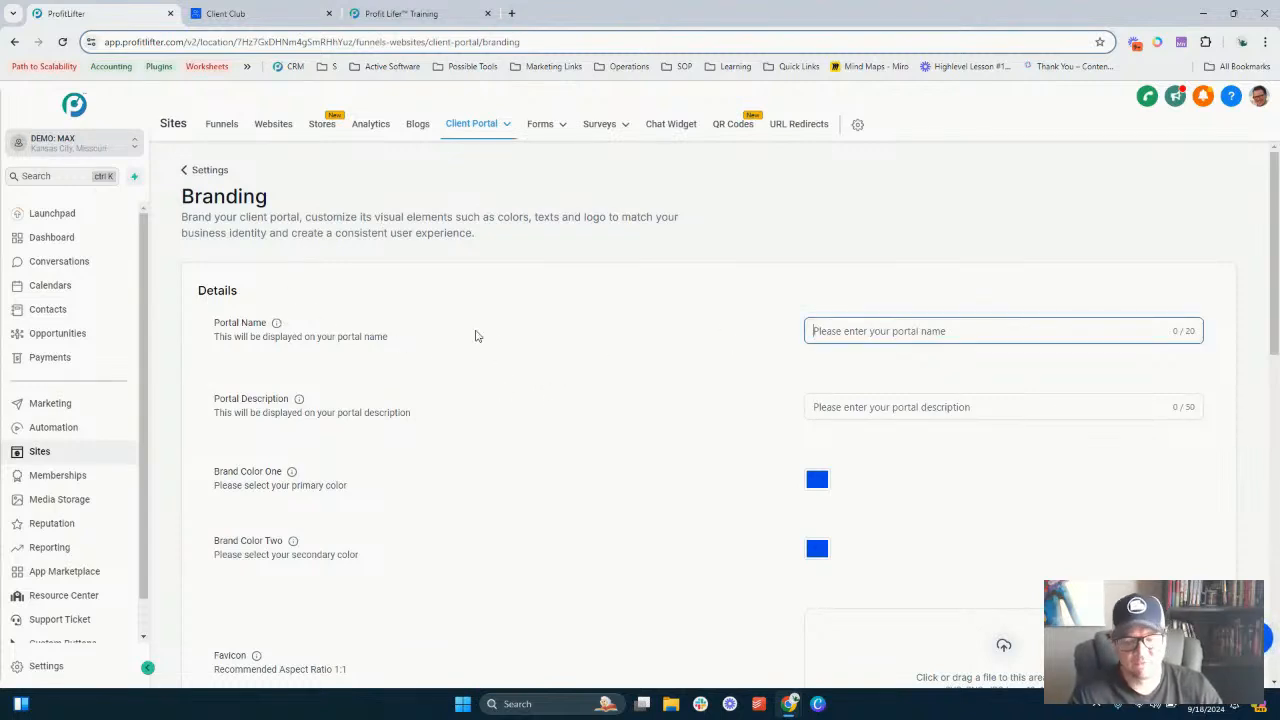
pyautogui.scroll(-5, 476, 336)
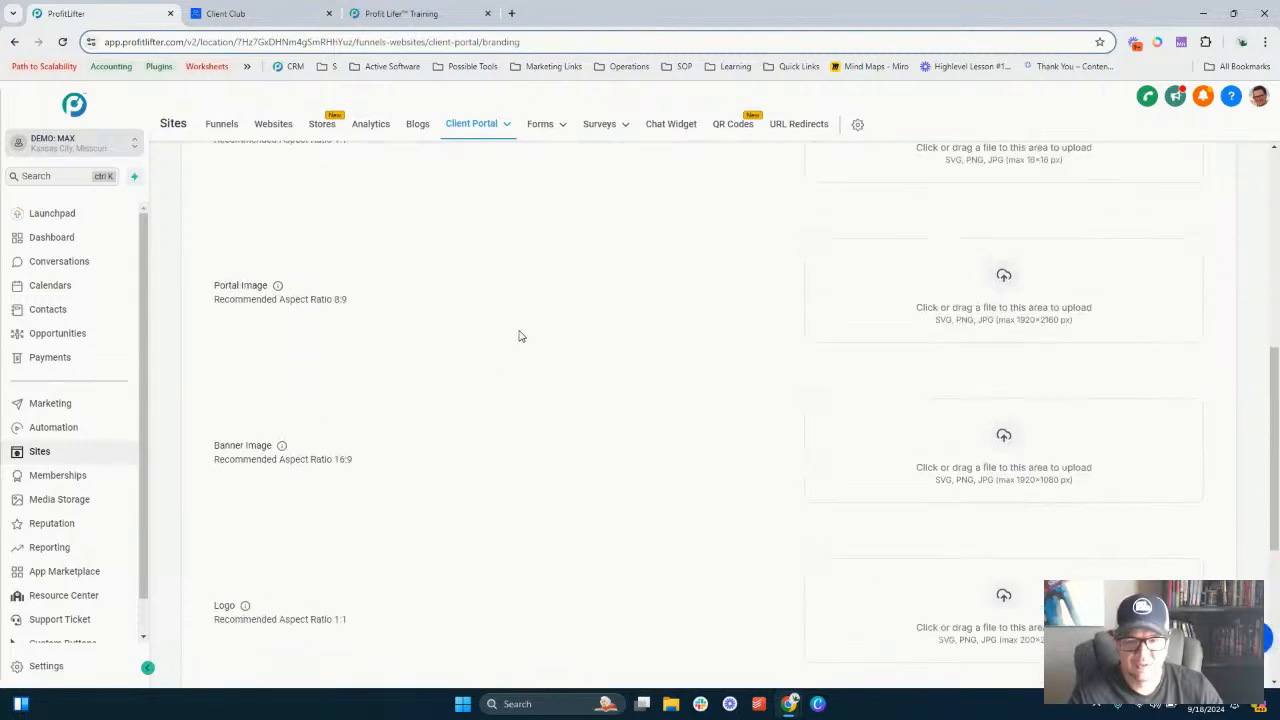
pyautogui.scroll(6, 519, 336)
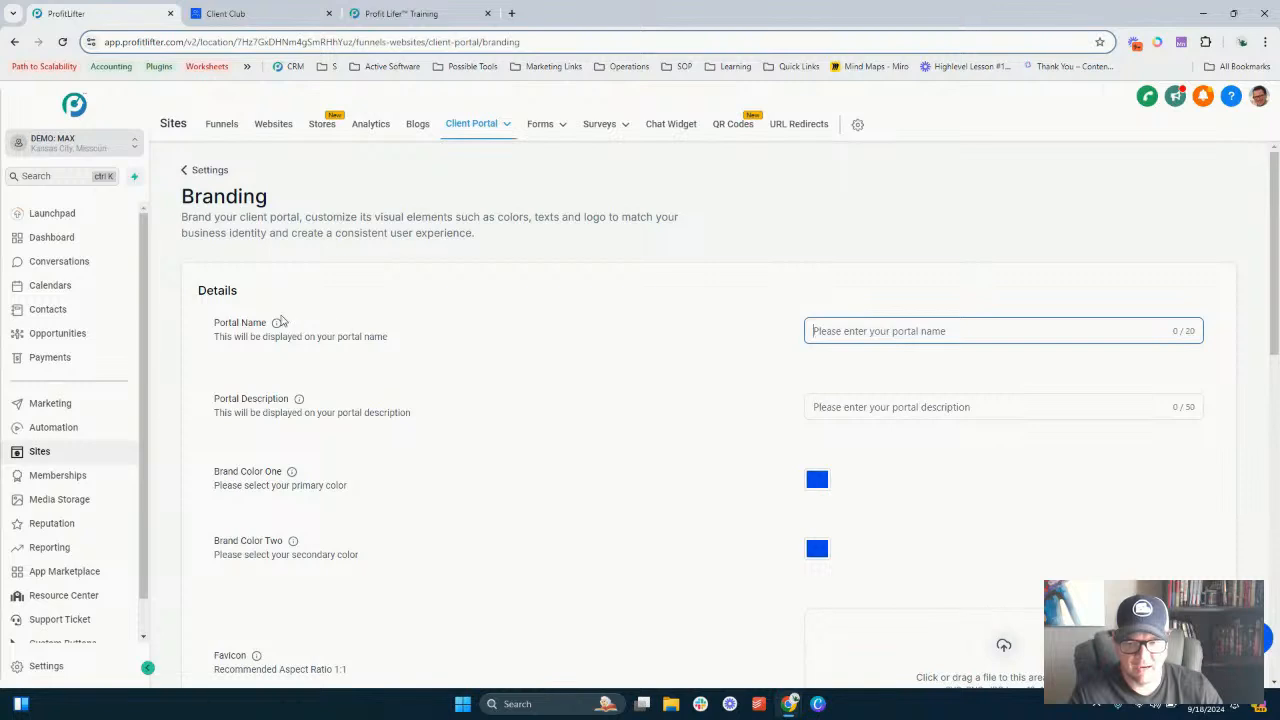
pyautogui.moveTo(277, 328)
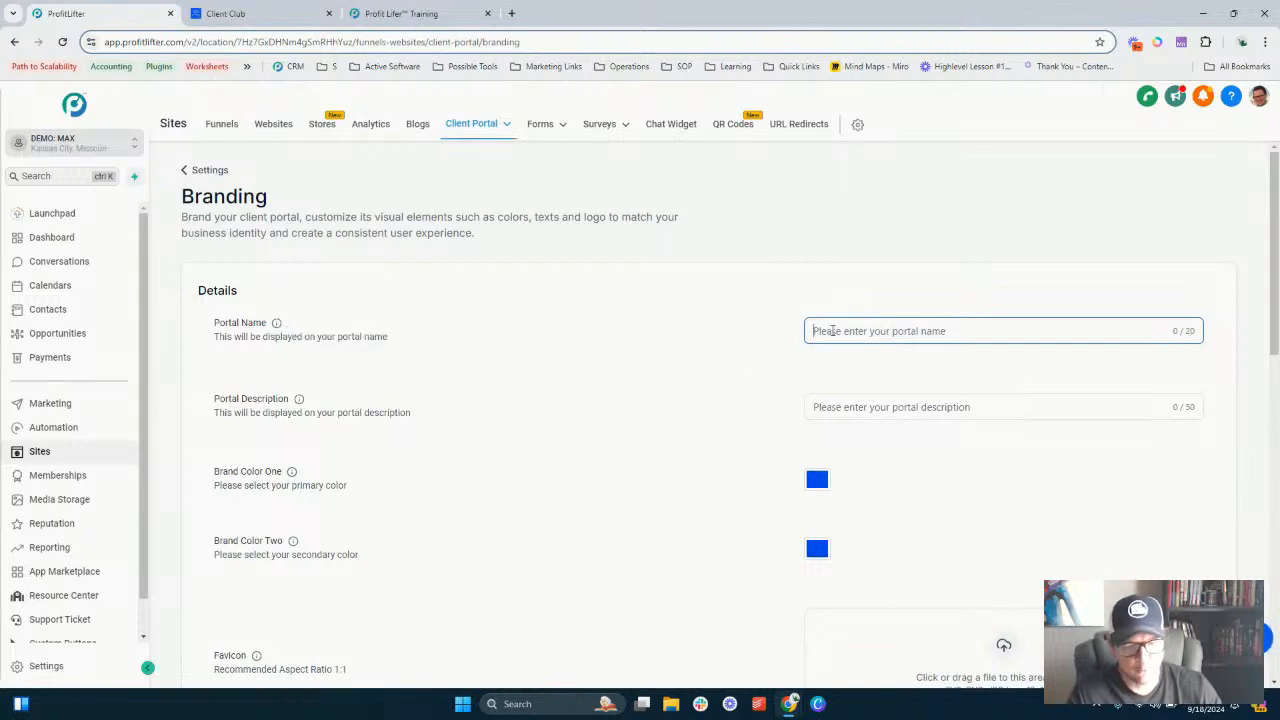
pyautogui.write('Membership Site')
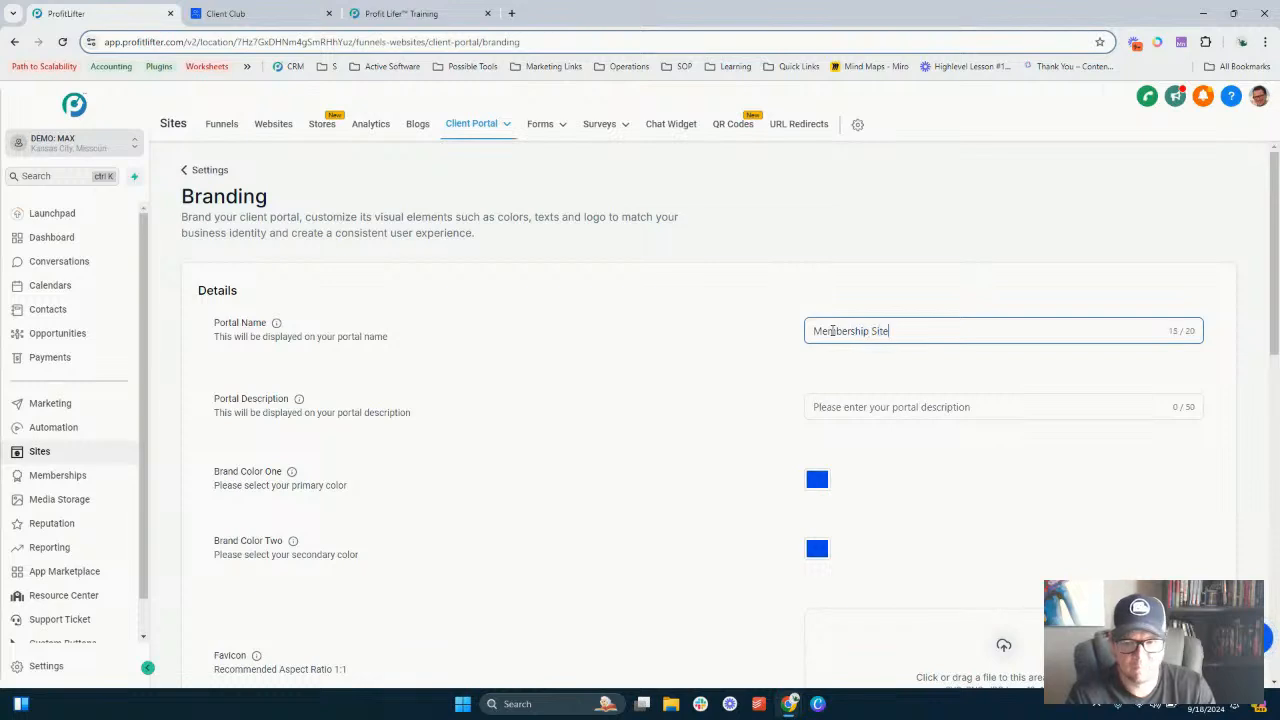
pyautogui.press('Tab')
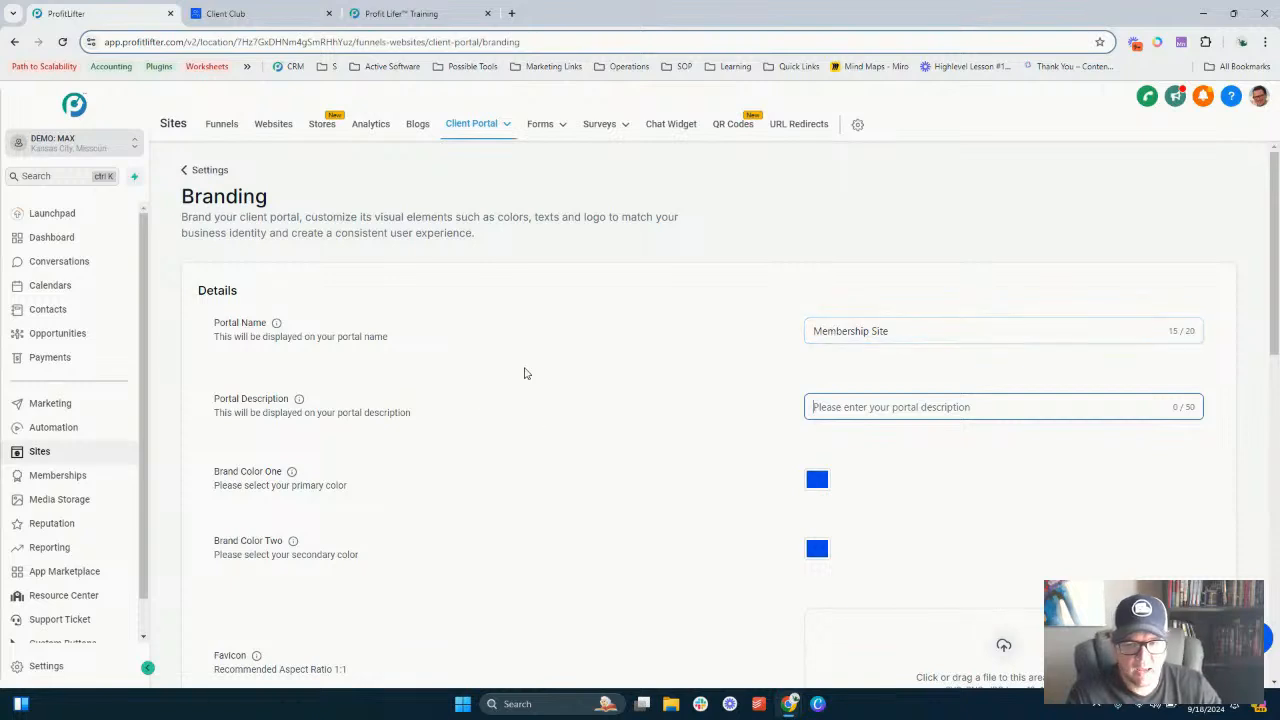
# - Reload the portal login page to check the portal name shown there
pyautogui.scroll(-10, 528, 371)
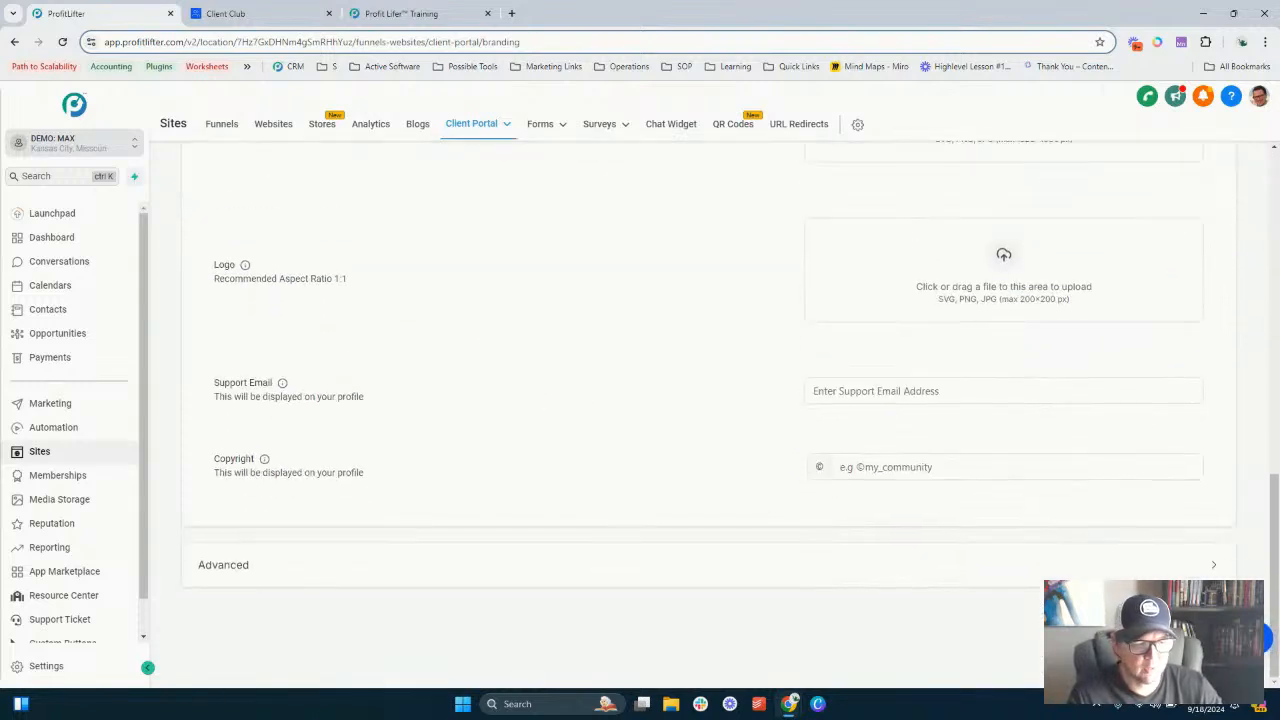
pyautogui.scroll(5, 640, 474)
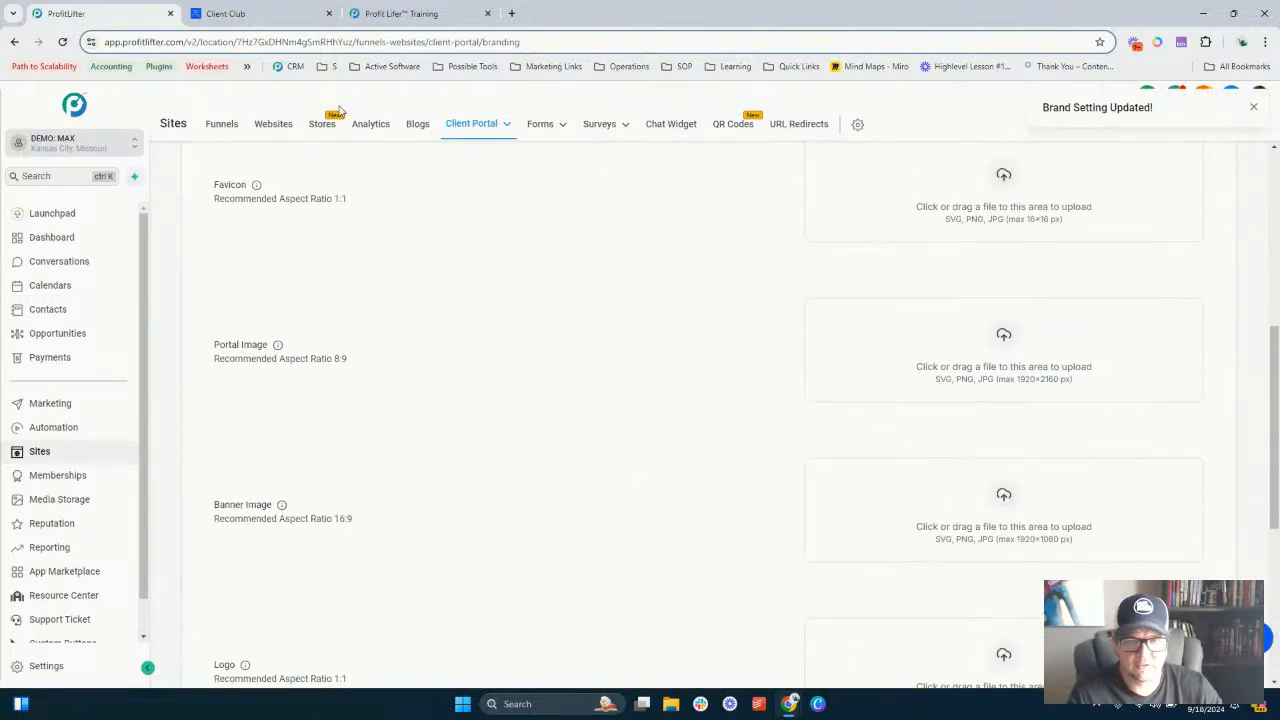
pyautogui.click(240, 14)
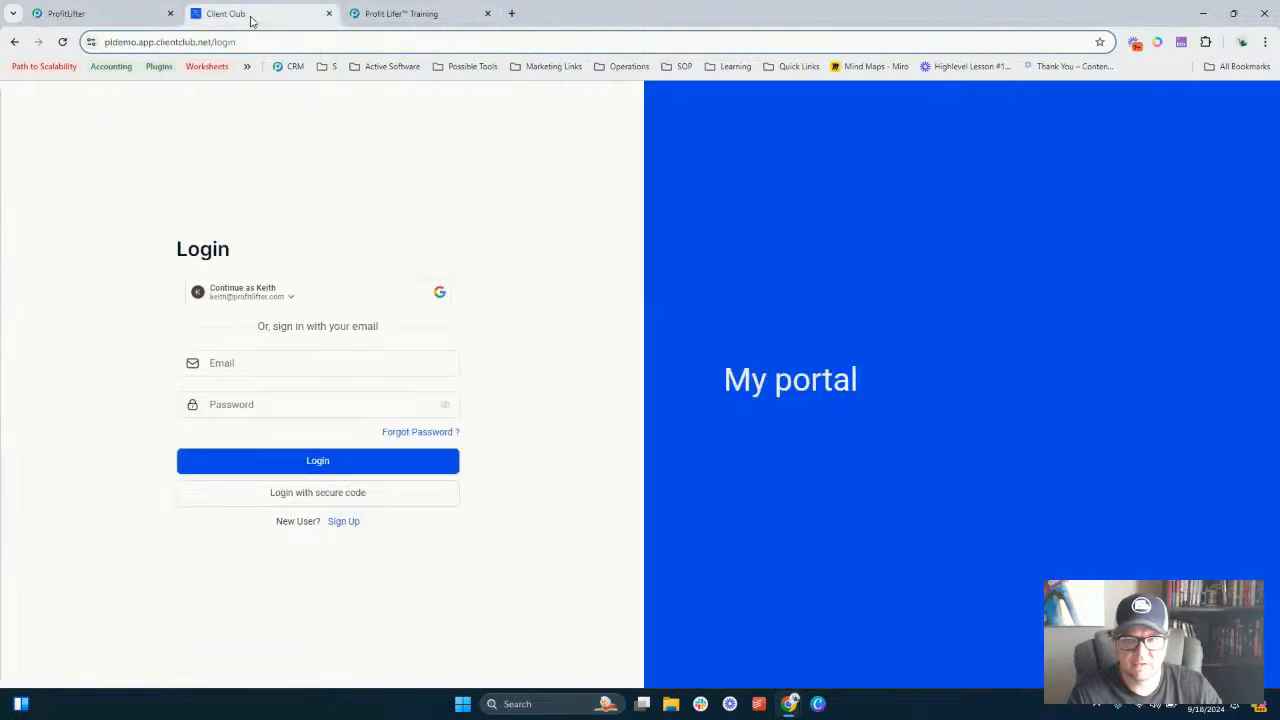
pyautogui.click(62, 43)
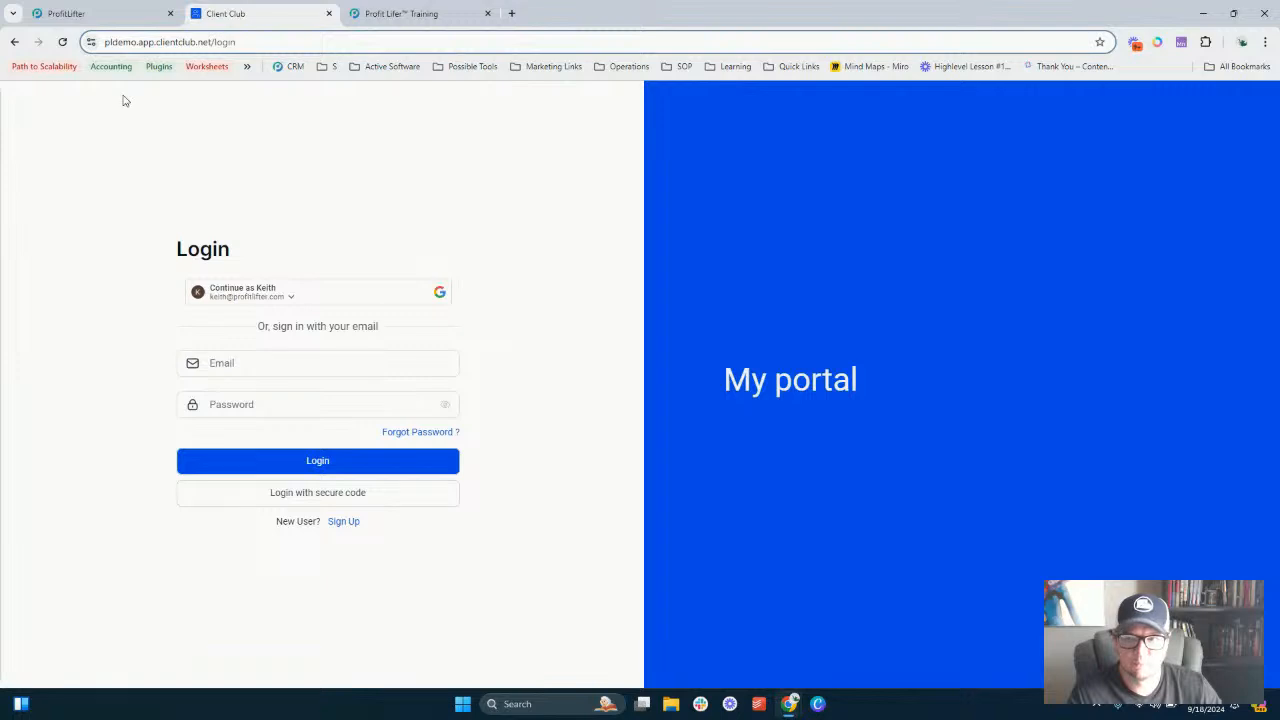
pyautogui.click(62, 43)
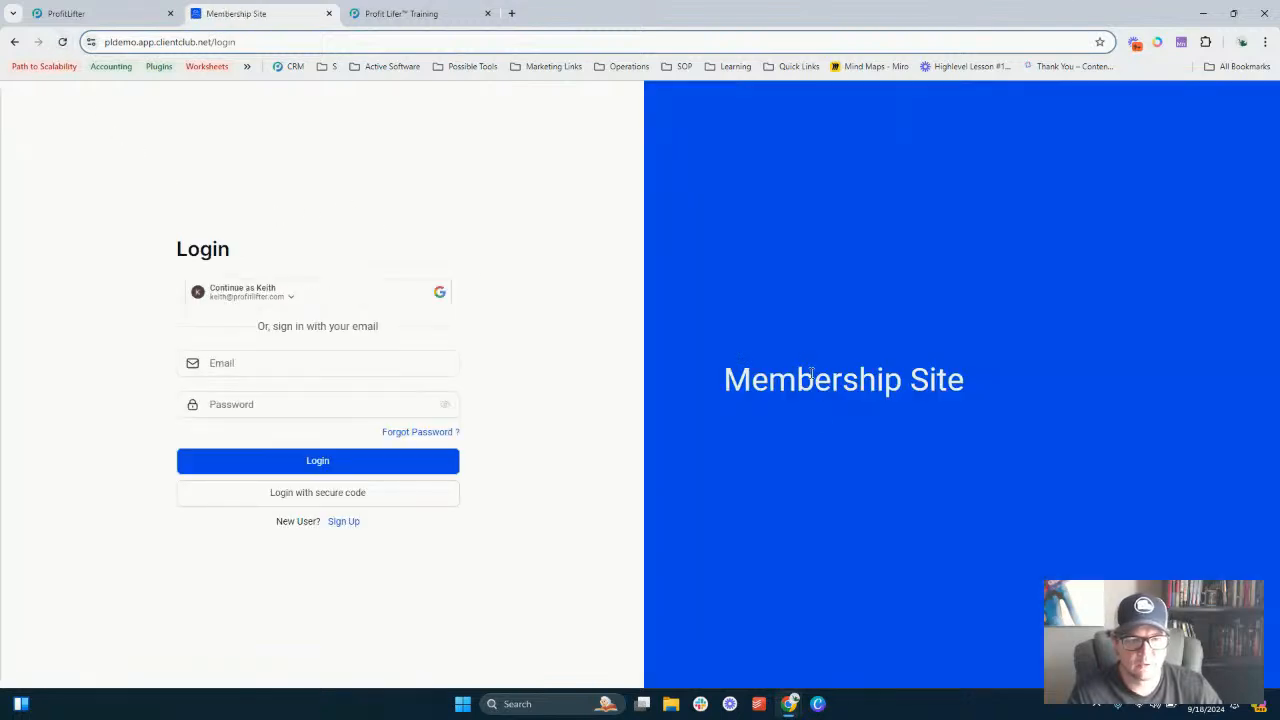
pyautogui.doubleClick(799, 379)
pyautogui.click(769, 370)
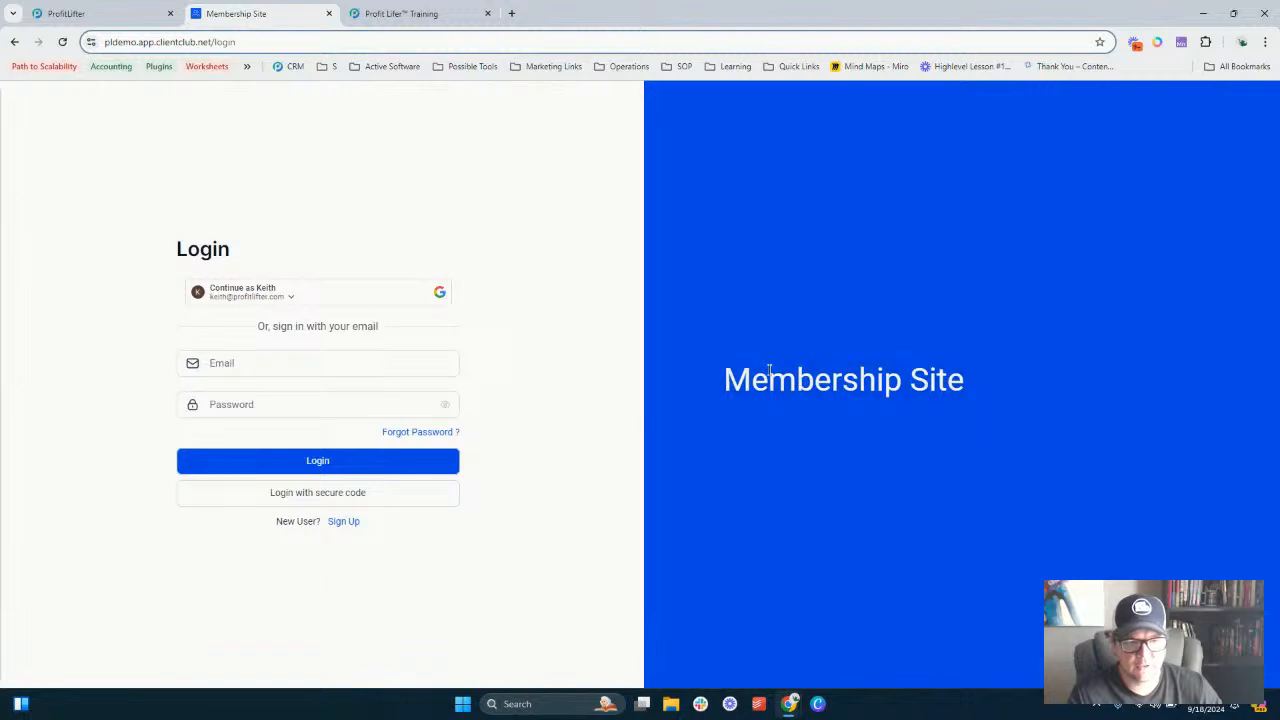
pyautogui.click(88, 13)
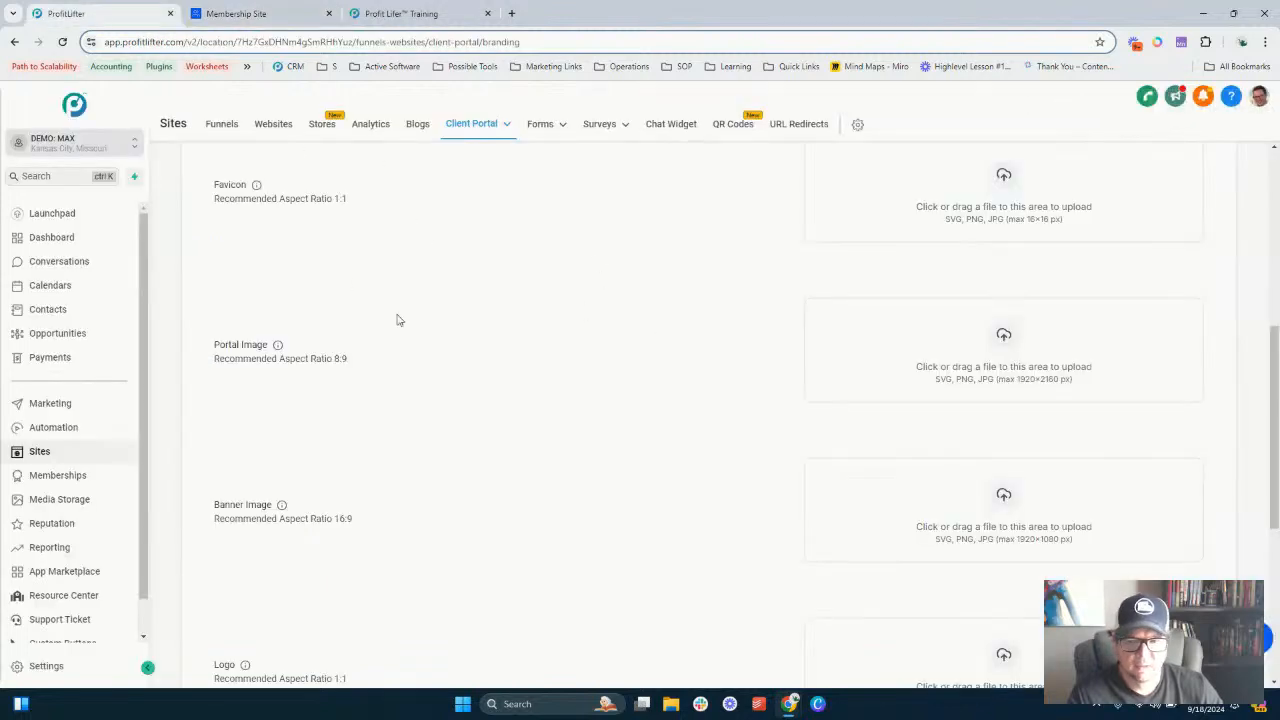
# - Enter Portal Description goes here! as the portal description
pyautogui.scroll(5, 397, 320)
pyautogui.click(855, 405)
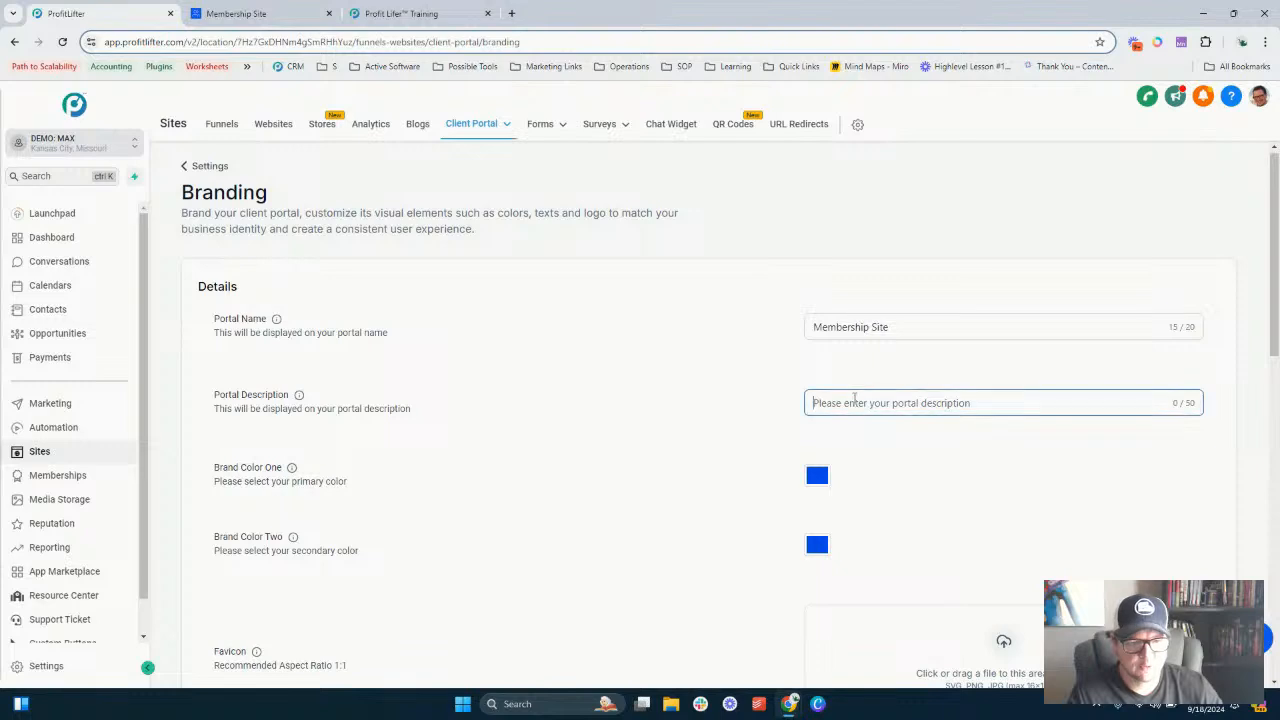
pyautogui.write('Porta')
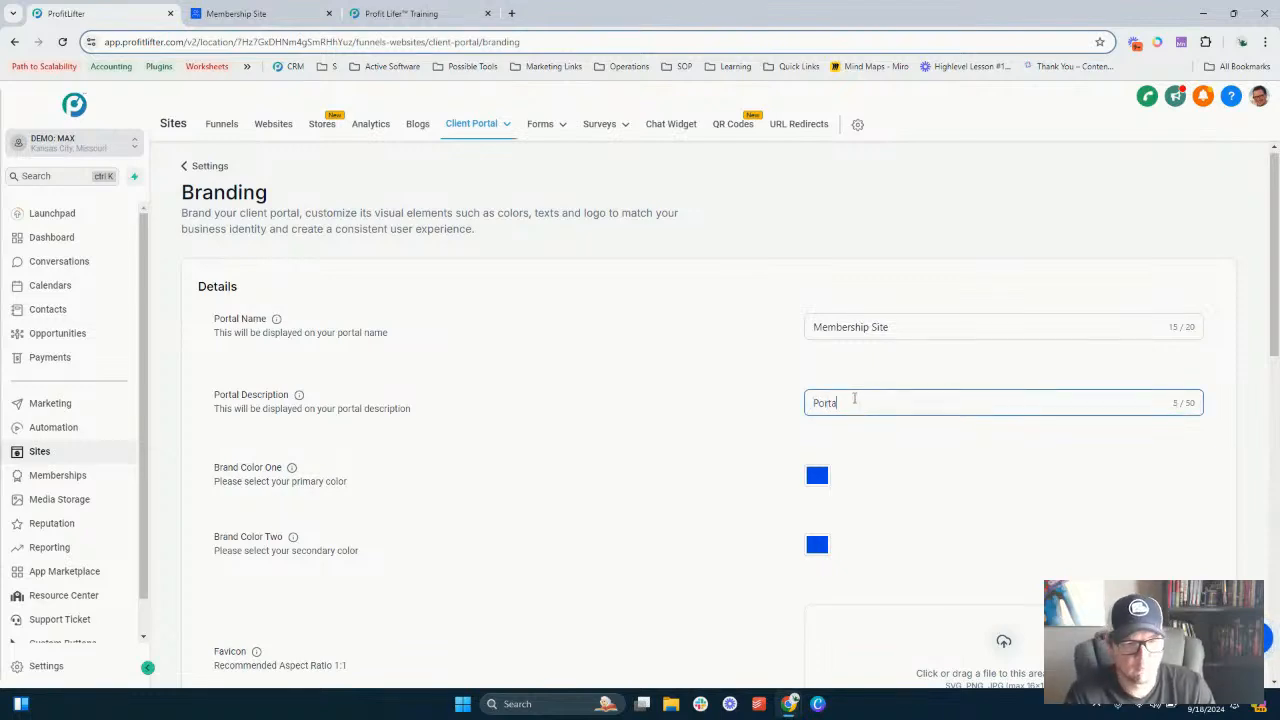
pyautogui.write('l Descripti')
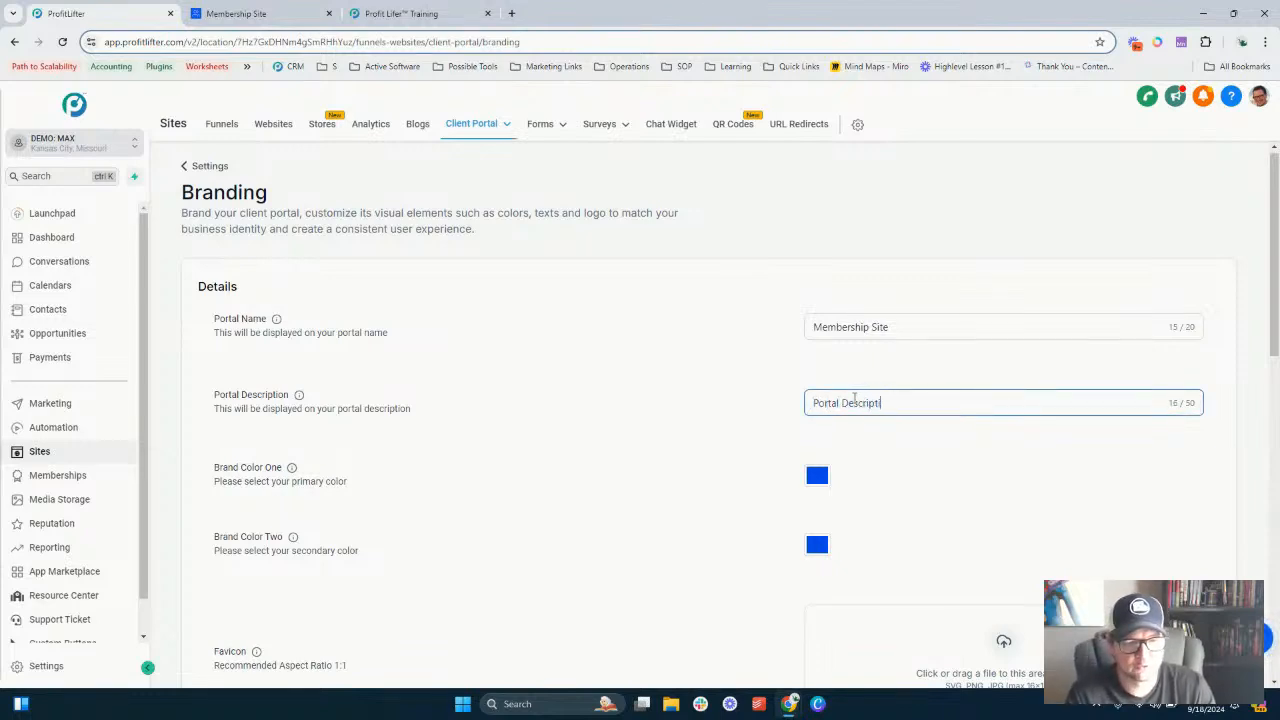
pyautogui.write('on goes here')
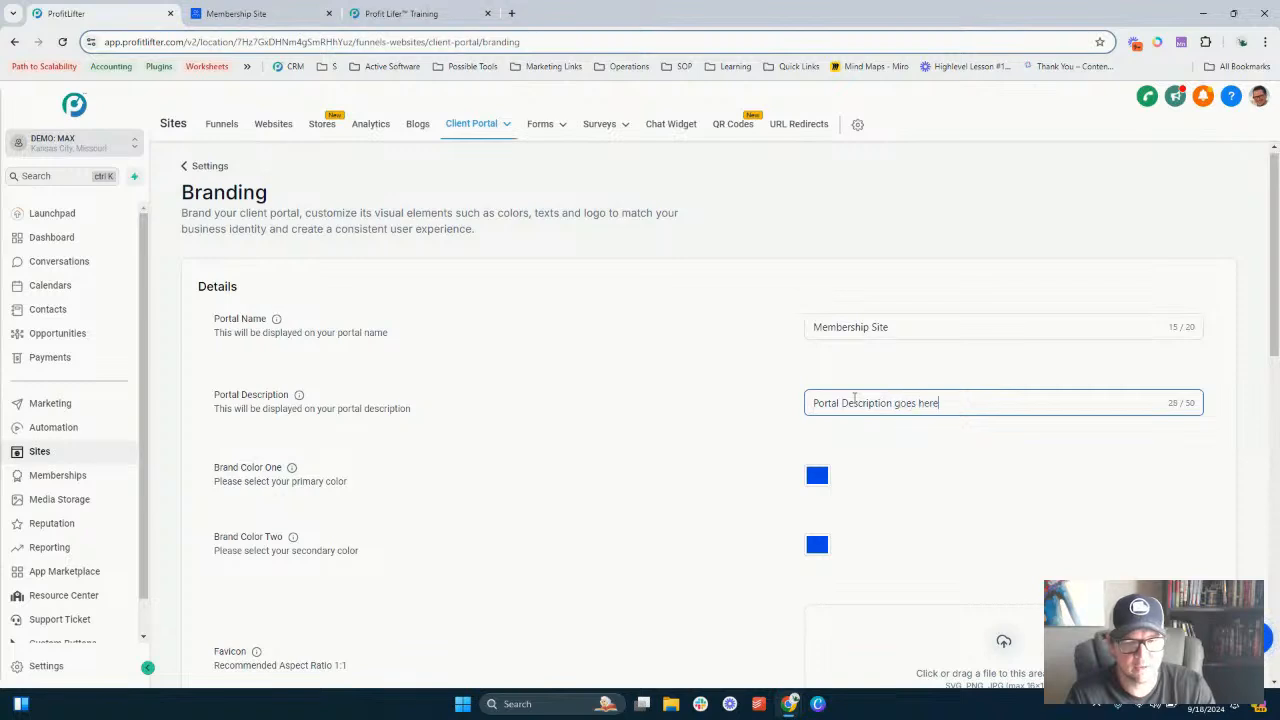
pyautogui.write('!')
# - Set Brand Color One to a darker green, #02A343FF, using the green preset
pyautogui.scroll(-2, 786, 423)
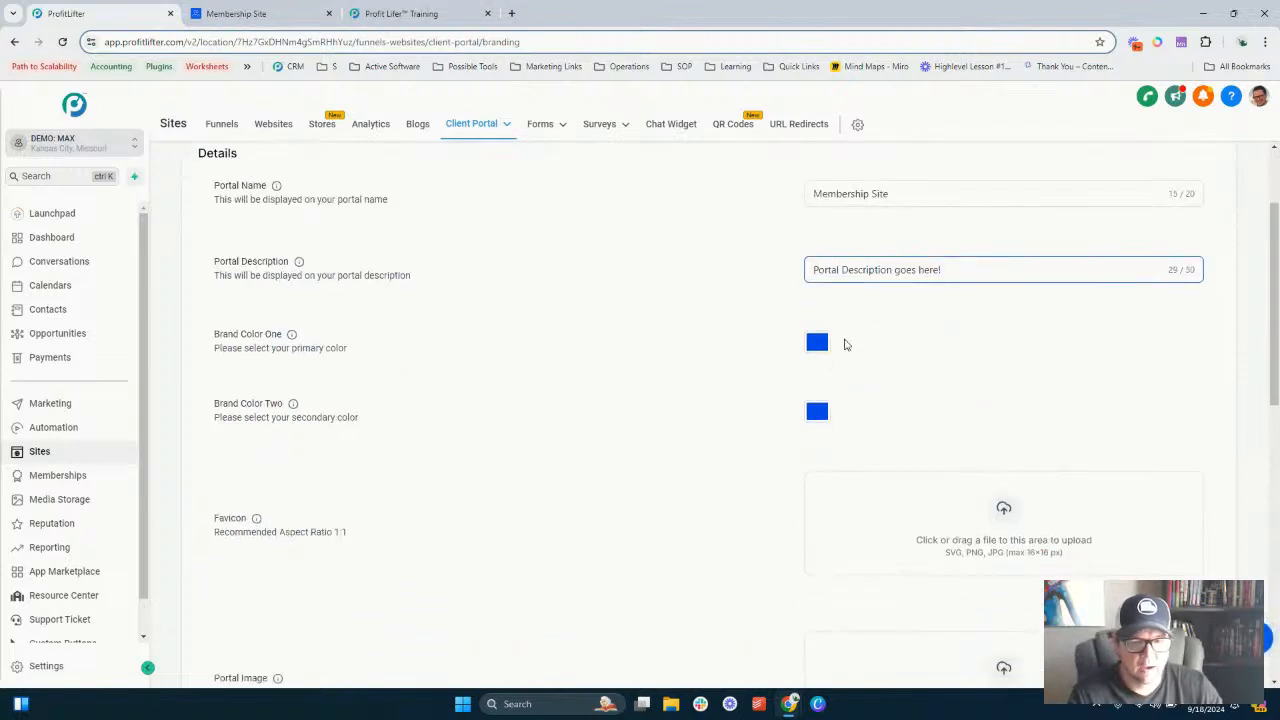
pyautogui.click(262, 16)
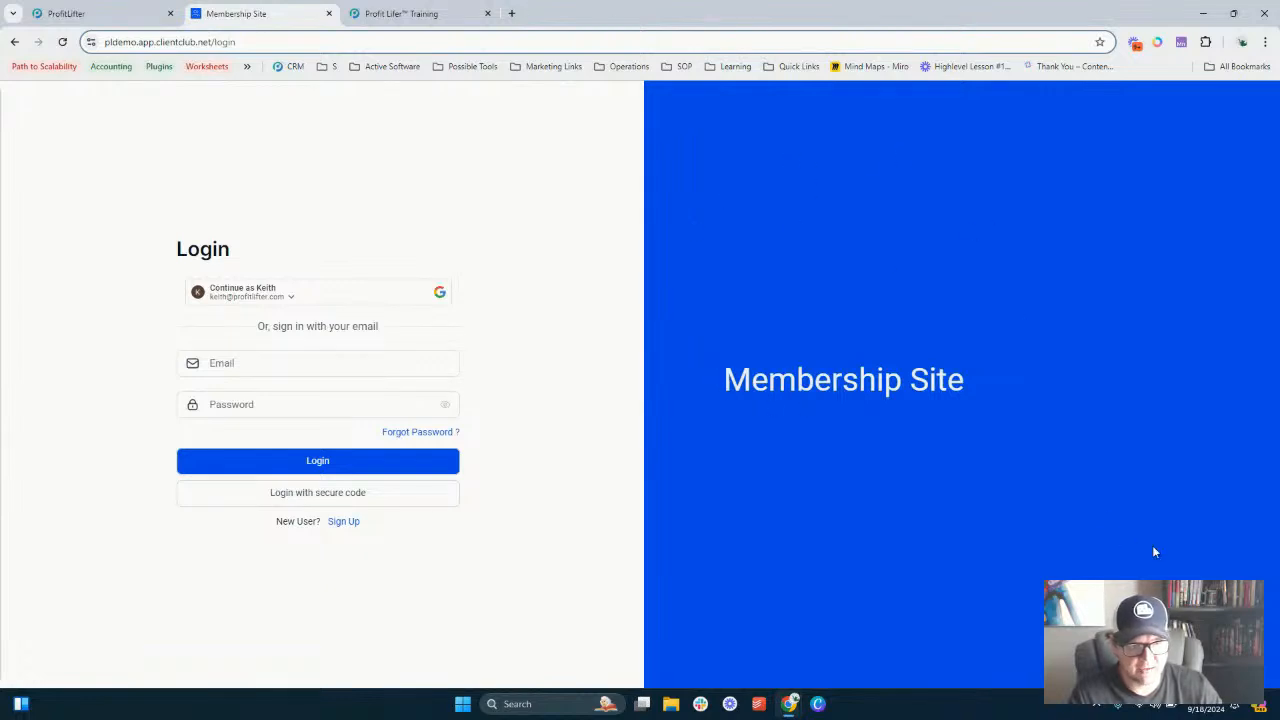
pyautogui.click(92, 12)
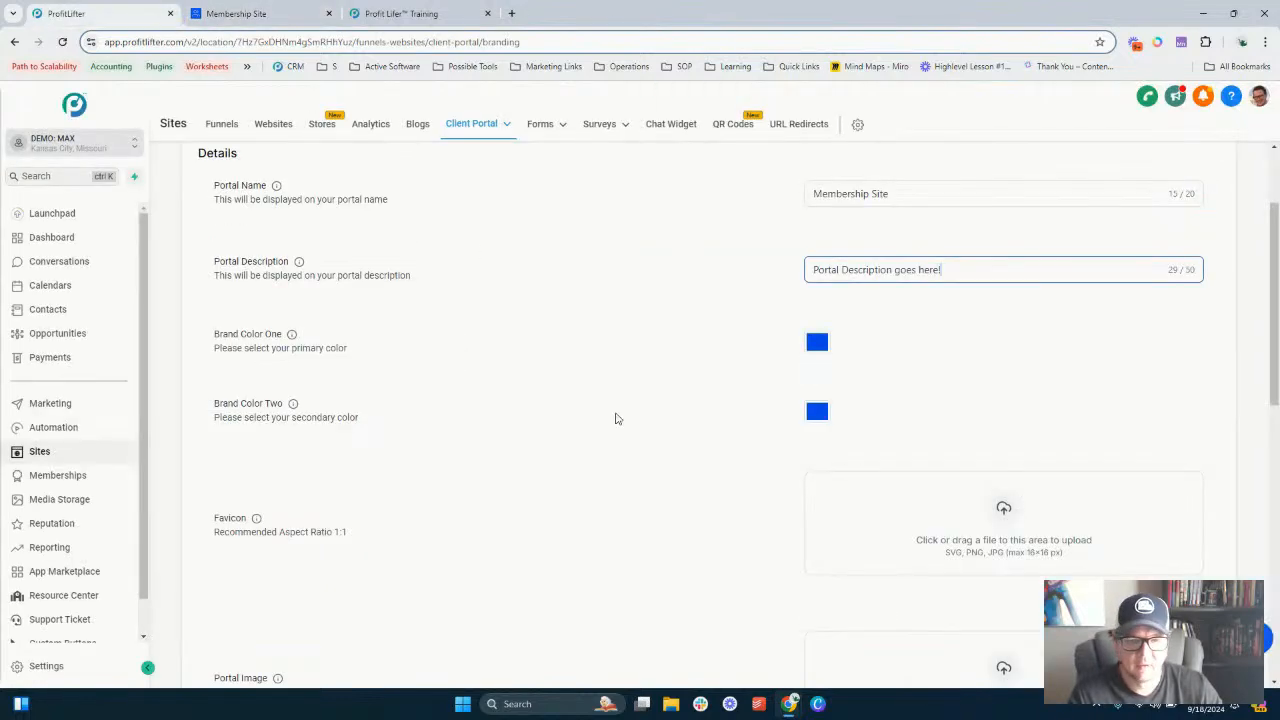
pyautogui.click(820, 342)
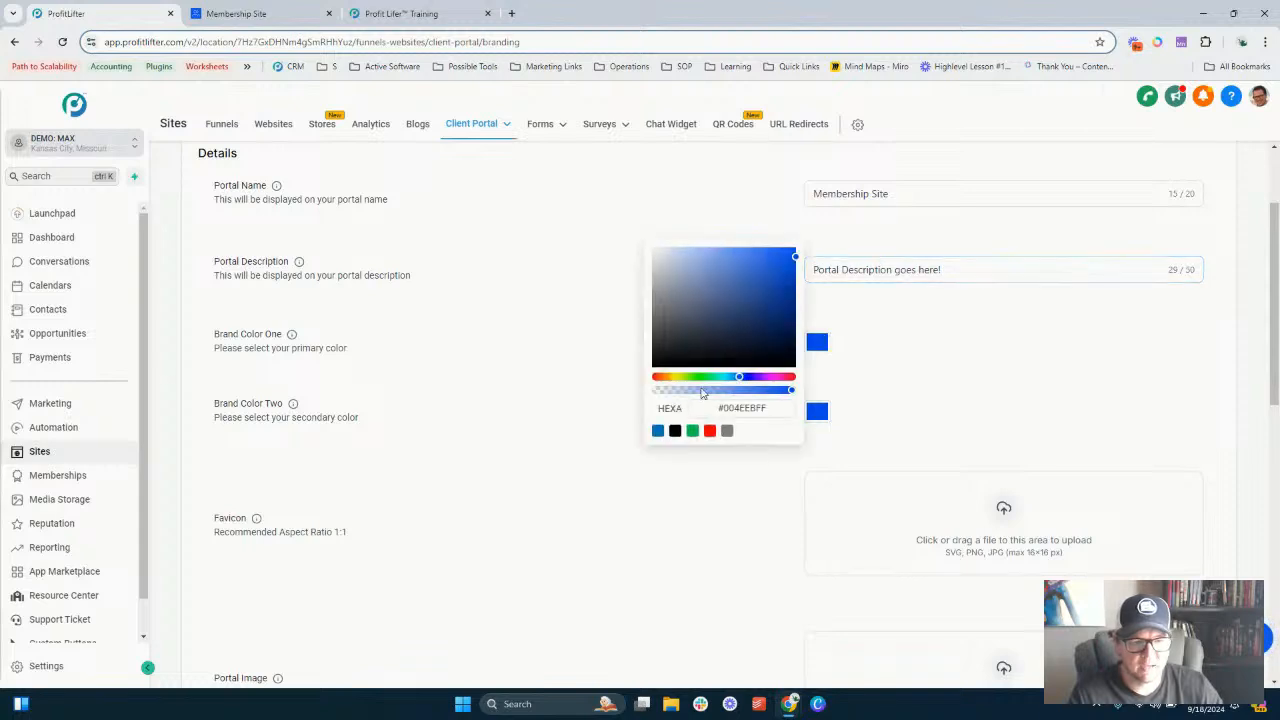
pyautogui.click(692, 433)
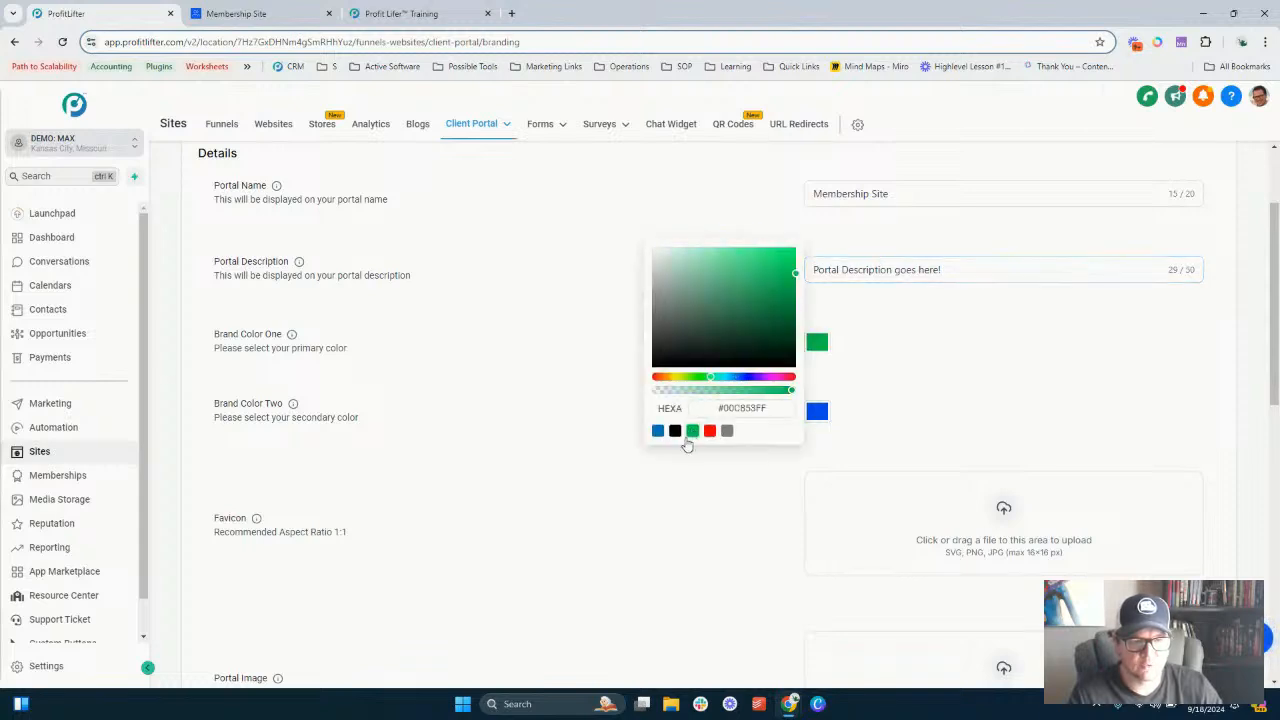
pyautogui.moveTo(795, 272); pyautogui.dragTo(793, 290)
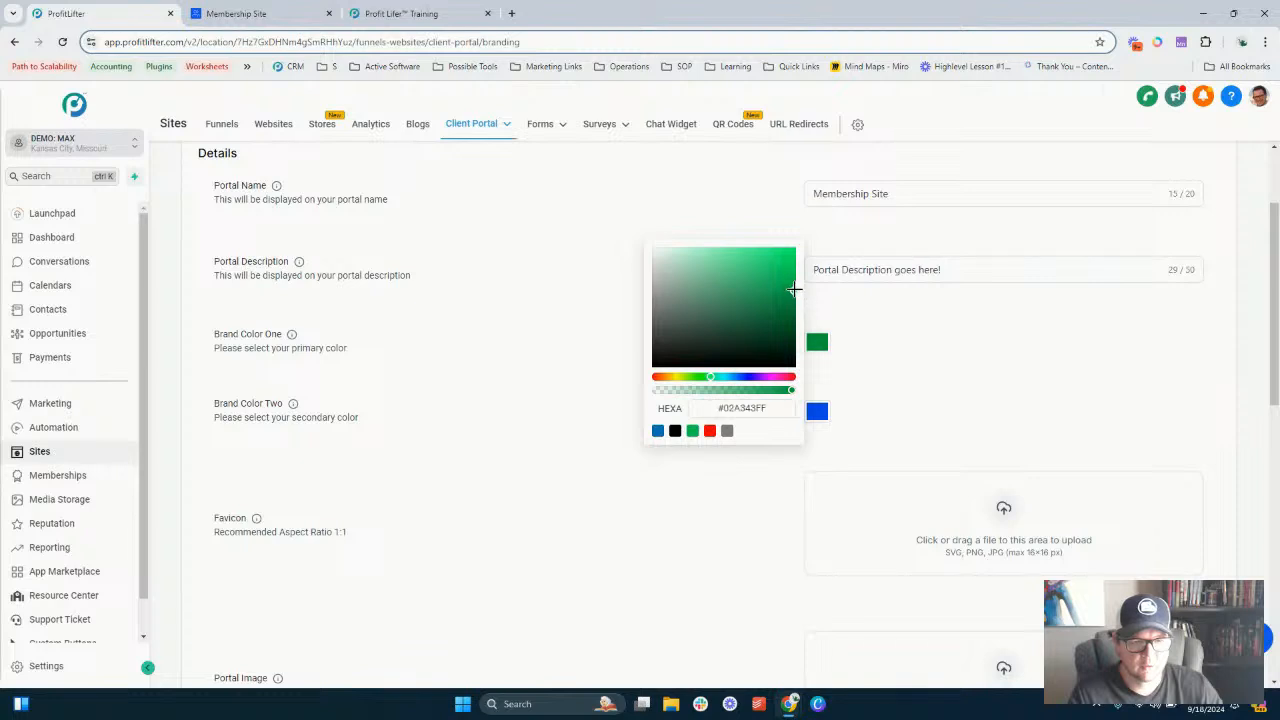
# - Set Brand Color Two to a dark green, #014519FF, starting from the green preset
pyautogui.click(817, 413)
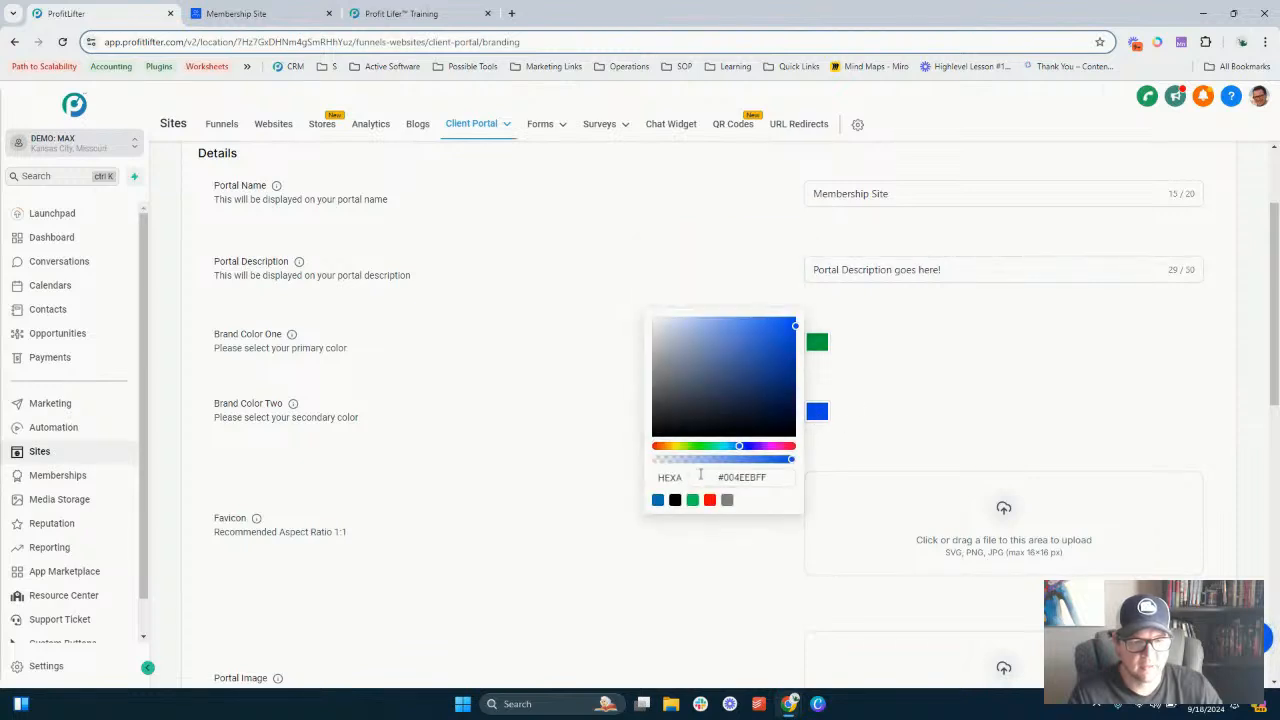
pyautogui.click(692, 500)
pyautogui.moveTo(795, 327); pyautogui.dragTo(793, 405)
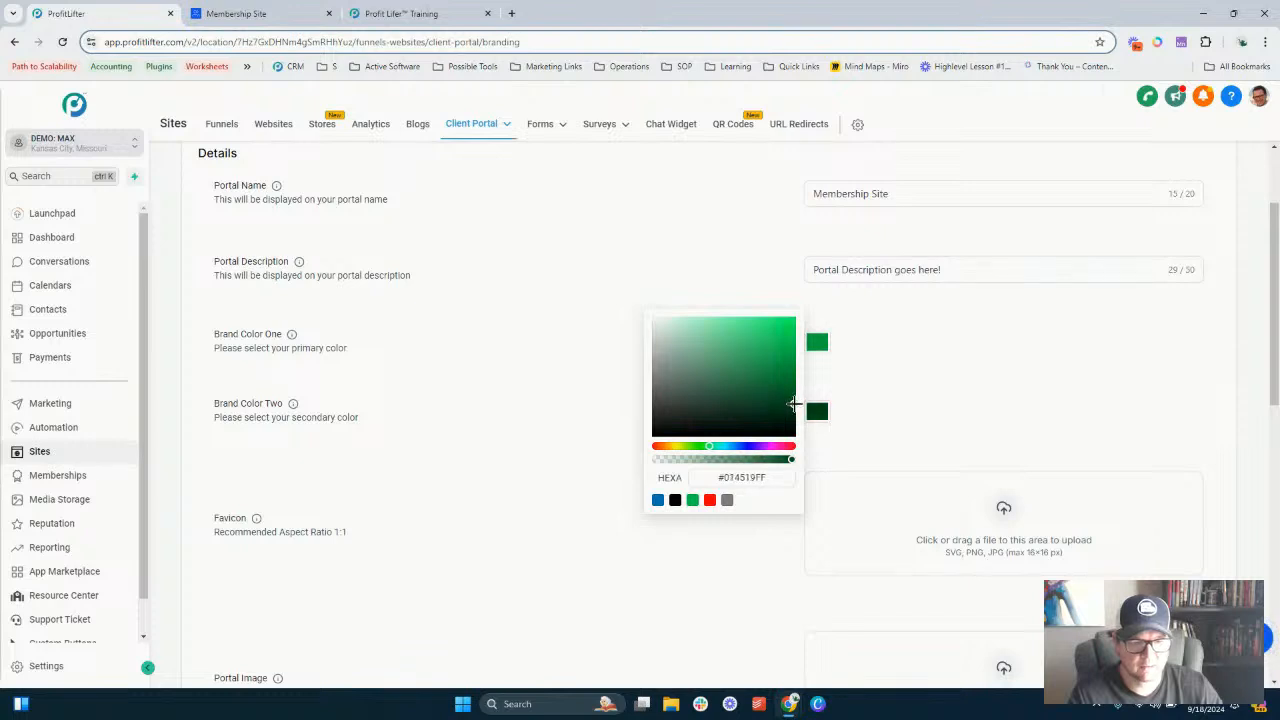
pyautogui.click(903, 379)
# - Reload the portal login page to check the new brand colors
pyautogui.scroll(-10, 574, 443)
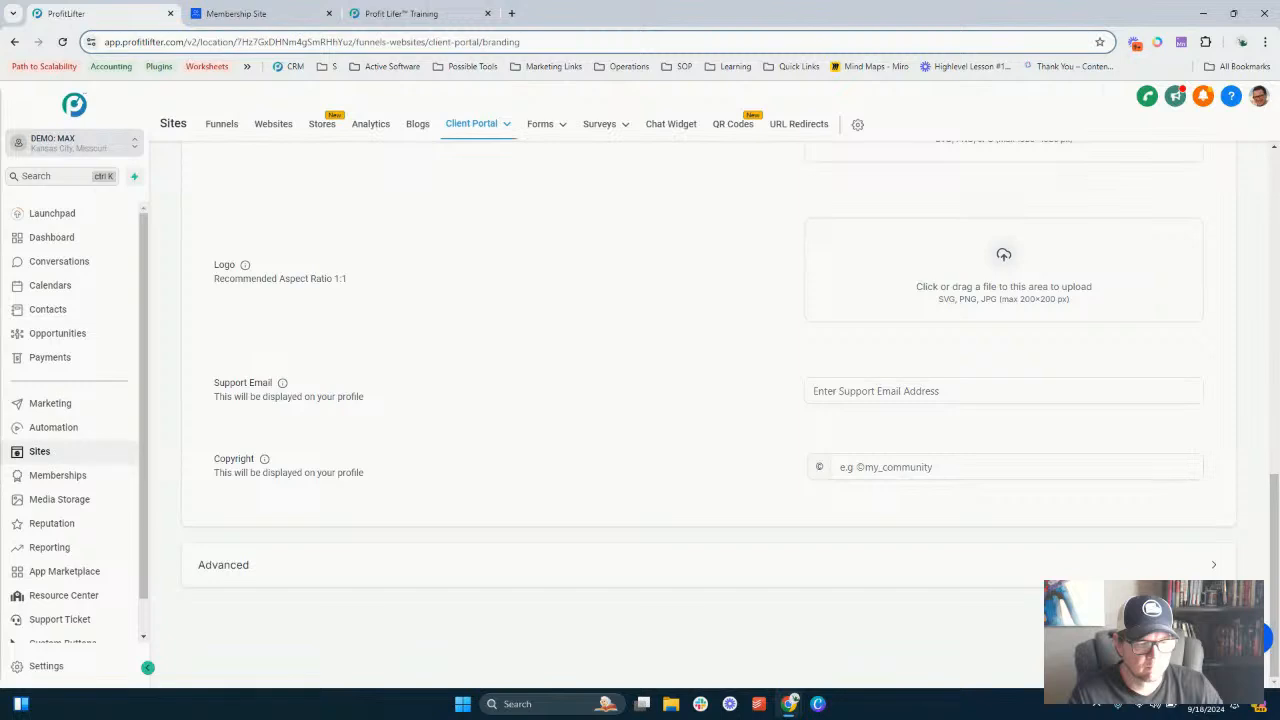
pyautogui.scroll(4, 503, 303)
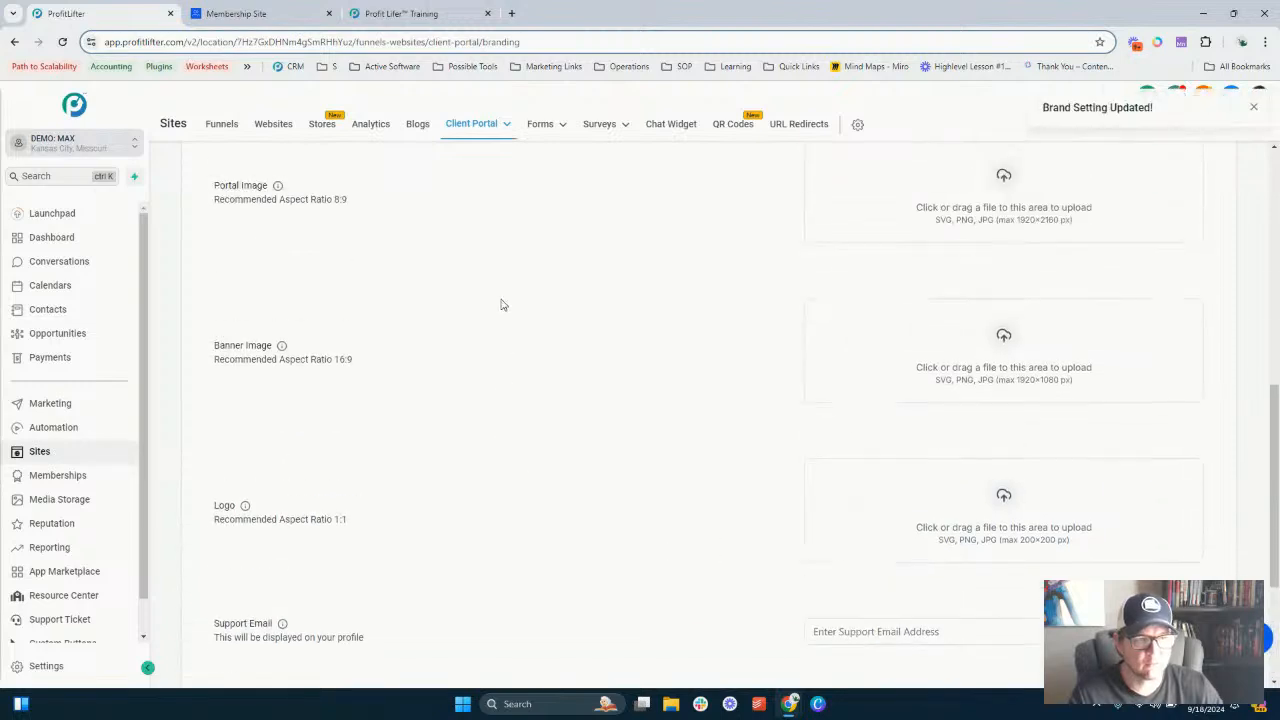
pyautogui.click(250, 12)
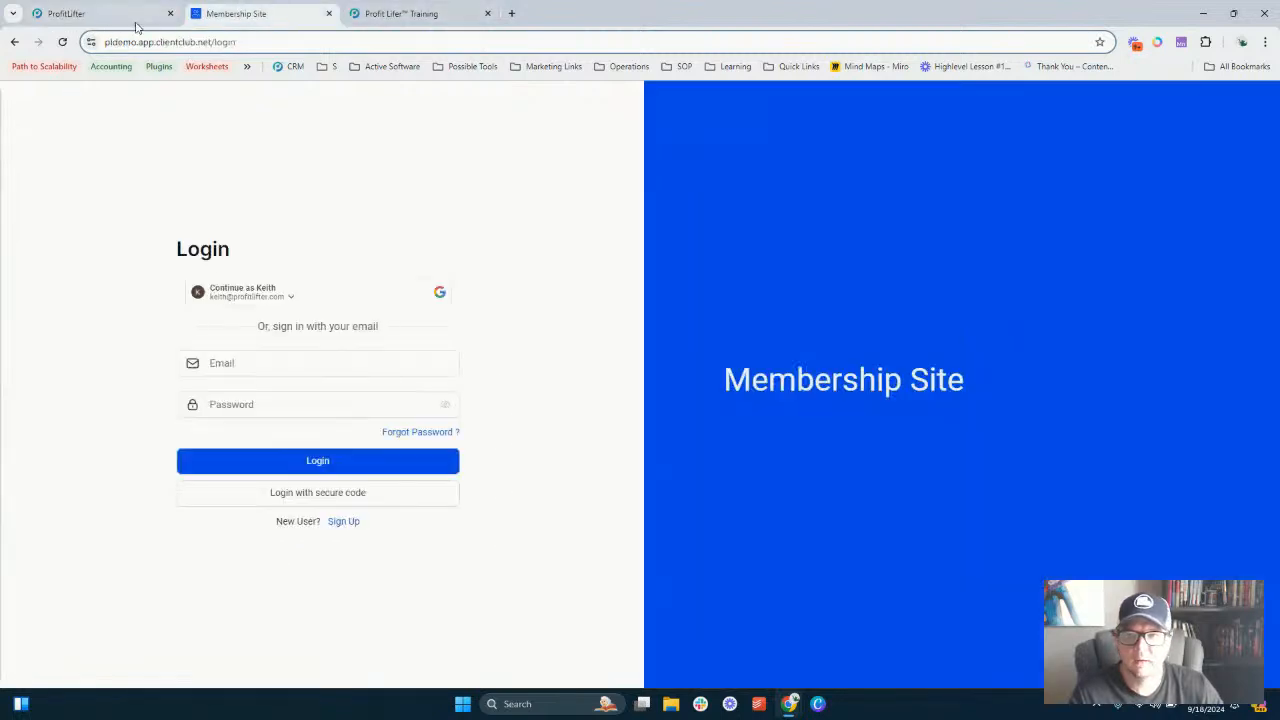
pyautogui.click(61, 43)
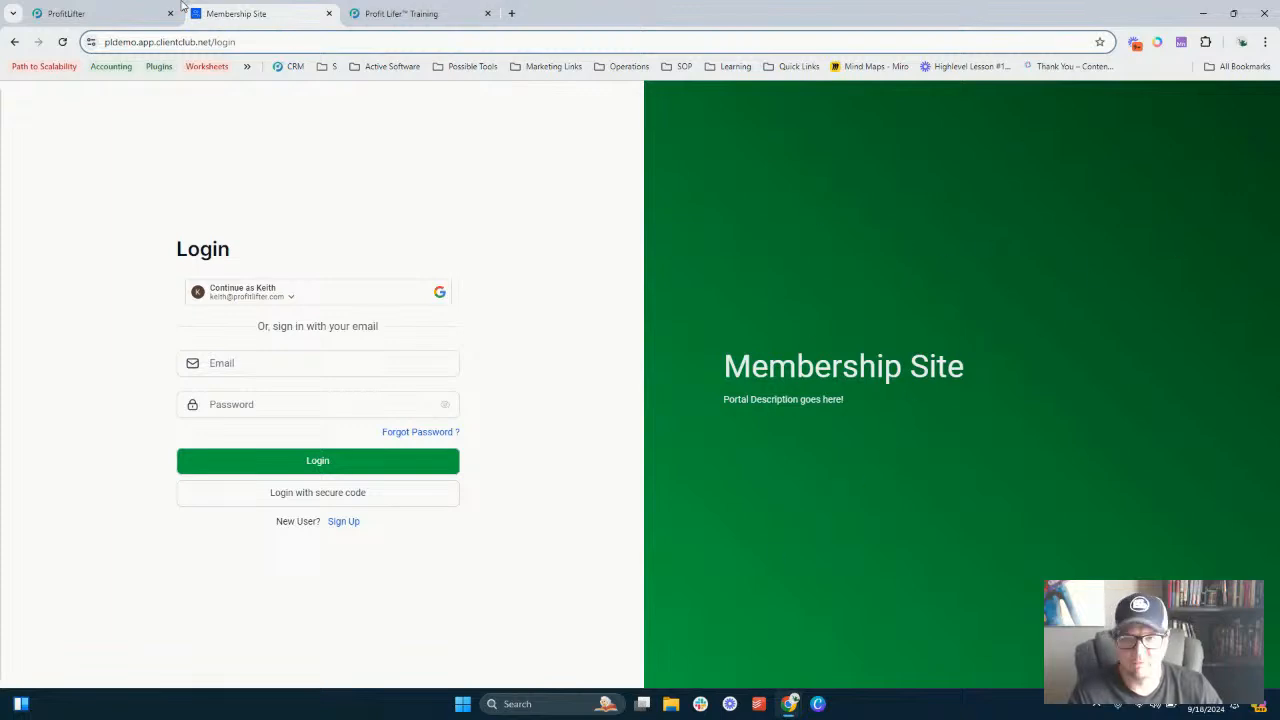
# - Upload USA Biz Credit Emblem.png from Downloads as the portal favicon
pyautogui.click(120, 12)
pyautogui.scroll(5, 600, 335)
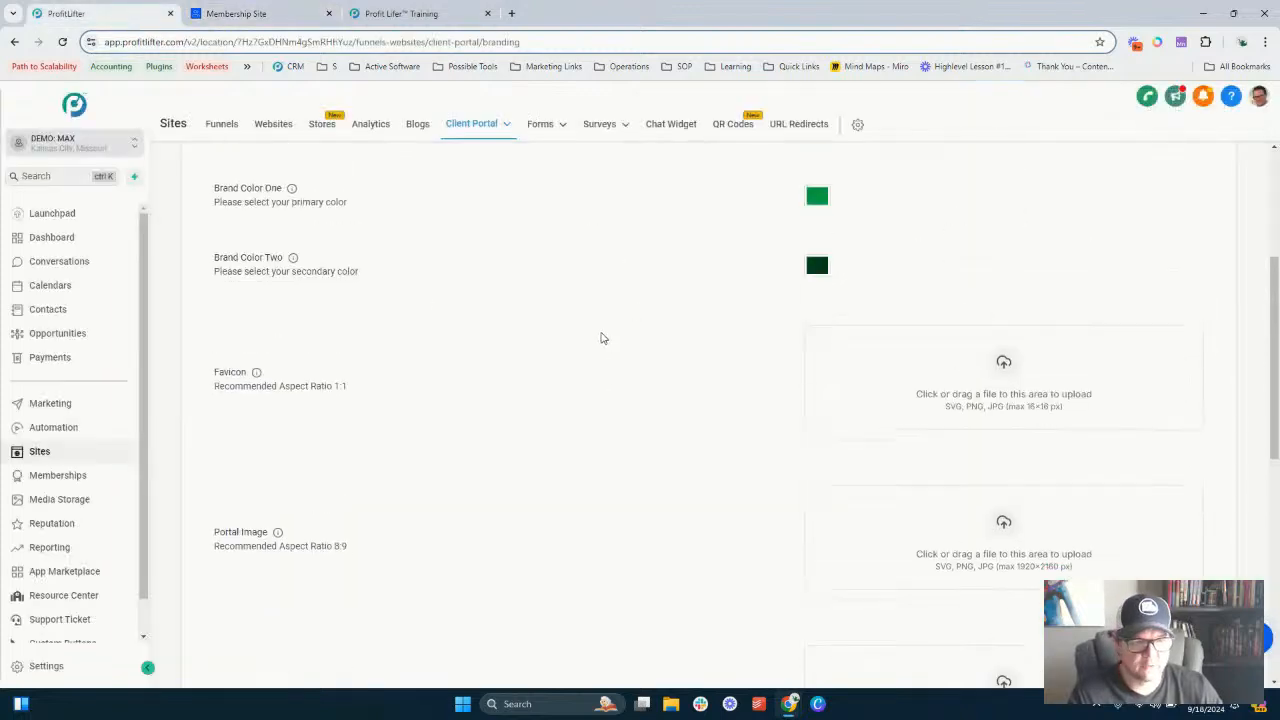
pyautogui.scroll(-2, 603, 335)
pyautogui.scroll(-2, 603, 335)
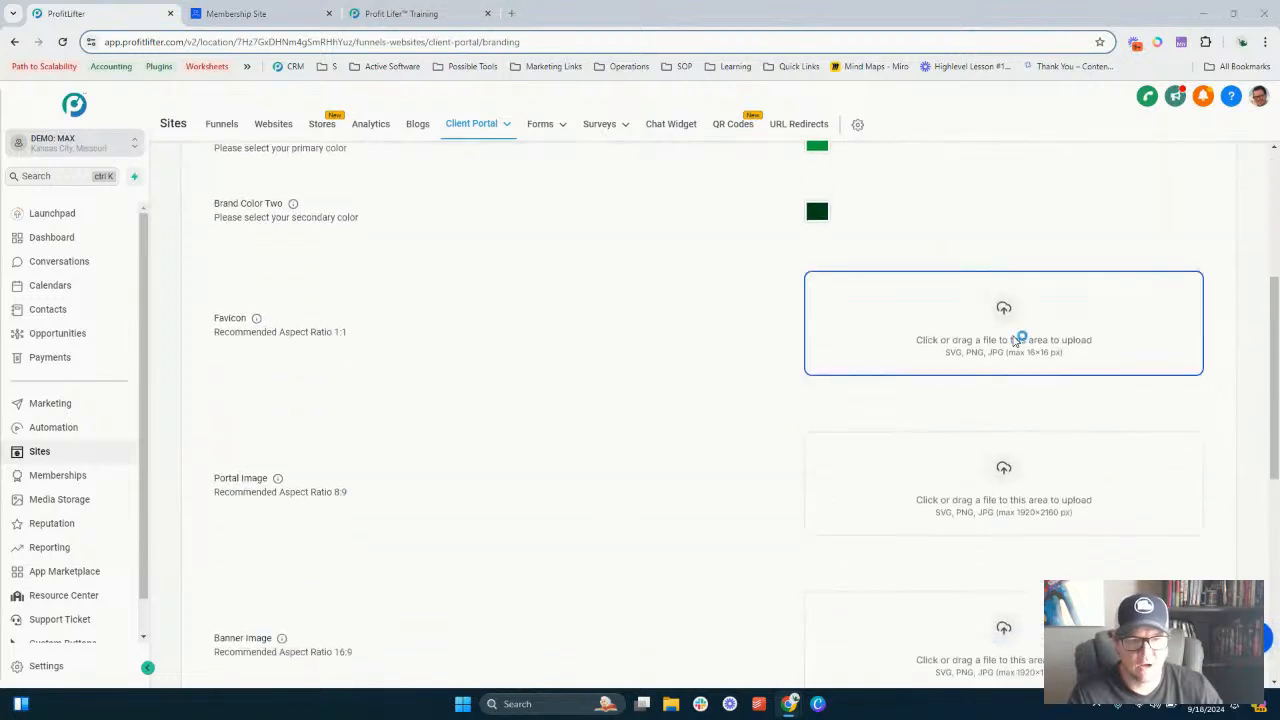
pyautogui.click(1016, 341)
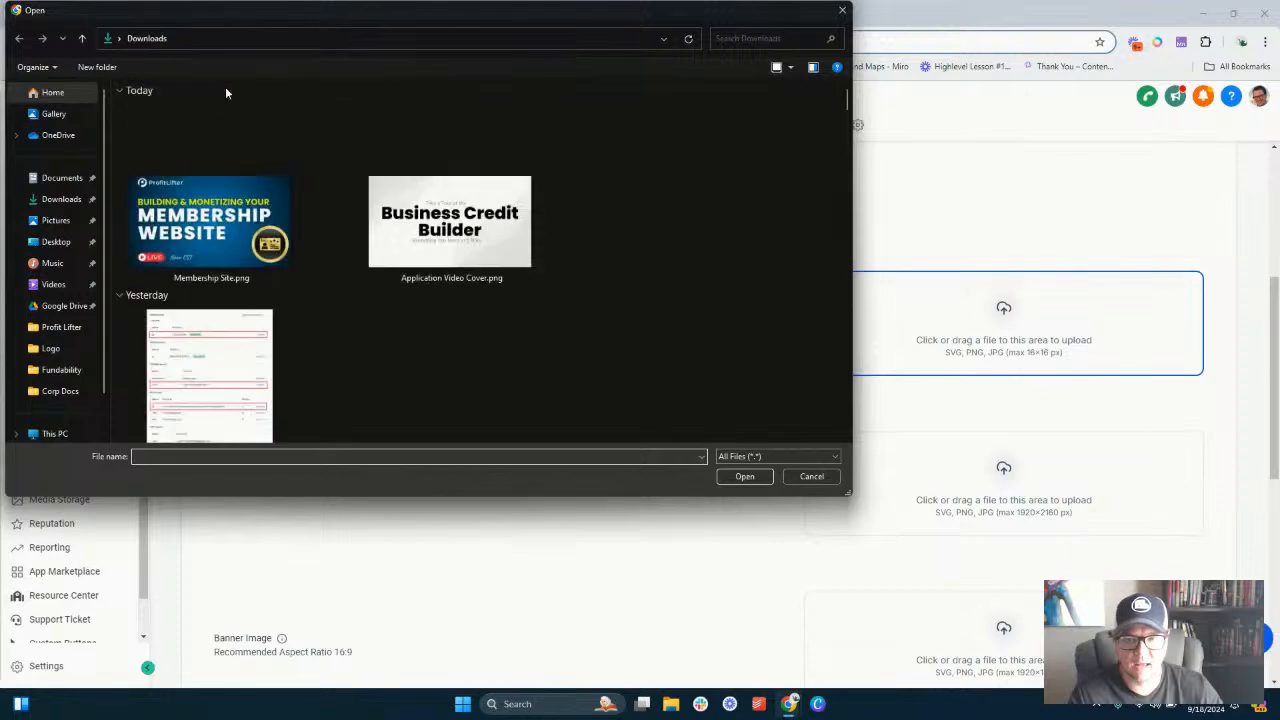
pyautogui.scroll(-5, 362, 241)
pyautogui.scroll(-10, 360, 238)
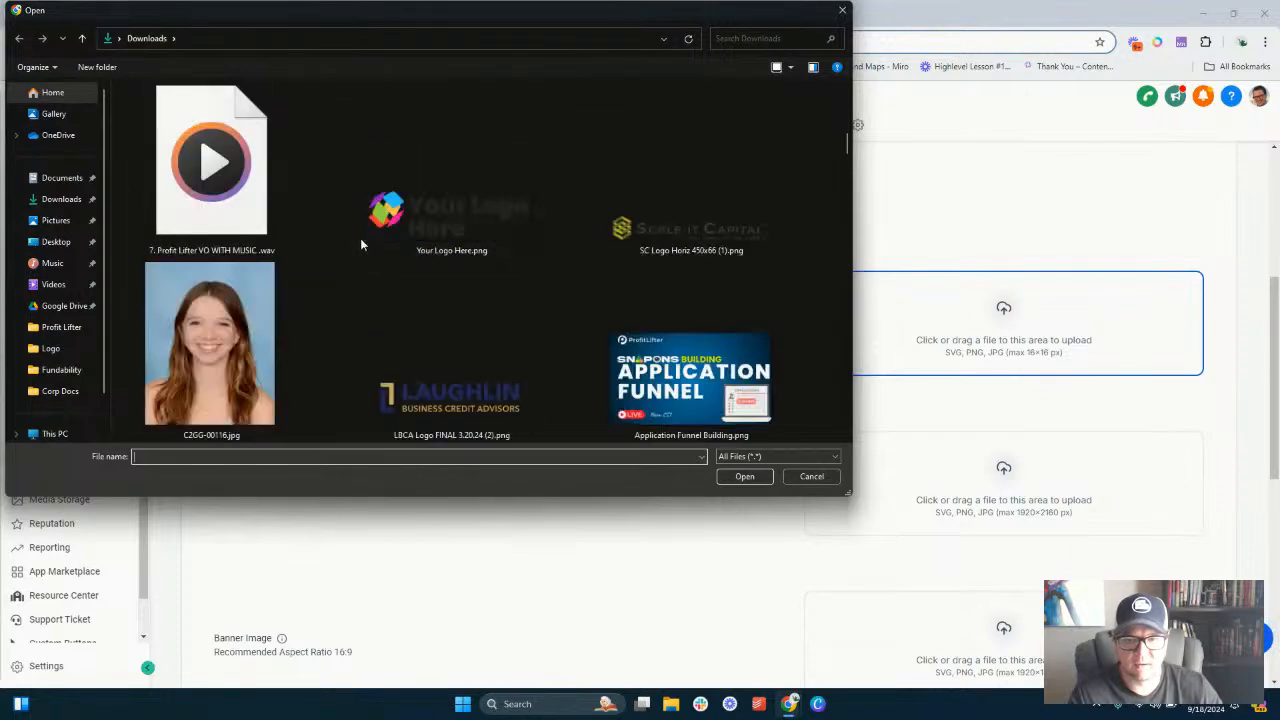
pyautogui.scroll(-5, 354, 244)
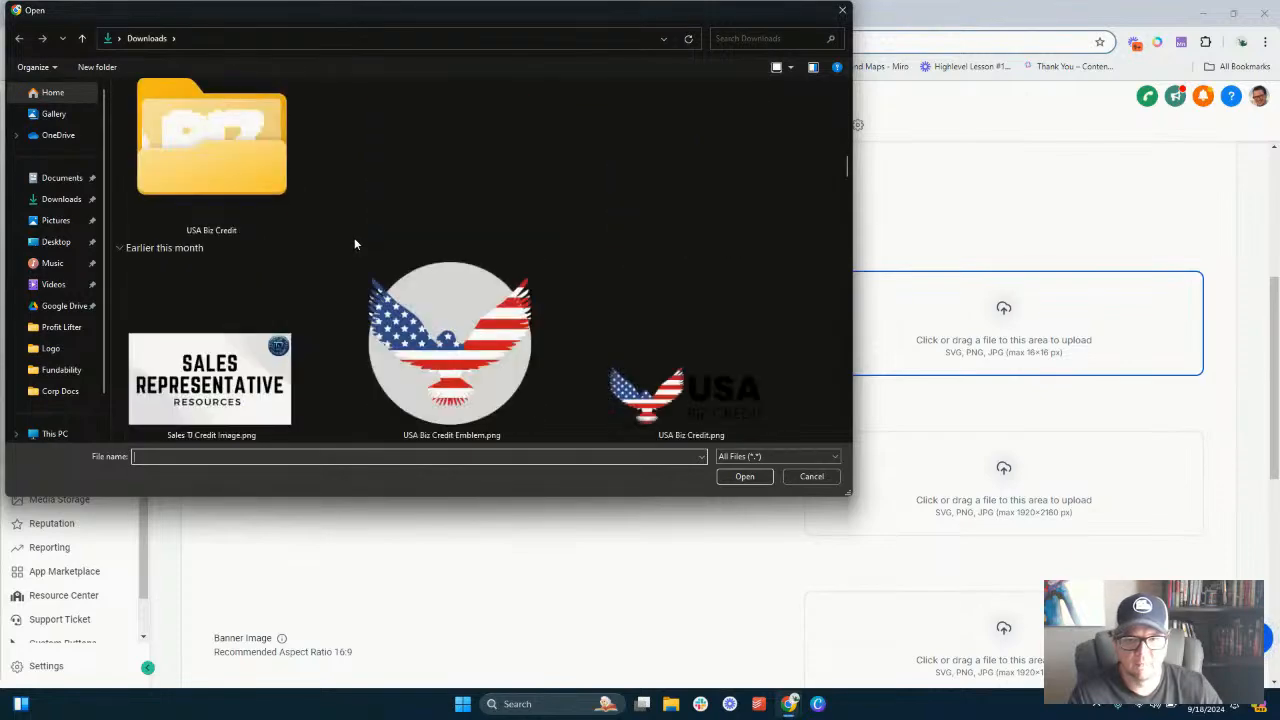
pyautogui.doubleClick(451, 165)
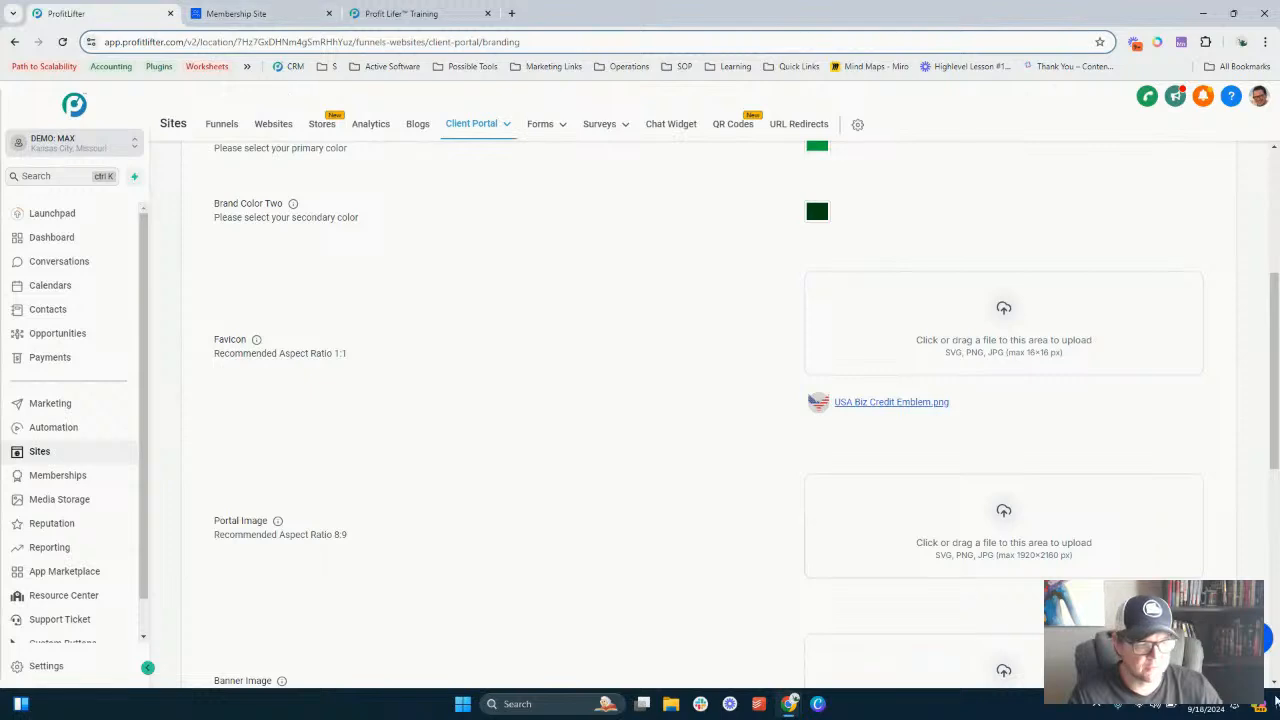
# - Reload the portal login page and compare it with the branding settings to check the favicon
pyautogui.scroll(-5, 843, 417)
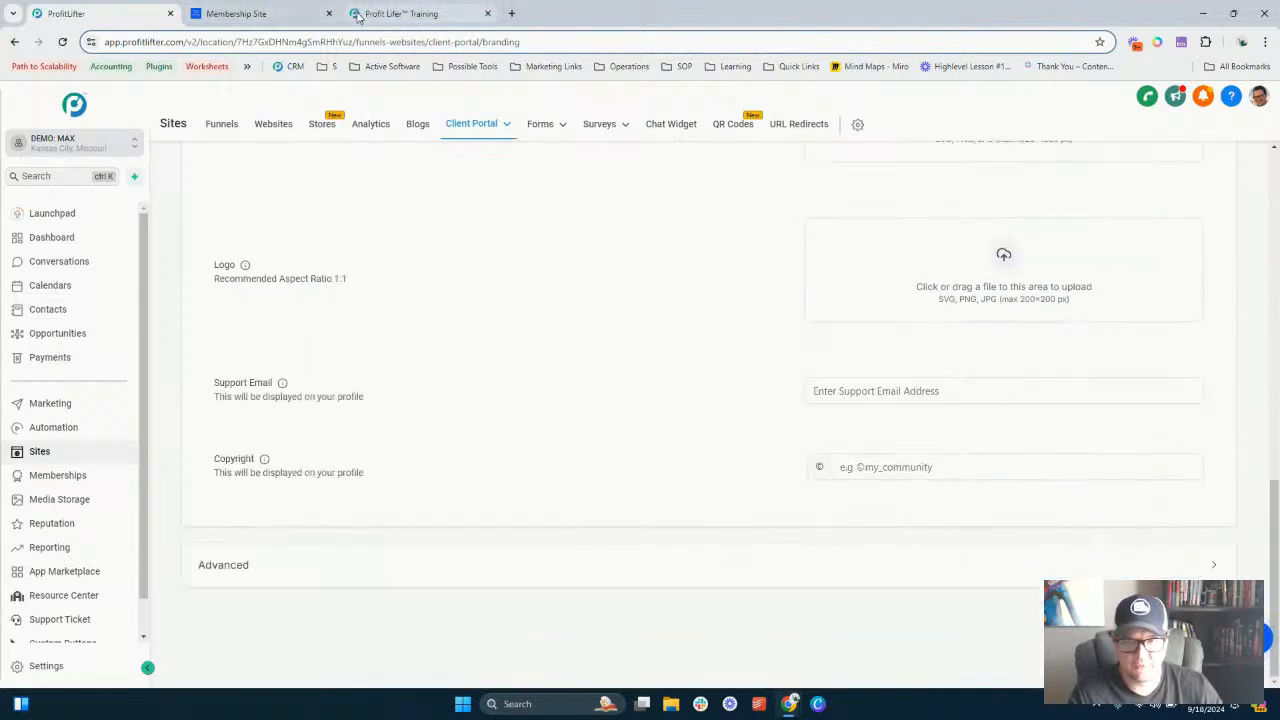
pyautogui.click(255, 13)
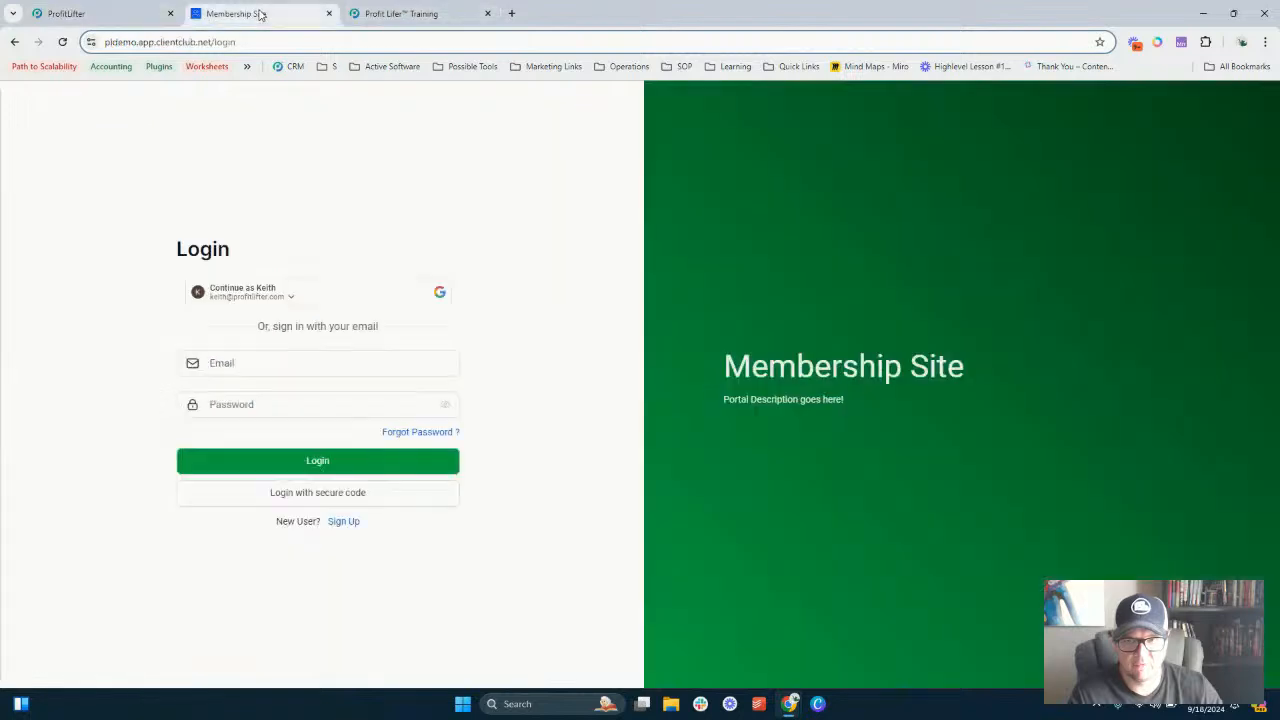
pyautogui.click(61, 41)
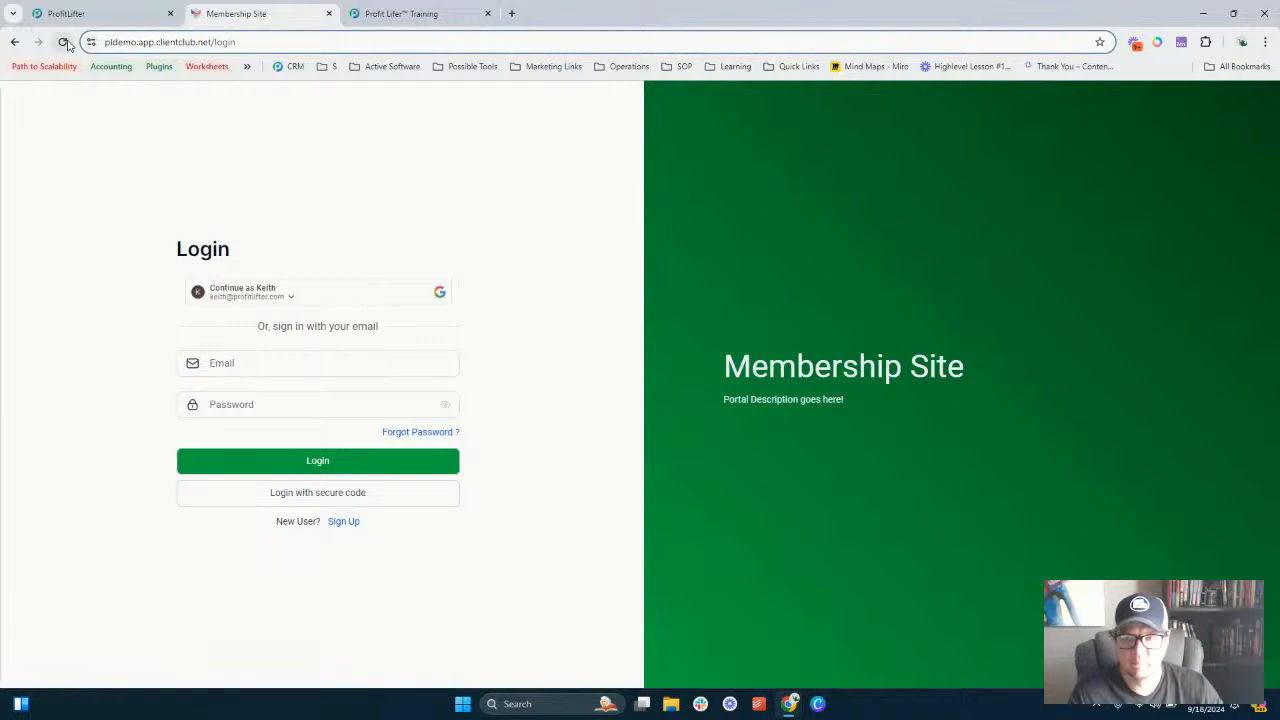
pyautogui.click(100, 13)
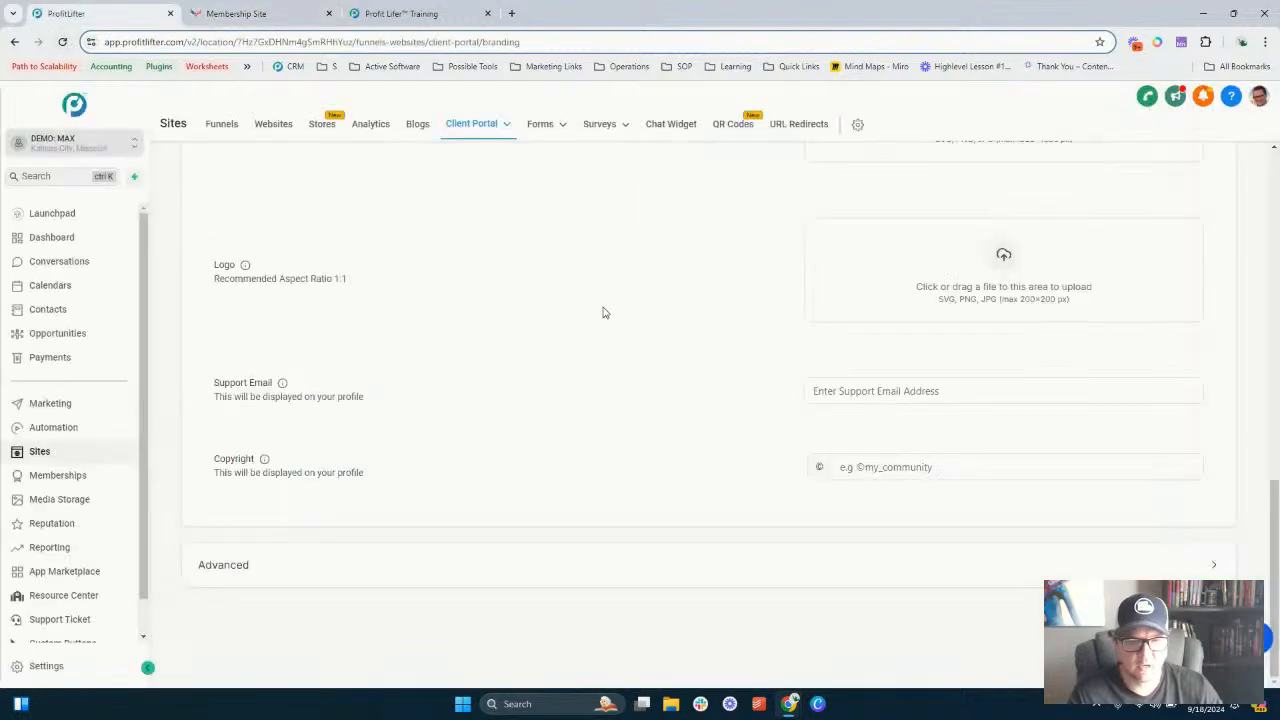
pyautogui.scroll(3, 664, 336)
pyautogui.scroll(3, 658, 330)
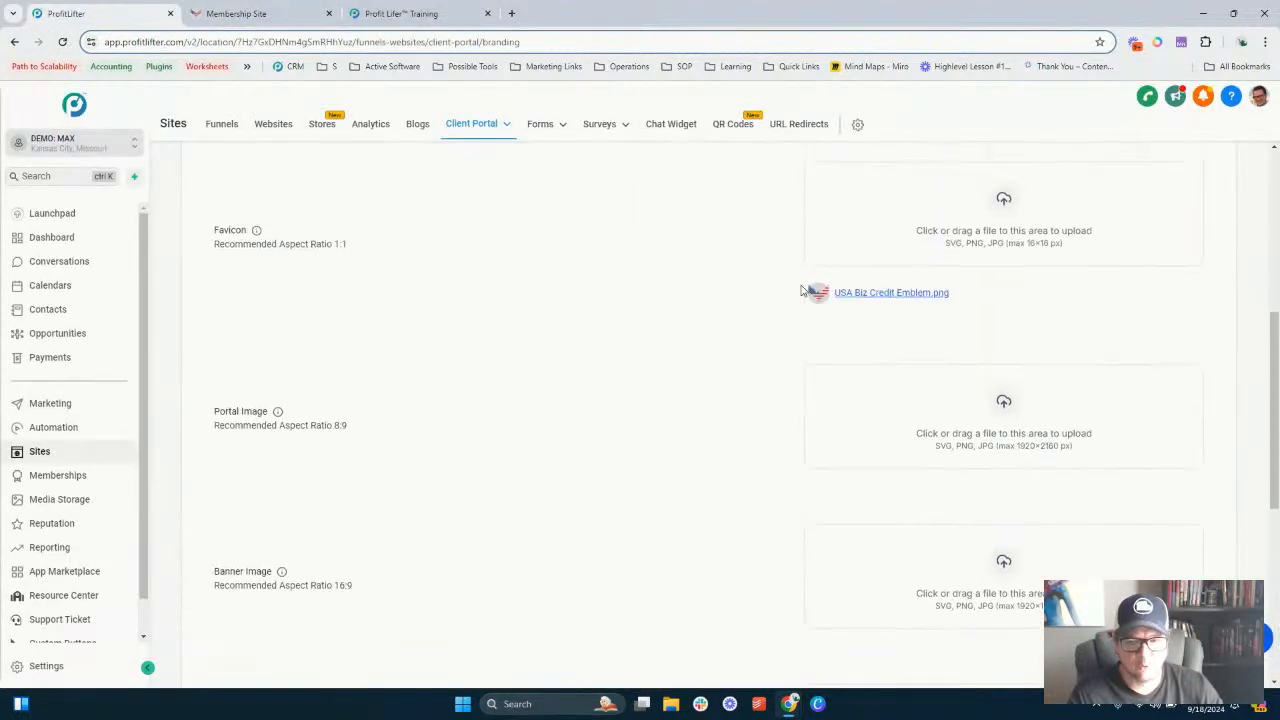
pyautogui.scroll(-2, 714, 320)
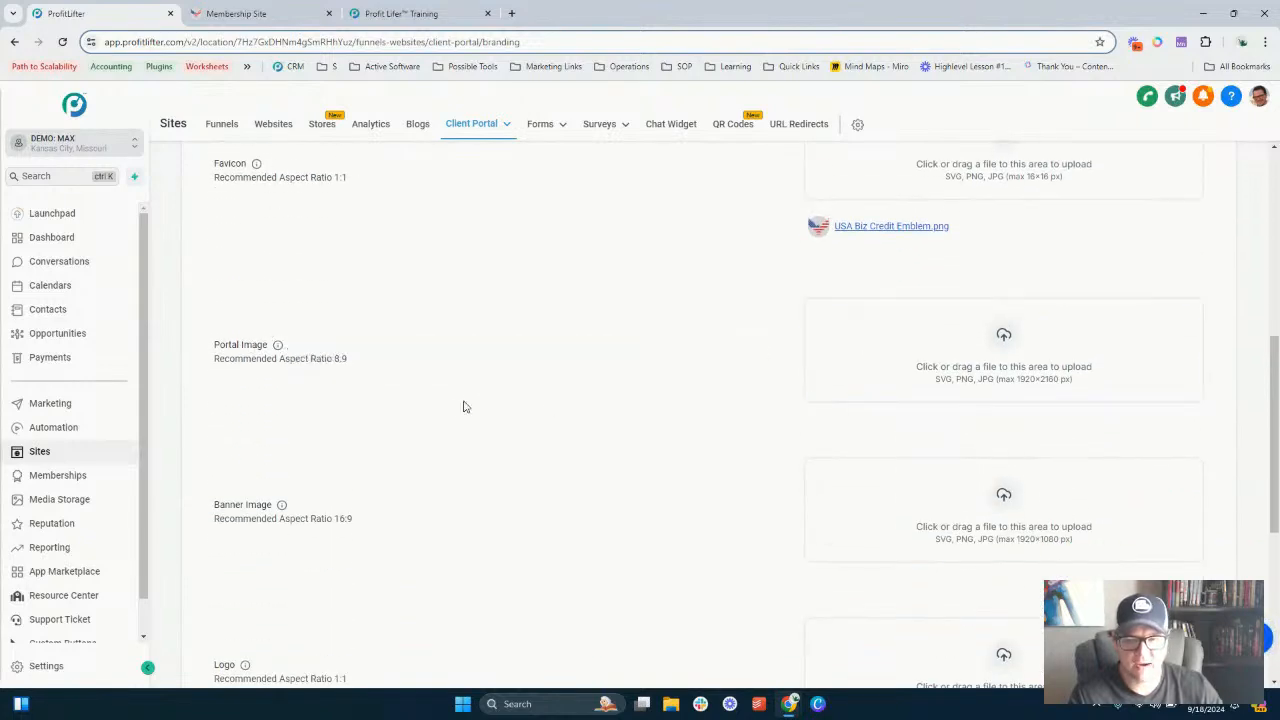
pyautogui.click(280, 13)
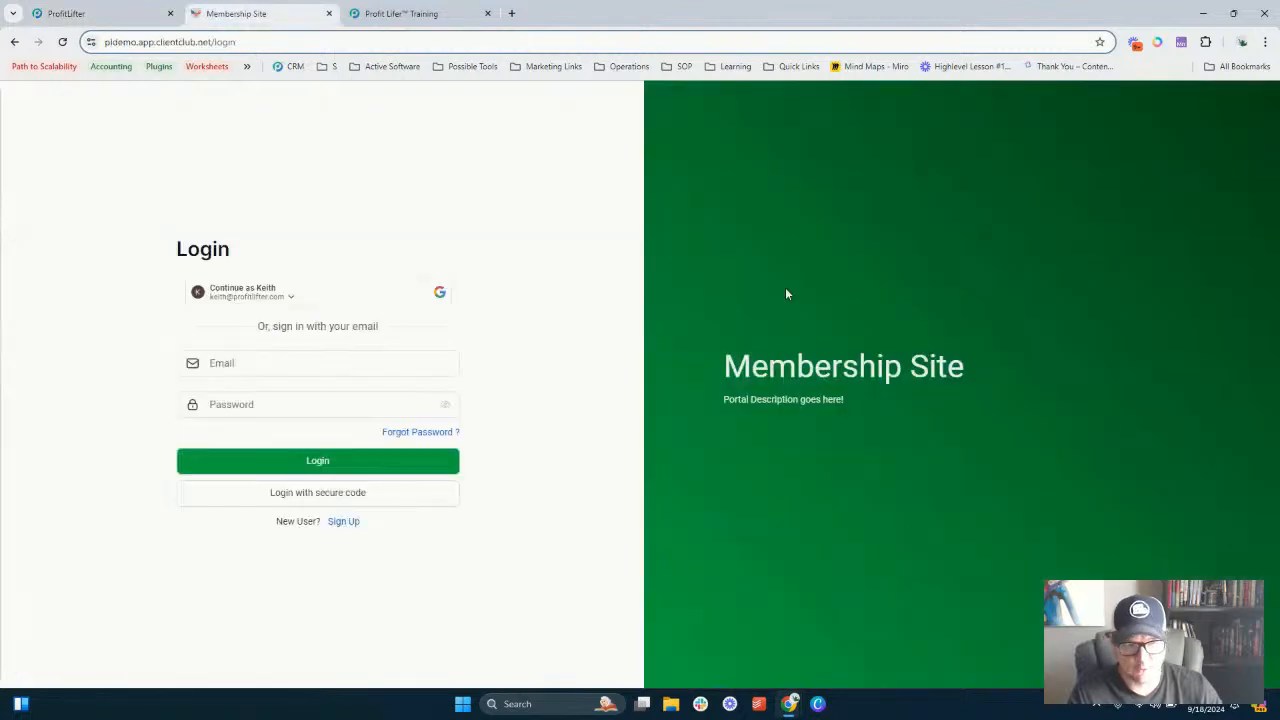
pyautogui.click(128, 12)
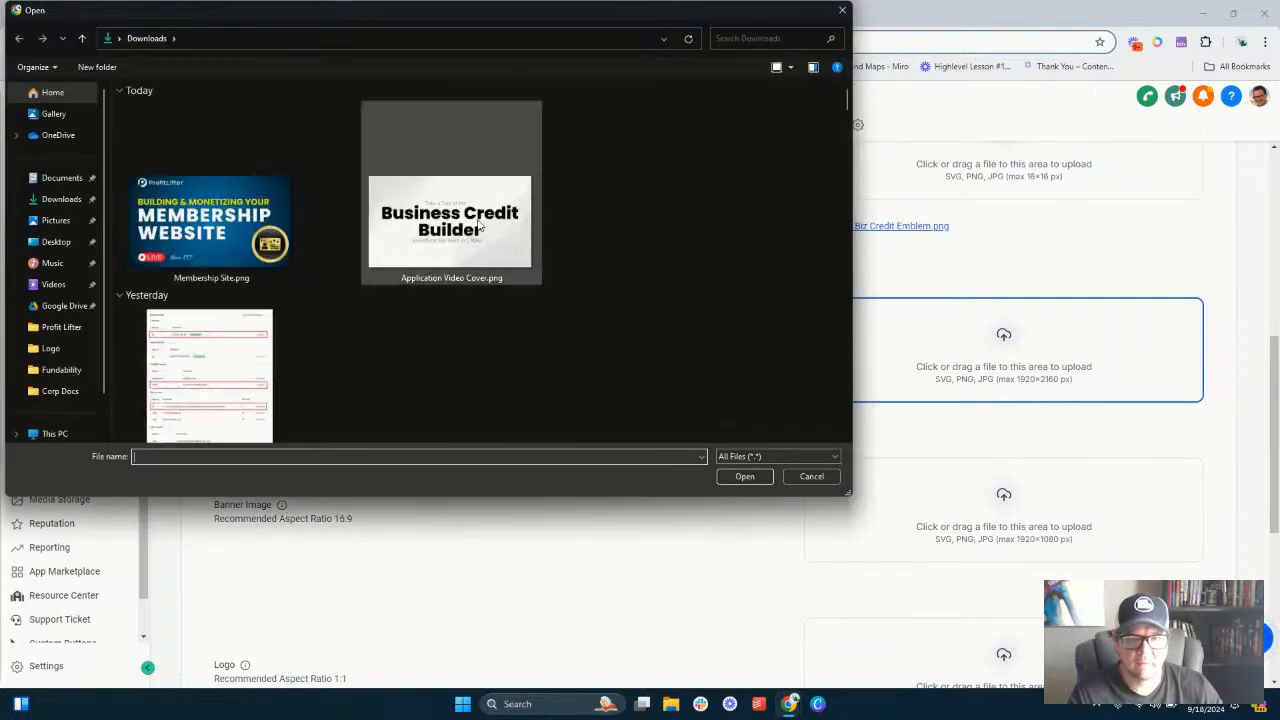
pyautogui.doubleClick(480, 228)
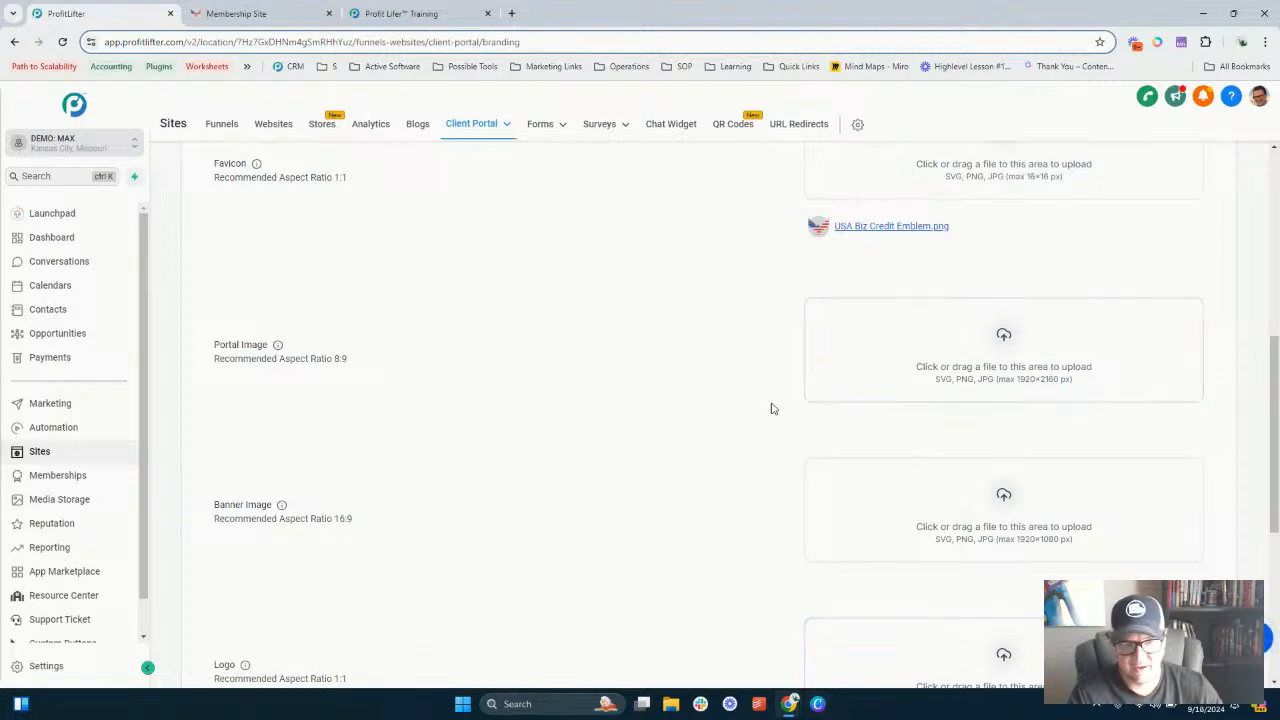
pyautogui.scroll(-1, 641, 376)
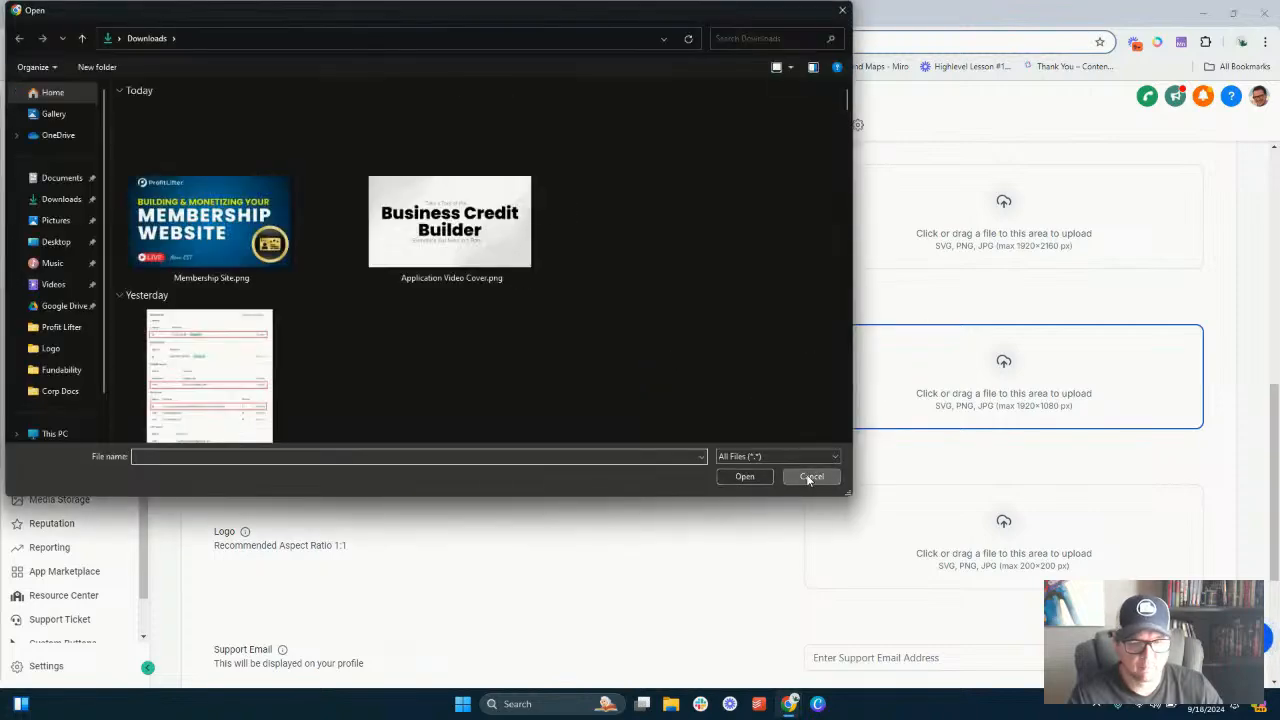
pyautogui.click(811, 476)
# - Upload USA Biz Credit Emblem.png from Downloads as the portal logo
pyautogui.click(952, 549)
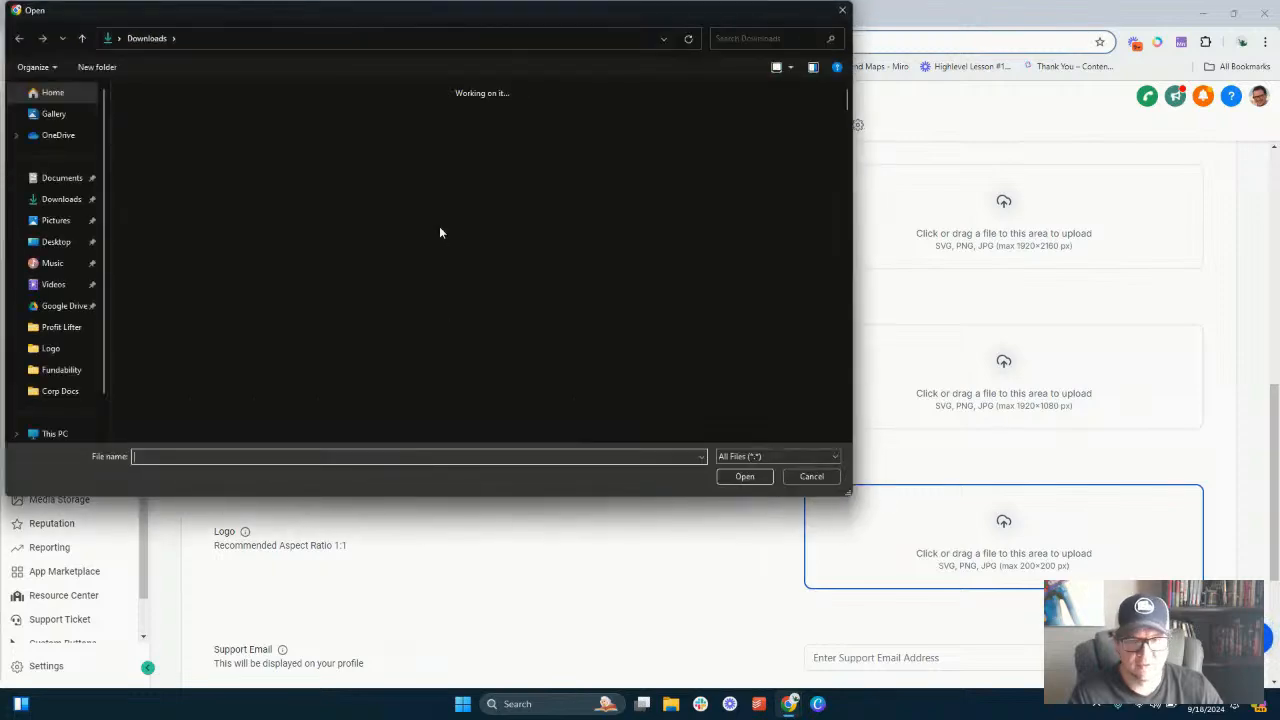
pyautogui.scroll(-5, 344, 164)
pyautogui.scroll(-10, 348, 170)
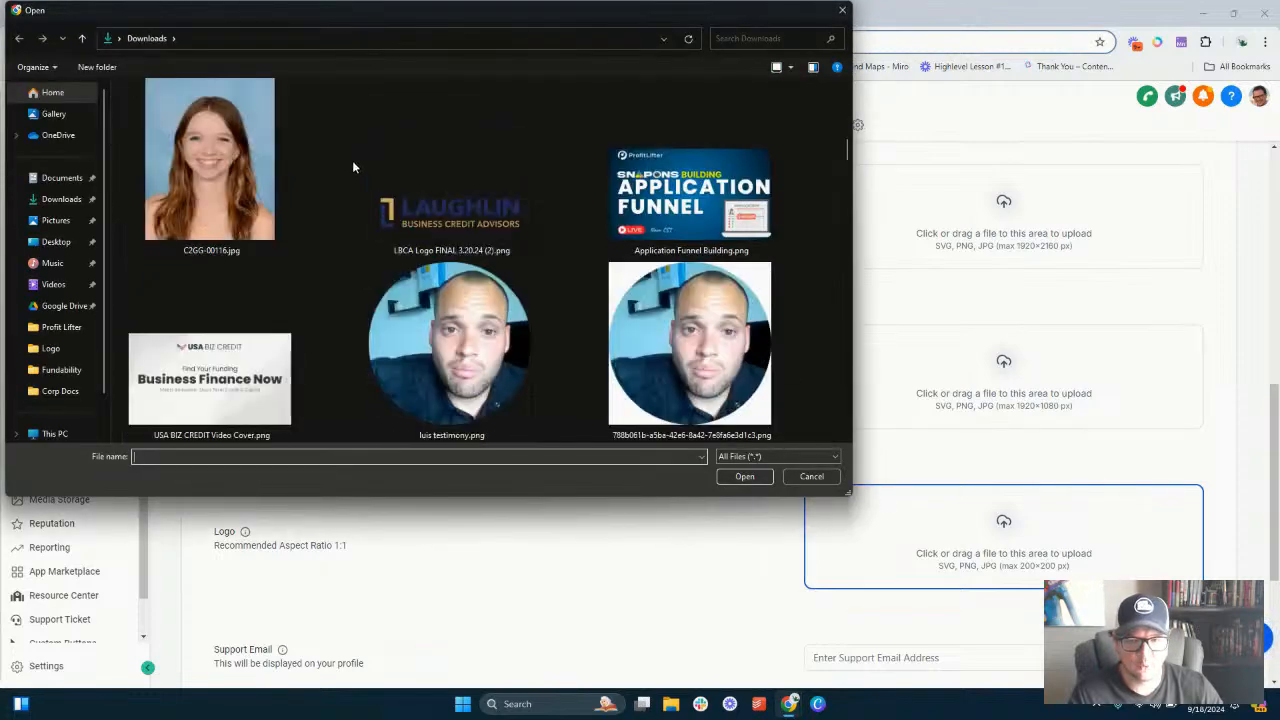
pyautogui.doubleClick(450, 340)
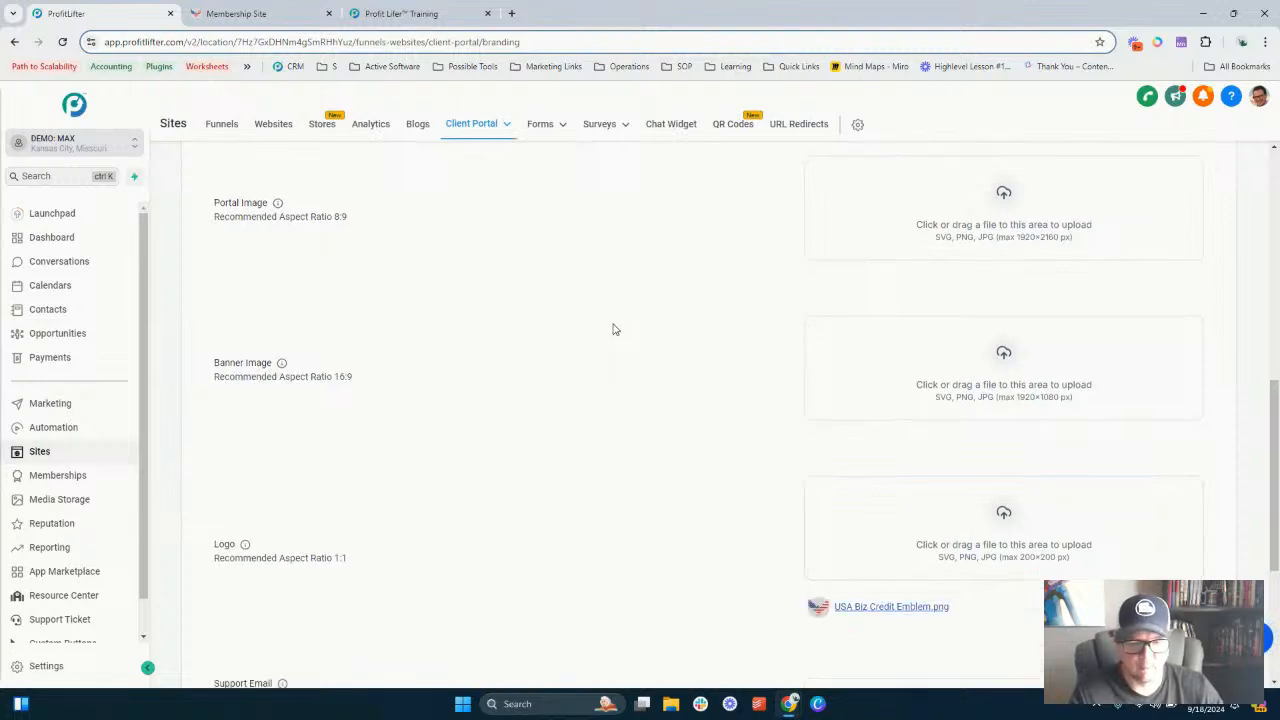
# - Fill in the company support e-mail address and set the copyright to Profit Lifter, LLC. All rights reserved
pyautogui.scroll(-2, 630, 345)
pyautogui.scroll(-1, 676, 405)
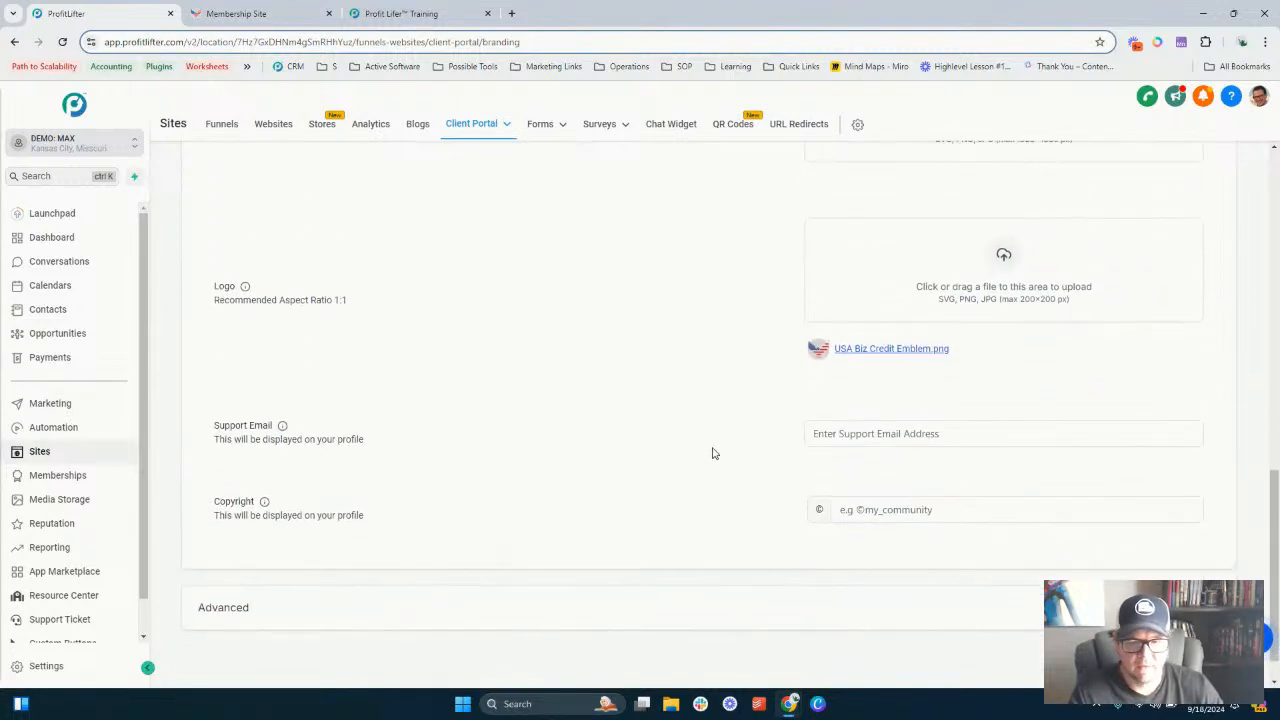
pyautogui.click(840, 431)
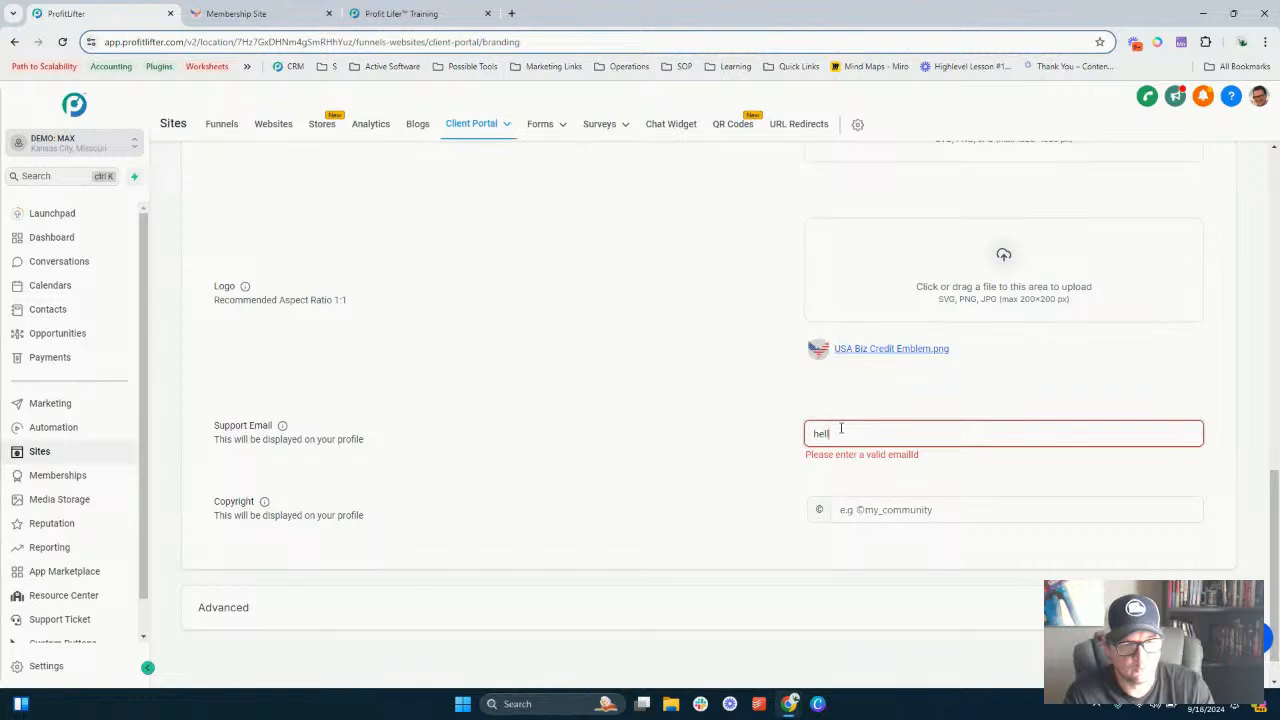
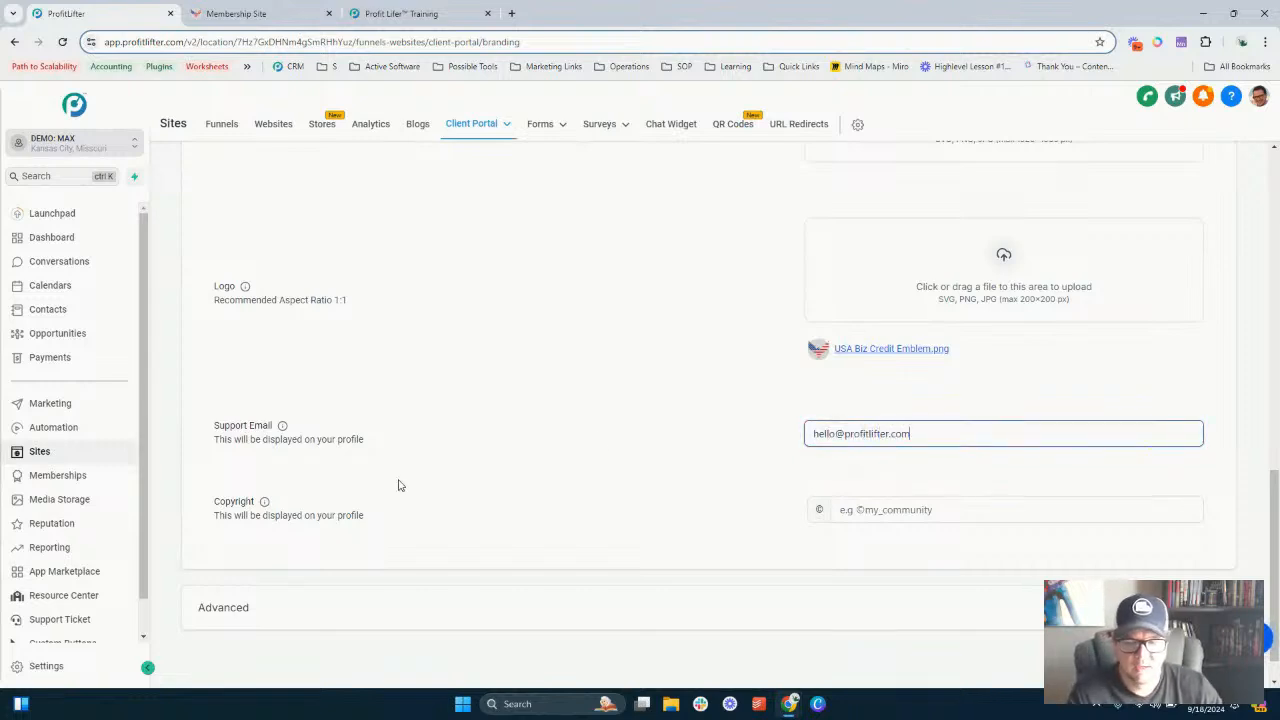
pyautogui.click(835, 510)
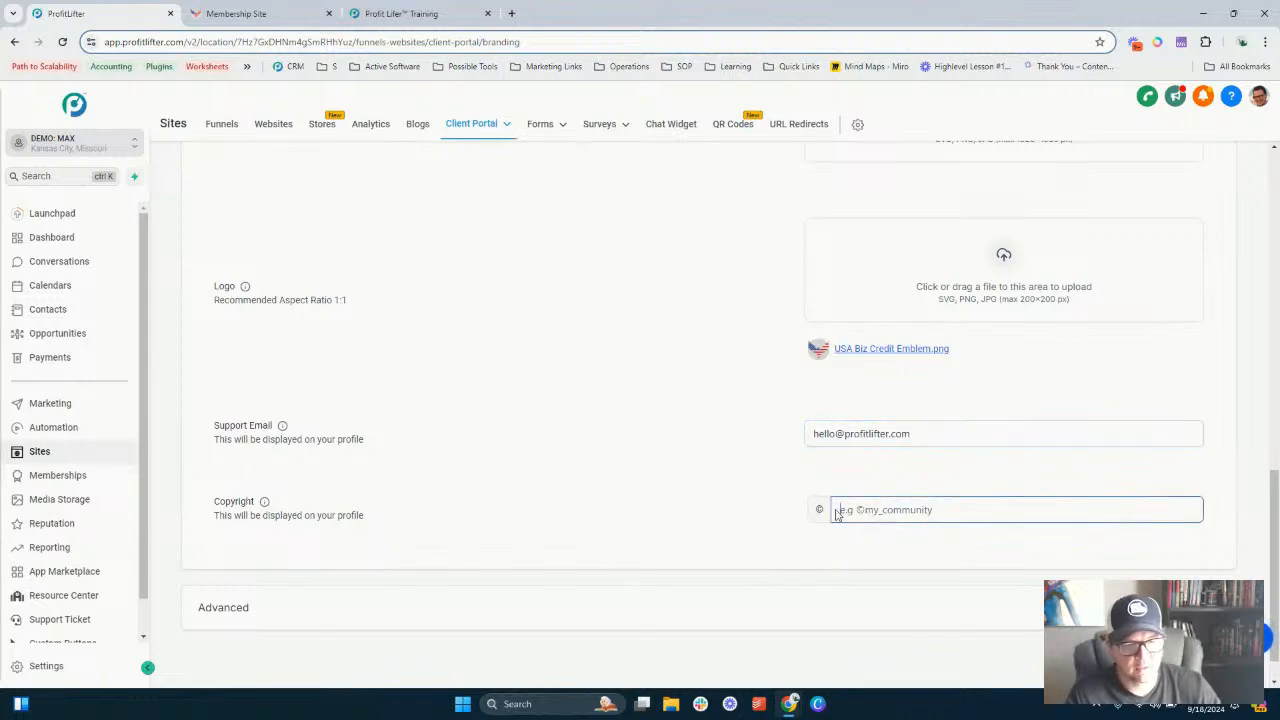
pyautogui.write('P')
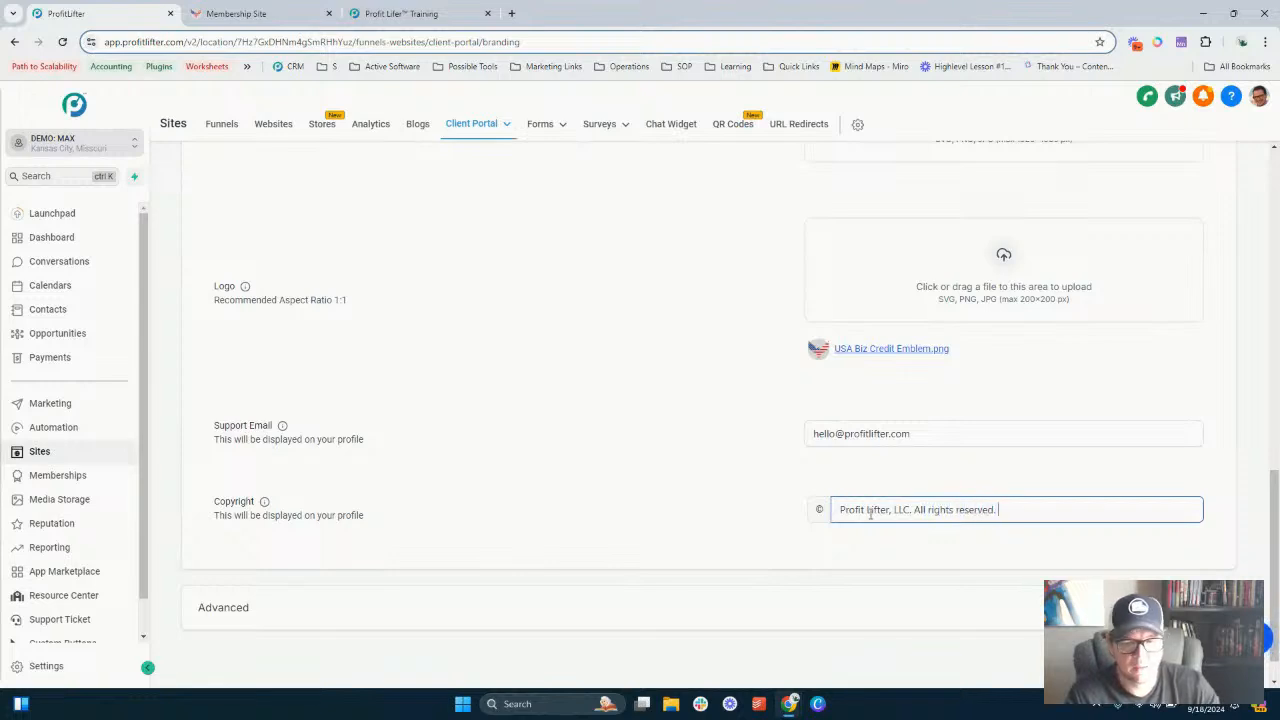
# - Expand the Advanced section and review the custom JS, custom CSS and tracking code fields
pyautogui.scroll(-1, 929, 451)
pyautogui.click(843, 566)
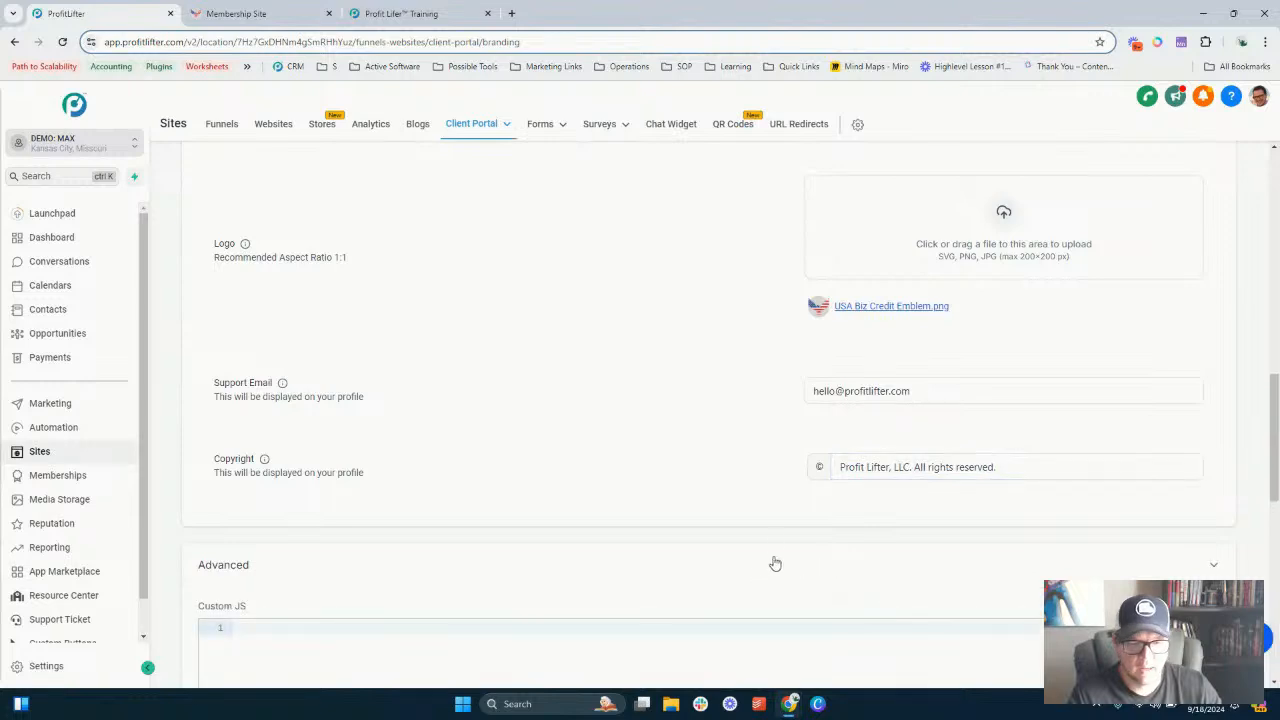
pyautogui.scroll(-5, 775, 564)
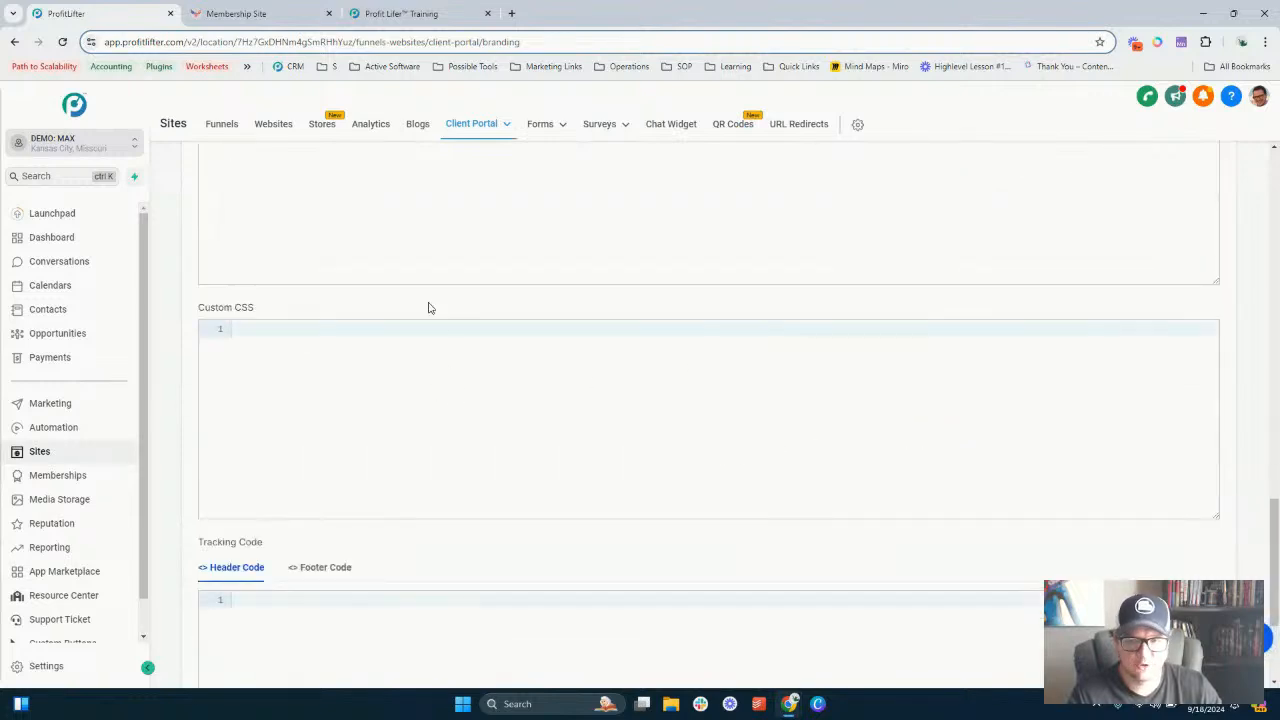
pyautogui.scroll(-2, 465, 335)
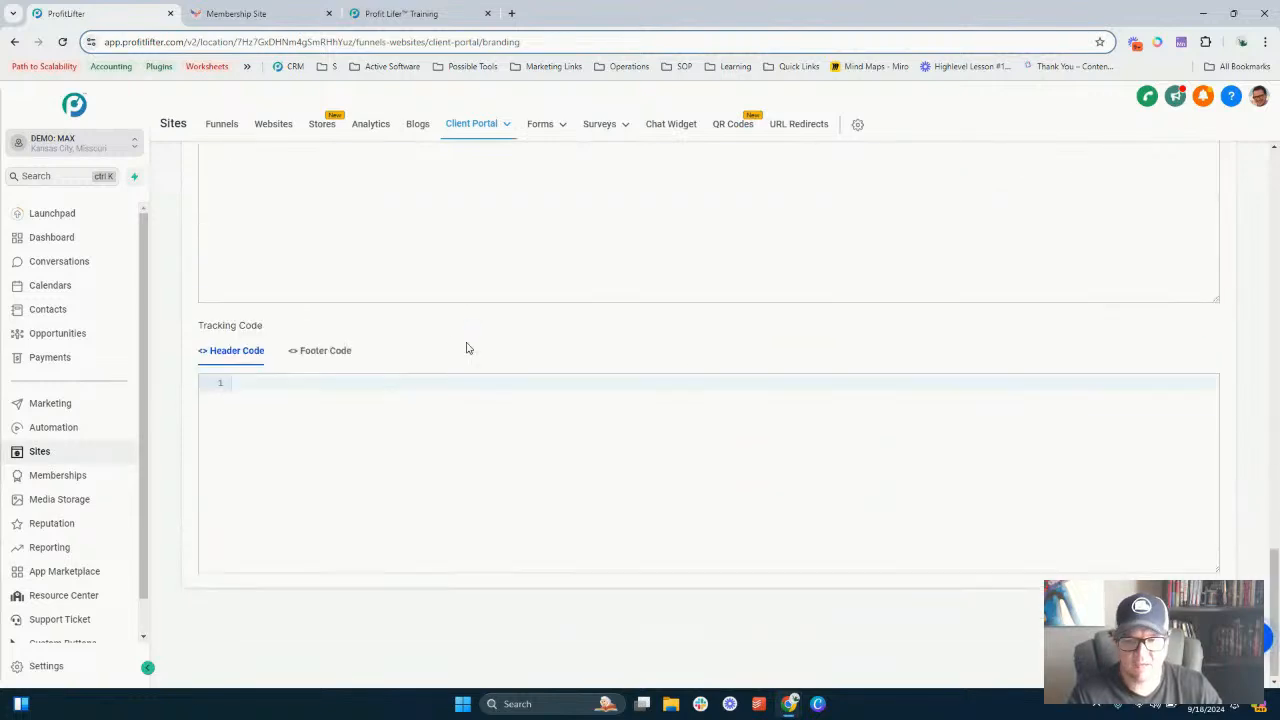
pyautogui.click(305, 383)
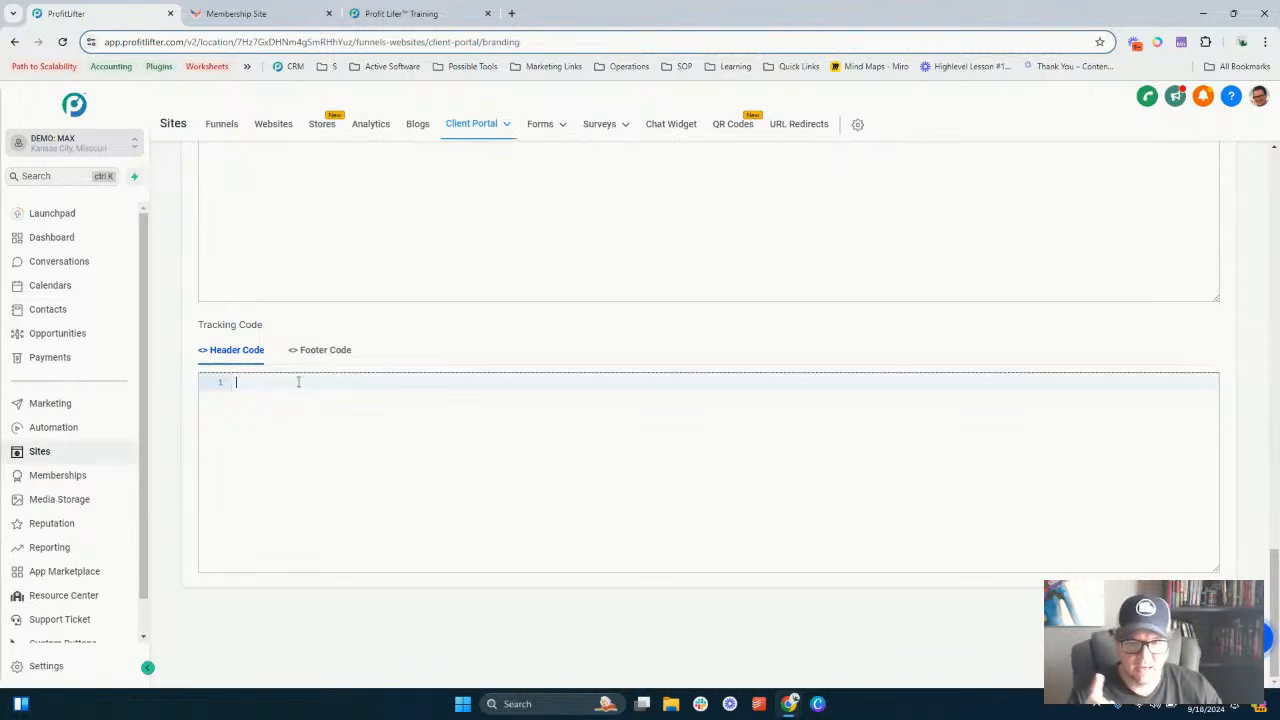
pyautogui.moveTo(215, 326); pyautogui.dragTo(266, 329)
pyautogui.click(248, 330)
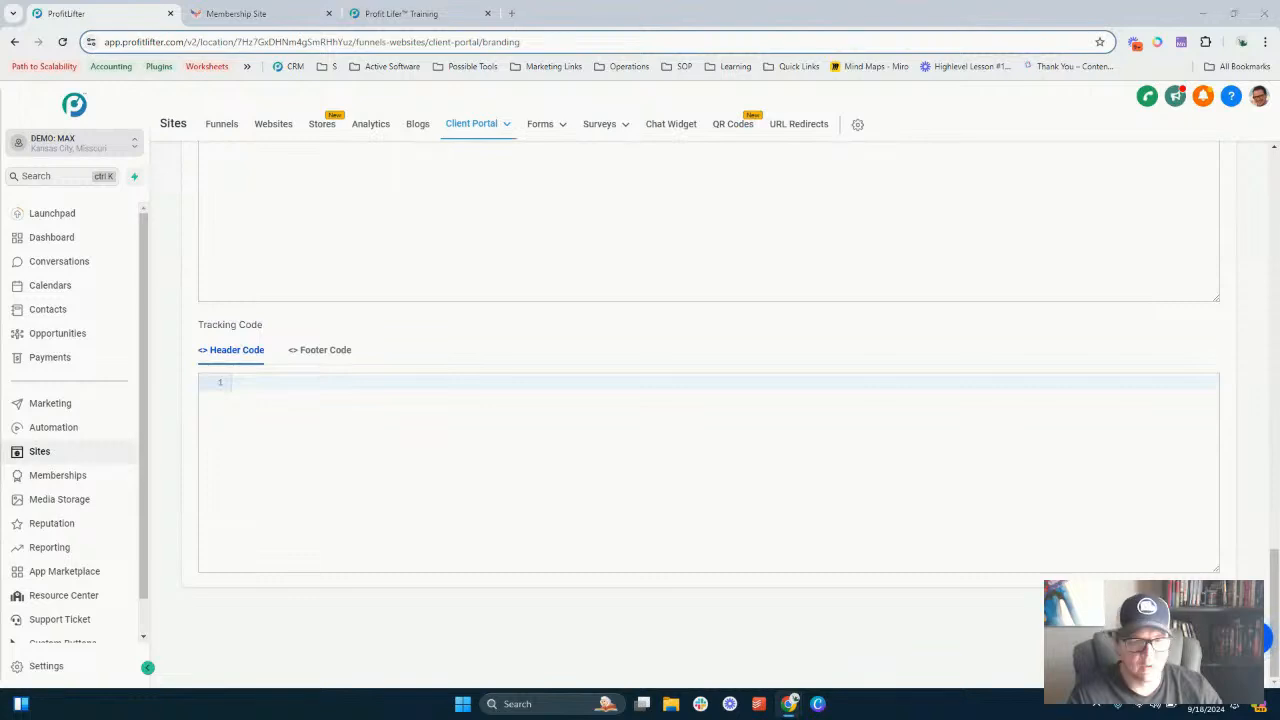
# - Reload the portal login page and review its logo, portal name, description, copyright and support e-mail
pyautogui.scroll(10, 729, 520)
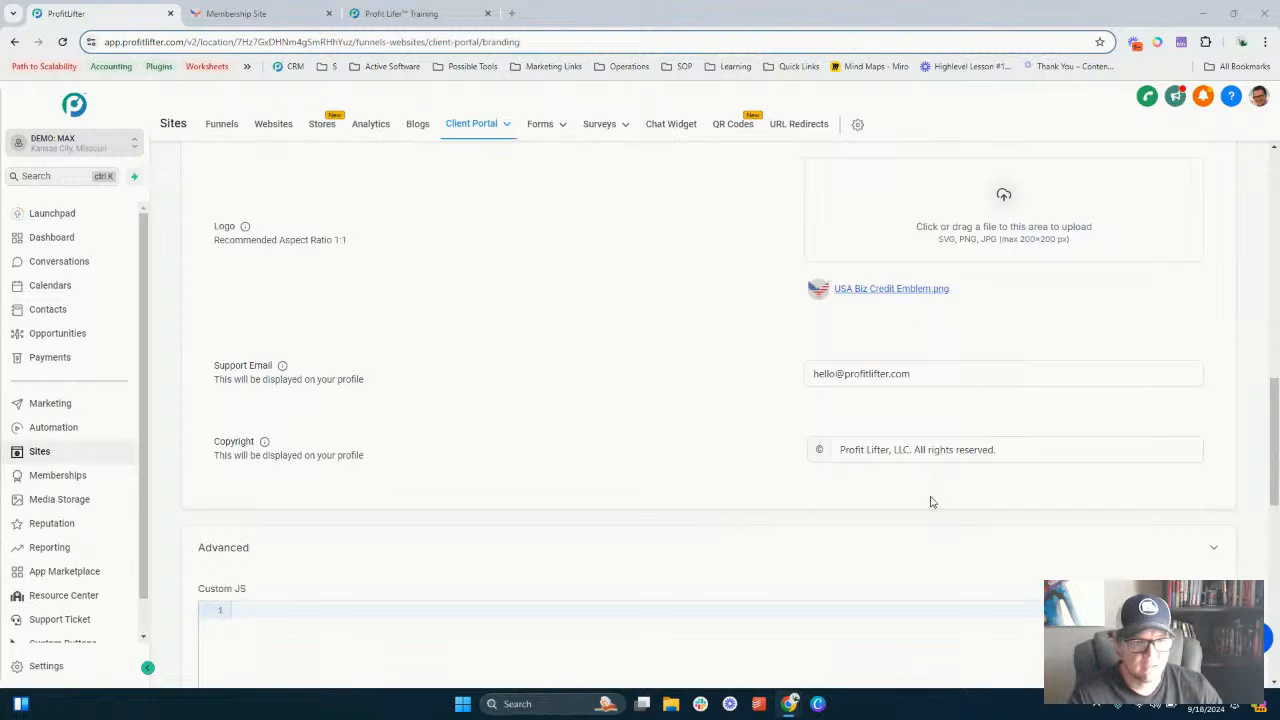
pyautogui.scroll(-6, 930, 502)
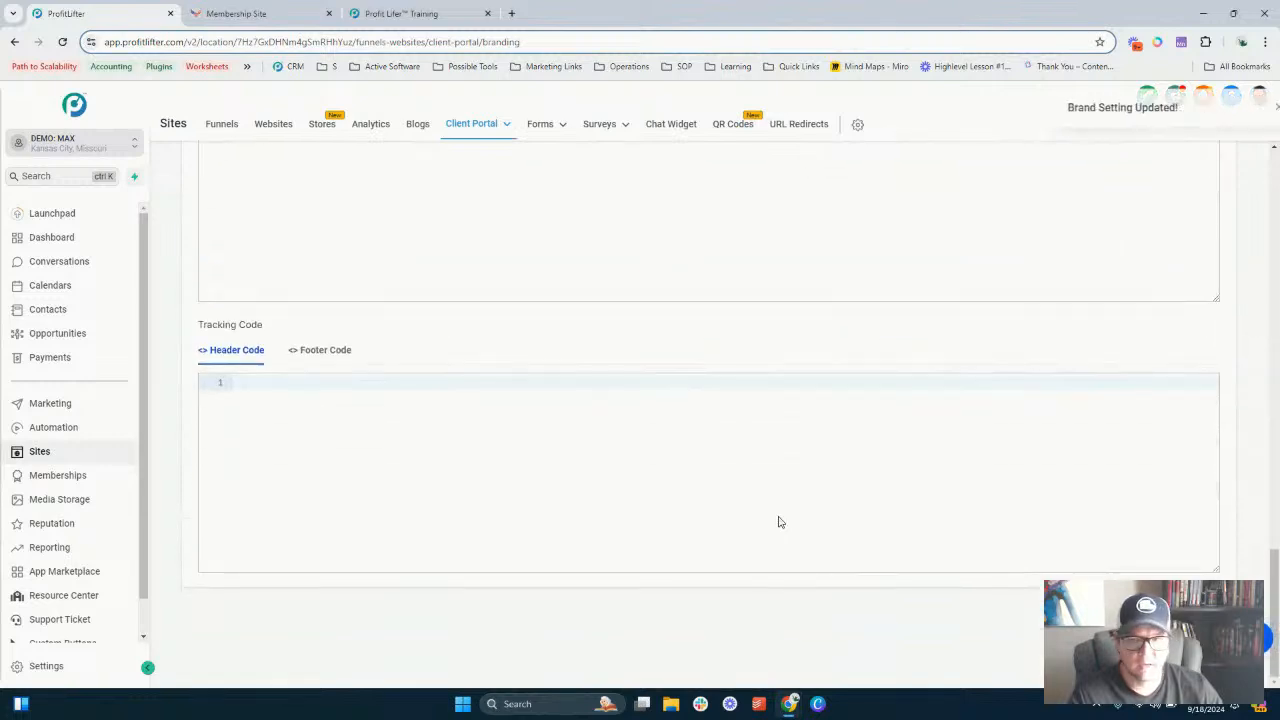
pyautogui.scroll(4, 411, 263)
pyautogui.click(278, 13)
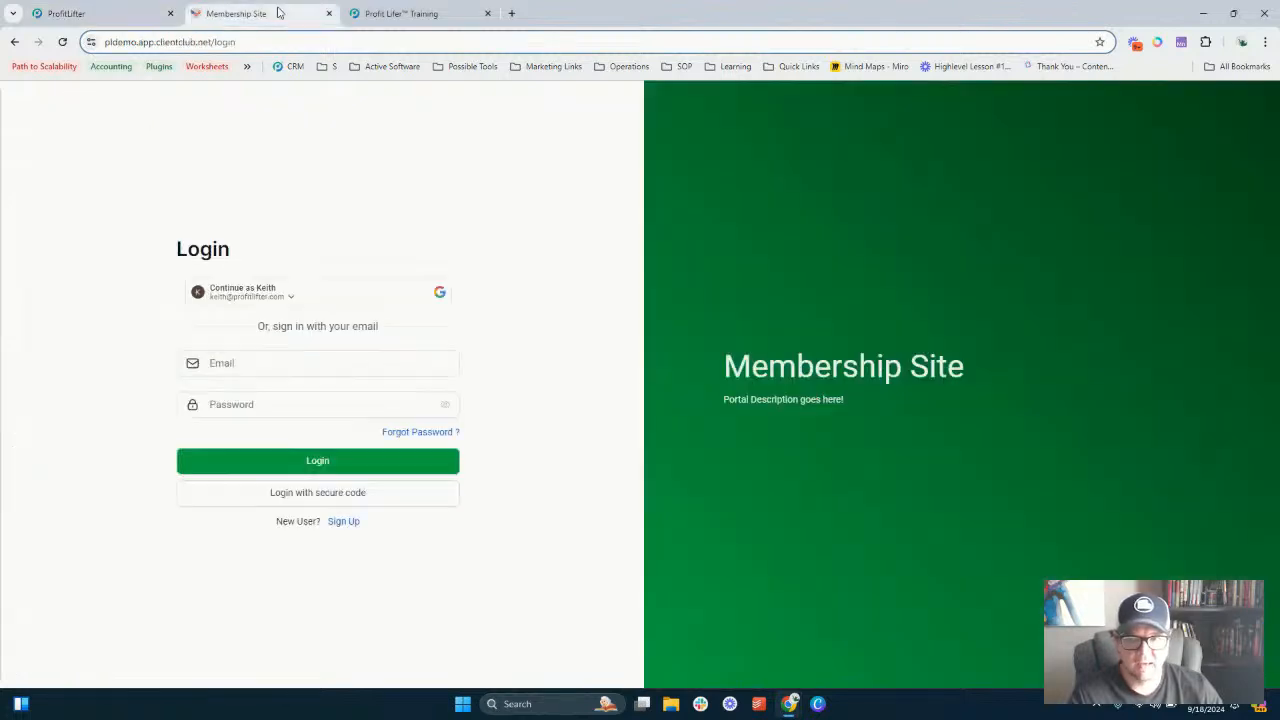
pyautogui.click(63, 43)
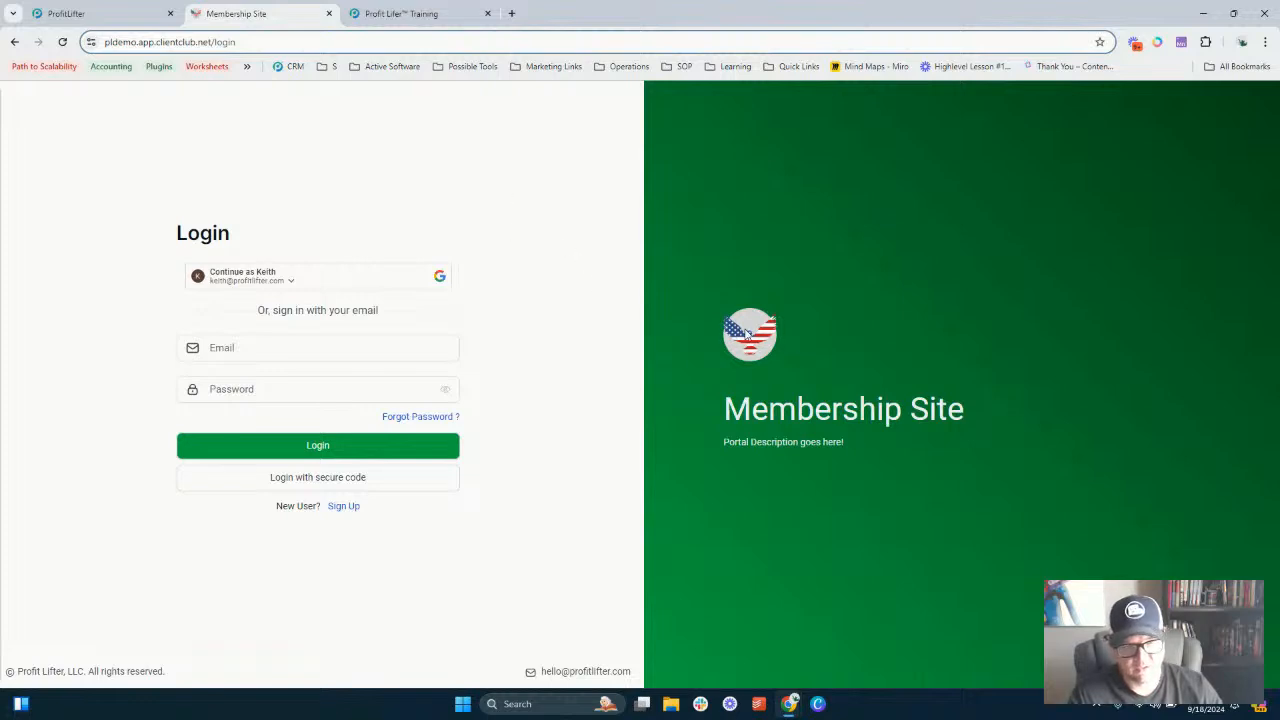
pyautogui.moveTo(772, 416); pyautogui.dragTo(922, 447)
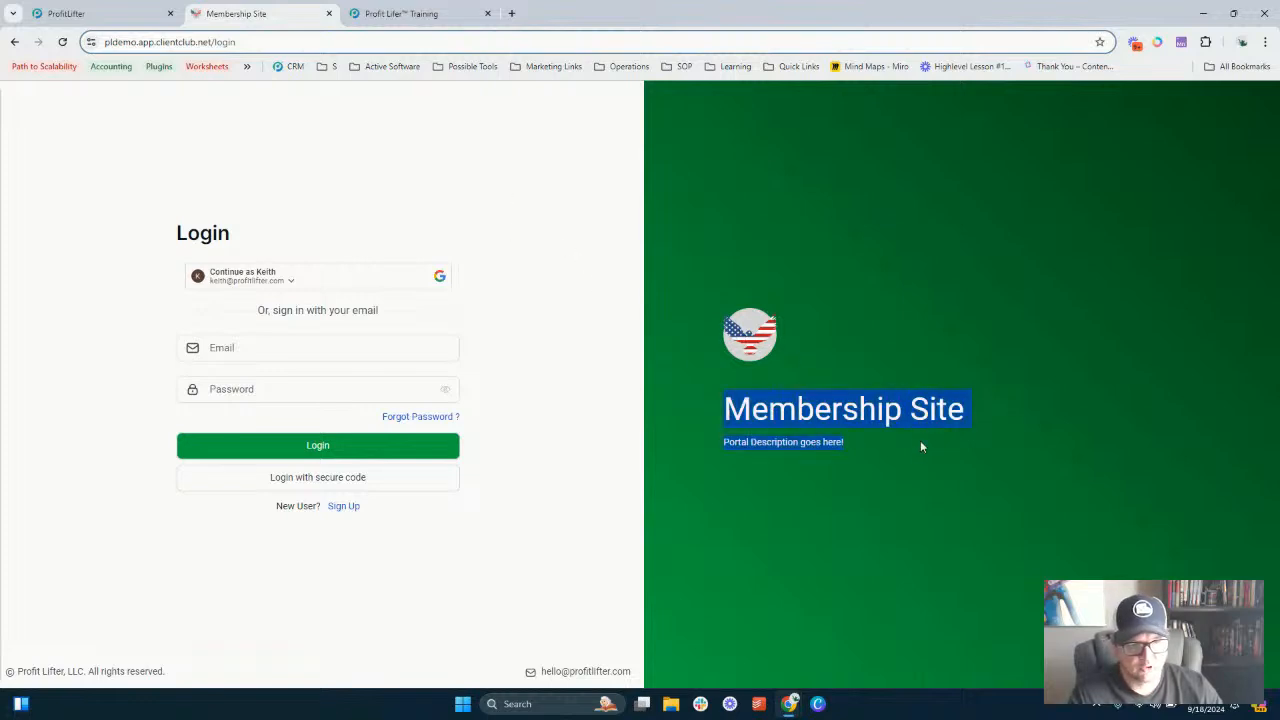
pyautogui.click(737, 448)
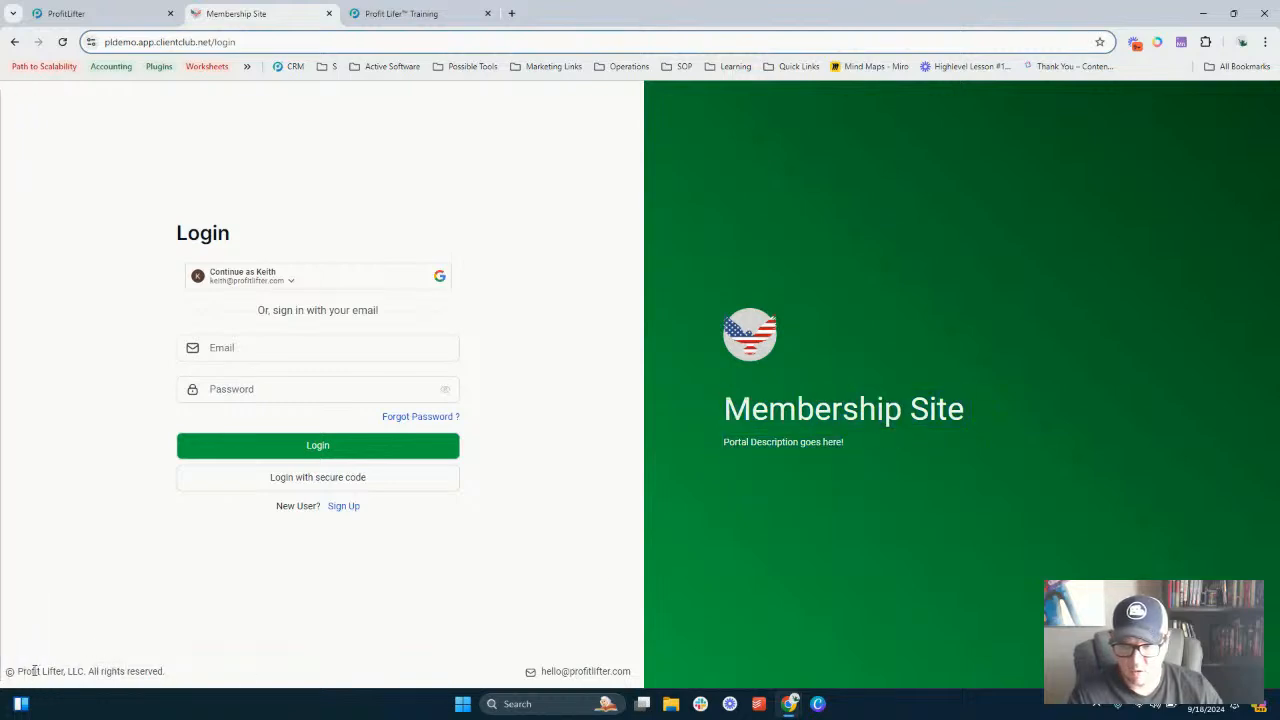
pyautogui.moveTo(33, 671); pyautogui.dragTo(171, 680)
pyautogui.click(251, 652)
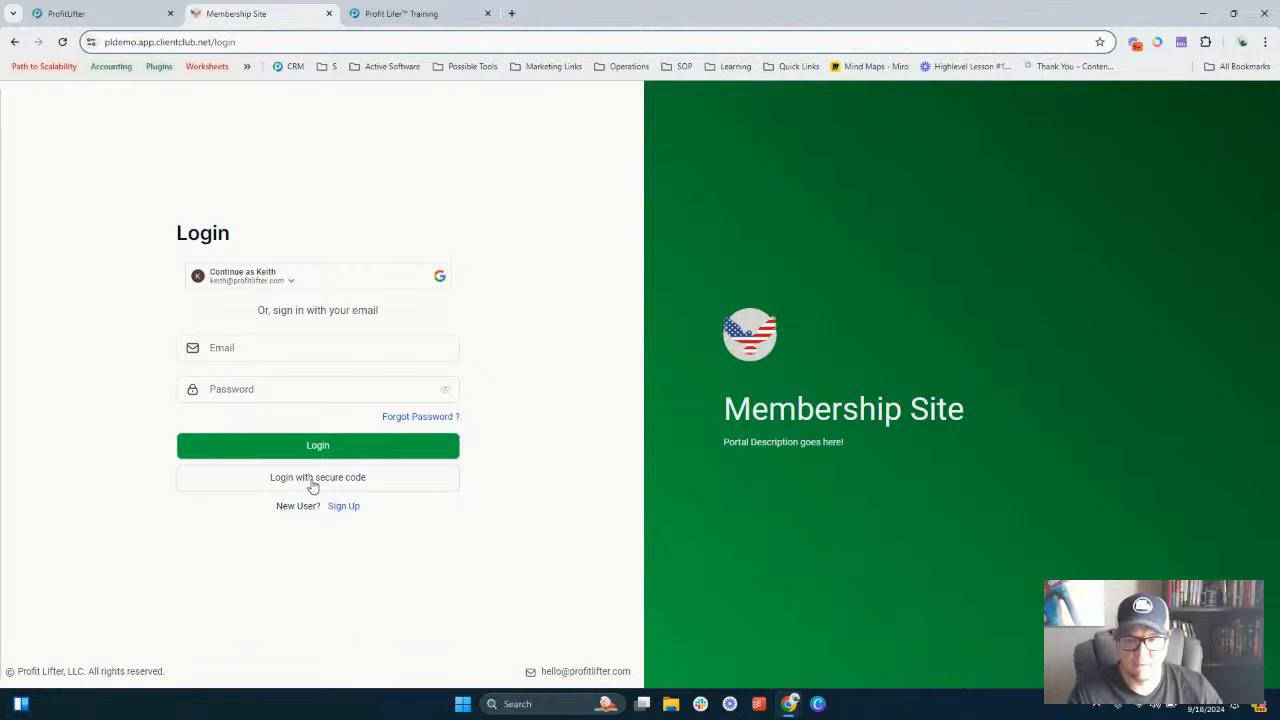
# - Open App Permissions, enable Affiliates instead of Billing & Subscription, and set the default landing page to Affiliates
pyautogui.click(111, 8)
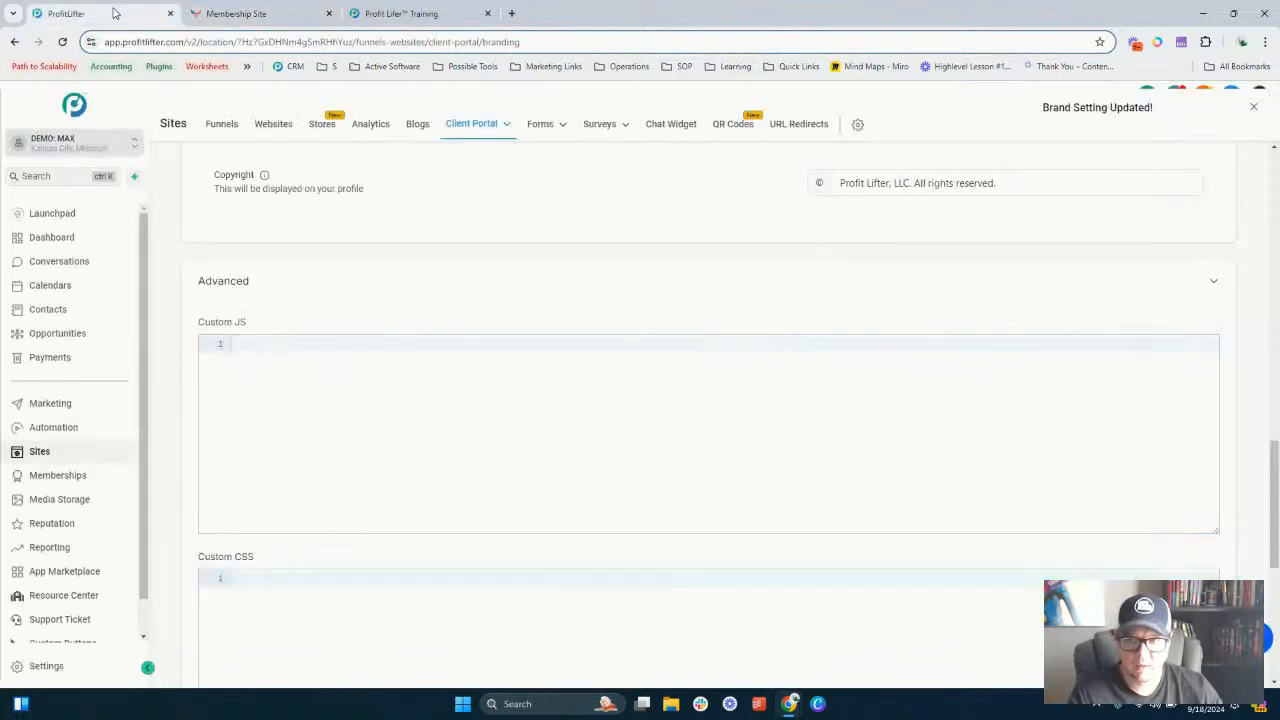
pyautogui.scroll(10, 406, 300)
pyautogui.scroll(3, 406, 300)
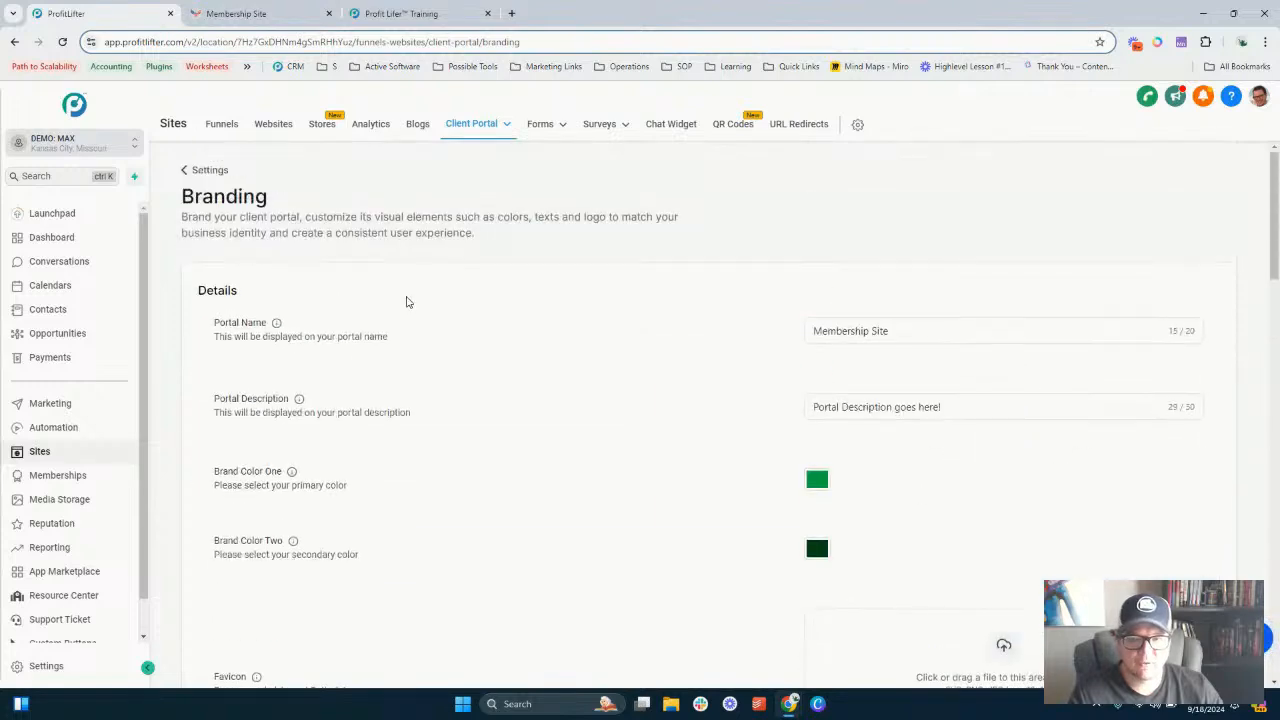
pyautogui.click(216, 169)
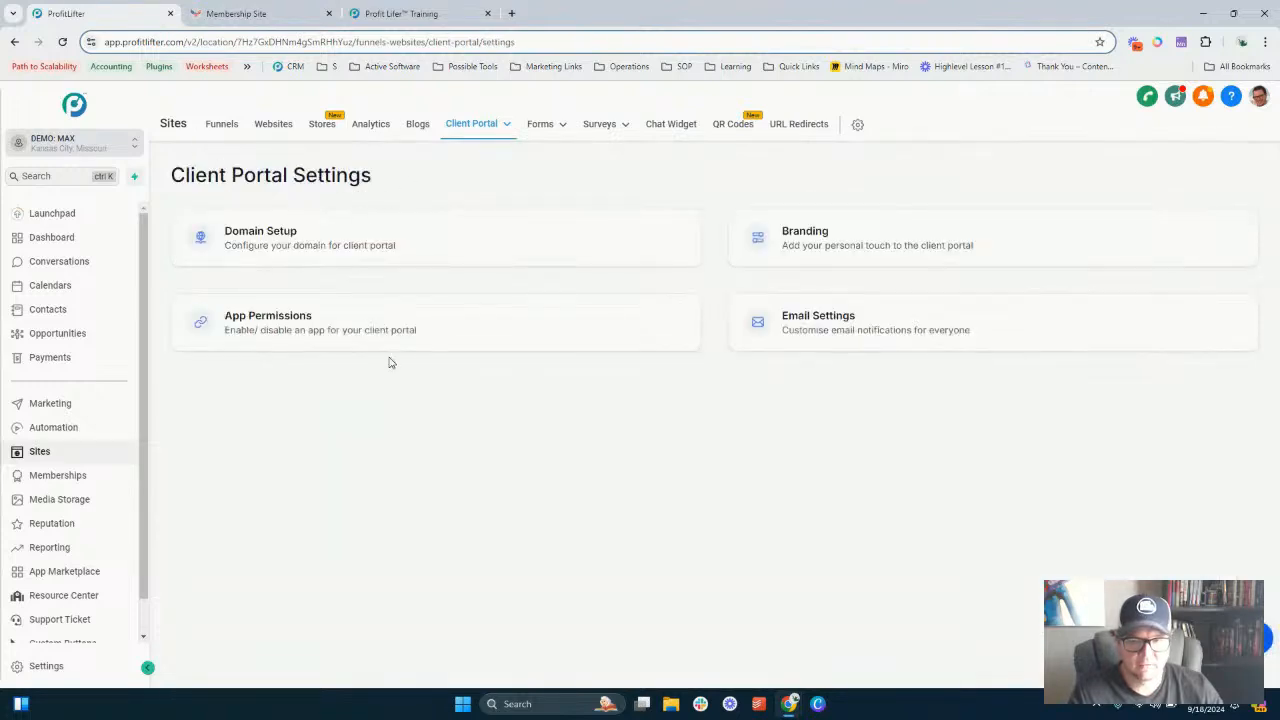
pyautogui.click(262, 332)
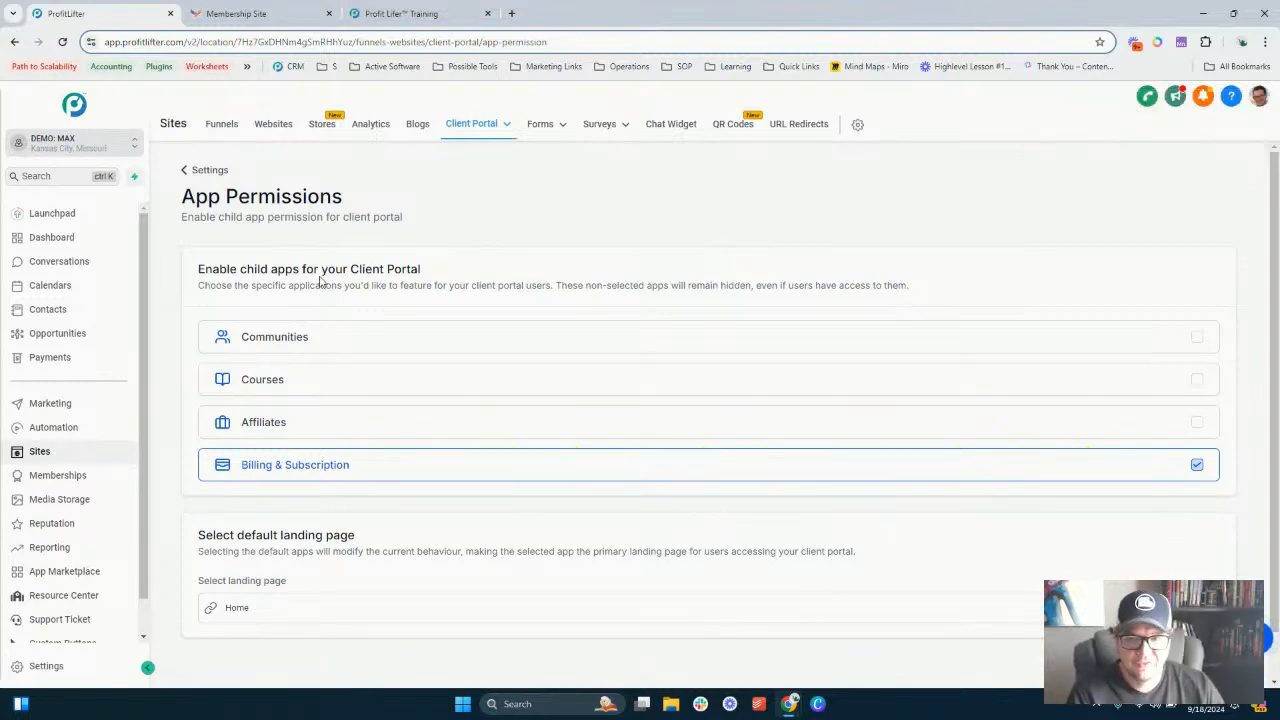
pyautogui.scroll(-1, 455, 307)
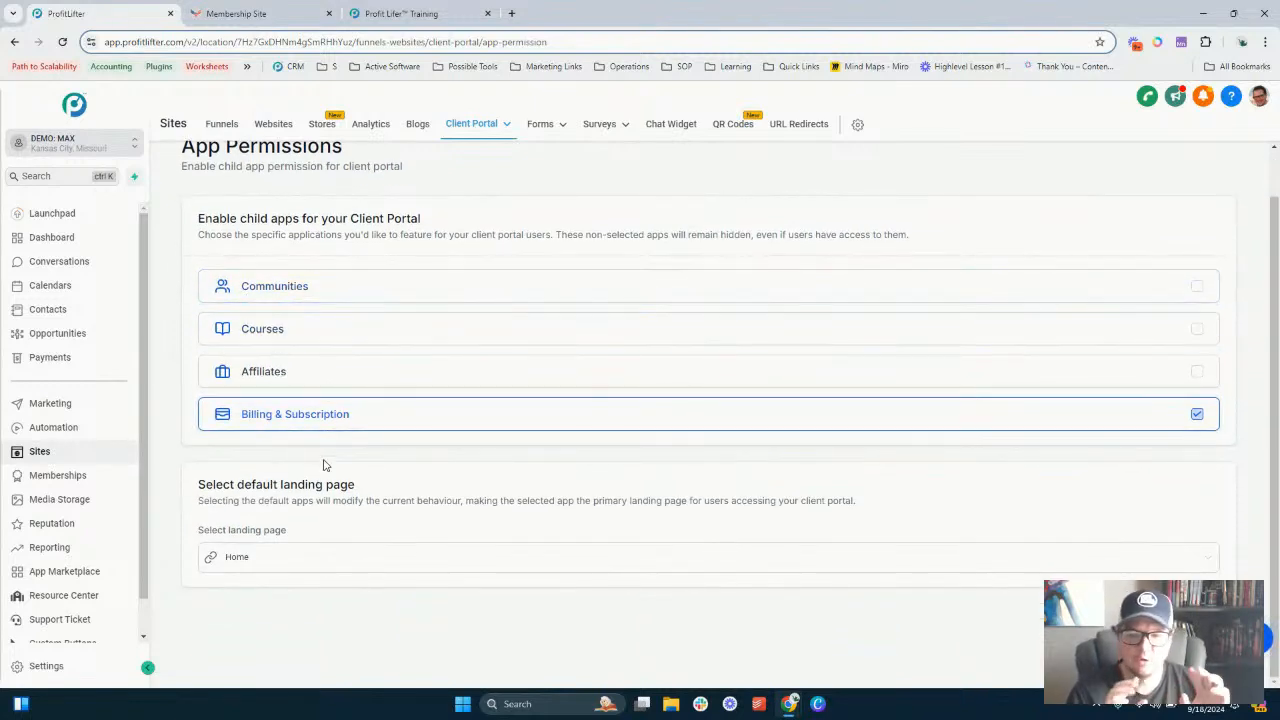
pyautogui.click(1197, 414)
pyautogui.click(1198, 373)
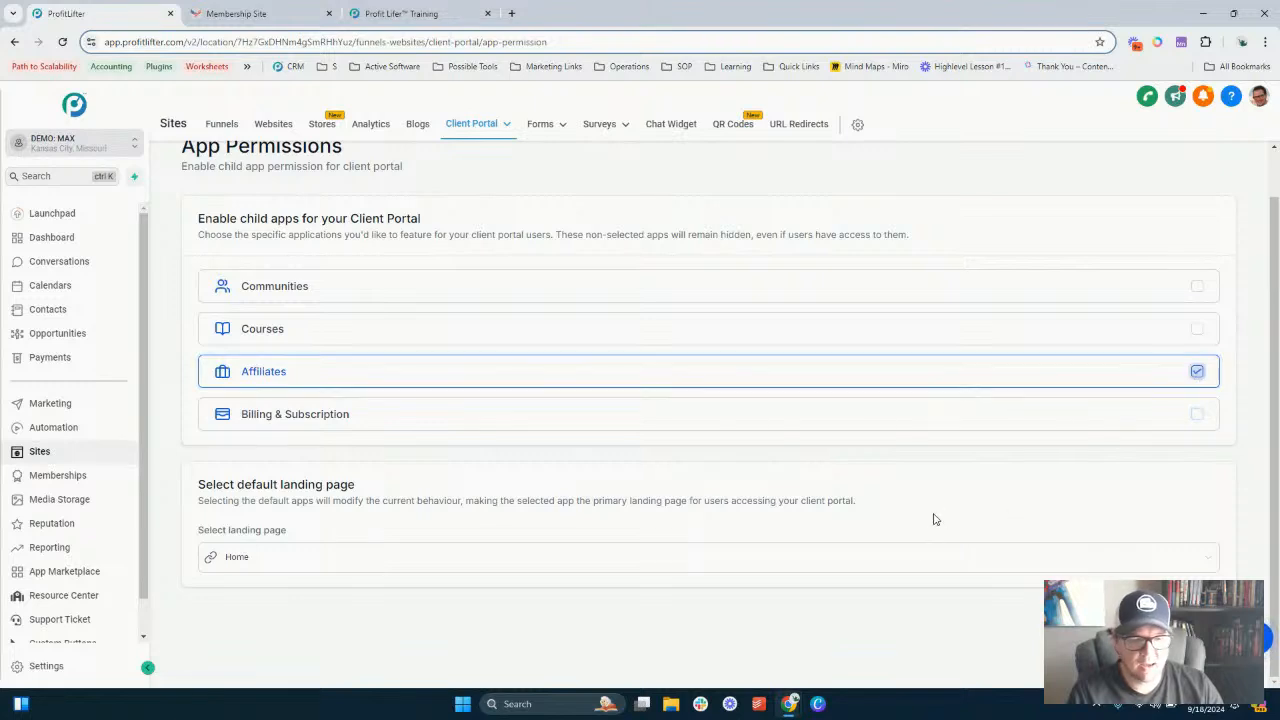
pyautogui.click(902, 562)
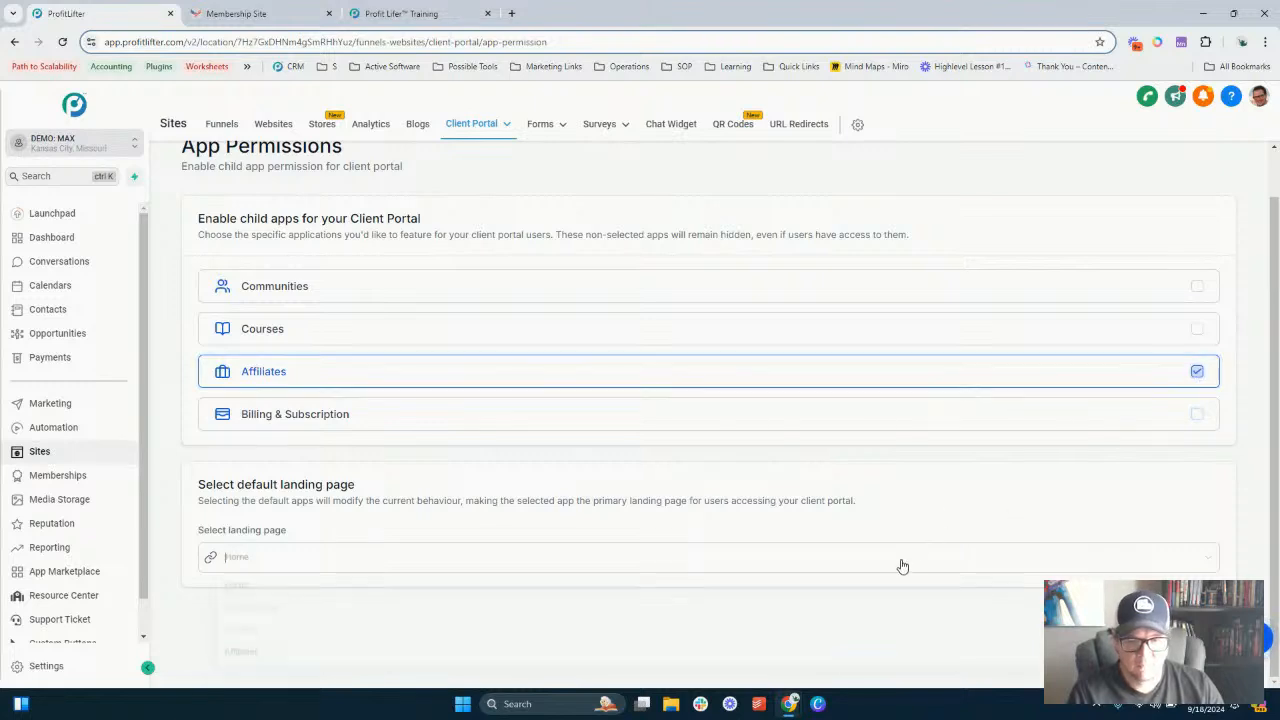
pyautogui.click(689, 659)
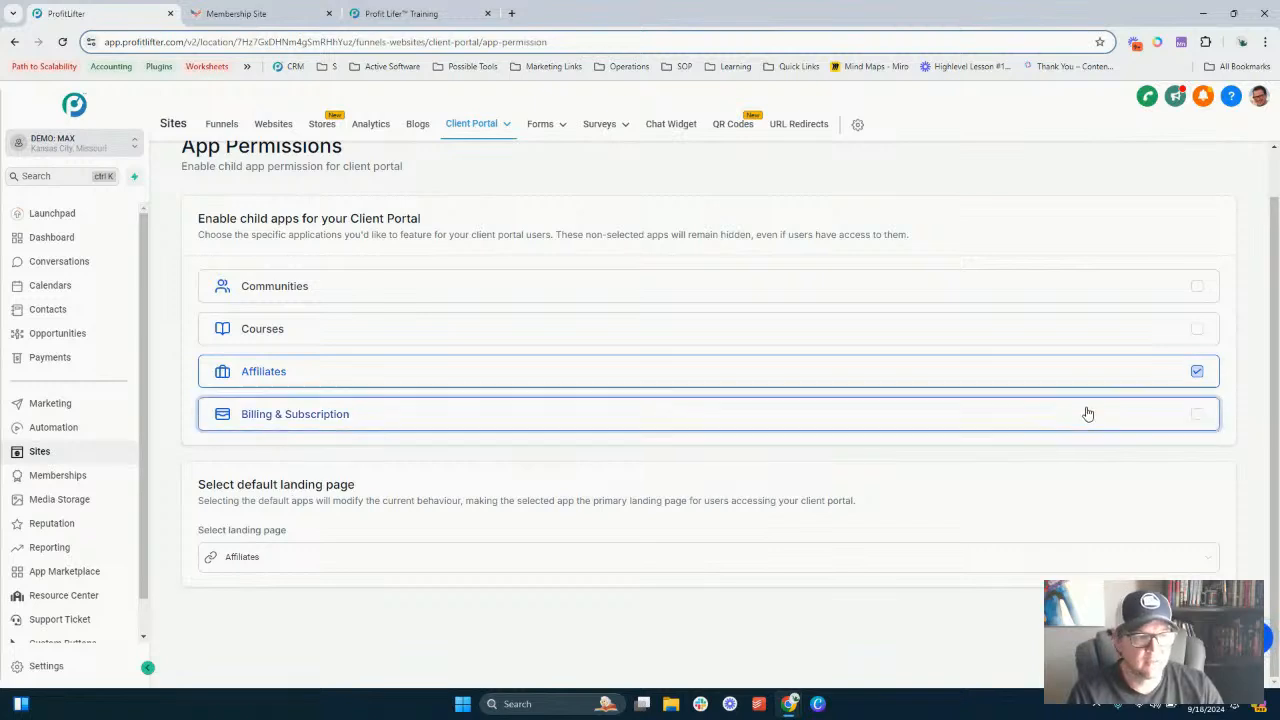
# - Enable Courses, Communities and Billing & Subscription as portal apps and set the default landing page to Home
pyautogui.click(1196, 331)
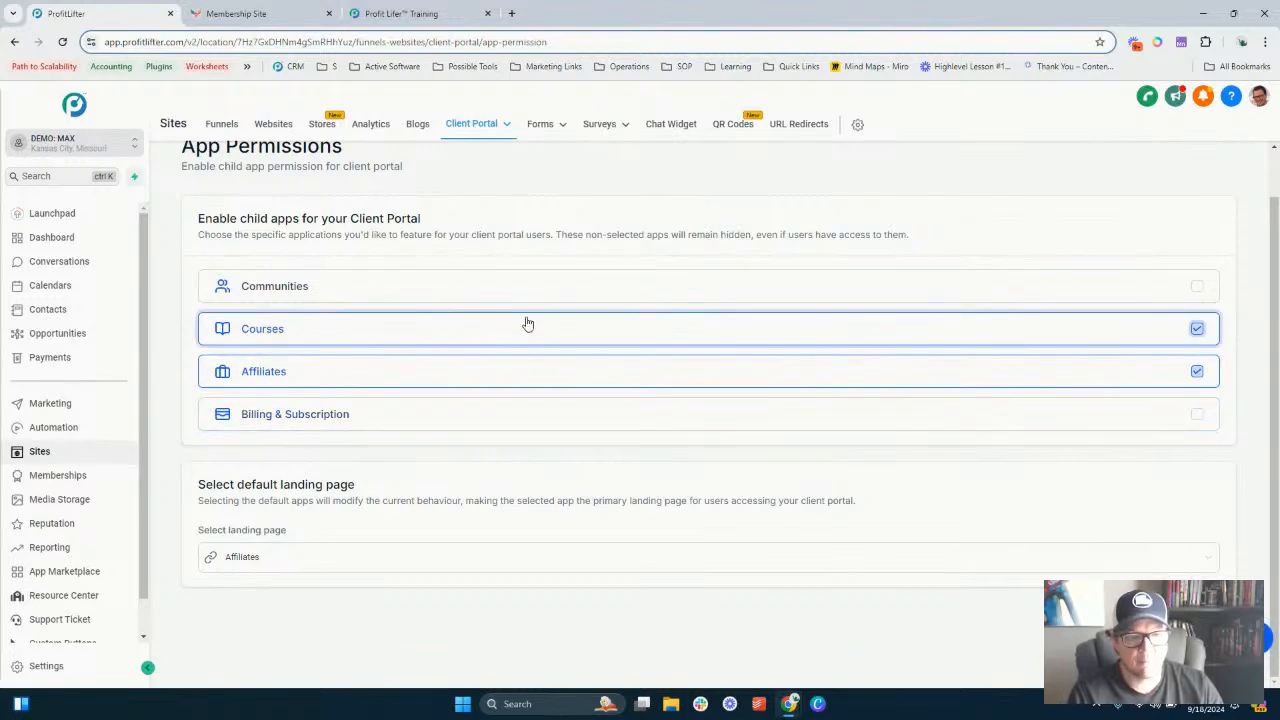
pyautogui.scroll(1, 248, 203)
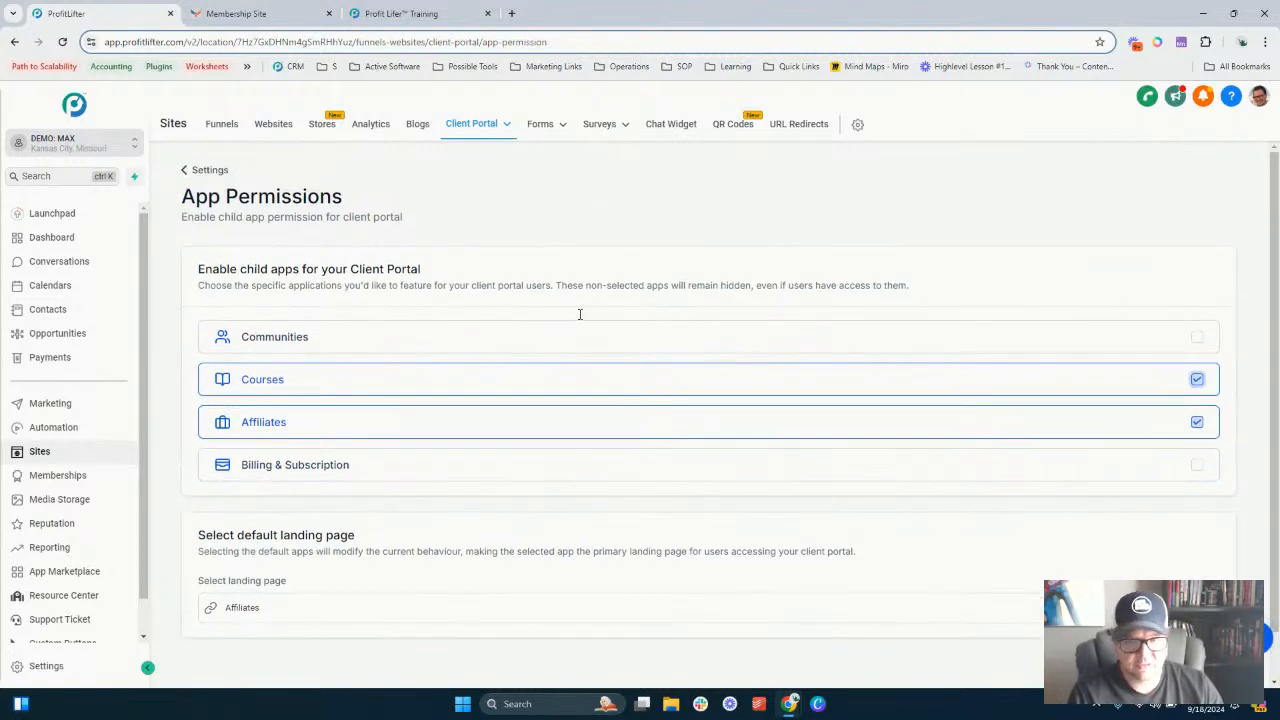
pyautogui.scroll(-1, 803, 331)
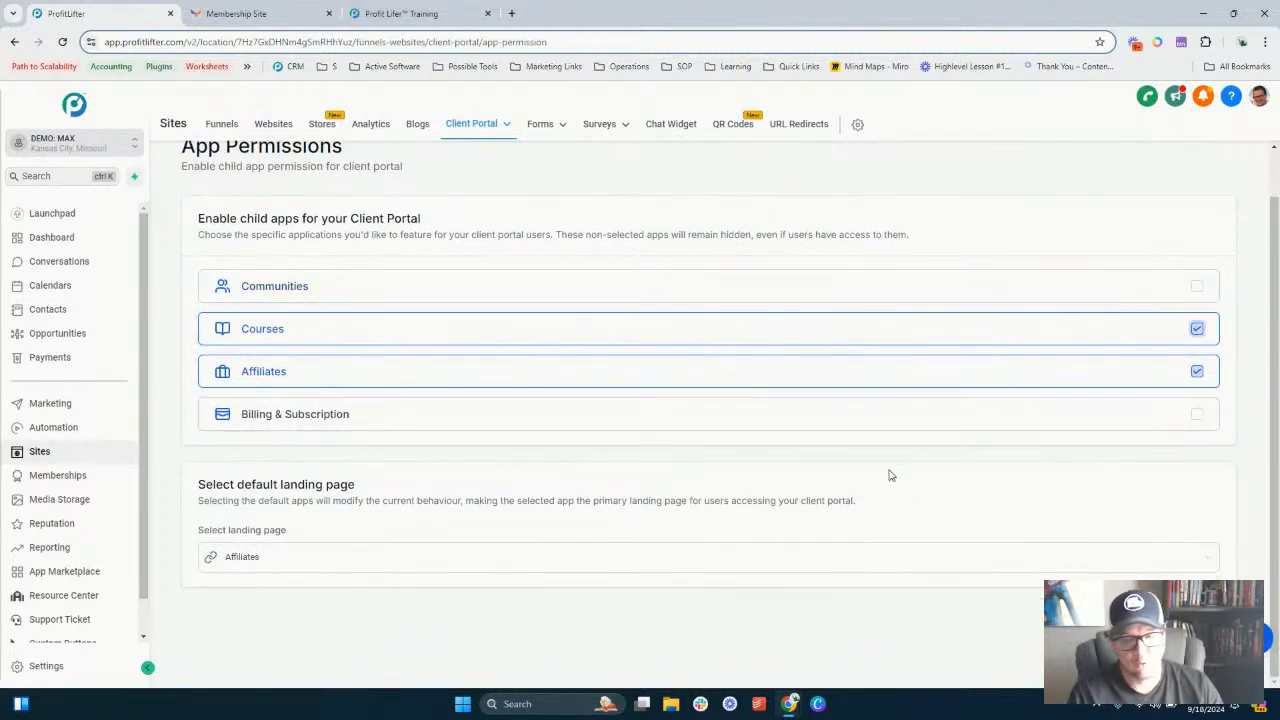
pyautogui.click(1197, 288)
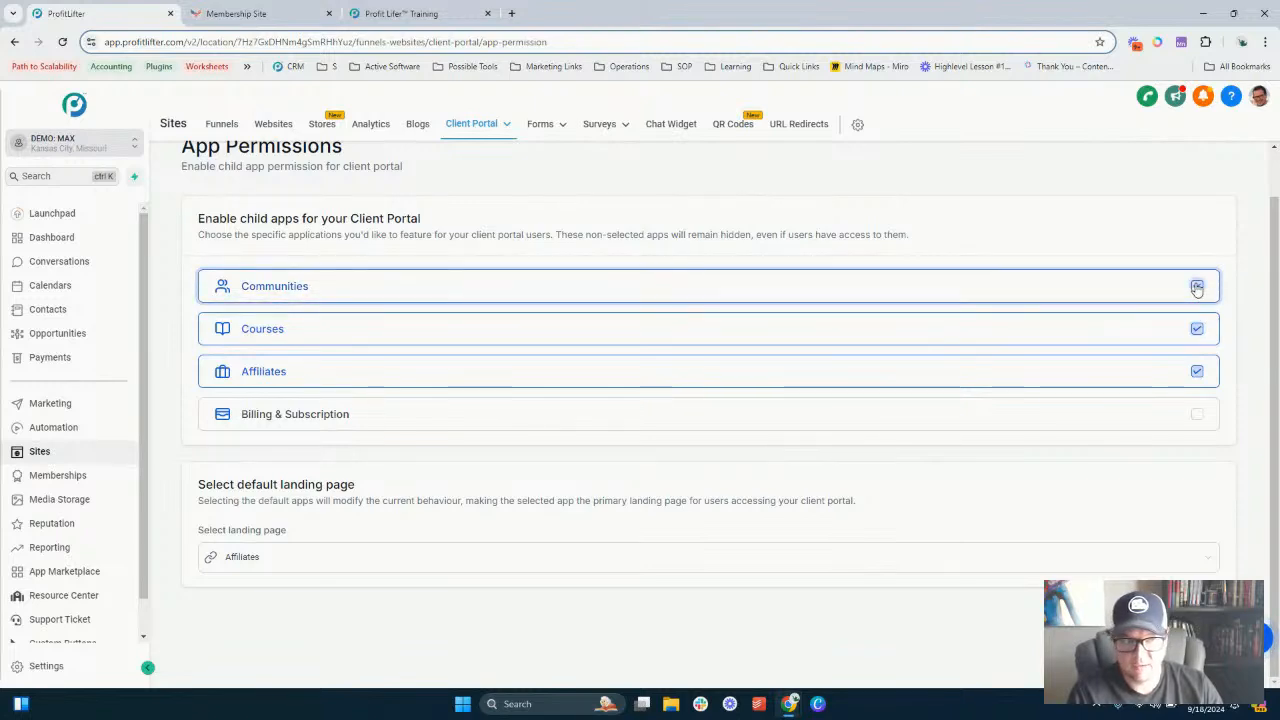
pyautogui.click(1197, 414)
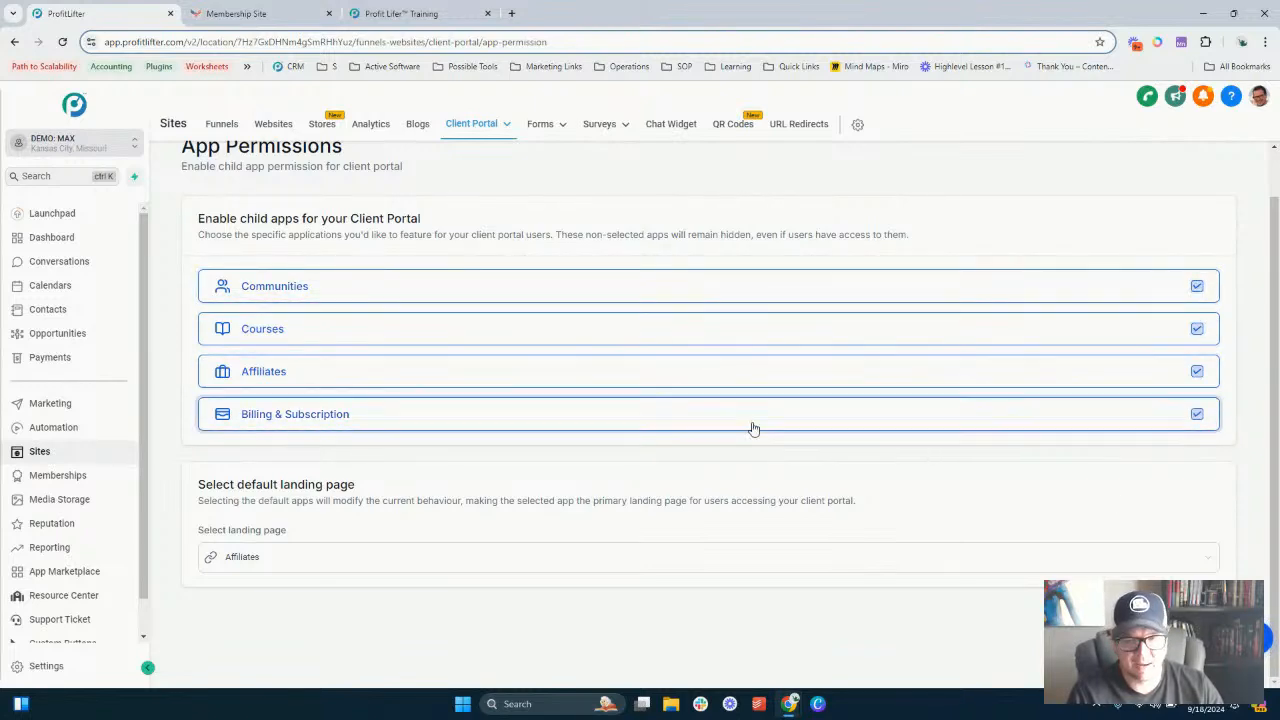
pyautogui.click(793, 560)
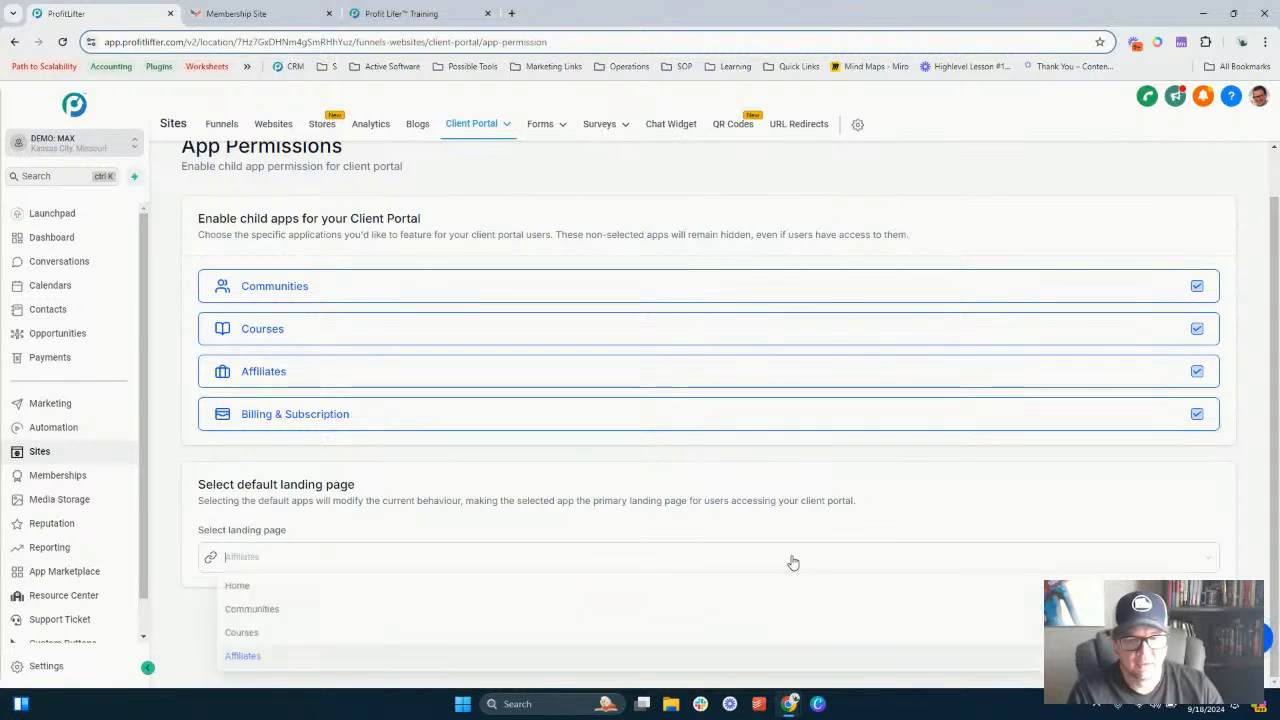
pyautogui.click(724, 589)
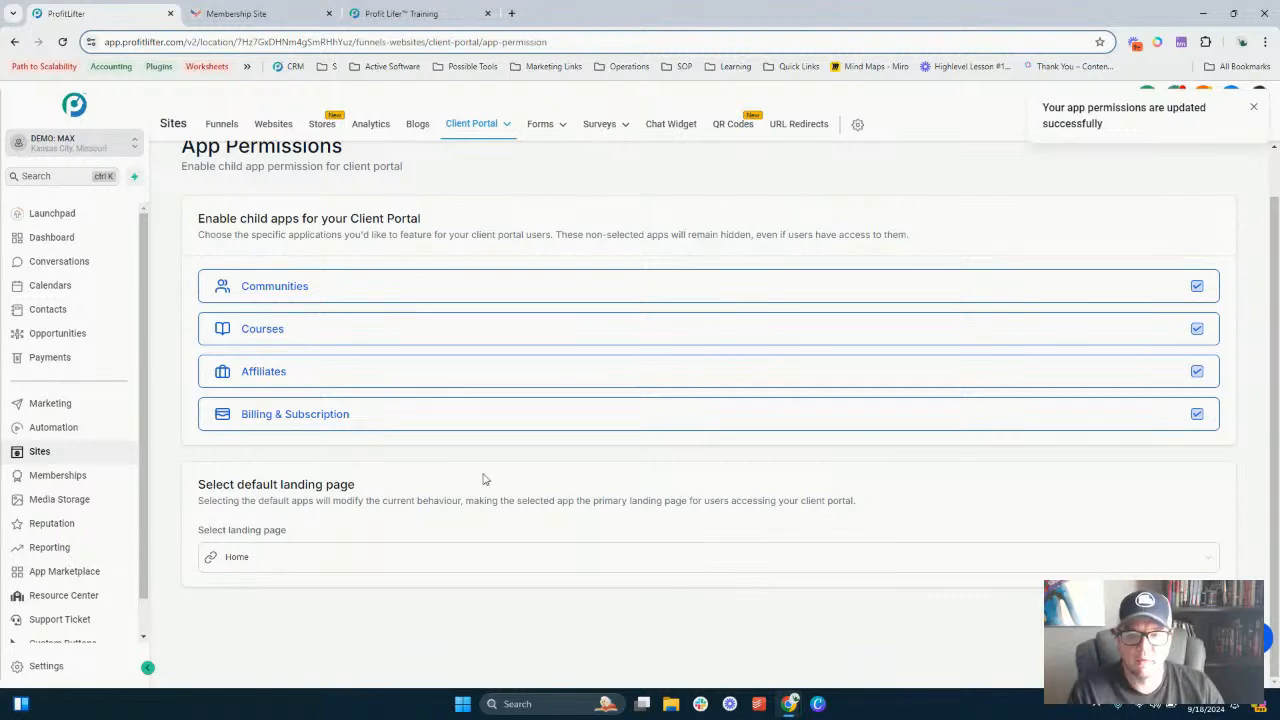
# - Open the client portal Email Settings and review the Invite Email options for communities
pyautogui.scroll(1, 530, 450)
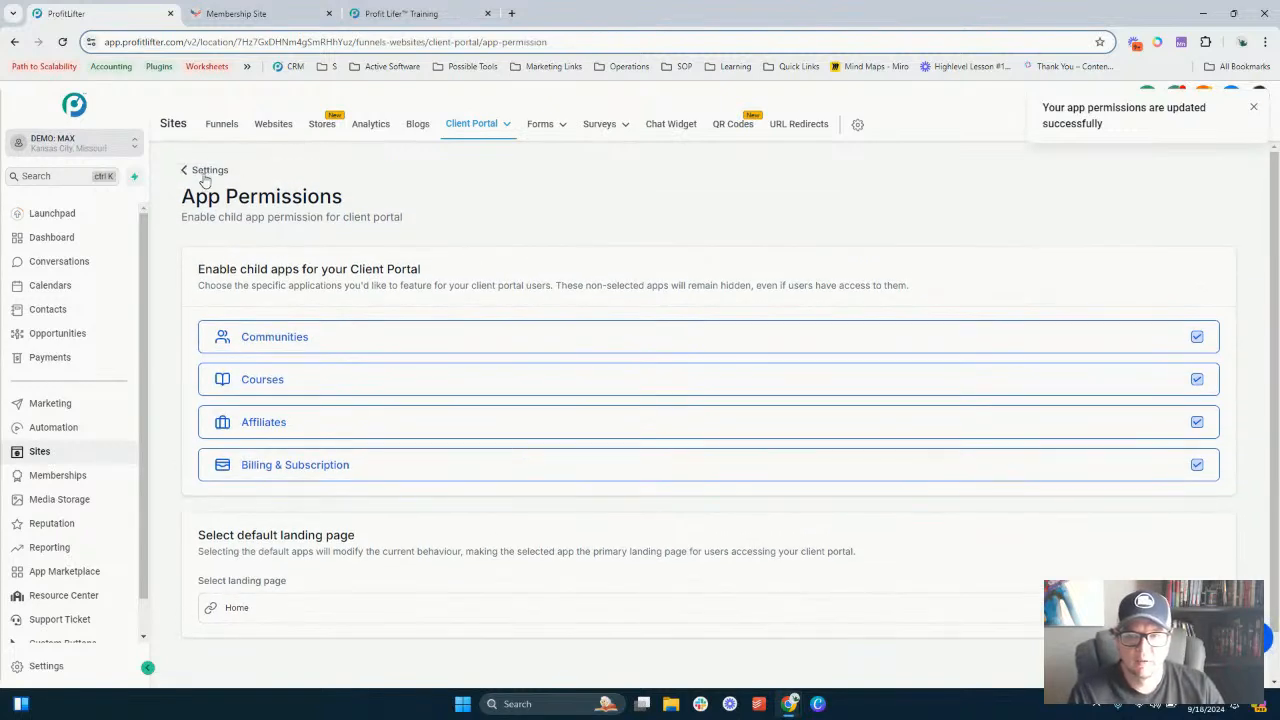
pyautogui.click(207, 171)
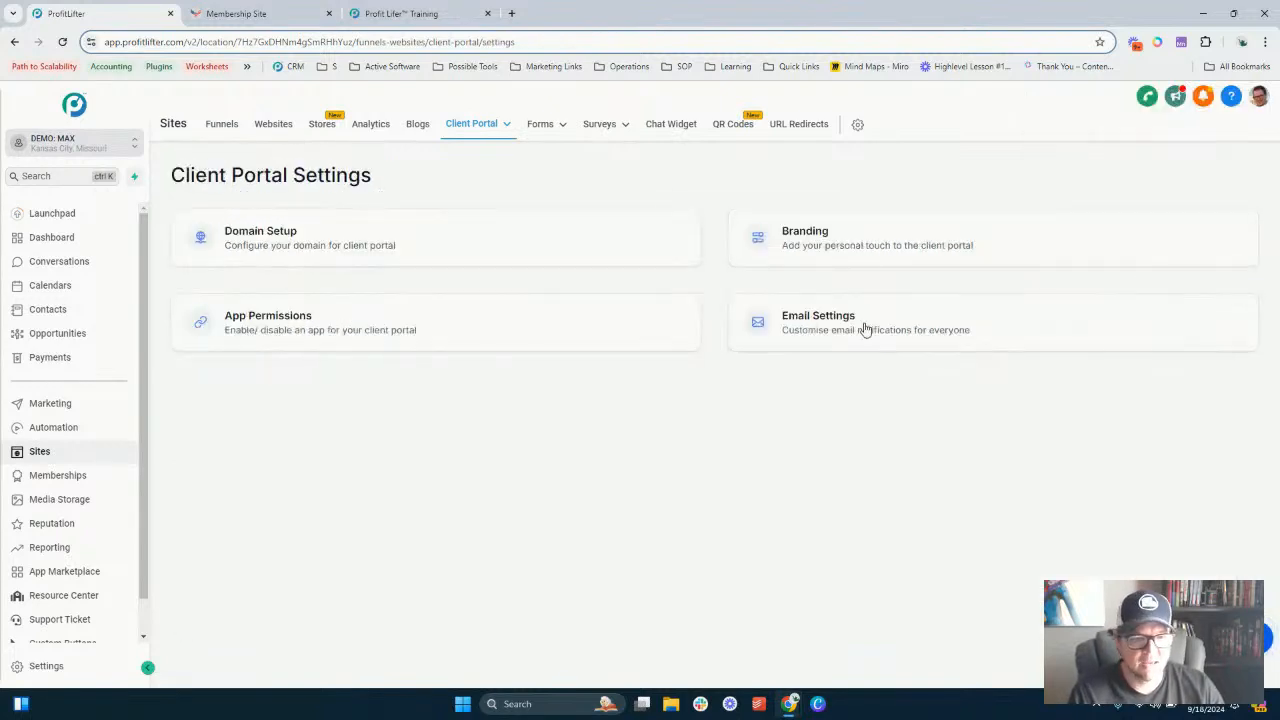
pyautogui.click(865, 330)
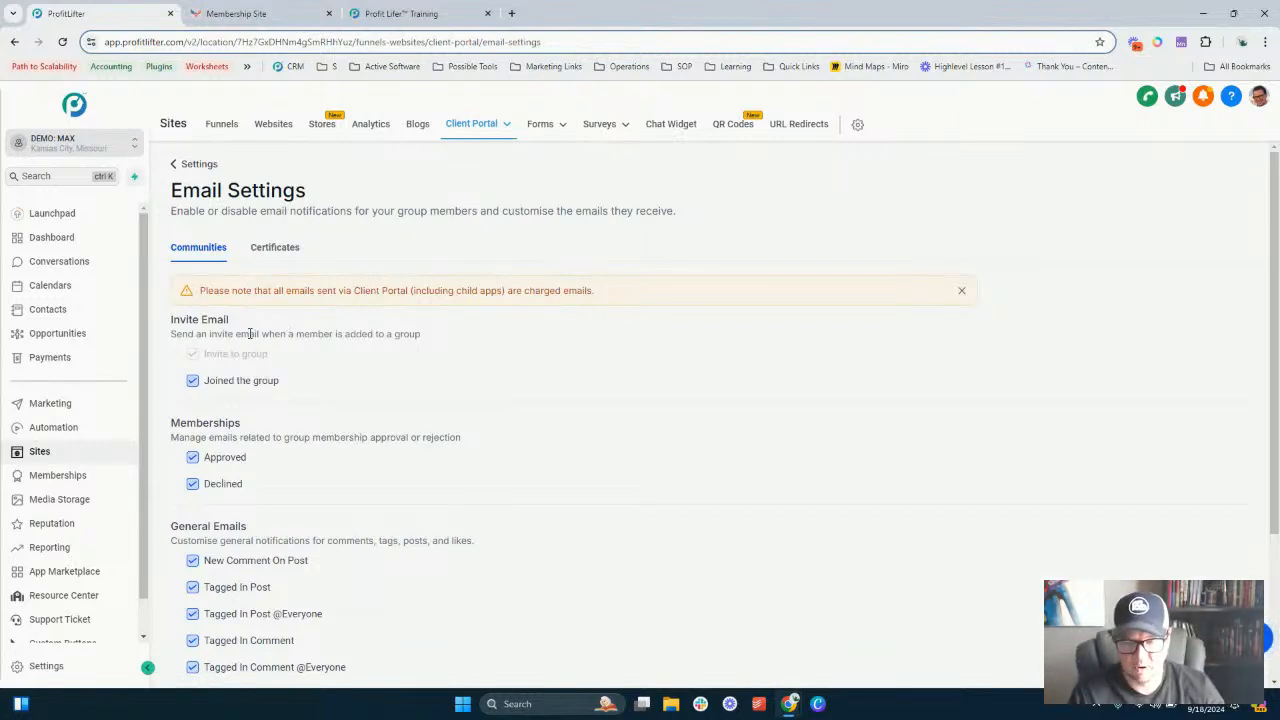
pyautogui.scroll(-2, 250, 334)
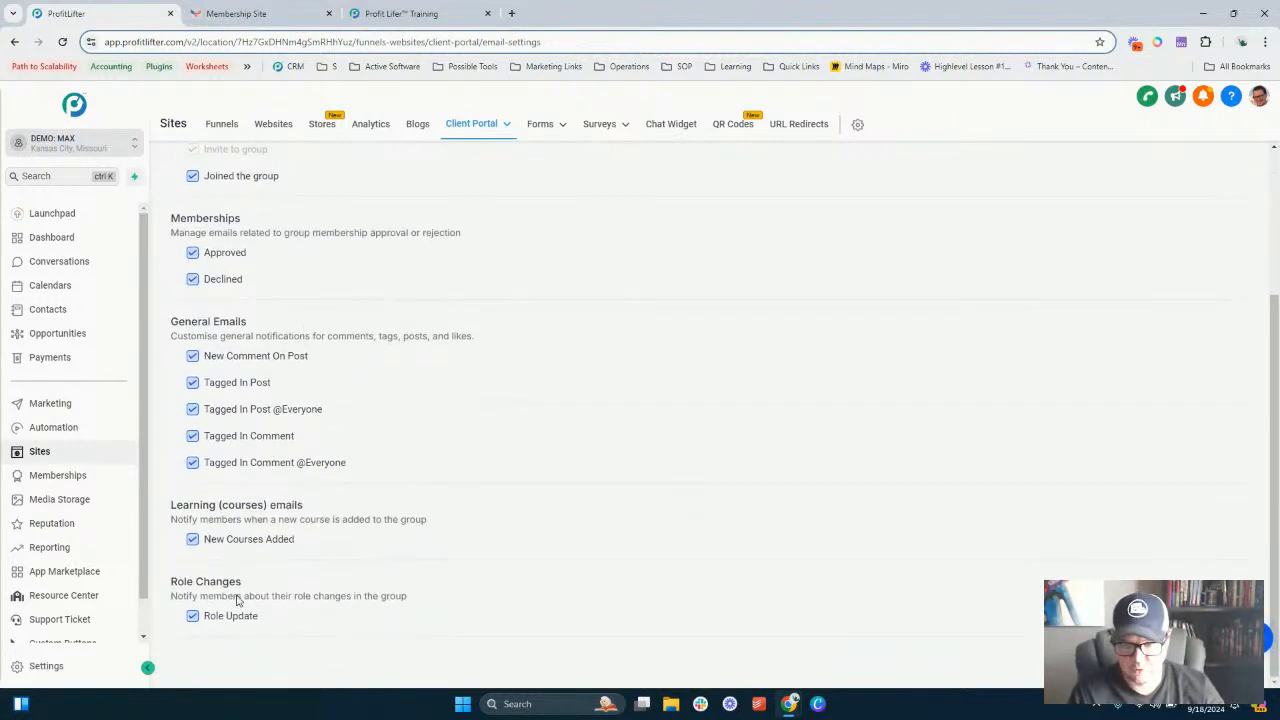
pyautogui.scroll(2, 302, 430)
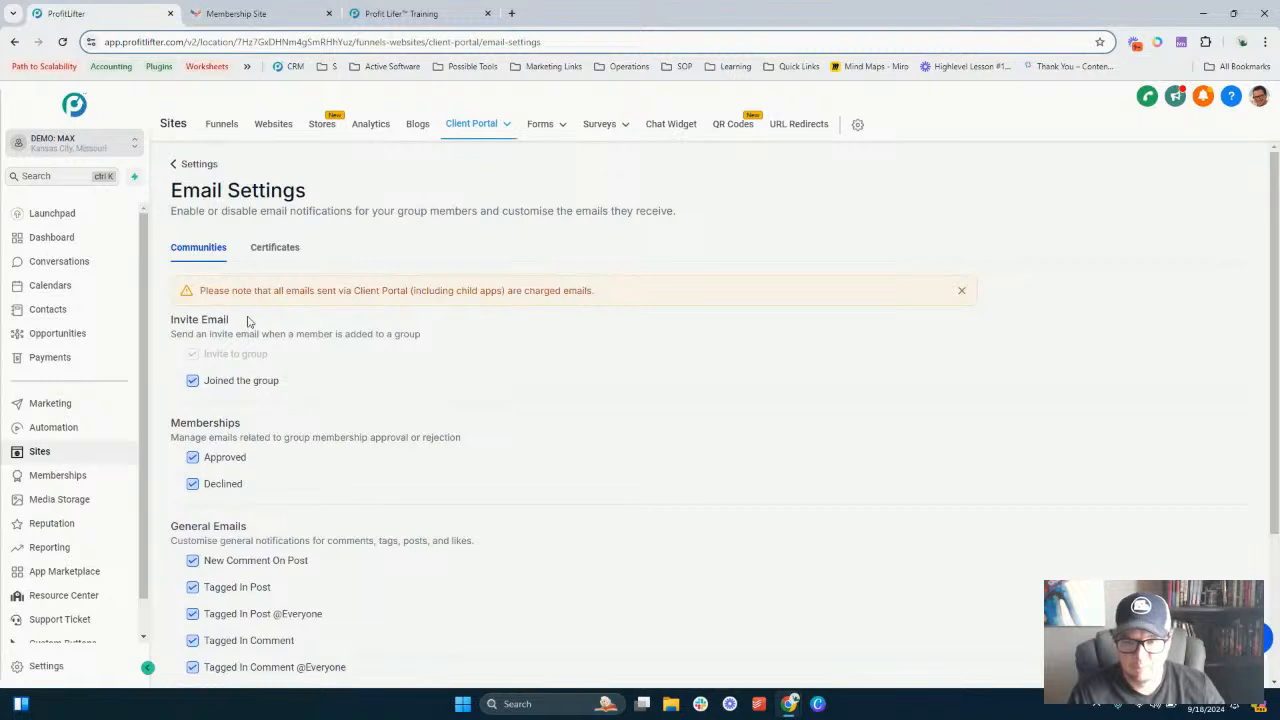
pyautogui.doubleClick(186, 317)
pyautogui.moveTo(204, 316); pyautogui.dragTo(216, 321)
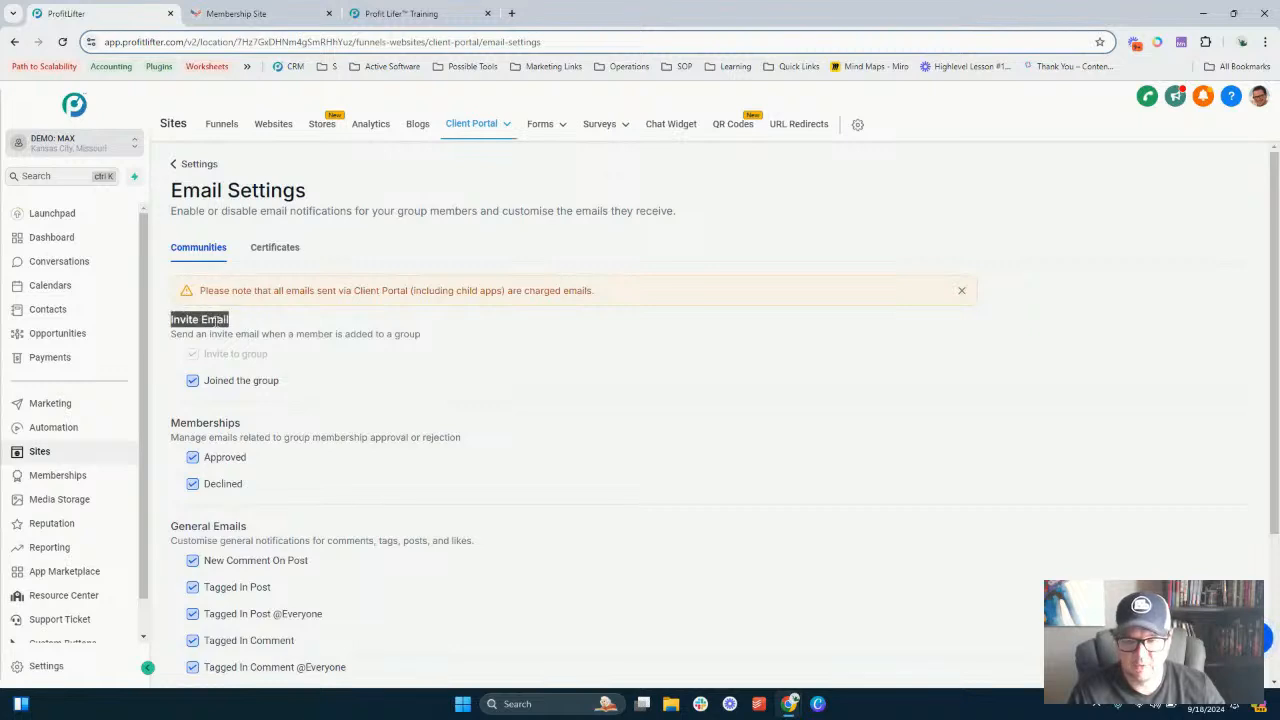
pyautogui.click(216, 333)
pyautogui.click(193, 383)
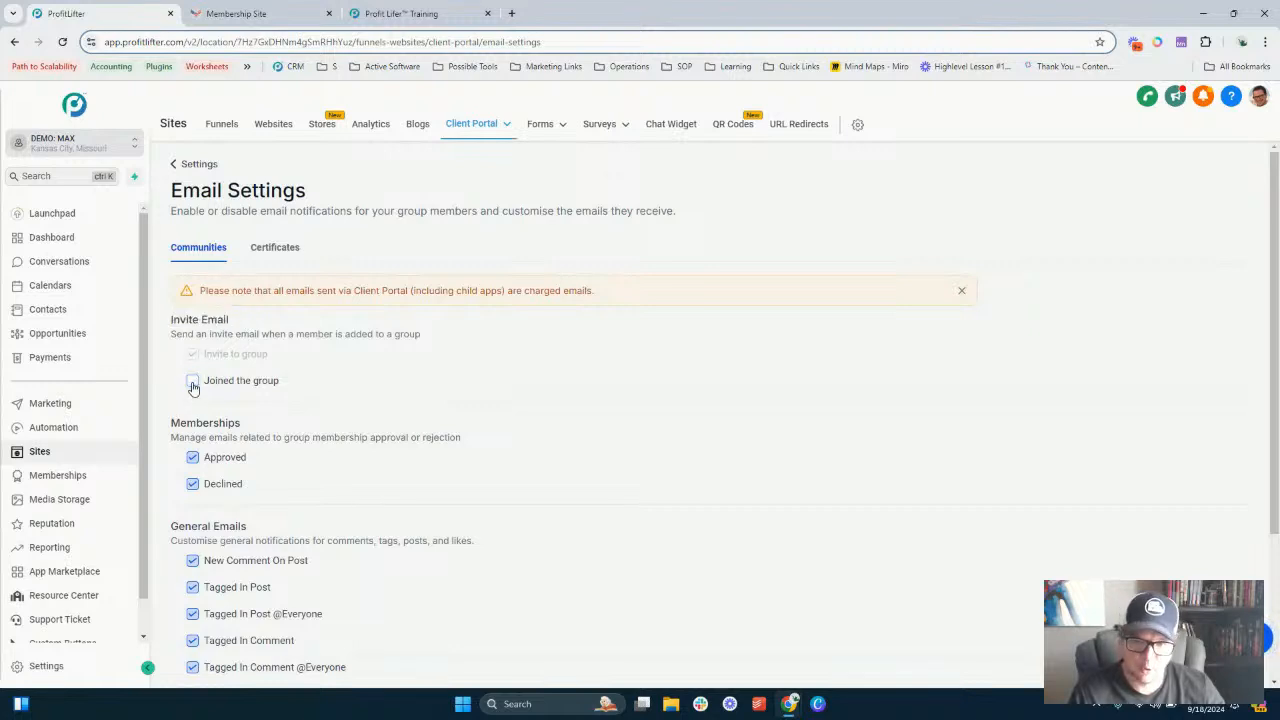
pyautogui.click(193, 384)
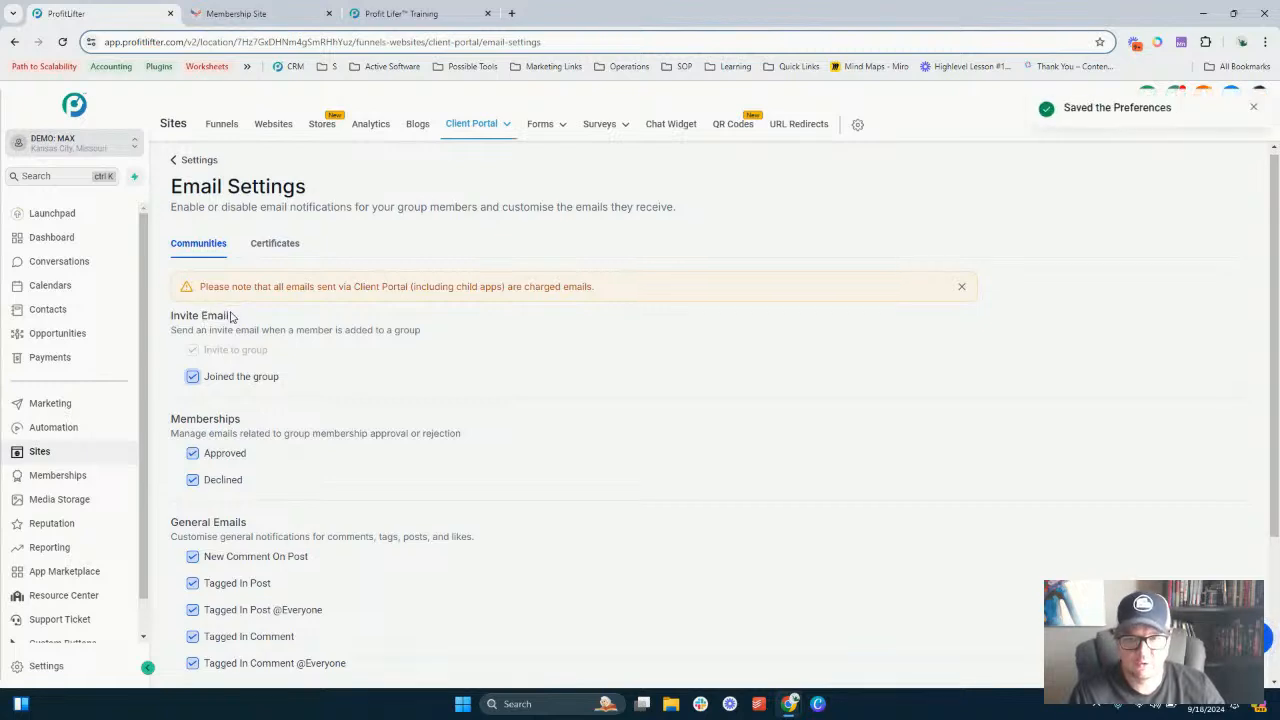
# - Review the membership, general, learning (courses) and role-change email notification options
pyautogui.scroll(-1, 196, 365)
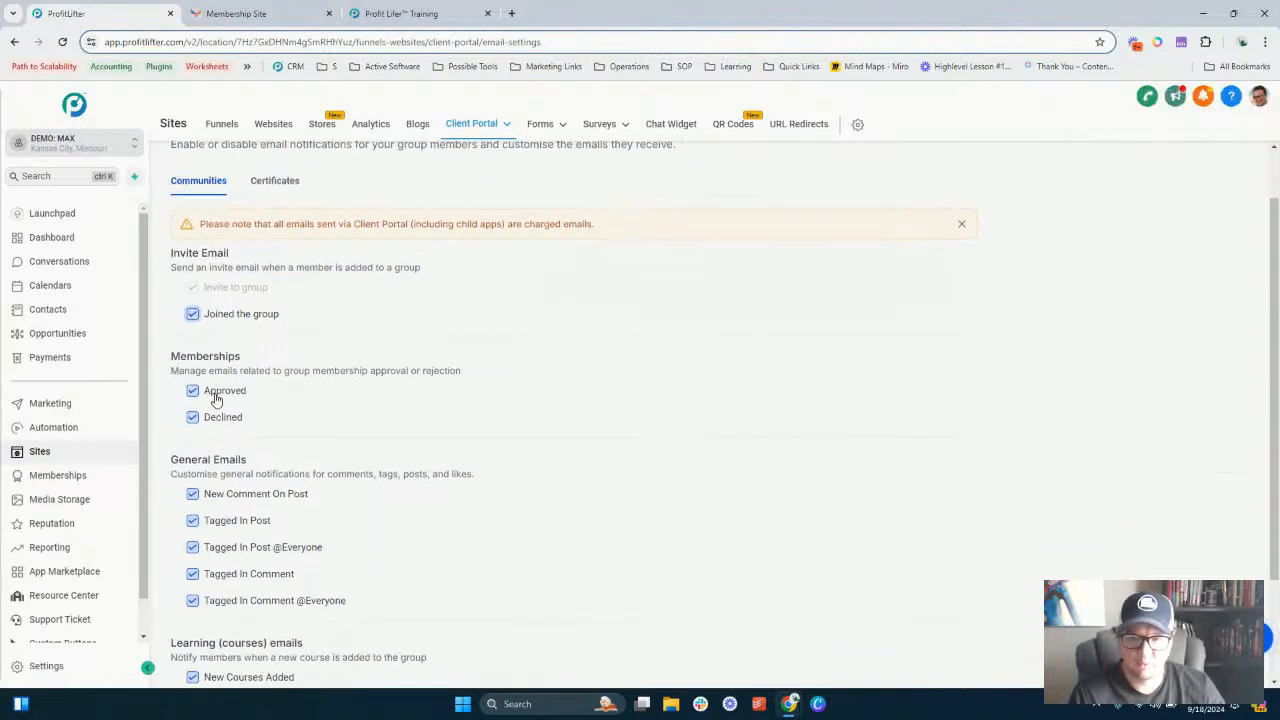
pyautogui.scroll(-2, 235, 313)
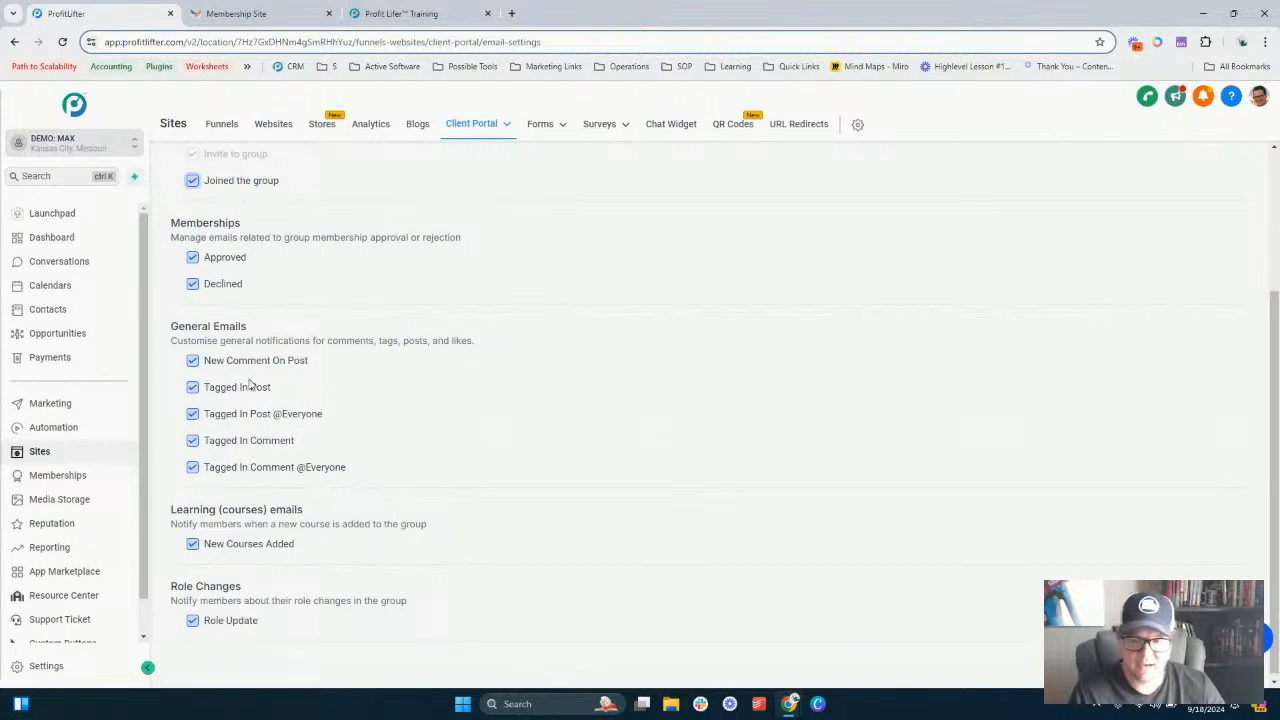
pyautogui.scroll(-1, 300, 348)
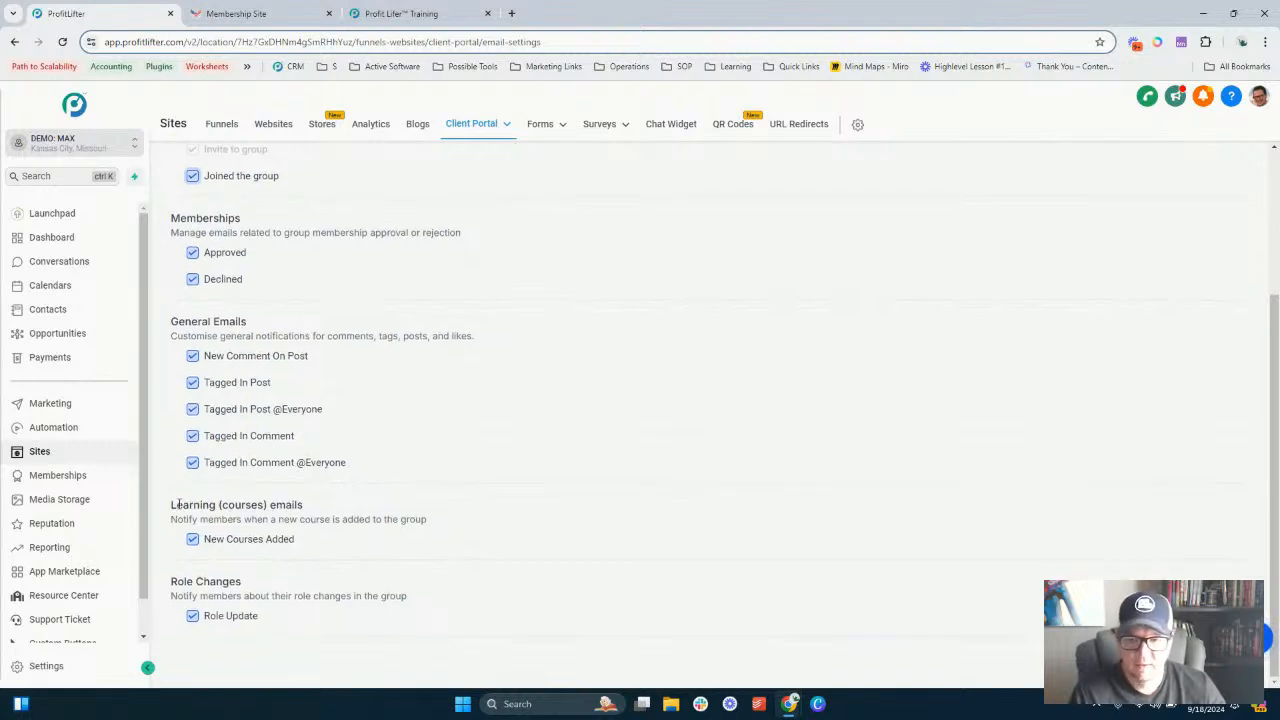
pyautogui.moveTo(171, 505); pyautogui.dragTo(420, 515)
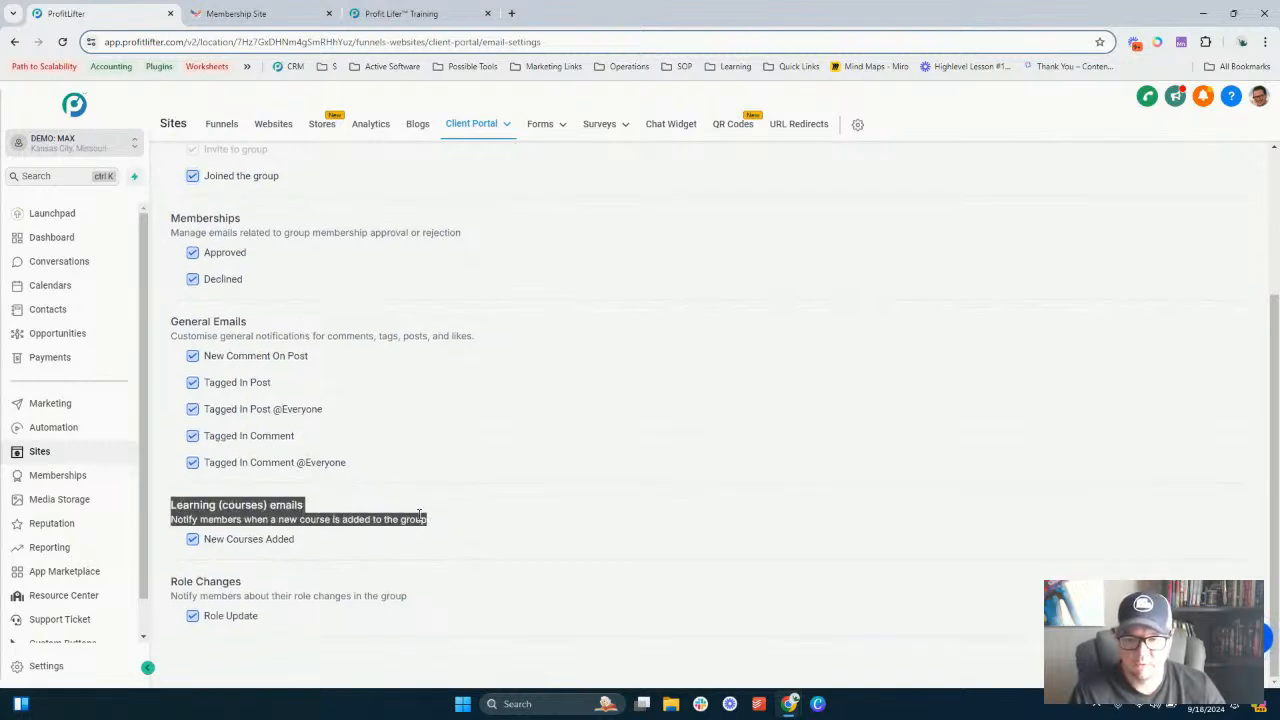
pyautogui.click(251, 512)
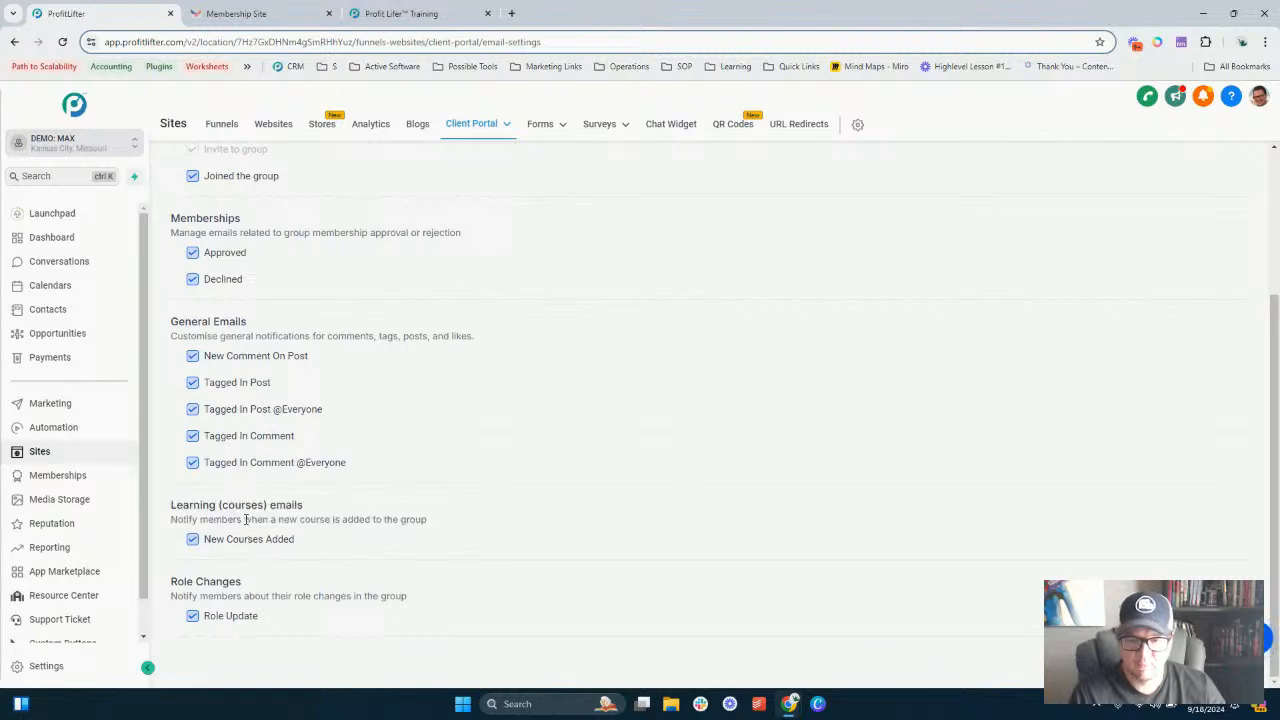
# - Disable the "Joined the group" invite email notification in the community email settings
pyautogui.tripleClick(209, 519)
pyautogui.click(230, 516)
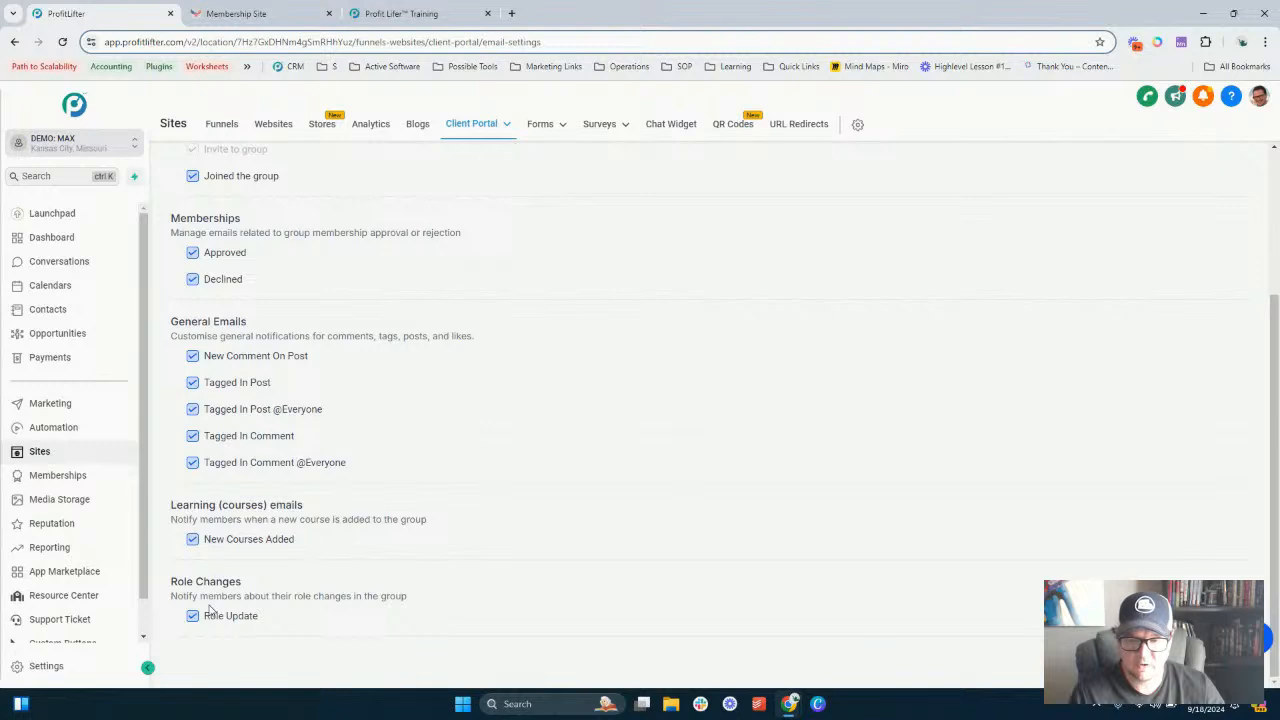
pyautogui.scroll(3, 390, 530)
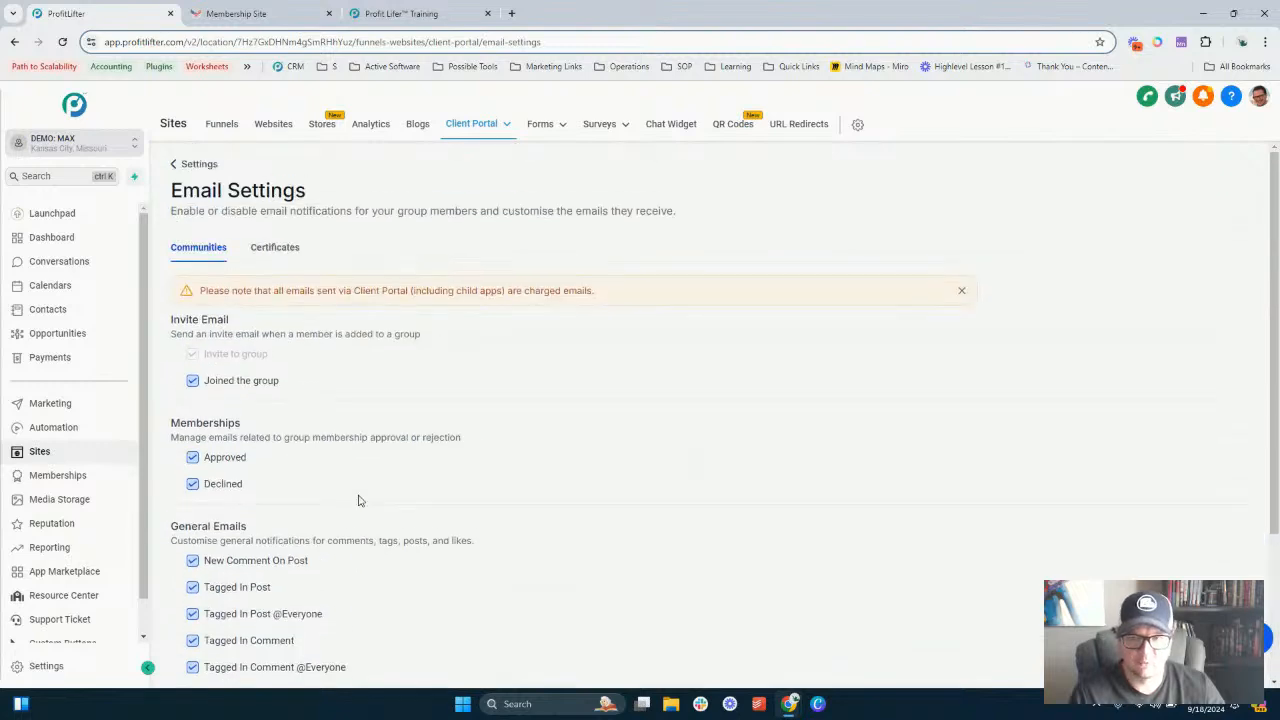
pyautogui.click(194, 381)
pyautogui.scroll(-2, 281, 383)
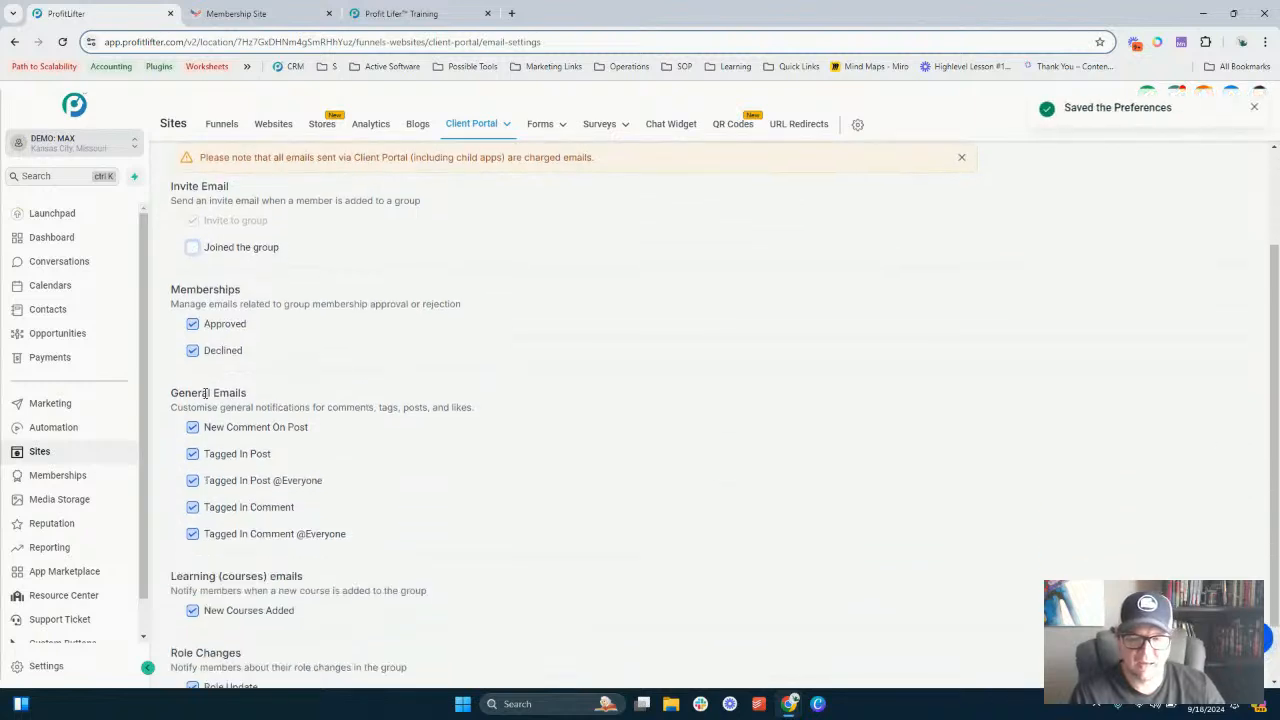
pyautogui.scroll(-1, 237, 410)
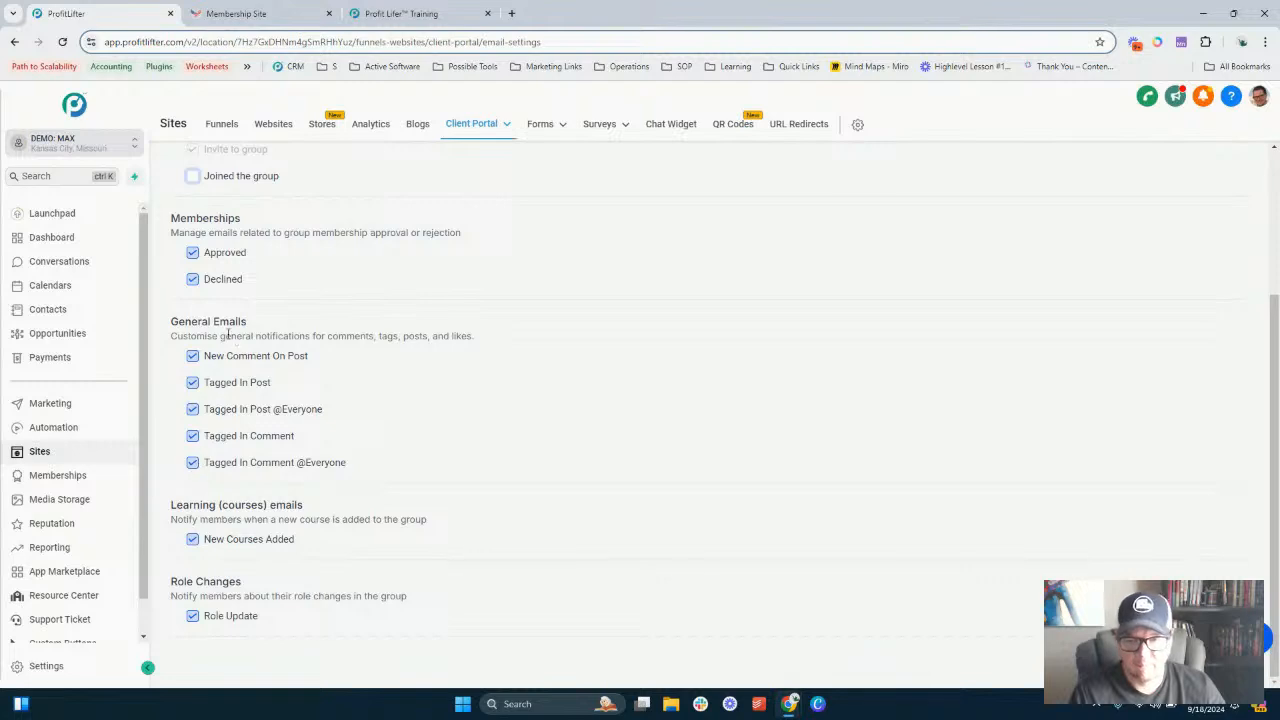
pyautogui.scroll(3, 263, 415)
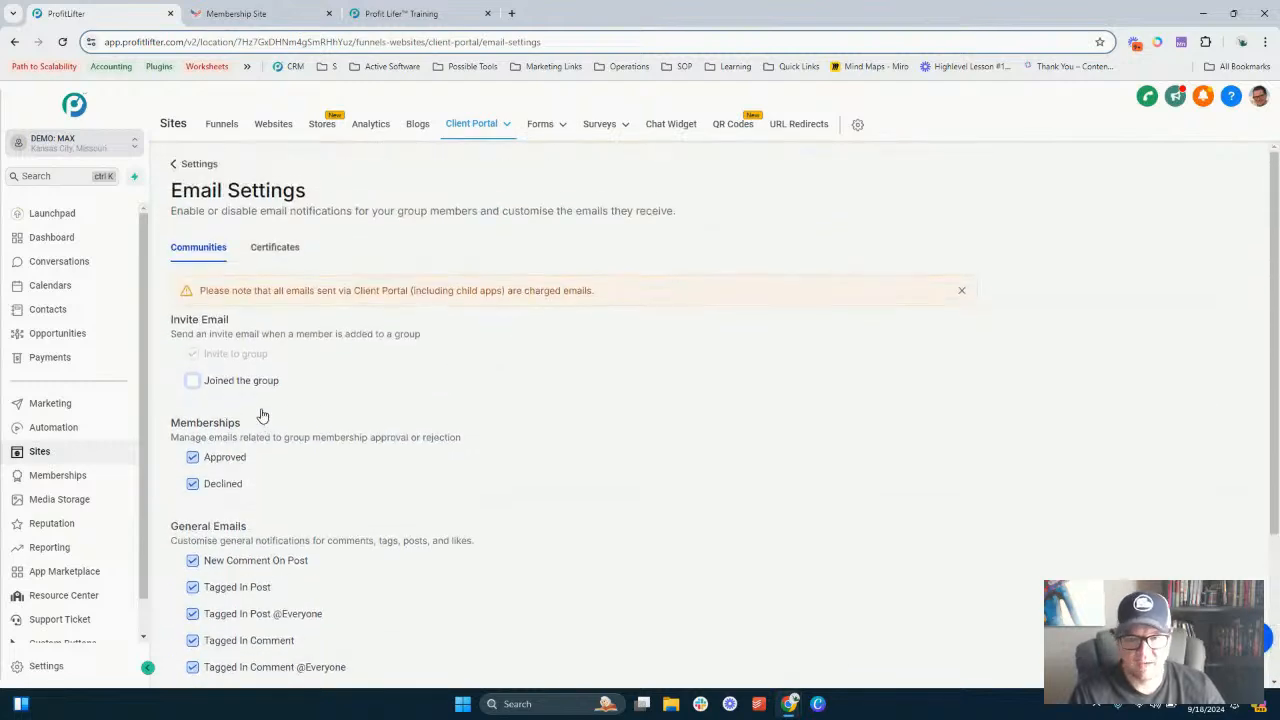
pyautogui.scroll(-3, 389, 509)
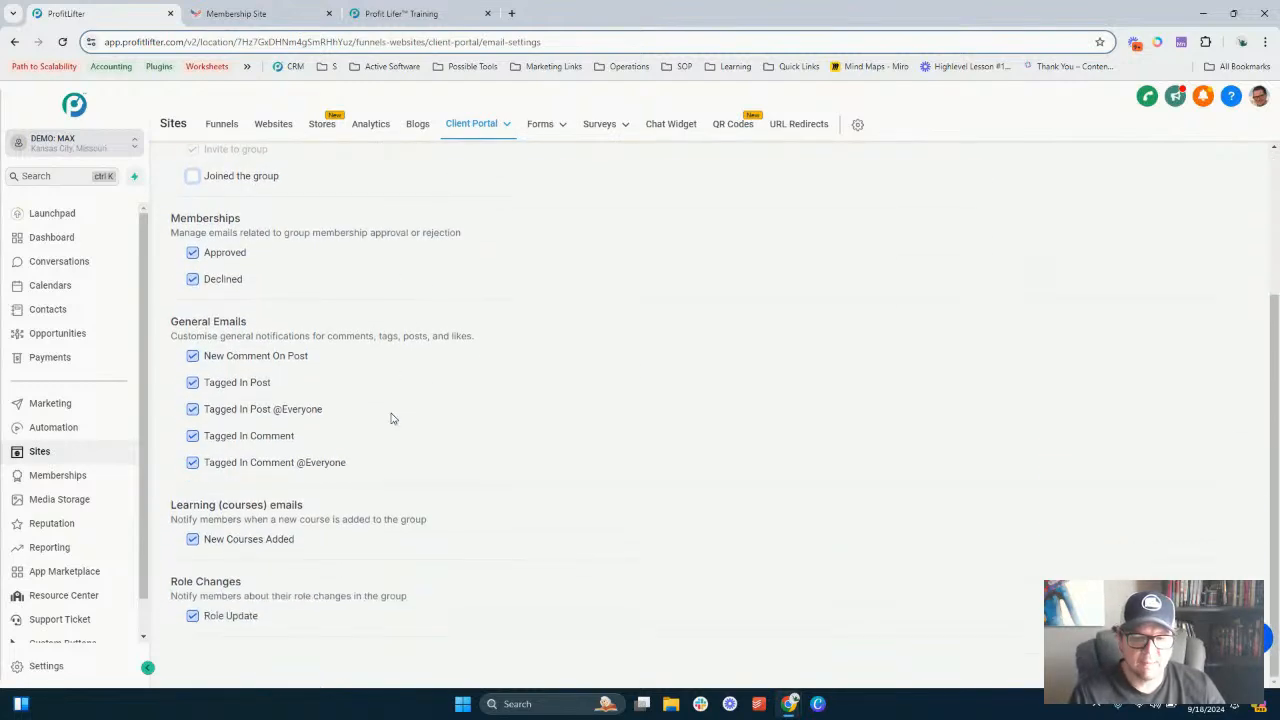
pyautogui.scroll(3, 336, 512)
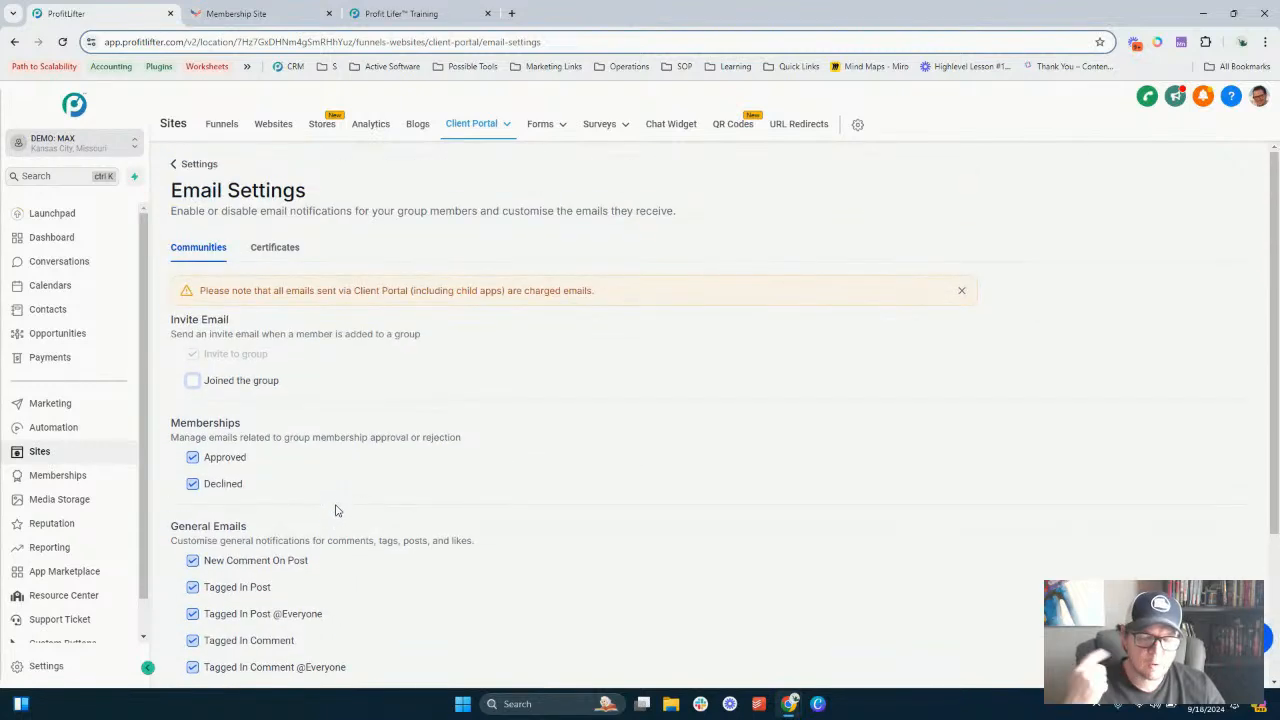
# - Review the Certificates email notification options and dismiss the charged-emails notice
pyautogui.click(276, 250)
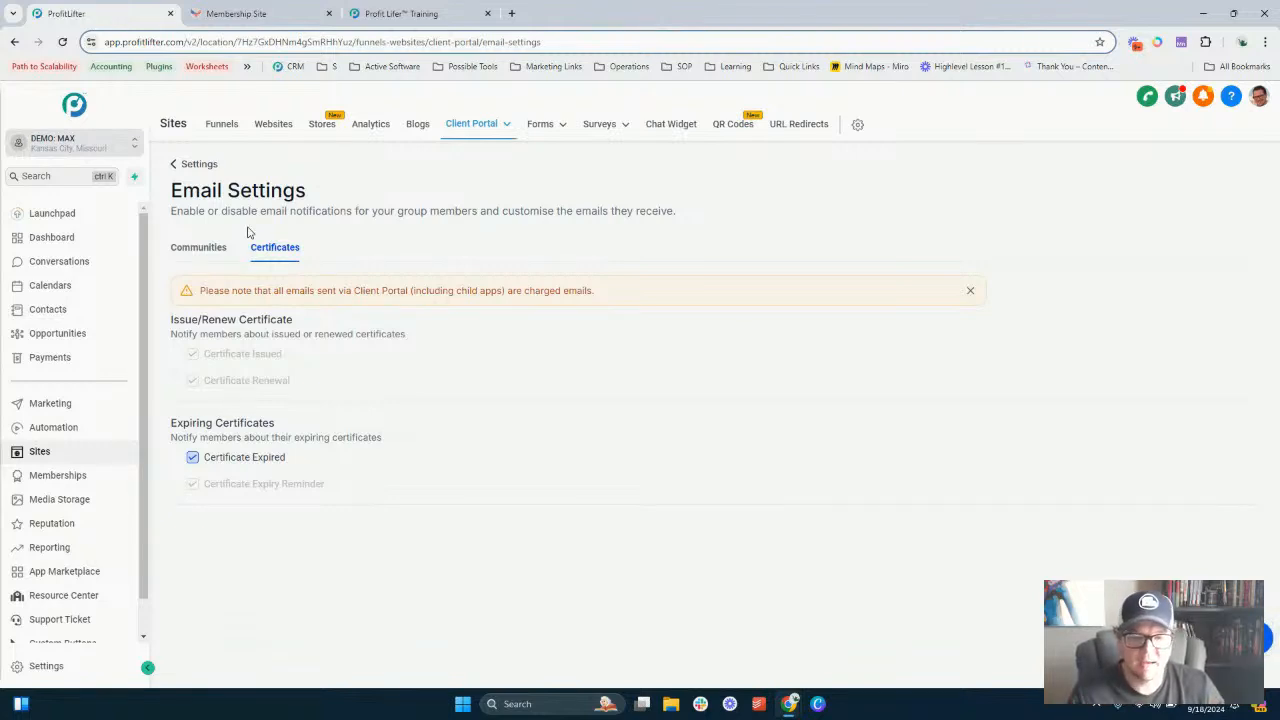
pyautogui.click(202, 252)
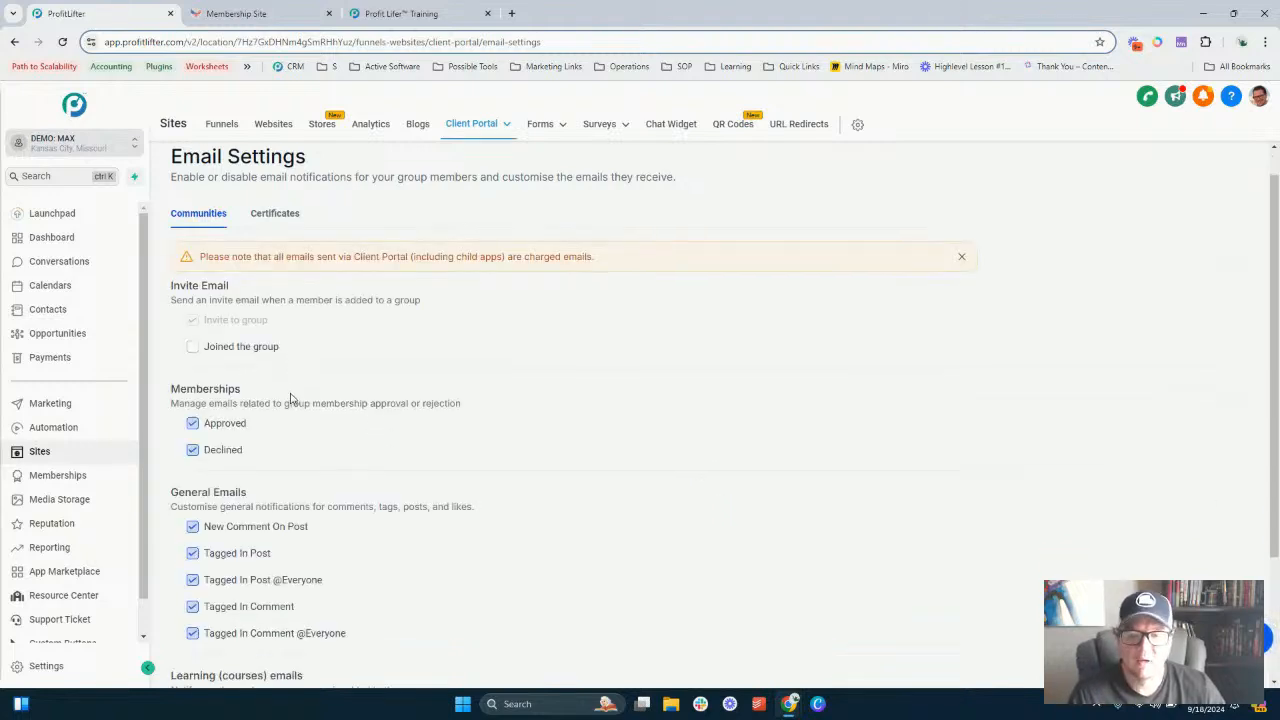
pyautogui.scroll(-2, 285, 415)
pyautogui.scroll(2, 320, 385)
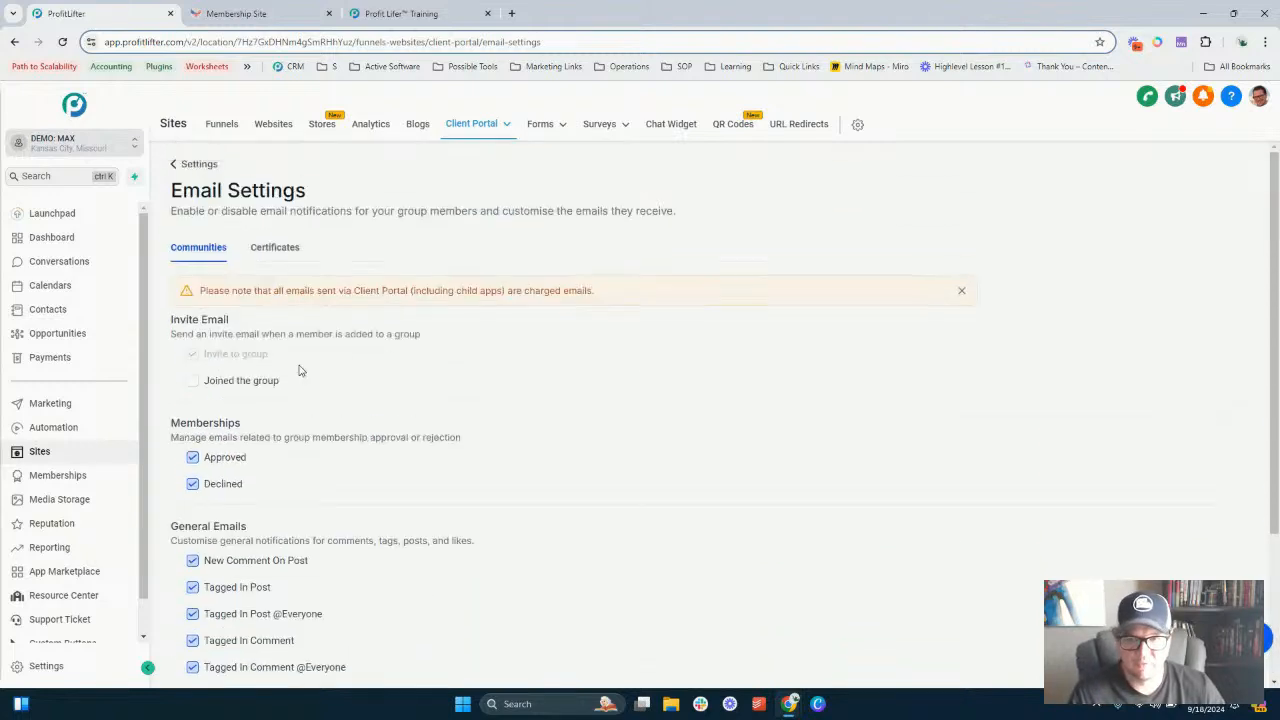
pyautogui.click(273, 248)
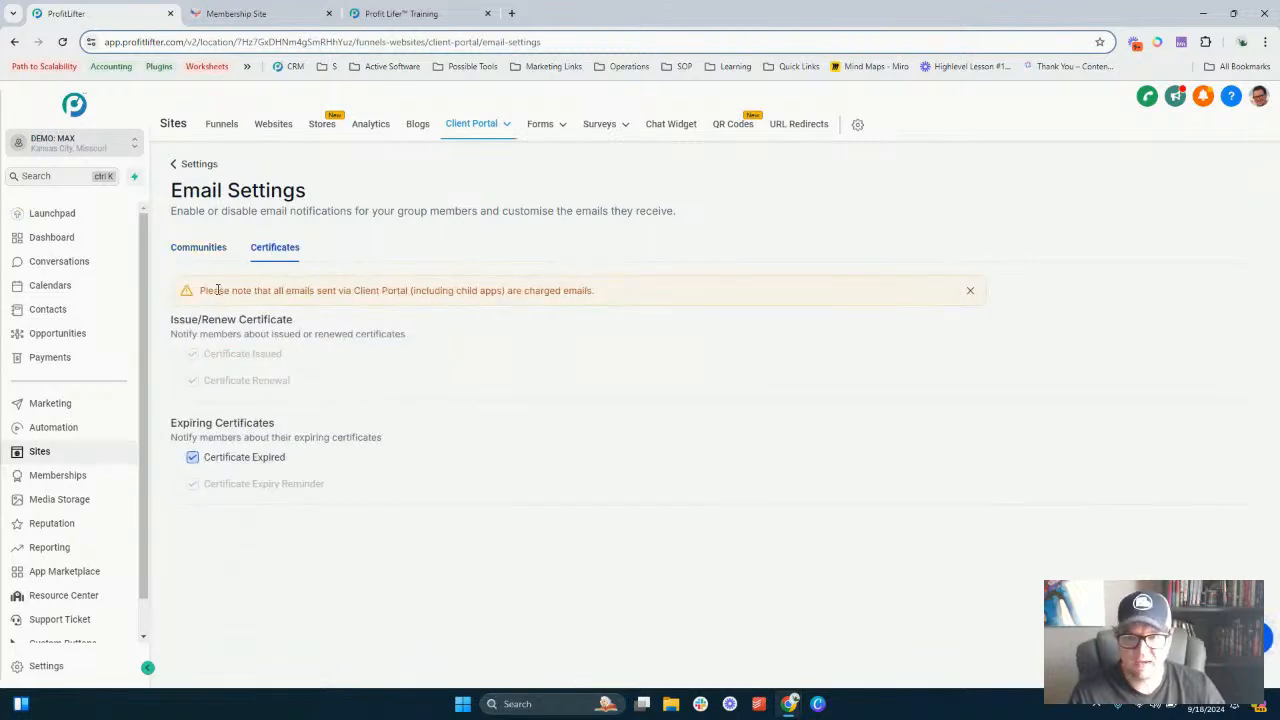
pyautogui.click(969, 290)
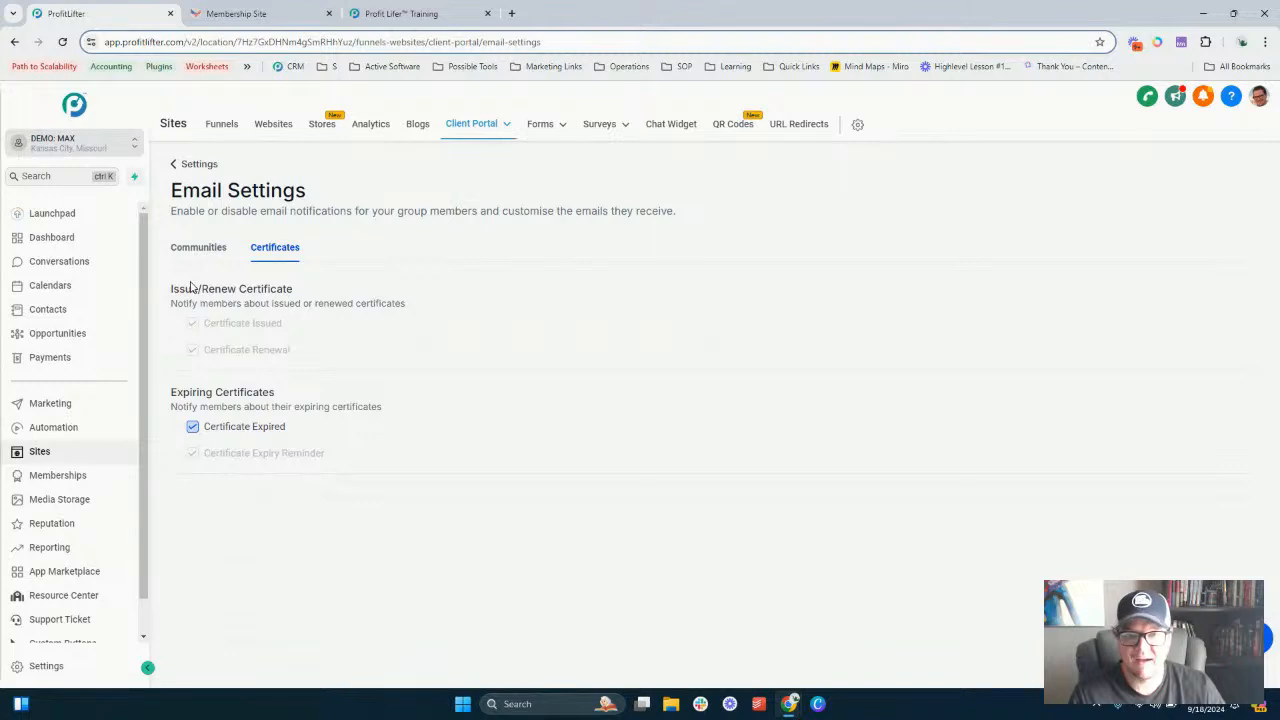
# - Go to Memberships courses and create a product from scratch using the Sprint Course template, named Sprint Course
pyautogui.click(200, 165)
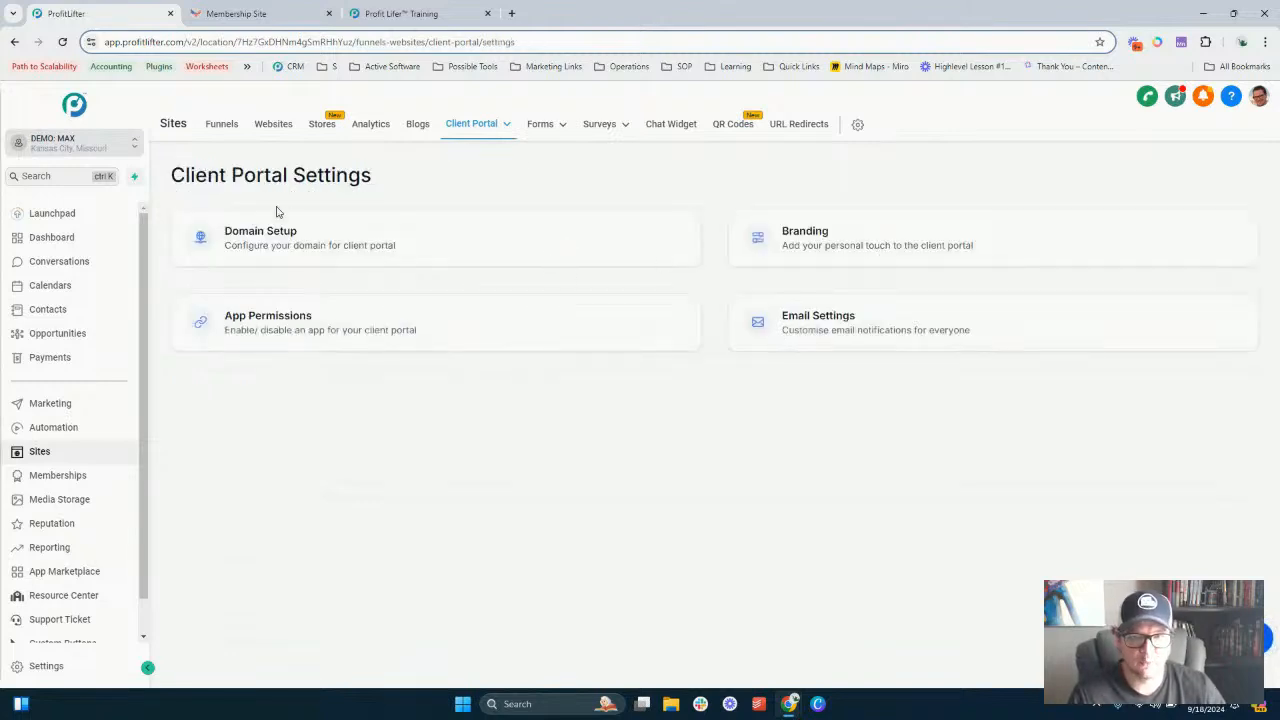
pyautogui.click(474, 124)
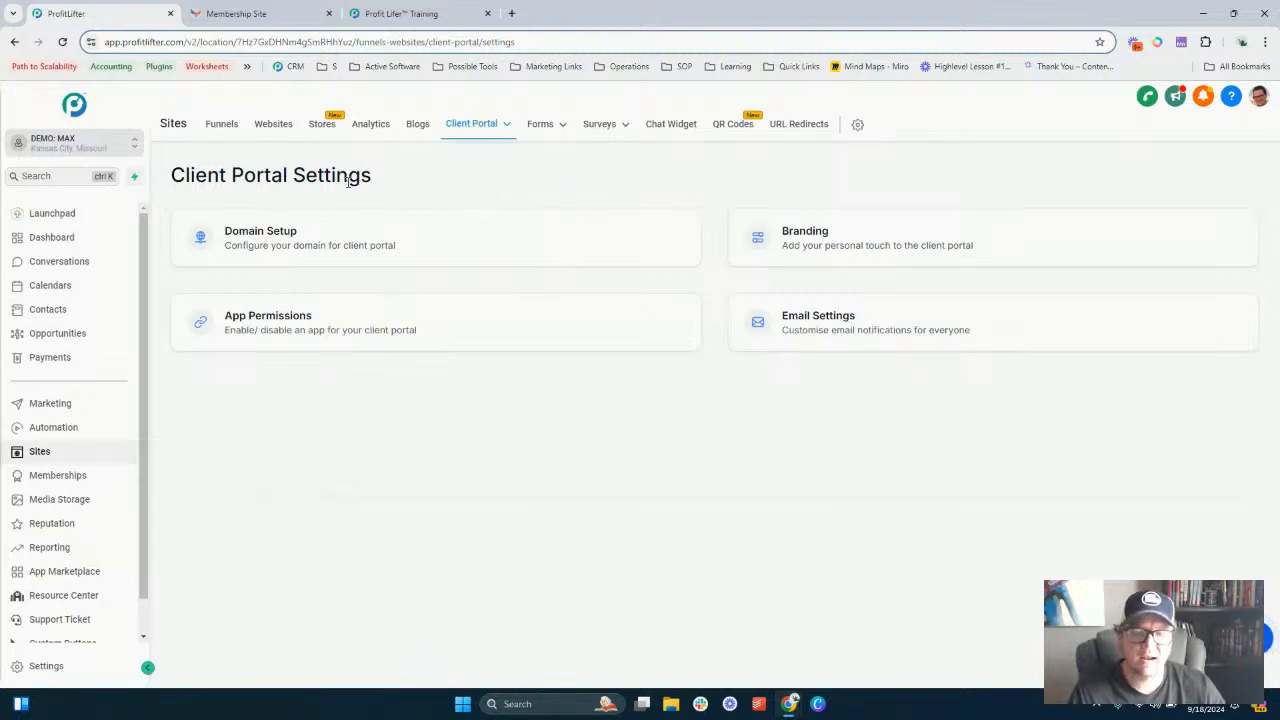
pyautogui.click(72, 473)
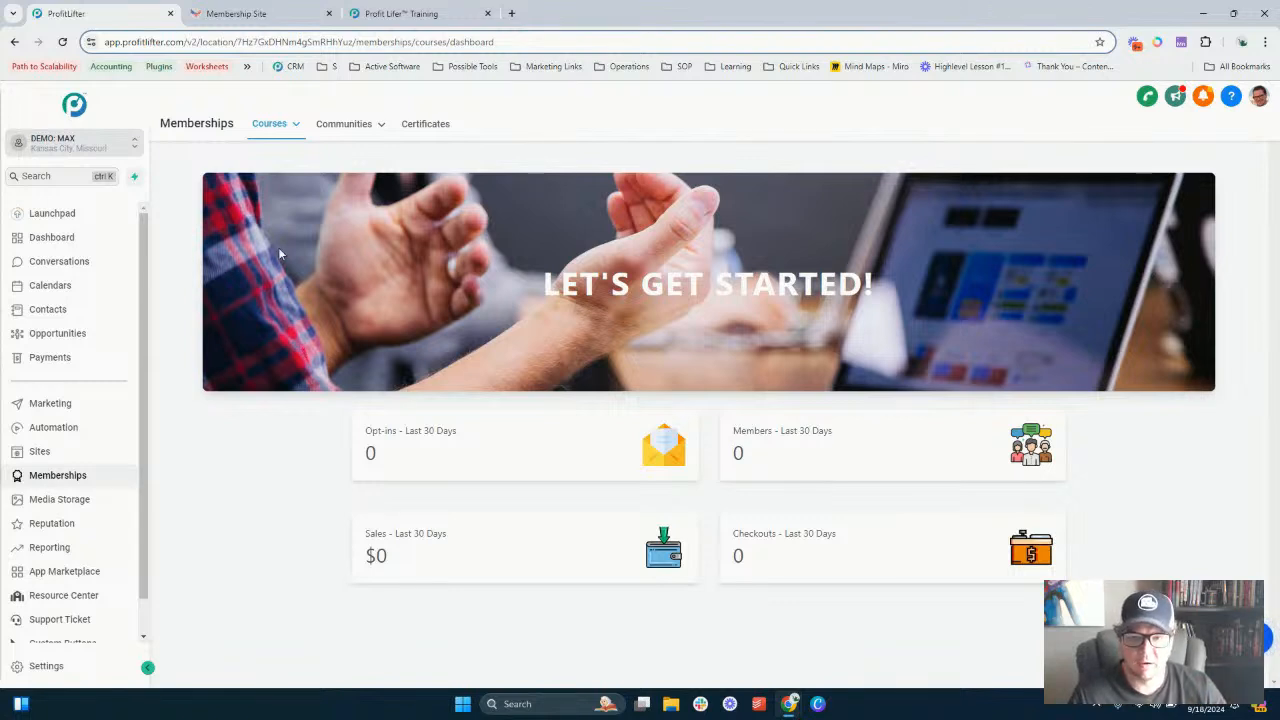
pyautogui.moveTo(272, 124)
pyautogui.click(266, 178)
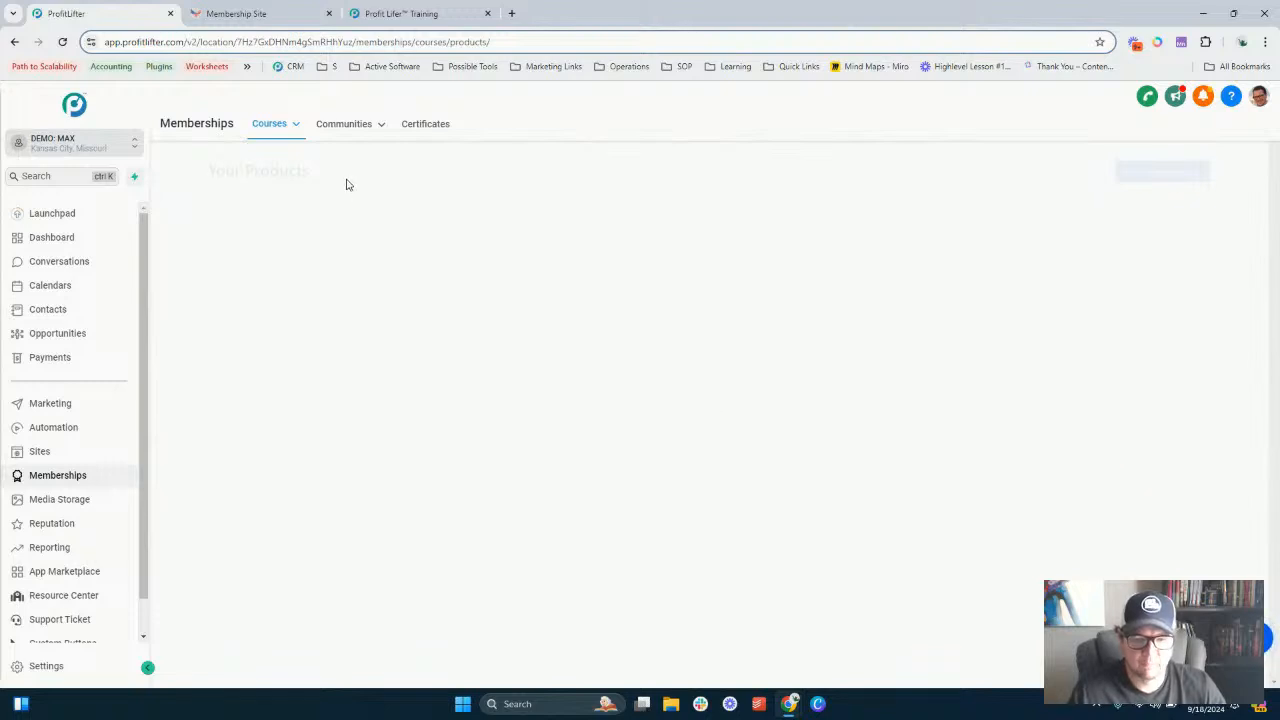
pyautogui.click(283, 128)
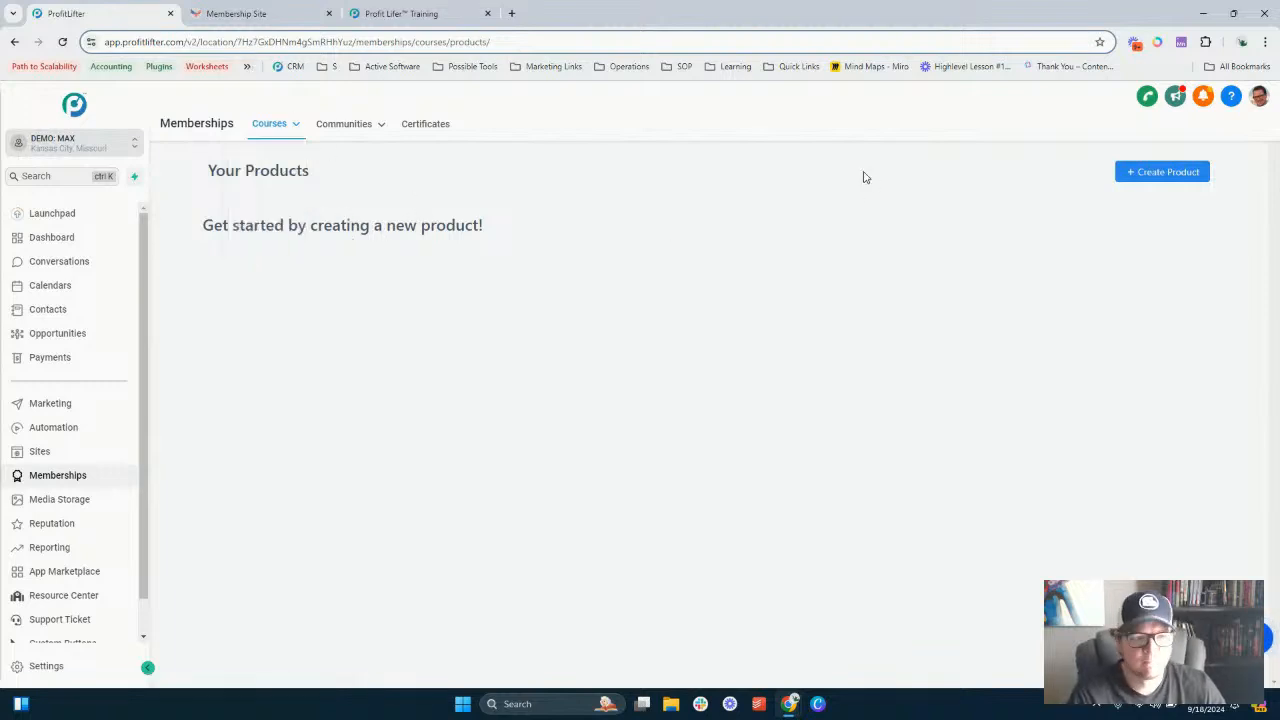
pyautogui.click(1152, 172)
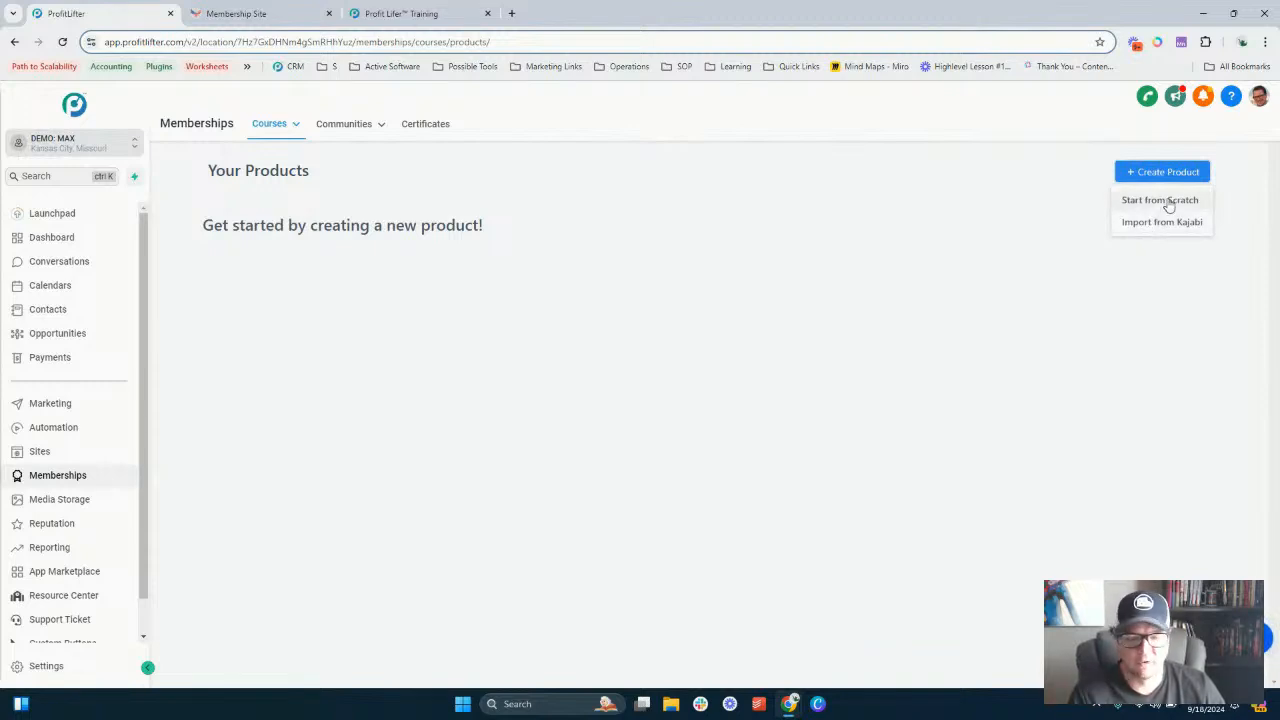
pyautogui.click(1167, 201)
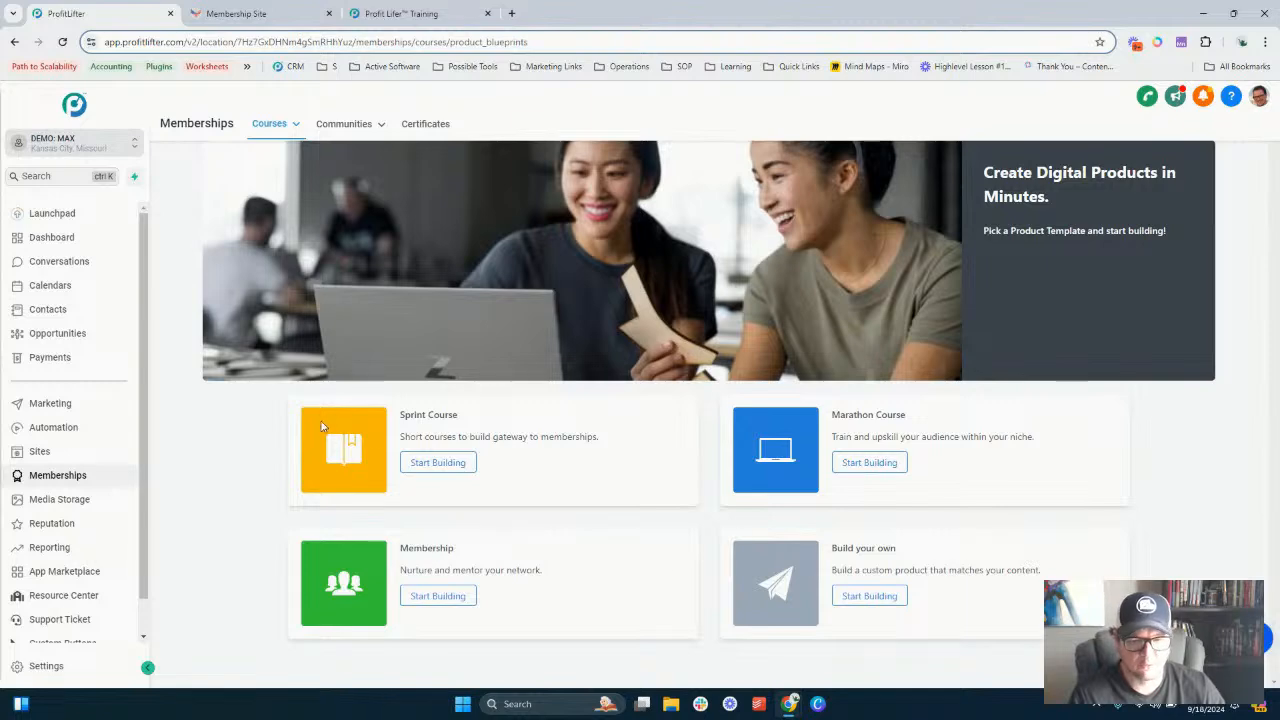
pyautogui.click(440, 463)
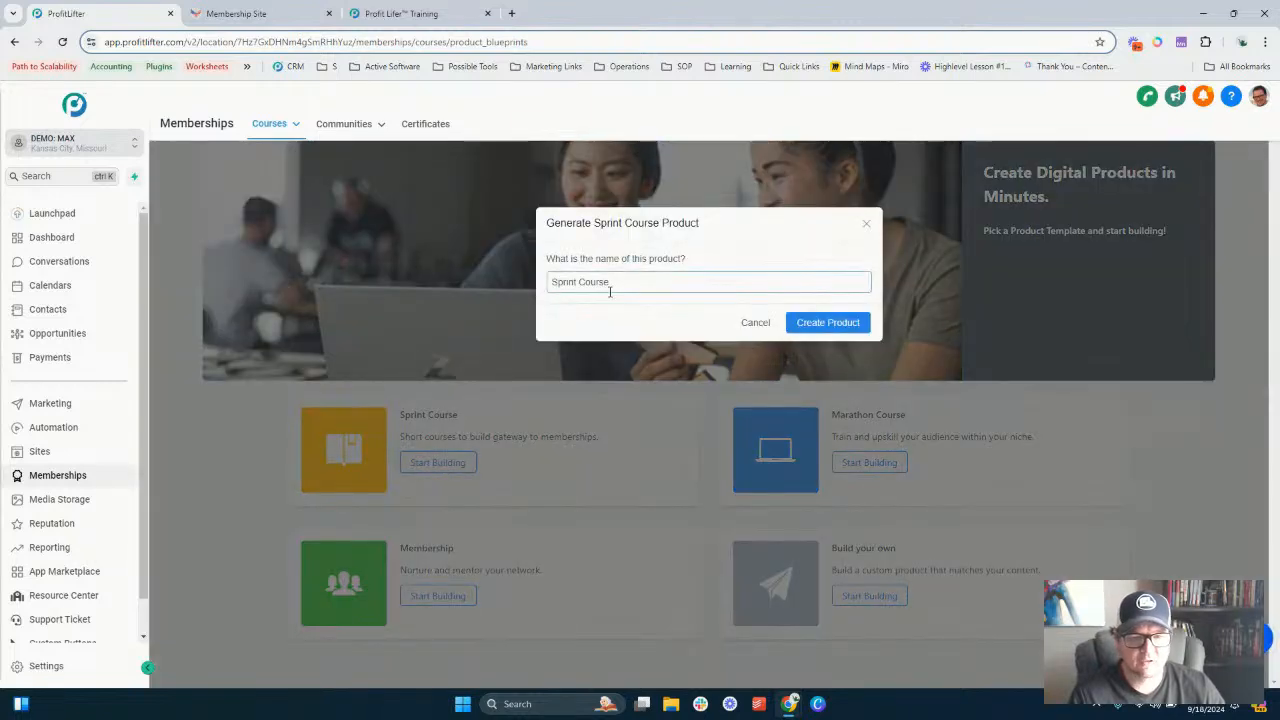
pyautogui.click(847, 323)
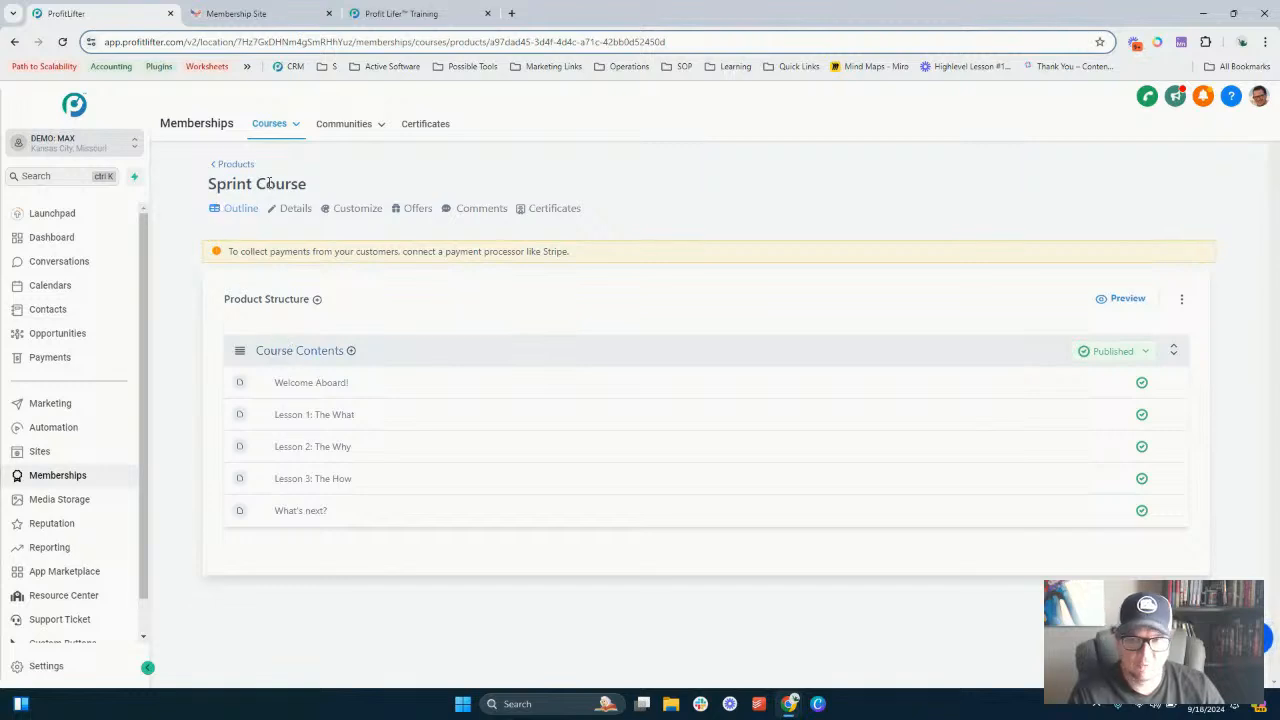
# - Create another product from scratch using the Marathon Course template, named Marathon Course
pyautogui.click(236, 163)
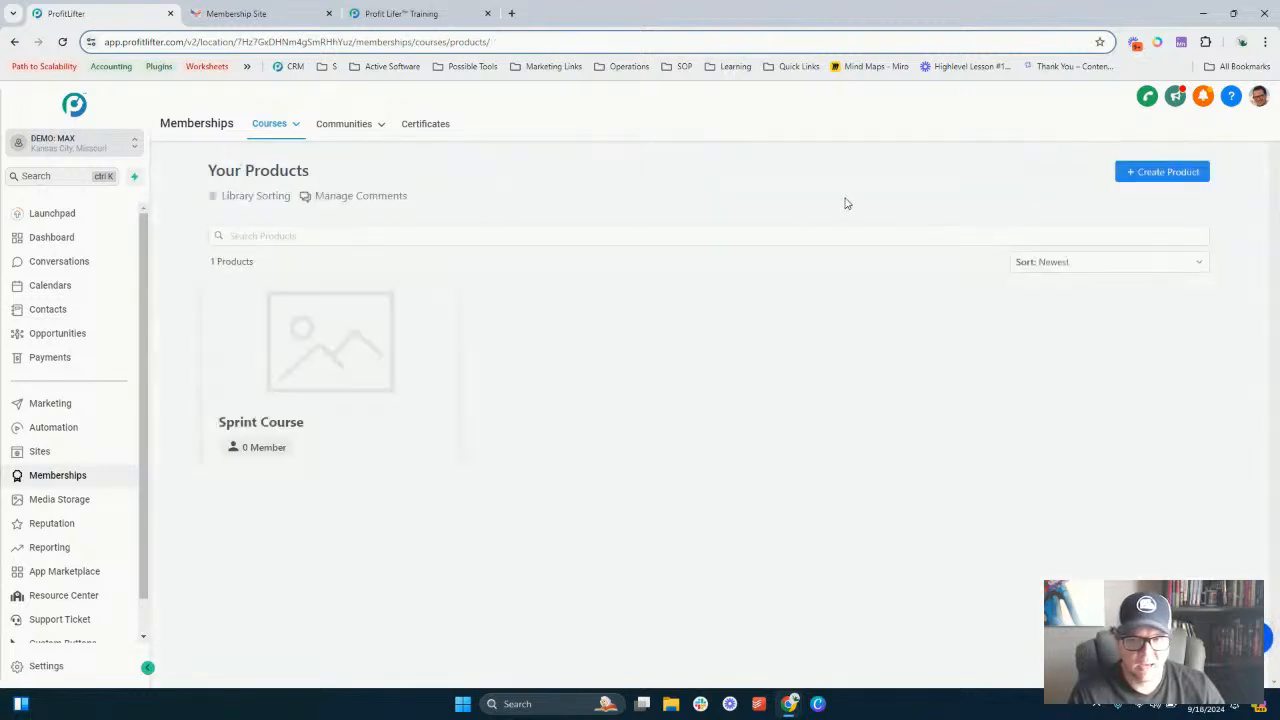
pyautogui.click(1166, 172)
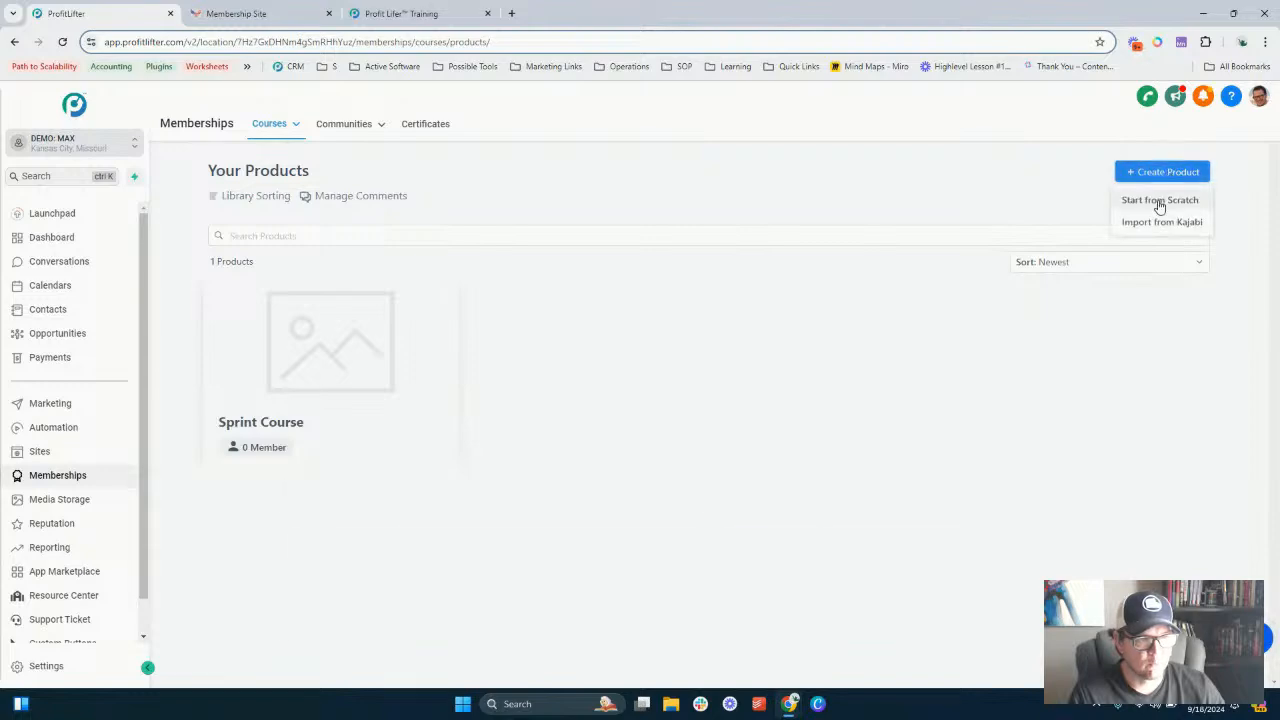
pyautogui.click(1156, 199)
pyautogui.click(878, 465)
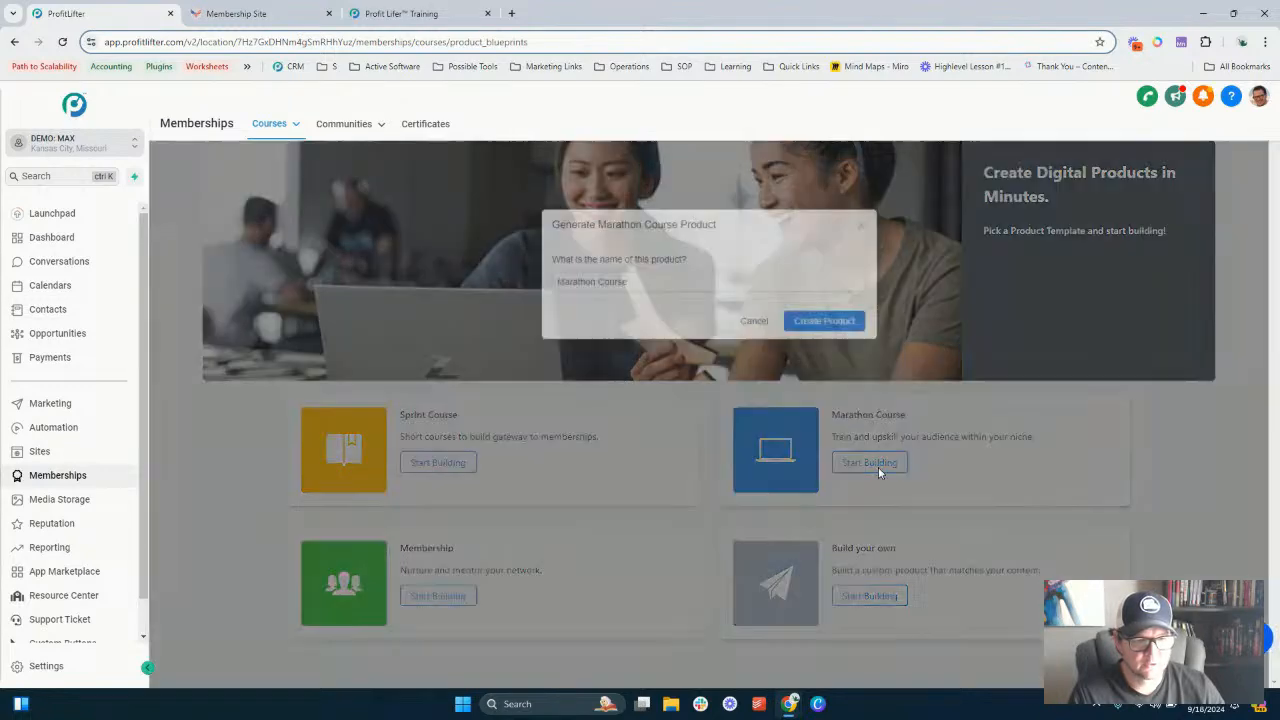
pyautogui.click(828, 323)
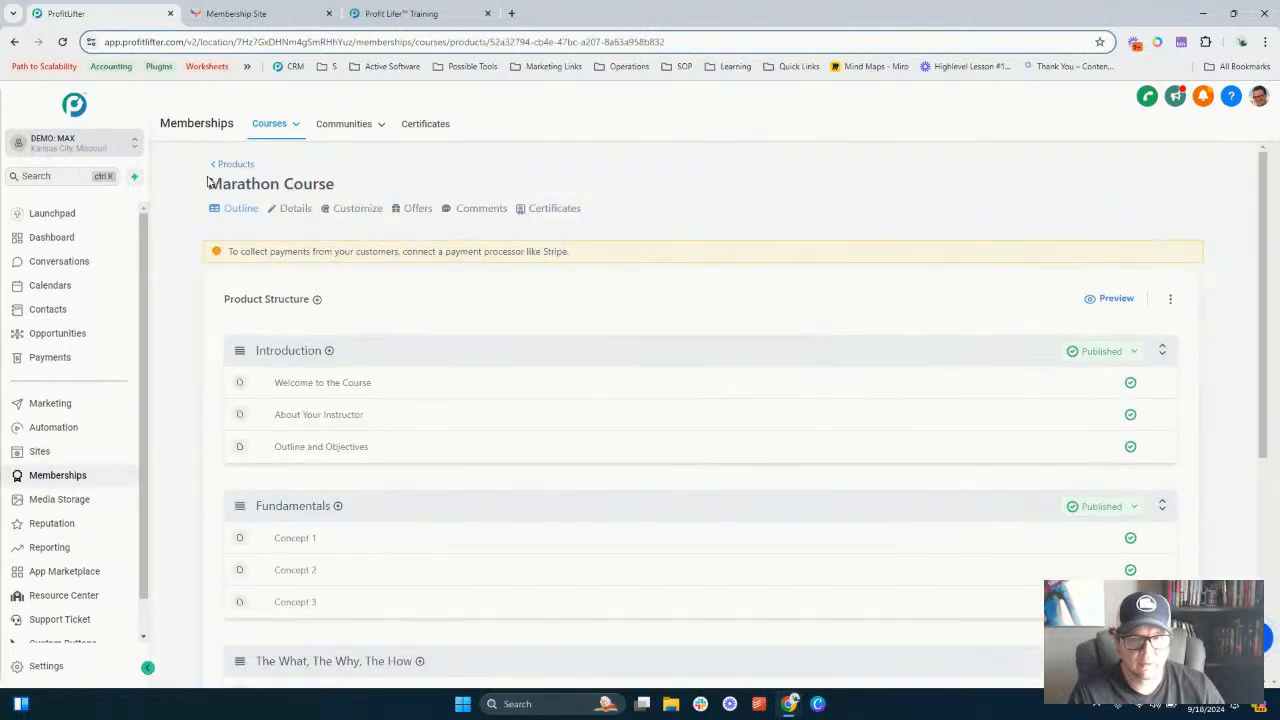
# - Create a product from the Membership template named Membership and review its outline
pyautogui.click(232, 164)
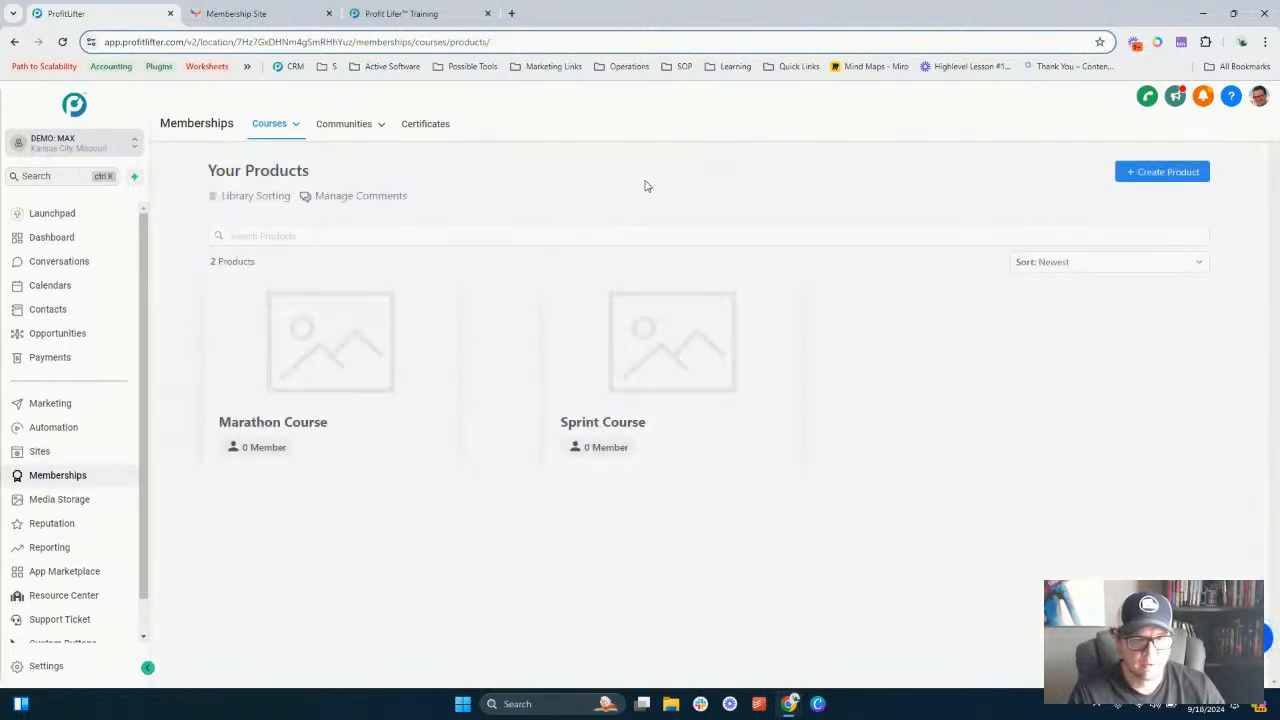
pyautogui.click(1157, 182)
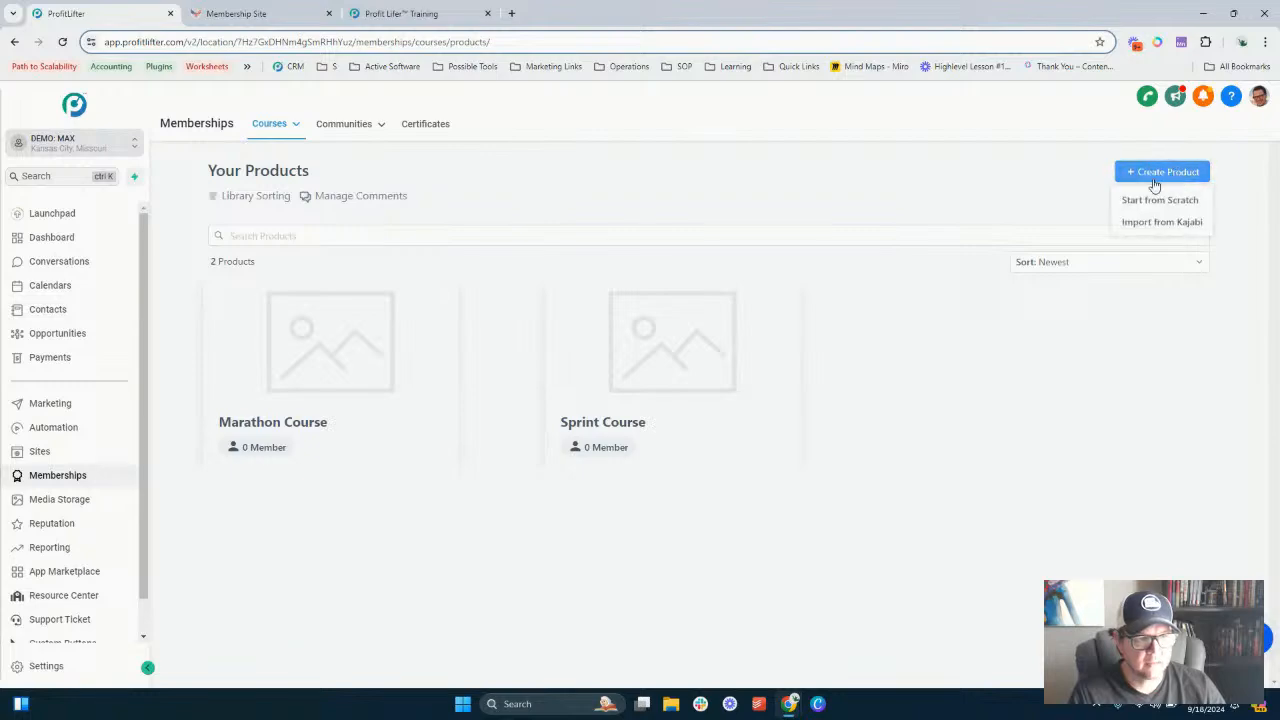
pyautogui.click(1172, 200)
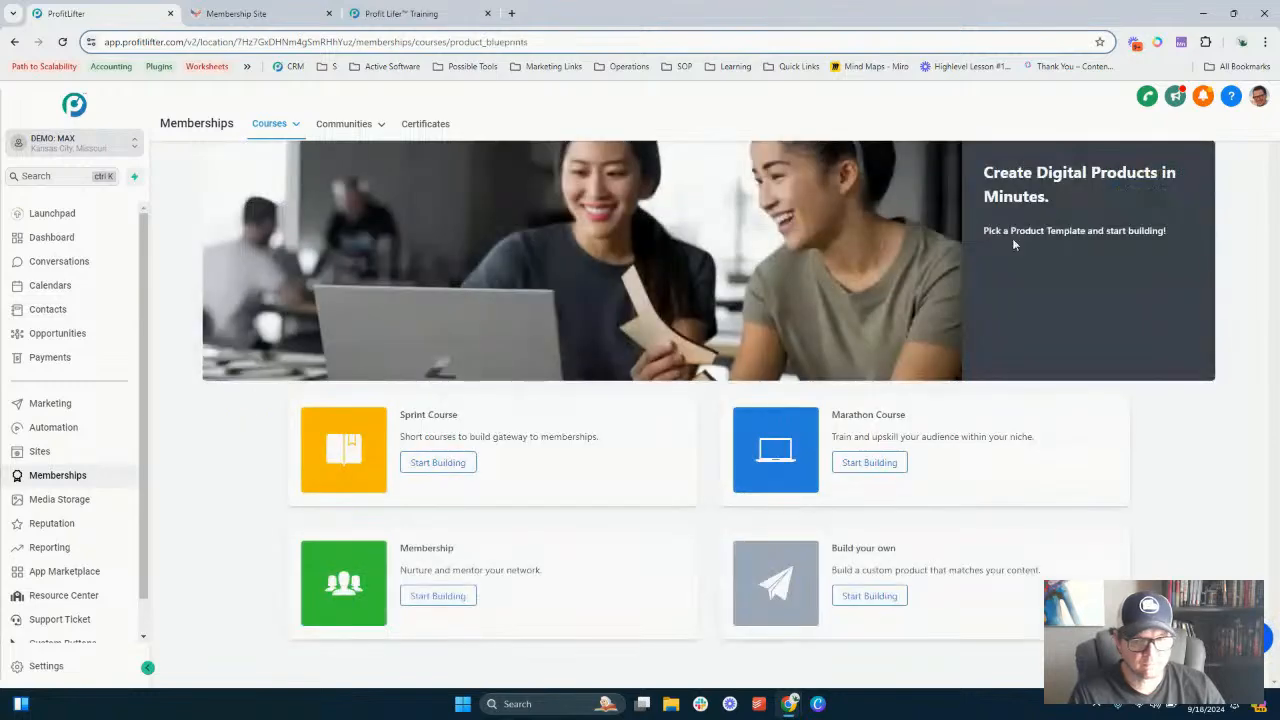
pyautogui.click(432, 595)
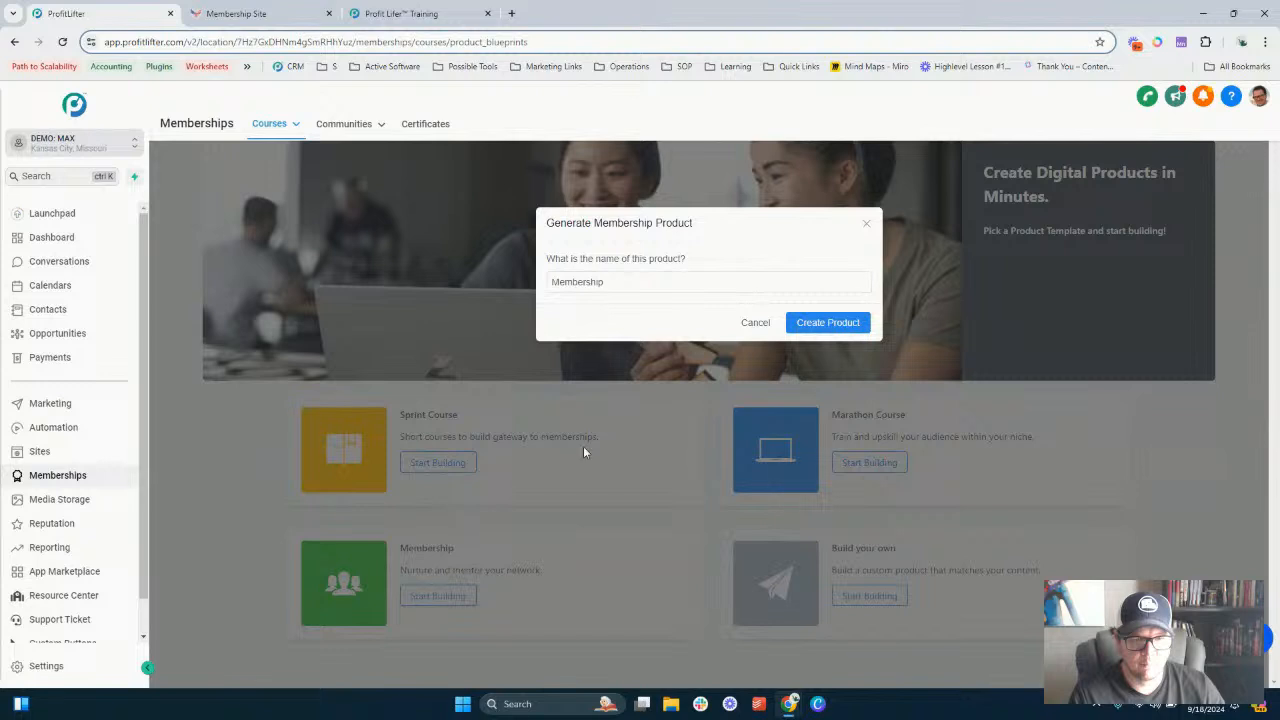
pyautogui.click(836, 323)
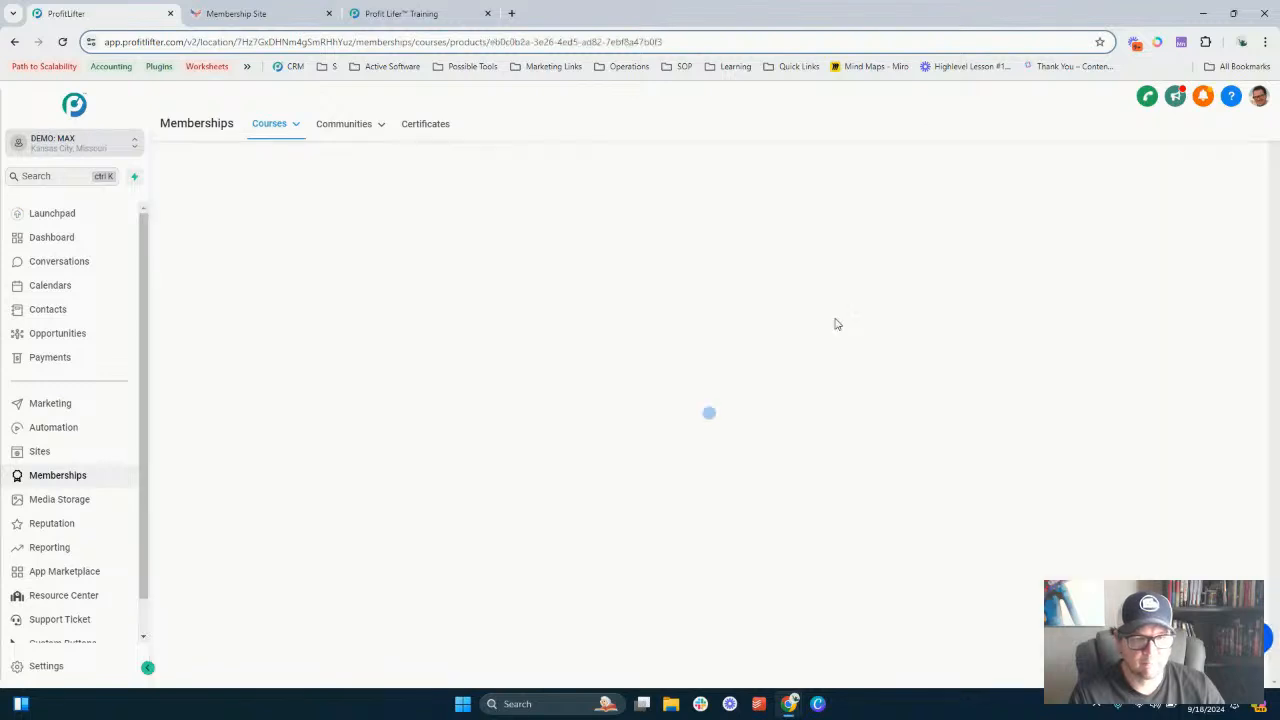
pyautogui.scroll(-2, 530, 308)
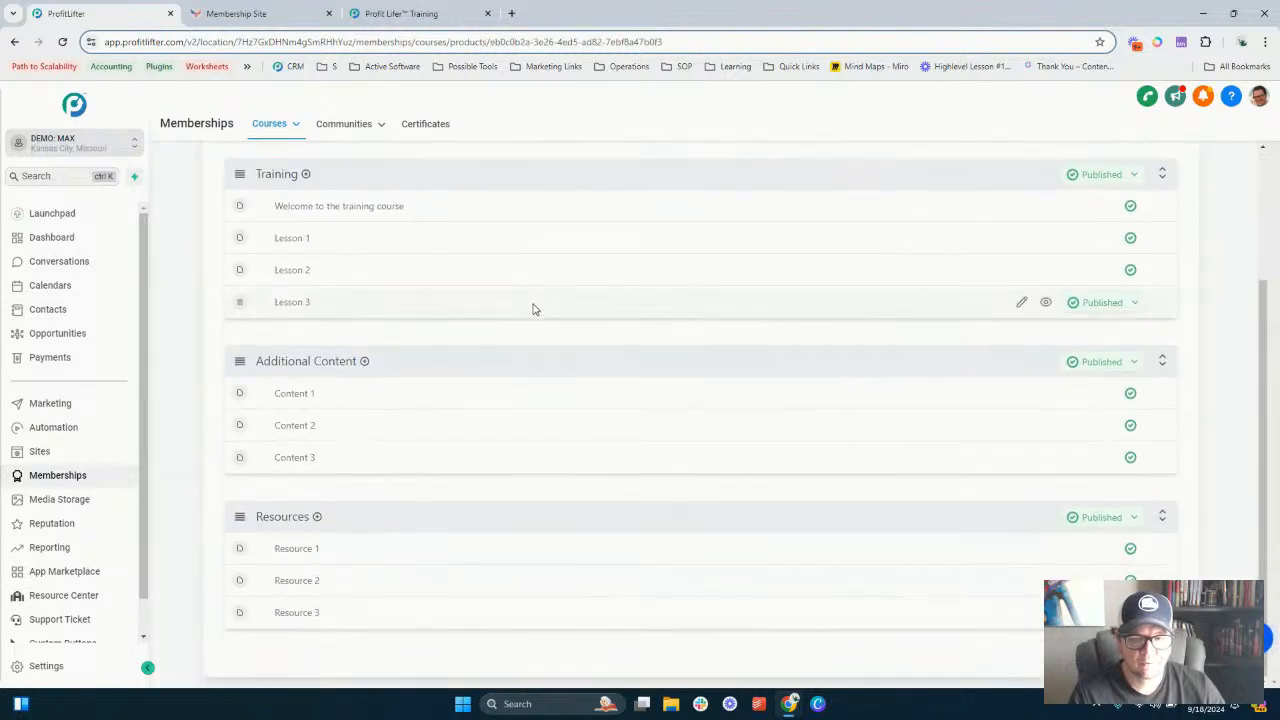
pyautogui.scroll(2, 455, 395)
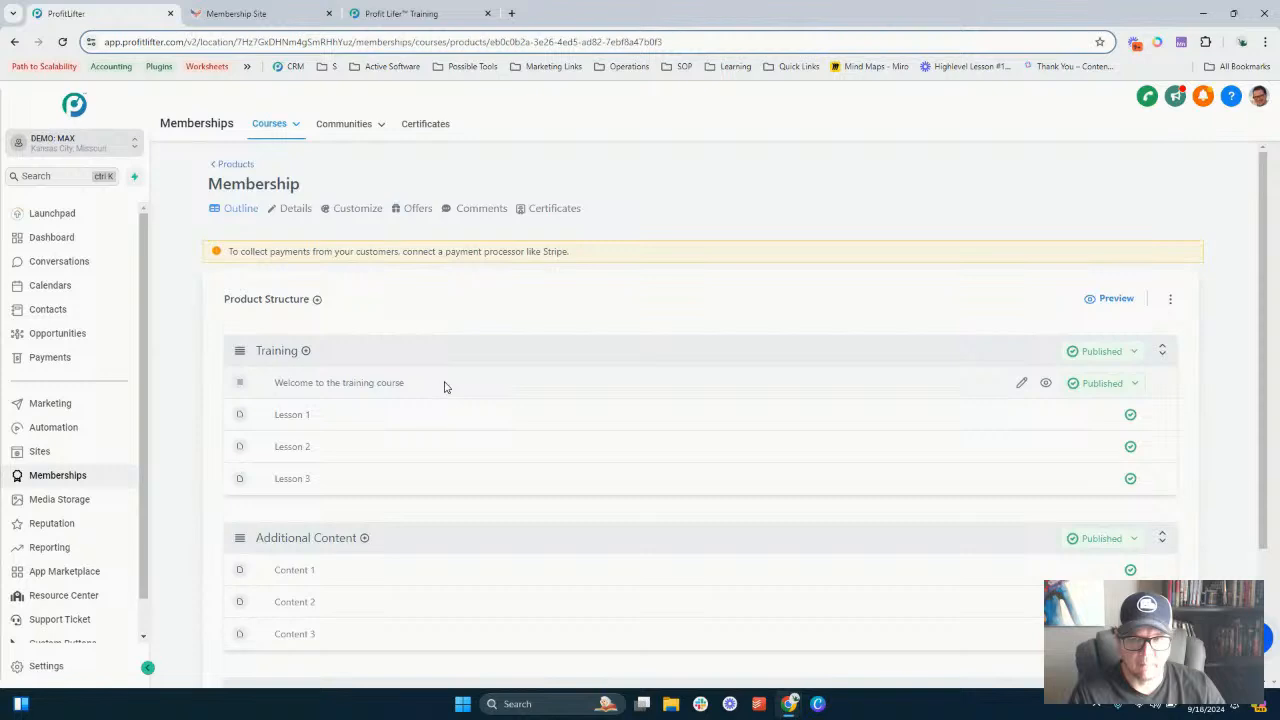
pyautogui.click(236, 164)
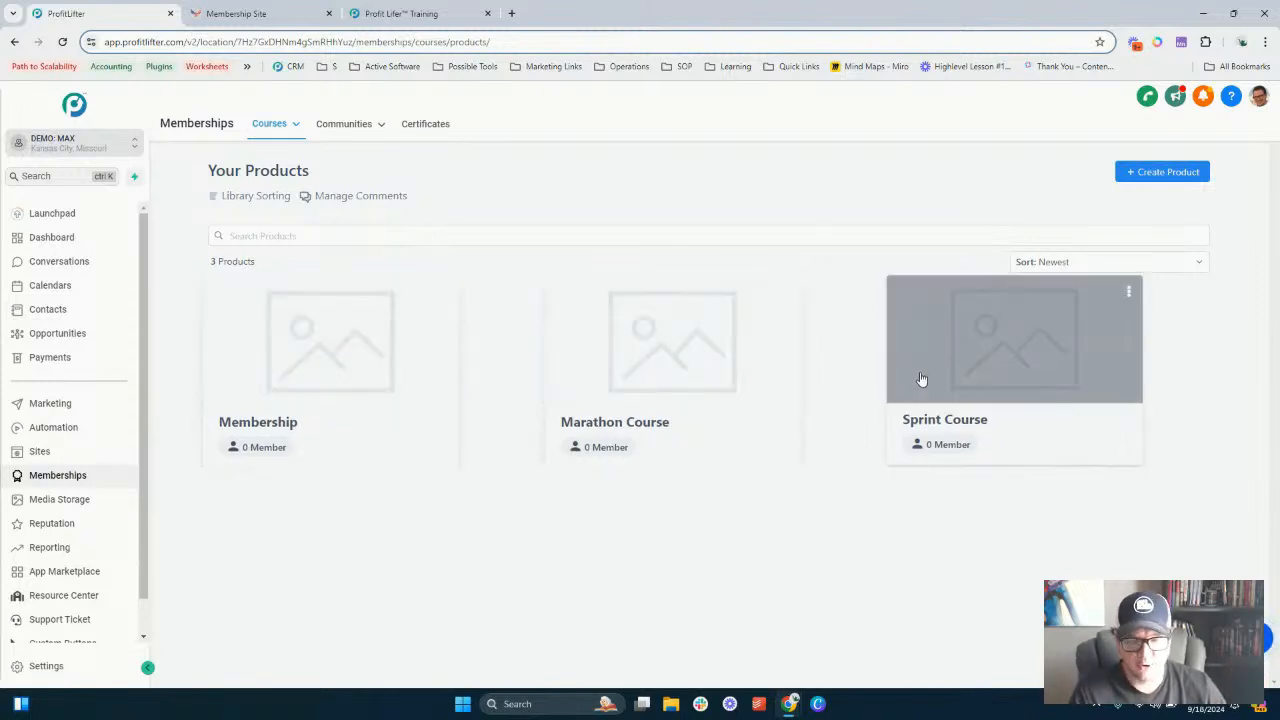
# - Open the Sprint Course product and switch to the Profit Lifter Training member site tab
pyautogui.click(977, 420)
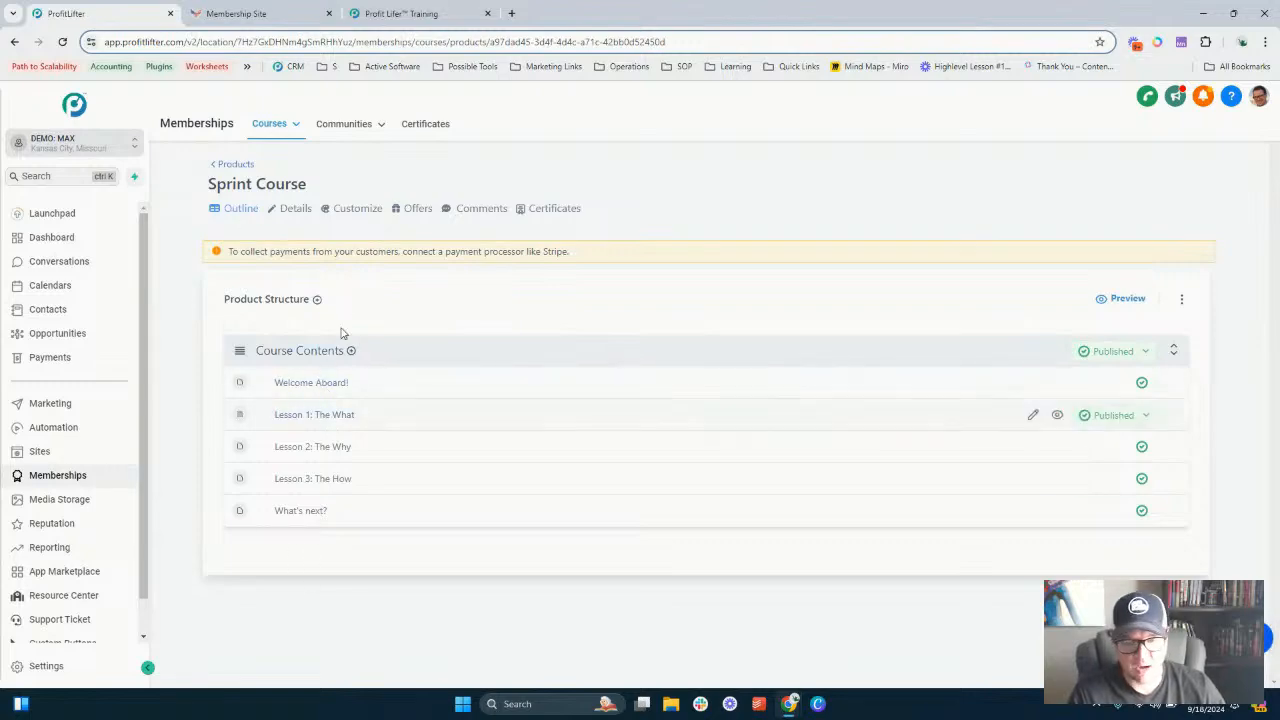
pyautogui.click(438, 10)
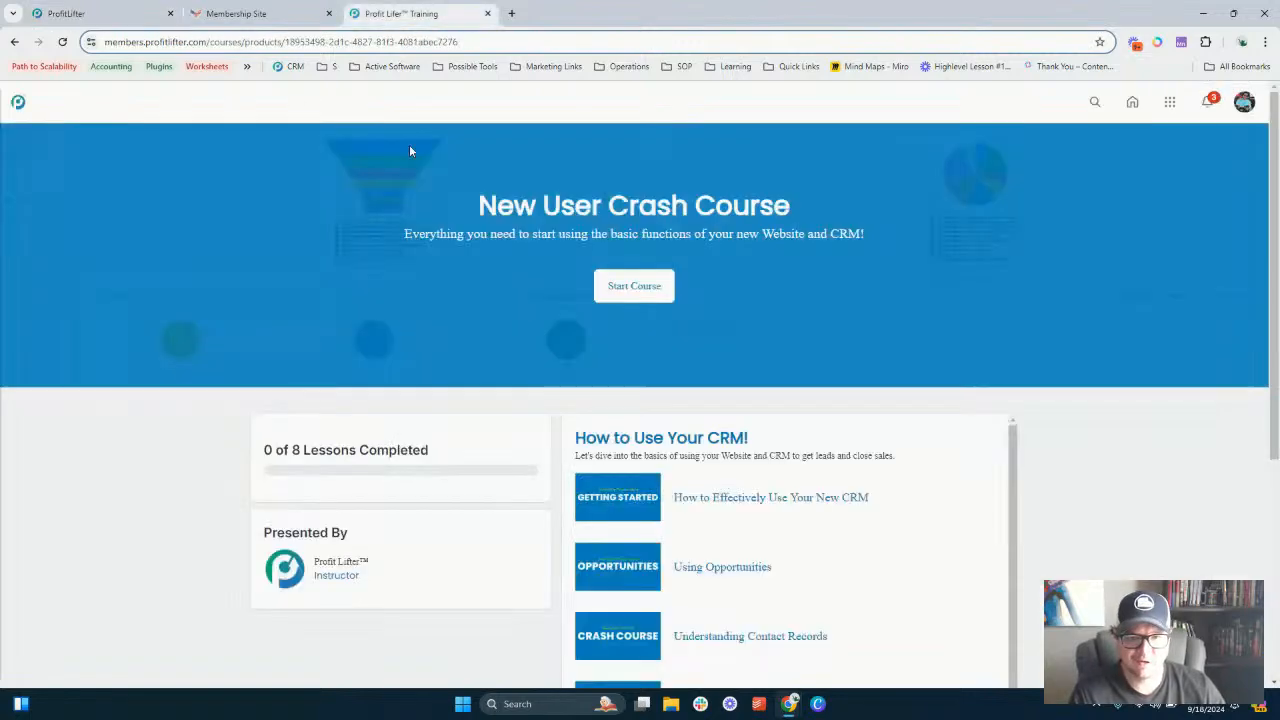
# - Scroll through the New User Crash Course page on the member site to review its lessons
pyautogui.scroll(-3, 502, 270)
pyautogui.scroll(-1, 640, 440)
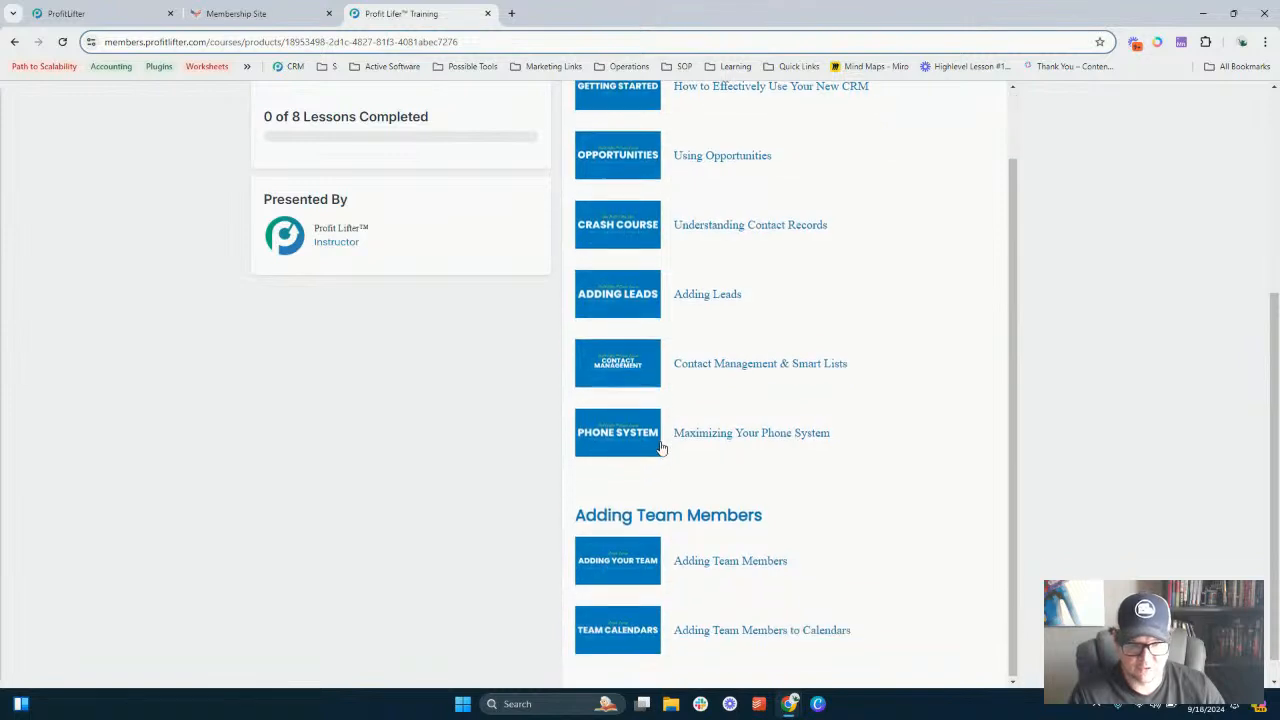
pyautogui.scroll(1, 655, 465)
pyautogui.scroll(4, 520, 205)
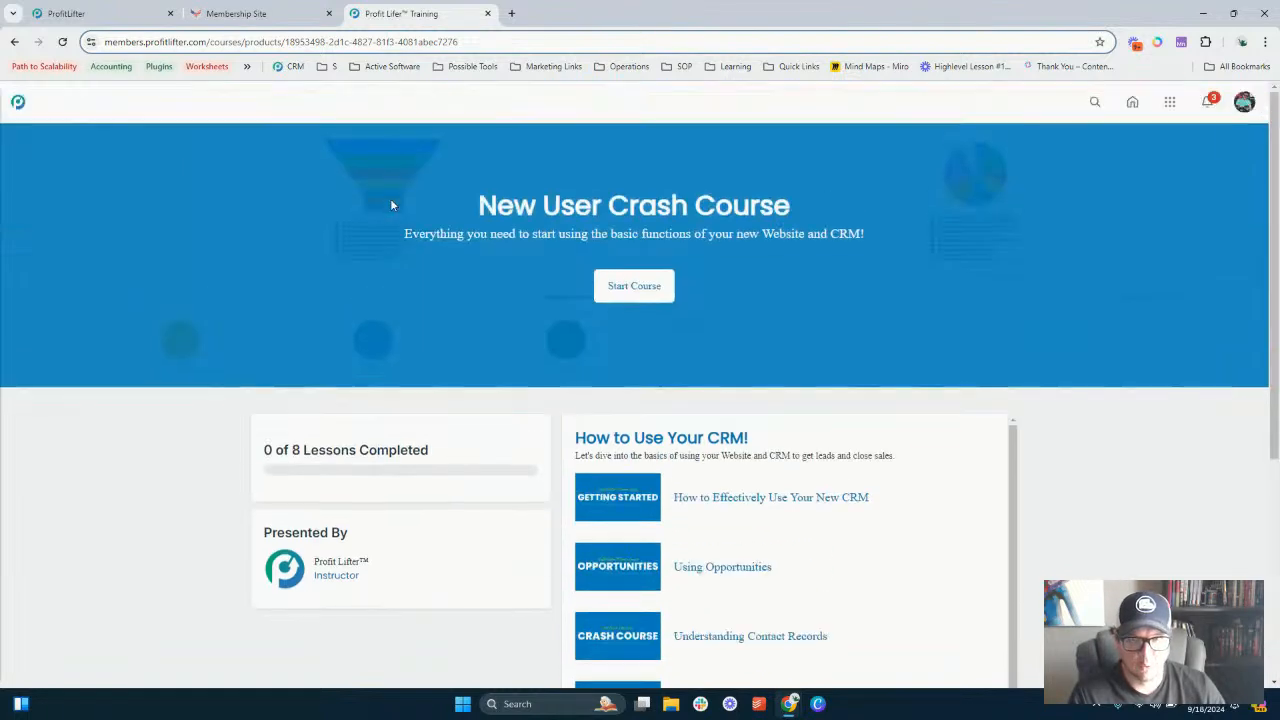
# - Move the Membership Site tab after the Profit Lifter Training tab and return to the admin tab
pyautogui.click(305, 12)
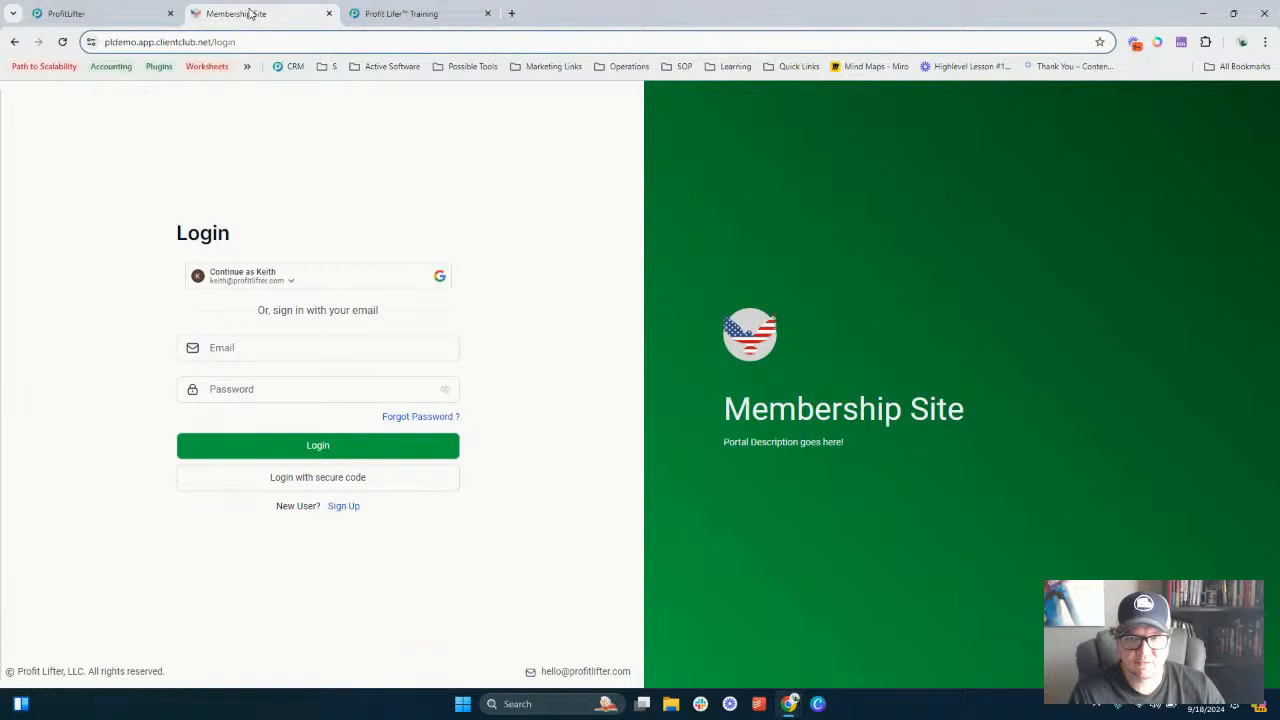
pyautogui.moveTo(252, 13); pyautogui.dragTo(400, 13)
pyautogui.click(95, 13)
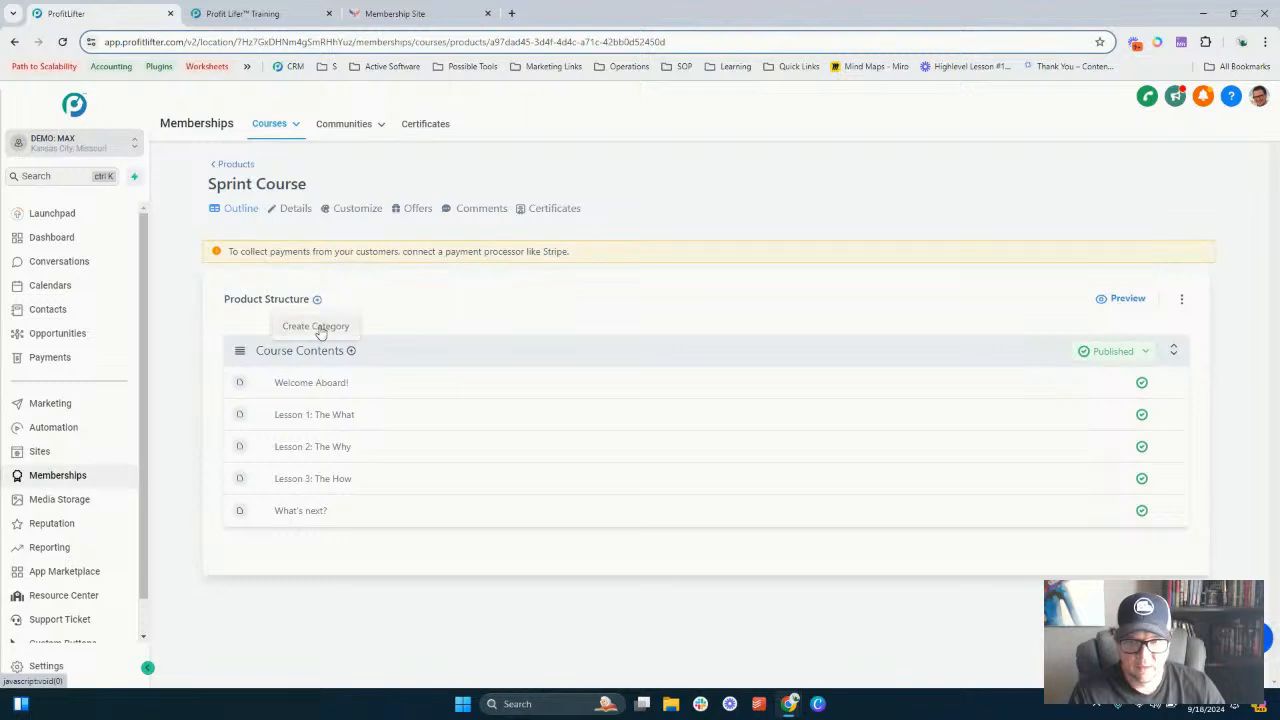
# - Create a category titled New Category in the Sprint Course product structure
pyautogui.click(318, 326)
pyautogui.click(578, 287)
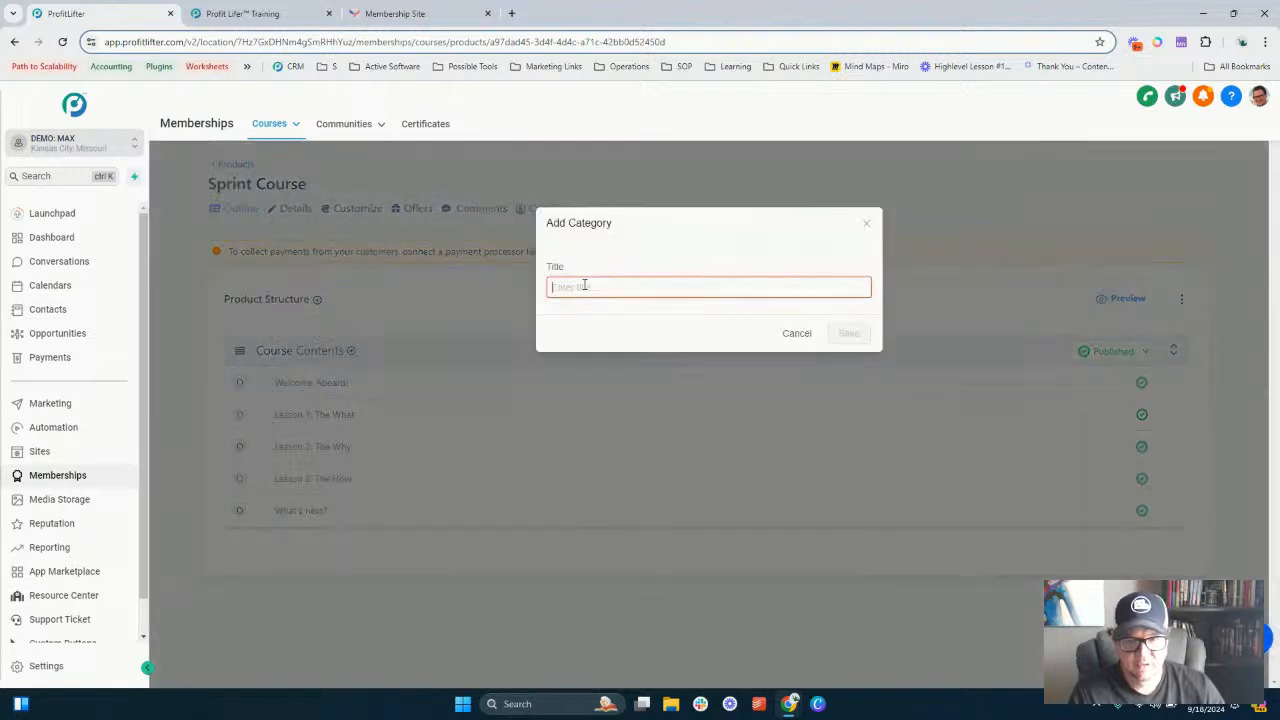
pyautogui.write('New Cate')
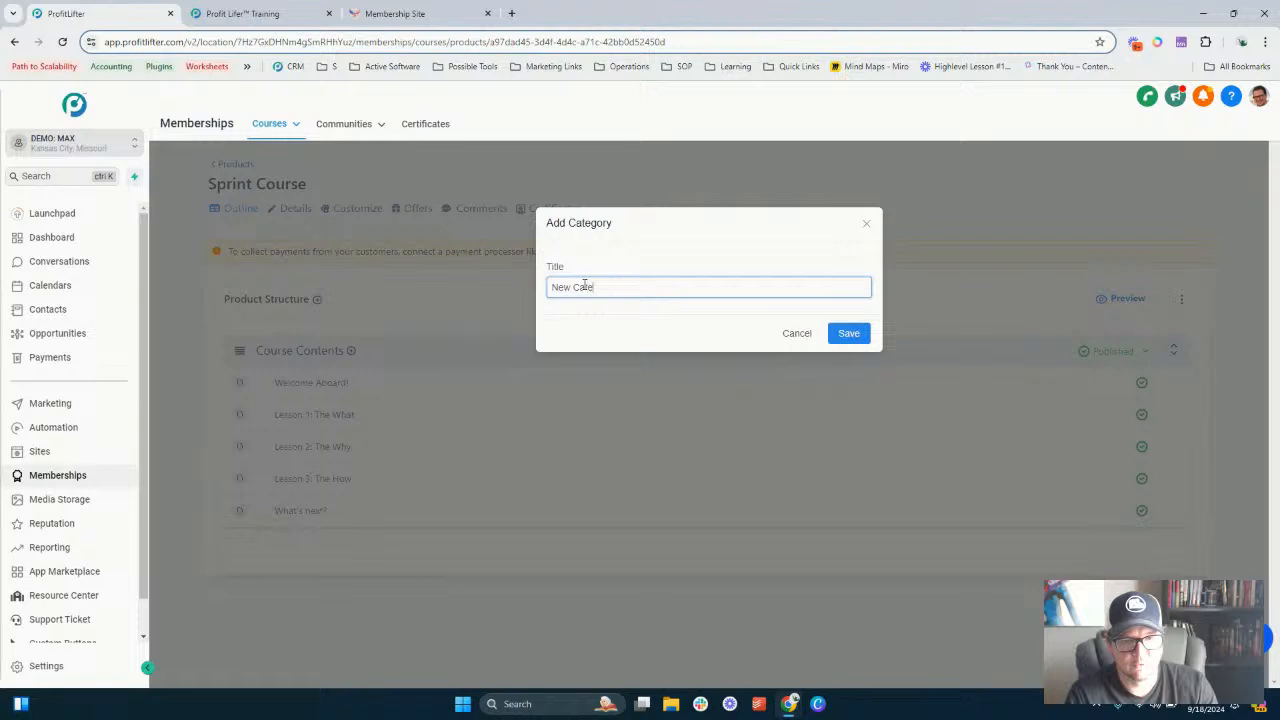
pyautogui.write('gory')
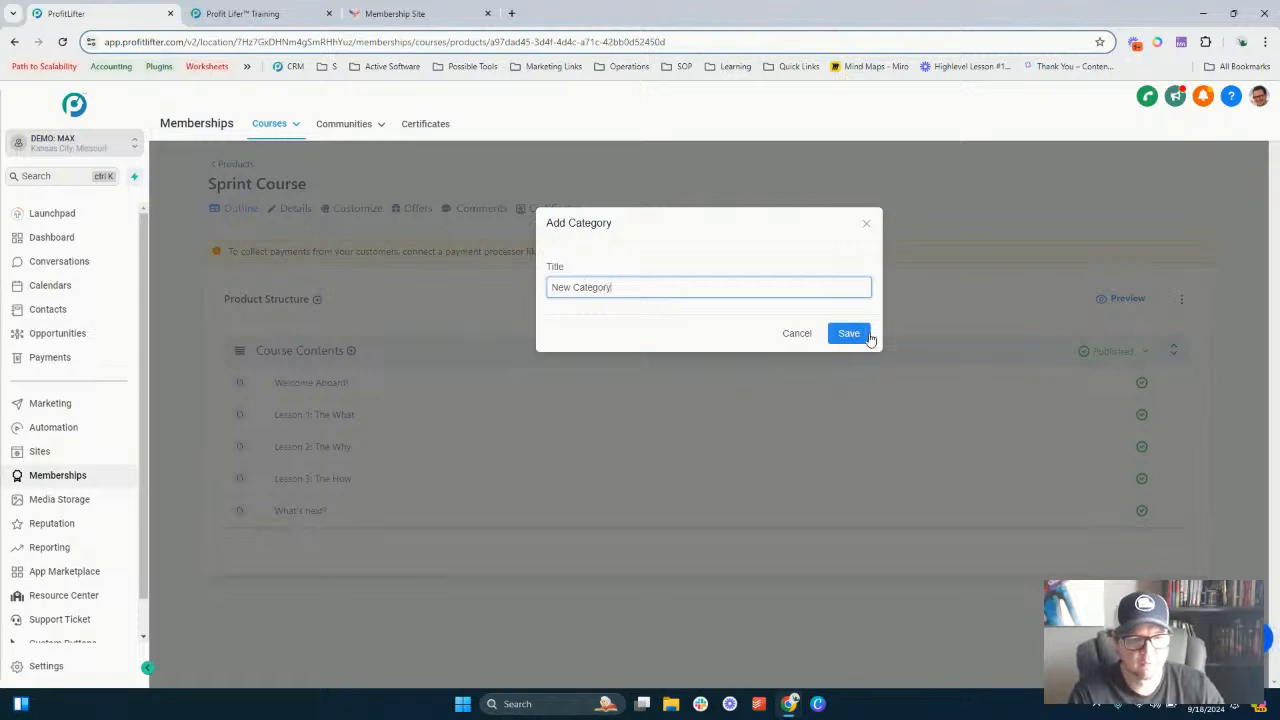
pyautogui.click(854, 338)
pyautogui.click(854, 338)
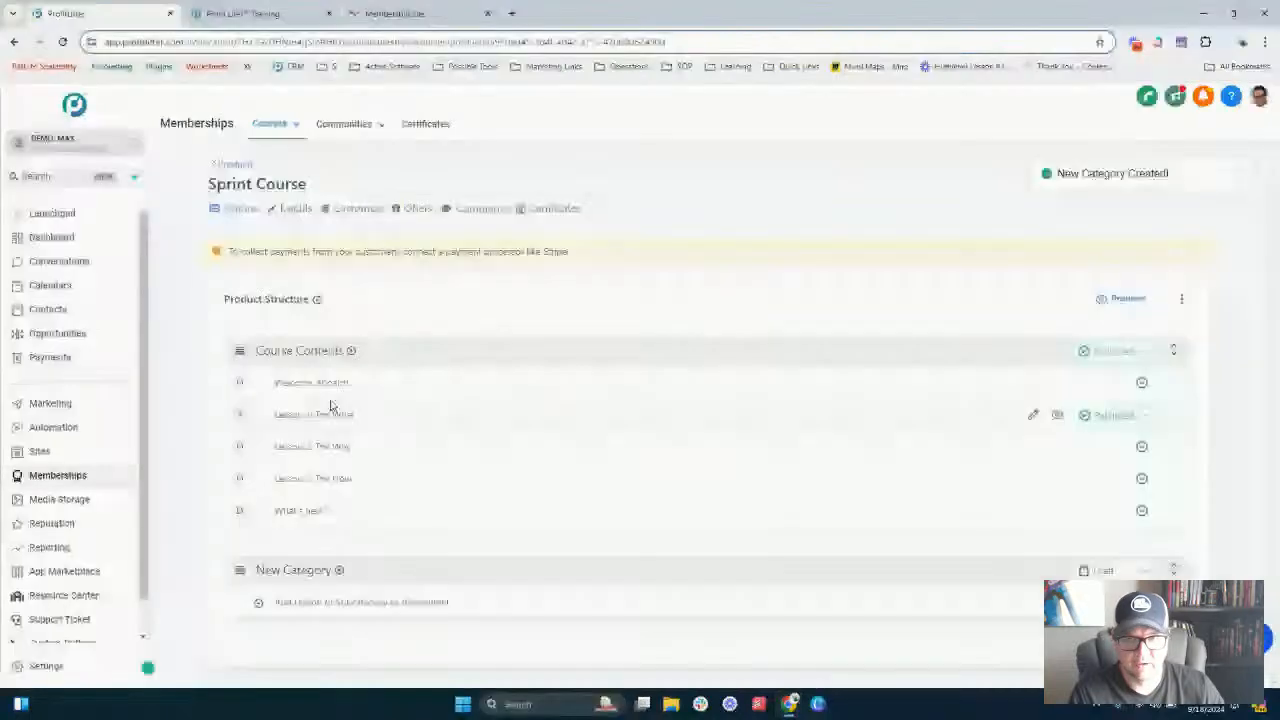
# - Review the lesson layout of the New User Crash Course on the member site
pyautogui.click(240, 13)
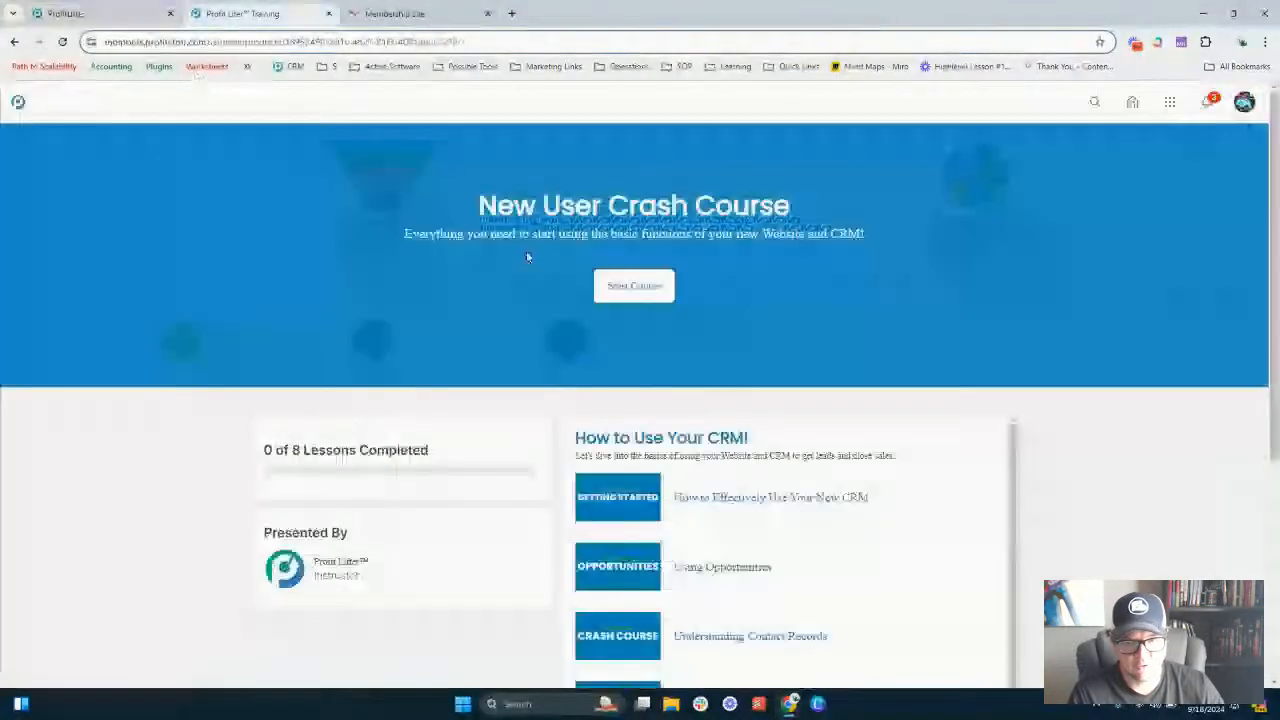
pyautogui.scroll(-1, 647, 305)
pyautogui.scroll(-1, 647, 305)
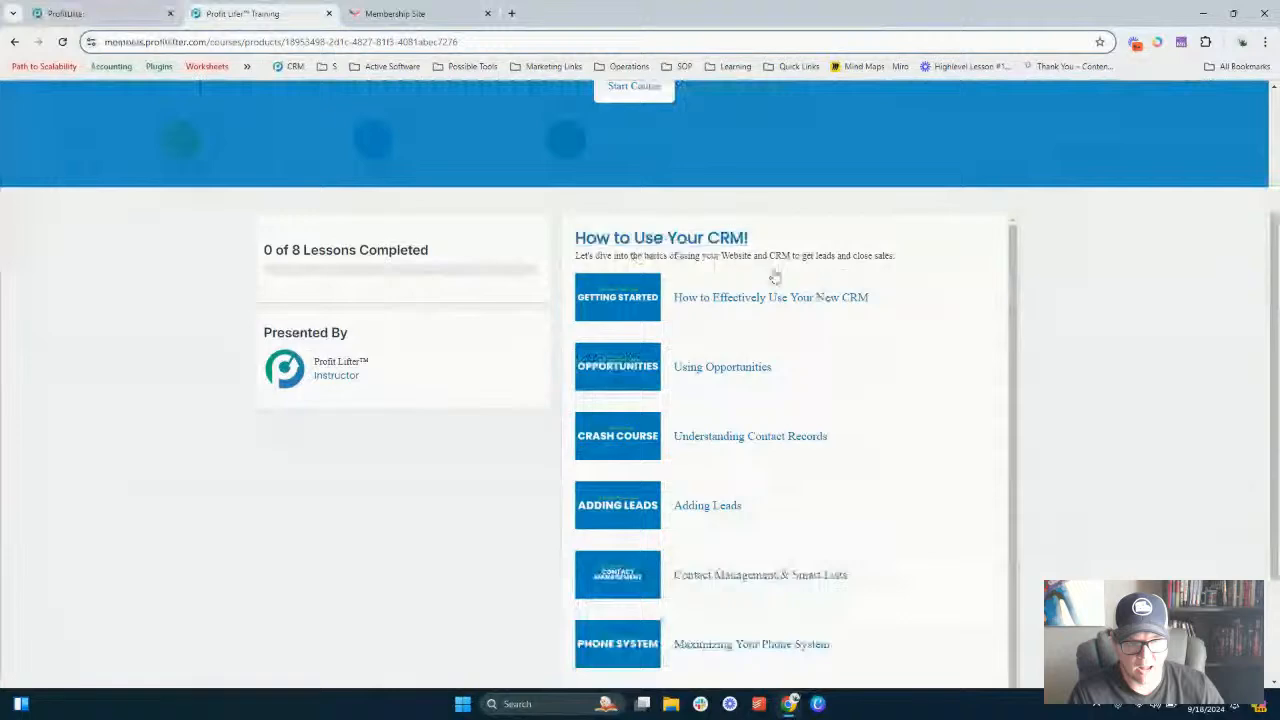
pyautogui.scroll(-1, 667, 319)
pyautogui.scroll(-2, 667, 319)
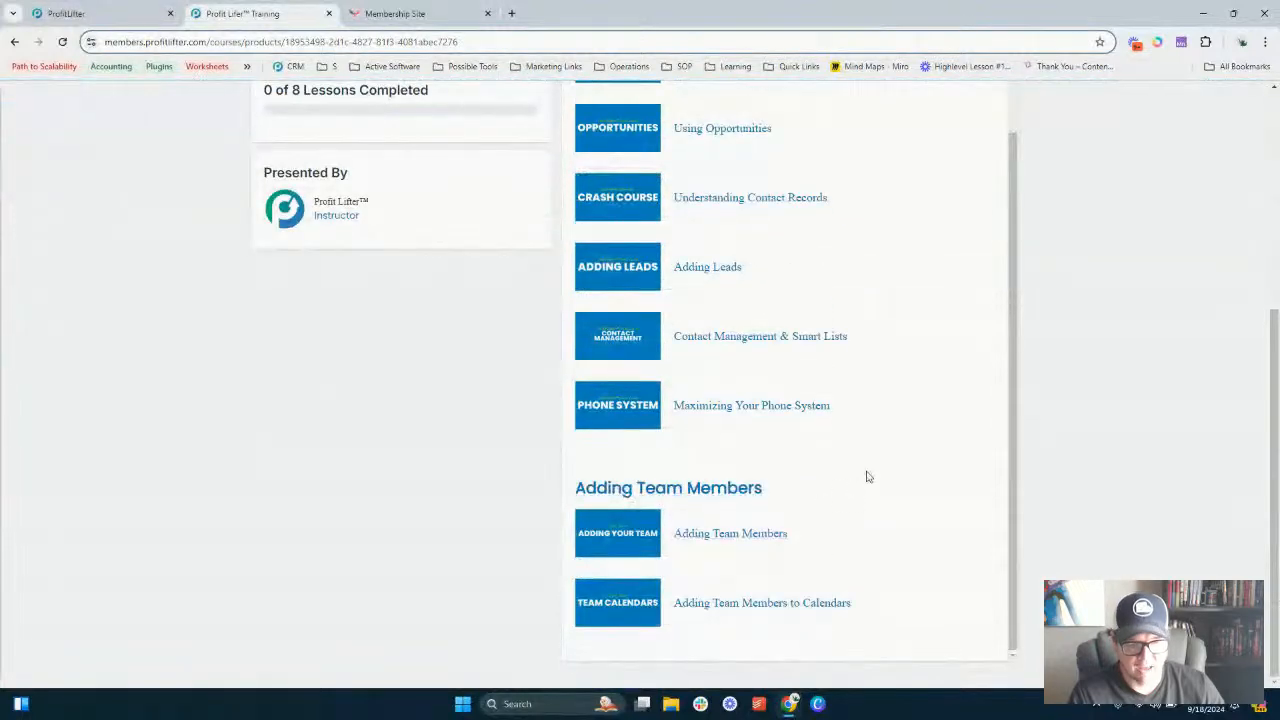
pyautogui.scroll(5, 740, 480)
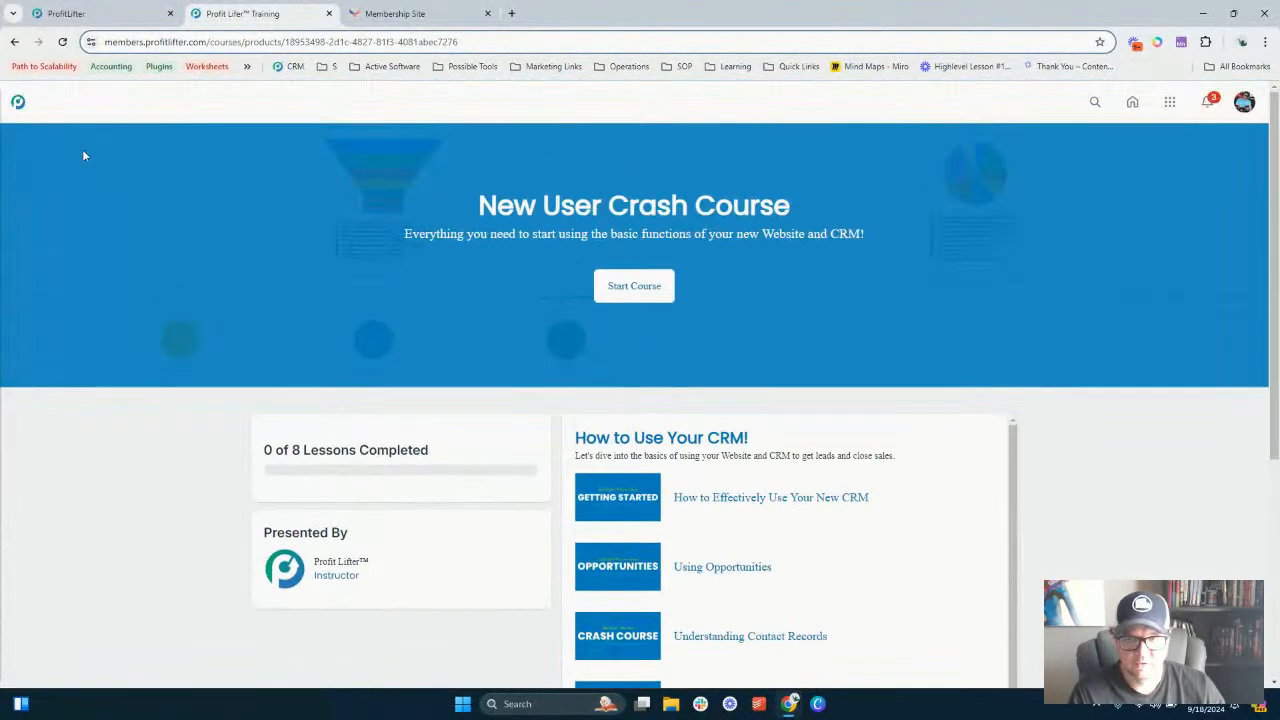
pyautogui.click(145, 10)
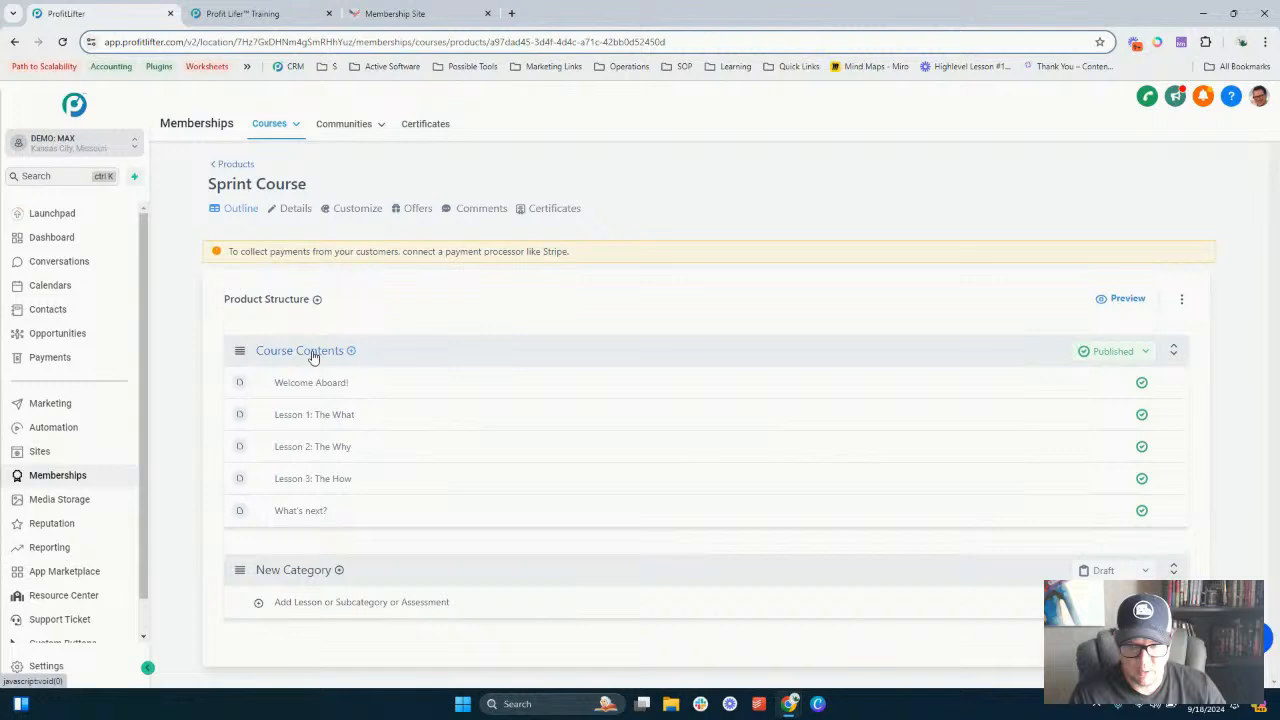
# - Add a lesson titled New Lesson to the Course Contents category
pyautogui.click(351, 352)
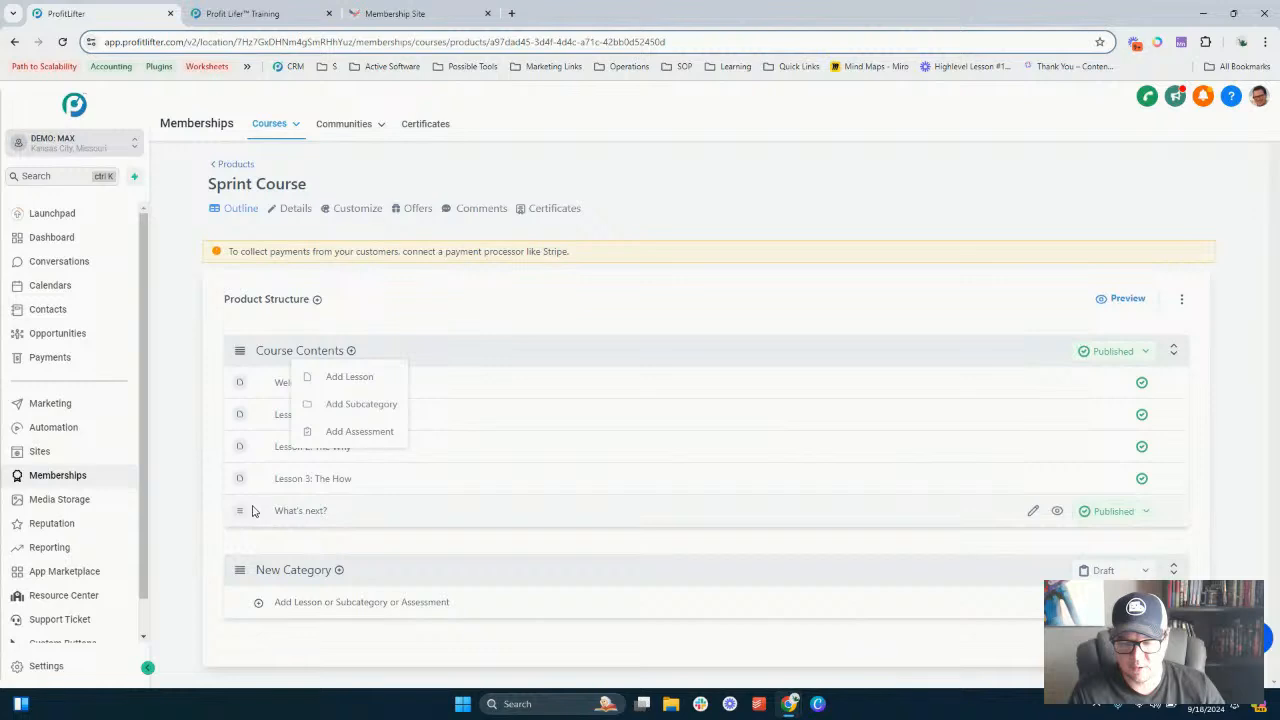
pyautogui.click(183, 436)
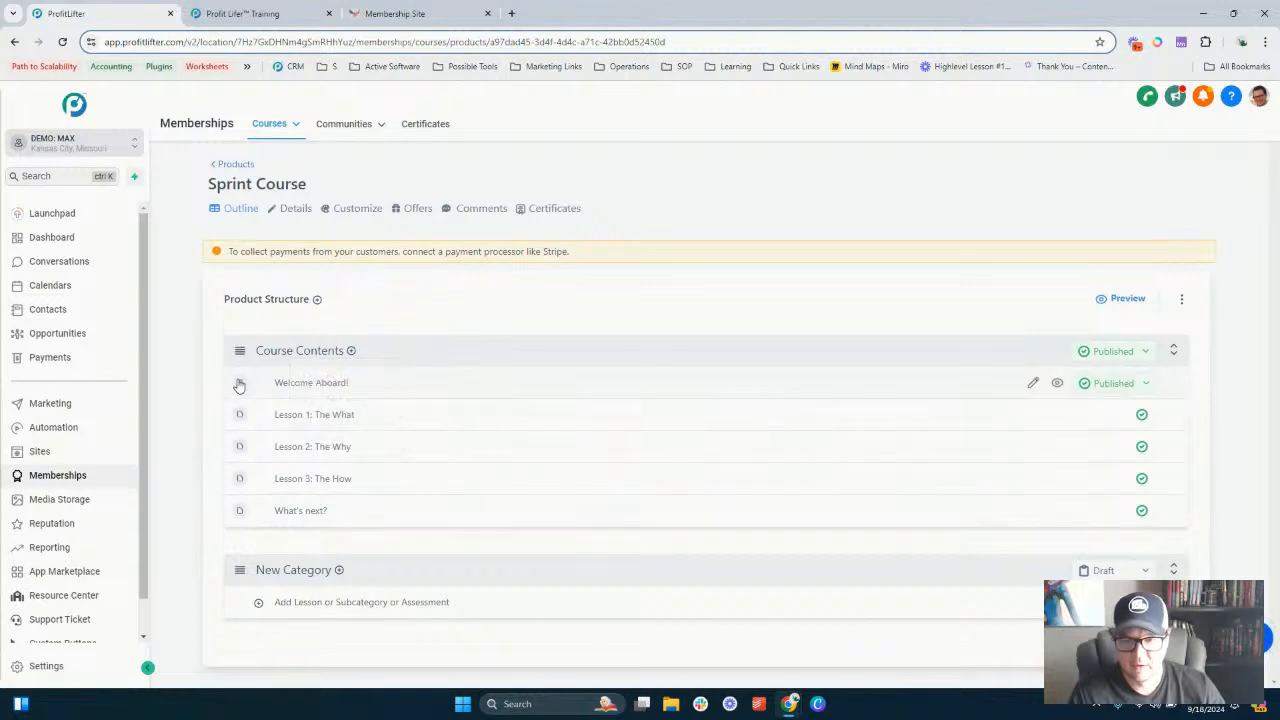
pyautogui.click(351, 351)
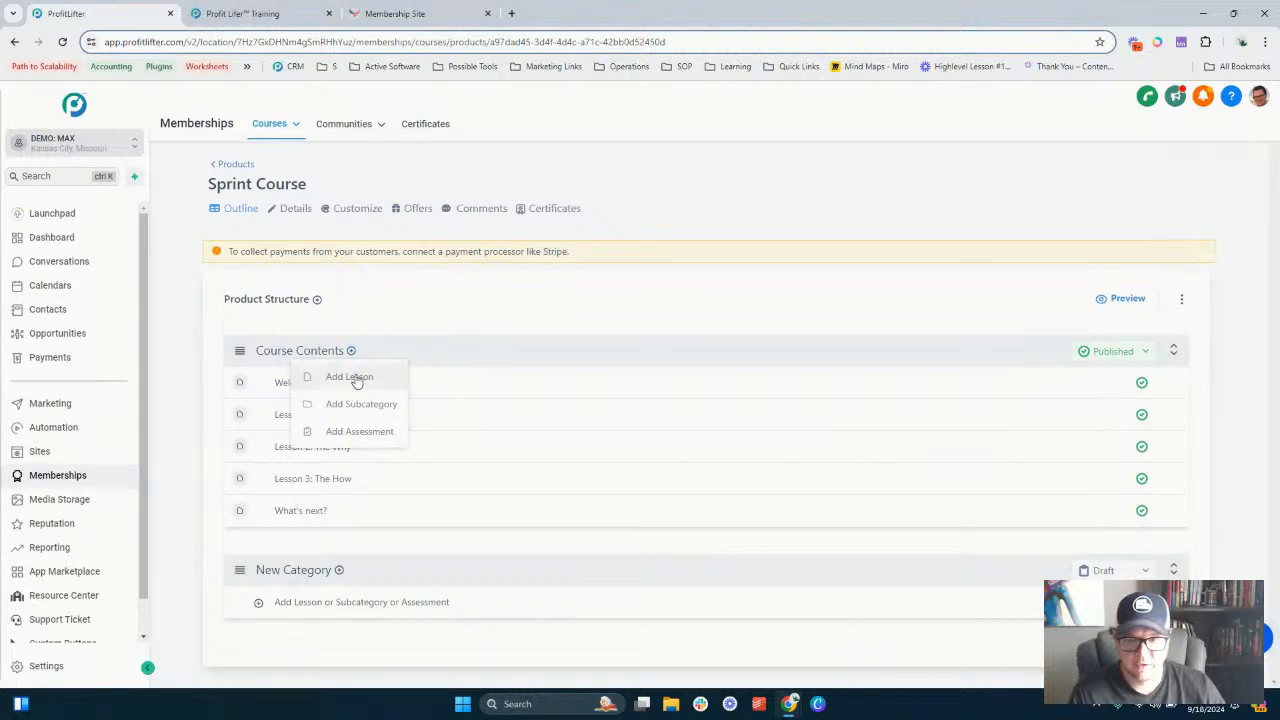
pyautogui.click(350, 376)
pyautogui.click(565, 289)
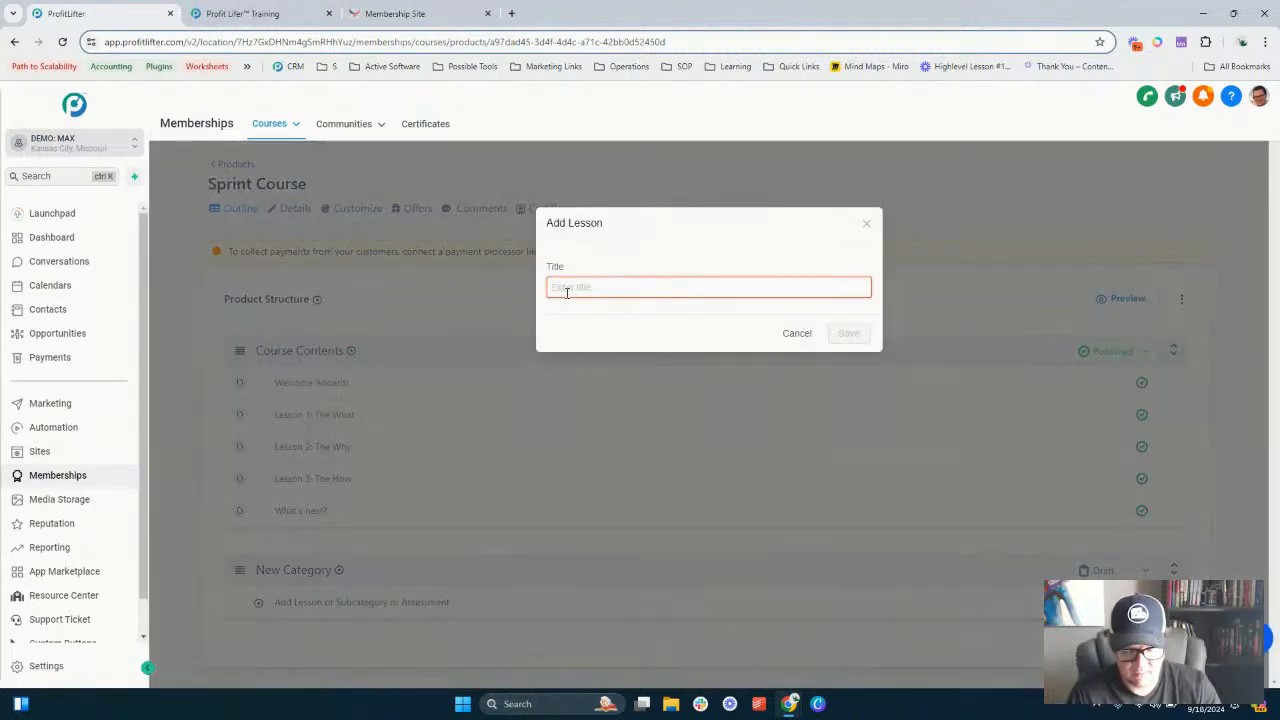
pyautogui.write('New')
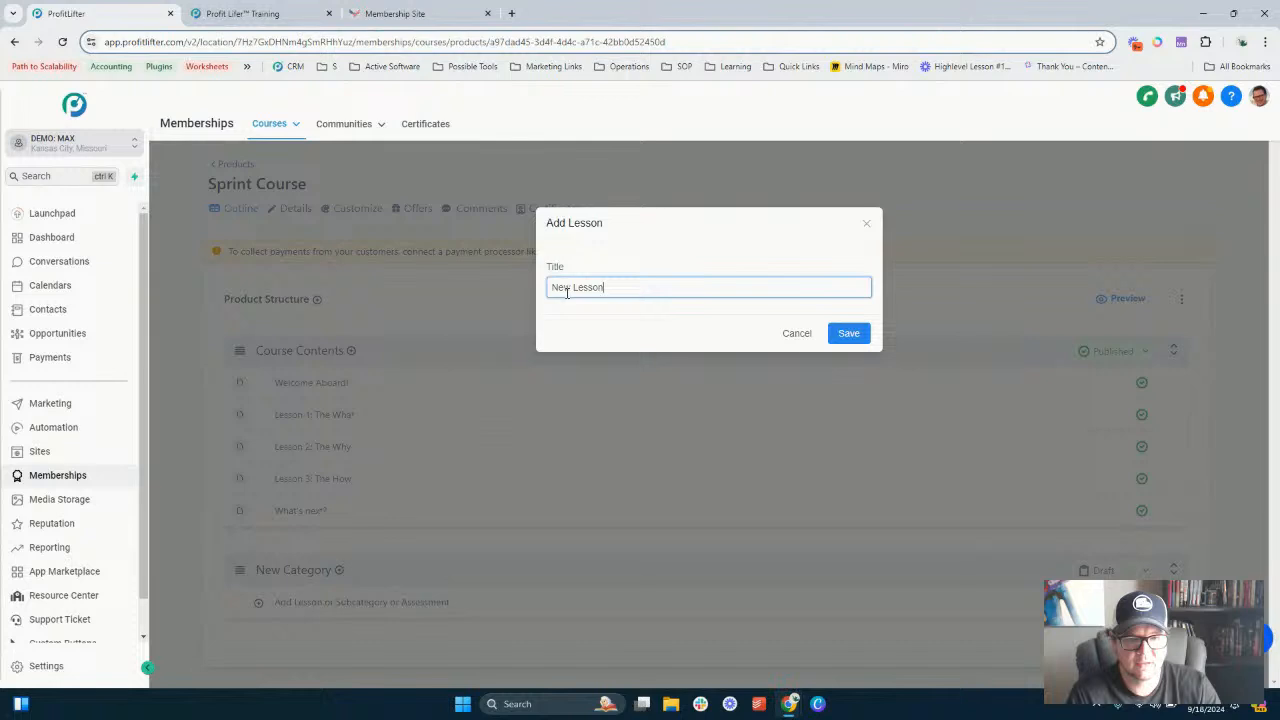
pyautogui.write(' Lesson')
pyautogui.click(838, 333)
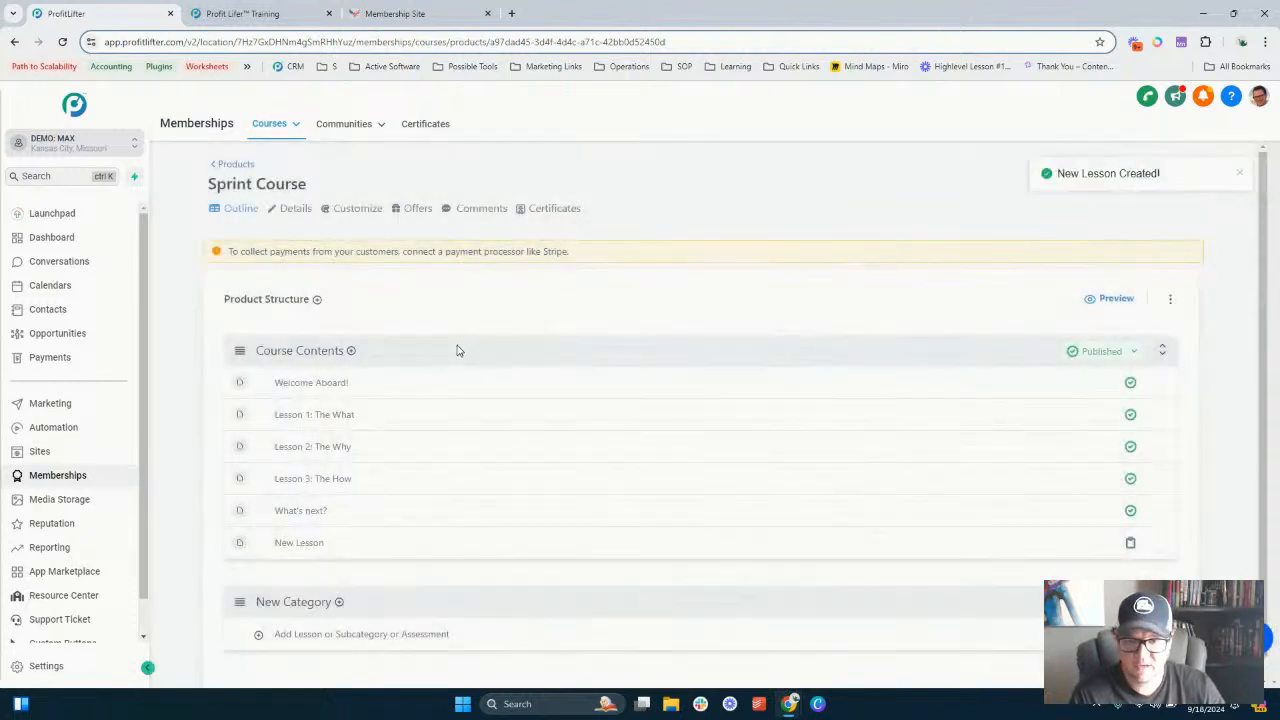
# - Add a subcategory titled New Subcategory under Course Contents
pyautogui.click(317, 300)
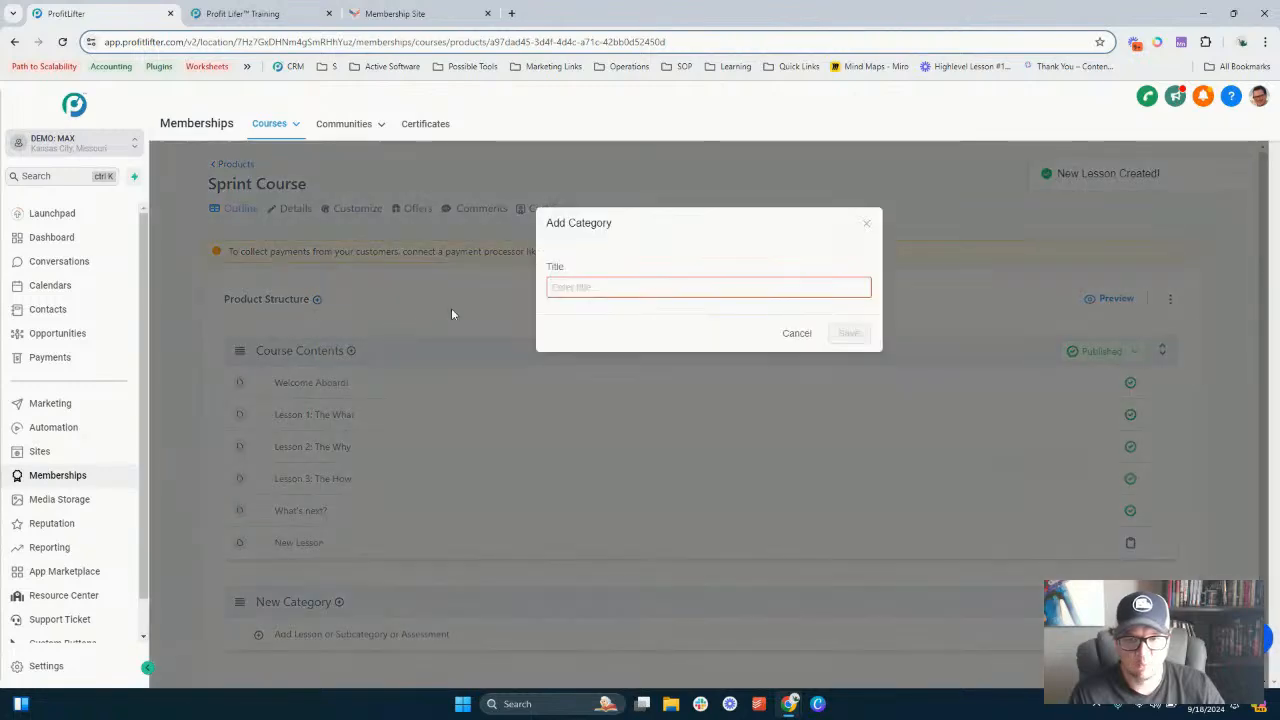
pyautogui.click(797, 335)
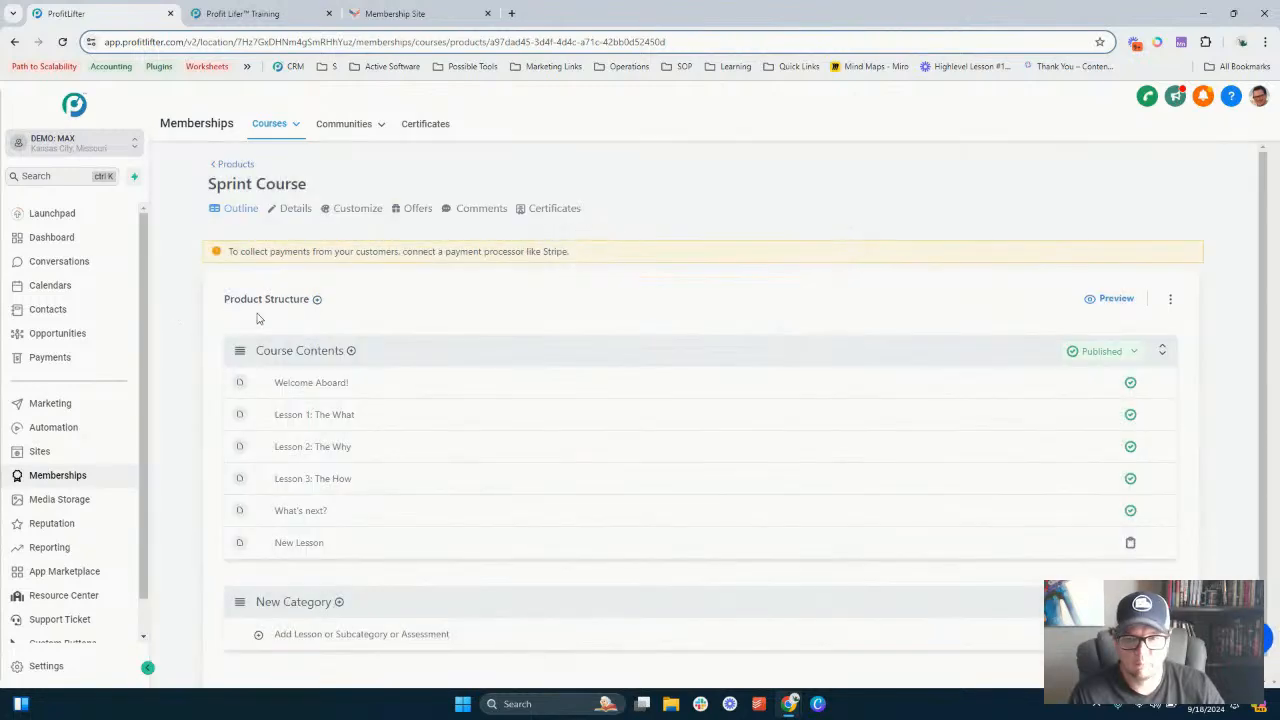
pyautogui.click(351, 352)
pyautogui.click(358, 406)
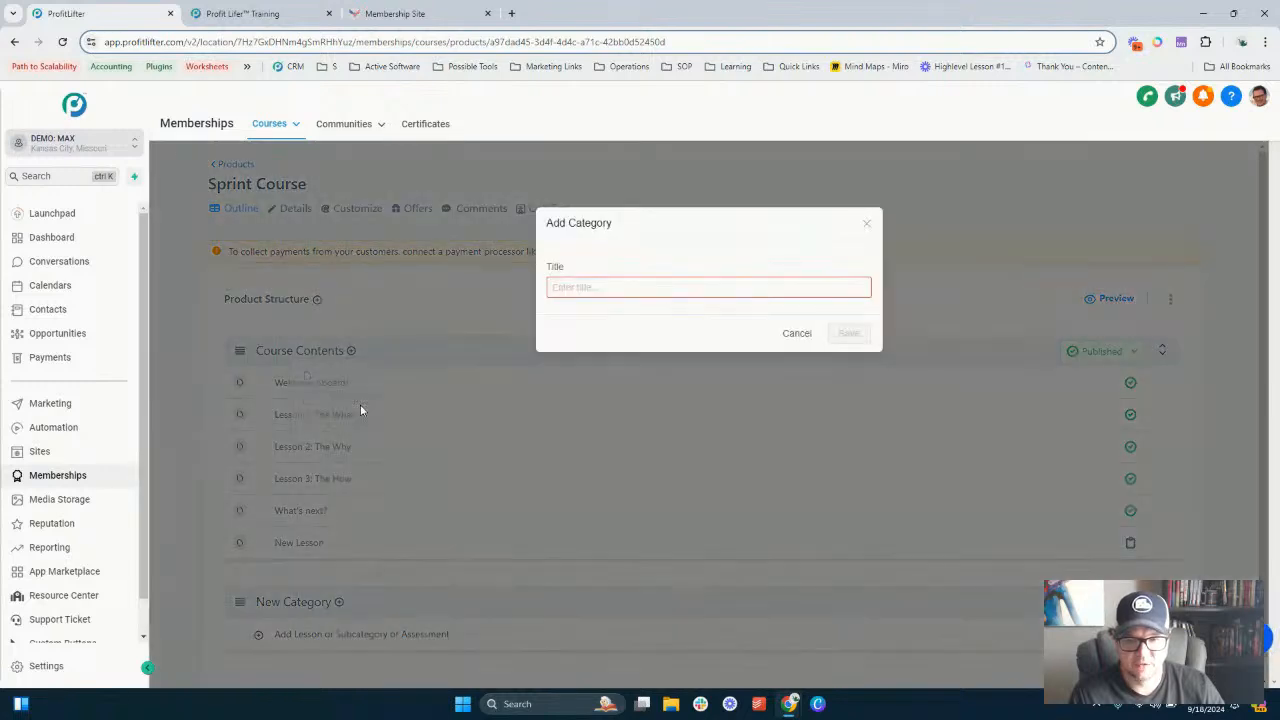
pyautogui.write('New Subcategory')
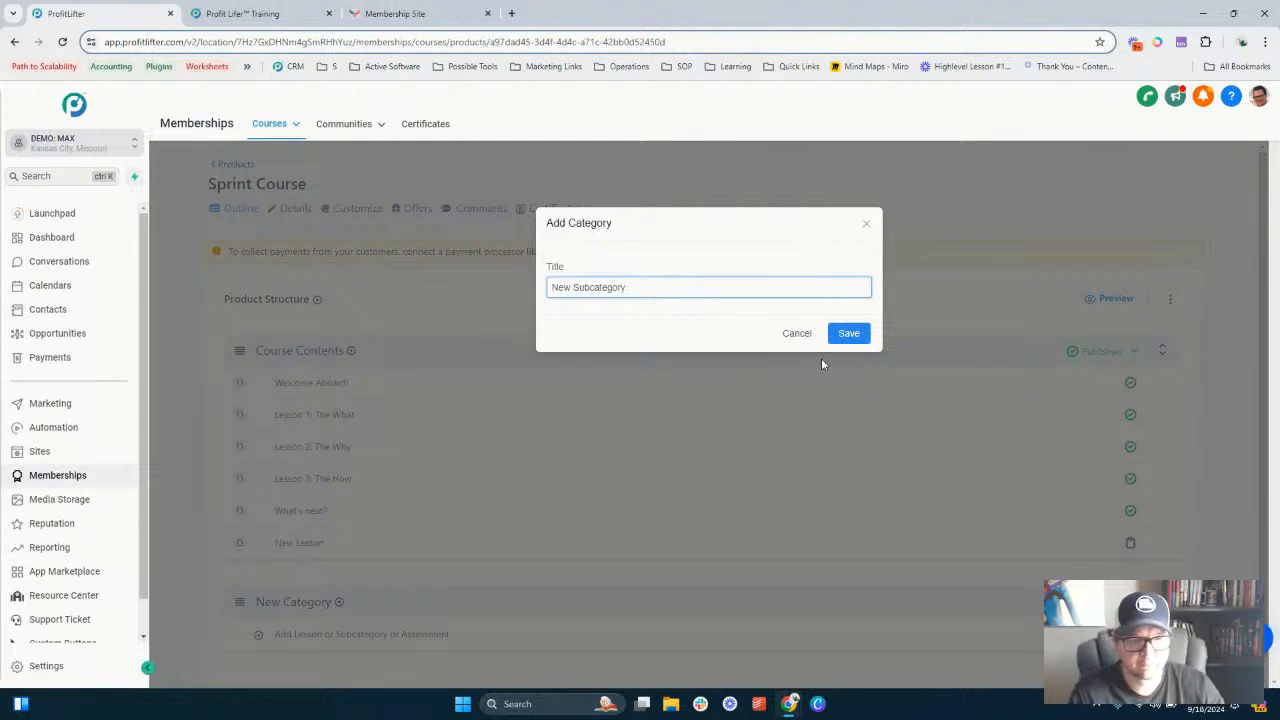
pyautogui.click(846, 334)
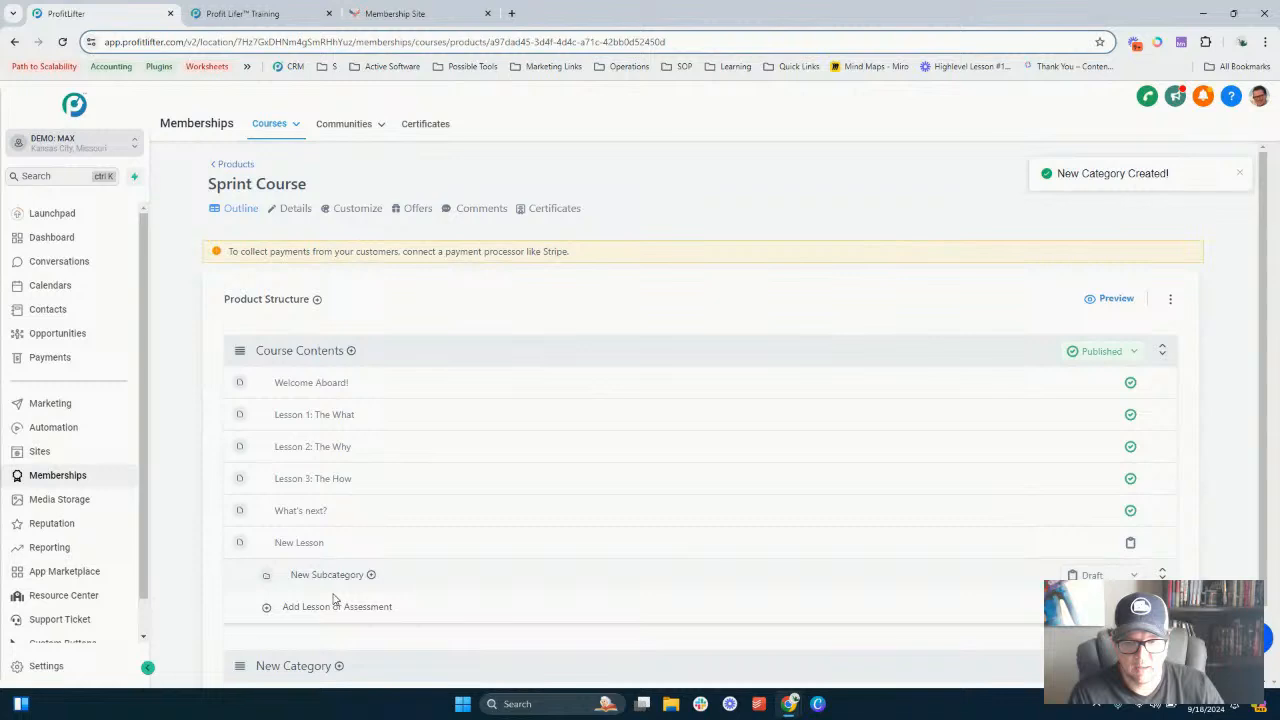
# - Try to drag New Subcategory to a different position in the outline
pyautogui.scroll(-1, 292, 485)
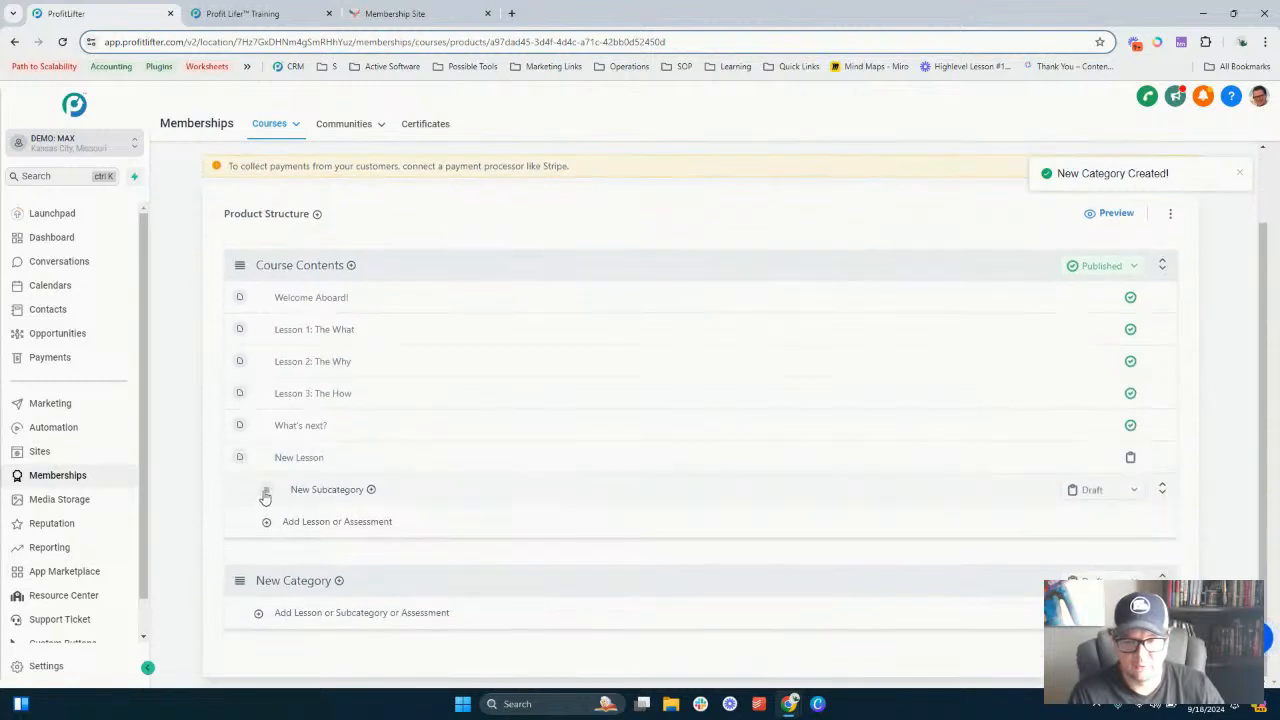
pyautogui.moveTo(265, 497); pyautogui.dragTo(300, 548)
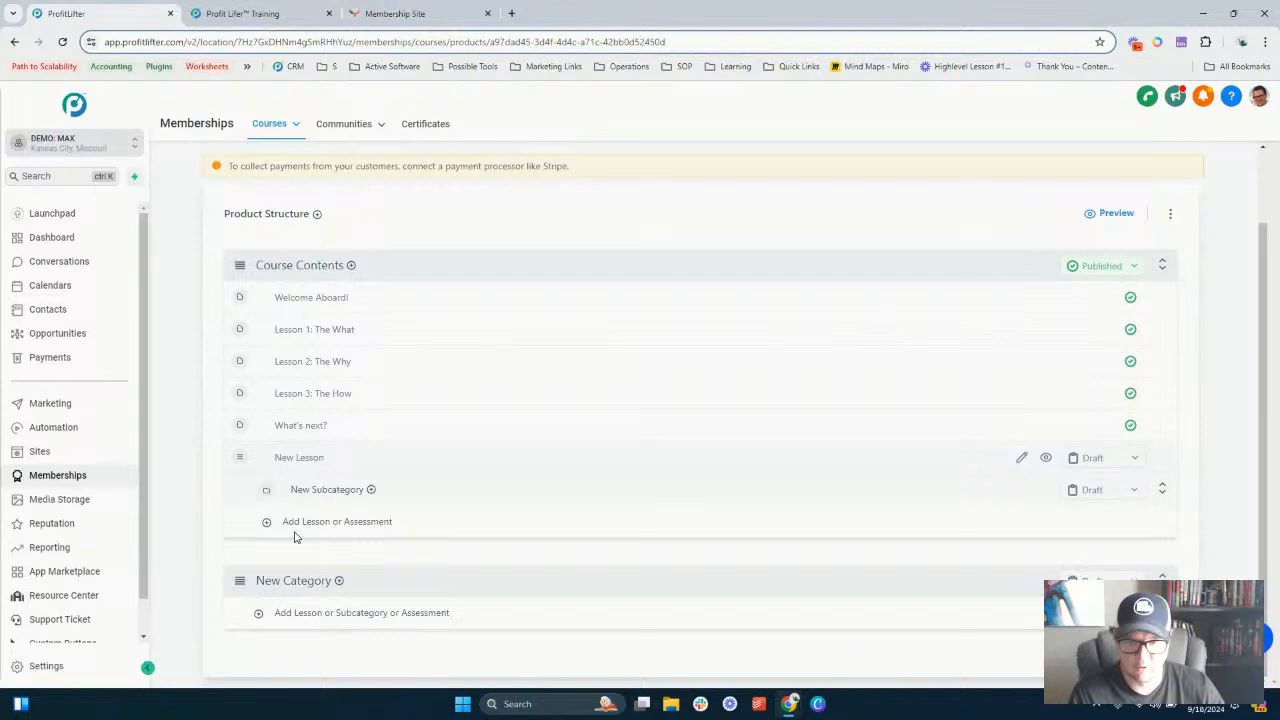
pyautogui.scroll(1, 338, 324)
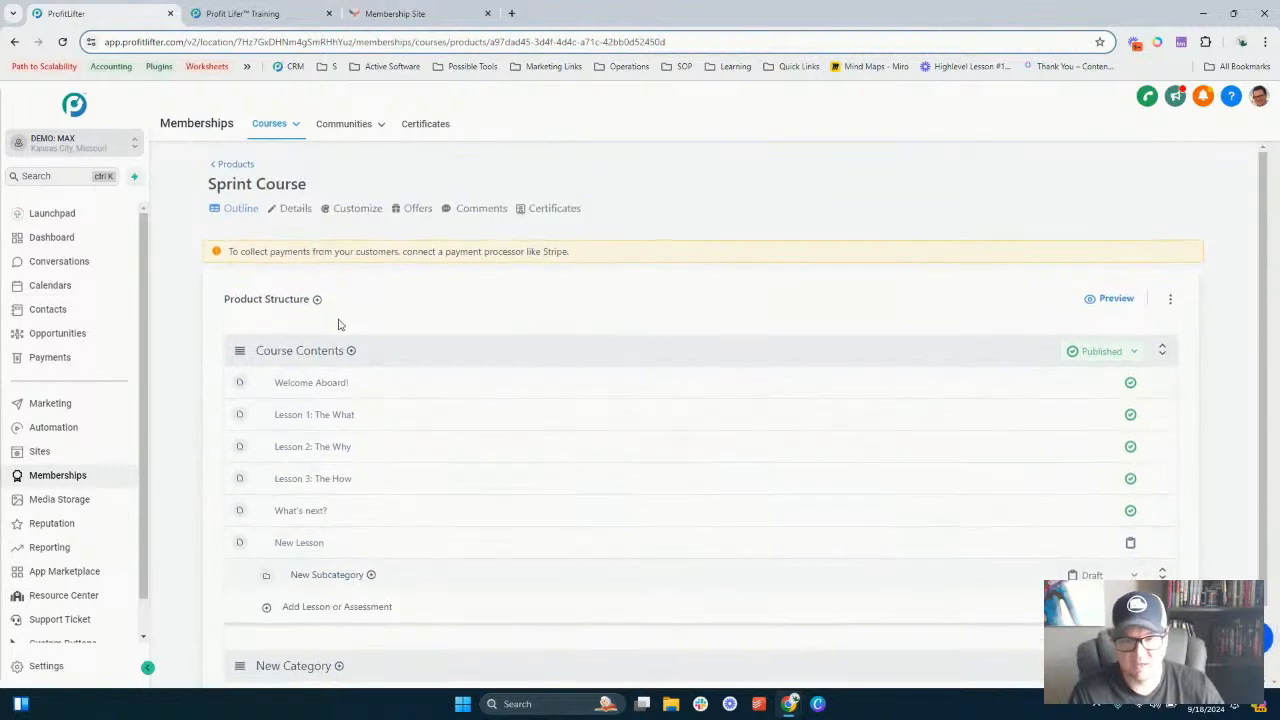
pyautogui.scroll(-1, 380, 305)
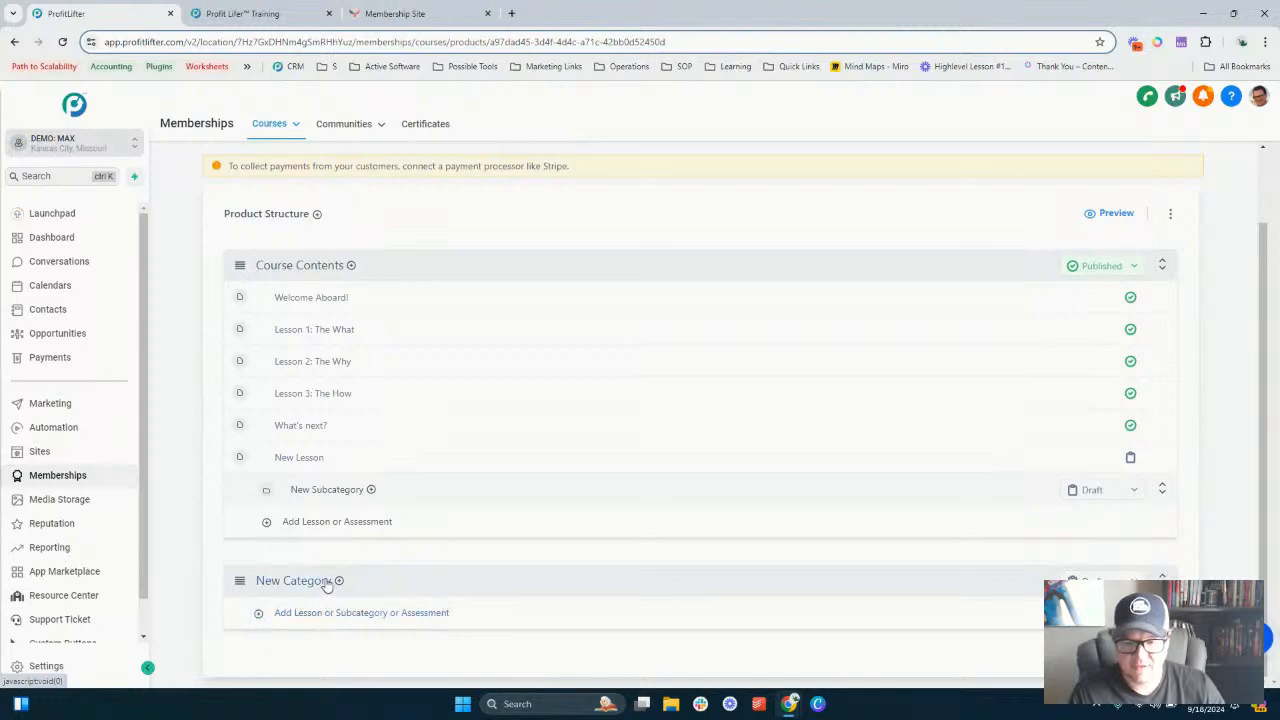
# - Add an Assignment-type assessment titled New Assessment inside New Subcategory
pyautogui.click(298, 527)
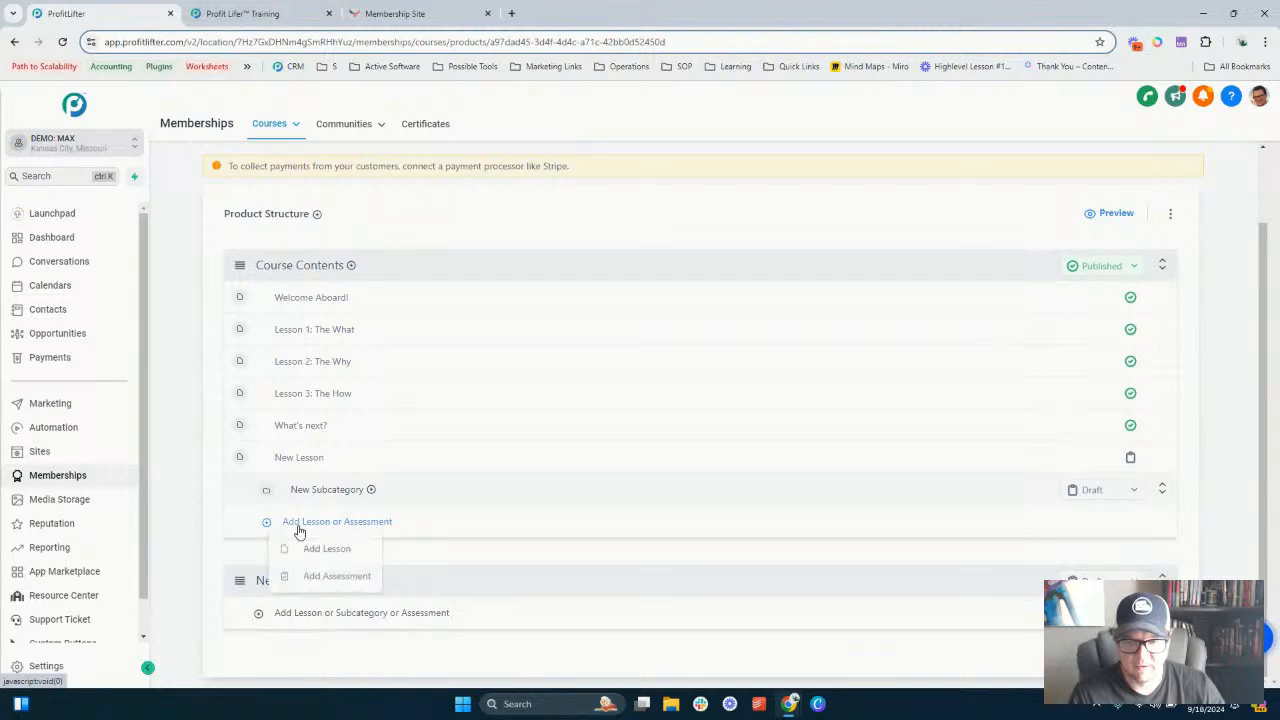
pyautogui.click(336, 577)
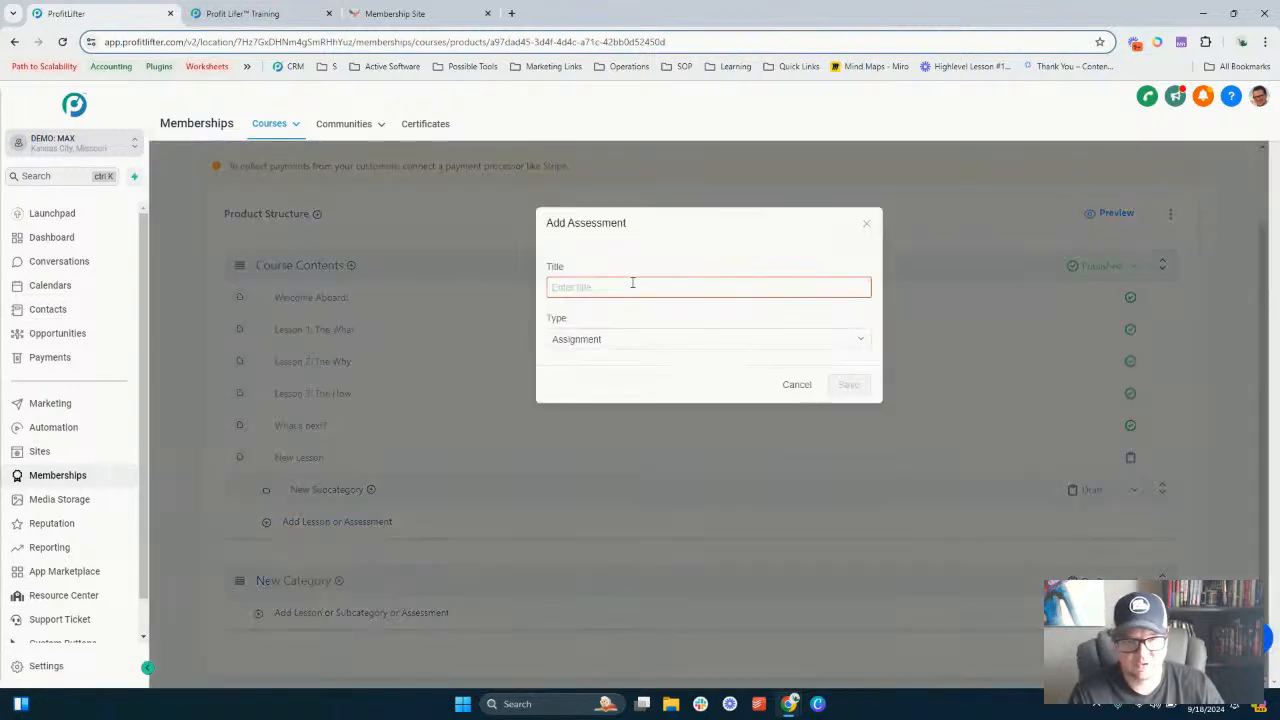
pyautogui.write('New Assessment')
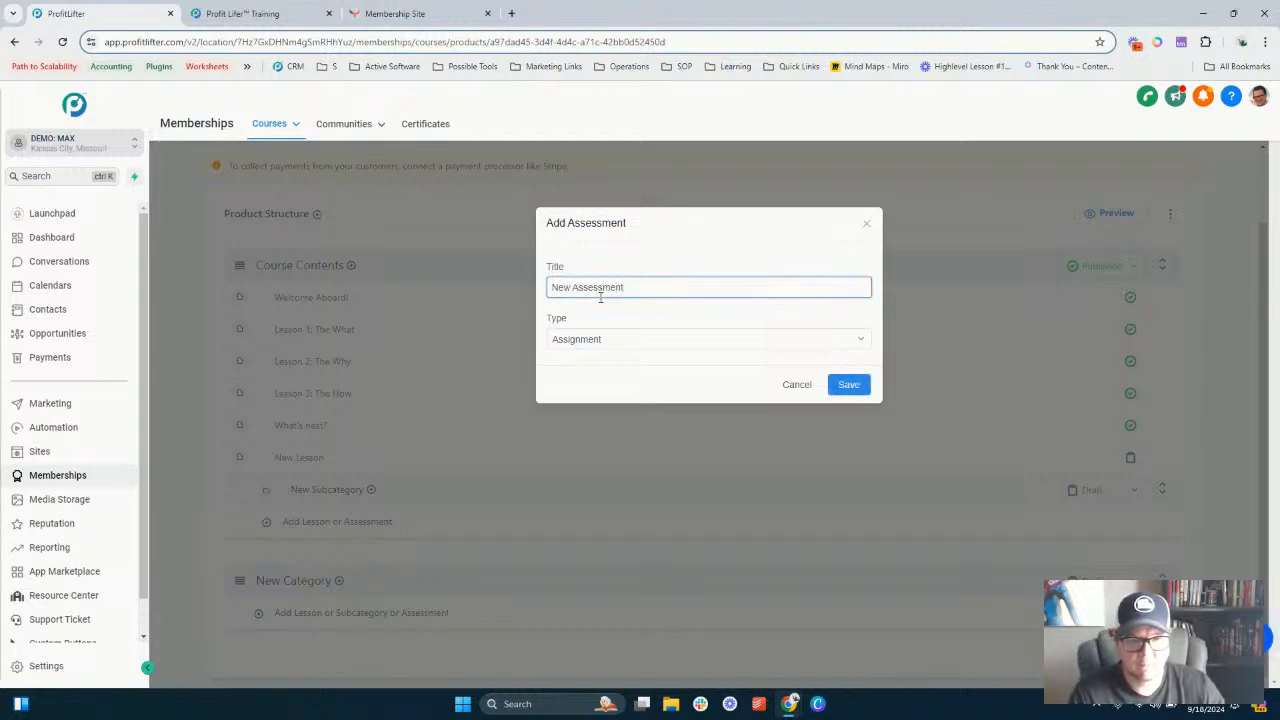
pyautogui.click(600, 340)
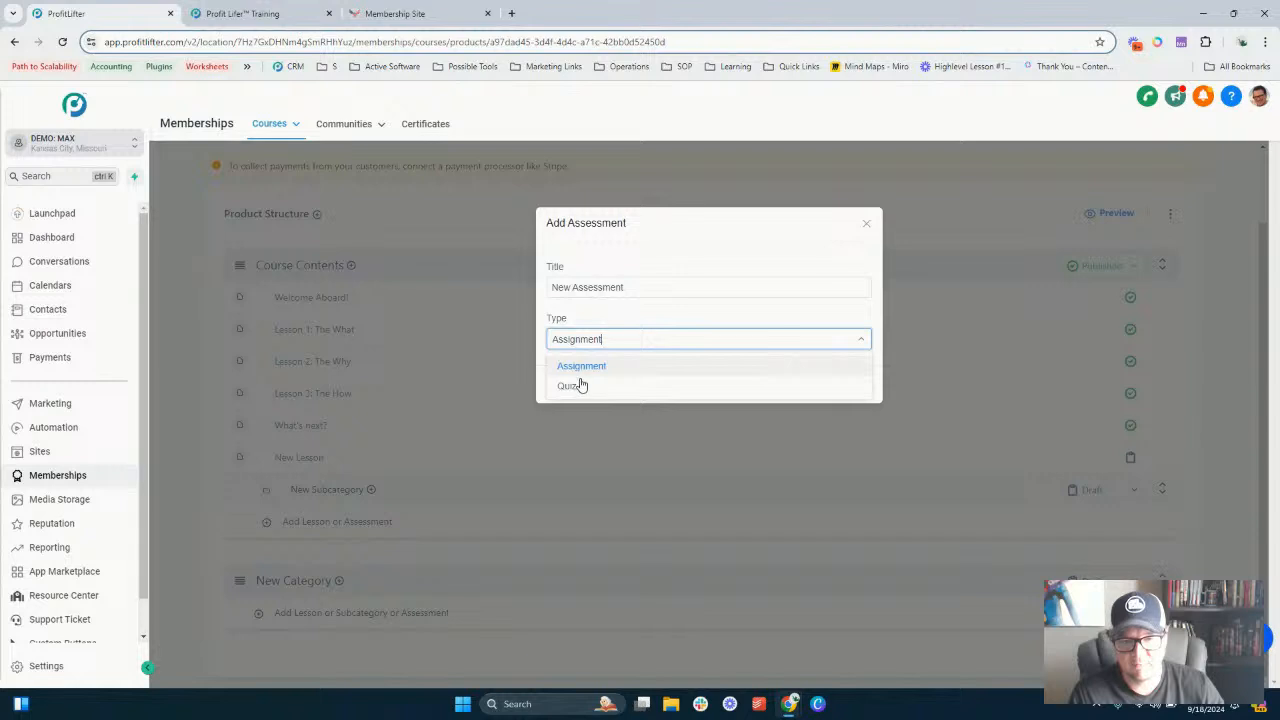
pyautogui.click(582, 367)
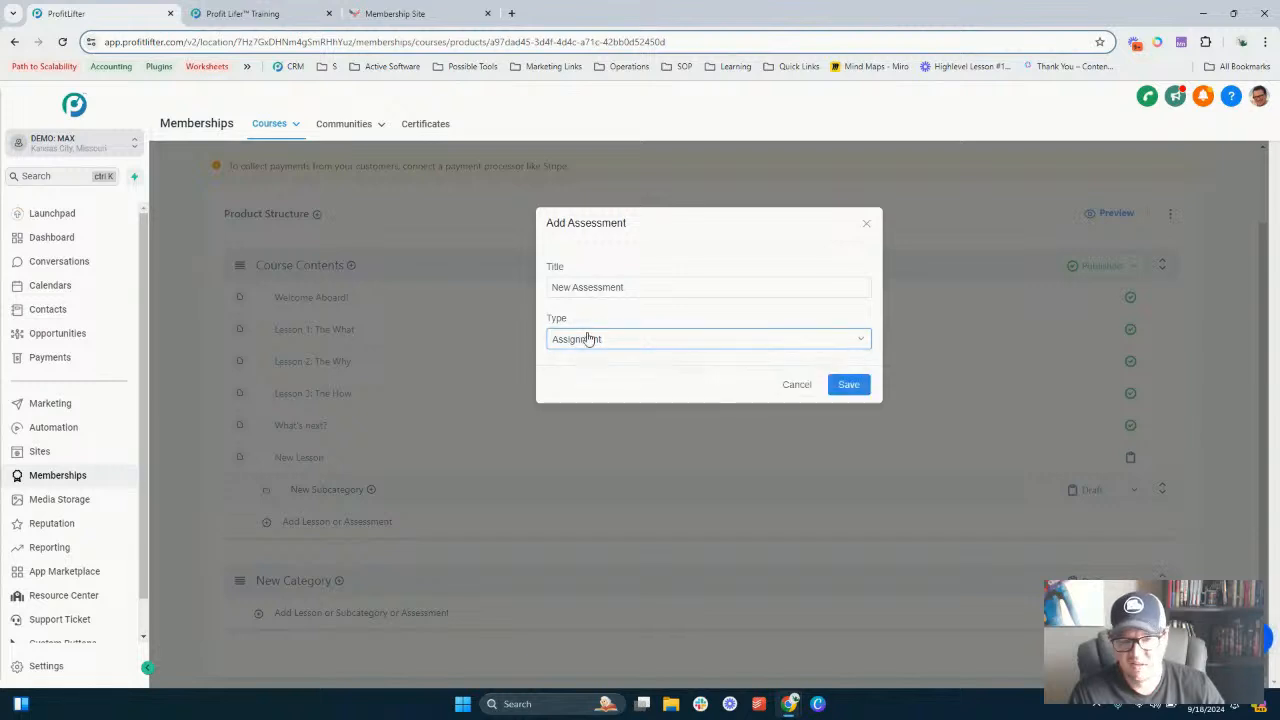
pyautogui.click(845, 385)
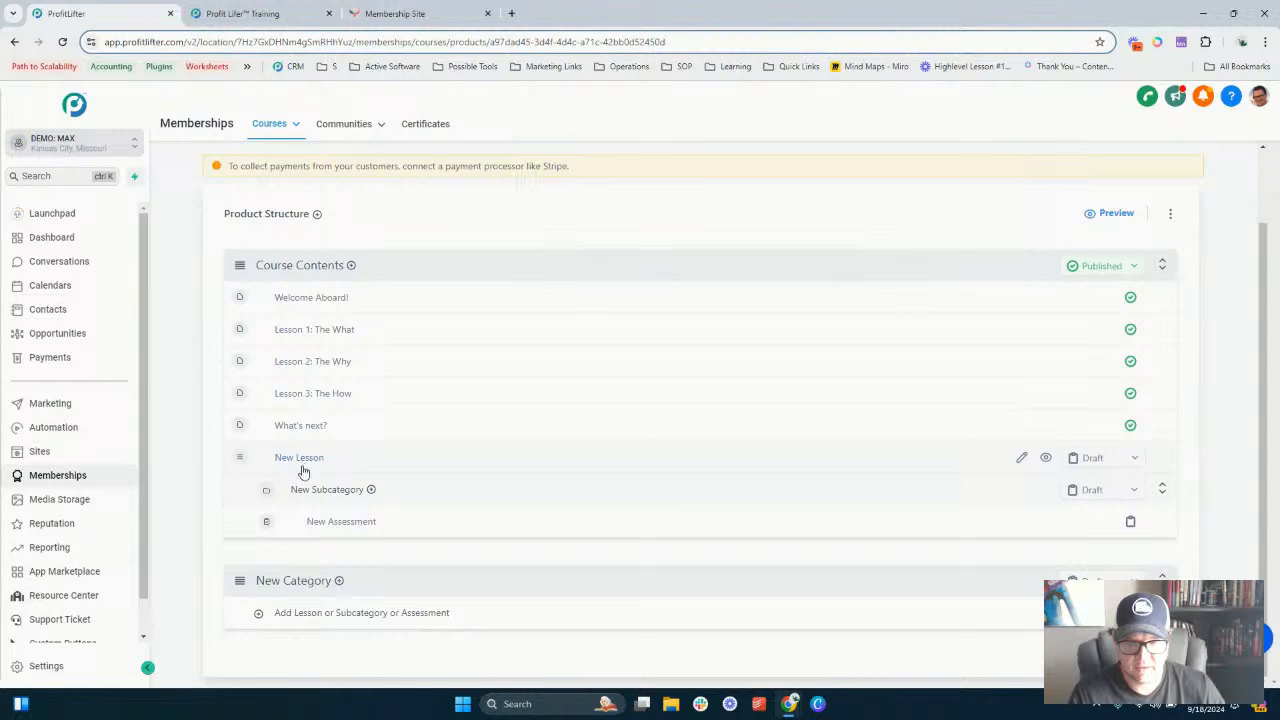
pyautogui.scroll(1, 769, 420)
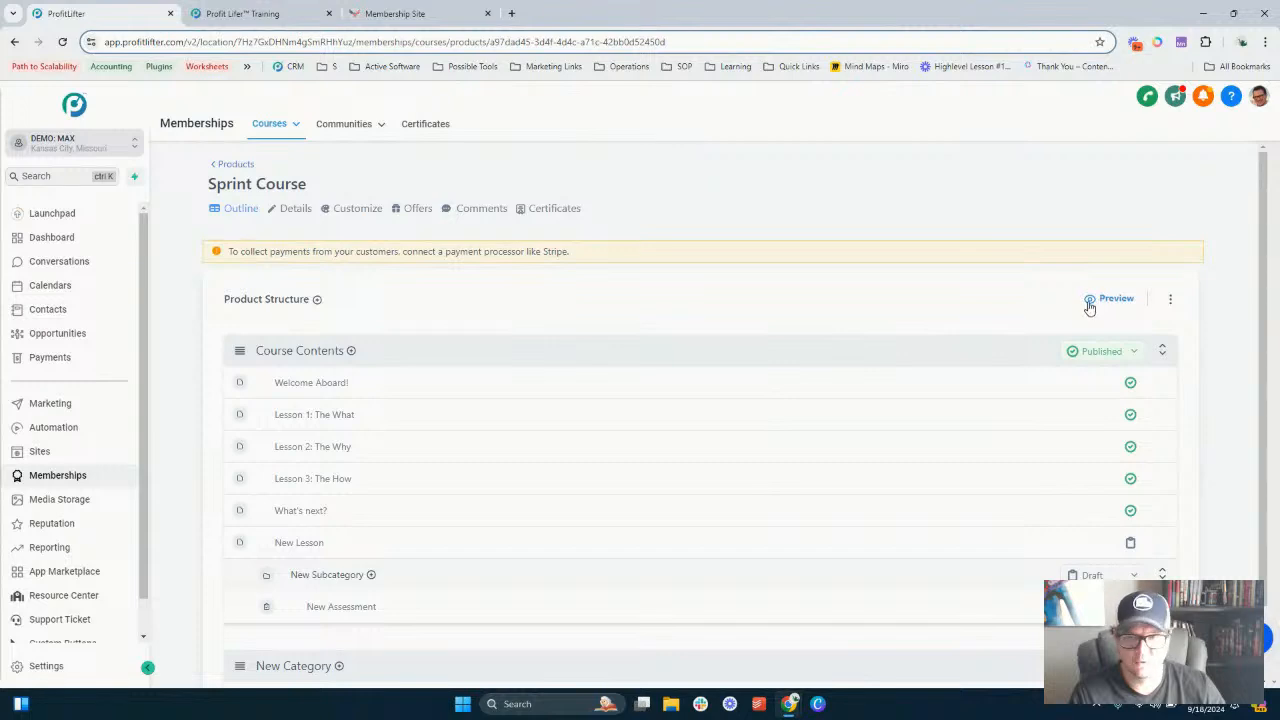
# - Preview the Sprint Course as a student and scroll through its Course Contents list
pyautogui.click(1110, 300)
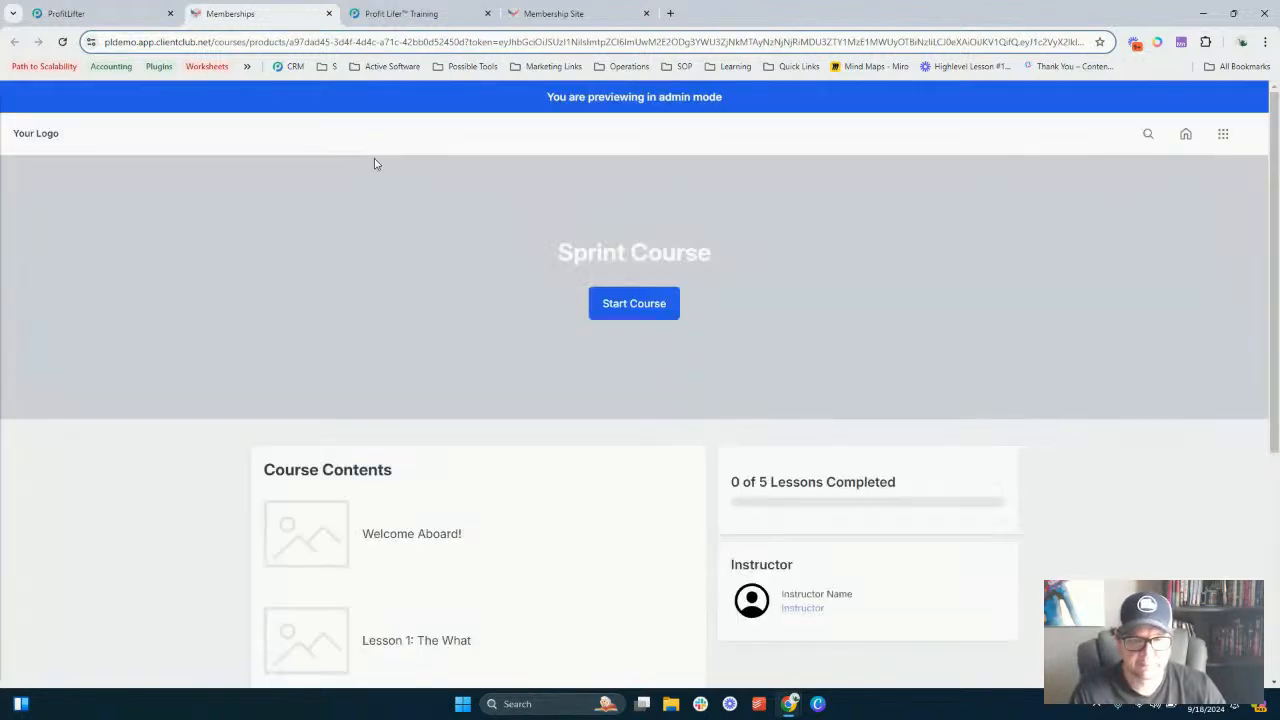
pyautogui.scroll(-2, 528, 269)
pyautogui.scroll(-1, 520, 308)
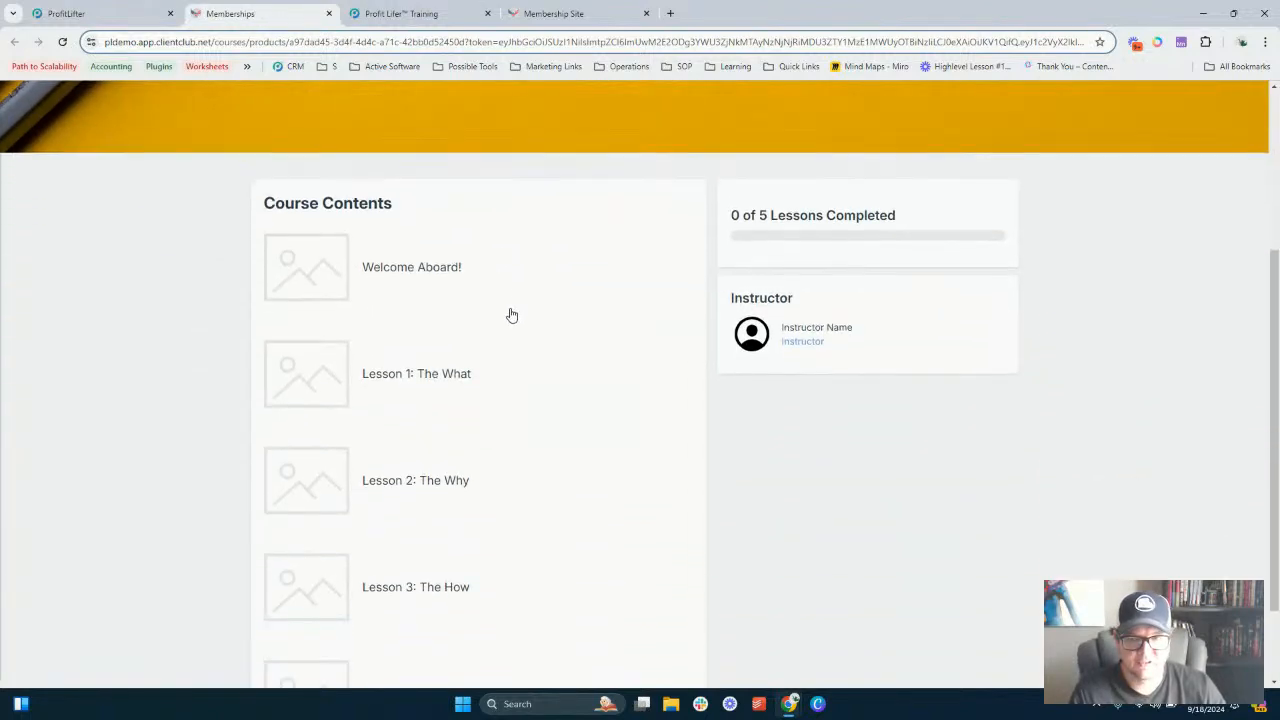
pyautogui.scroll(-2, 537, 297)
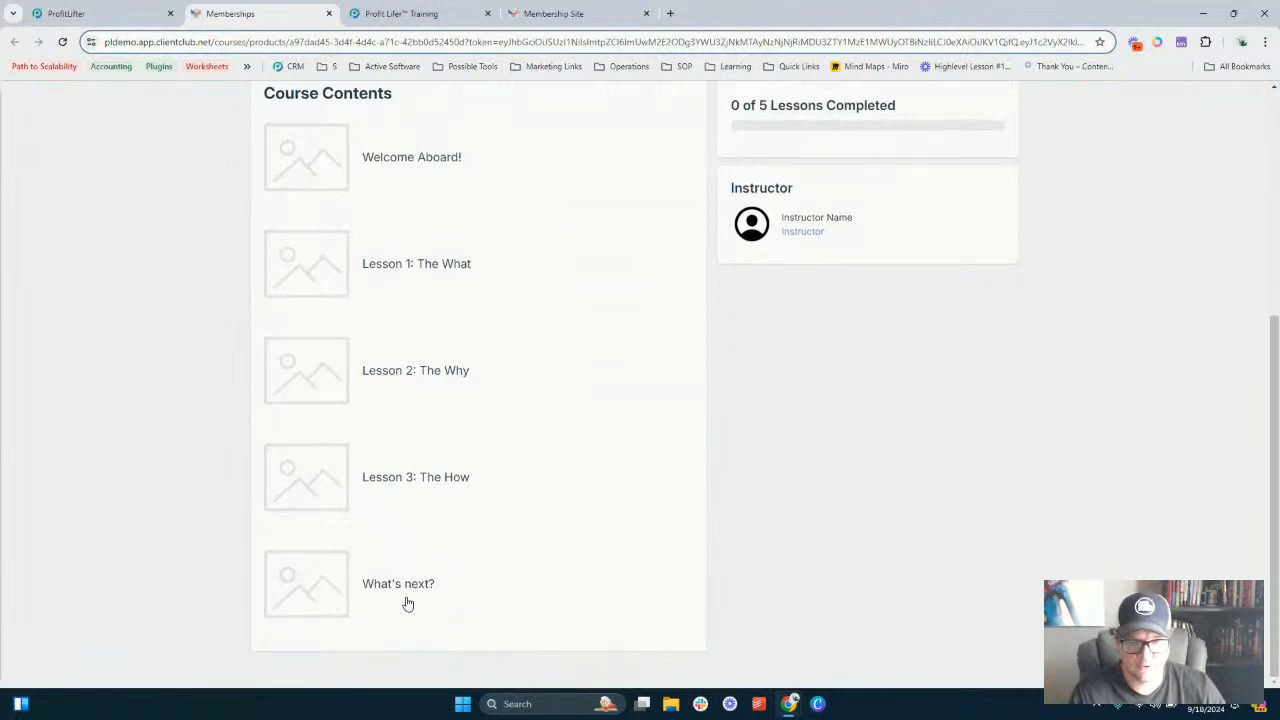
pyautogui.scroll(4, 404, 378)
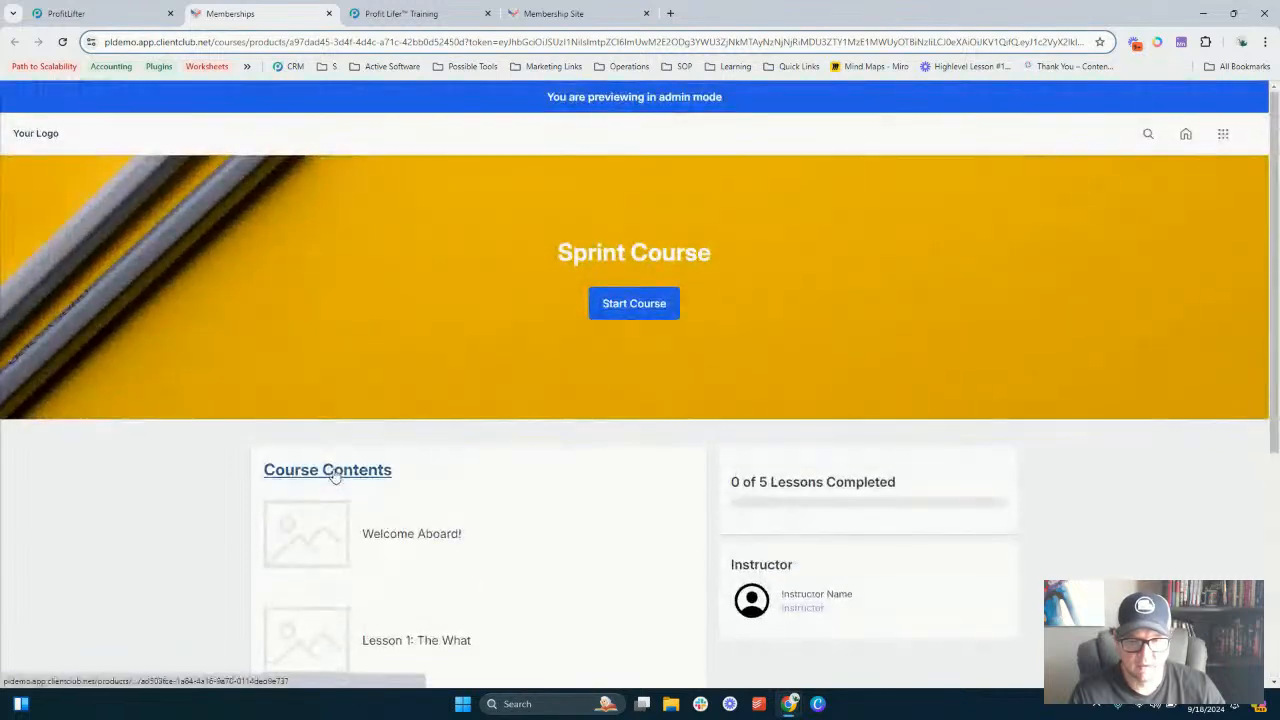
# - Browse the Course Contents category and its Welcome Aboard! and What's next? lessons in the preview
pyautogui.click(337, 486)
pyautogui.scroll(-1, 469, 334)
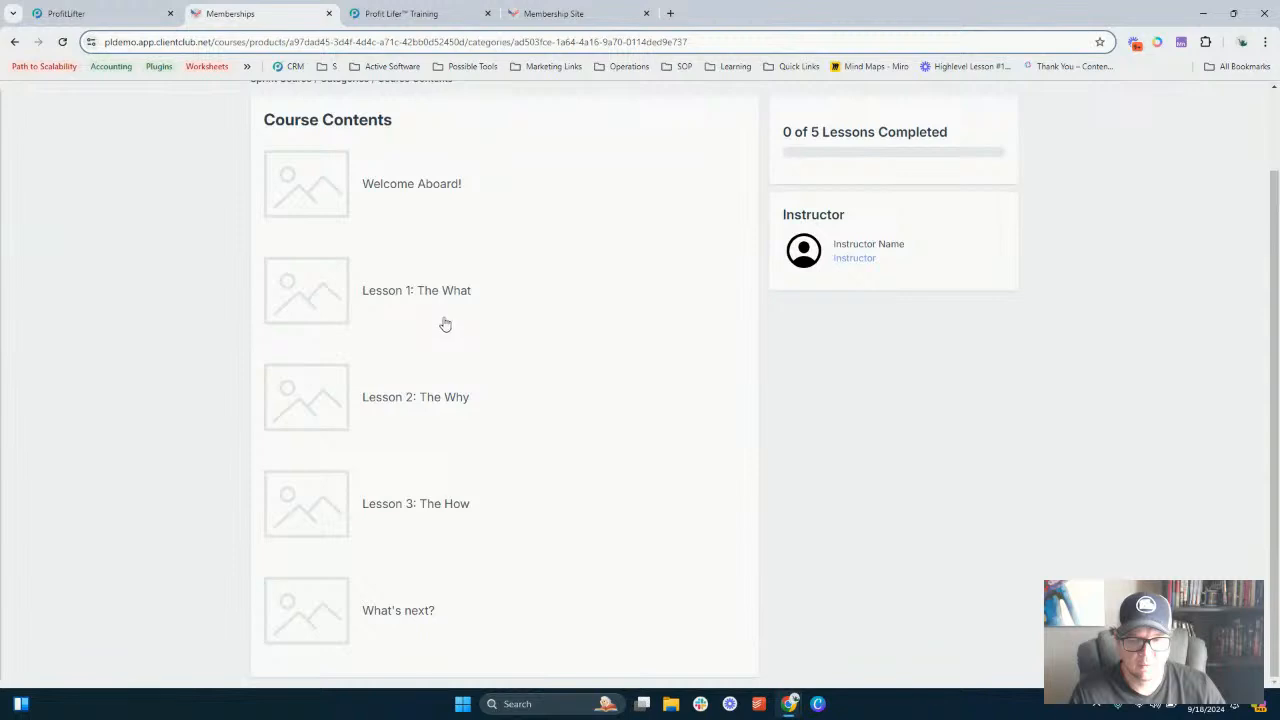
pyautogui.scroll(1, 433, 331)
pyautogui.scroll(-1, 426, 326)
pyautogui.scroll(1, 426, 326)
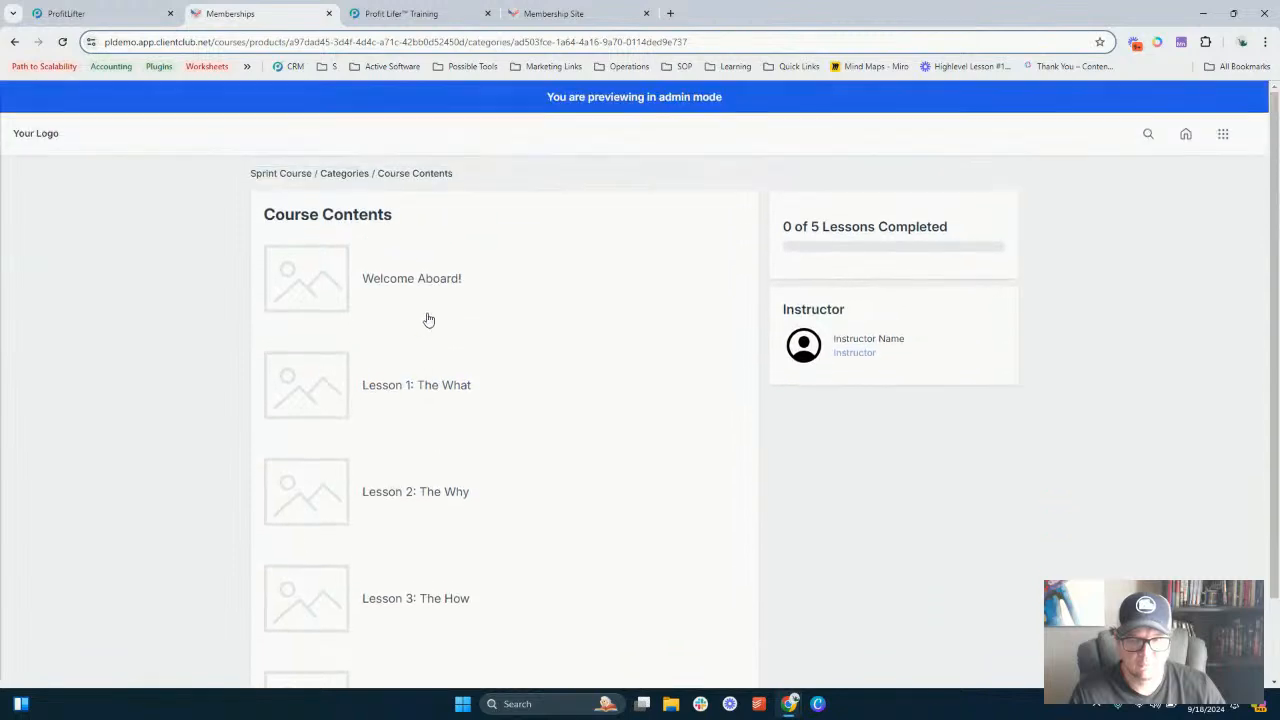
pyautogui.click(412, 280)
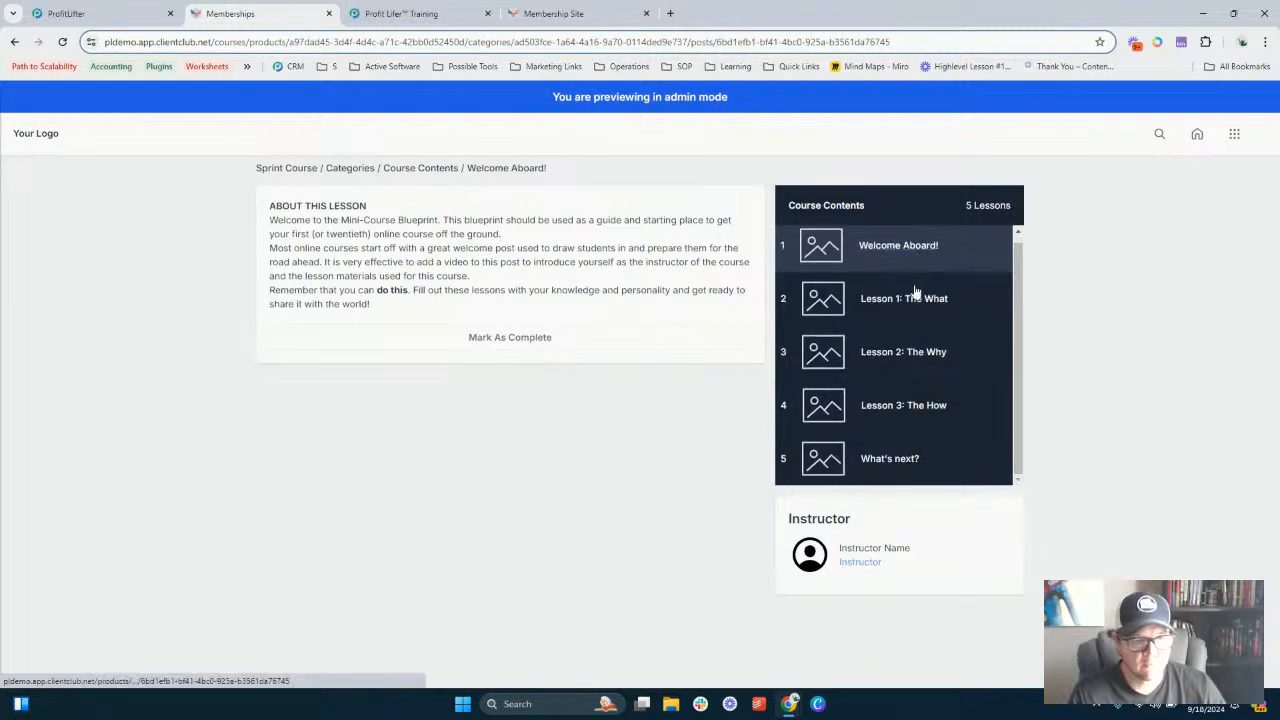
pyautogui.click(895, 465)
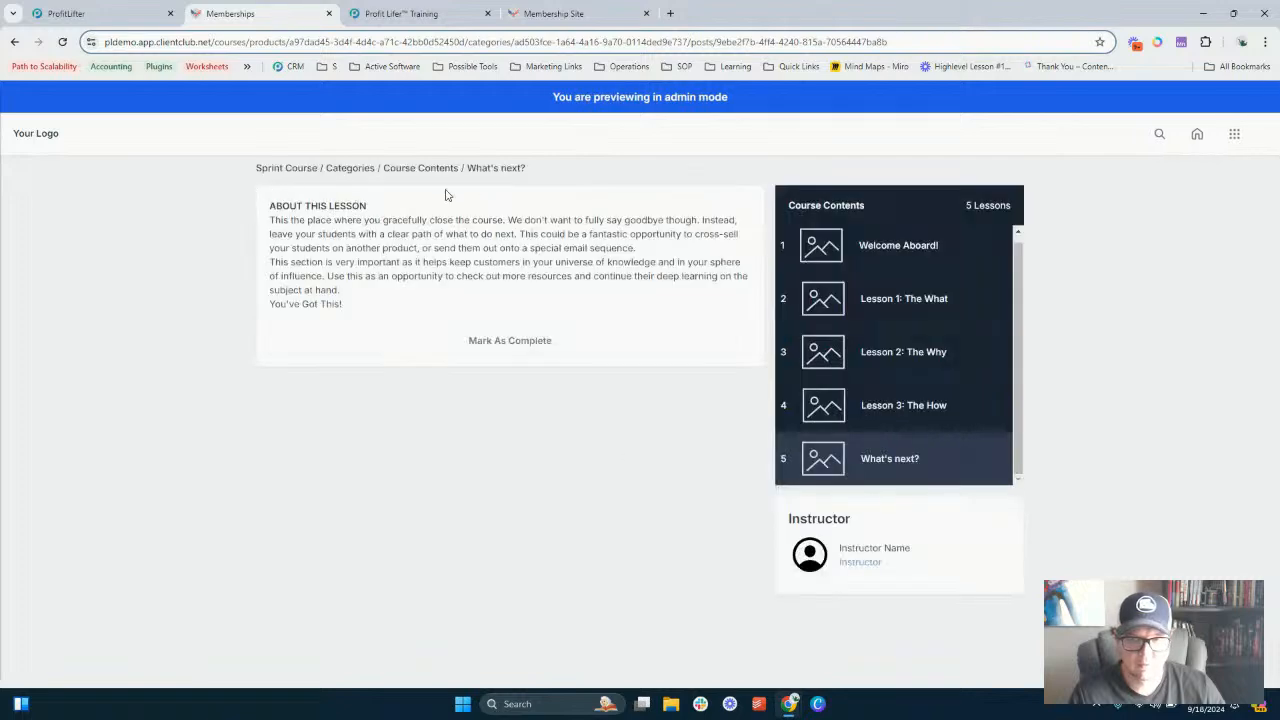
pyautogui.click(435, 168)
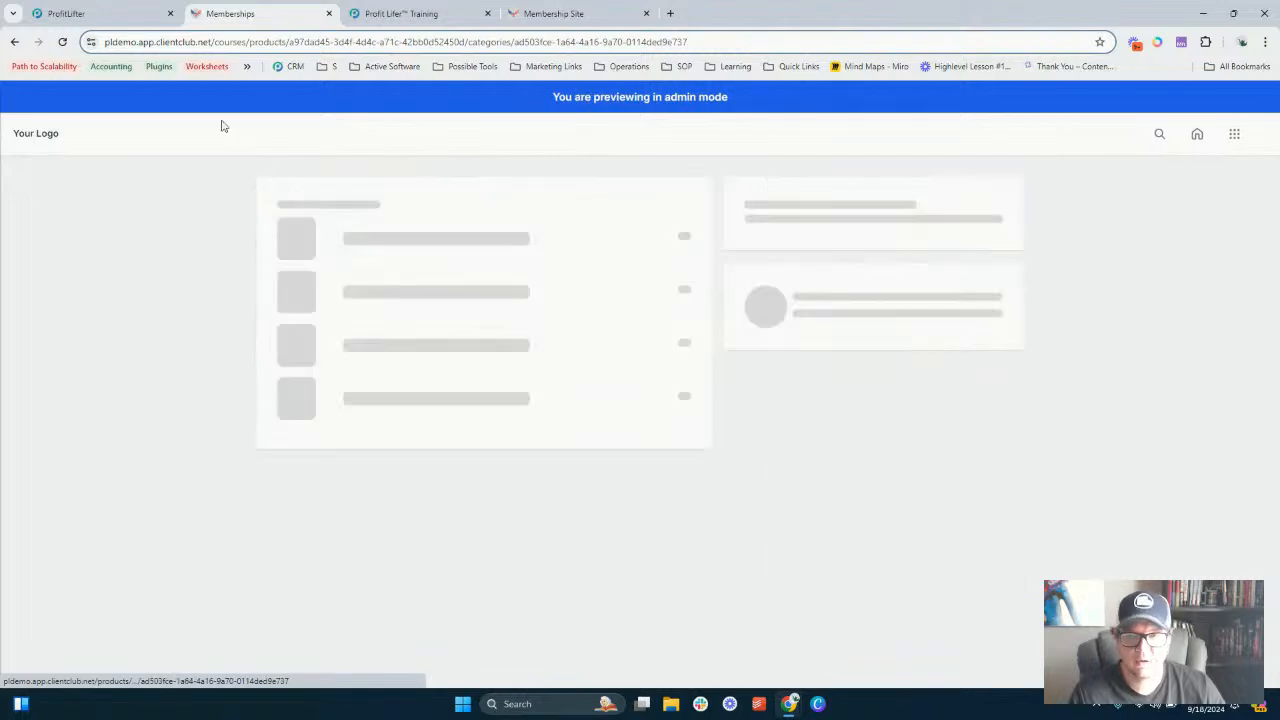
# - Back in the course outline, set New Subcategory and New Assessment to Published
pyautogui.click(108, 10)
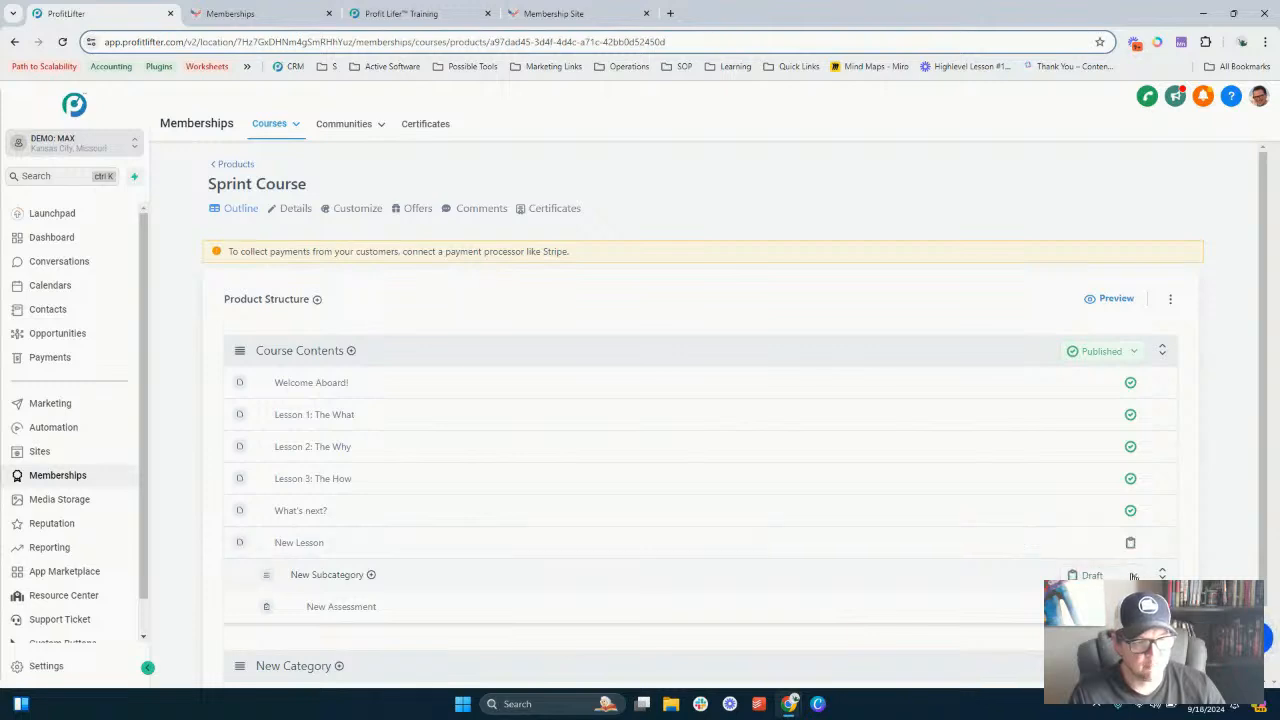
pyautogui.click(1133, 576)
pyautogui.click(1099, 478)
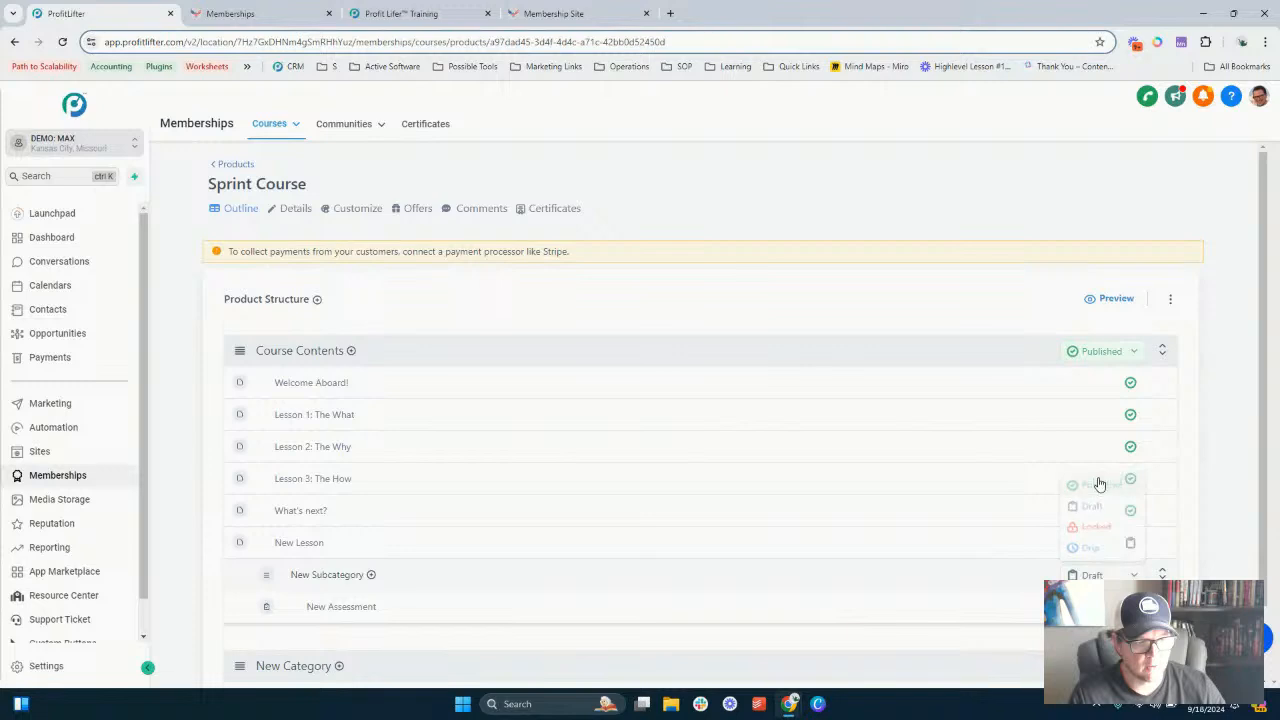
pyautogui.scroll(-1, 1131, 520)
pyautogui.click(1133, 525)
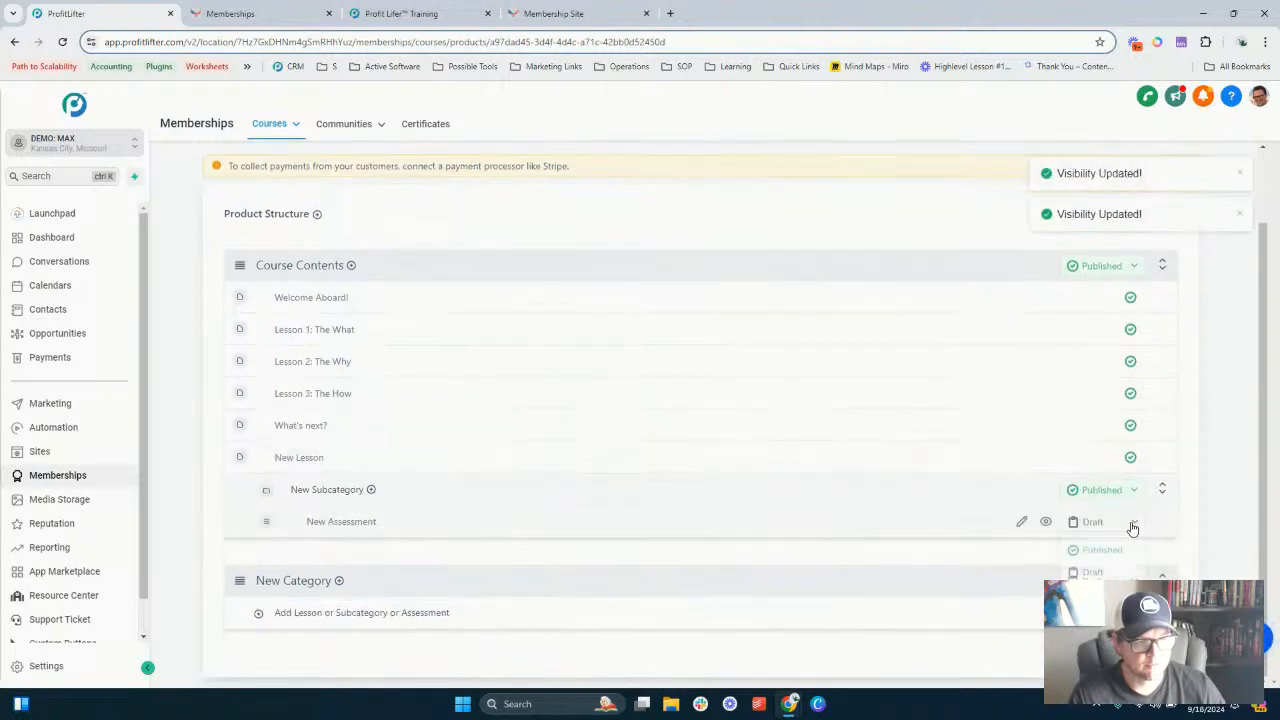
pyautogui.click(1103, 558)
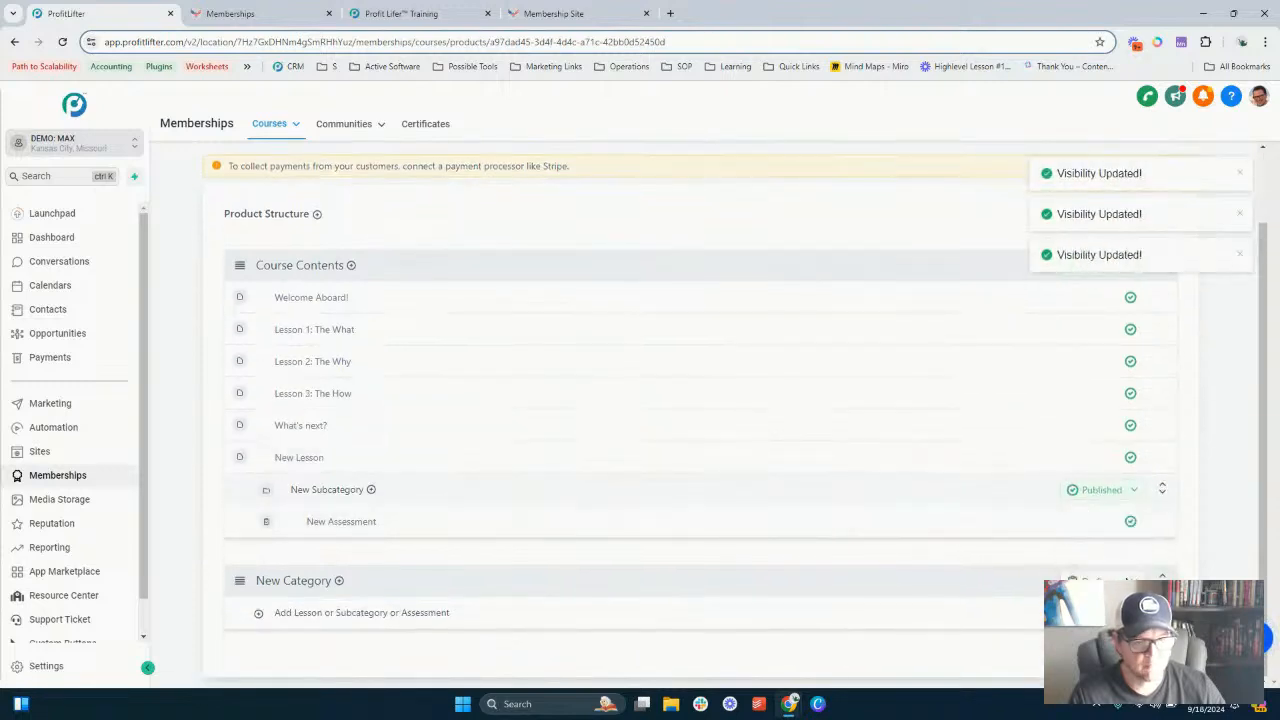
# - Open New Subcategory's status options to examine Published, Draft, Locked and Drip
pyautogui.click(1101, 489)
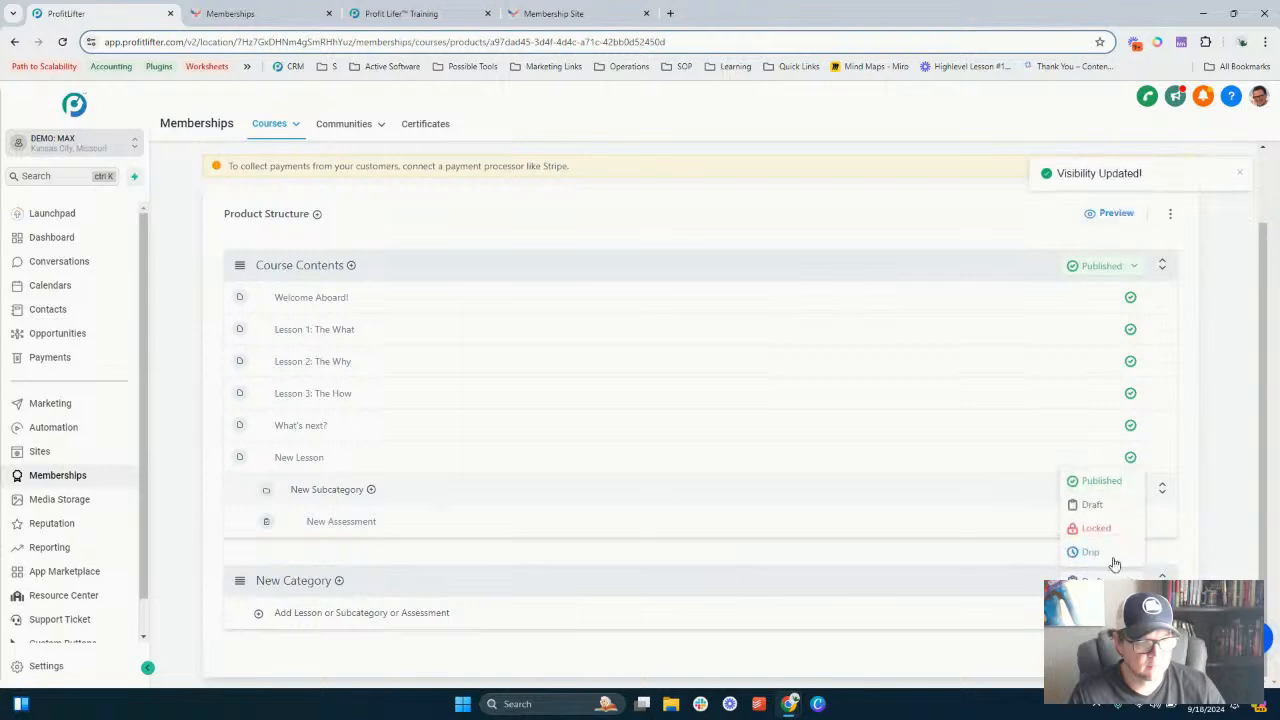
pyautogui.click(1093, 485)
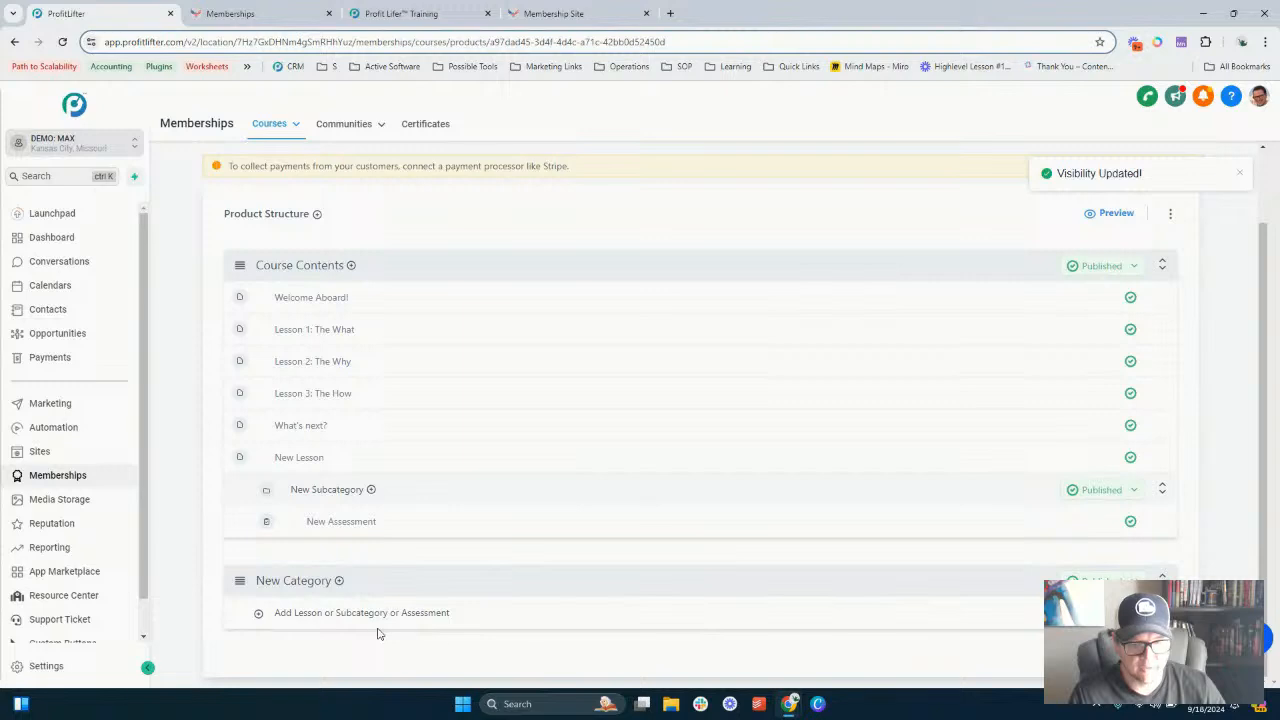
pyautogui.click(1101, 489)
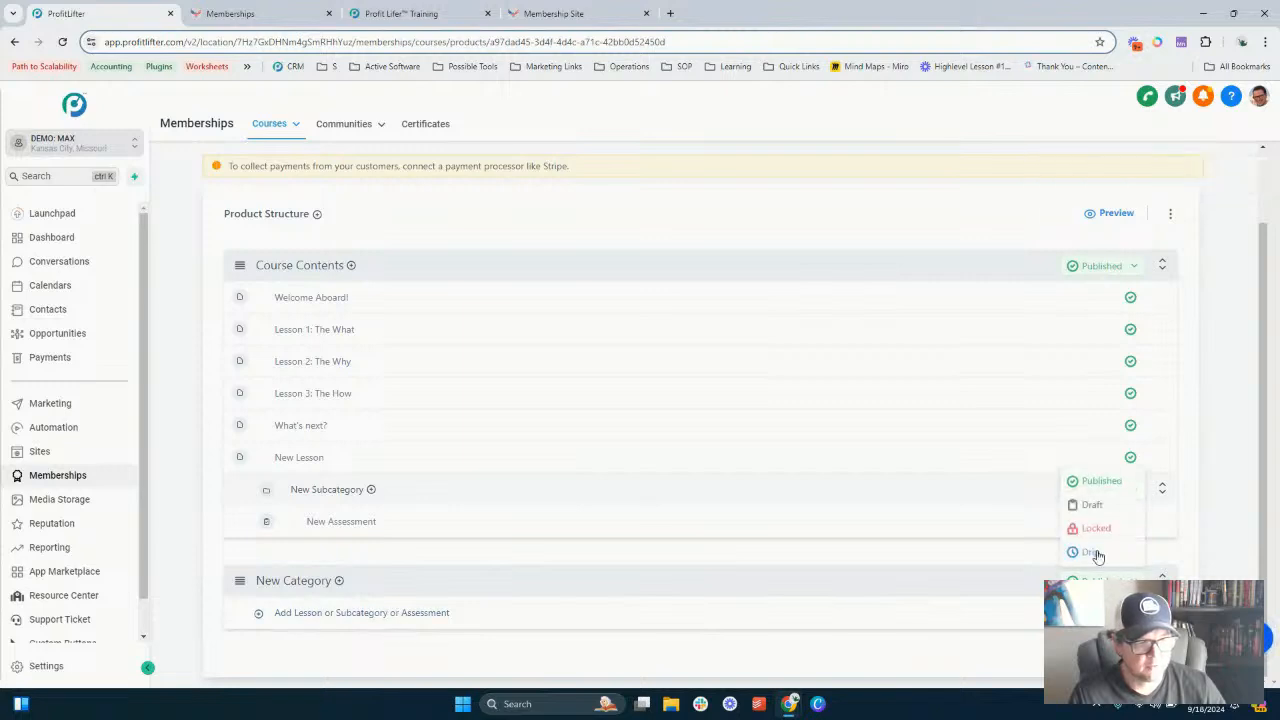
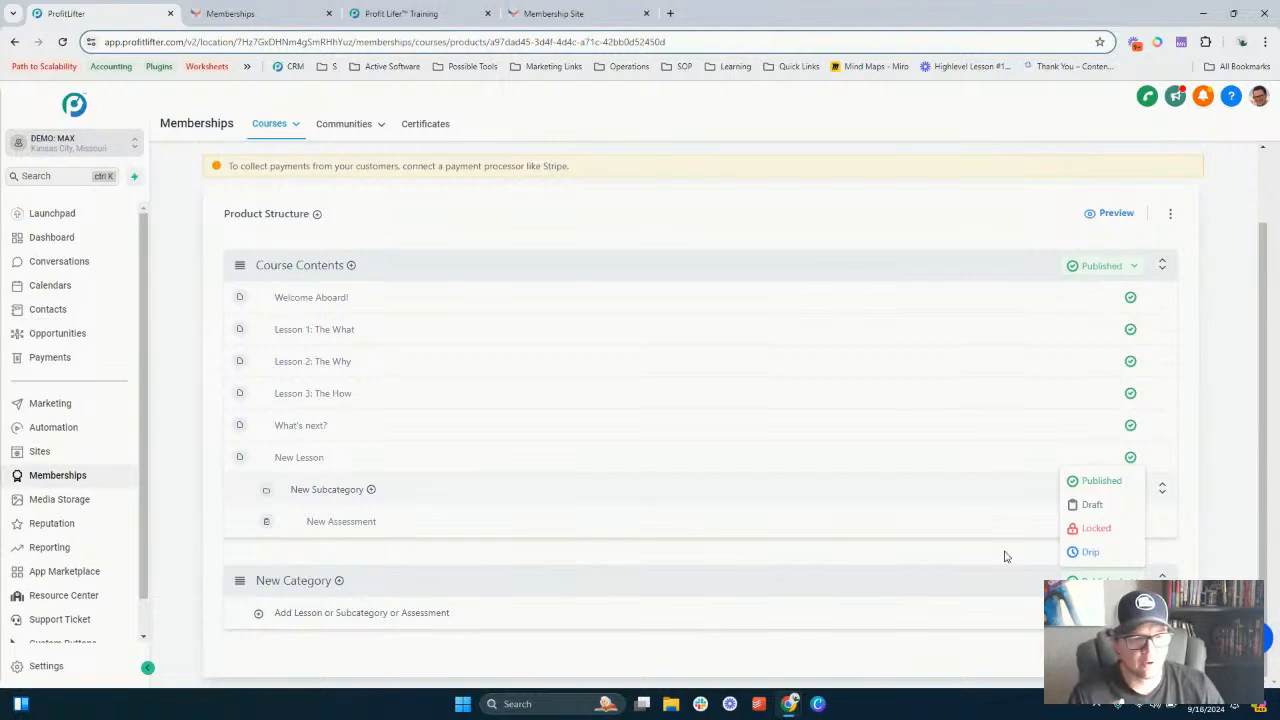
# - Set New Subcategory's status to Drip with 7 drip days
pyautogui.click(1096, 552)
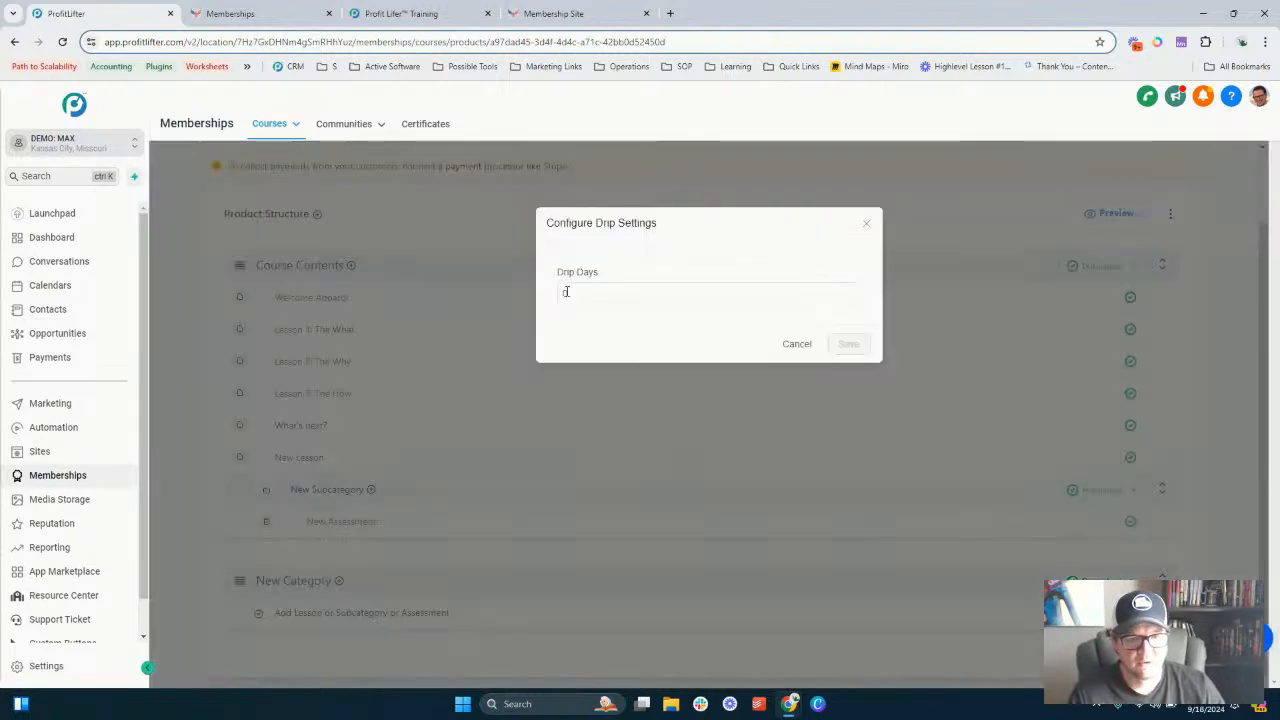
pyautogui.click(600, 294)
pyautogui.doubleClick(600, 295)
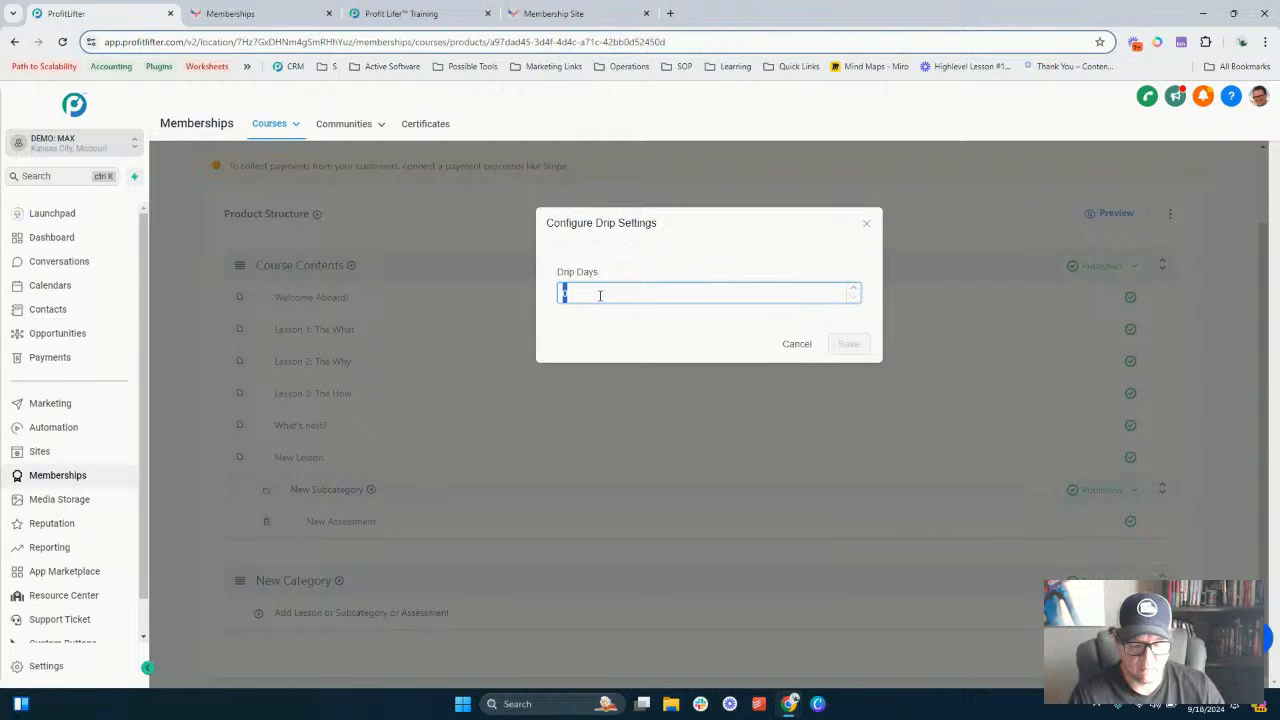
pyautogui.write('7')
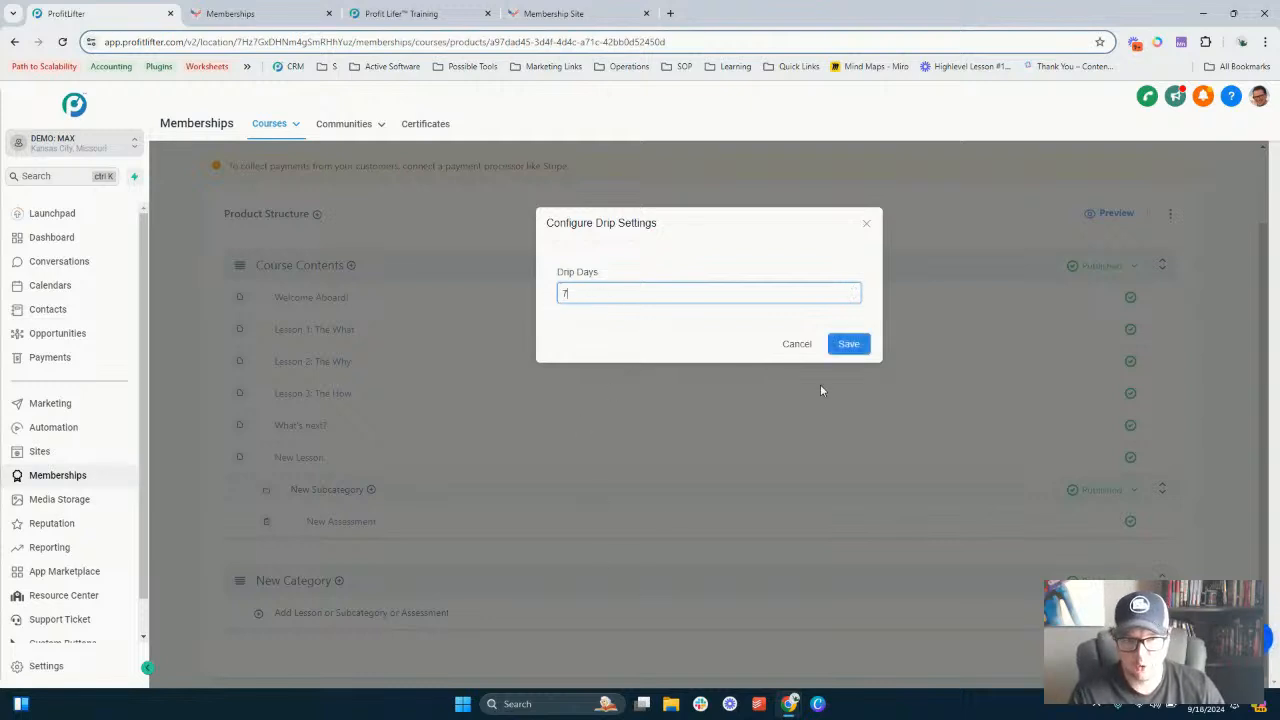
pyautogui.click(846, 344)
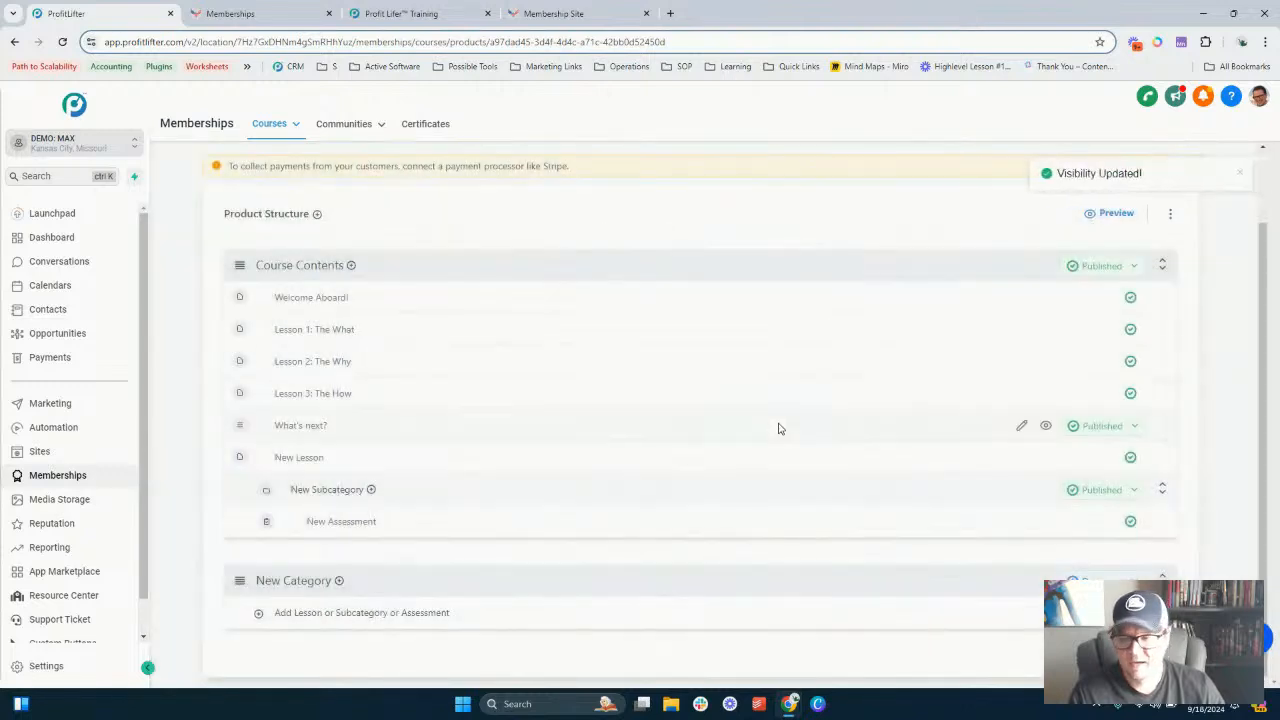
# - Set New Subcategory's status back to Published
pyautogui.click(1101, 489)
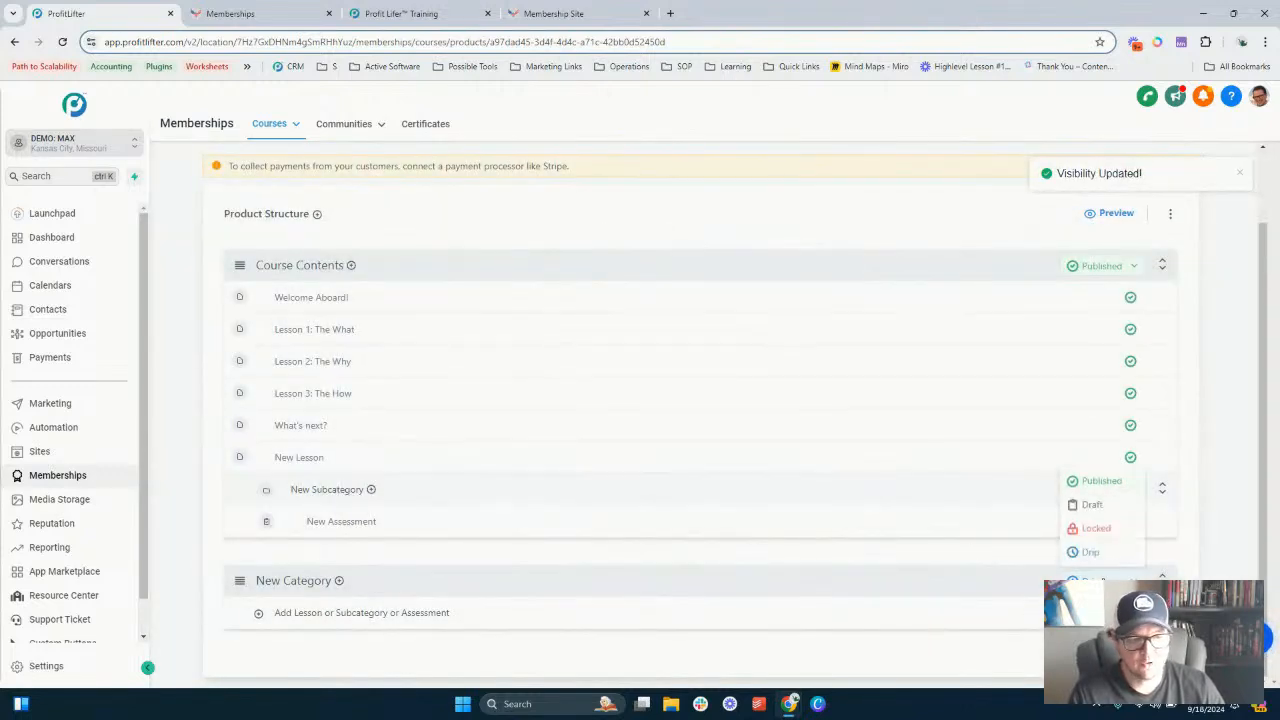
pyautogui.click(1100, 485)
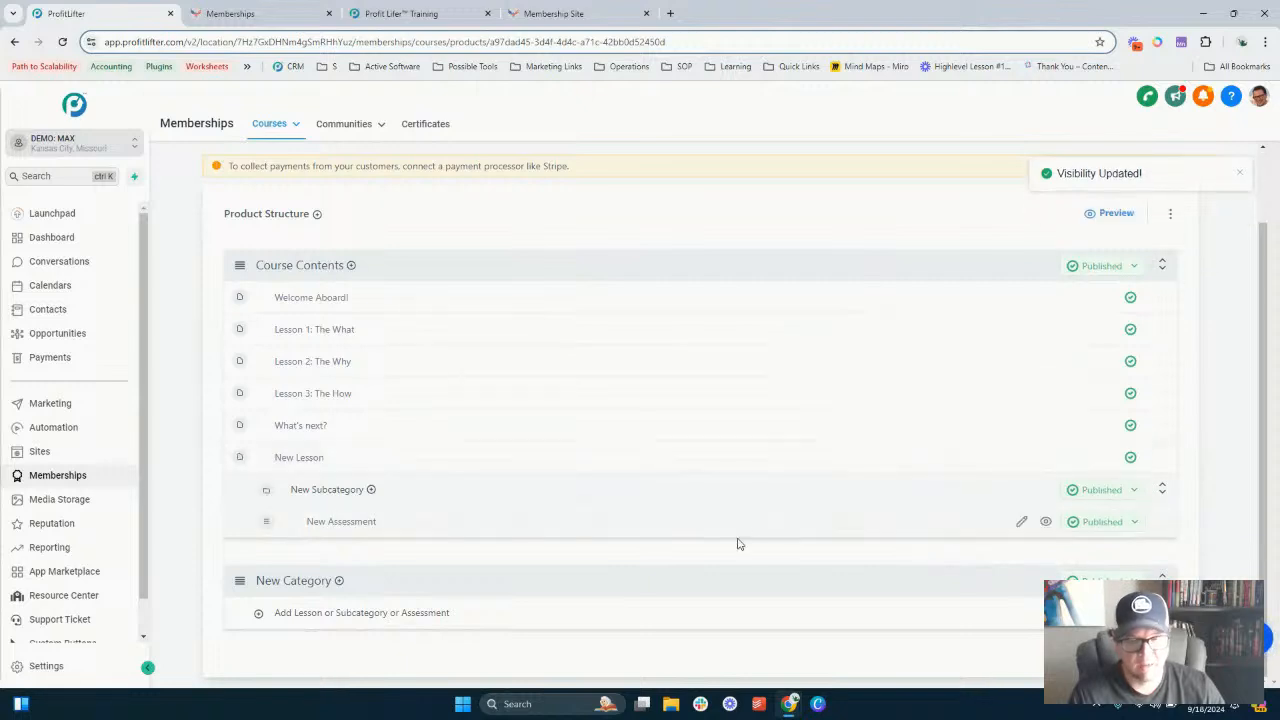
pyautogui.scroll(1, 727, 484)
pyautogui.scroll(1, 727, 484)
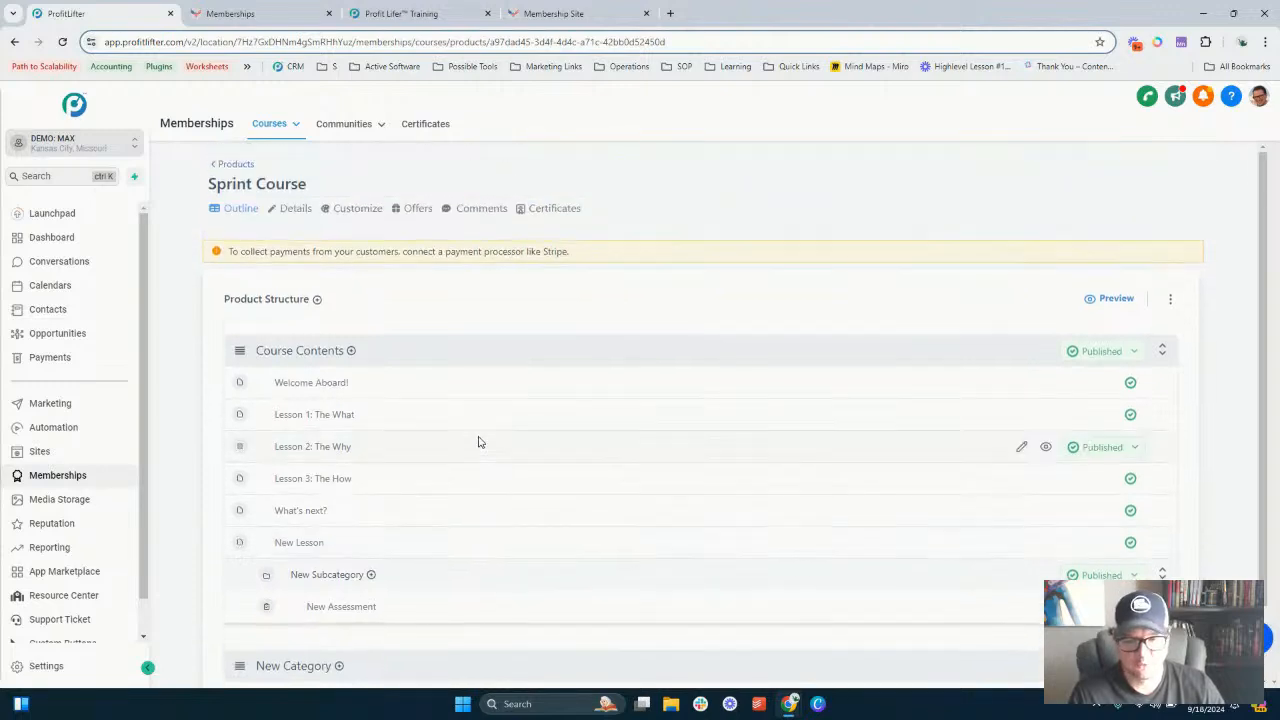
# - Reload the student preview and open New Assessment's assignment page to examine its answer and upload fields
pyautogui.click(238, 17)
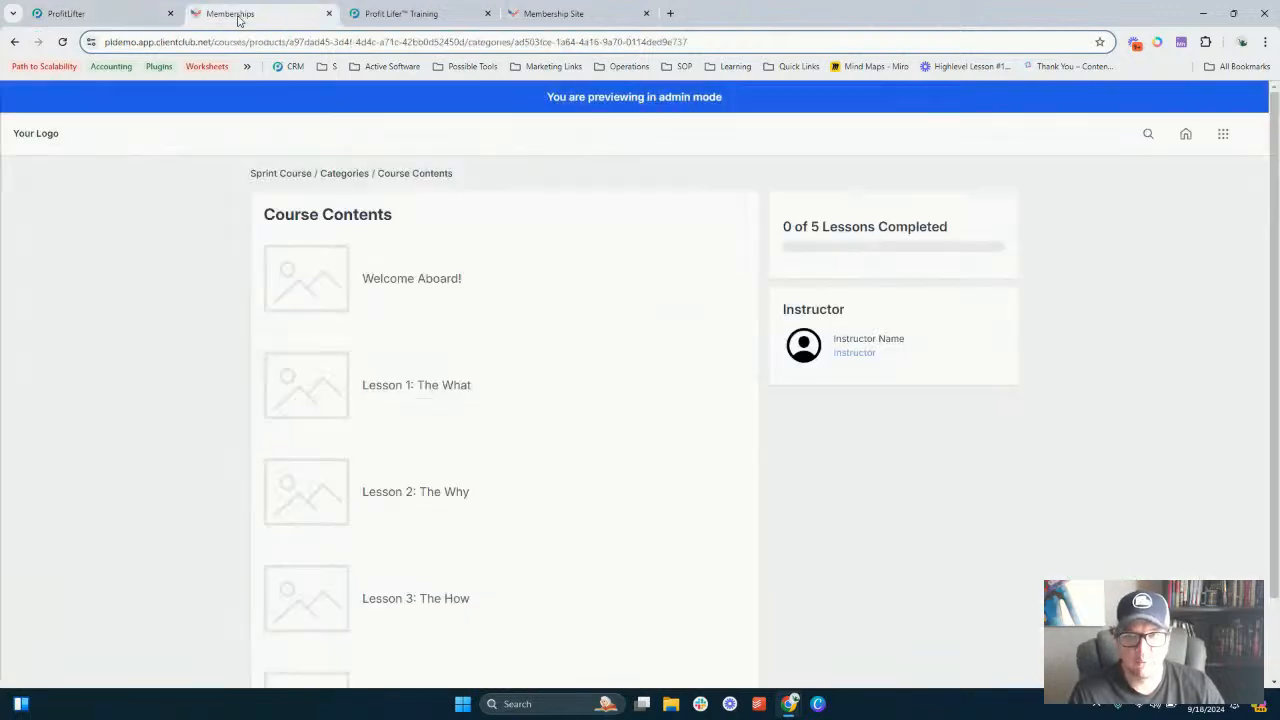
pyautogui.click(60, 43)
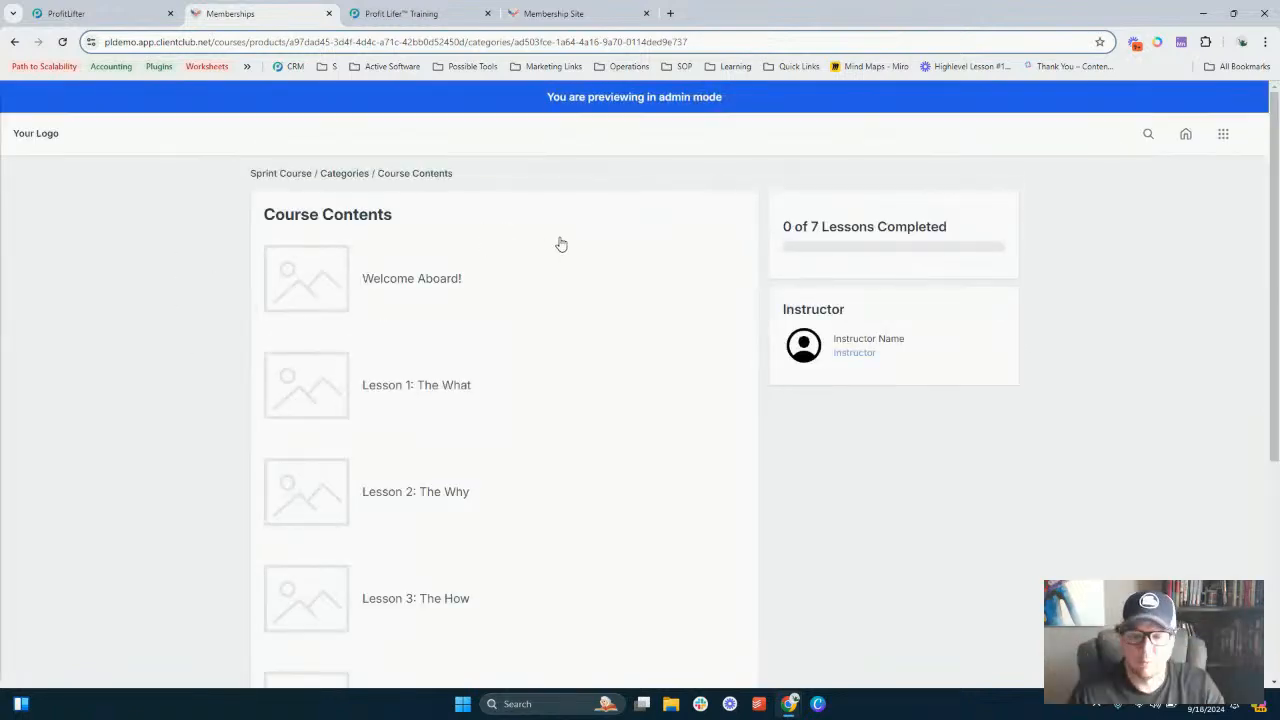
pyautogui.scroll(-3, 549, 265)
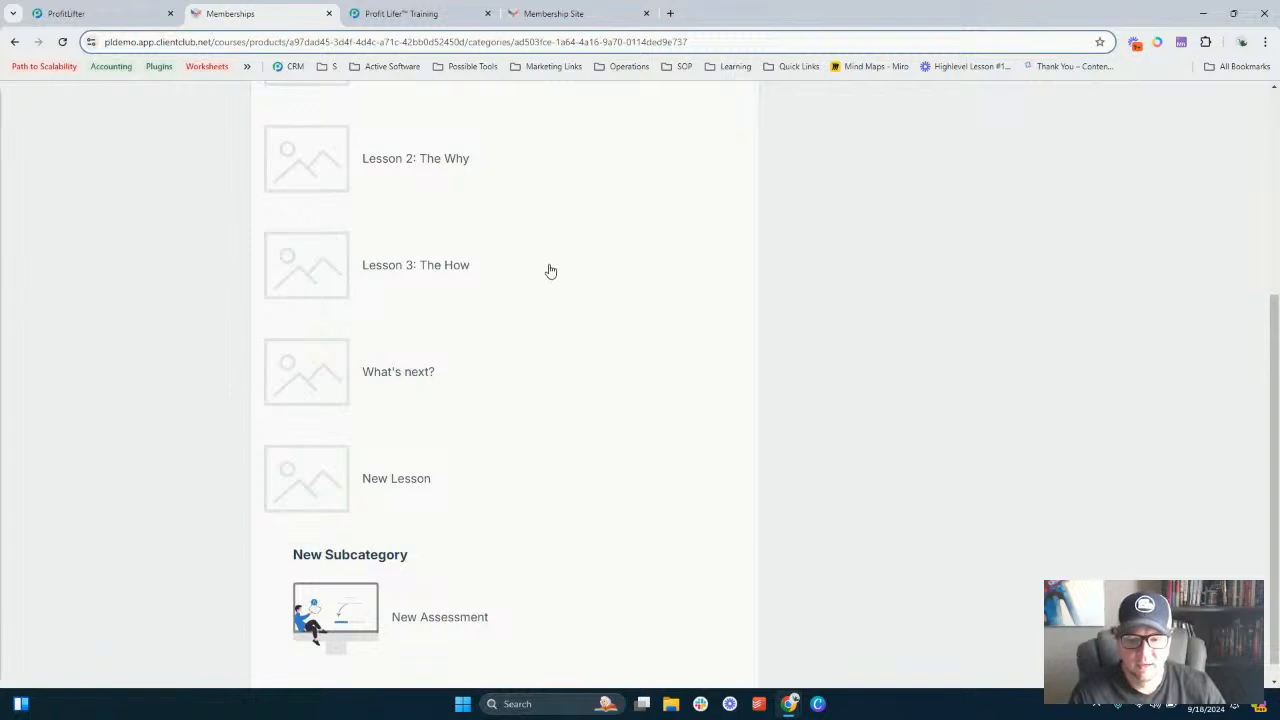
pyautogui.scroll(3, 549, 263)
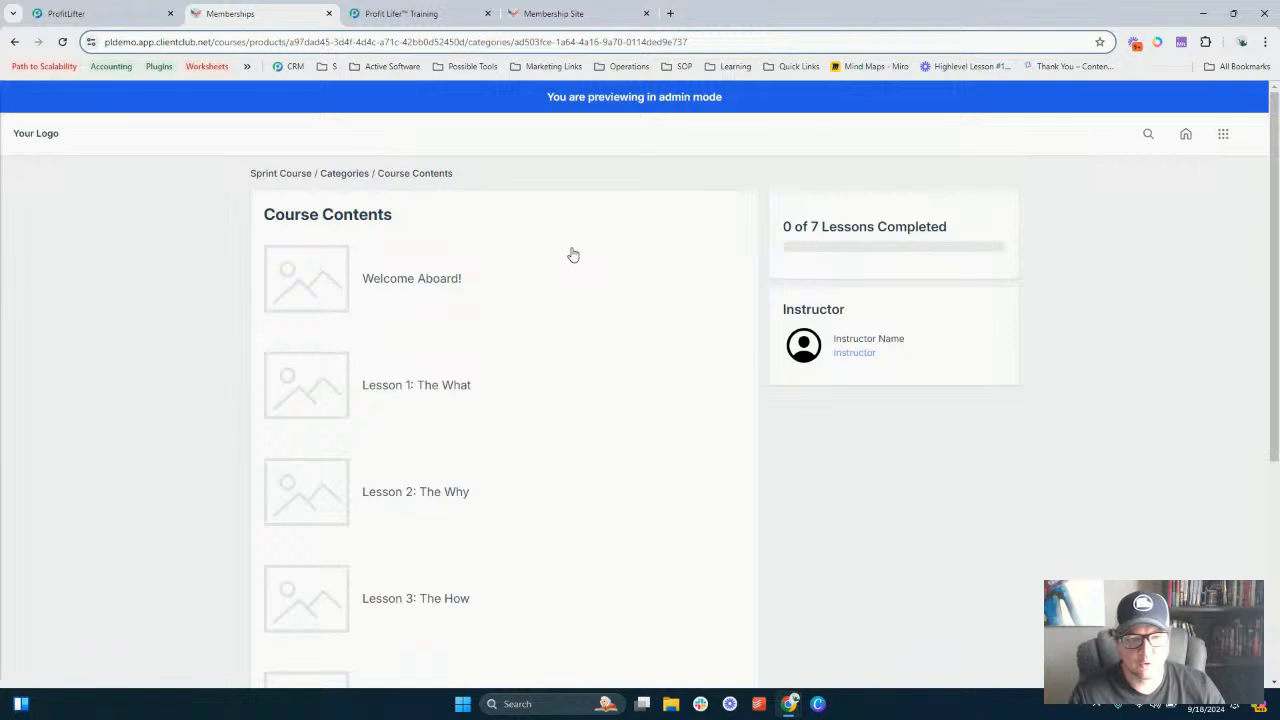
pyautogui.scroll(-3, 556, 260)
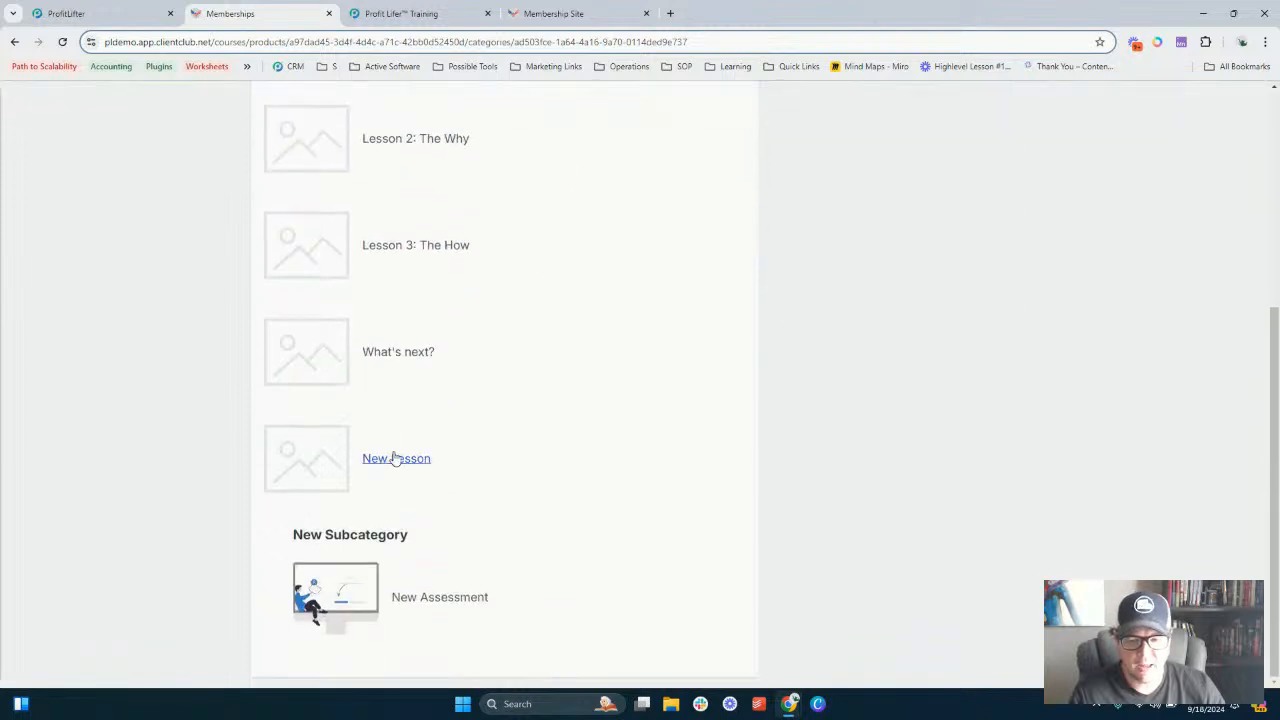
pyautogui.click(427, 598)
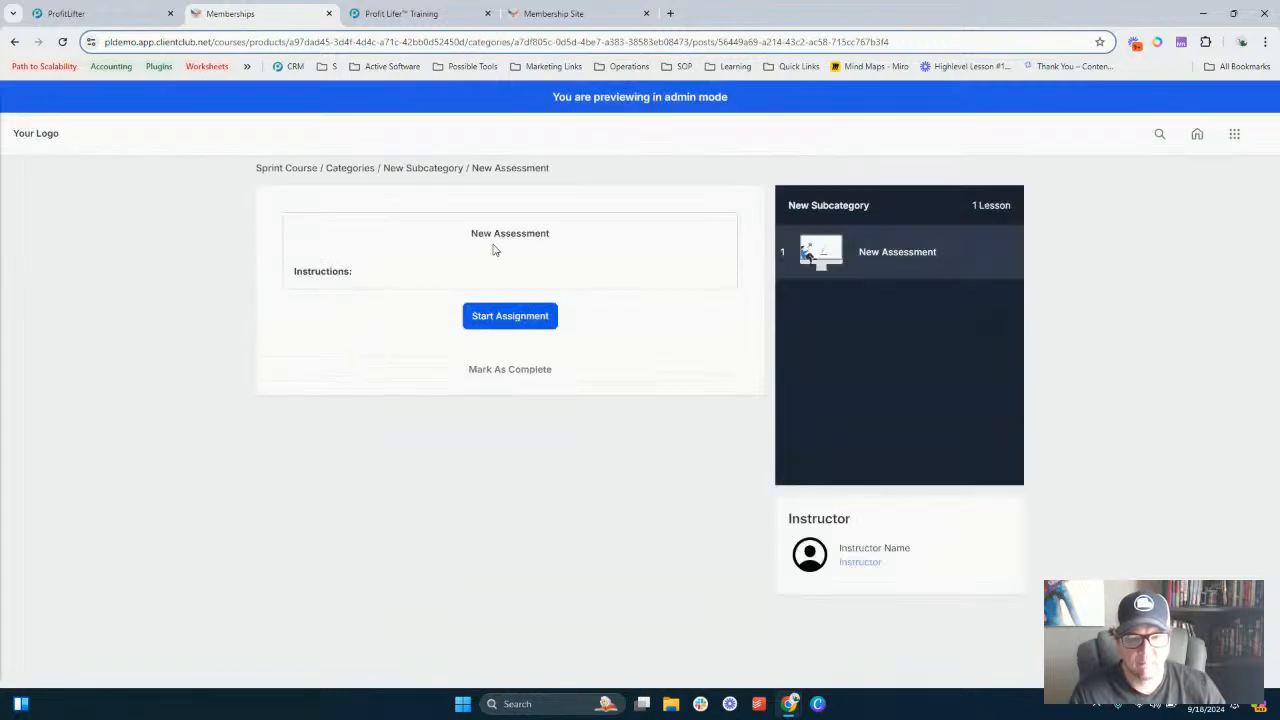
pyautogui.click(517, 318)
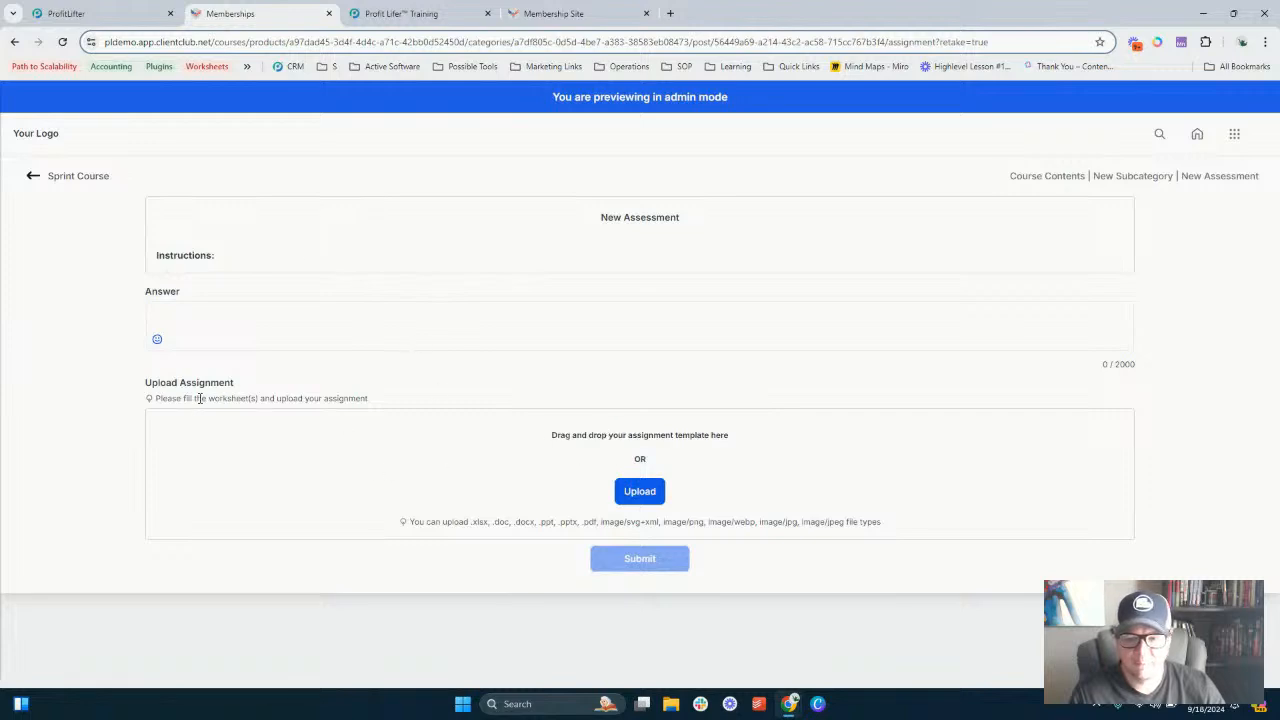
pyautogui.moveTo(172, 397); pyautogui.dragTo(423, 401)
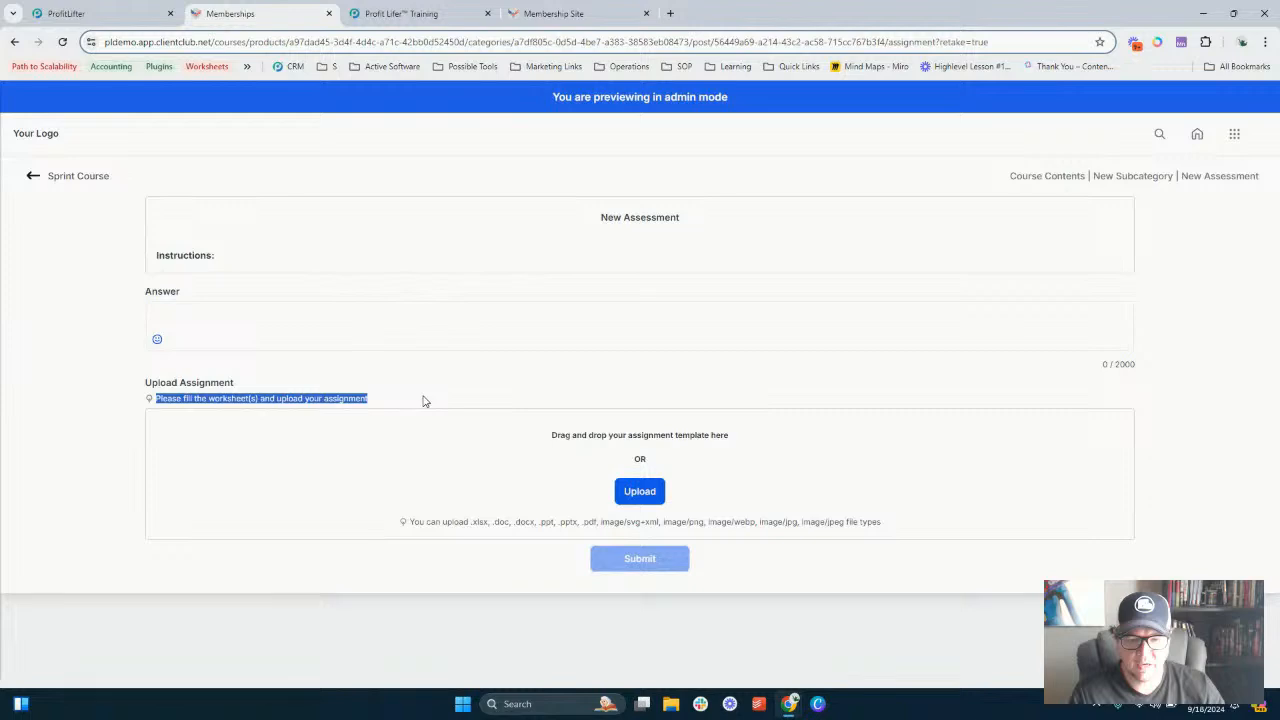
pyautogui.click(225, 331)
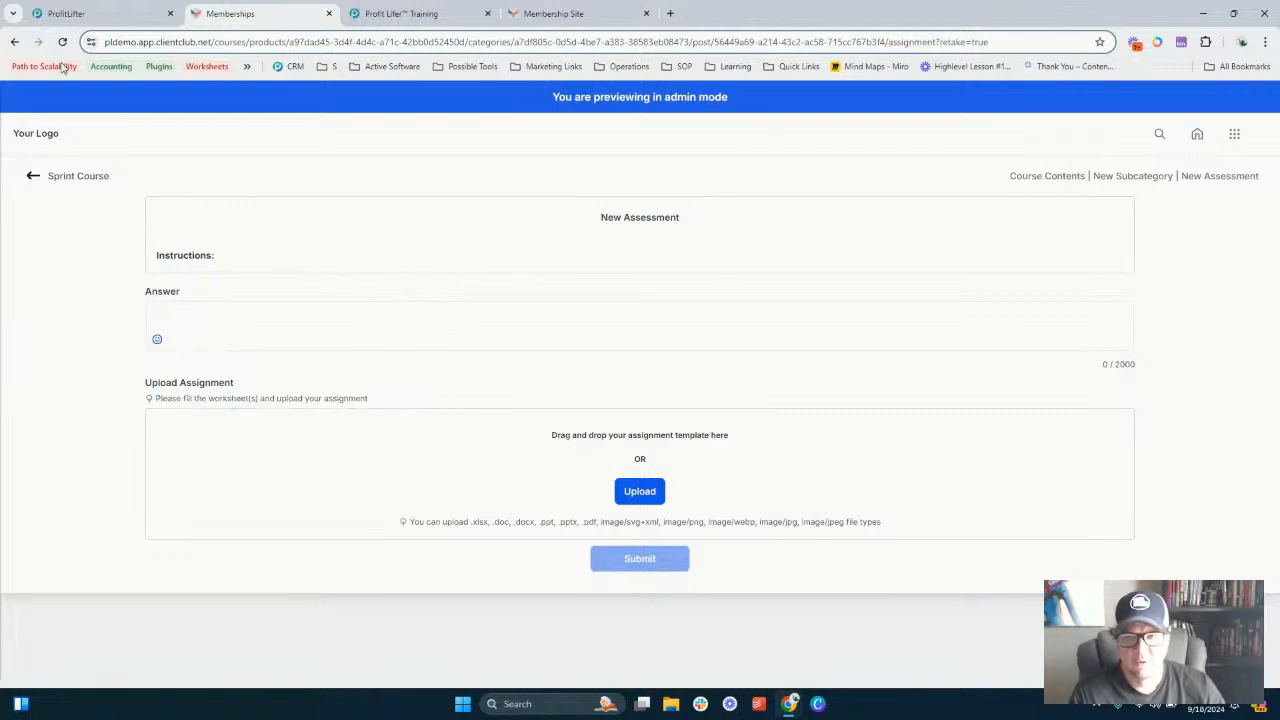
# - Open New Lesson for editing and examine its title, category options and description code
pyautogui.click(132, 8)
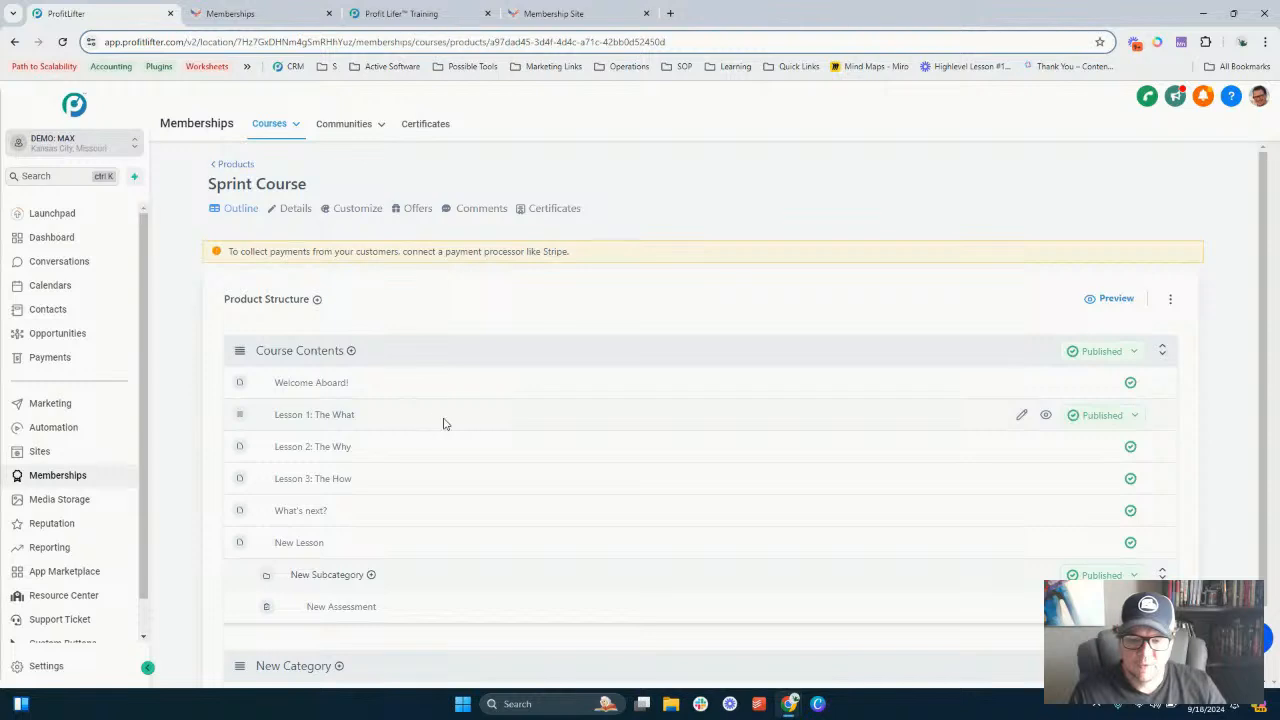
pyautogui.click(308, 545)
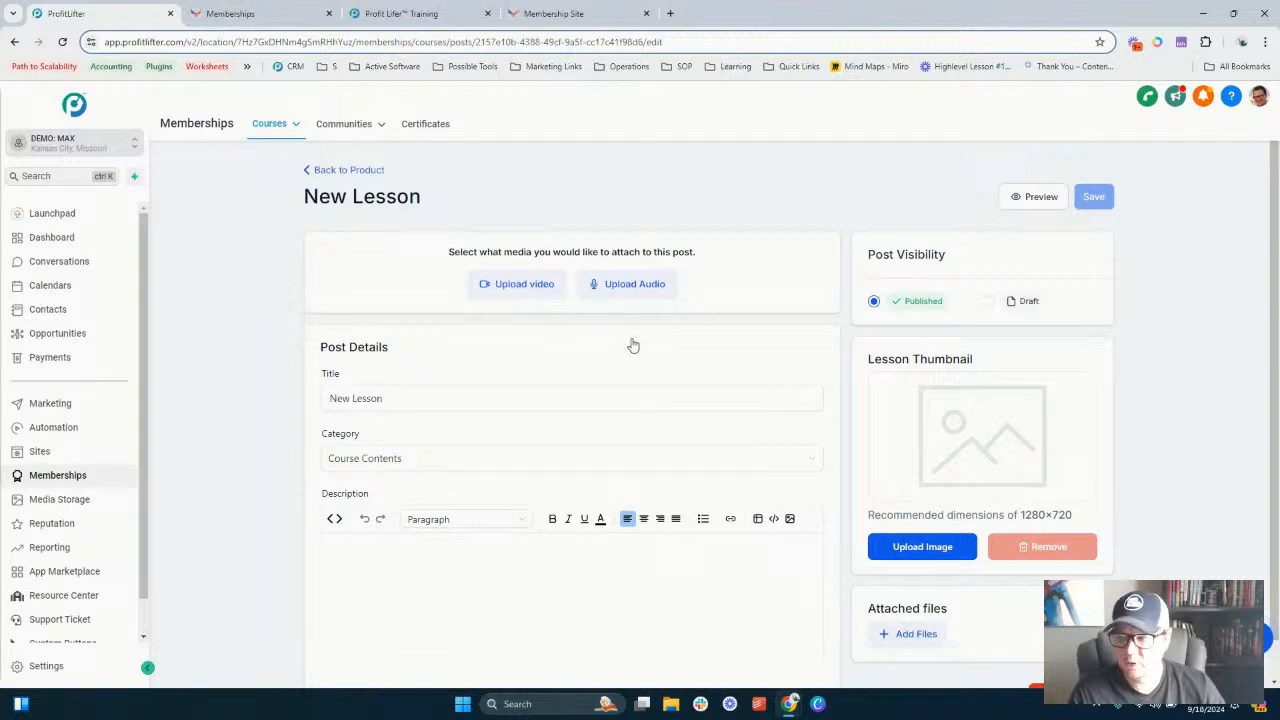
pyautogui.click(418, 402)
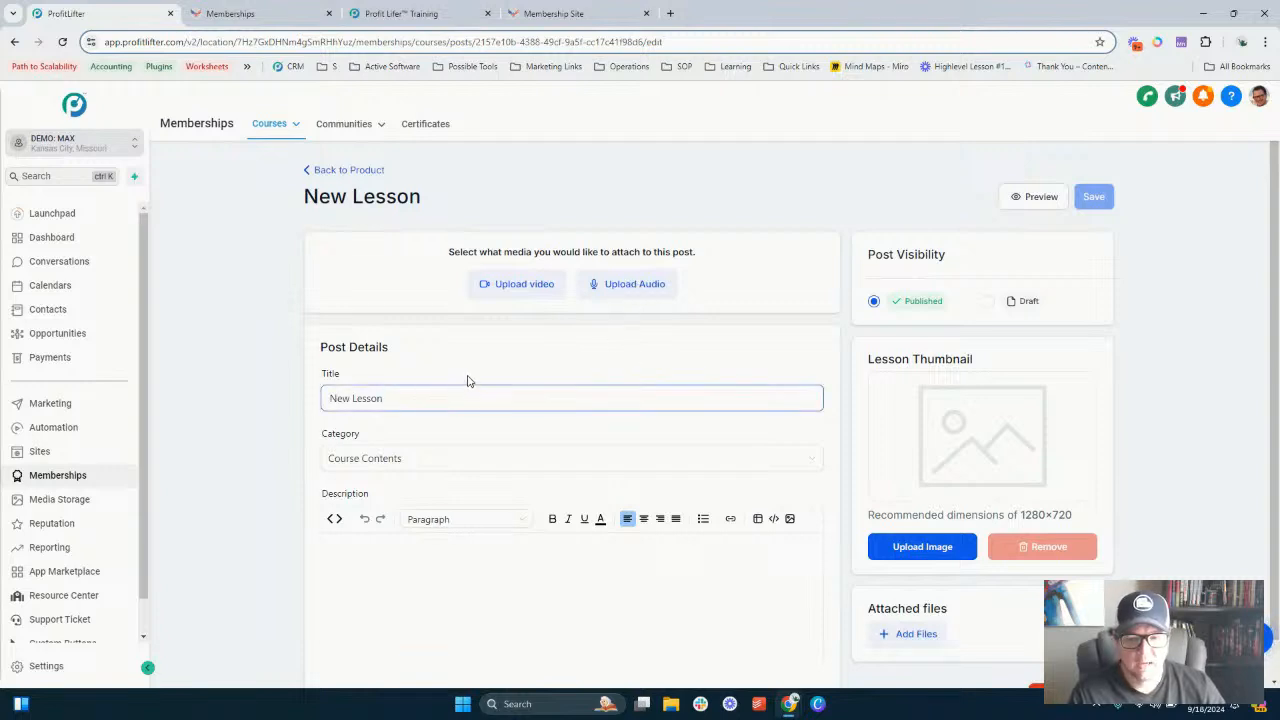
pyautogui.scroll(-1, 467, 381)
pyautogui.click(429, 417)
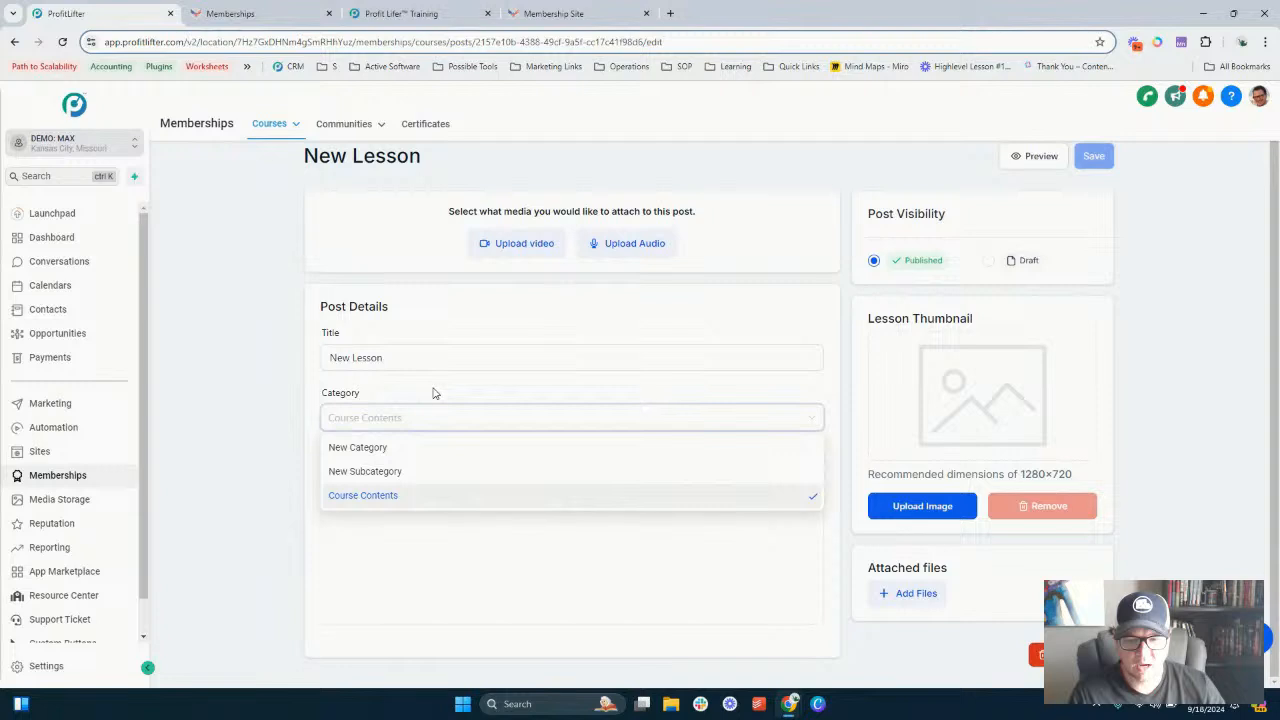
pyautogui.click(431, 394)
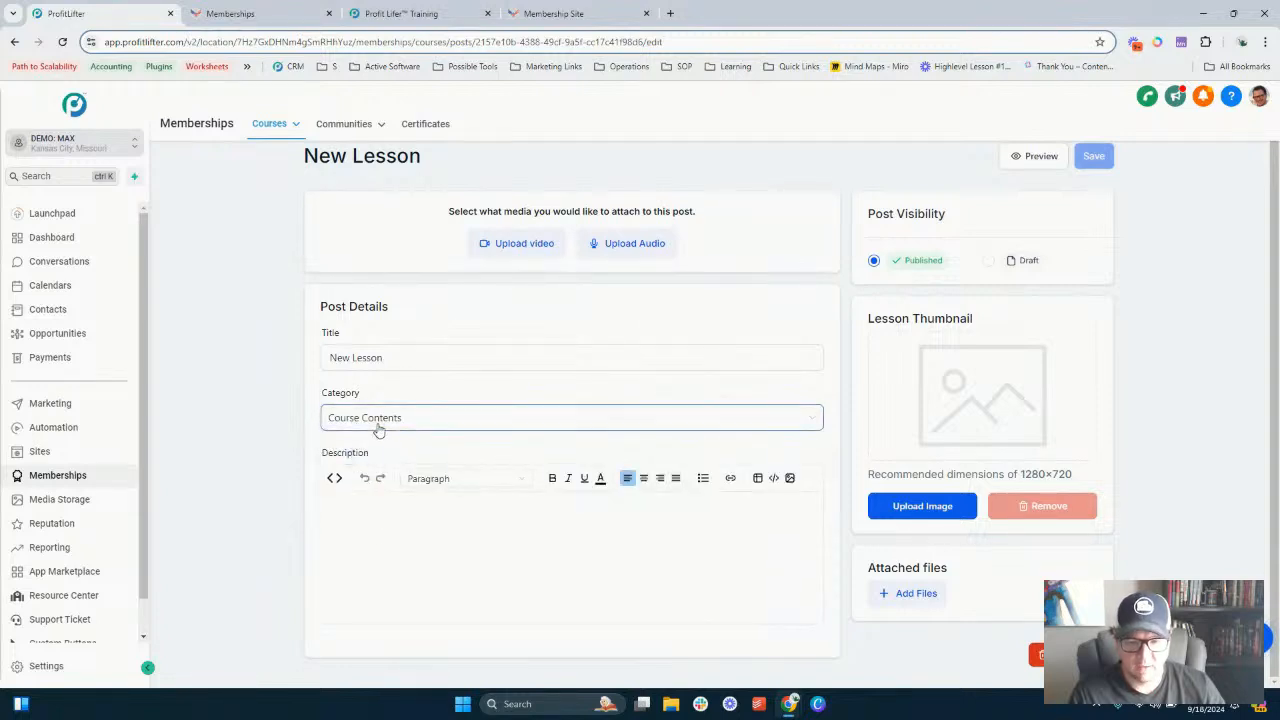
pyautogui.click(384, 521)
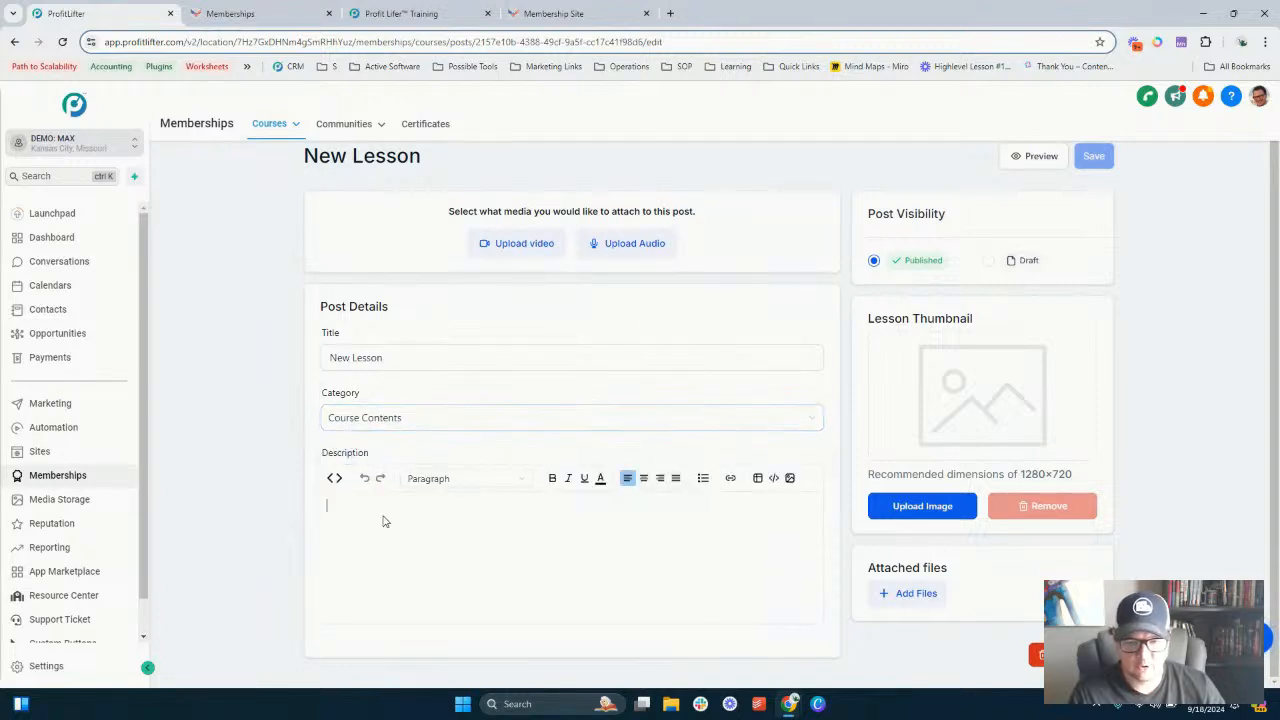
pyautogui.click(331, 479)
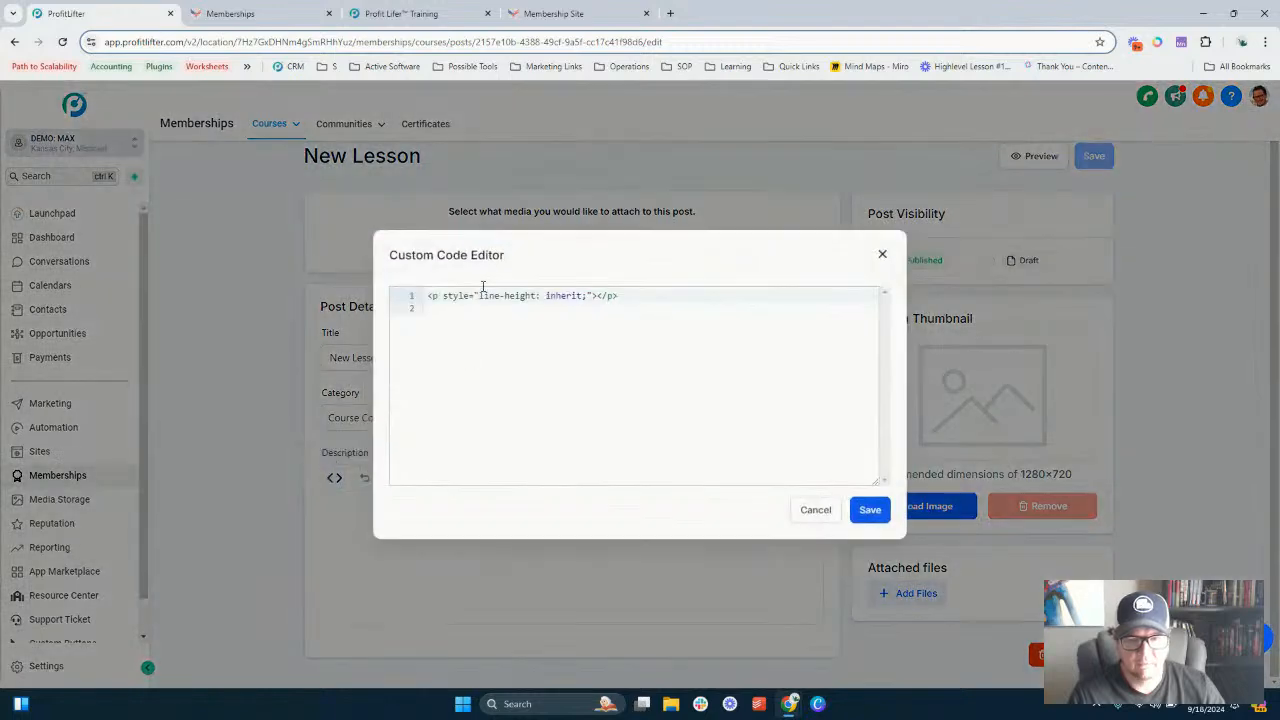
pyautogui.click(815, 511)
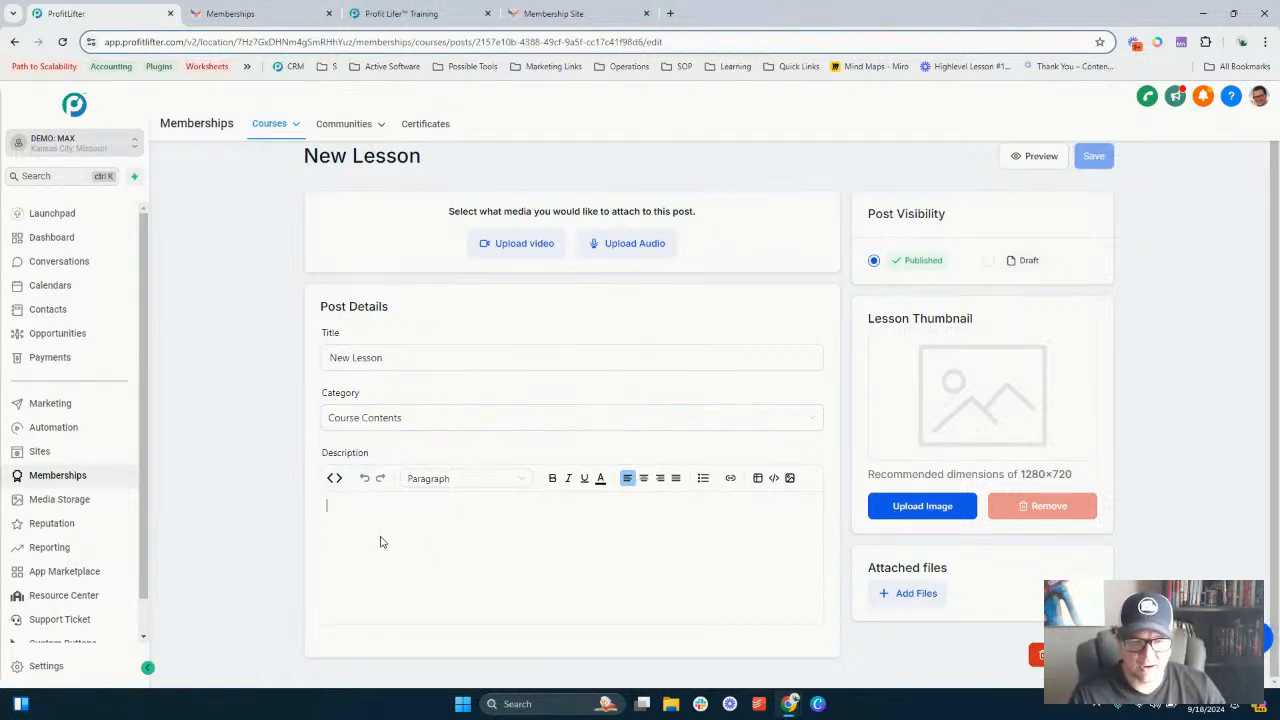
# - Open the description's Embed Media dialog and choose the Video media type
pyautogui.click(757, 480)
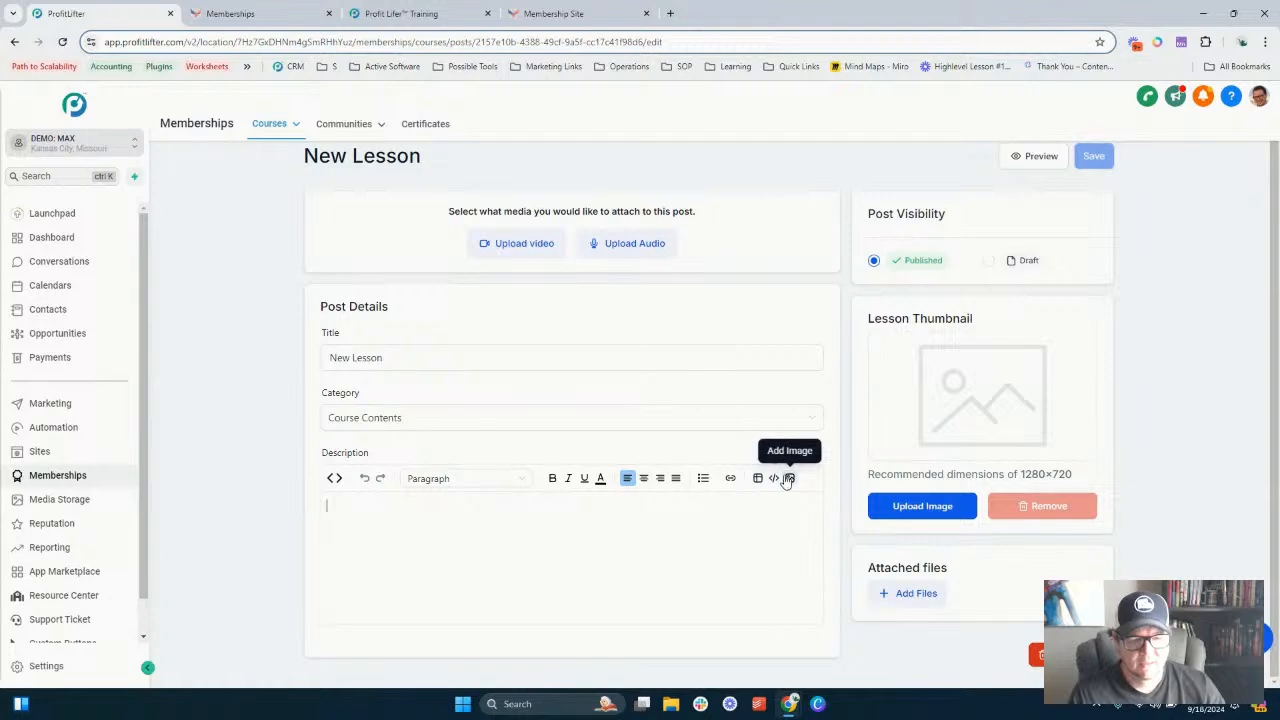
pyautogui.click(774, 478)
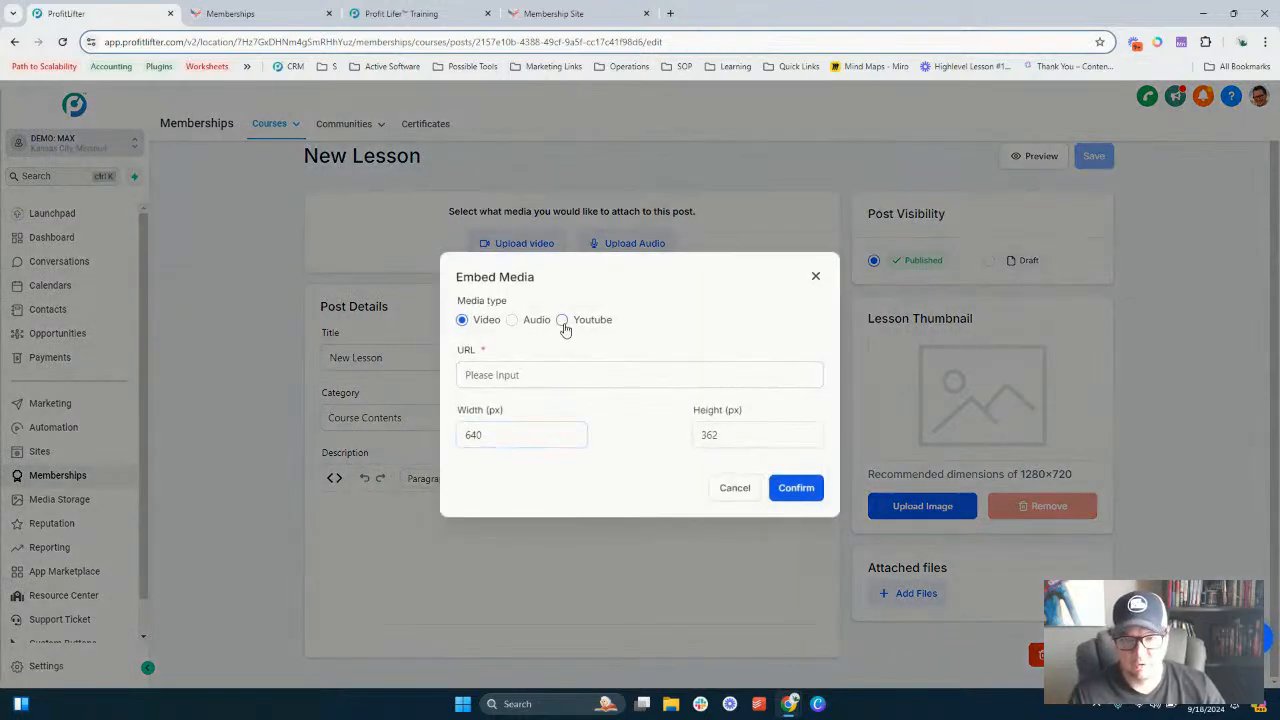
pyautogui.click(533, 378)
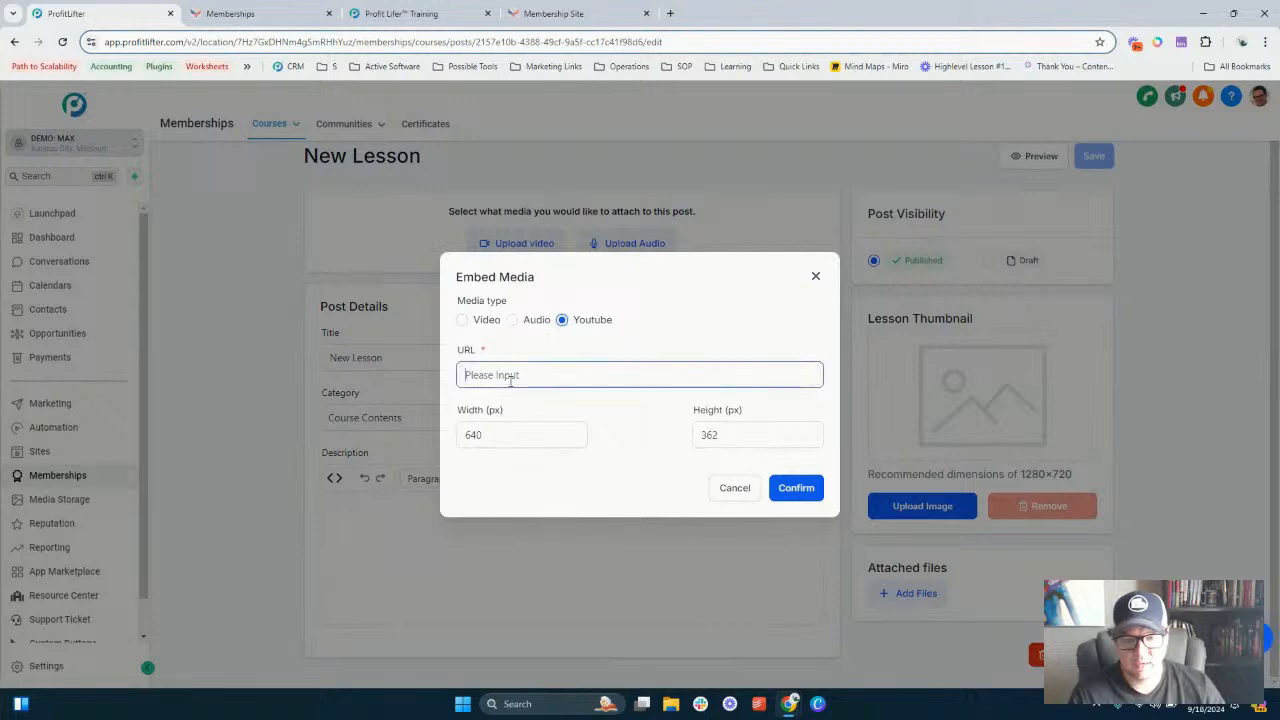
pyautogui.click(483, 322)
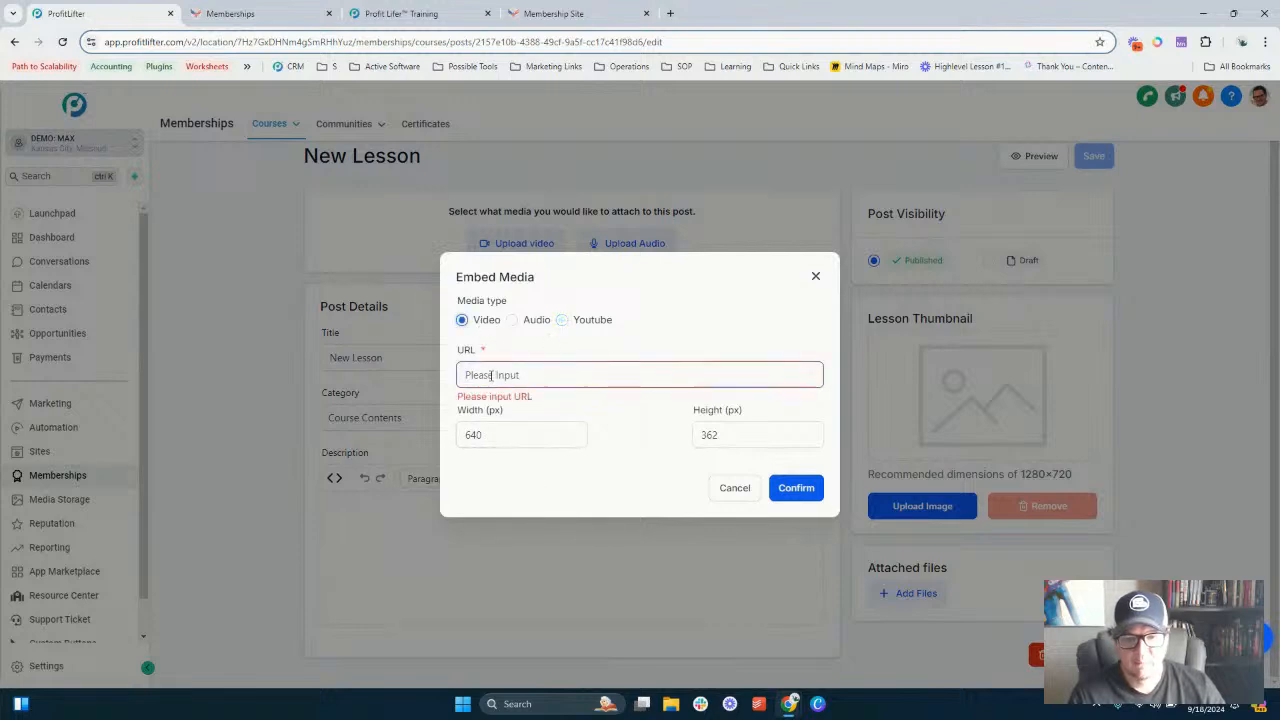
# - Open the Loom video library in a new tab to get a video link, then return to the lesson editor
pyautogui.click(670, 13)
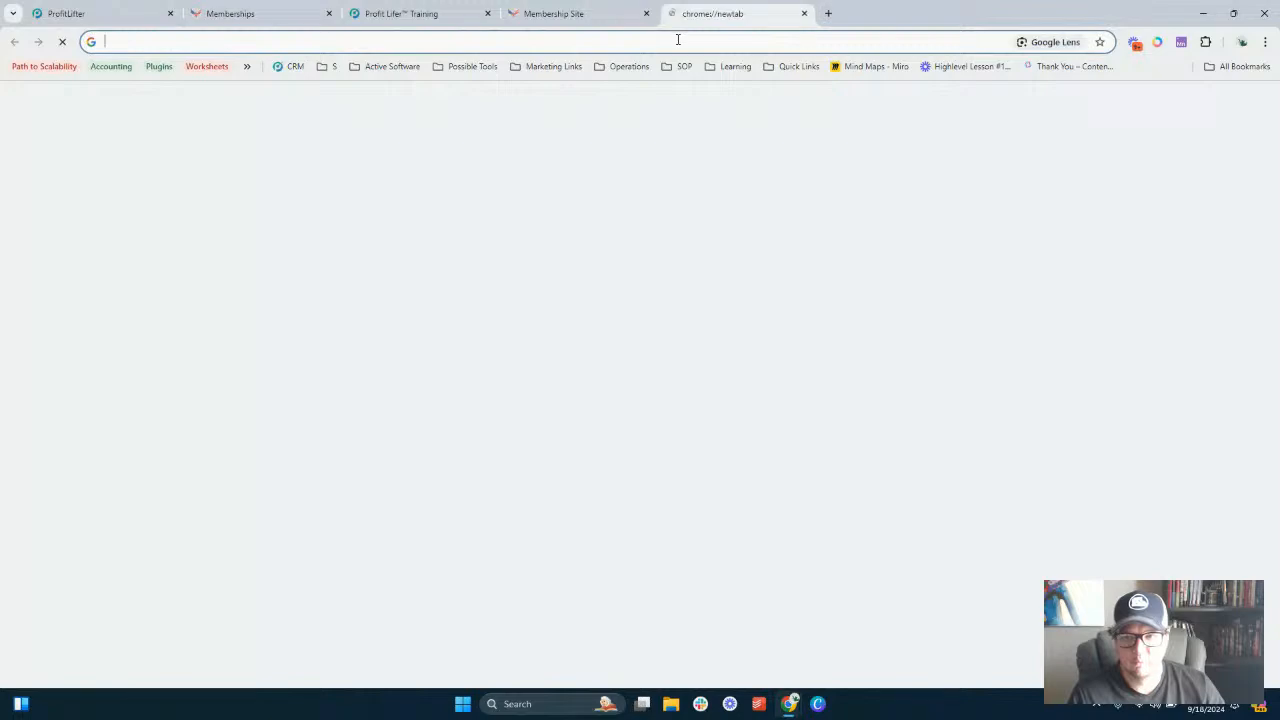
pyautogui.write('loom')
pyautogui.press('Return')
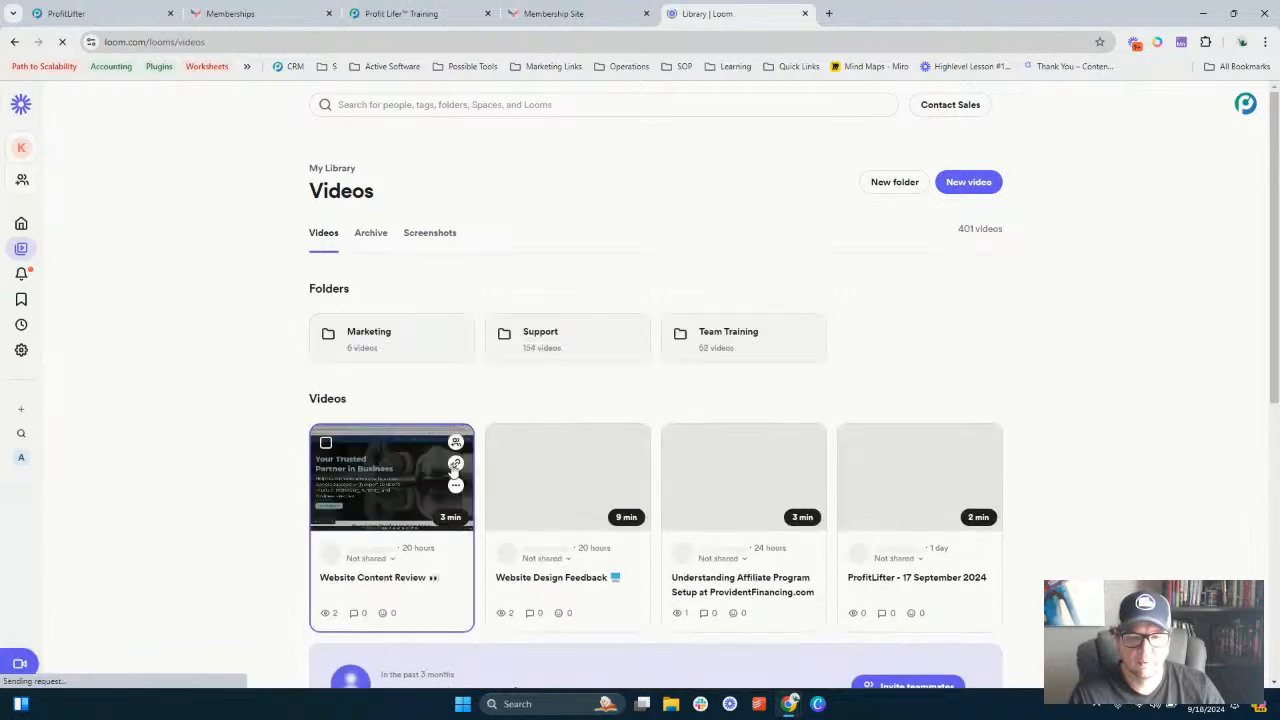
pyautogui.click(112, 10)
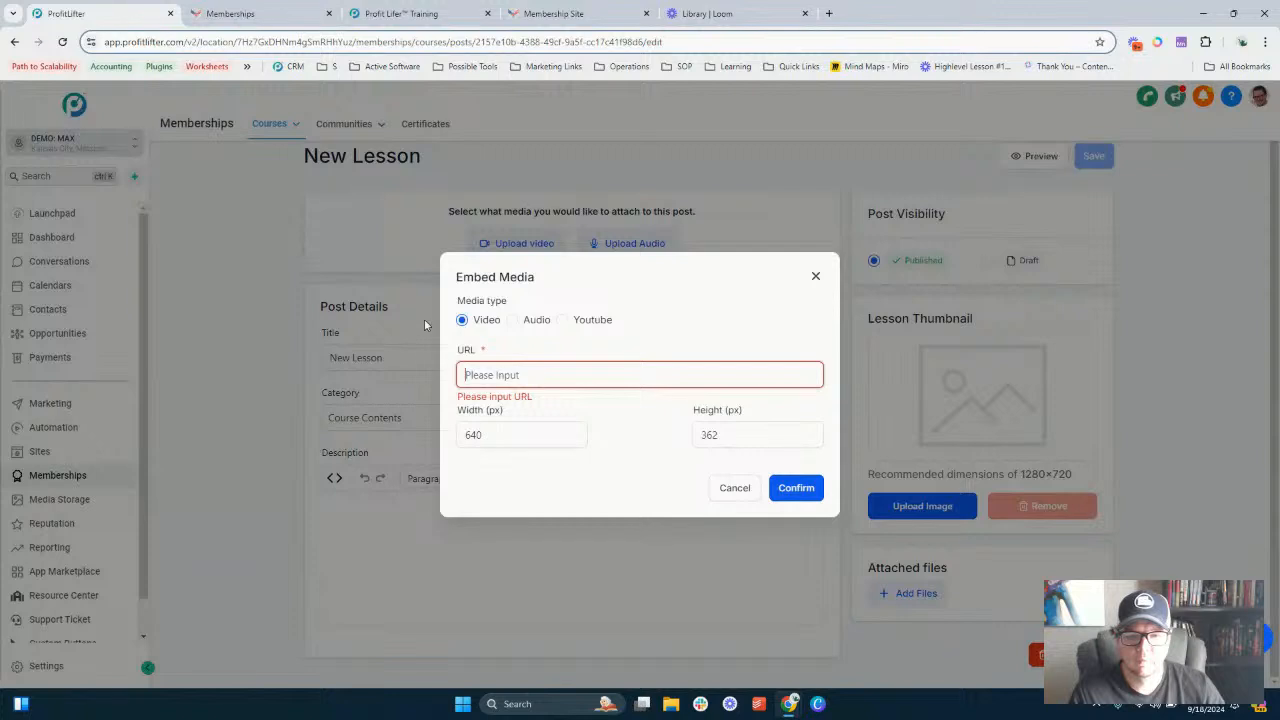
# - Paste the Loom video URL into the embed URL field and confirm the embed
pyautogui.click(515, 372)
pyautogui.hotkey('ctrl', 'v')
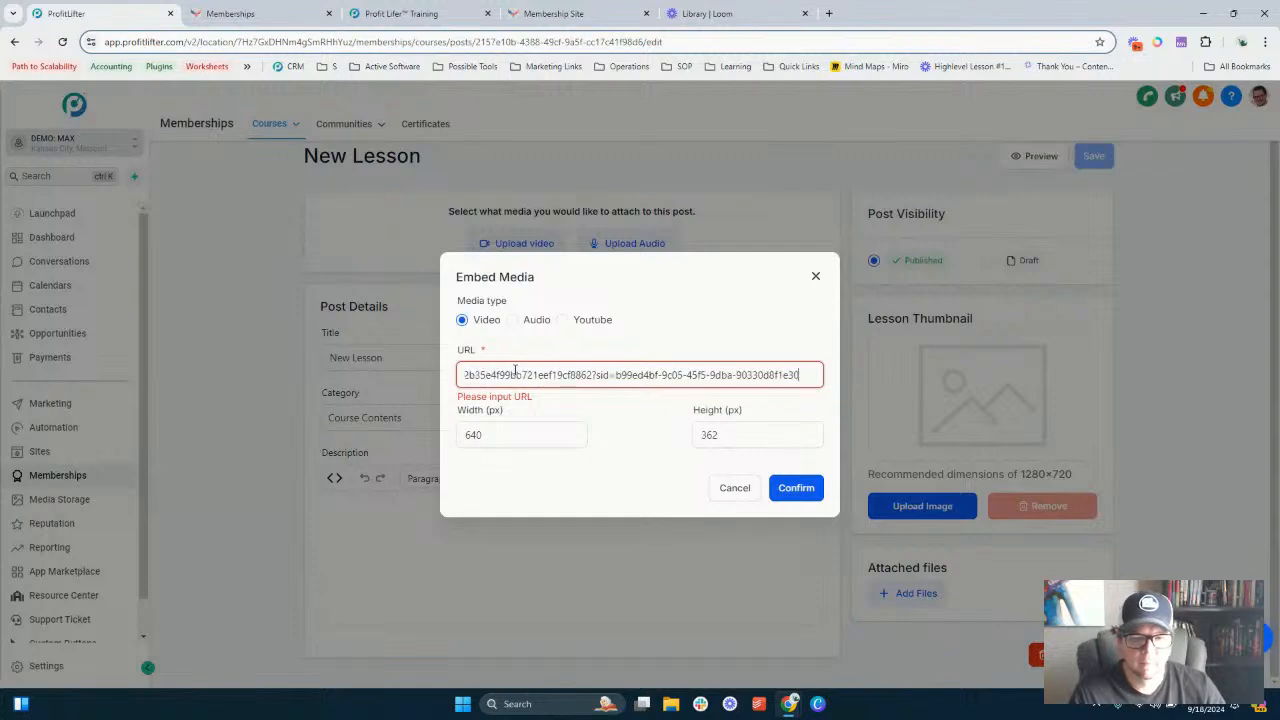
pyautogui.click(800, 487)
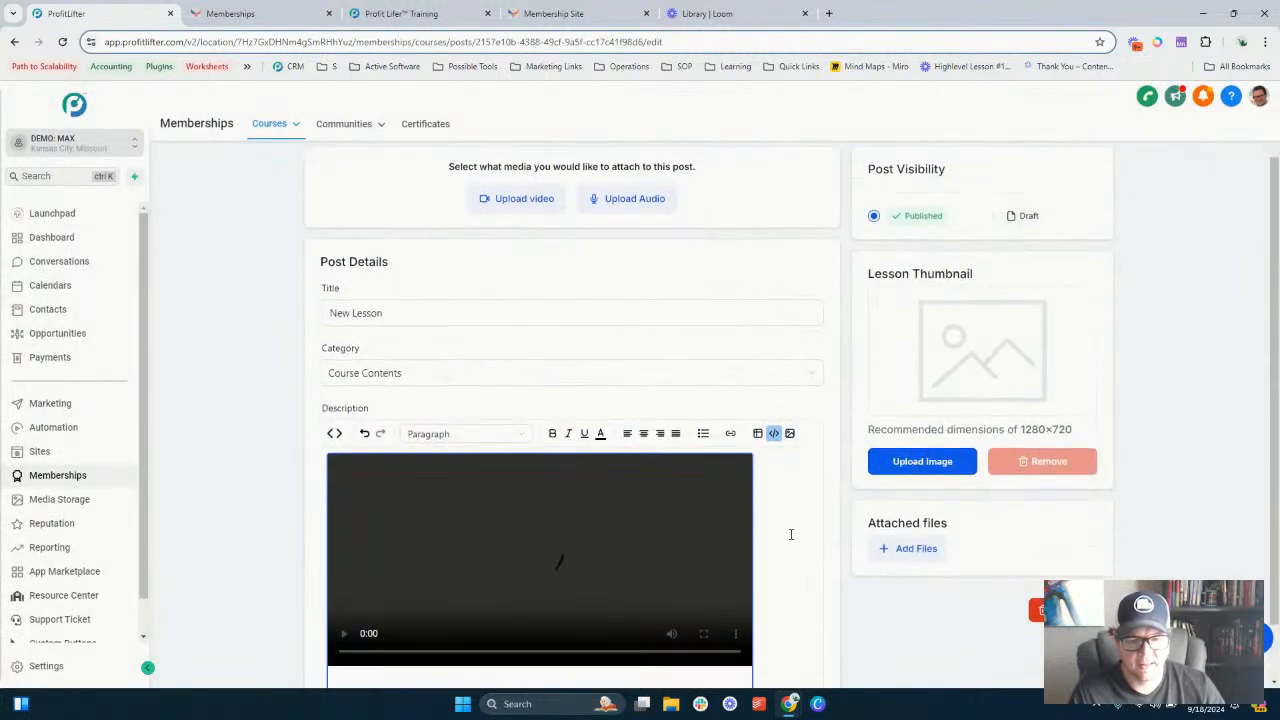
pyautogui.scroll(-1, 790, 535)
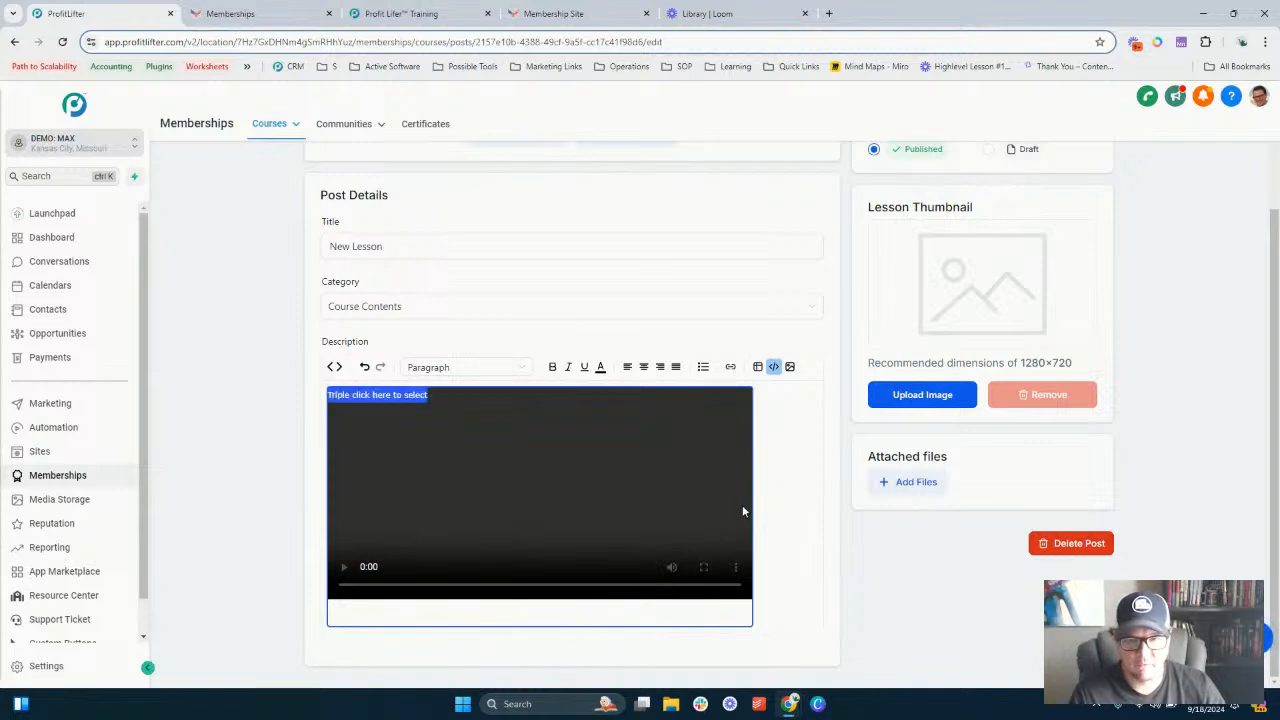
pyautogui.scroll(2, 742, 511)
pyautogui.scroll(-2, 770, 490)
pyautogui.scroll(2, 600, 430)
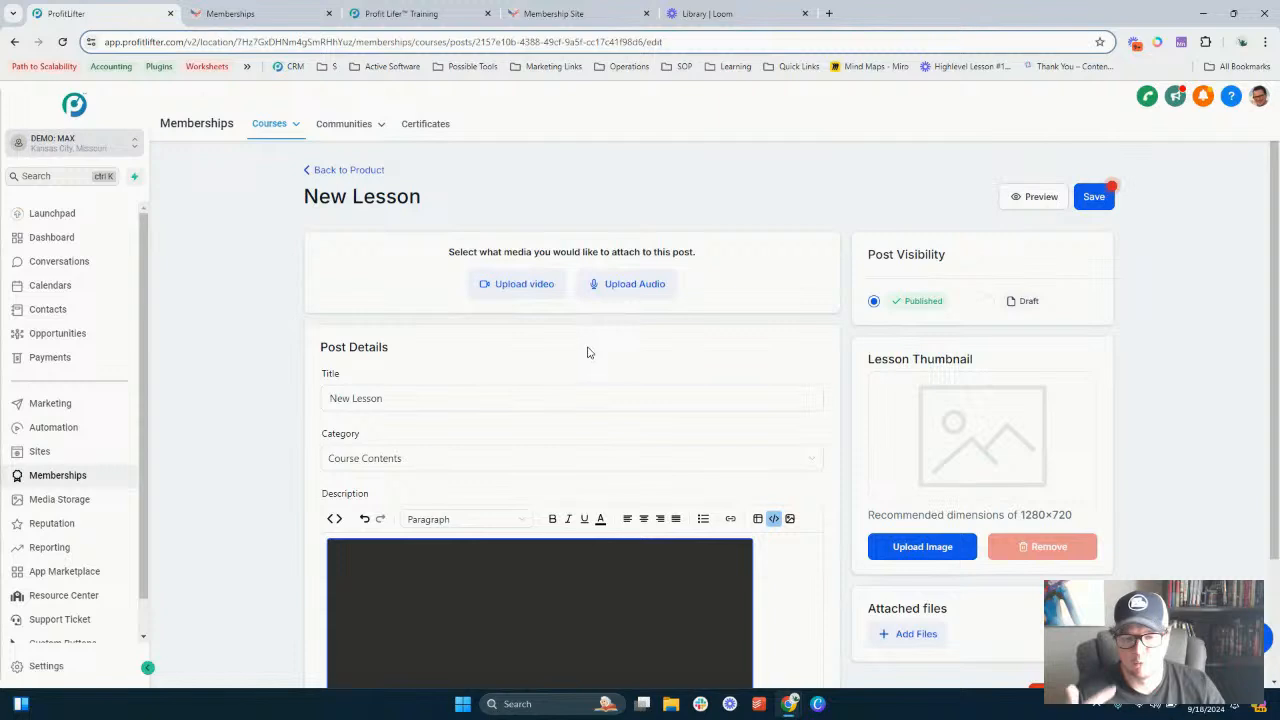
# - Add the line 'Write bunches content' to the description below the embedded video
pyautogui.scroll(-2, 588, 351)
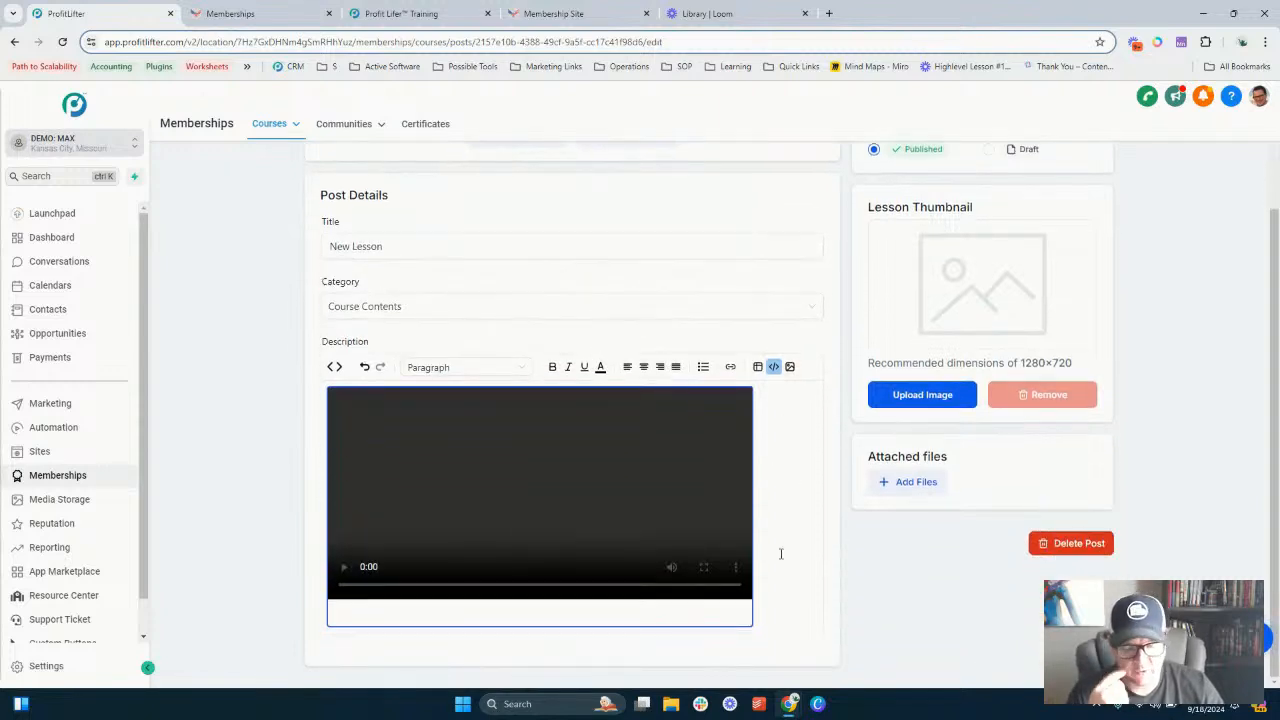
pyautogui.press('Return')
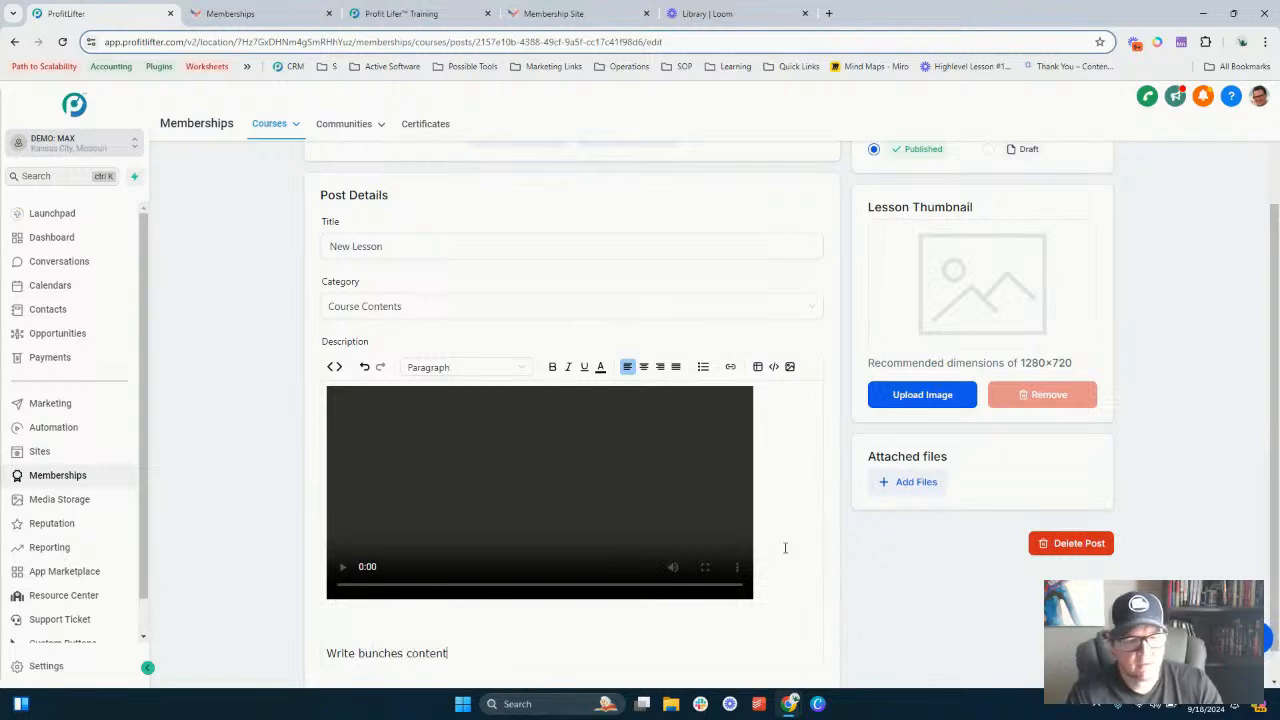
# - Upload Membership Site.png from Downloads as the lesson thumbnail
pyautogui.scroll(3, 916, 447)
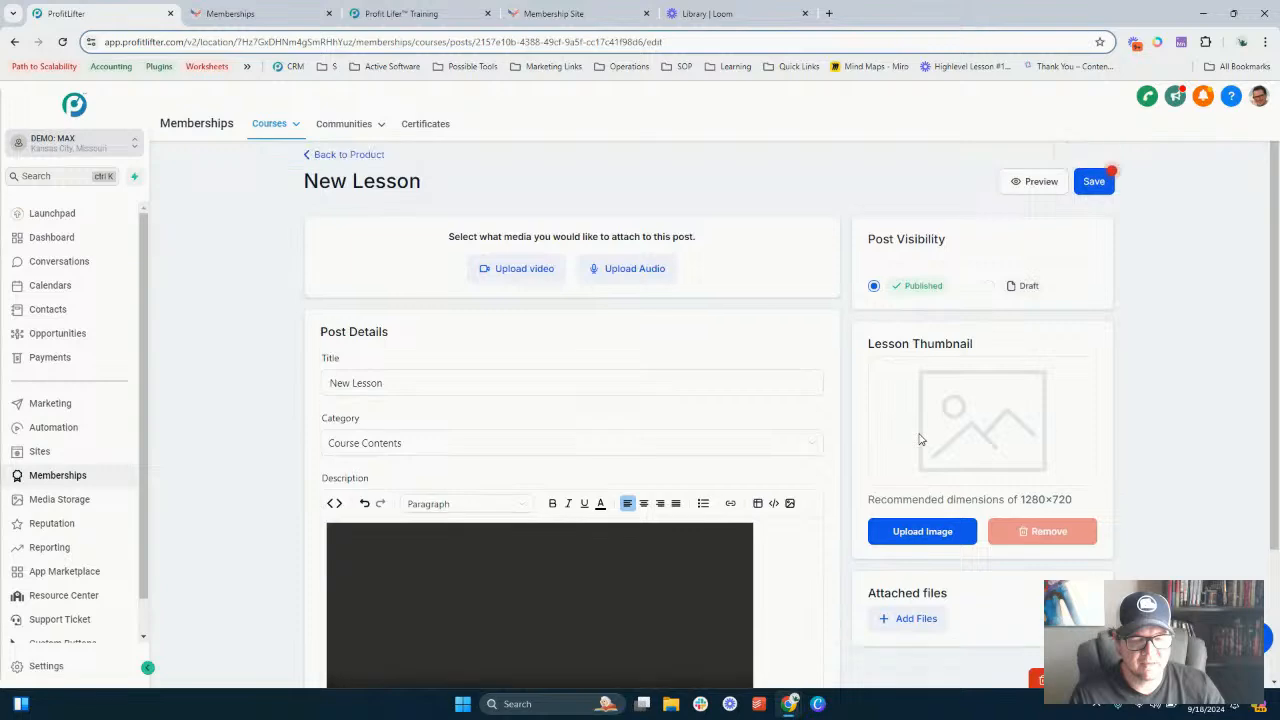
pyautogui.scroll(-2, 907, 407)
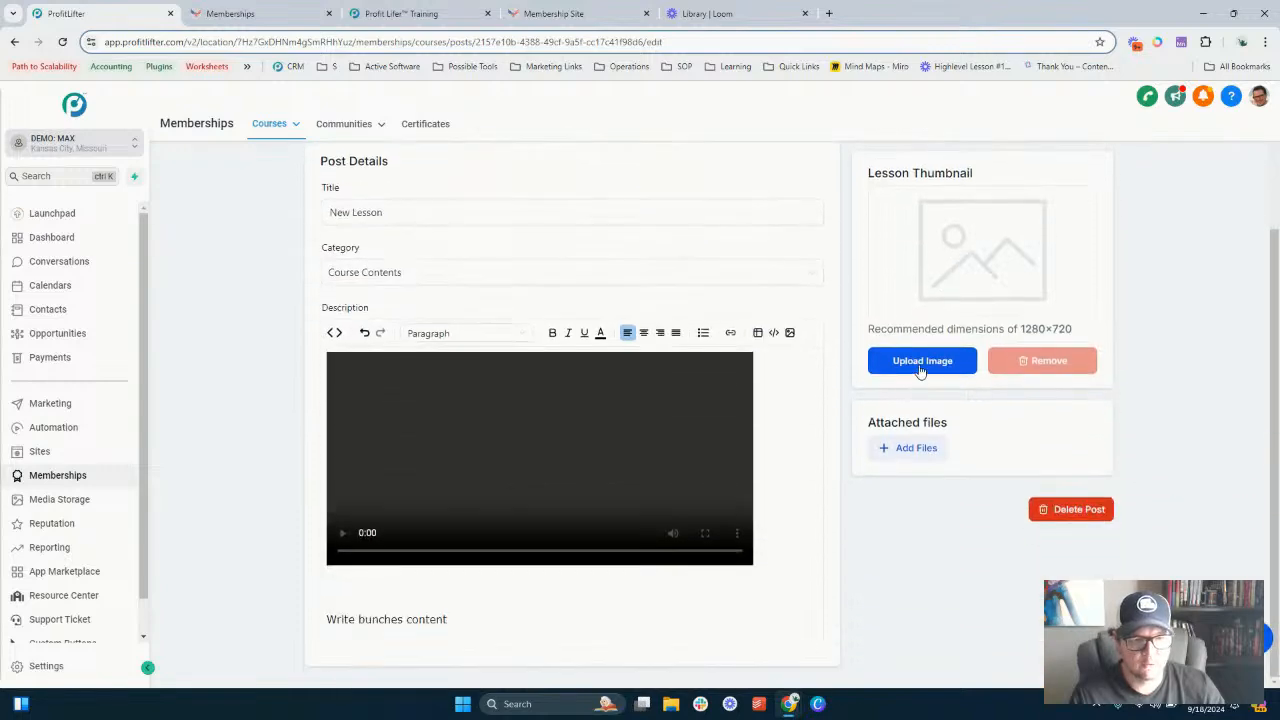
pyautogui.click(921, 363)
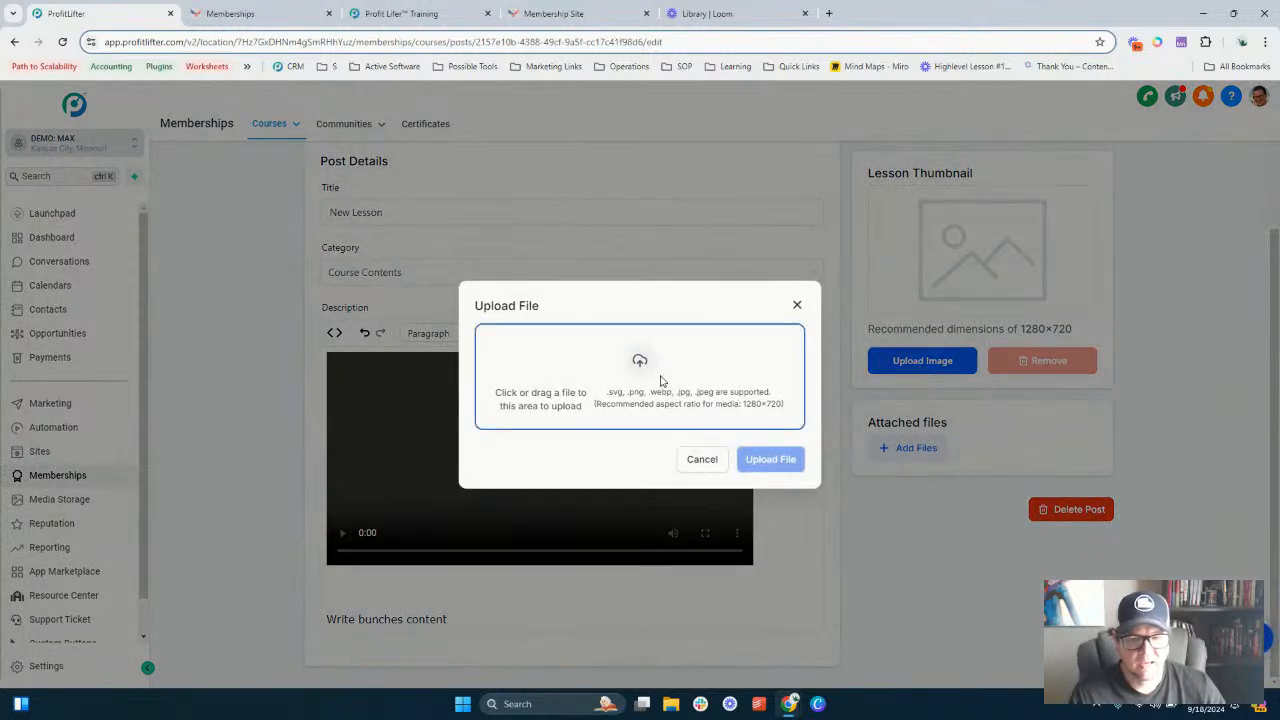
pyautogui.click(580, 368)
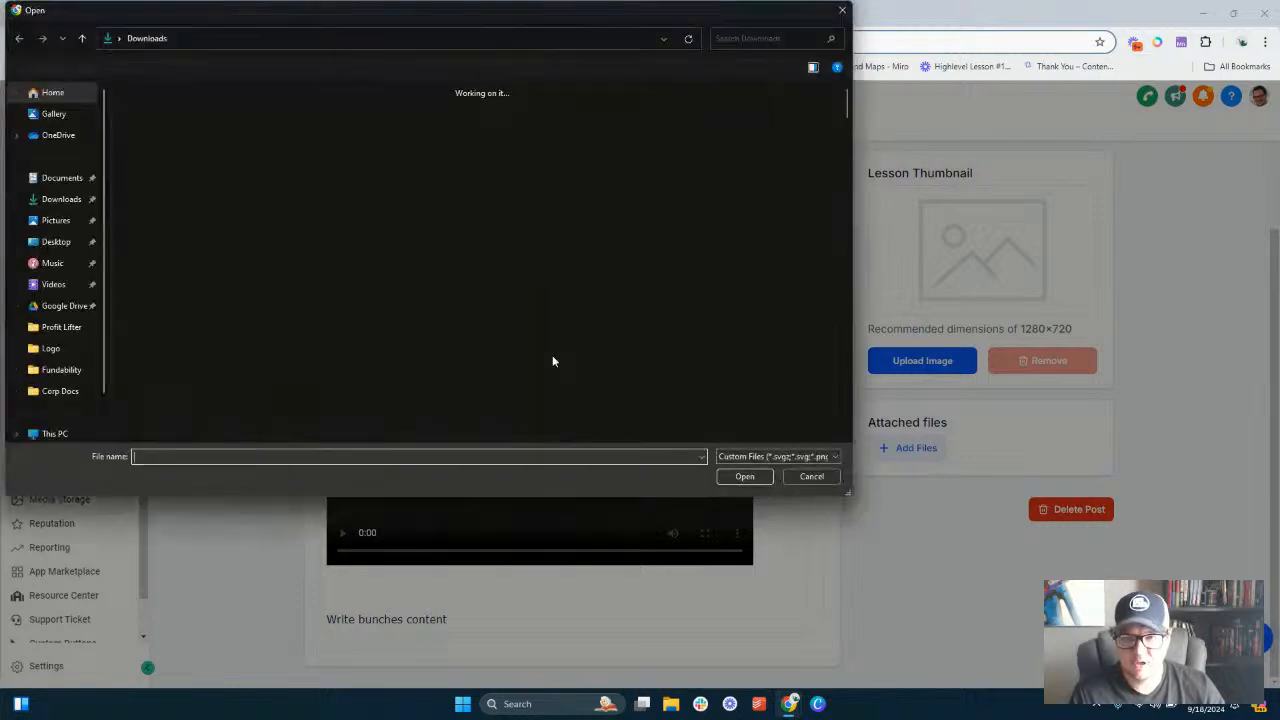
pyautogui.doubleClick(213, 200)
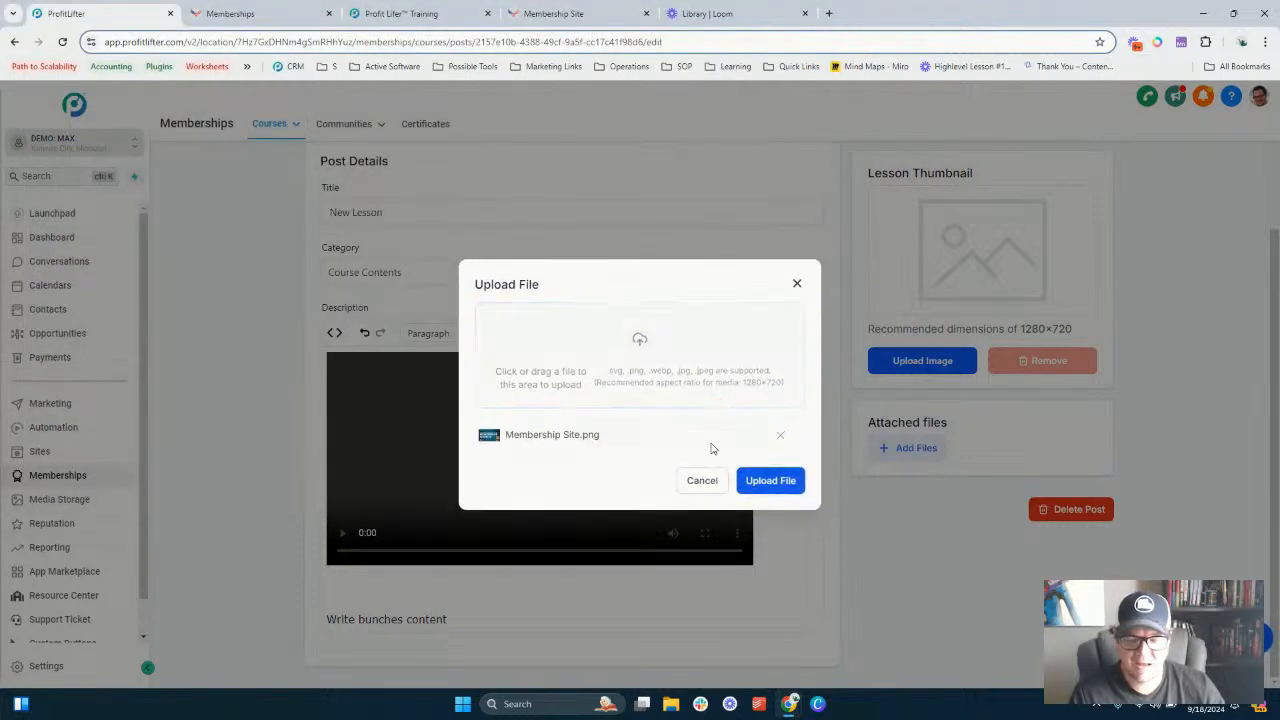
pyautogui.click(777, 481)
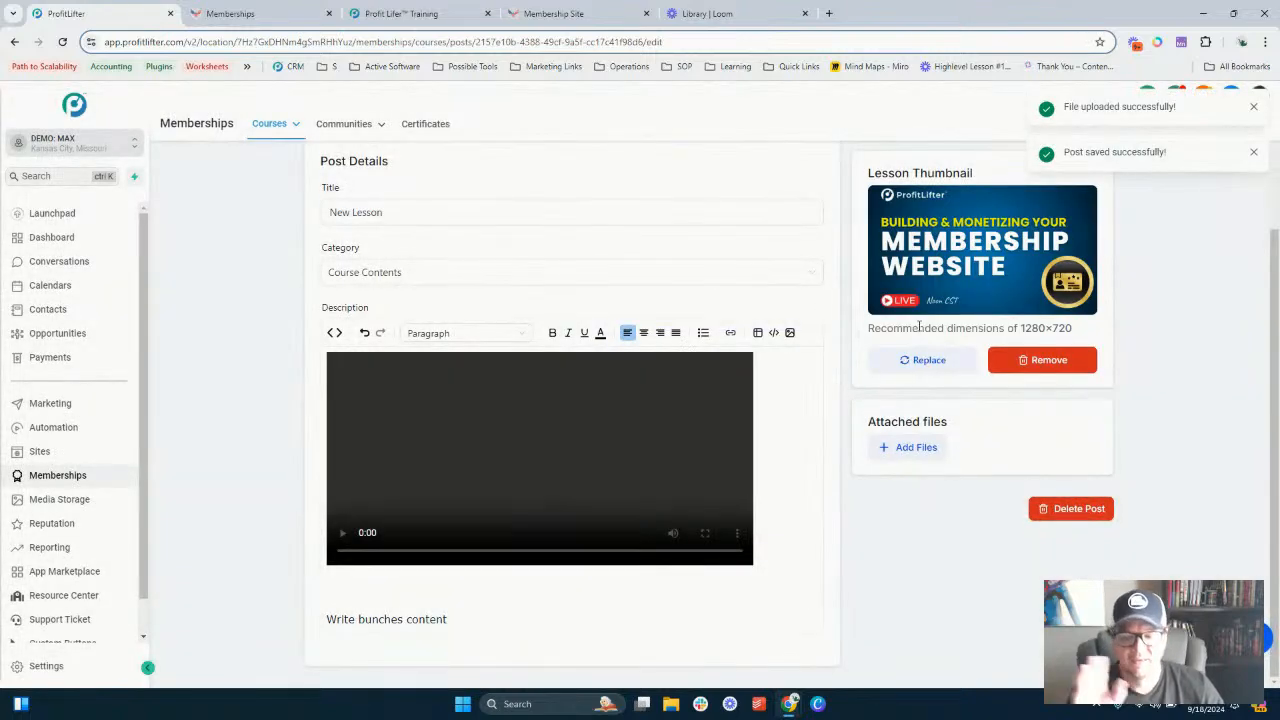
# - Attach Application Video Cover.png from Downloads to the lesson's attached files
pyautogui.scroll(2, 918, 327)
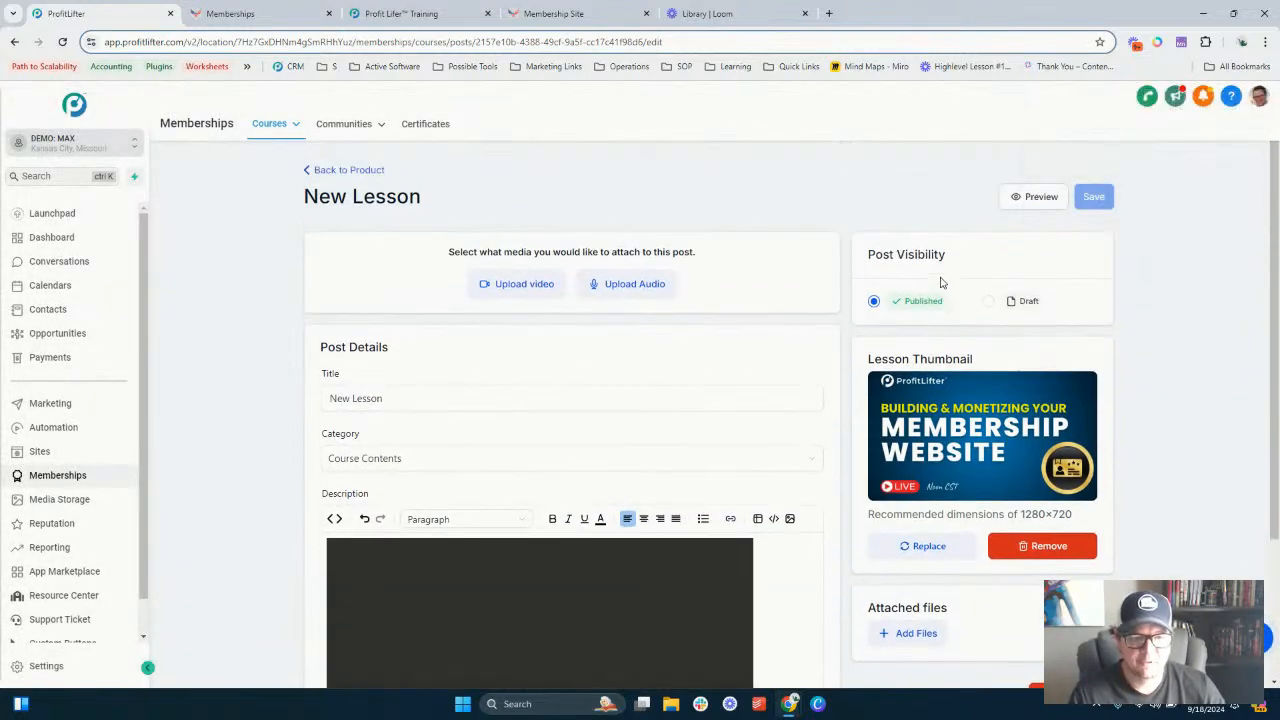
pyautogui.scroll(-2, 940, 283)
pyautogui.click(907, 449)
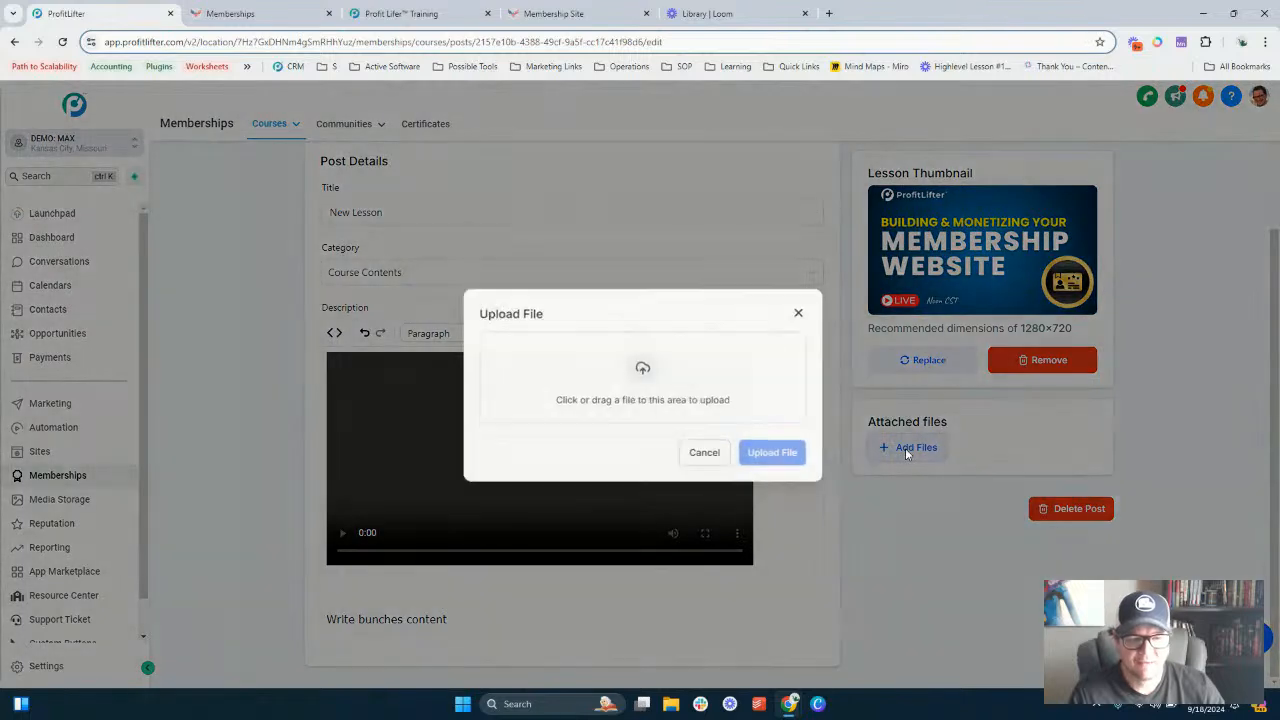
pyautogui.click(651, 386)
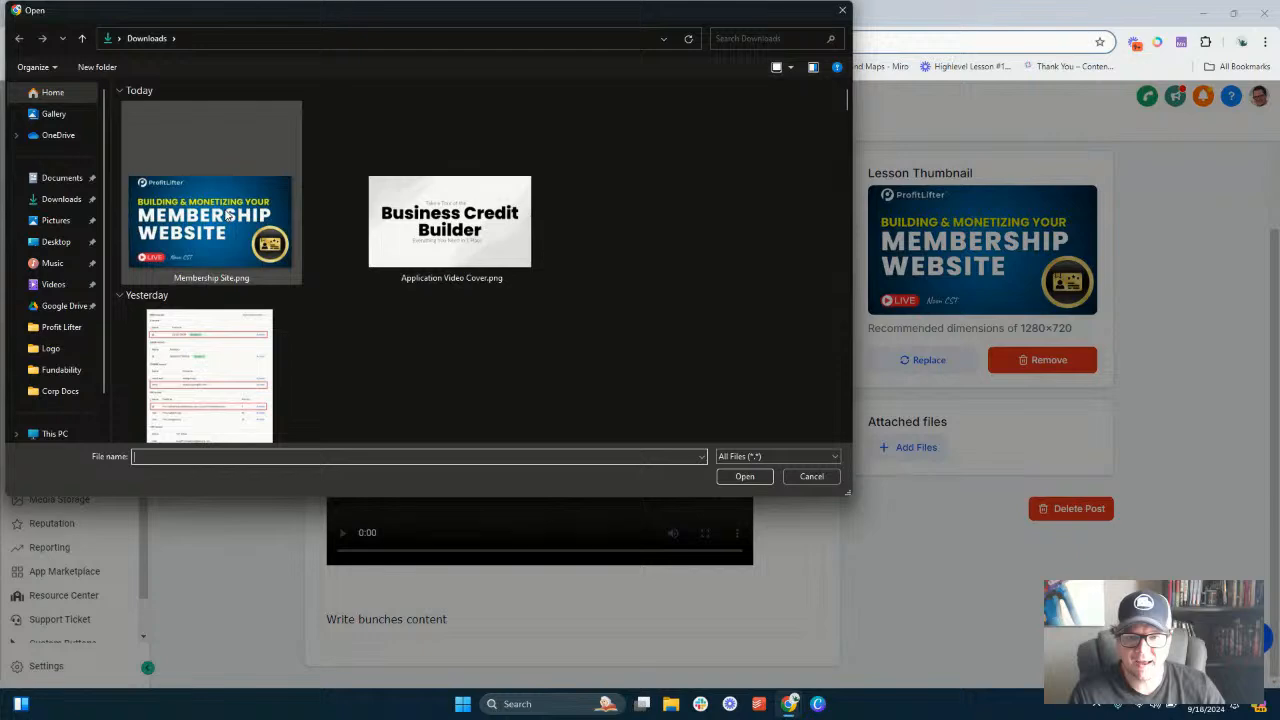
pyautogui.doubleClick(450, 222)
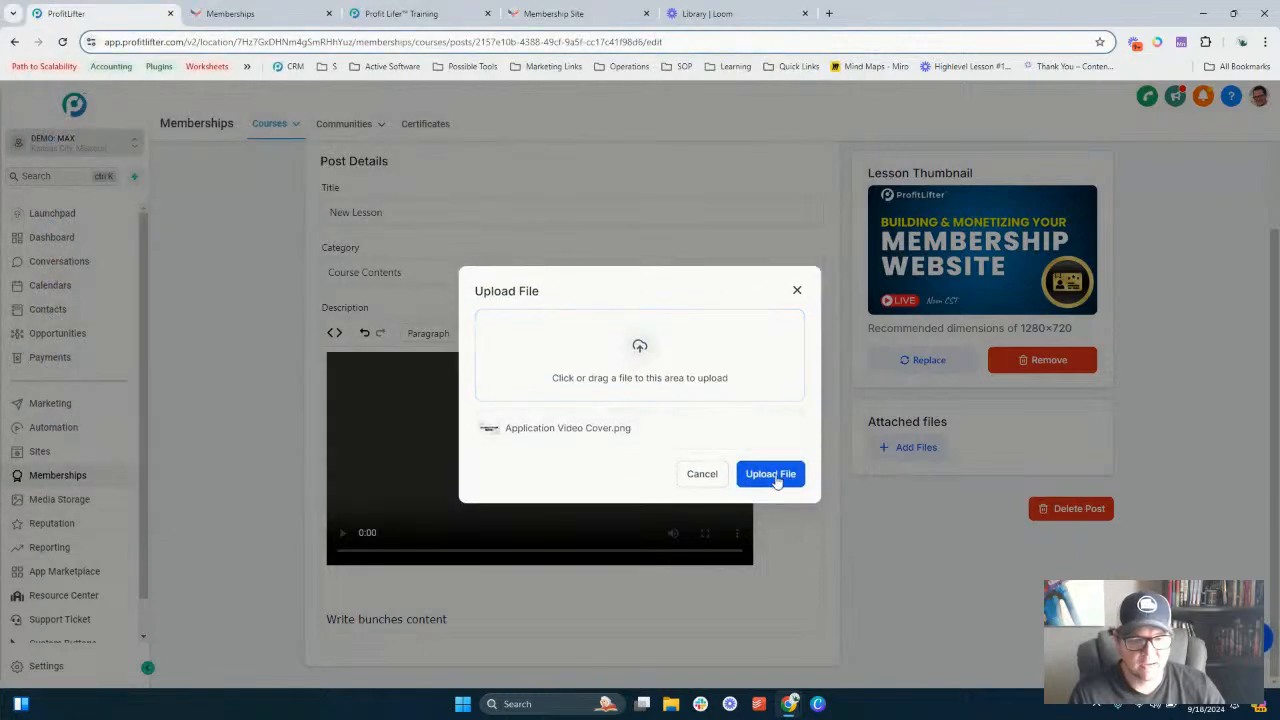
pyautogui.click(772, 477)
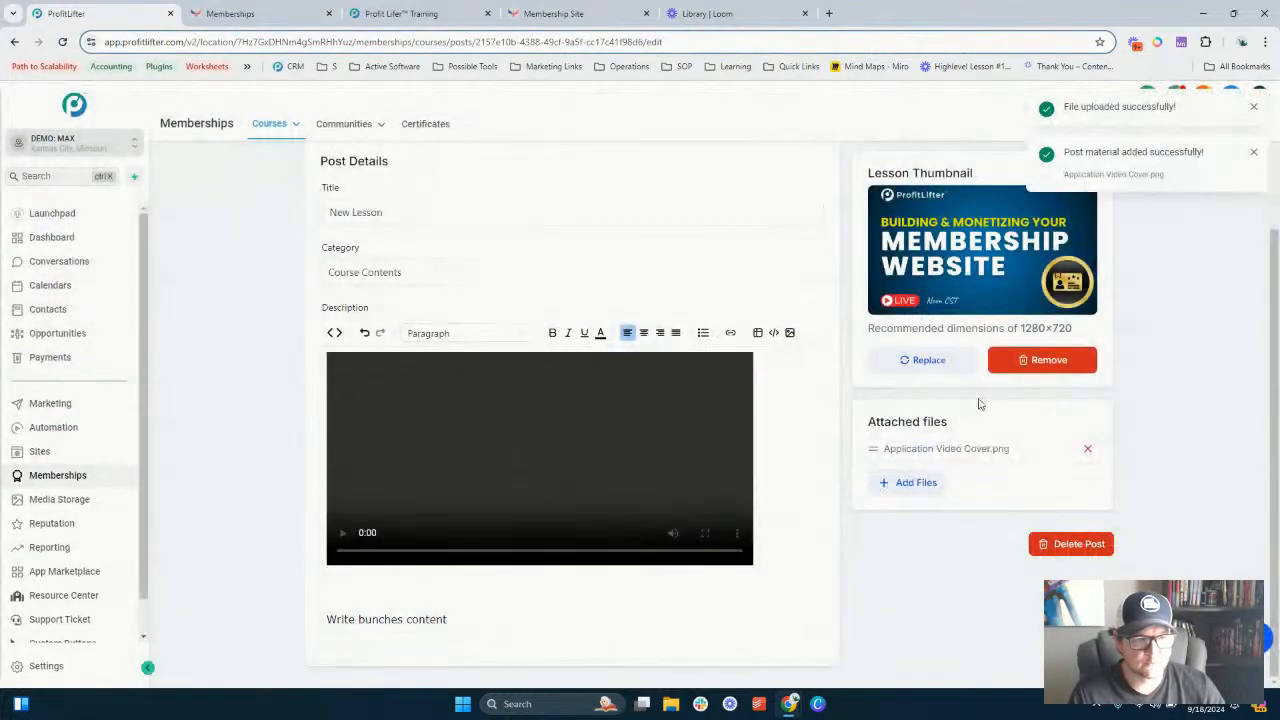
# - Preview the lesson in admin mode and return to the lesson editor
pyautogui.scroll(2, 979, 404)
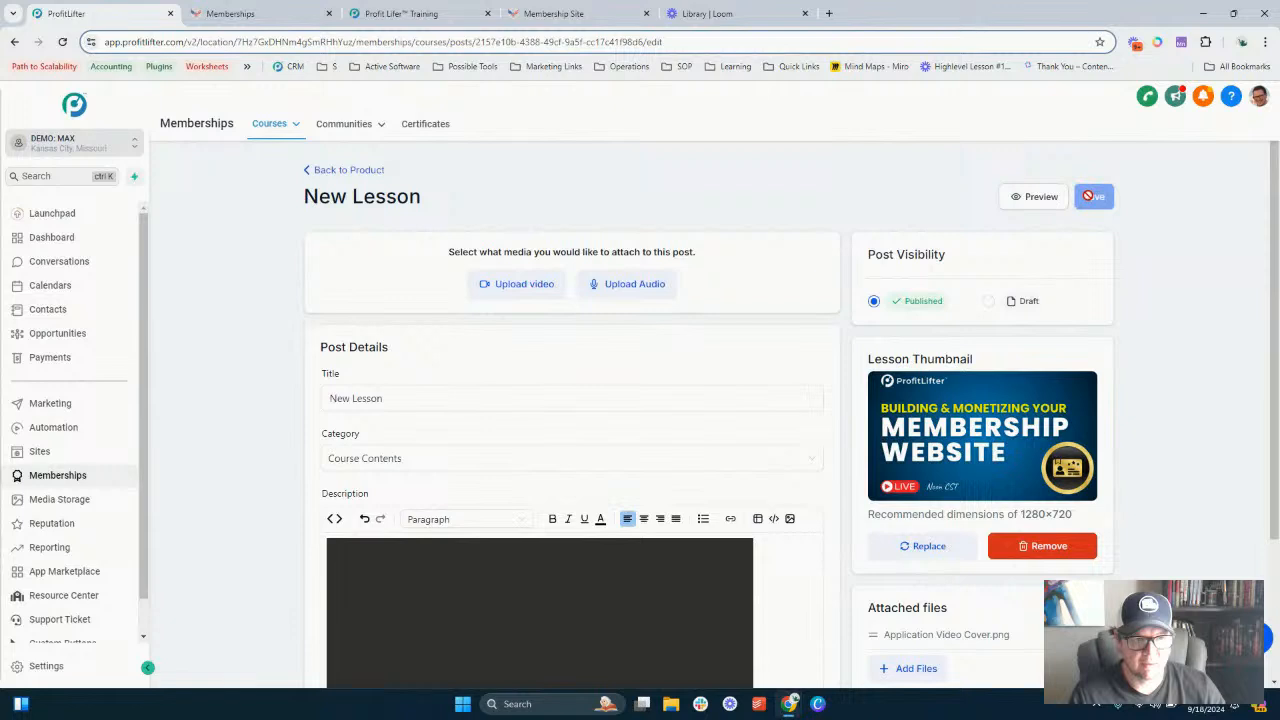
pyautogui.click(1025, 197)
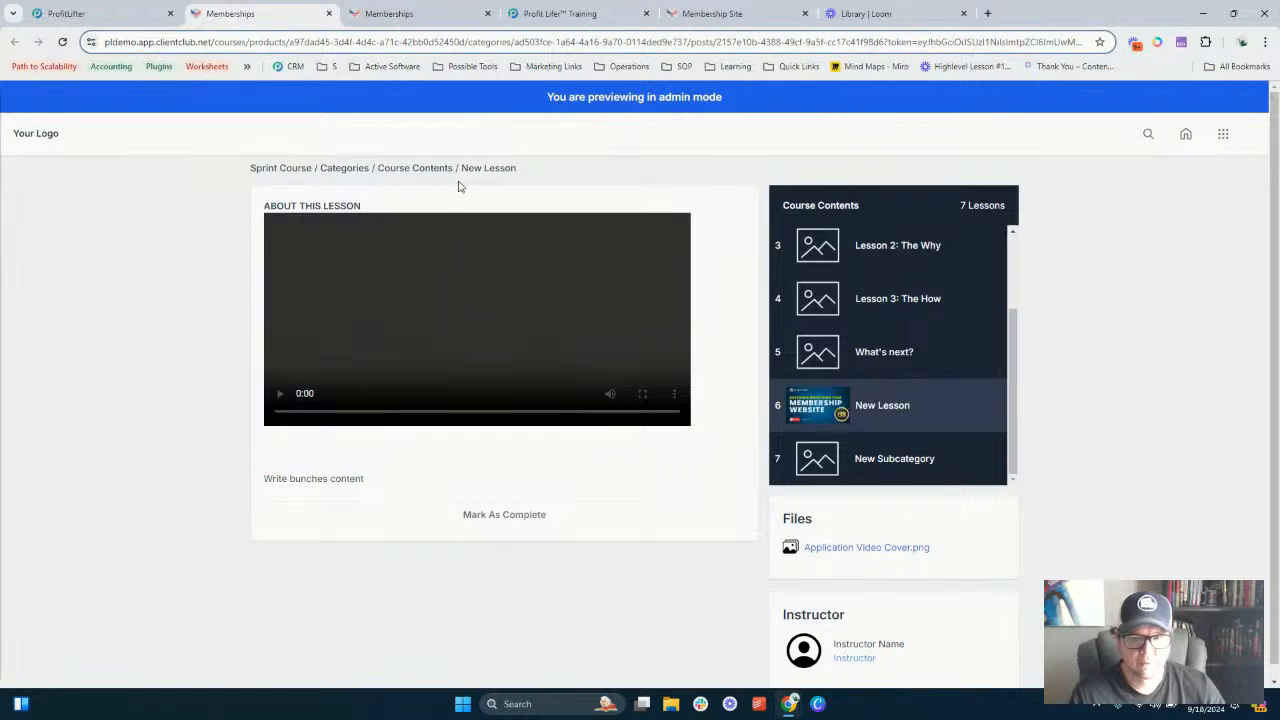
pyautogui.click(100, 13)
pyautogui.click(252, 12)
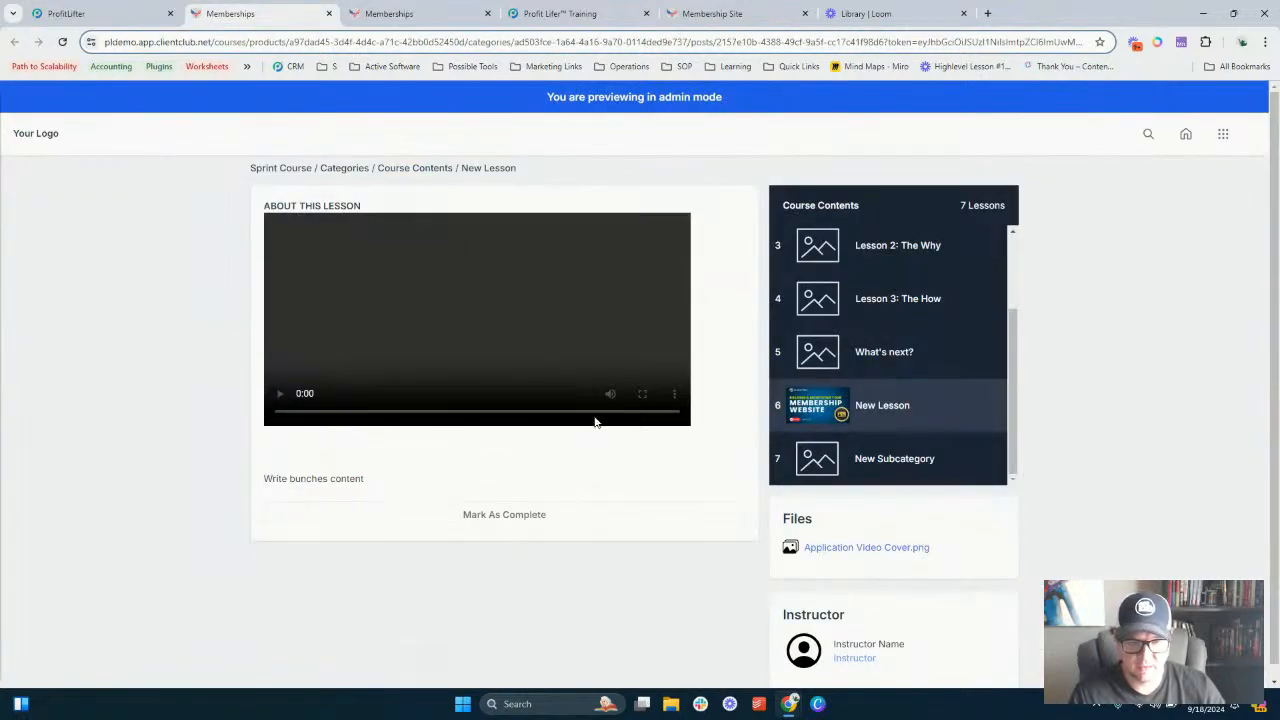
pyautogui.click(126, 10)
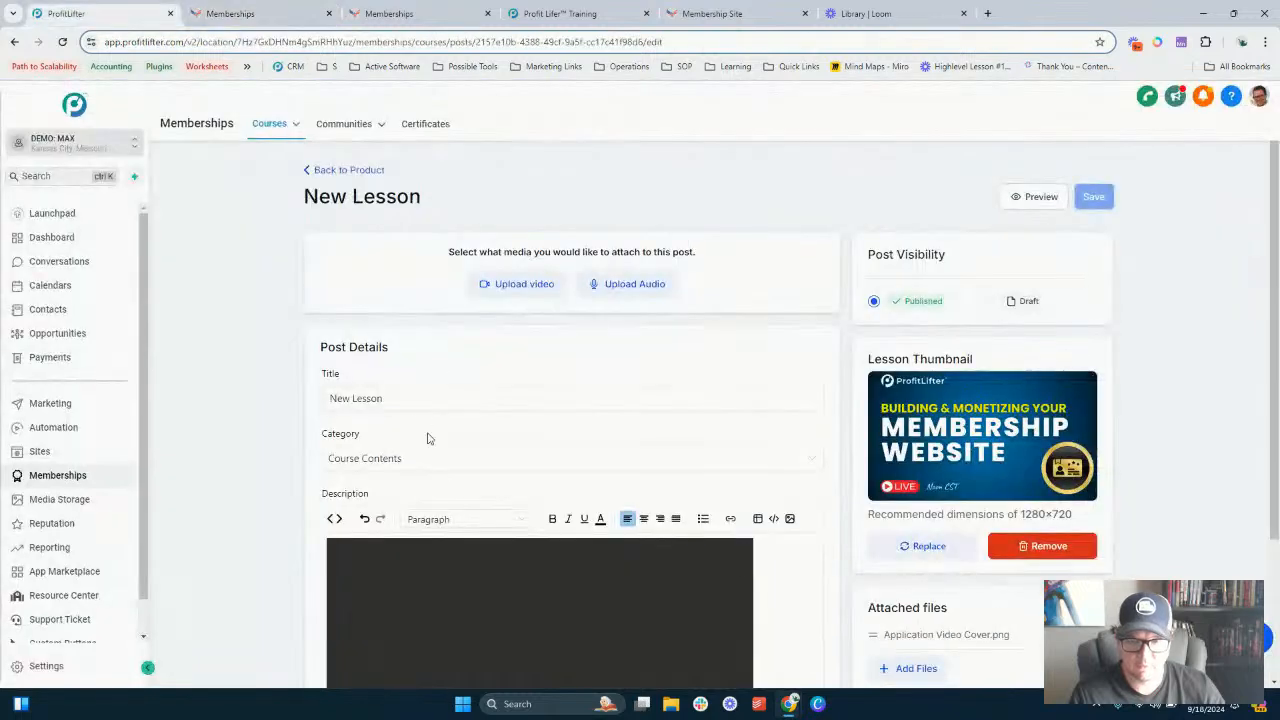
# - Examine the embedded video block in the lesson description
pyautogui.scroll(-2, 420, 420)
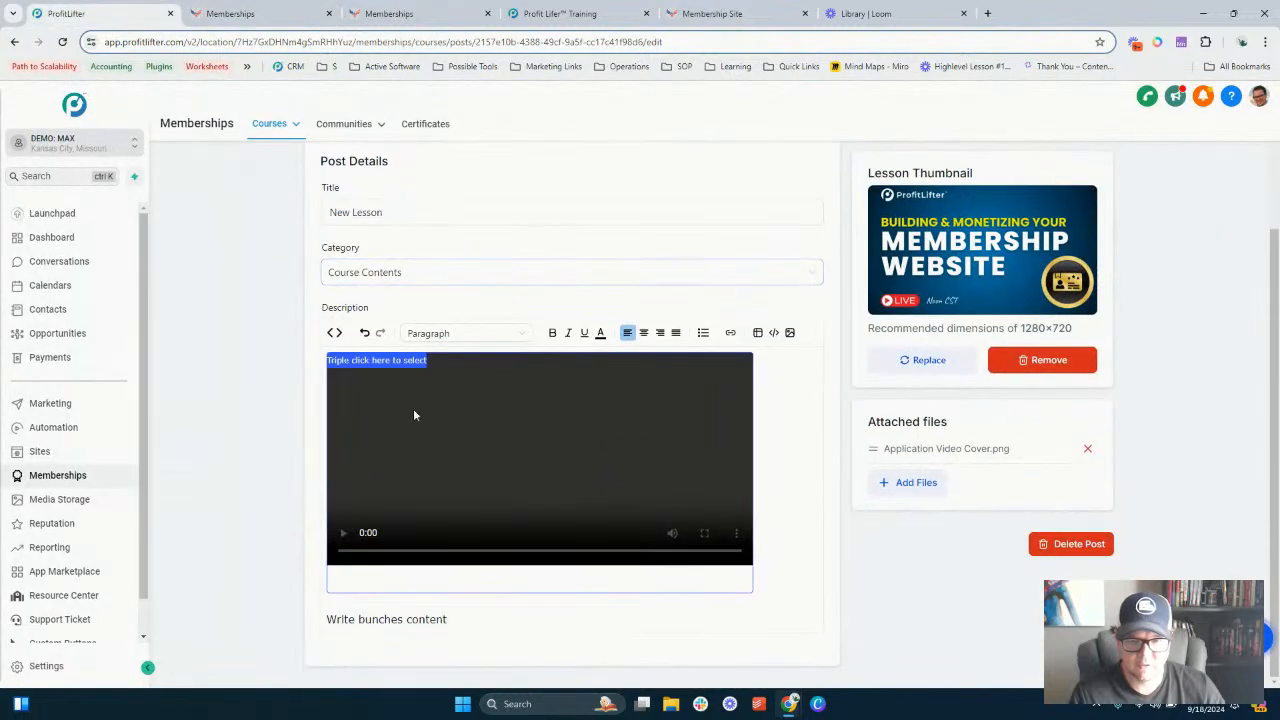
pyautogui.tripleClick(384, 359)
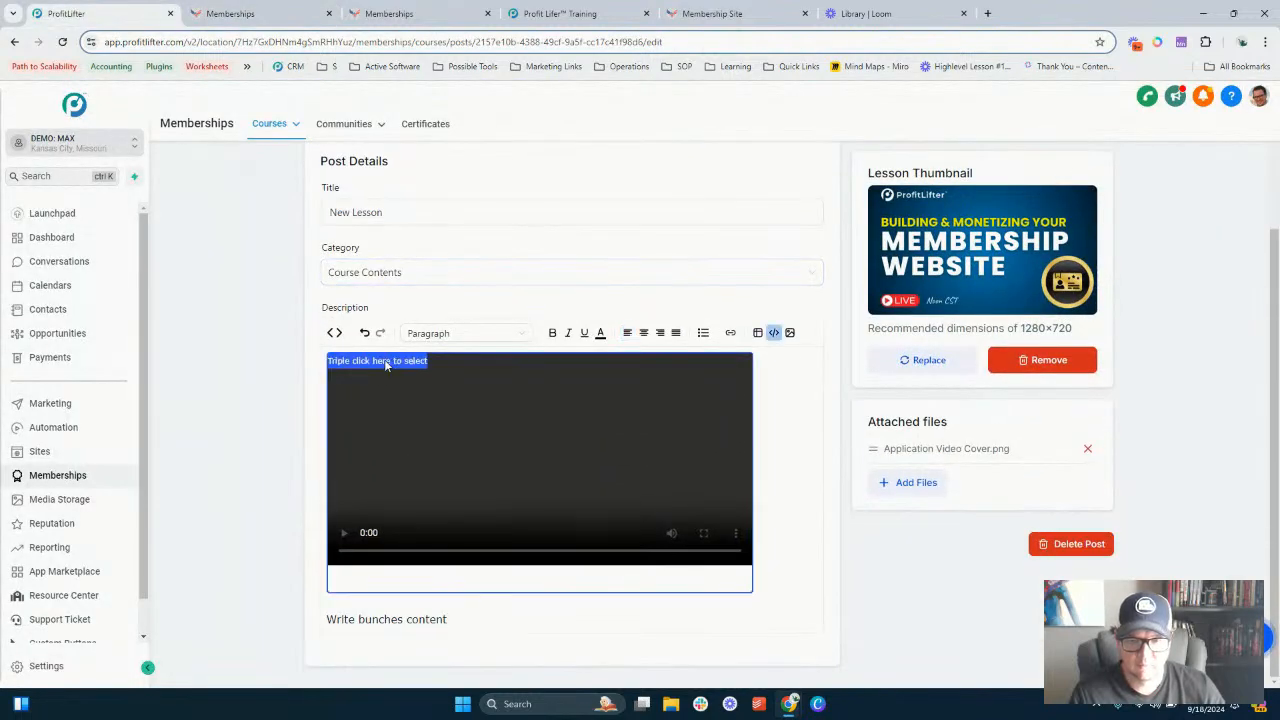
pyautogui.click(806, 442)
pyautogui.scroll(2, 517, 283)
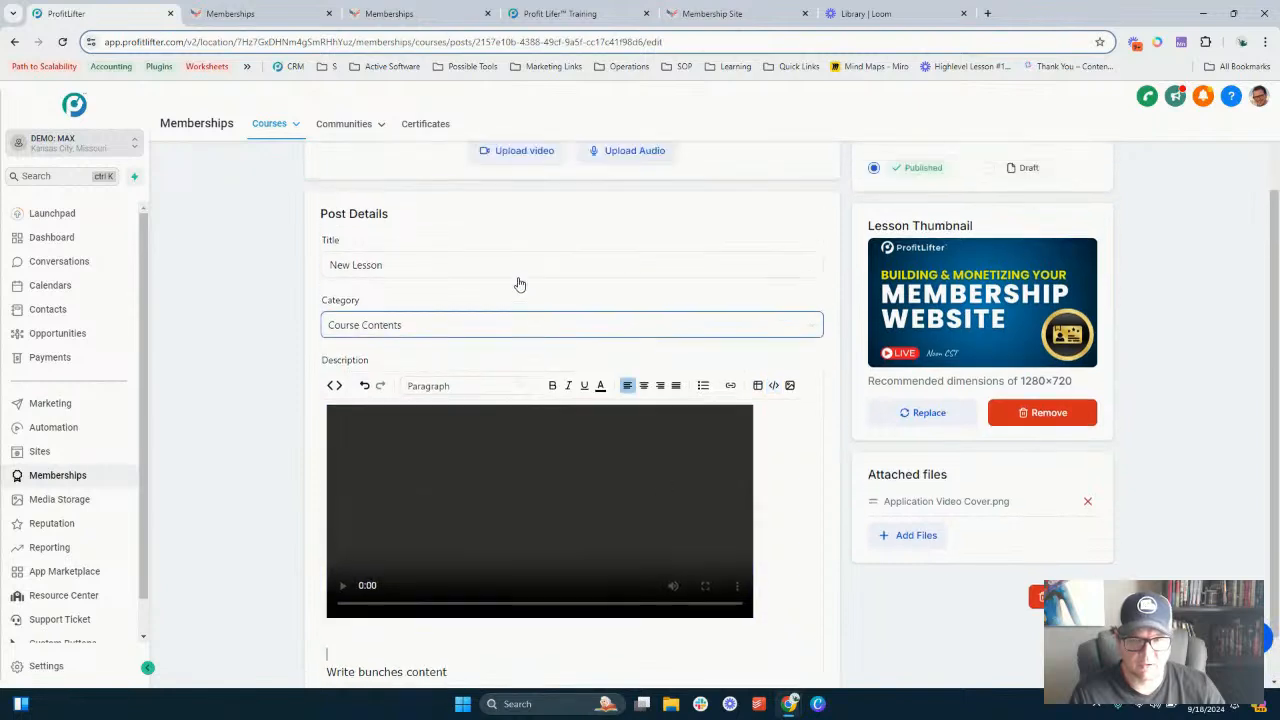
pyautogui.scroll(-2, 474, 297)
pyautogui.scroll(1, 500, 326)
pyautogui.scroll(2, 477, 334)
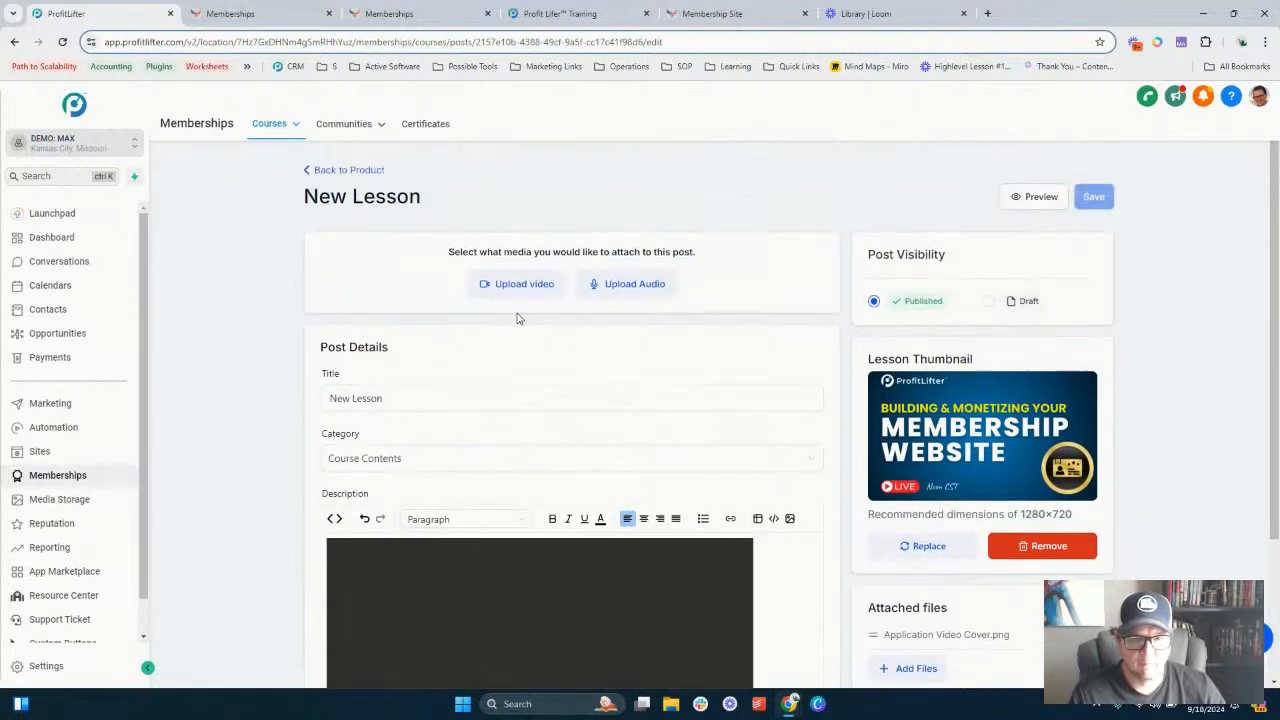
# - Open the lesson's video upload dialog to review supported formats, then cancel it
pyautogui.click(509, 285)
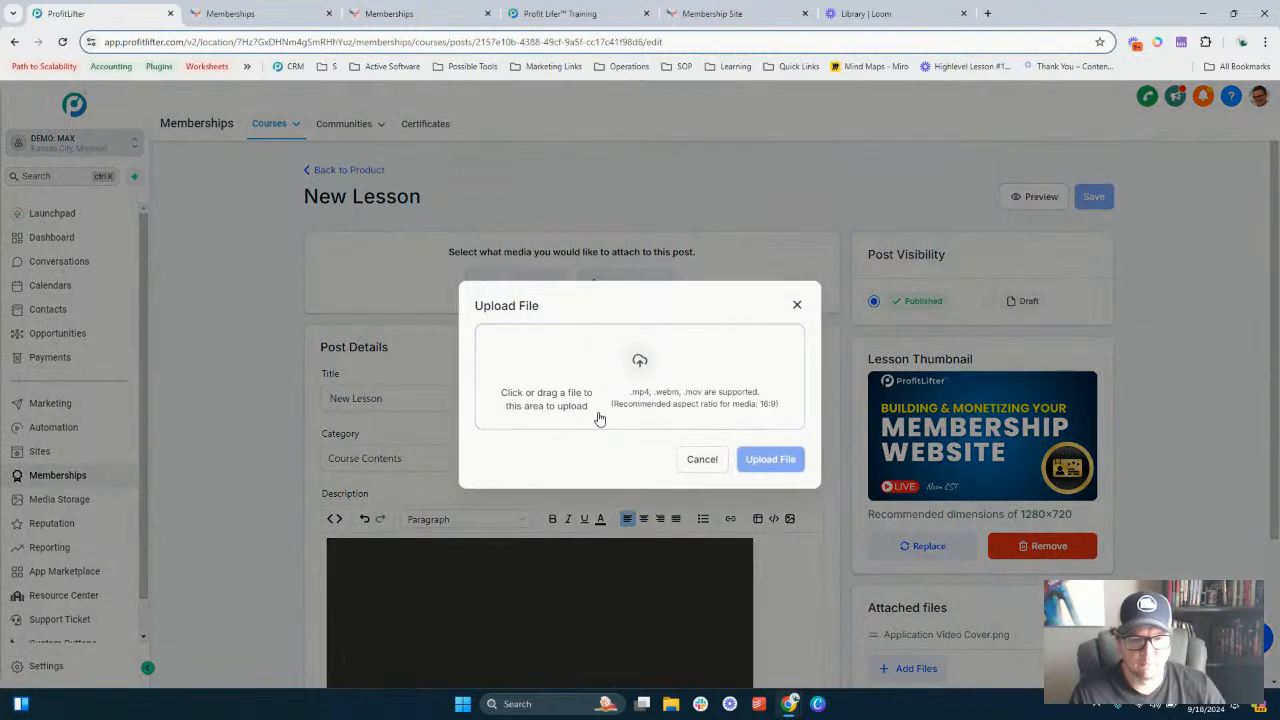
pyautogui.click(702, 459)
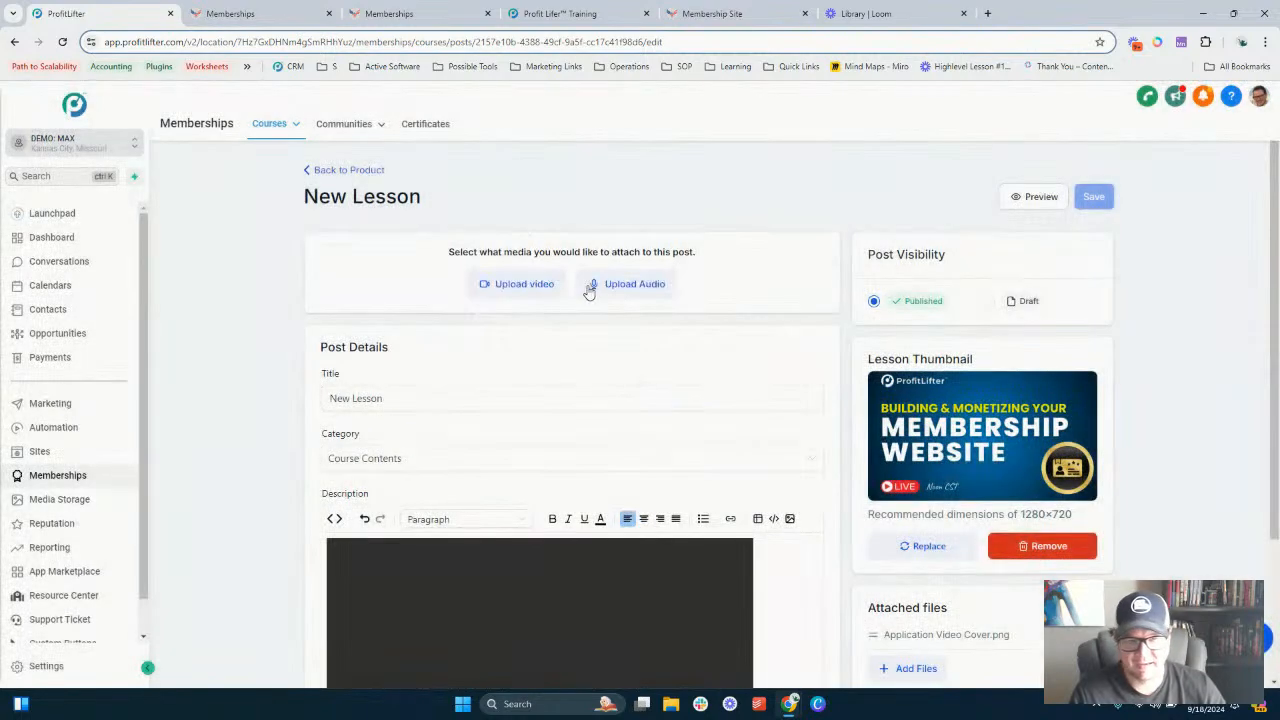
pyautogui.scroll(-3, 571, 286)
pyautogui.scroll(3, 542, 452)
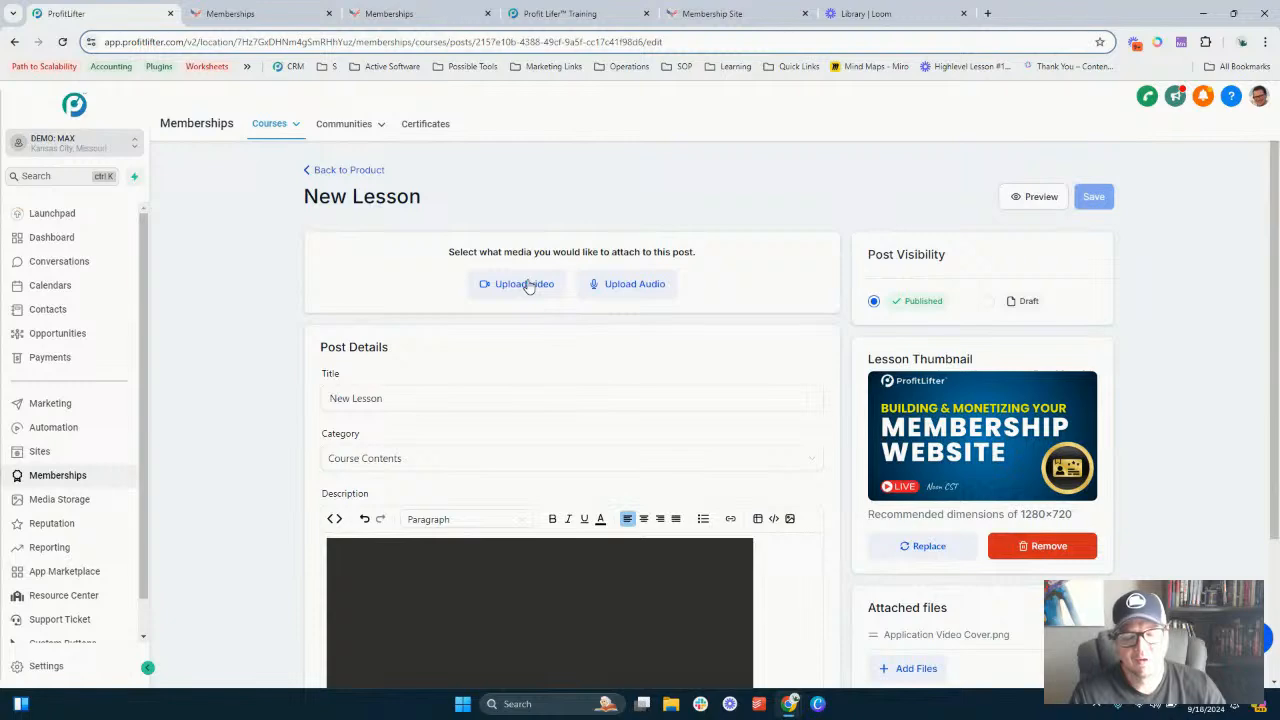
pyautogui.scroll(-3, 541, 501)
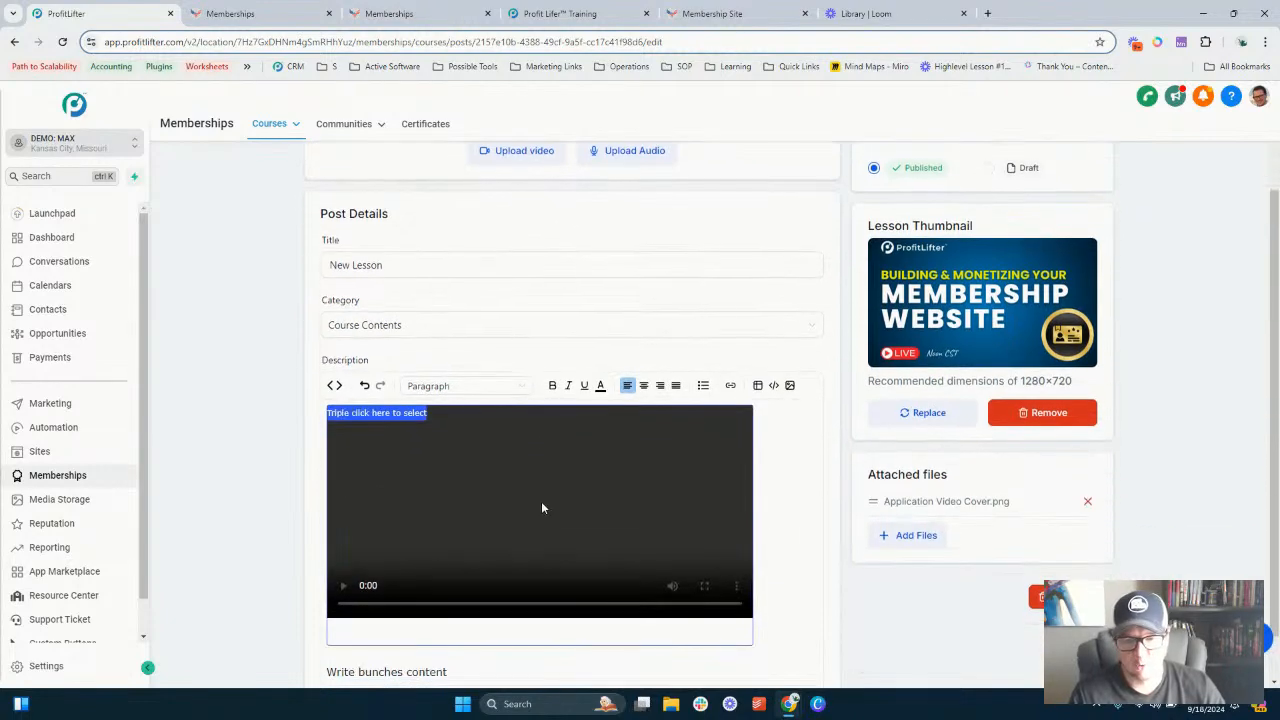
pyautogui.scroll(3, 540, 250)
pyautogui.click(520, 284)
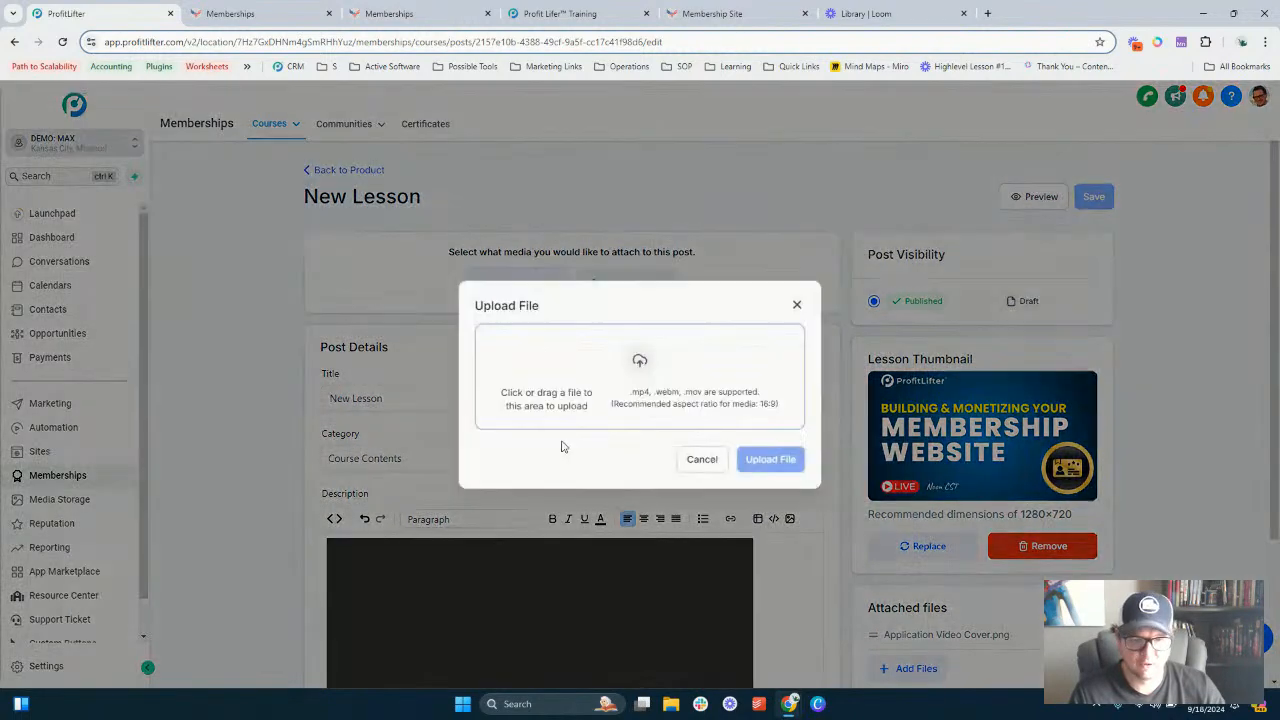
pyautogui.click(701, 462)
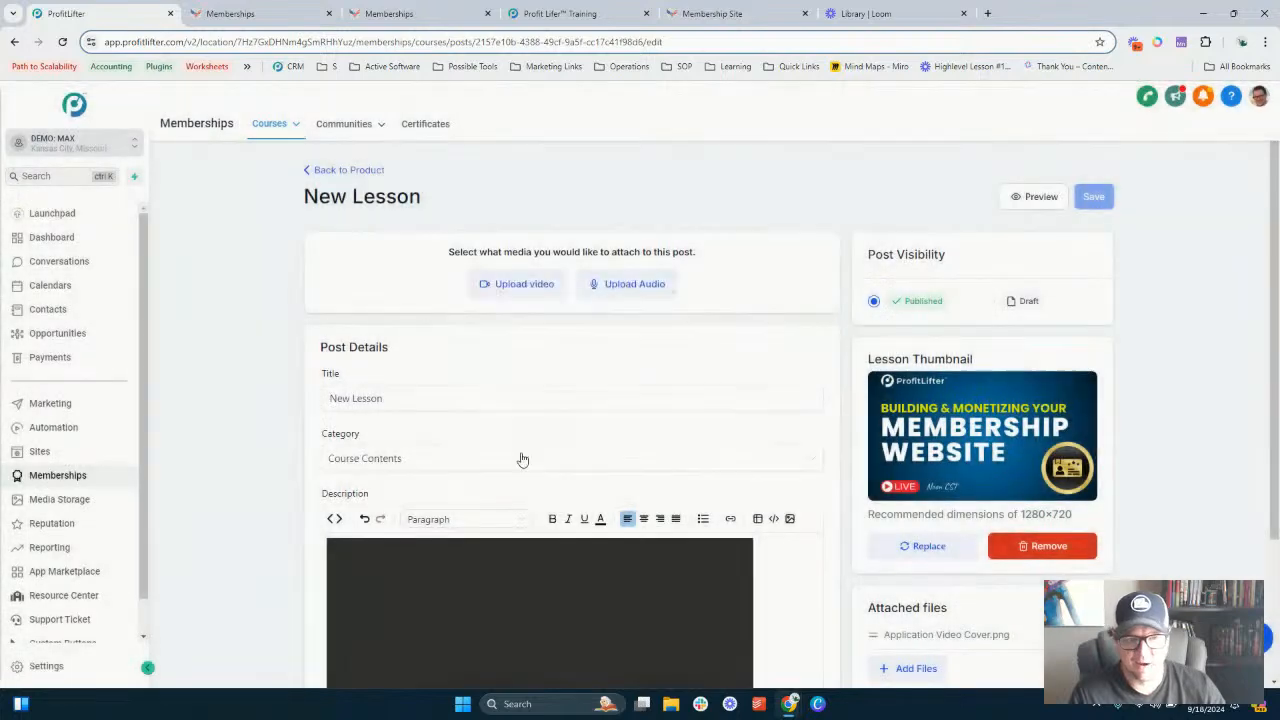
pyautogui.click(712, 388)
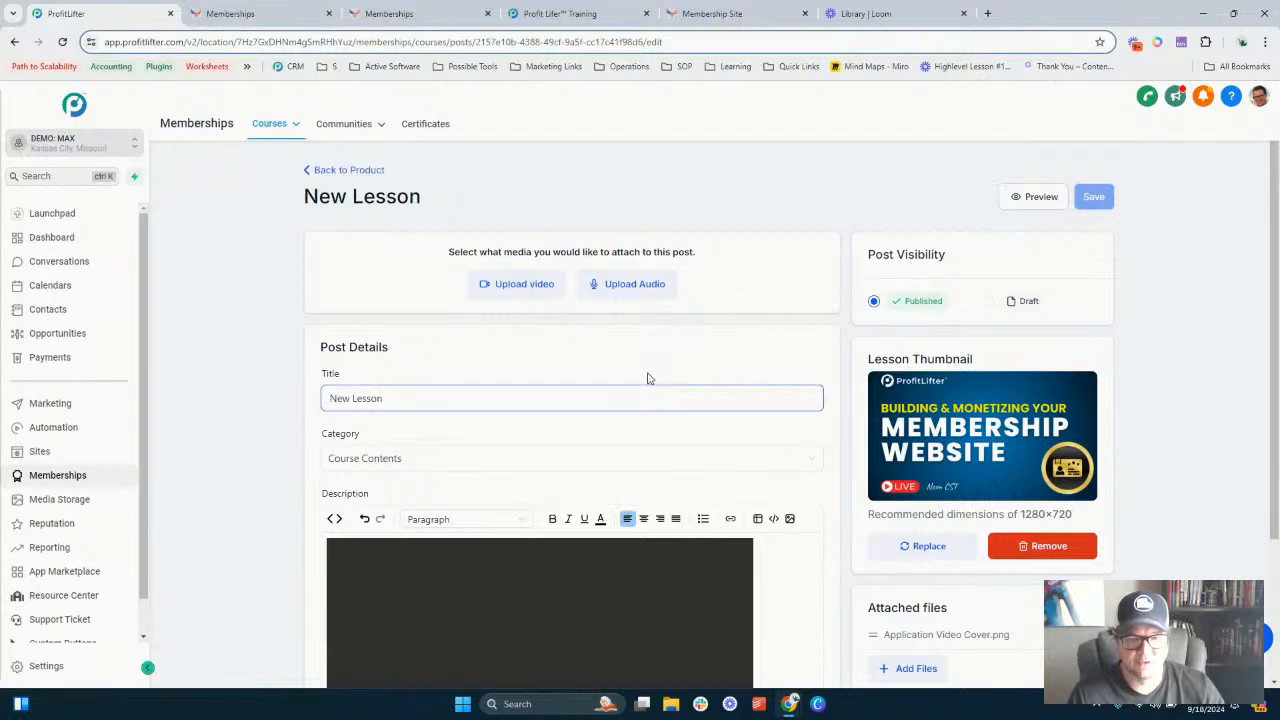
pyautogui.scroll(-2, 649, 372)
pyautogui.click(714, 368)
pyautogui.scroll(2, 715, 367)
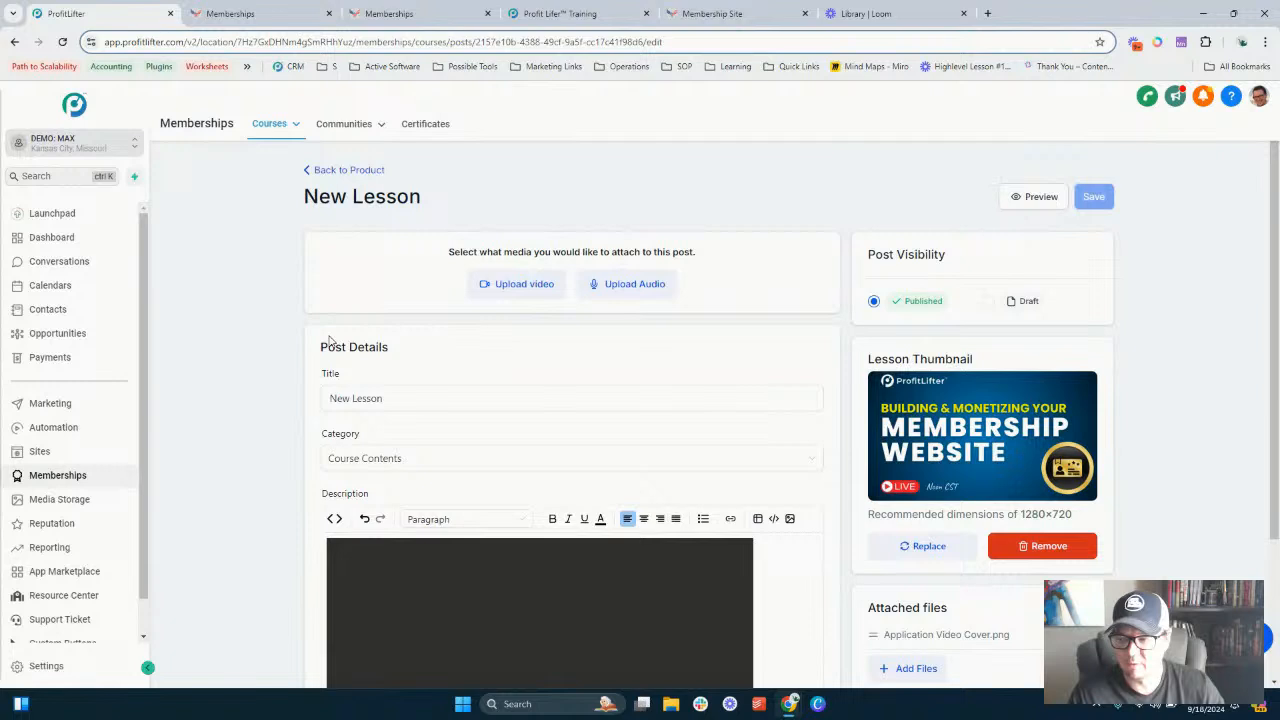
pyautogui.scroll(-1, 407, 224)
pyautogui.scroll(-1, 523, 286)
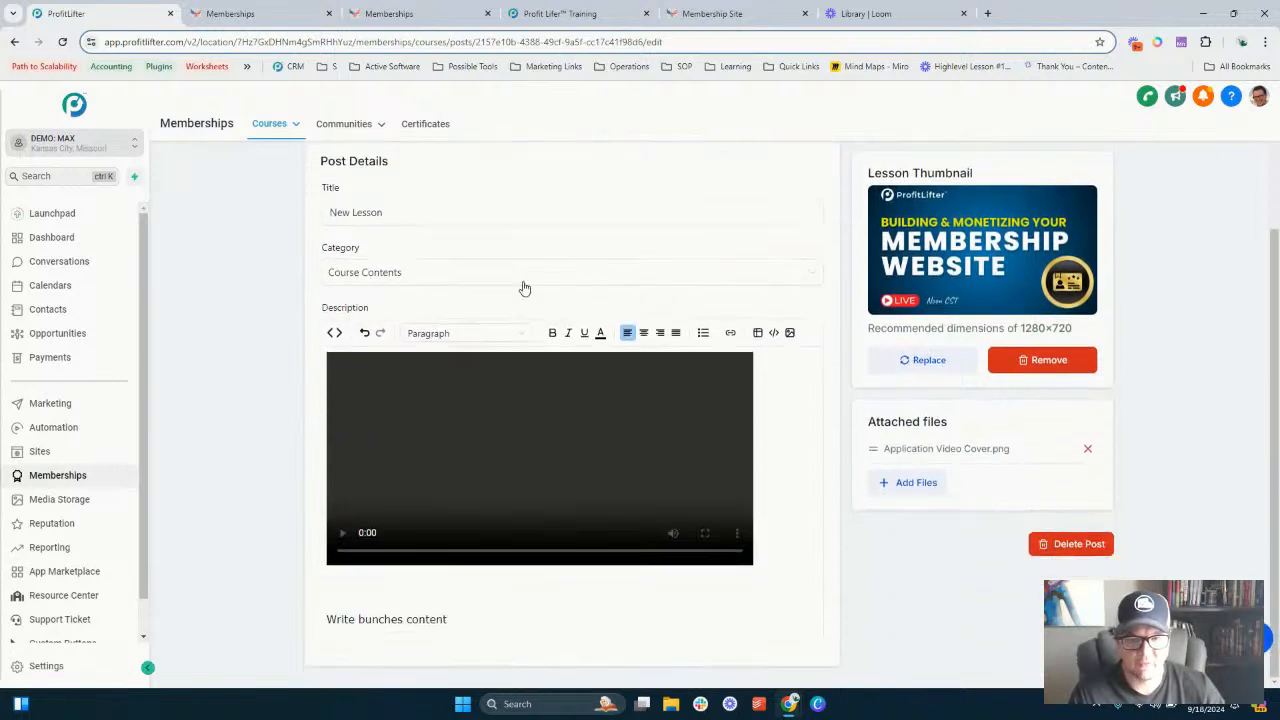
pyautogui.scroll(2, 549, 303)
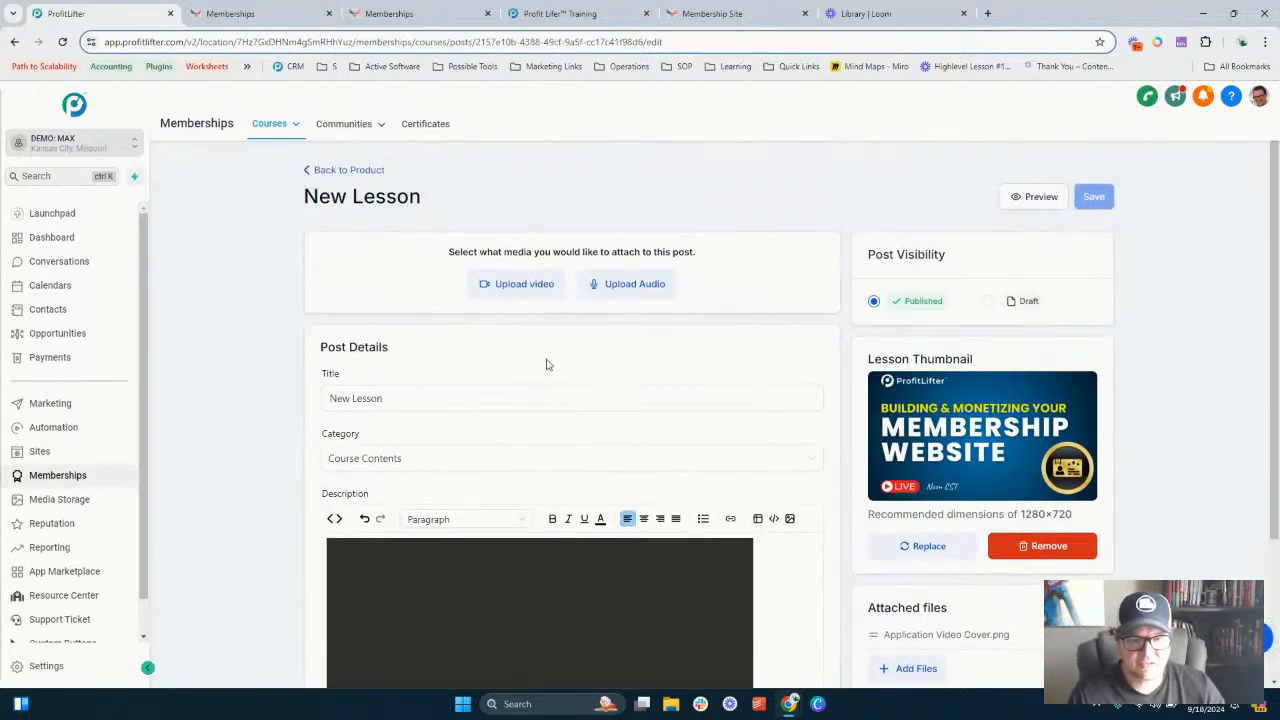
pyautogui.scroll(-2, 457, 354)
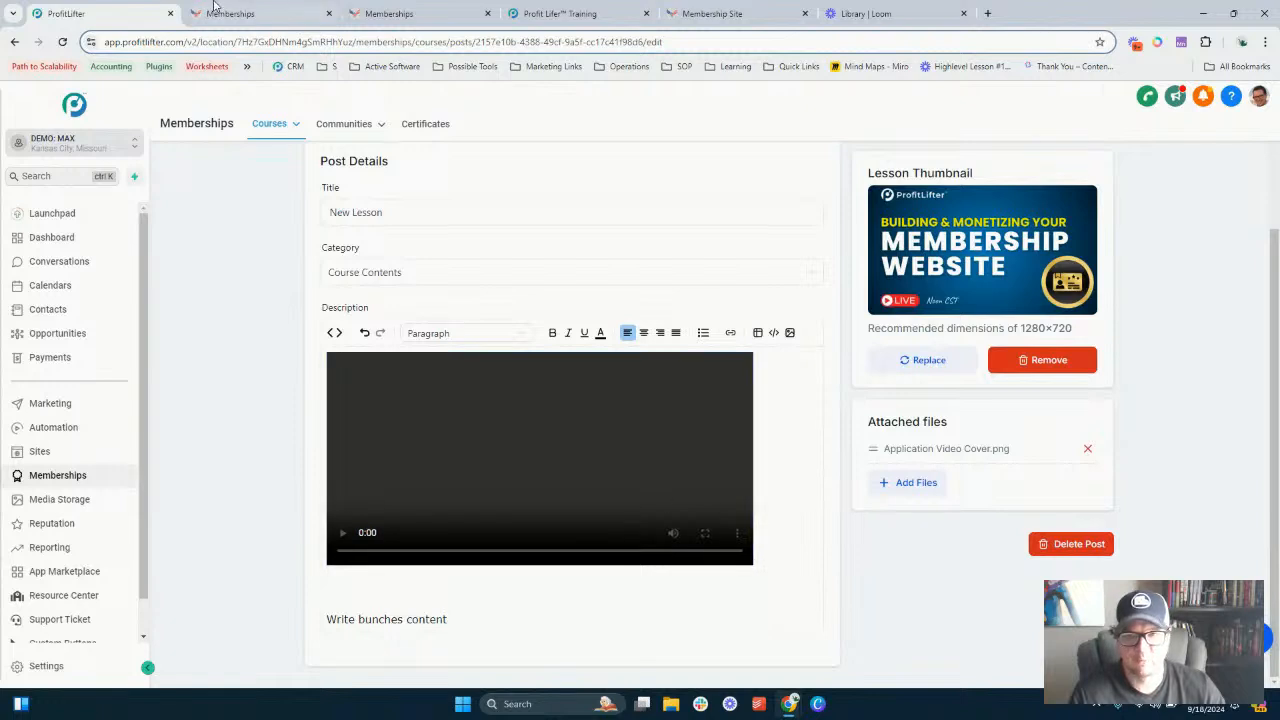
# - Review the lesson preview's description text and go back to the lesson editor
pyautogui.click(257, 10)
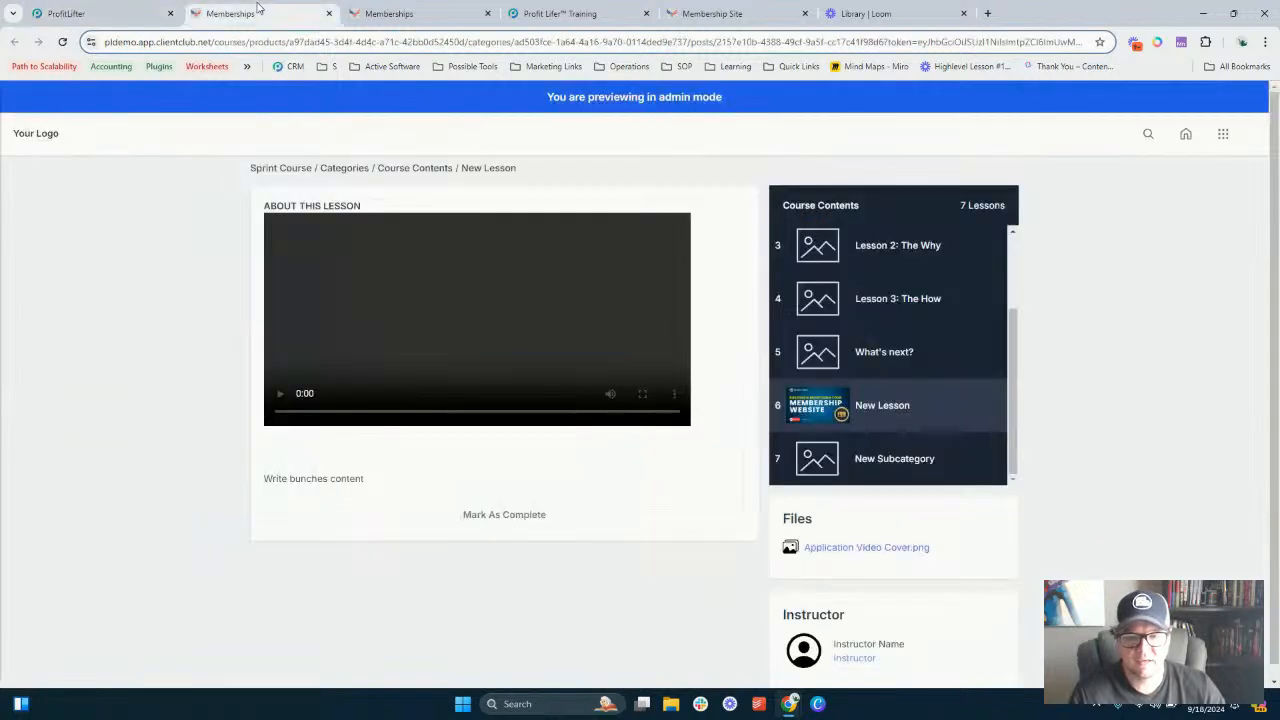
pyautogui.tripleClick(351, 474)
pyautogui.click(352, 474)
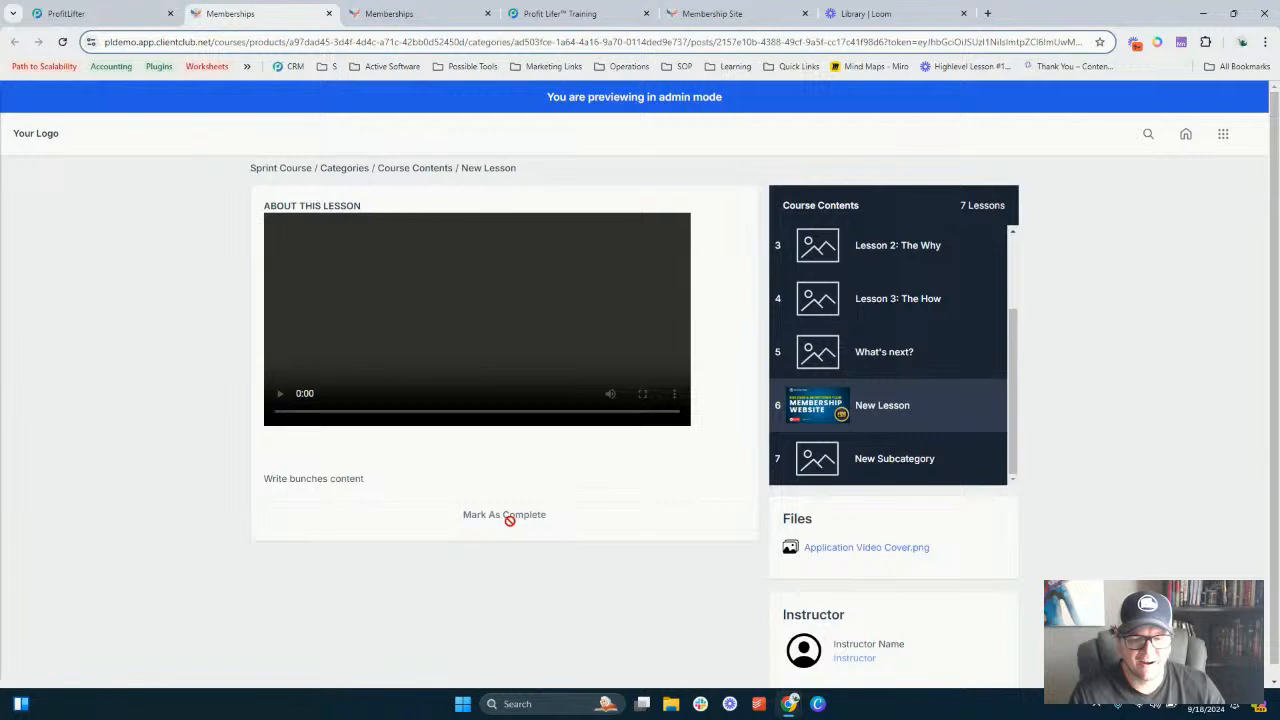
pyautogui.click(113, 12)
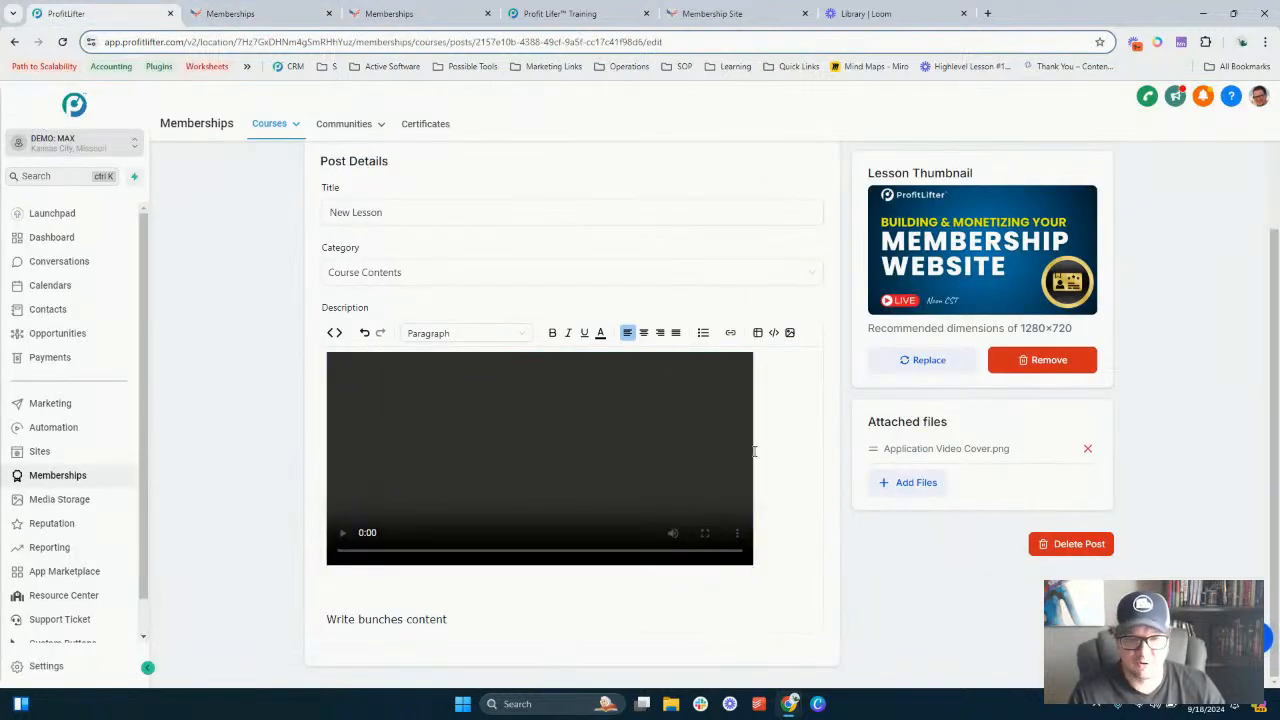
# - Go back from the lesson to the Sprint Course product and open its details settings
pyautogui.scroll(2, 345, 380)
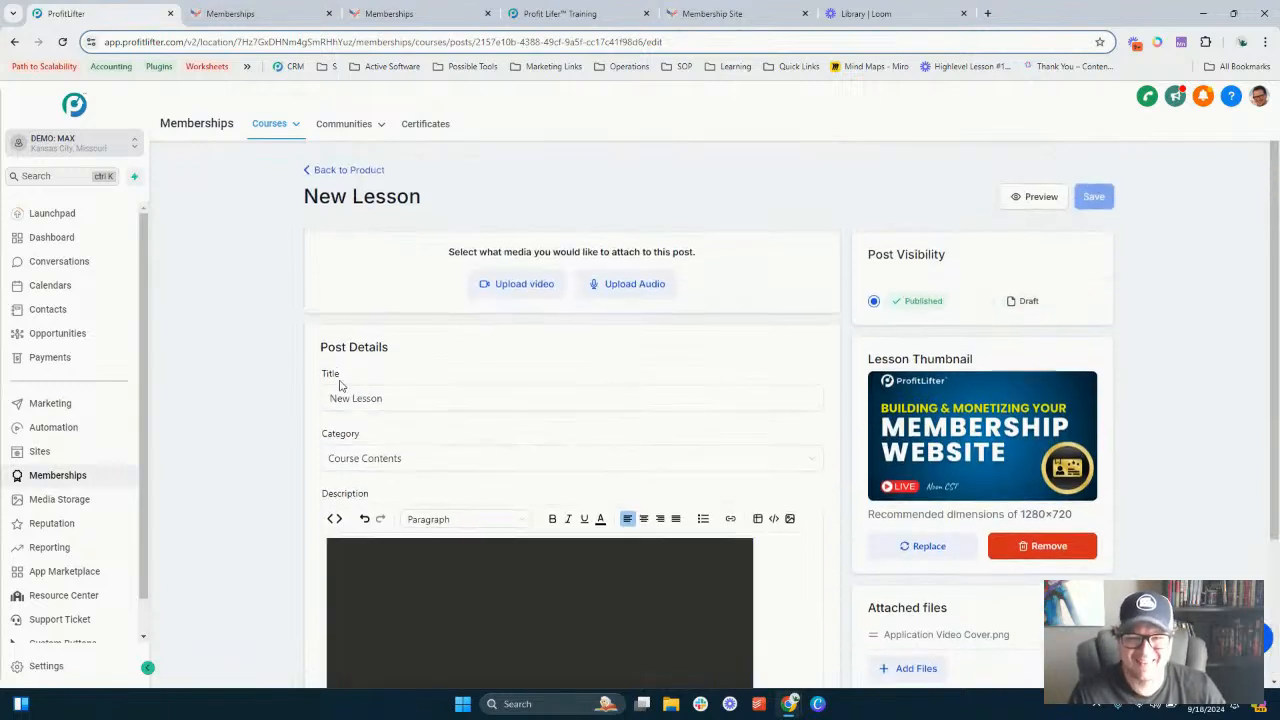
pyautogui.click(331, 171)
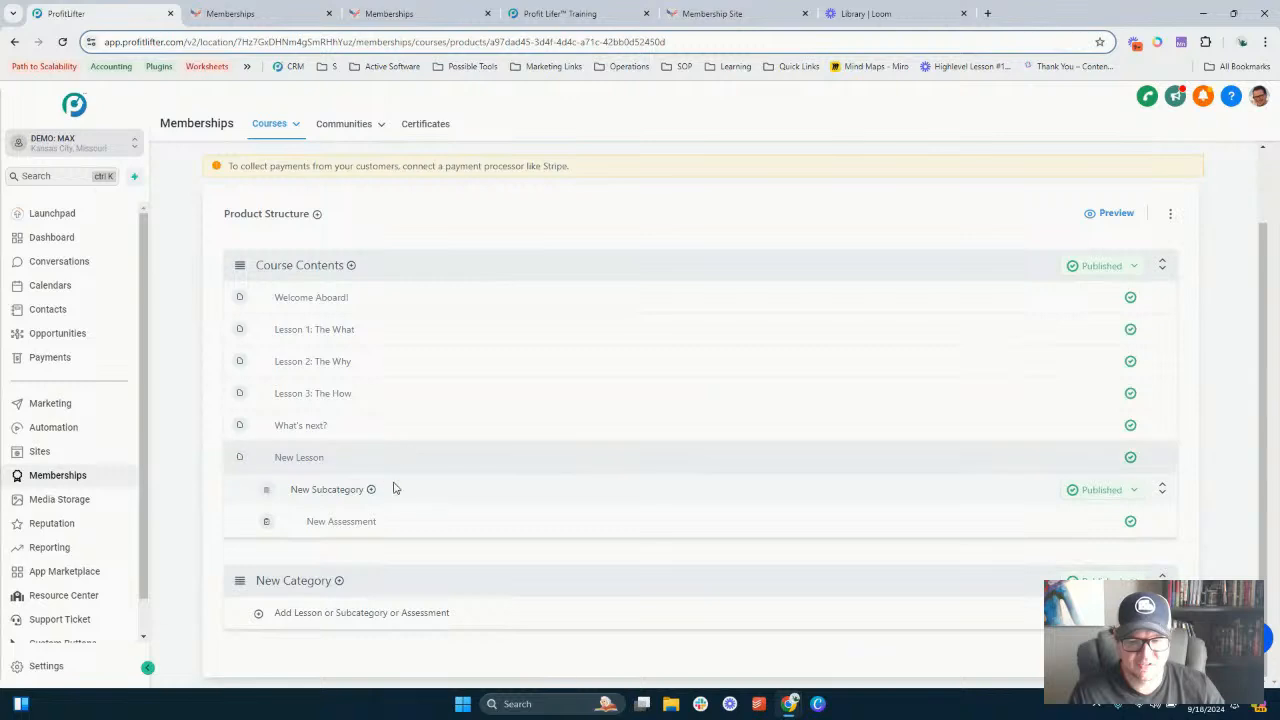
pyautogui.scroll(1, 380, 333)
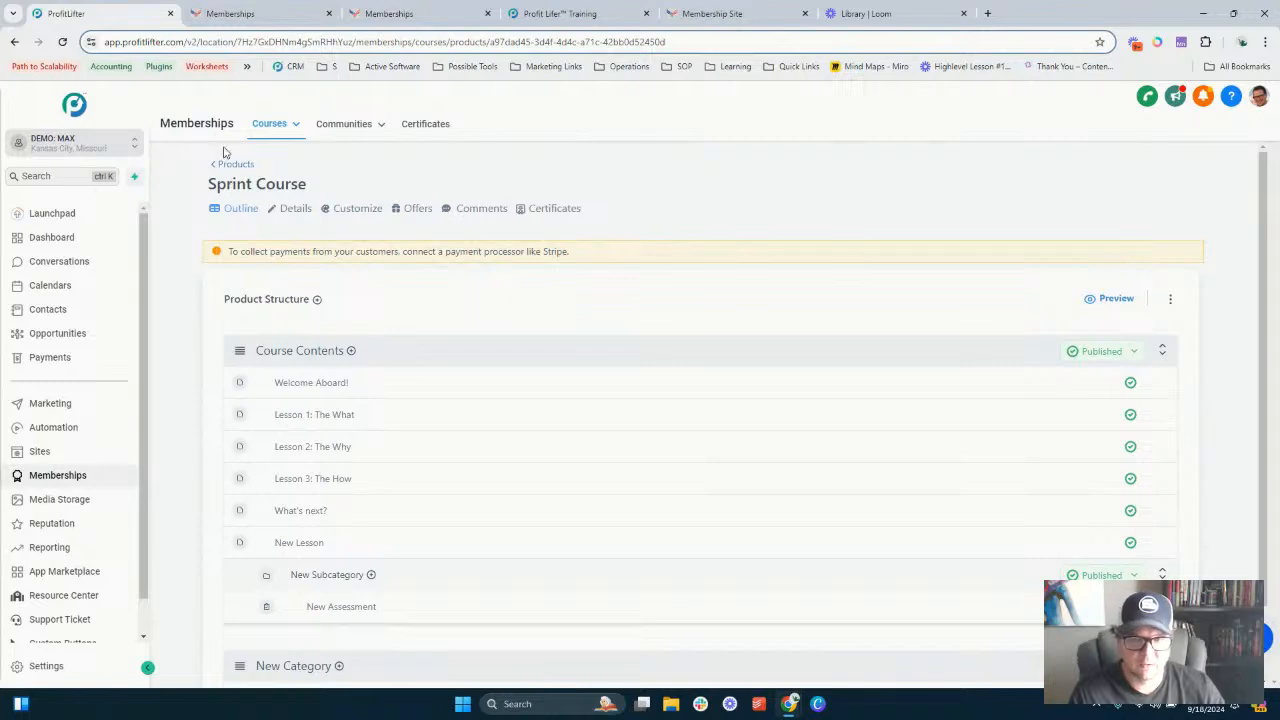
pyautogui.moveTo(352, 130)
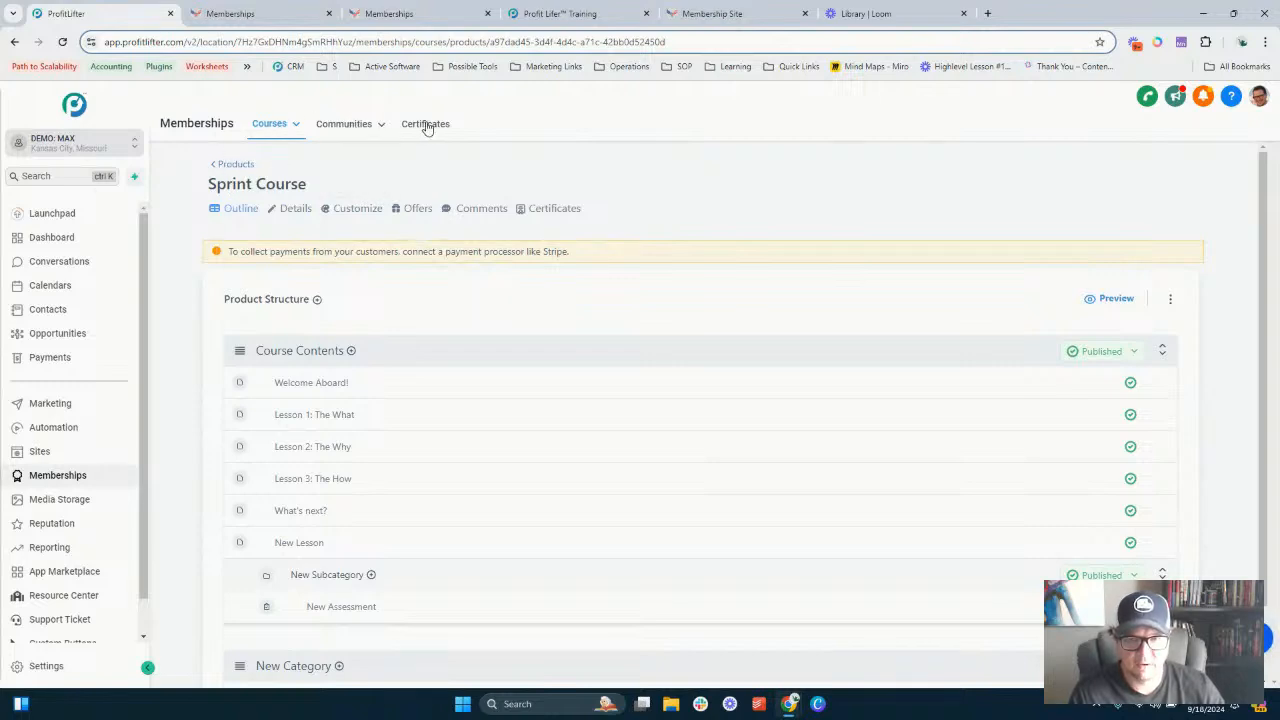
pyautogui.moveTo(267, 140)
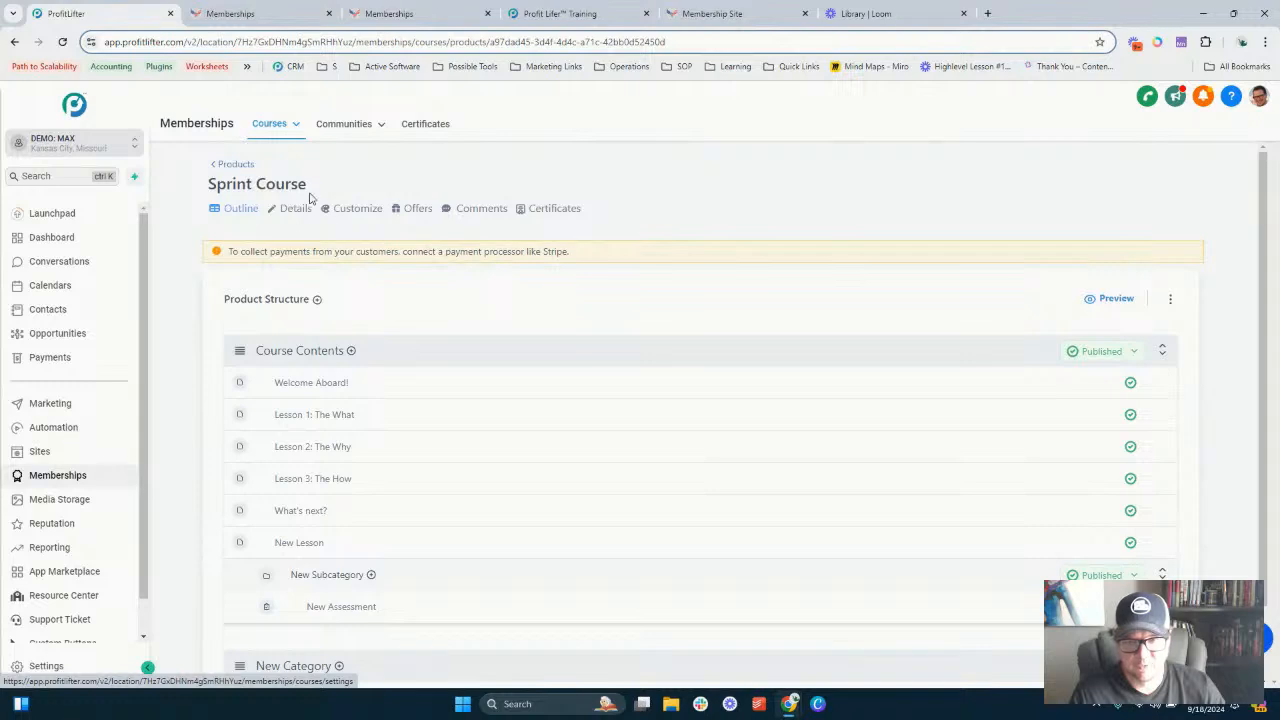
pyautogui.click(295, 210)
# - Rename the course title to "Membership Course Setup"
pyautogui.click(279, 289)
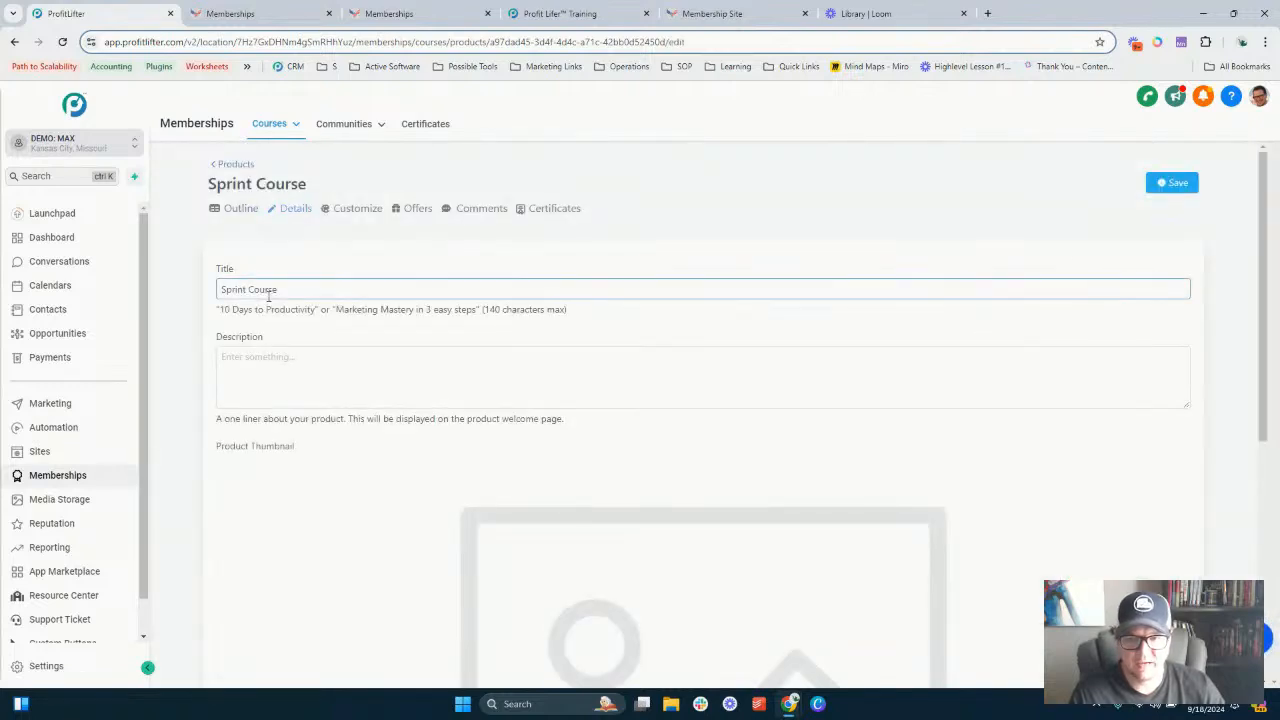
pyautogui.tripleClick(279, 289)
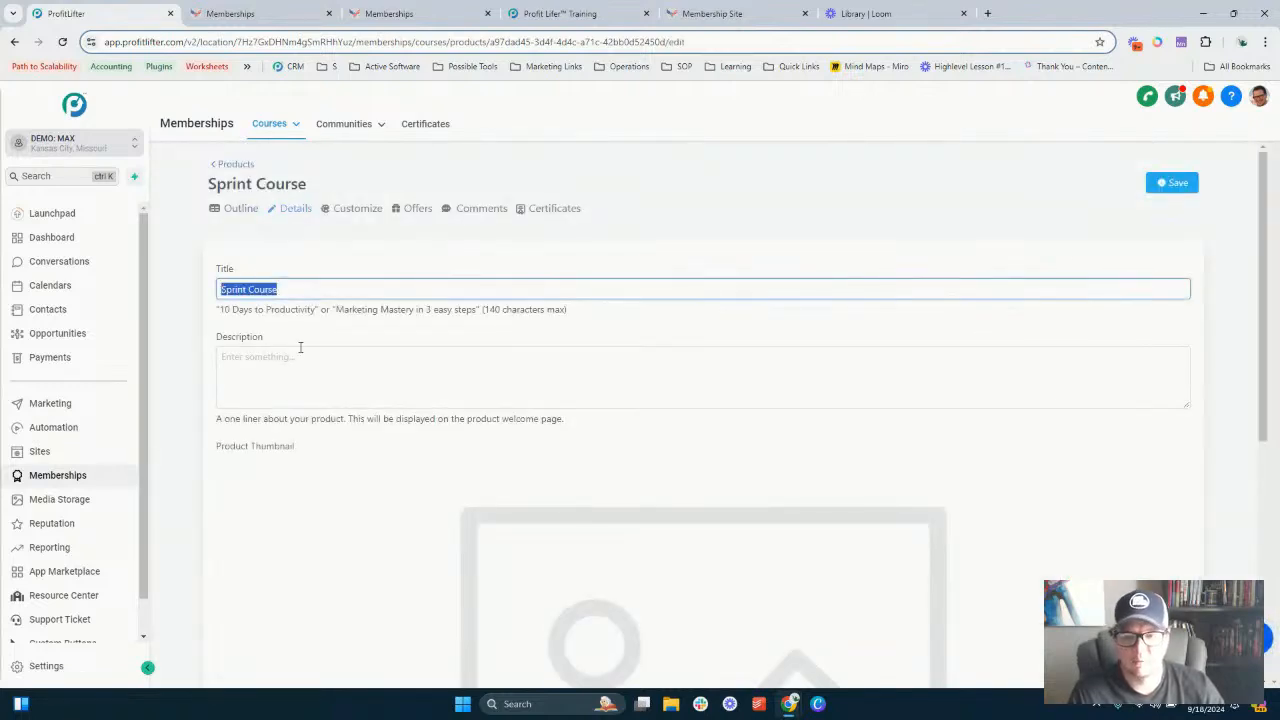
pyautogui.scroll(-5, 466, 357)
pyautogui.scroll(3, 363, 337)
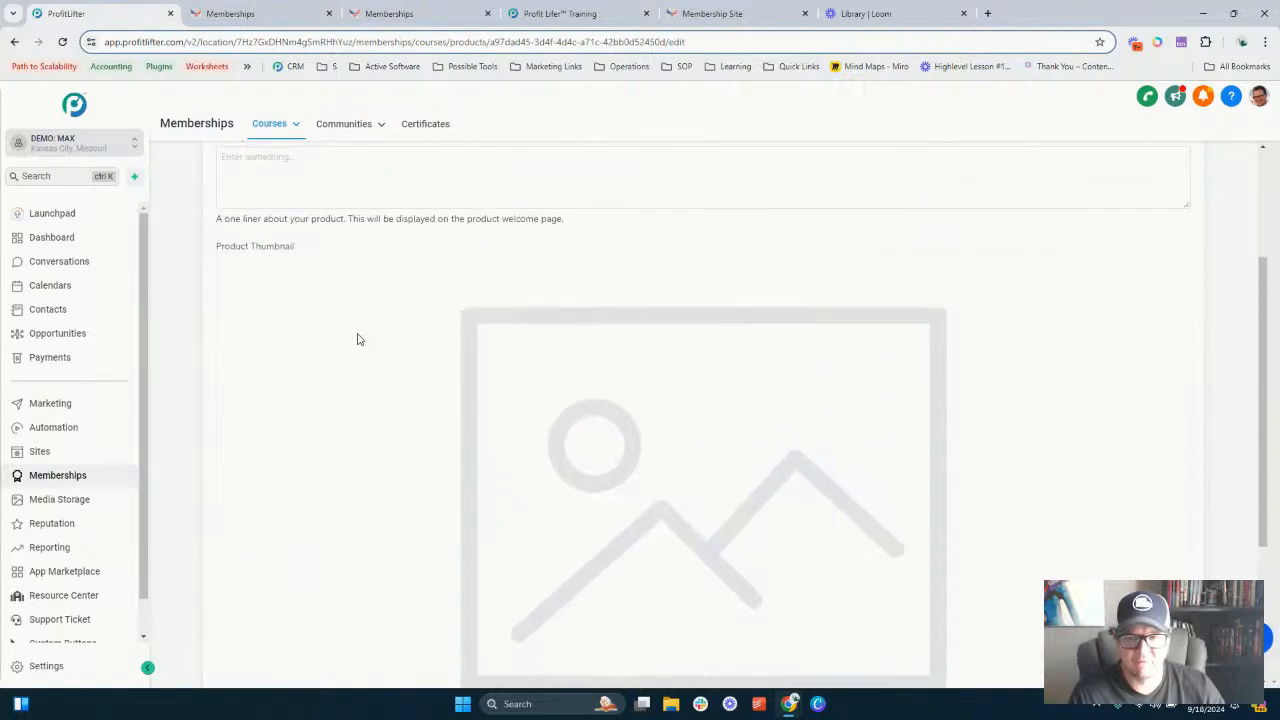
pyautogui.scroll(2, 358, 340)
pyautogui.write('M')
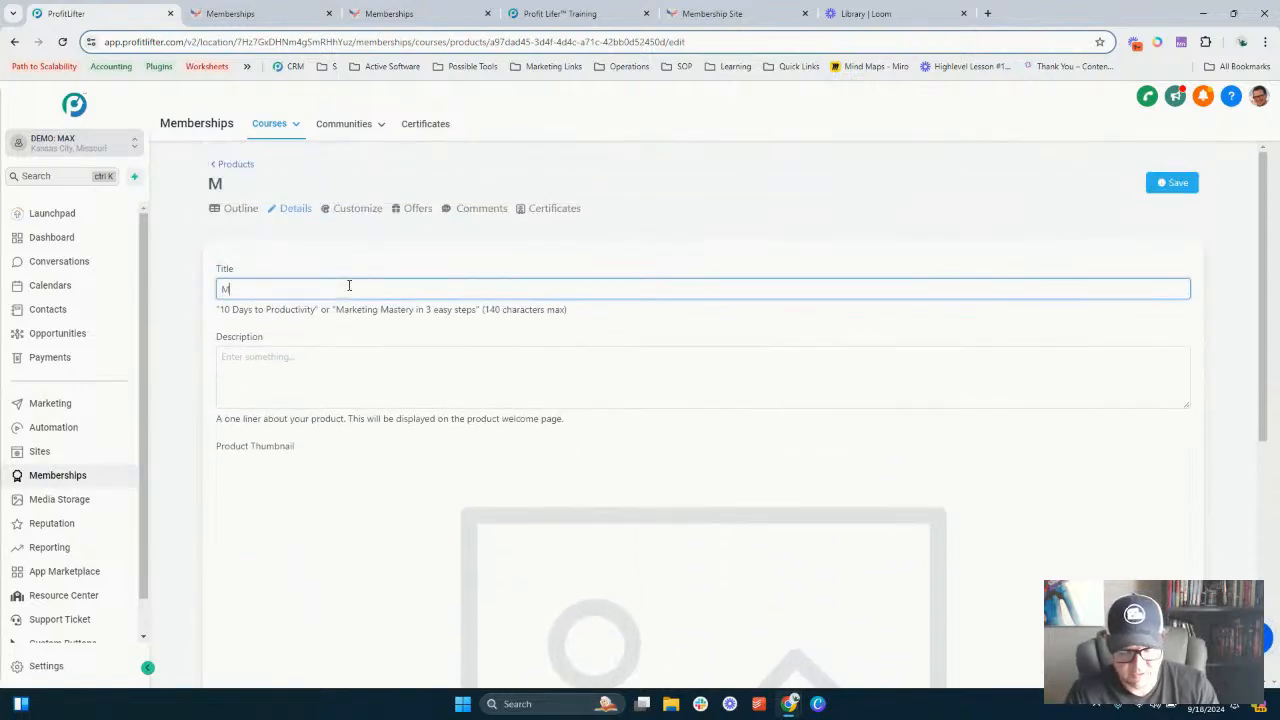
pyautogui.write('emrbership cxo')
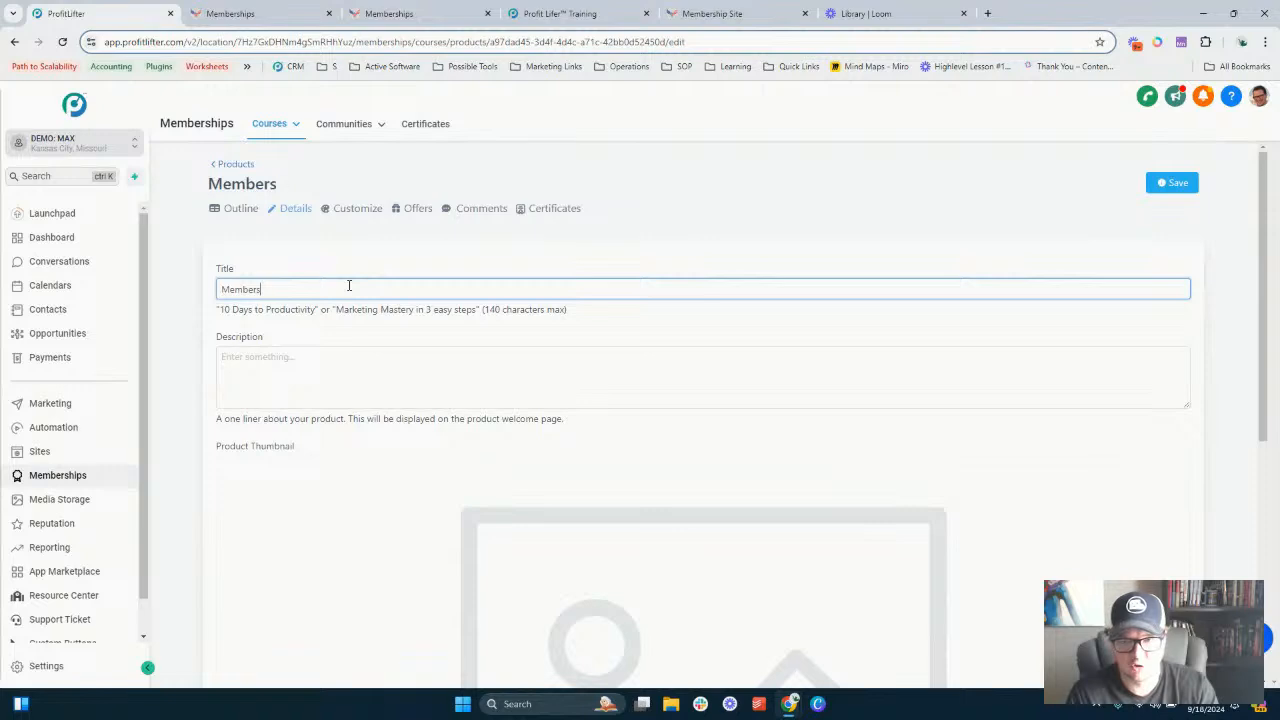
pyautogui.press('BackSpace')
pyautogui.press('BackSpace')
pyautogui.press('BackSpace')
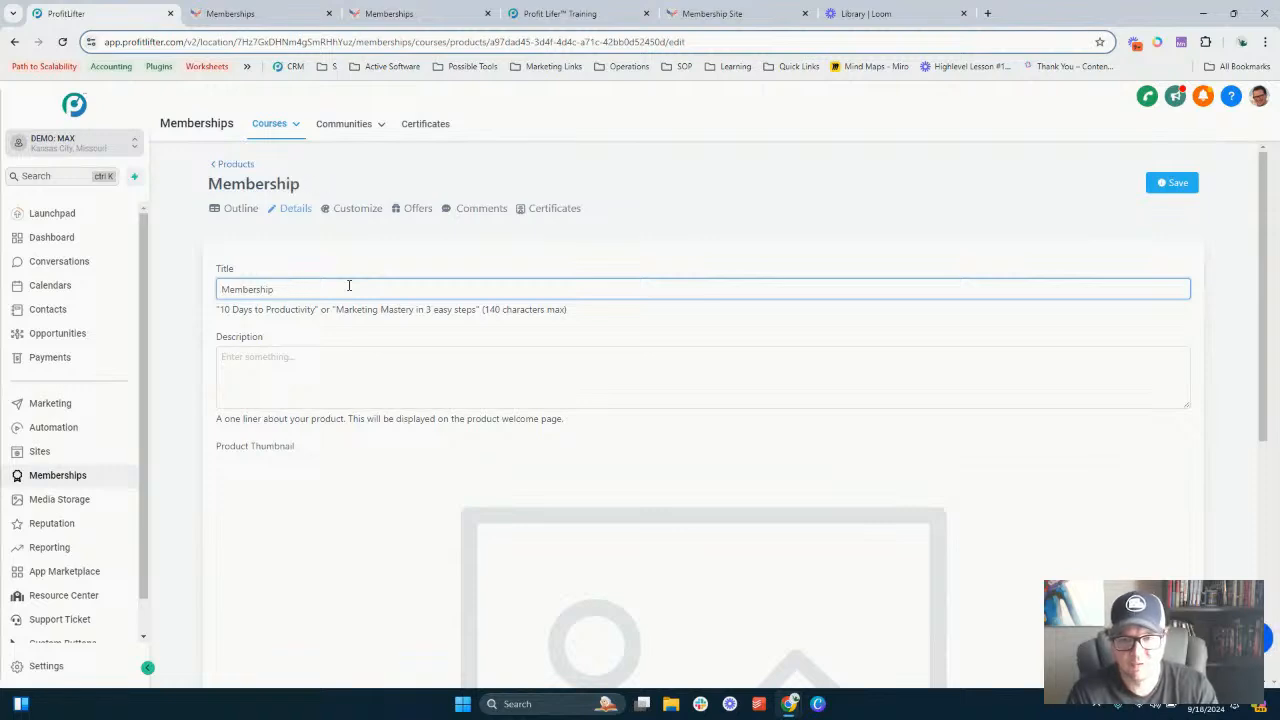
pyautogui.write('Course Setu')
pyautogui.write('p')
pyautogui.press('Tab')
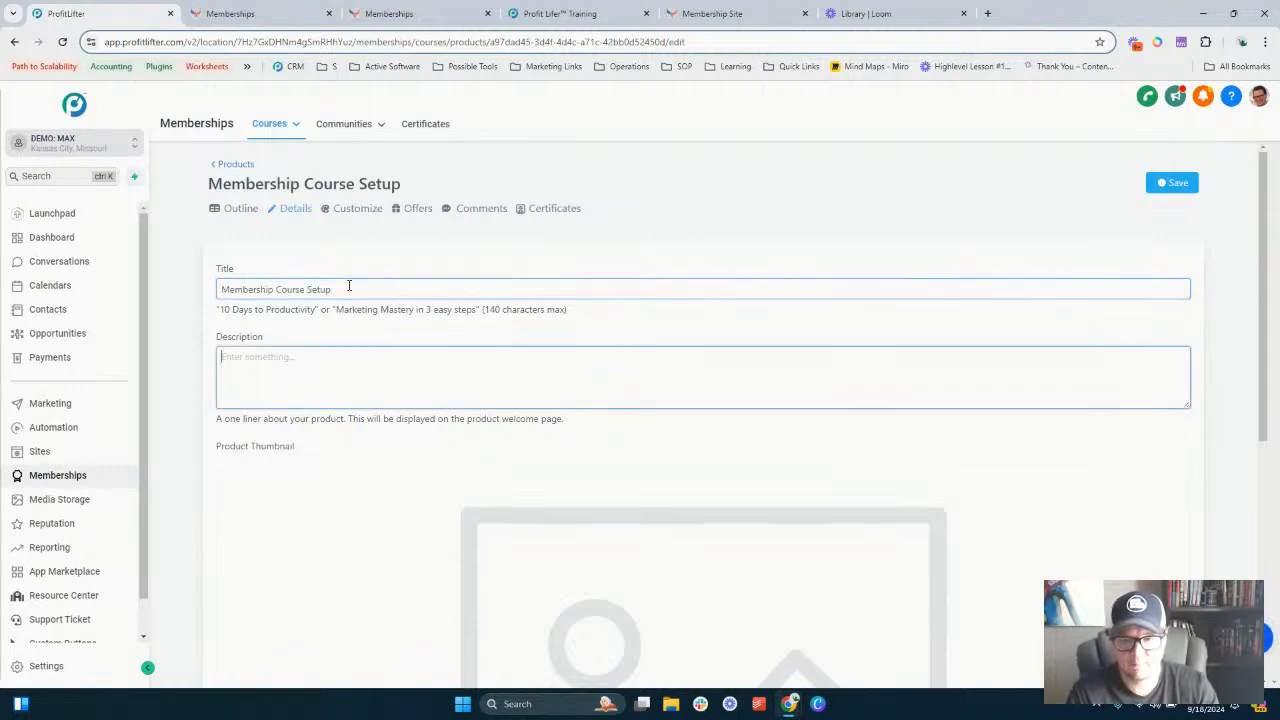
# - Enter the course description "Live training on membership site setup."
pyautogui.write('Li')
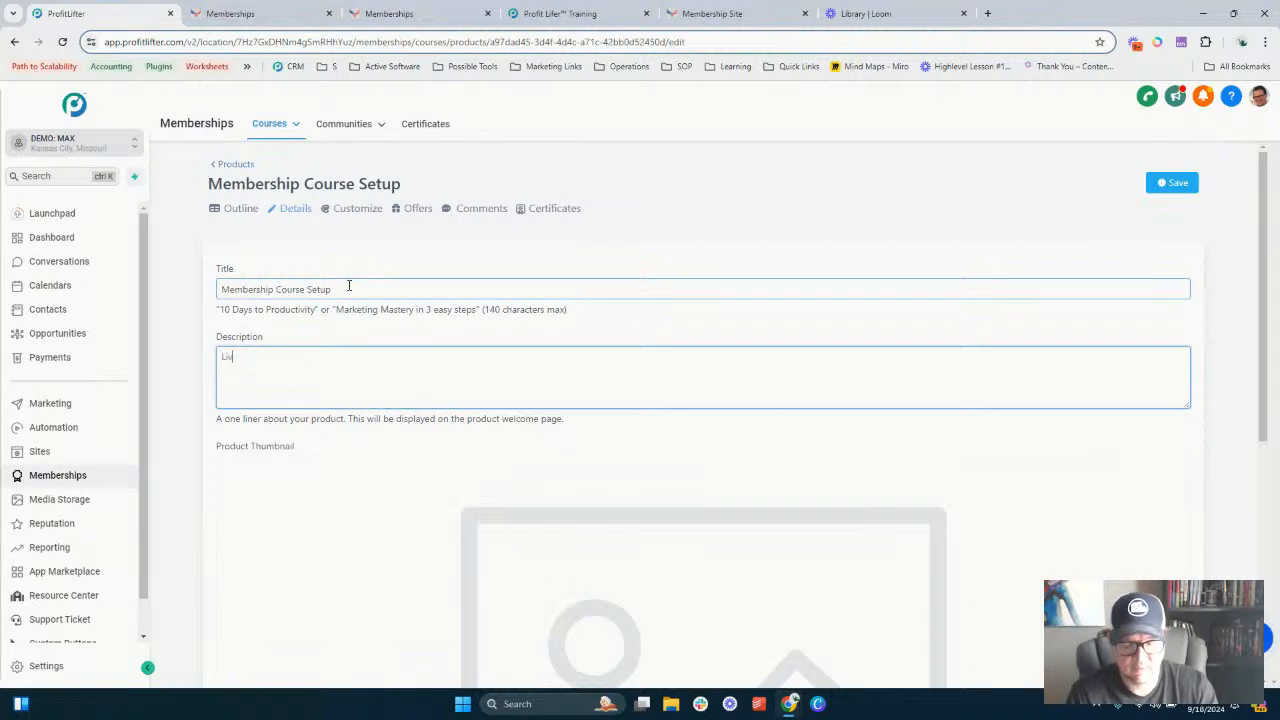
pyautogui.write('ve training on mem')
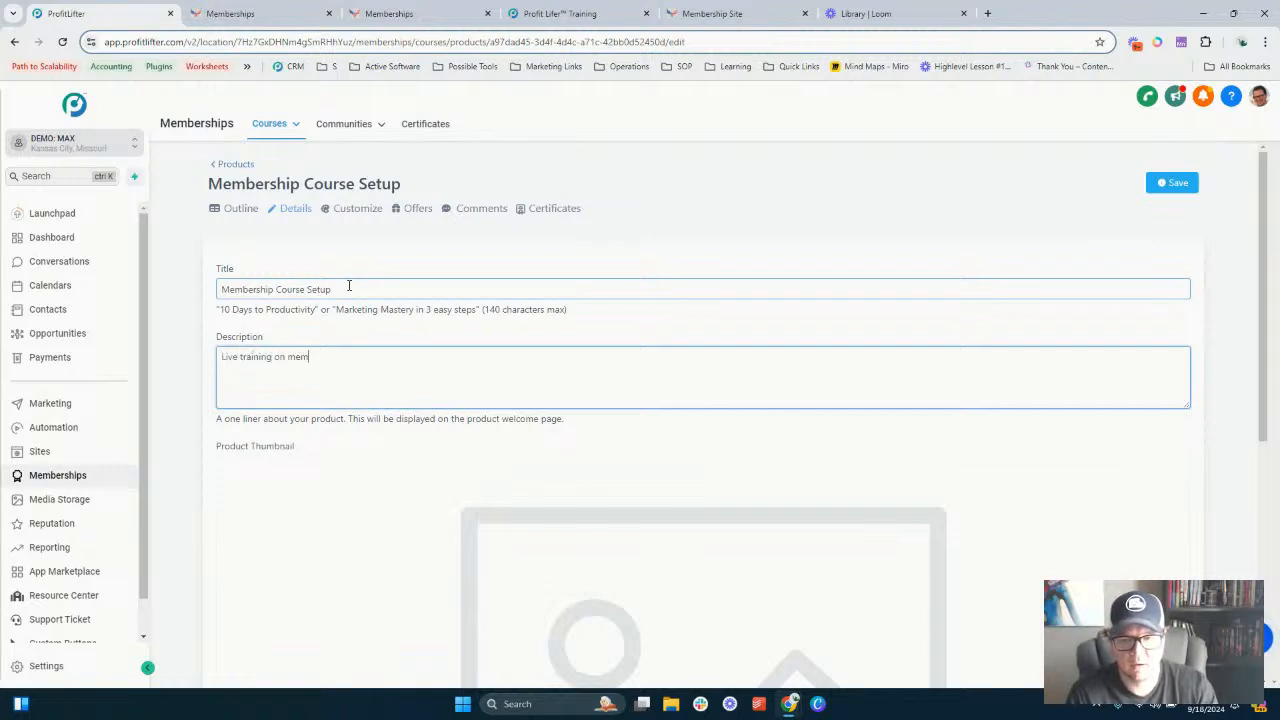
pyautogui.write('bershop')
pyautogui.press('BackSpace')
pyautogui.press('BackSpace')
pyautogui.press('BackSpace')
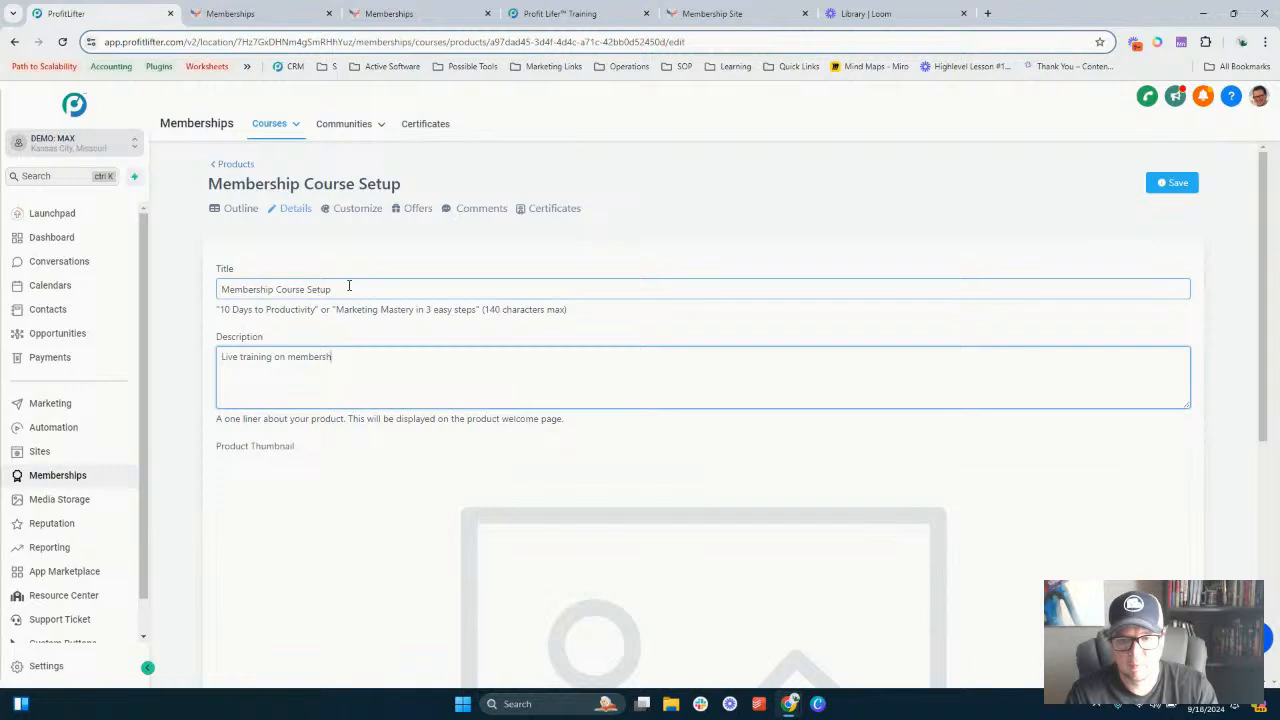
pyautogui.write('uip')
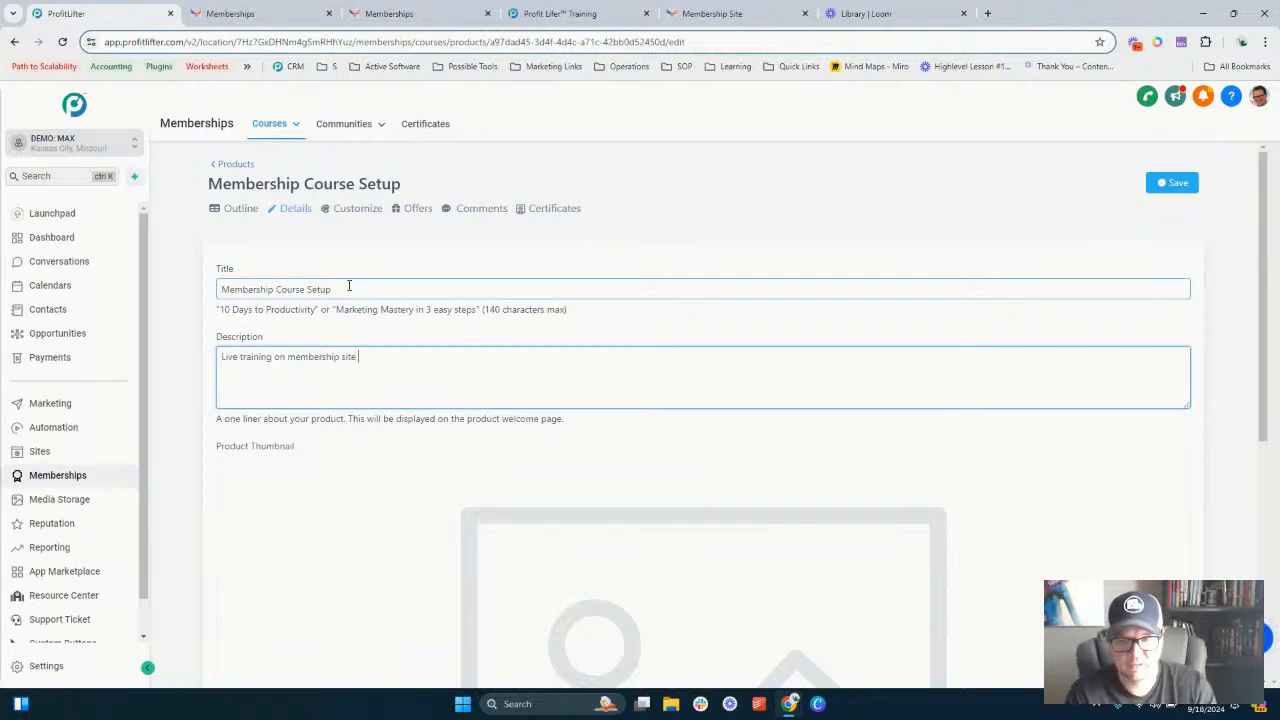
pyautogui.write(' site seetup.')
# - Upload the Building & Monetizing Your Membership Website banner as the product thumbnail
pyautogui.scroll(-5, 594, 357)
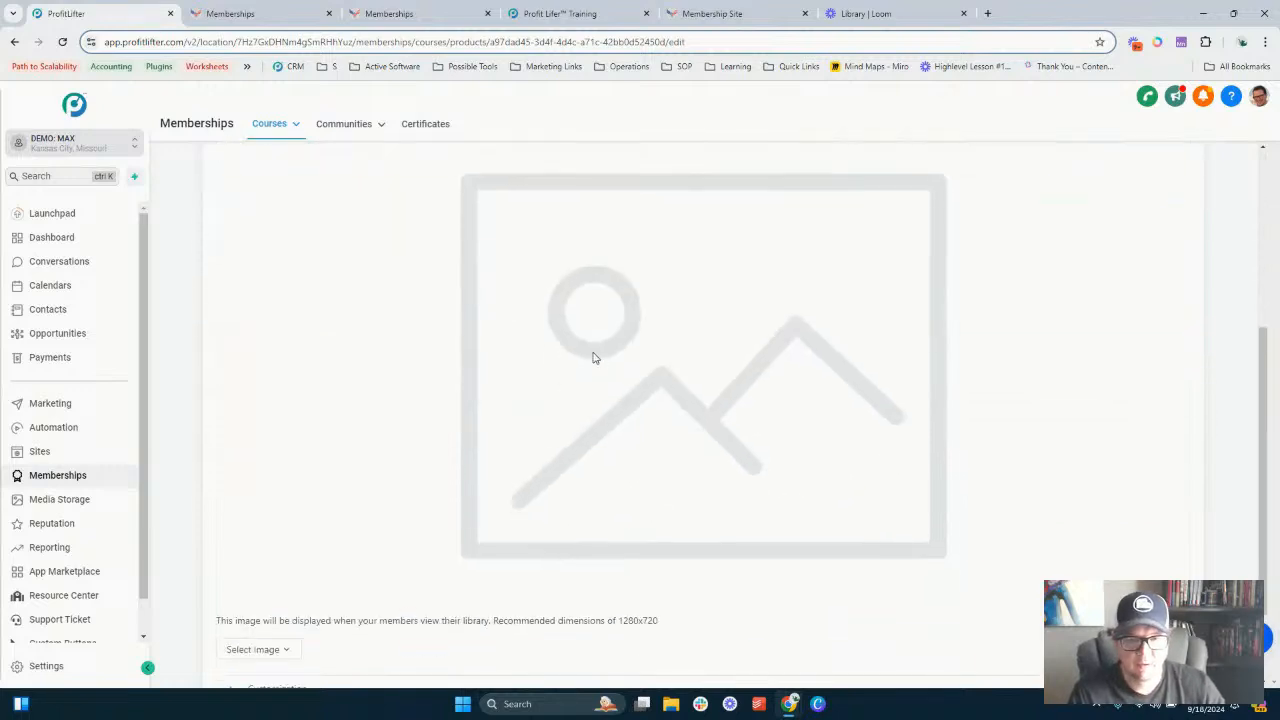
pyautogui.scroll(-1, 398, 466)
pyautogui.click(251, 537)
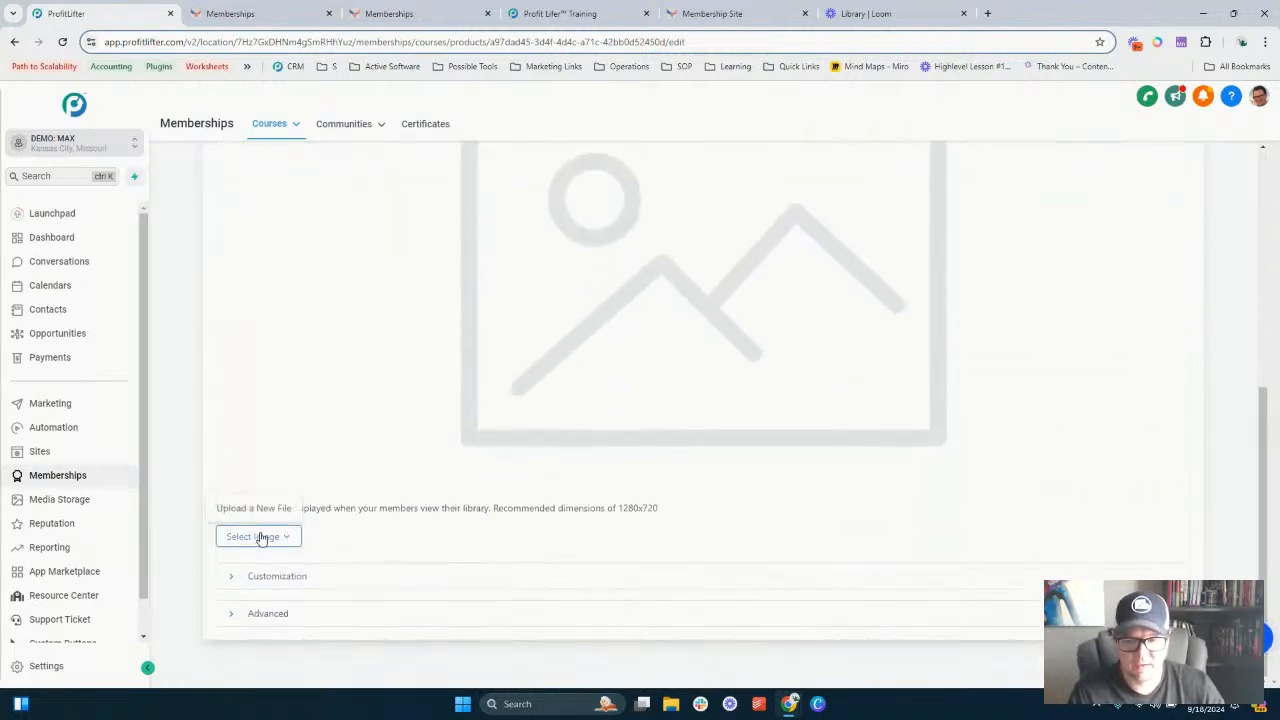
pyautogui.click(266, 509)
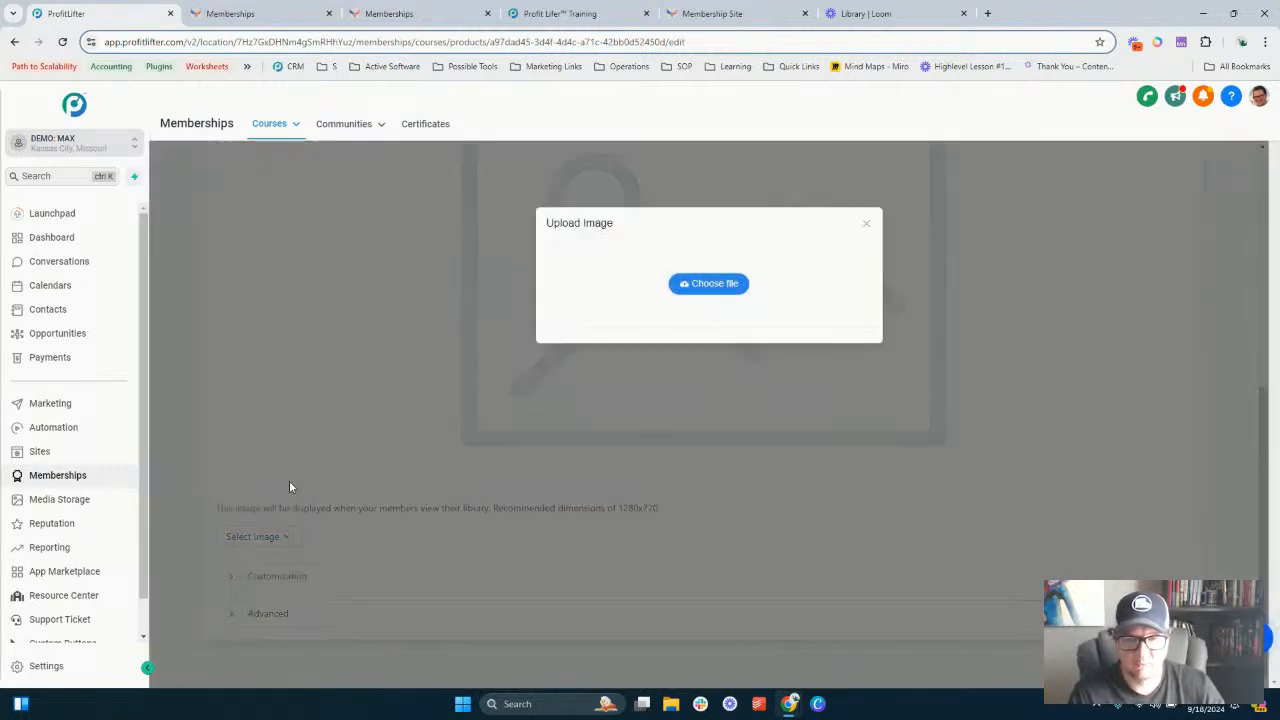
pyautogui.click(712, 284)
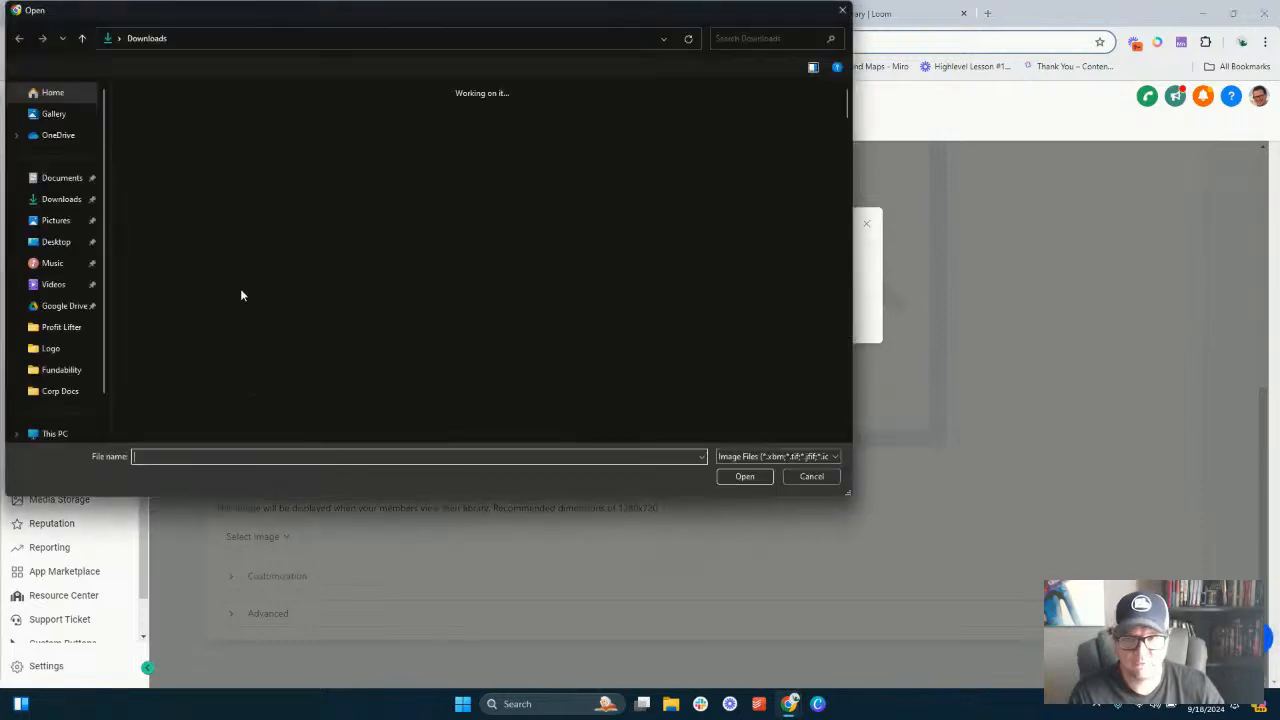
pyautogui.doubleClick(240, 215)
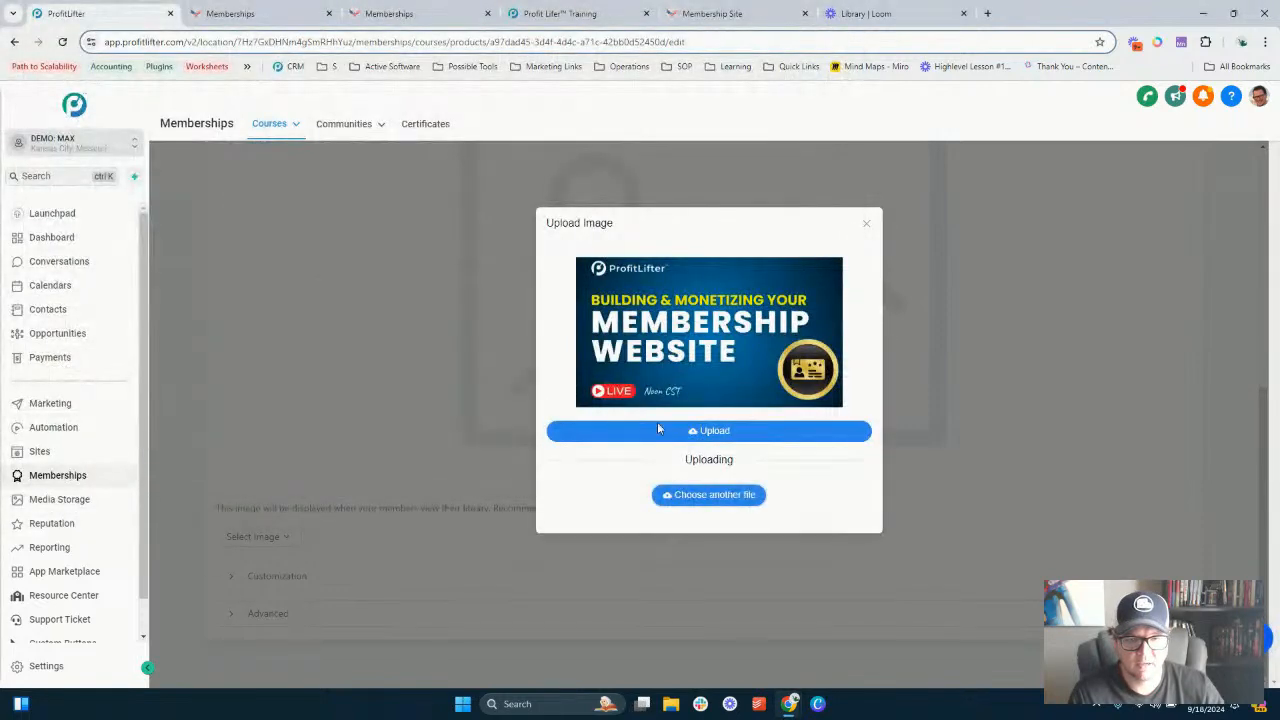
pyautogui.click(750, 432)
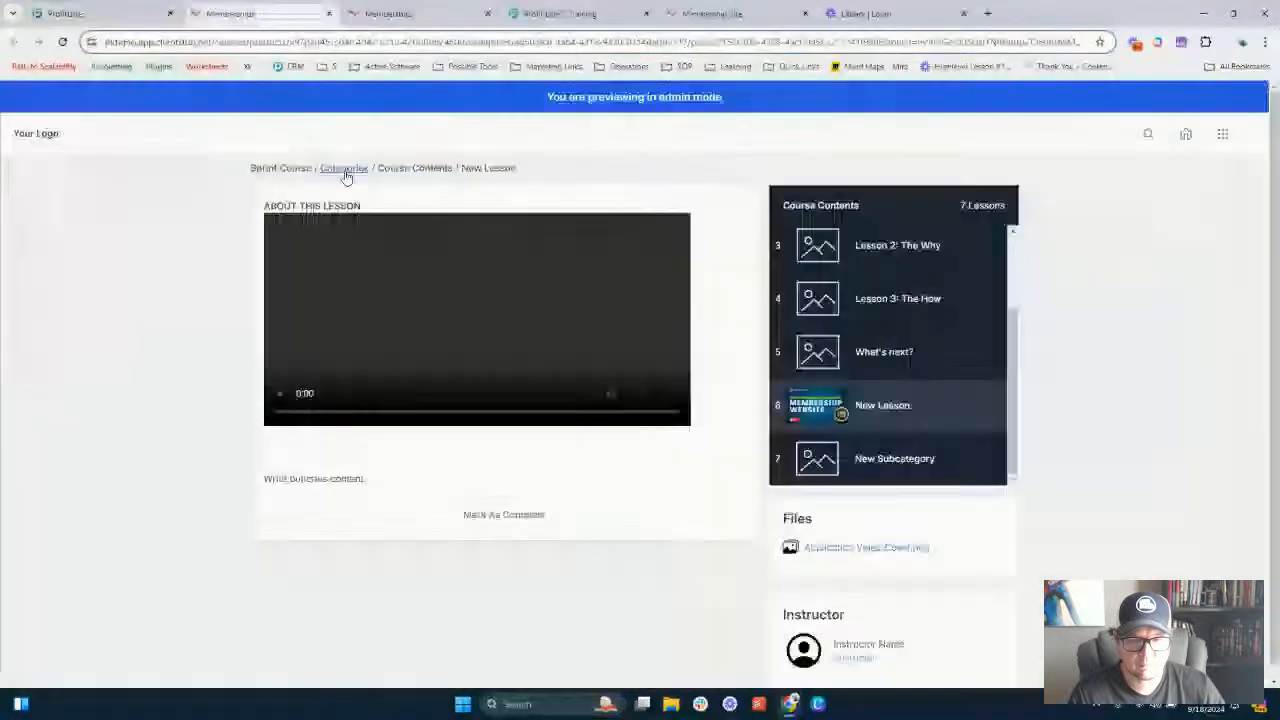
# - Review the course overview page in the member preview, including its contents list and instructor card
pyautogui.click(344, 170)
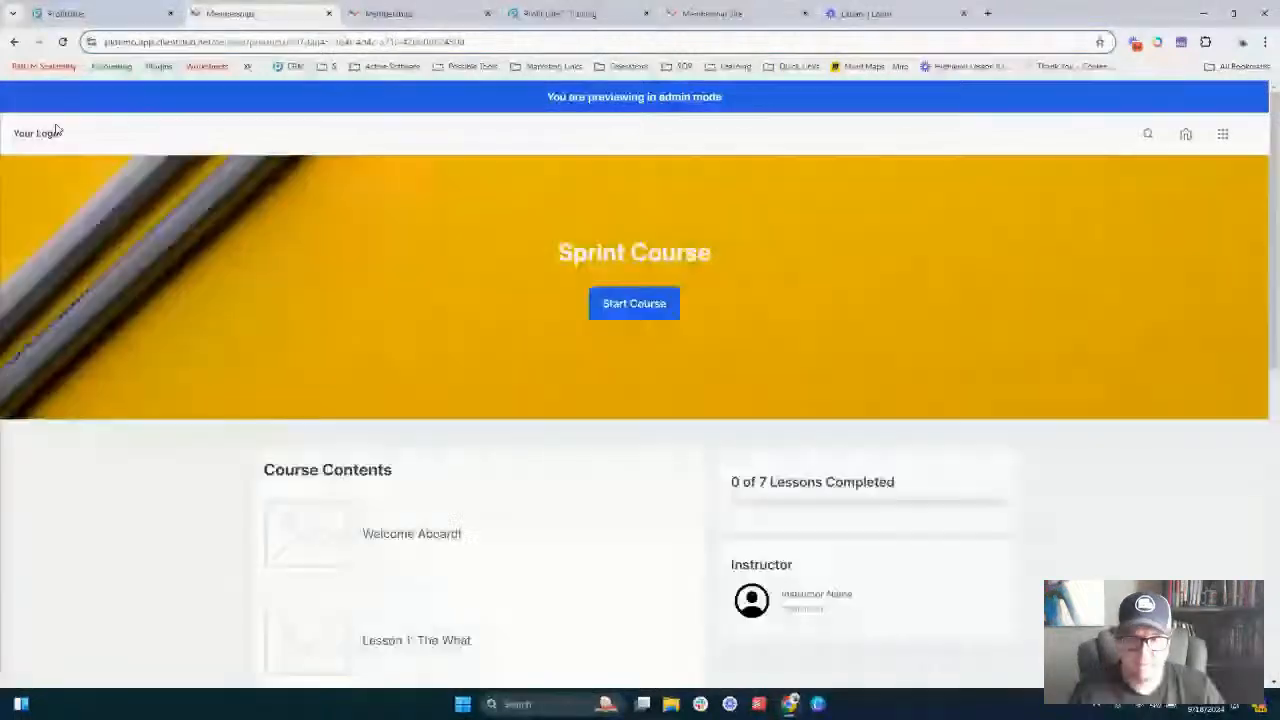
pyautogui.scroll(-3, 465, 271)
pyautogui.scroll(-3, 465, 271)
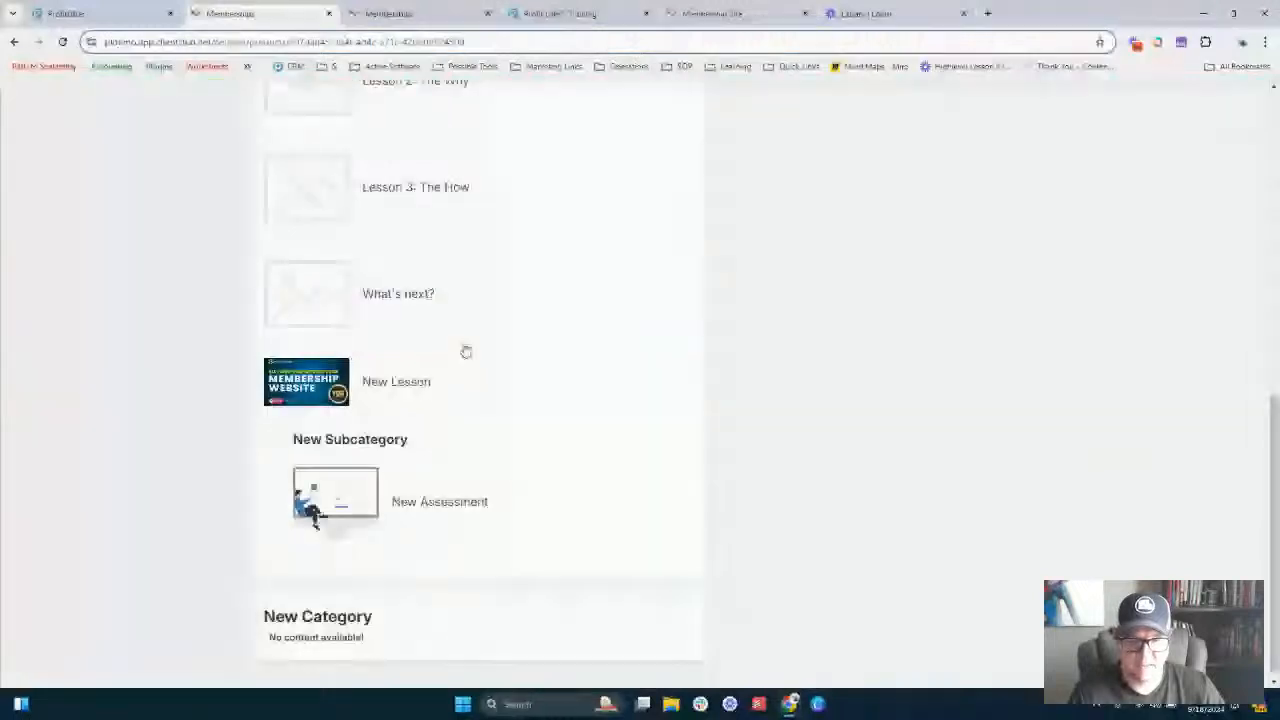
pyautogui.click(90, 14)
pyautogui.scroll(-1, 421, 314)
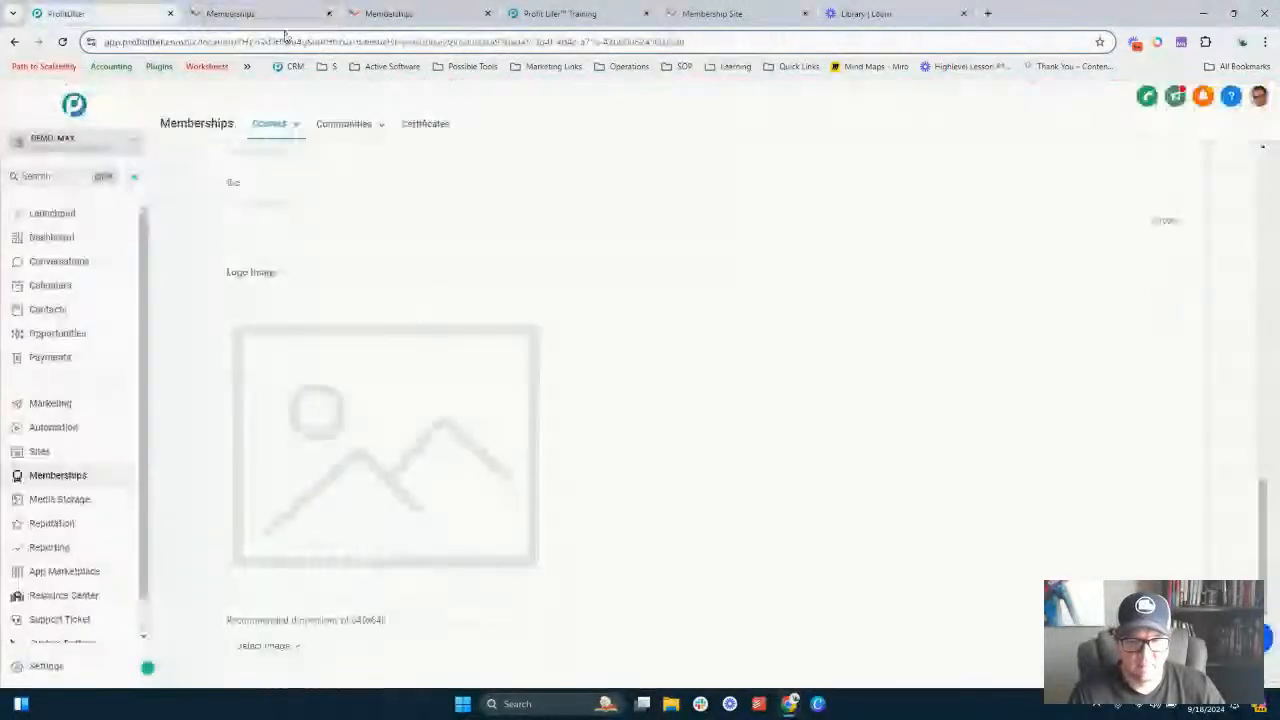
pyautogui.click(270, 14)
pyautogui.doubleClick(762, 298)
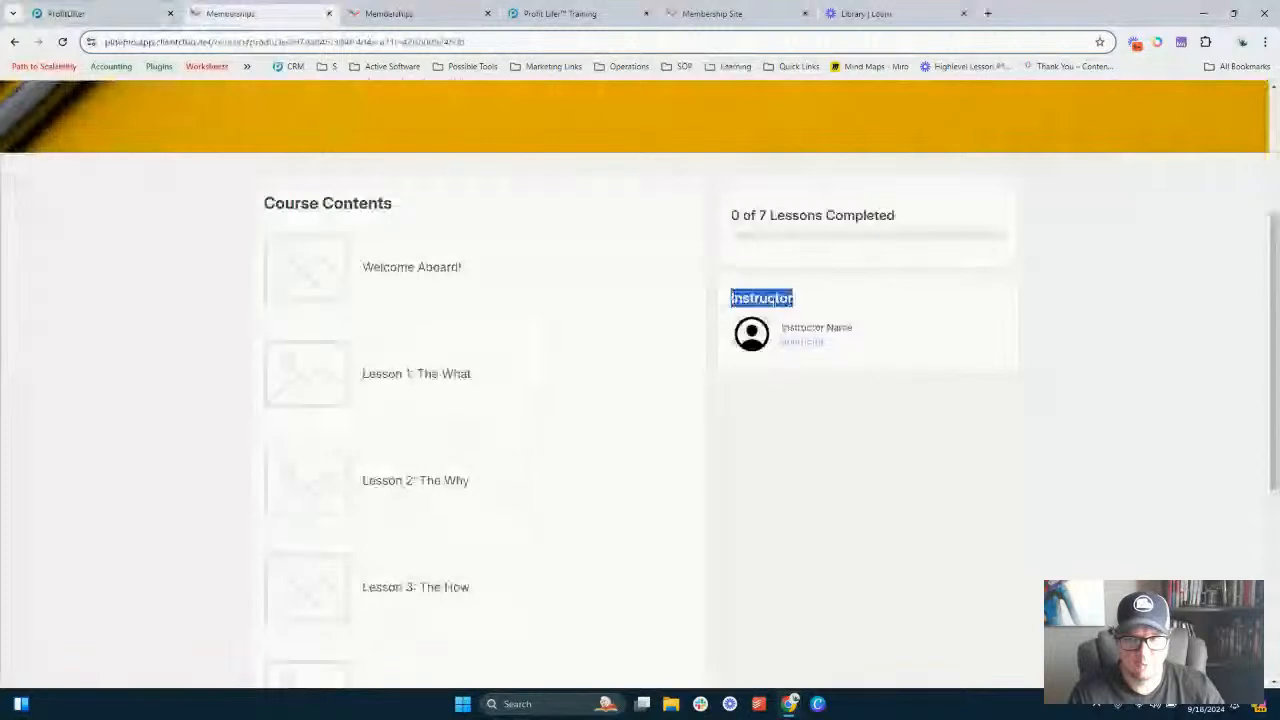
pyautogui.click(796, 326)
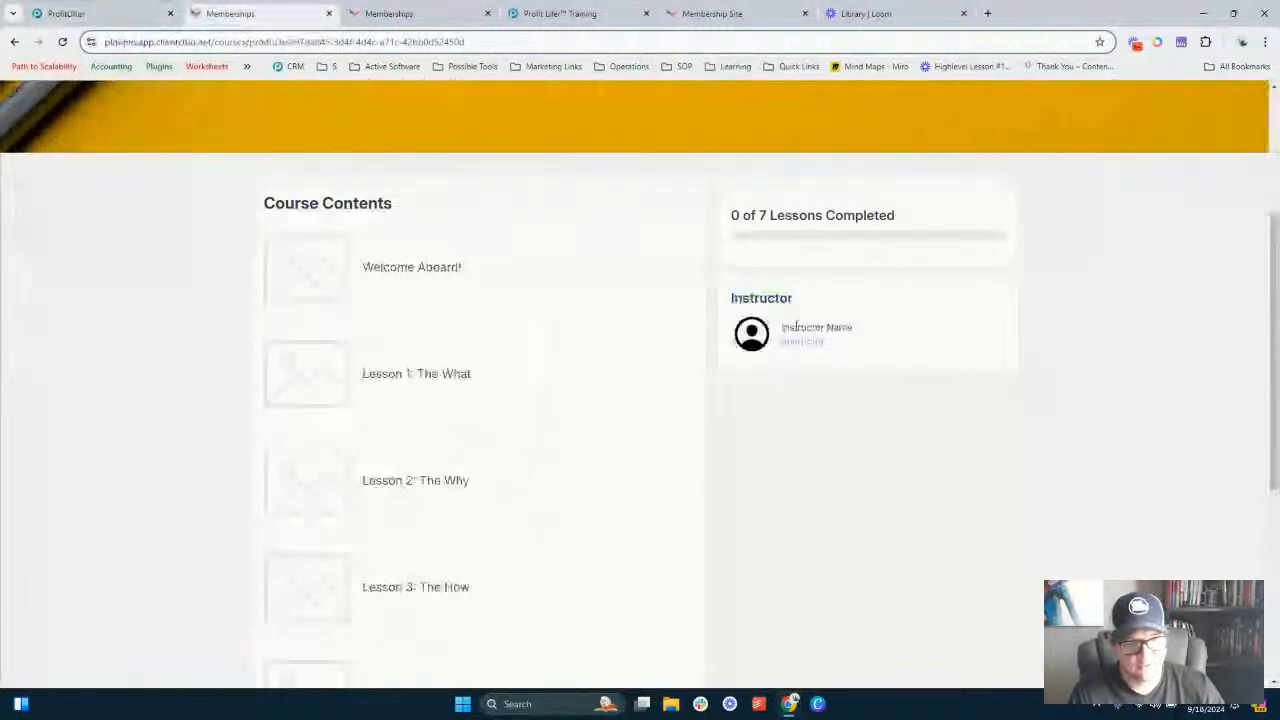
pyautogui.moveTo(783, 325); pyautogui.dragTo(843, 345)
pyautogui.click(809, 325)
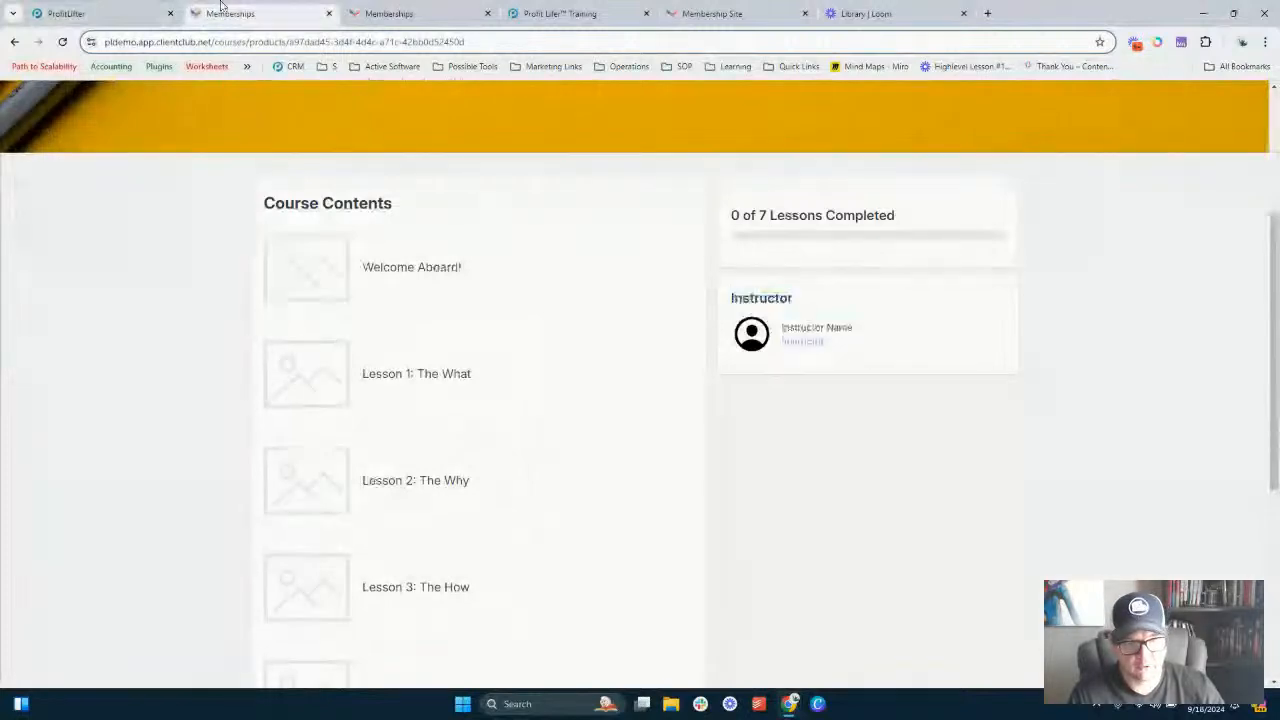
pyautogui.click(127, 12)
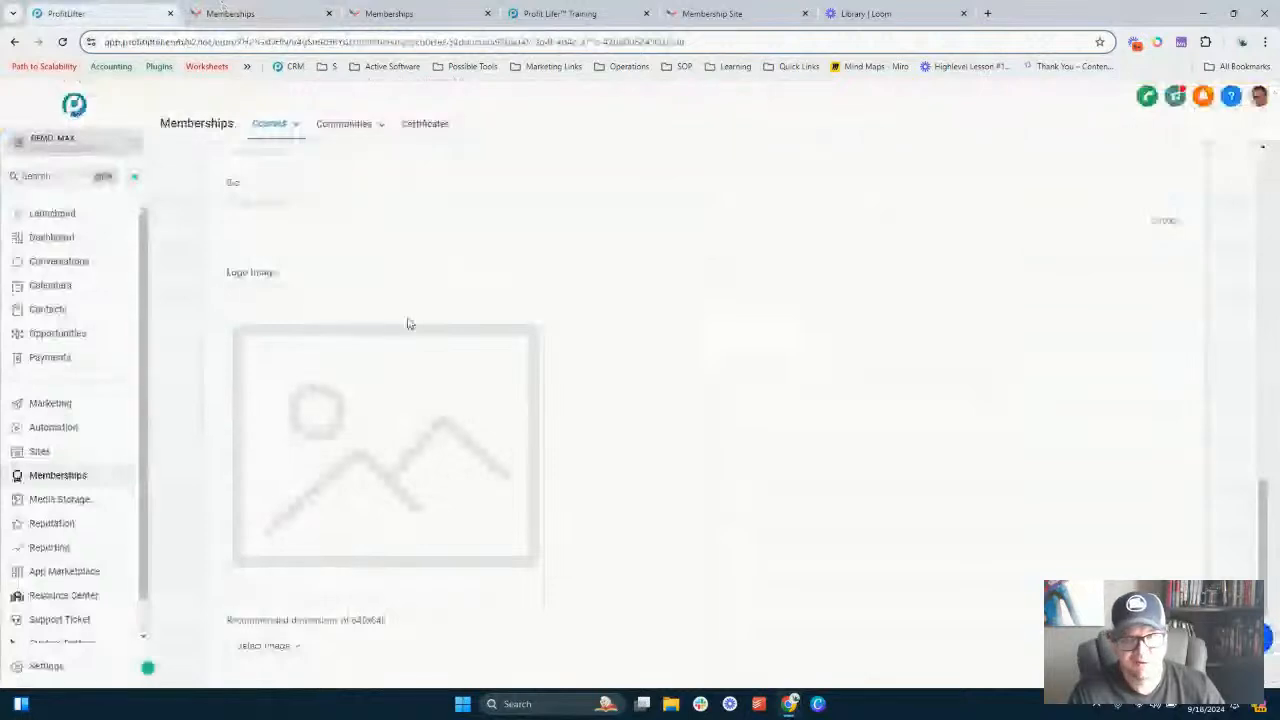
# - Set the instructor heading in the course customization to "Coach"
pyautogui.scroll(-6, 406, 320)
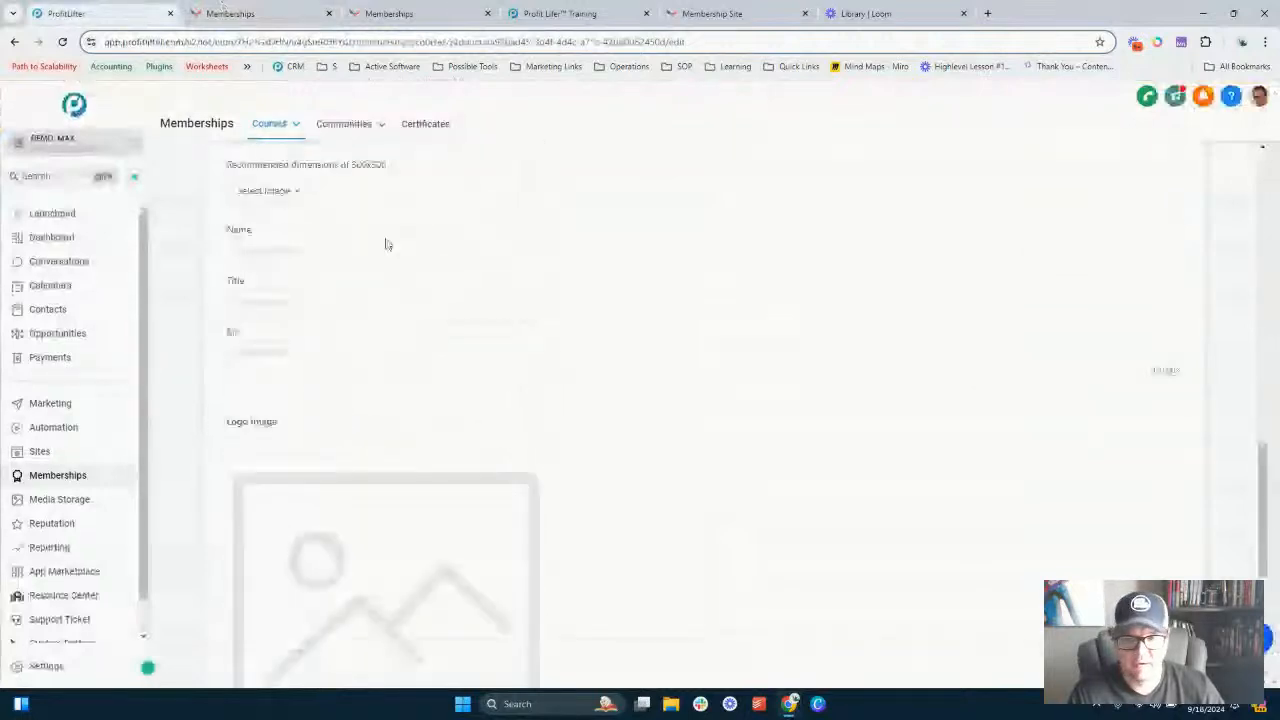
pyautogui.scroll(4, 386, 244)
pyautogui.scroll(1, 372, 266)
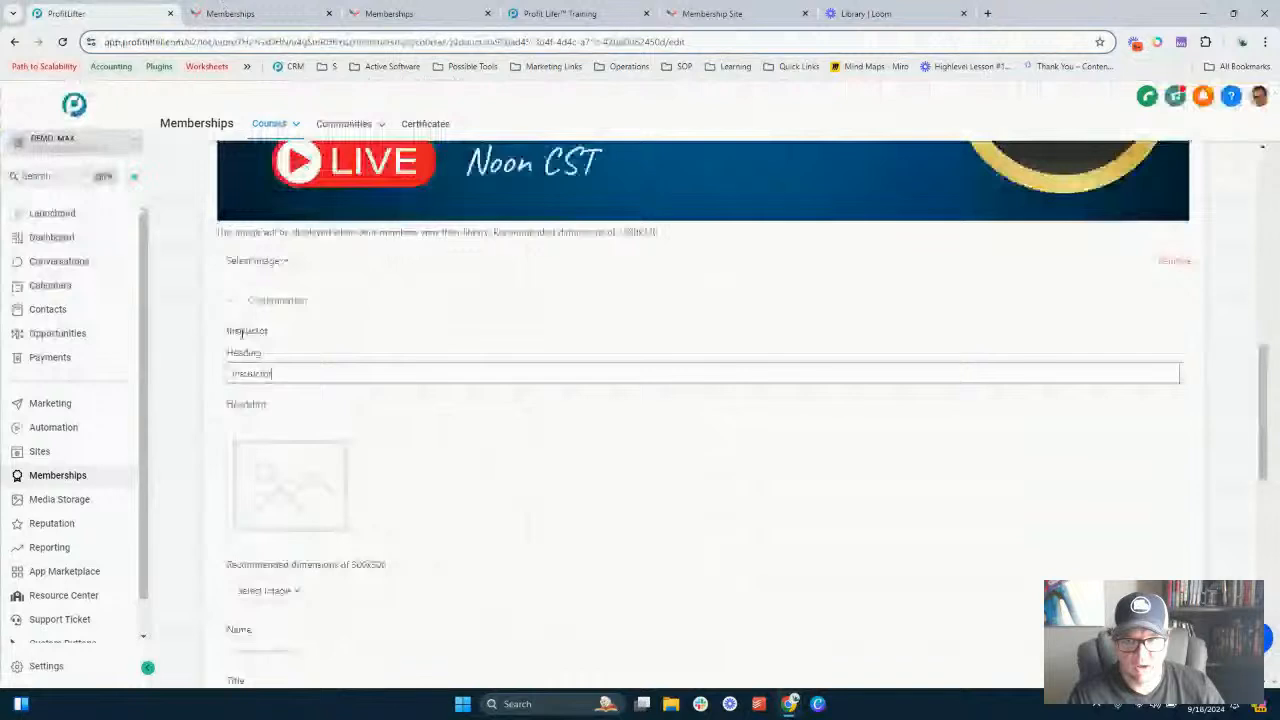
pyautogui.doubleClick(283, 381)
pyautogui.write('Te')
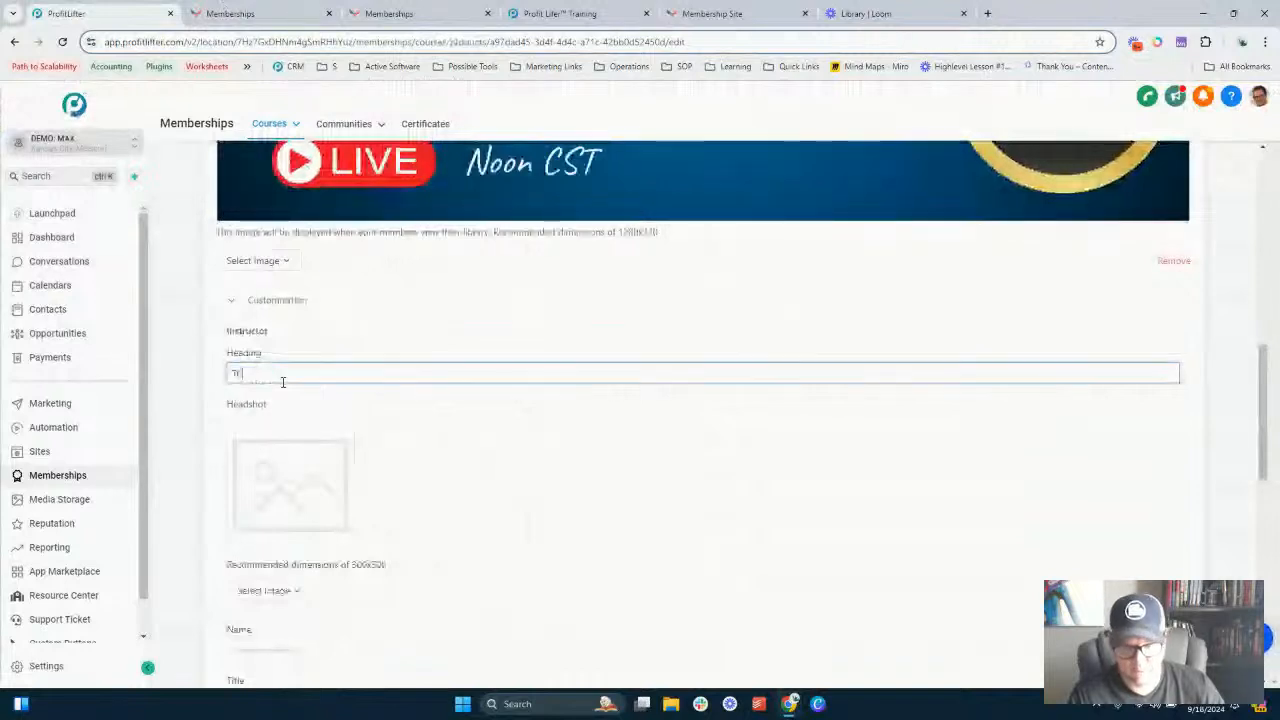
pyautogui.press('BackSpace')
pyautogui.write('C')
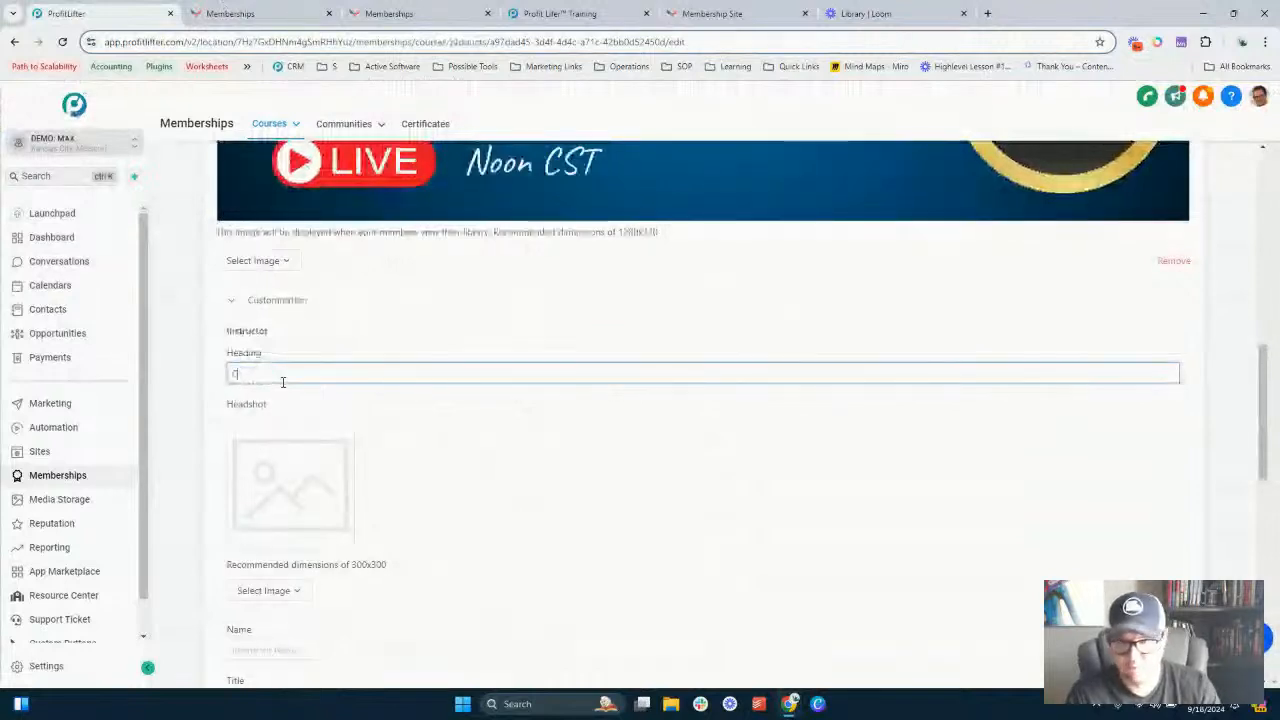
pyautogui.write('oach')
# - Upload the eagle emblem image as the instructor headshot
pyautogui.click(281, 444)
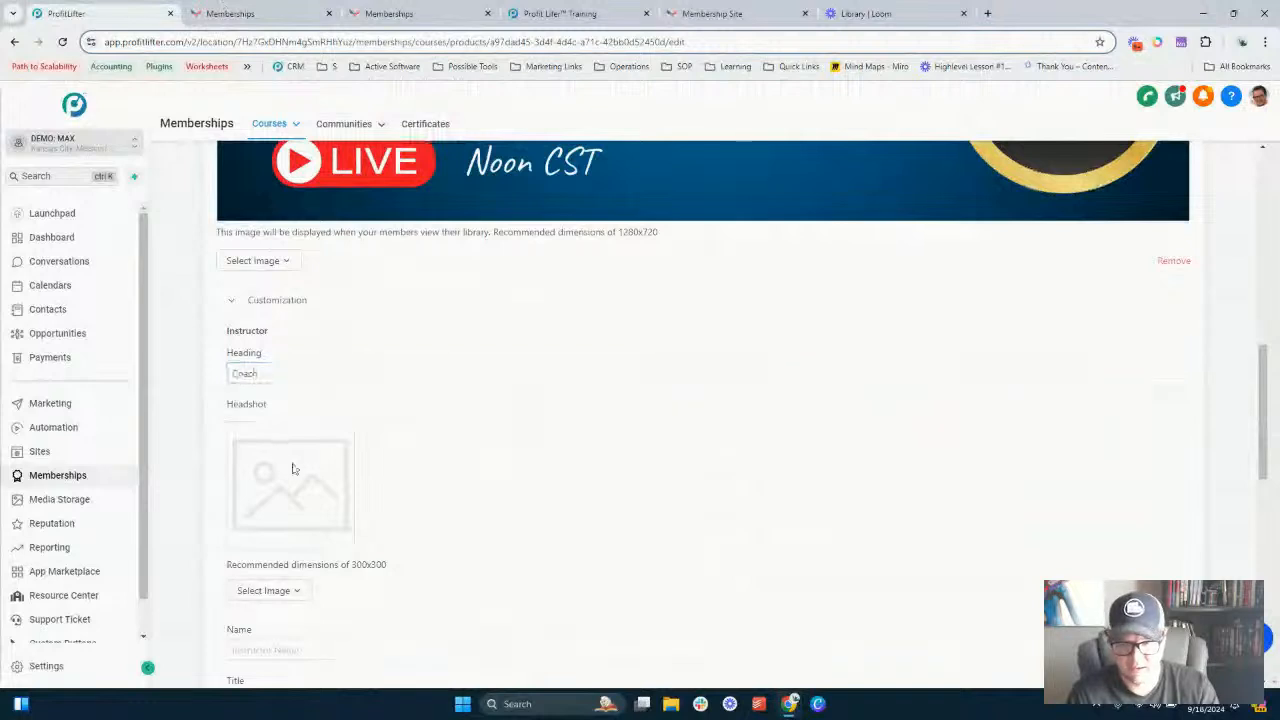
pyautogui.click(272, 596)
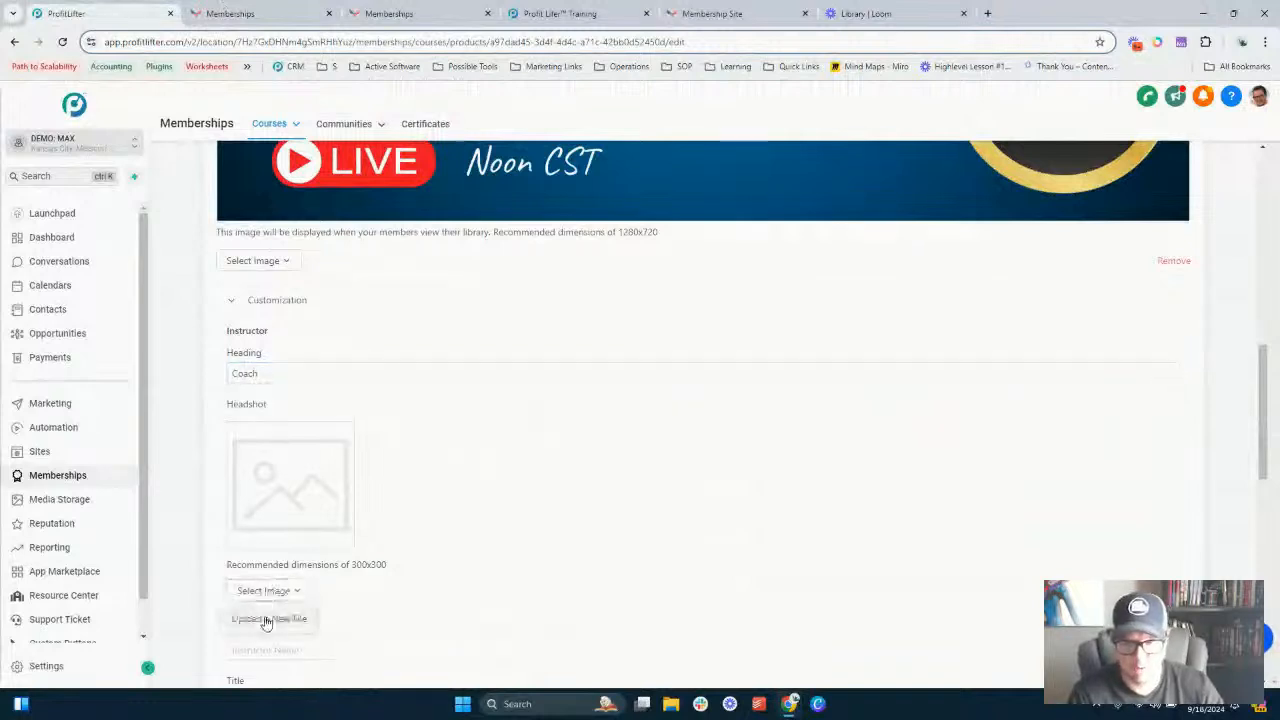
pyautogui.click(265, 619)
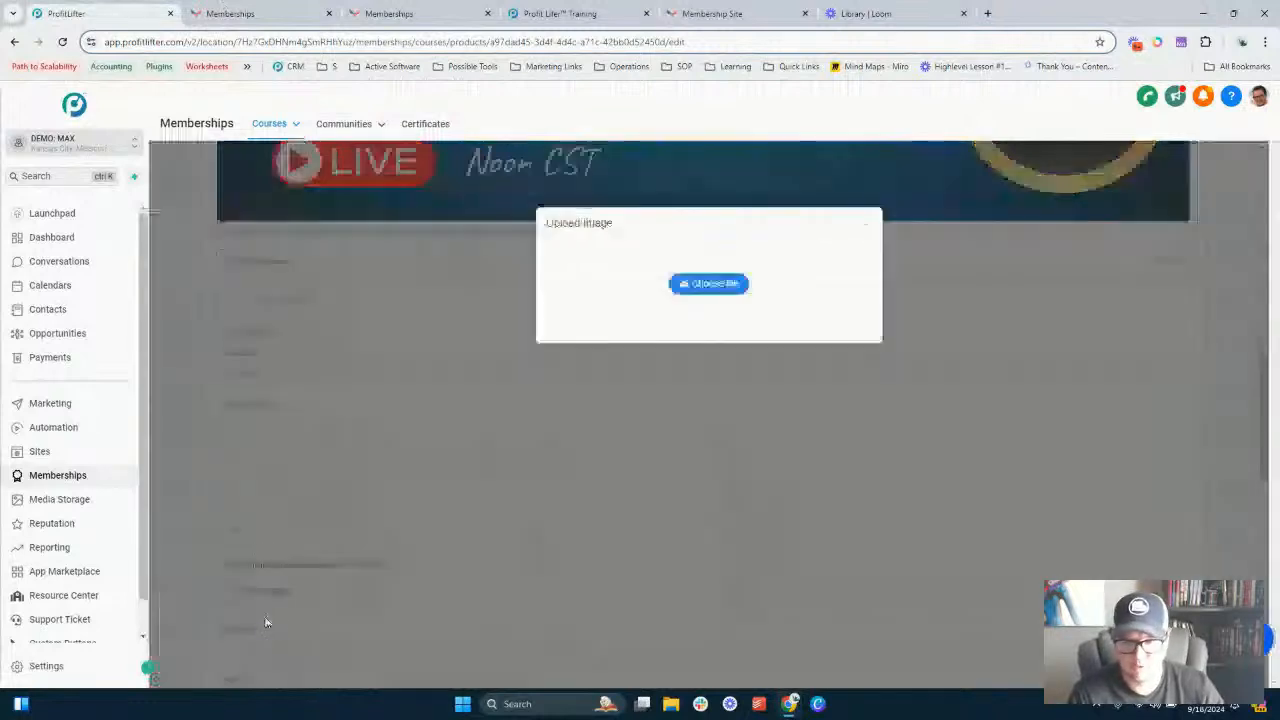
pyautogui.click(705, 286)
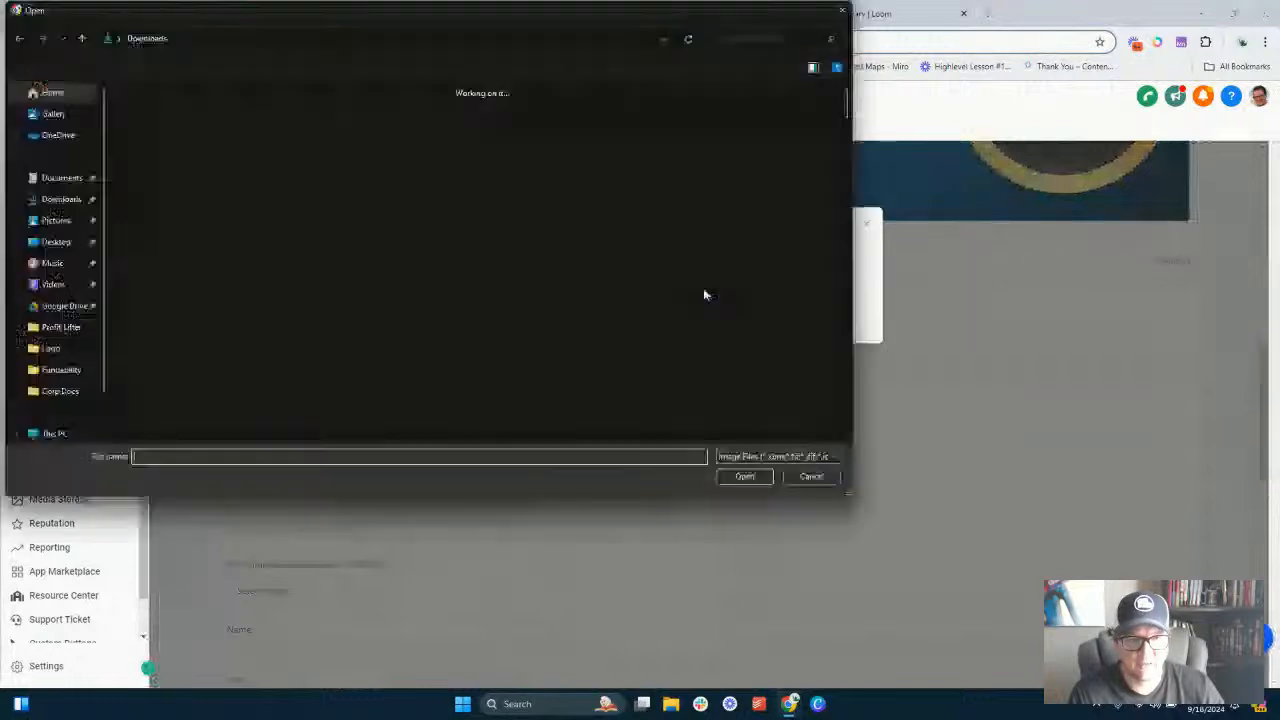
pyautogui.scroll(-3, 545, 240)
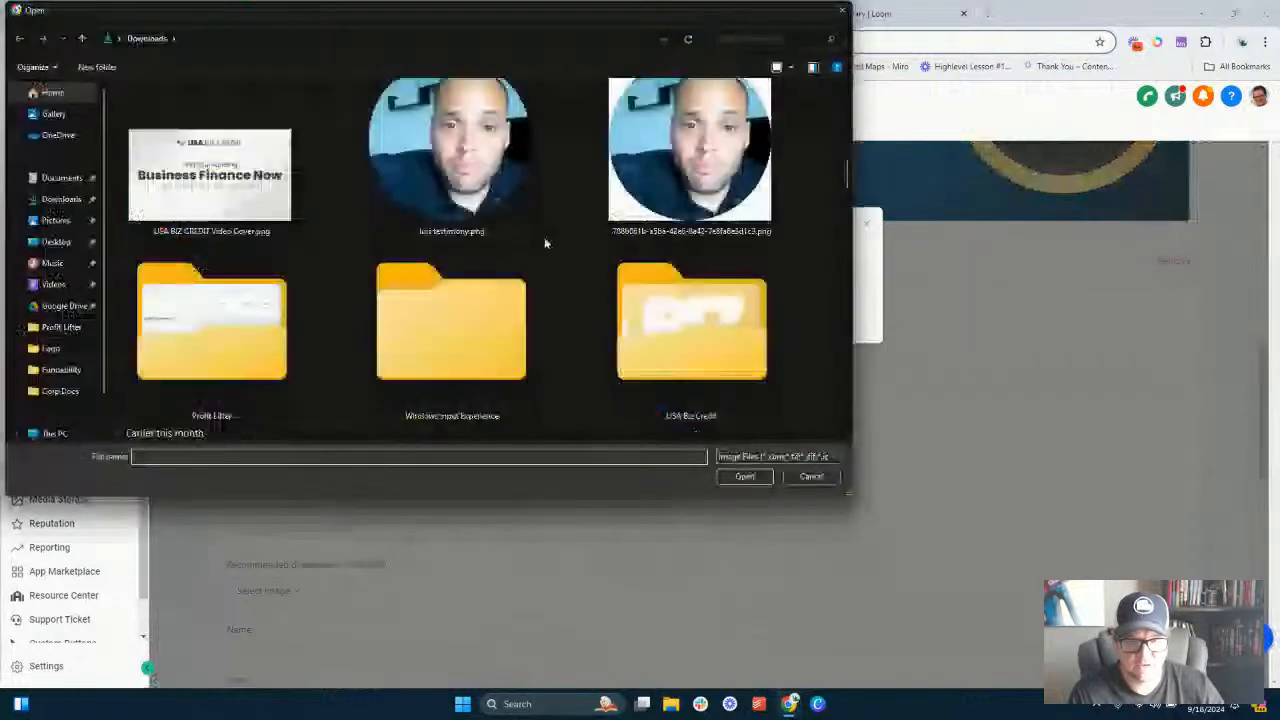
pyautogui.scroll(-2, 510, 300)
pyautogui.doubleClick(478, 350)
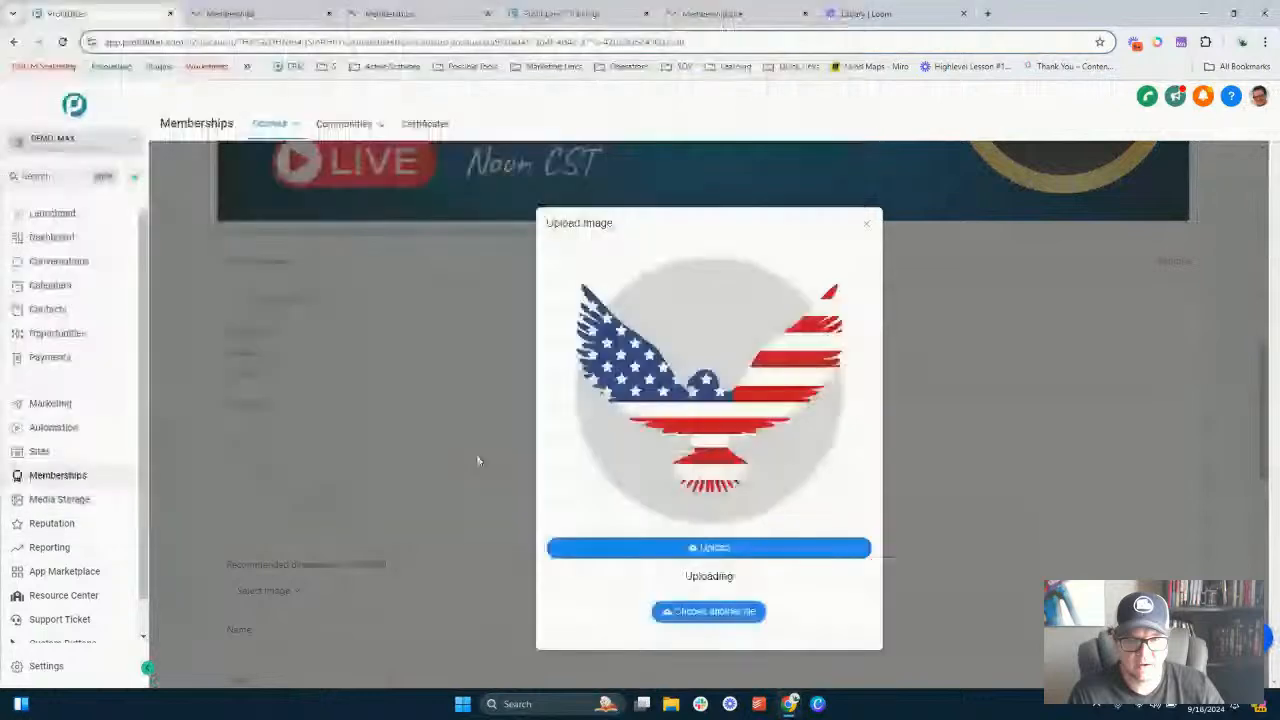
pyautogui.click(770, 550)
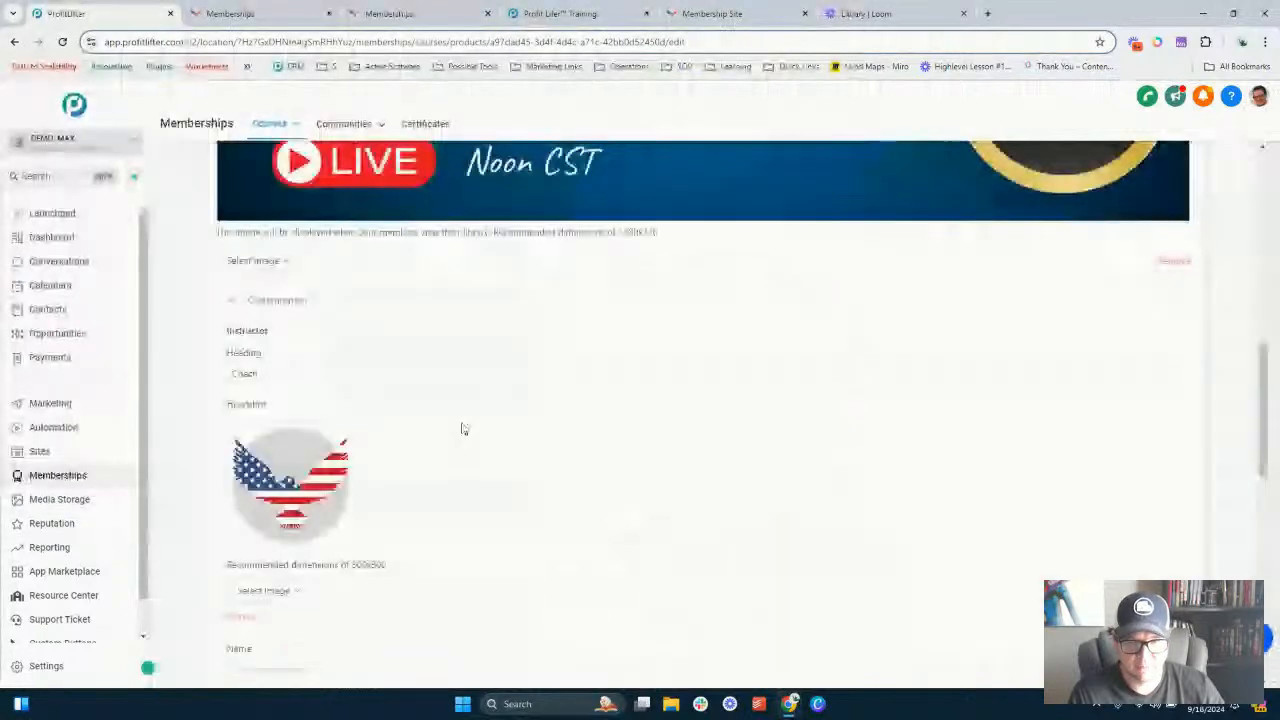
# - Enter the instructor's name in the instructor card
pyautogui.scroll(-2, 463, 428)
pyautogui.scroll(-2, 420, 380)
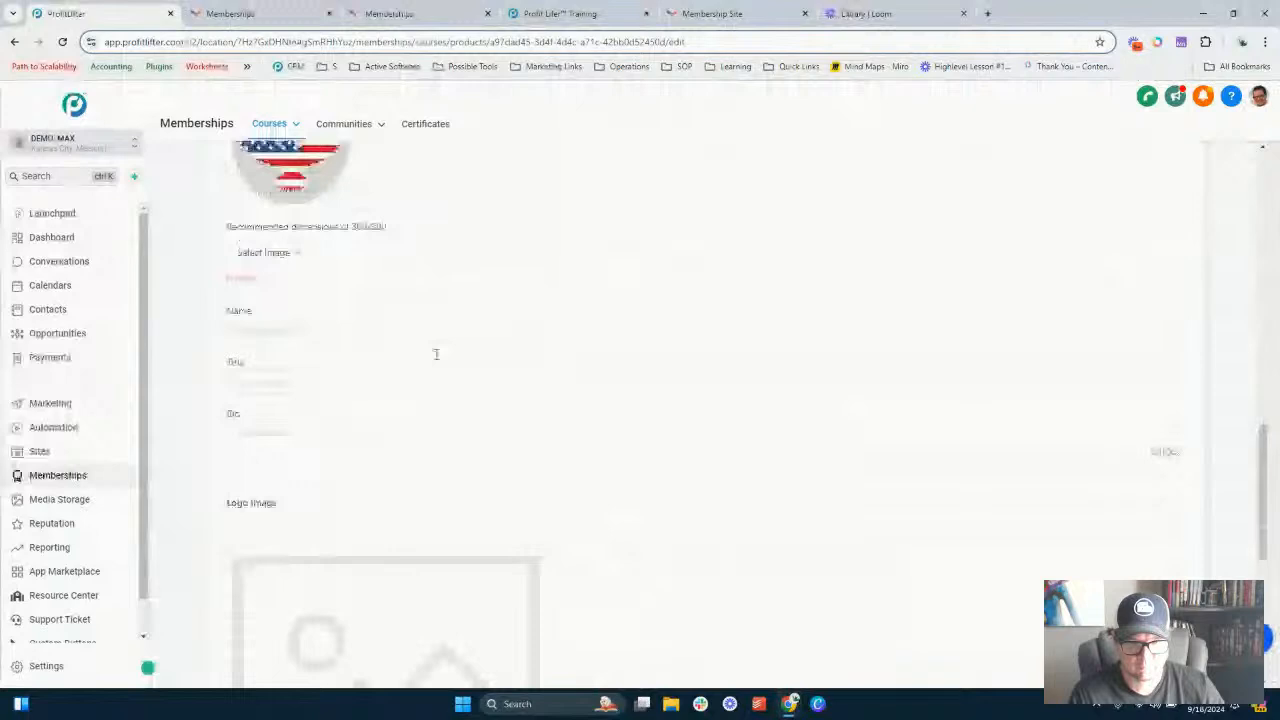
pyautogui.scroll(-1, 436, 354)
pyautogui.click(280, 266)
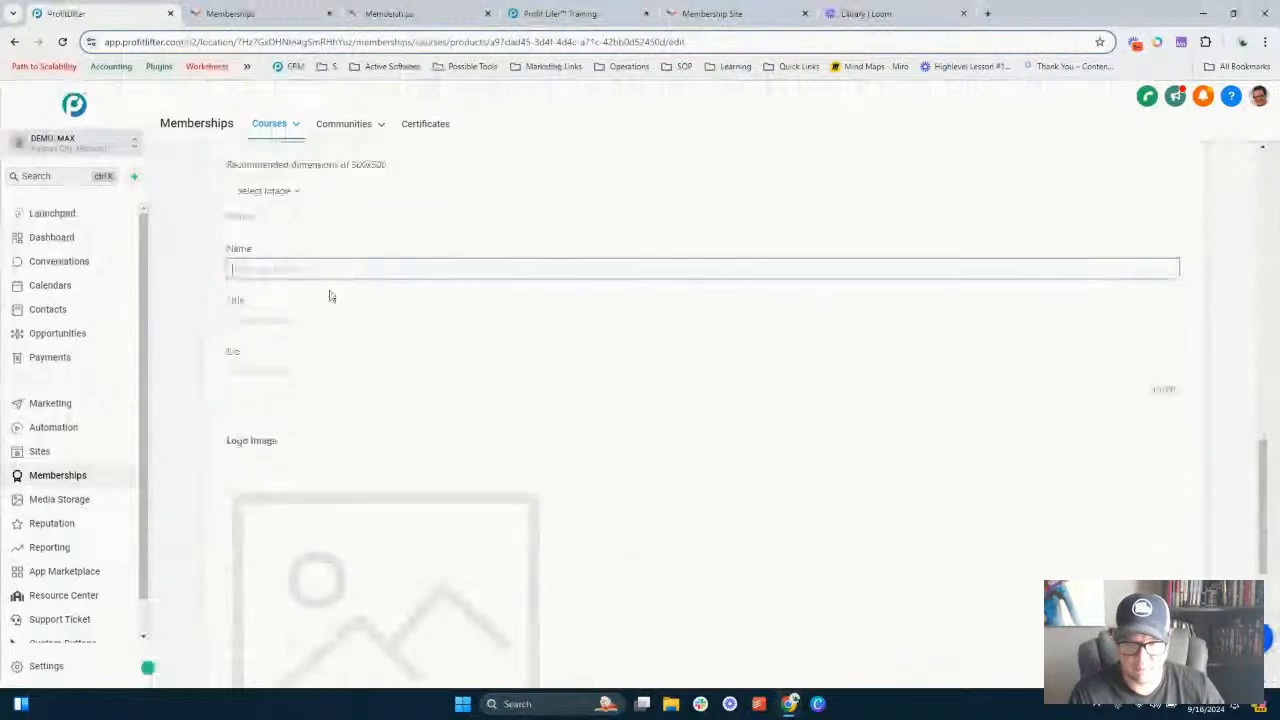
pyautogui.write('Coach')
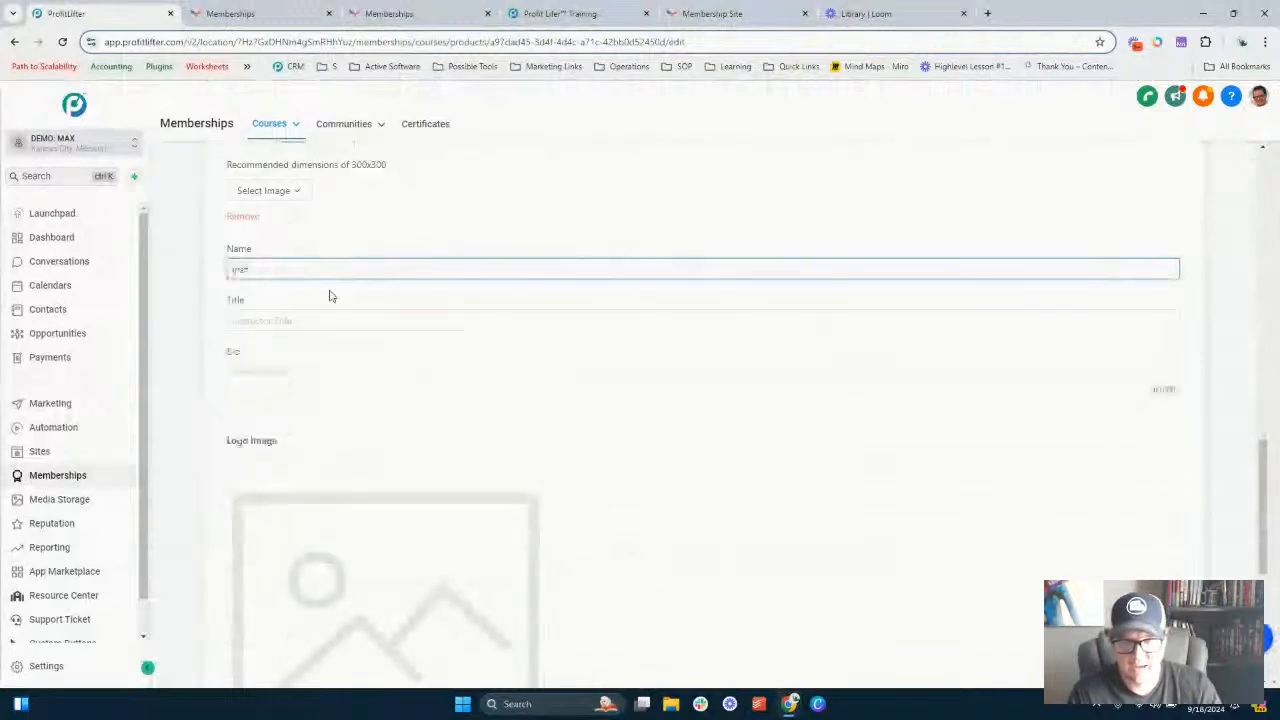
pyautogui.write(' Keith')
pyautogui.press('Tab')
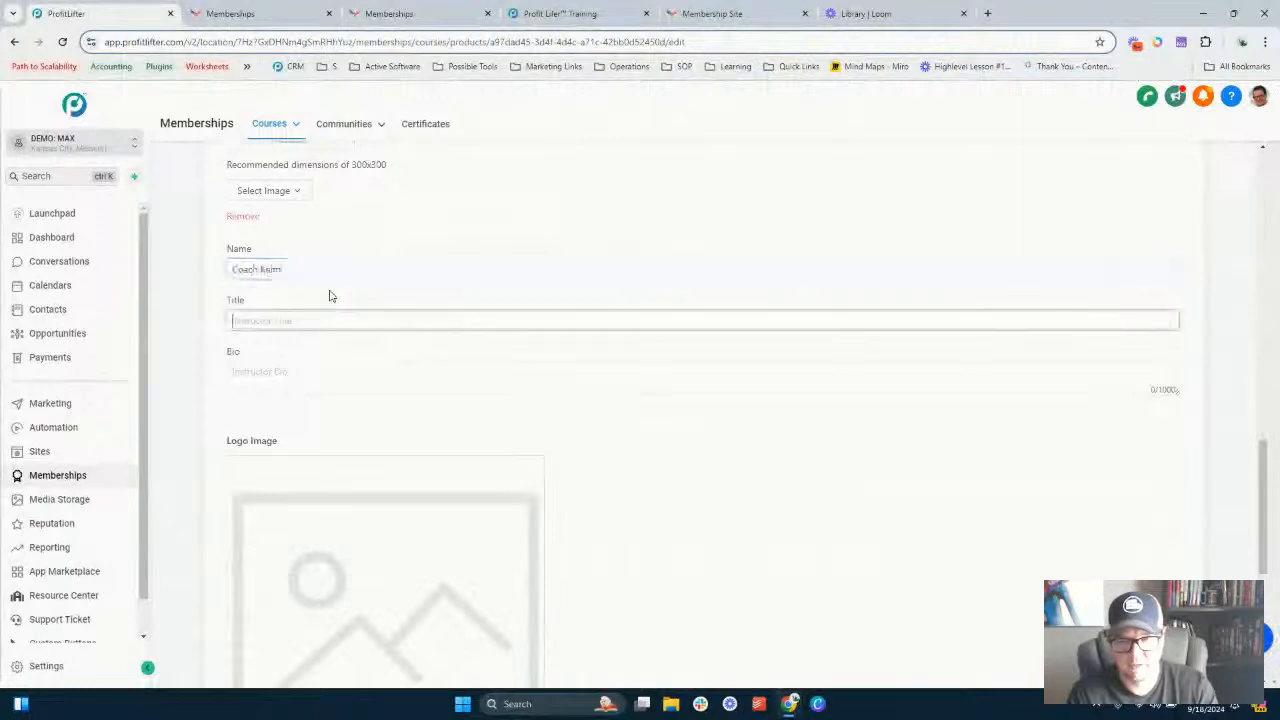
# - Set the instructor title to "Coach" and the bio to "I coach."
pyautogui.write('Coach')
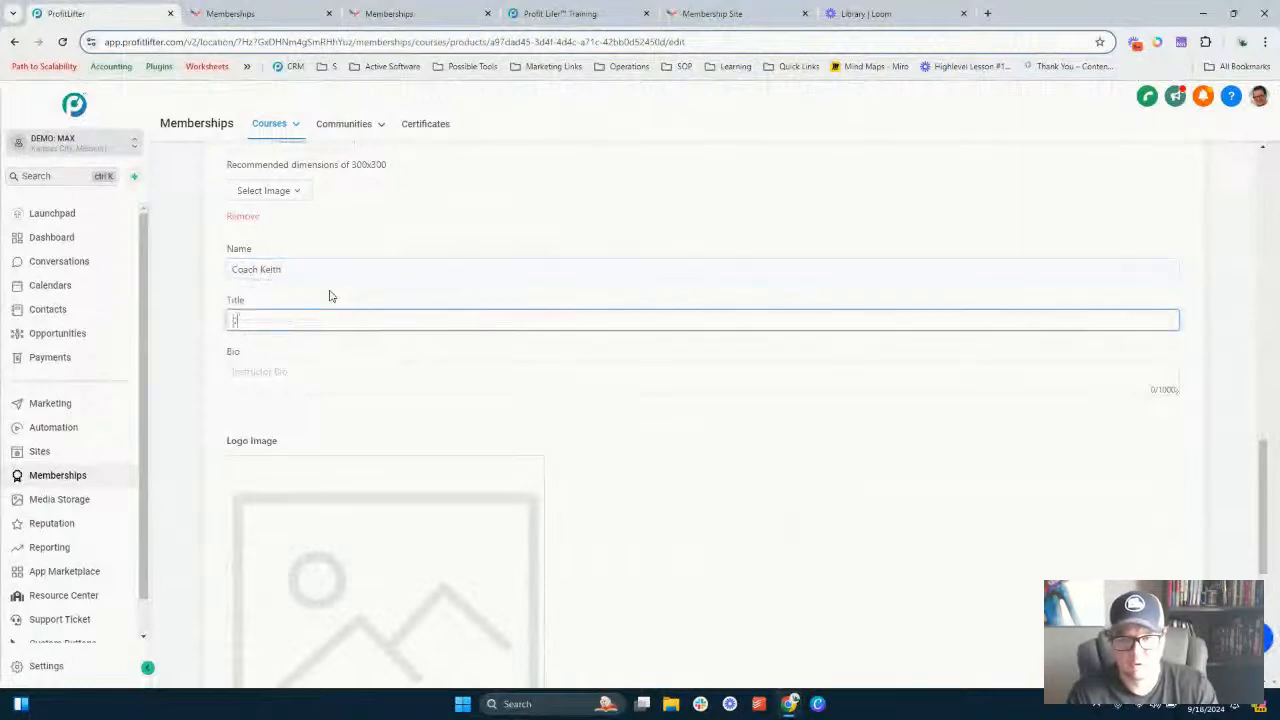
pyautogui.press('Tab')
pyautogui.write('I')
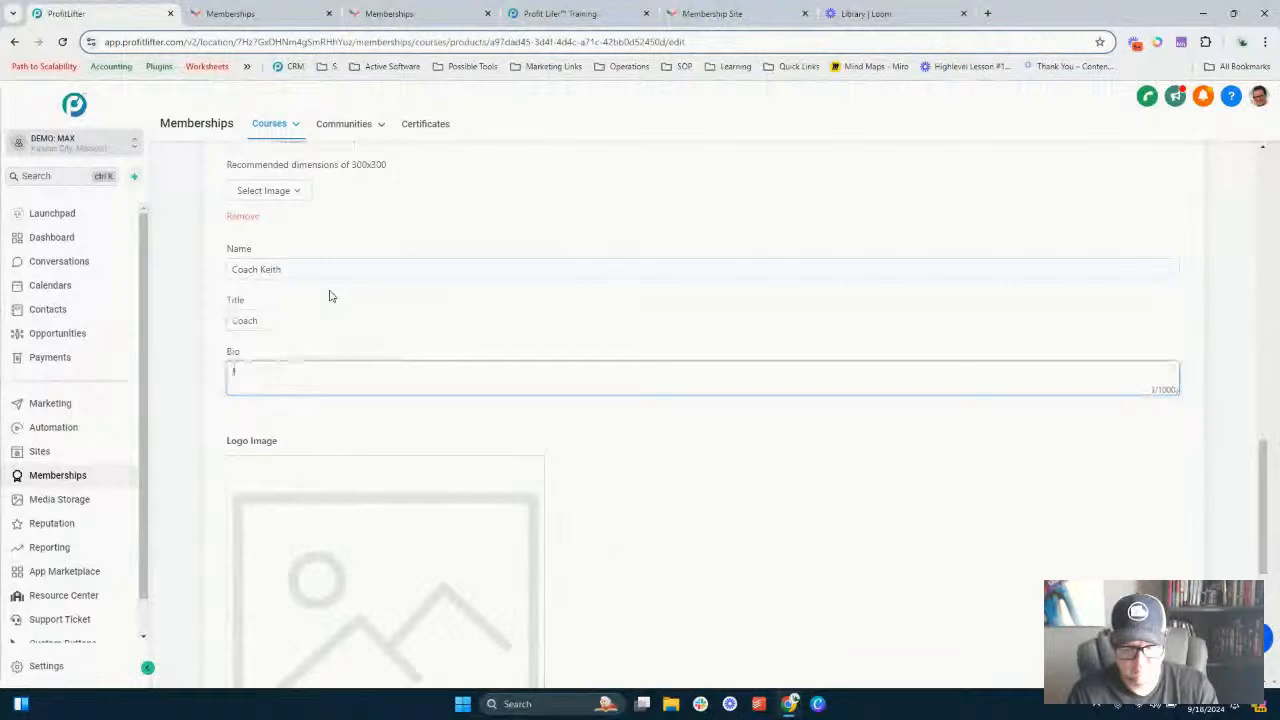
pyautogui.write(' lovech')
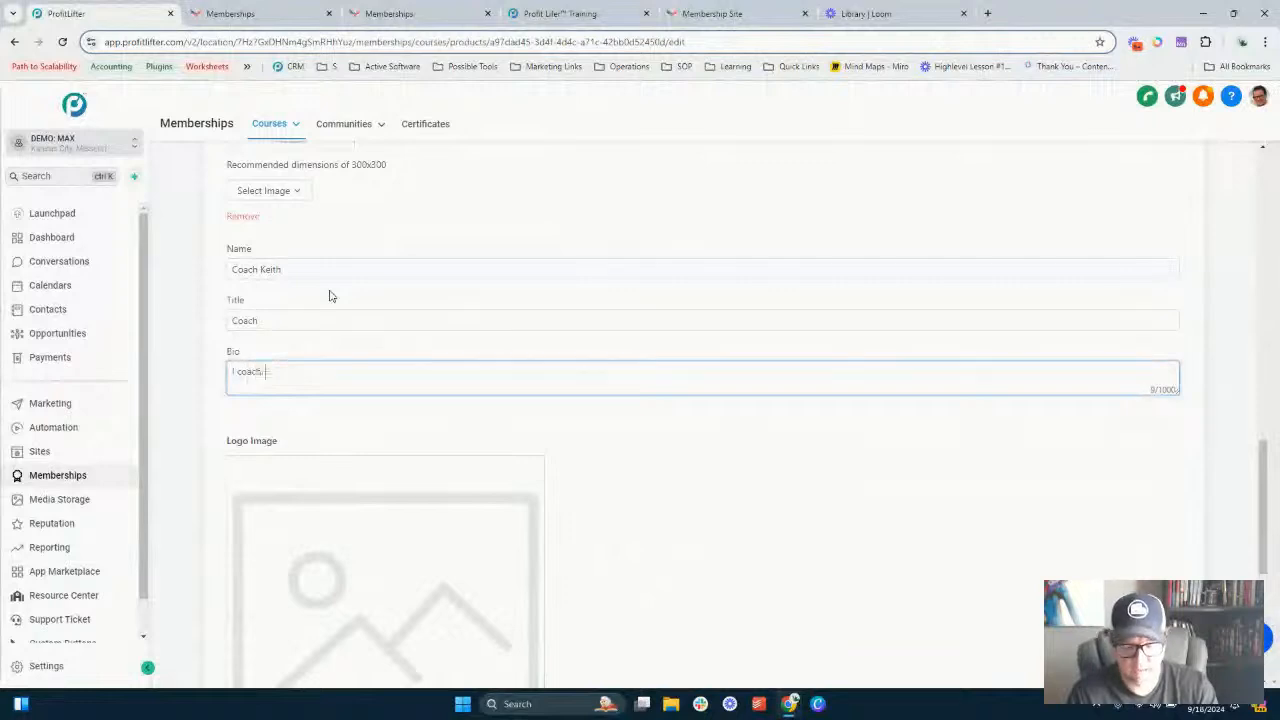
# - Upload the USA Biz Credit Emblem image as the course logo image
pyautogui.scroll(-5, 360, 292)
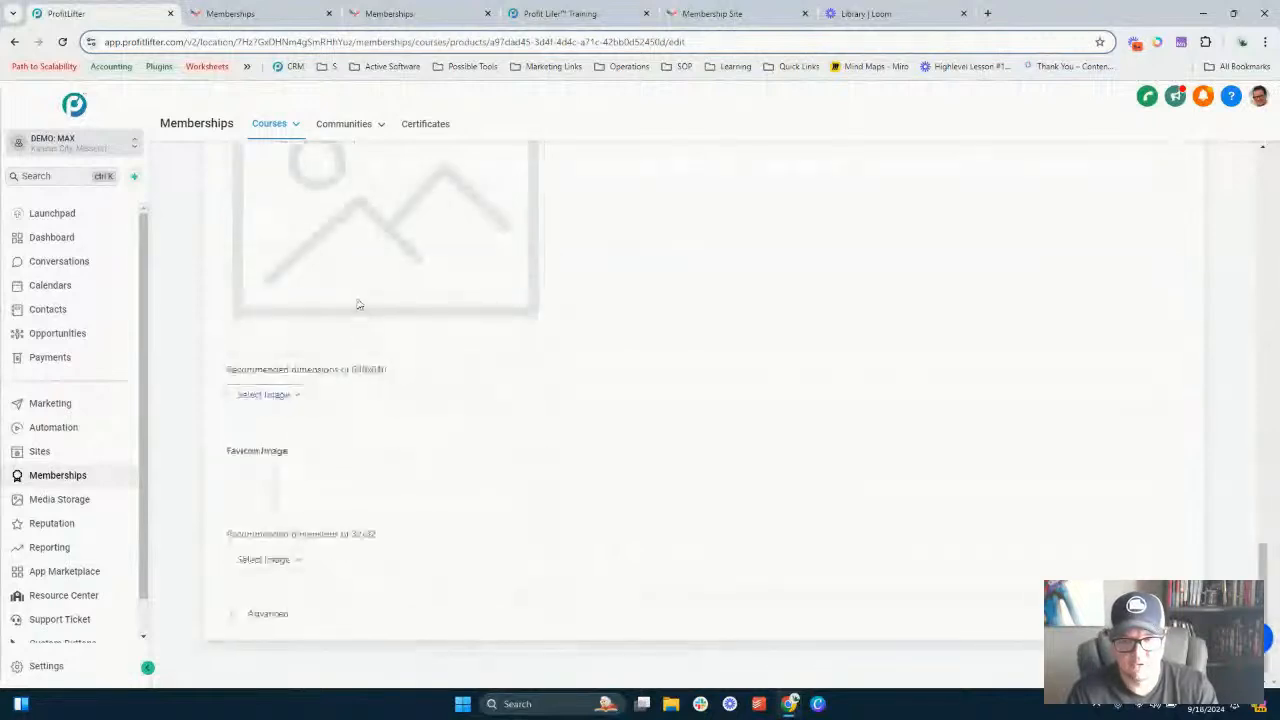
pyautogui.scroll(2, 354, 340)
pyautogui.scroll(-1, 345, 335)
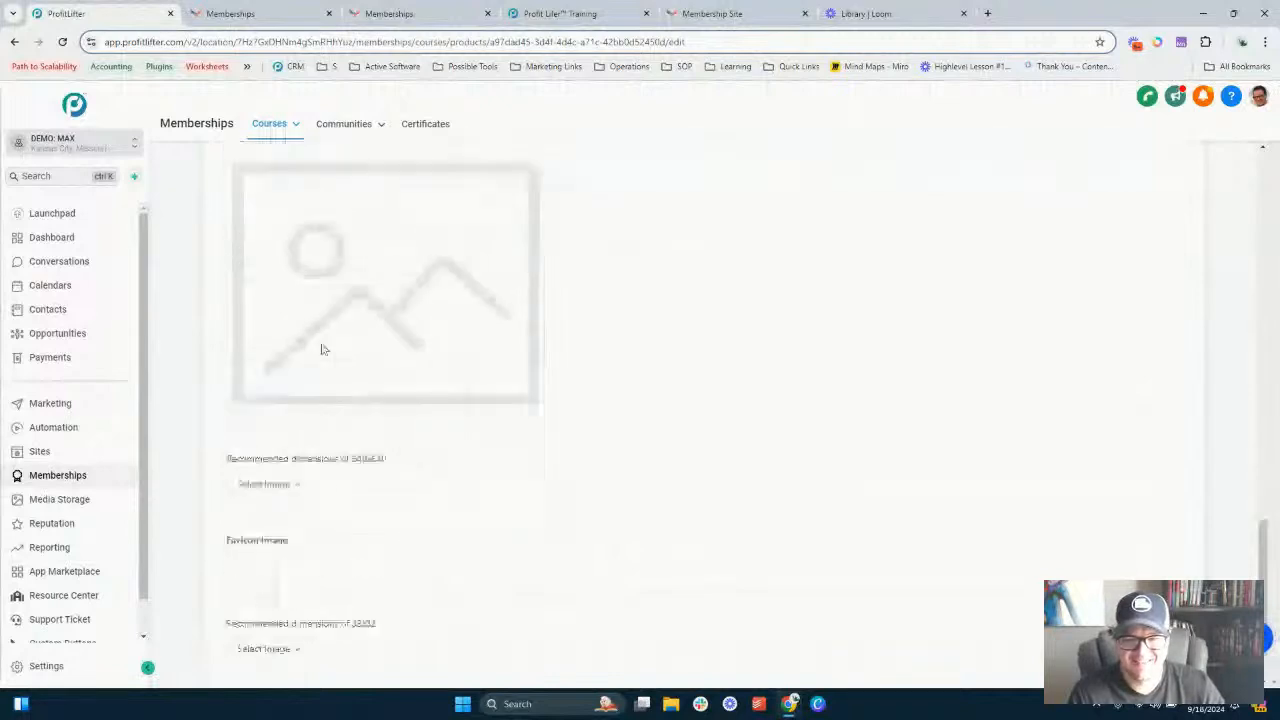
pyautogui.click(289, 462)
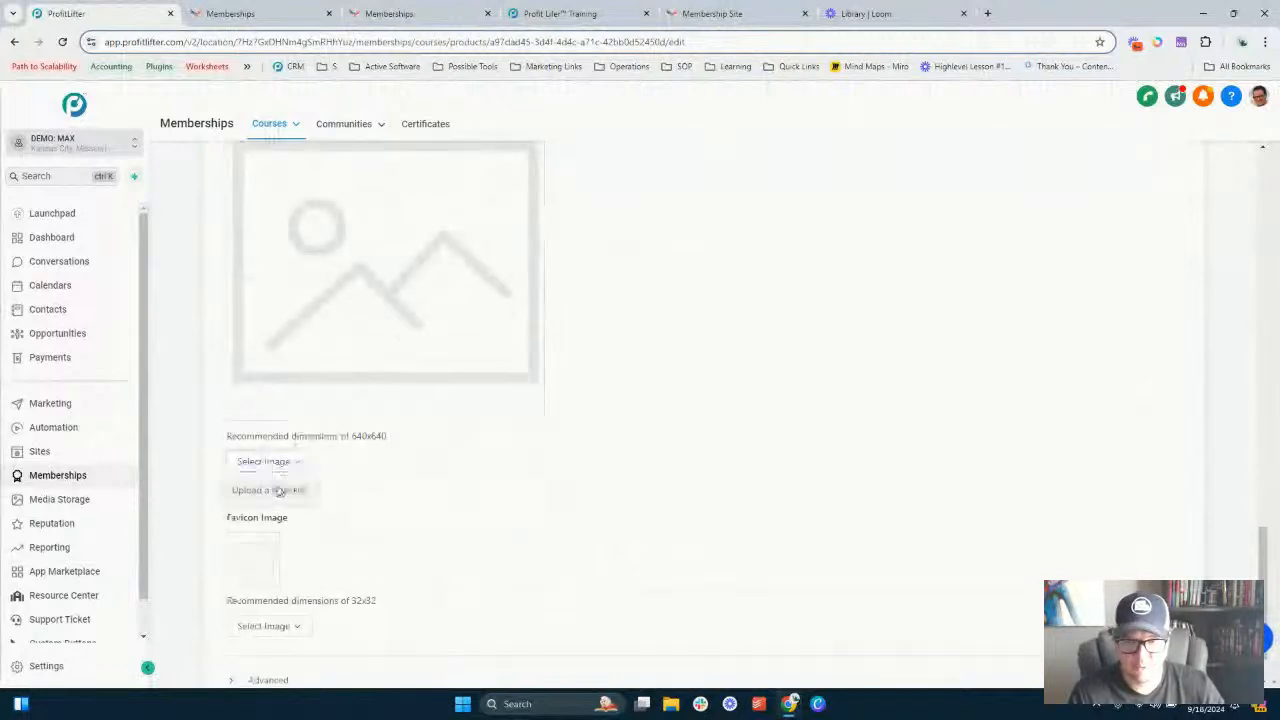
pyautogui.click(279, 490)
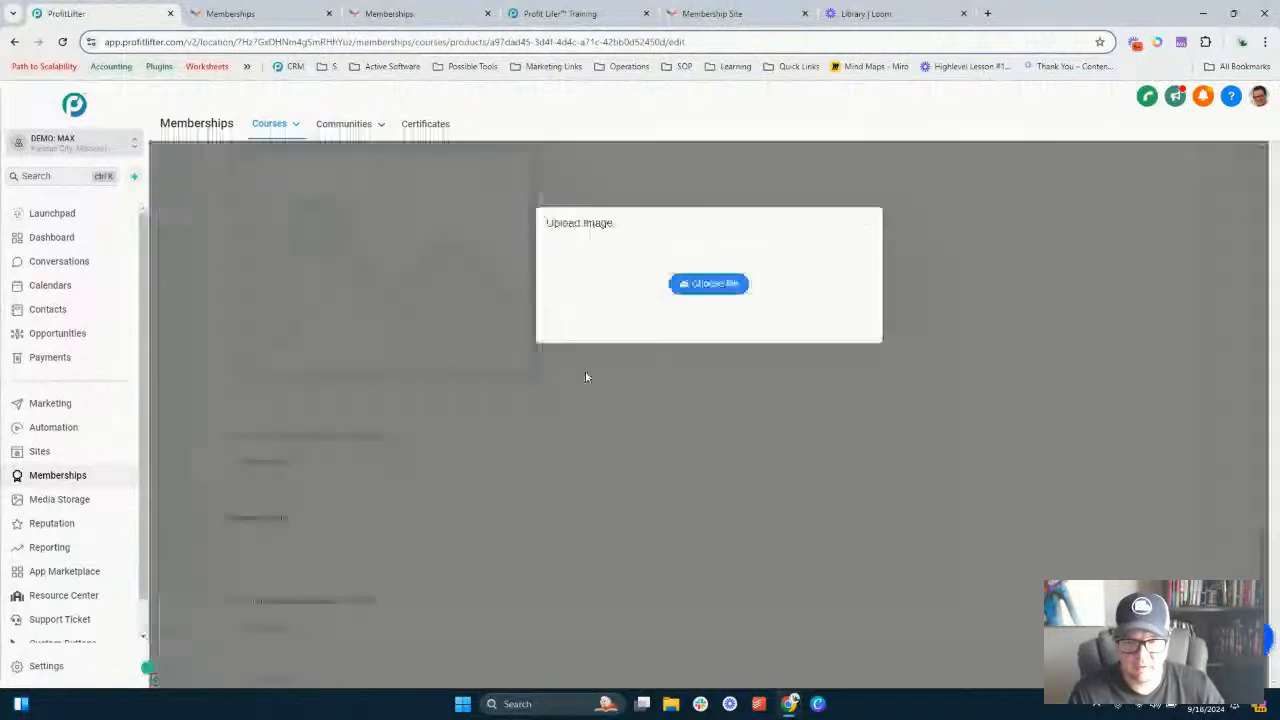
pyautogui.click(706, 286)
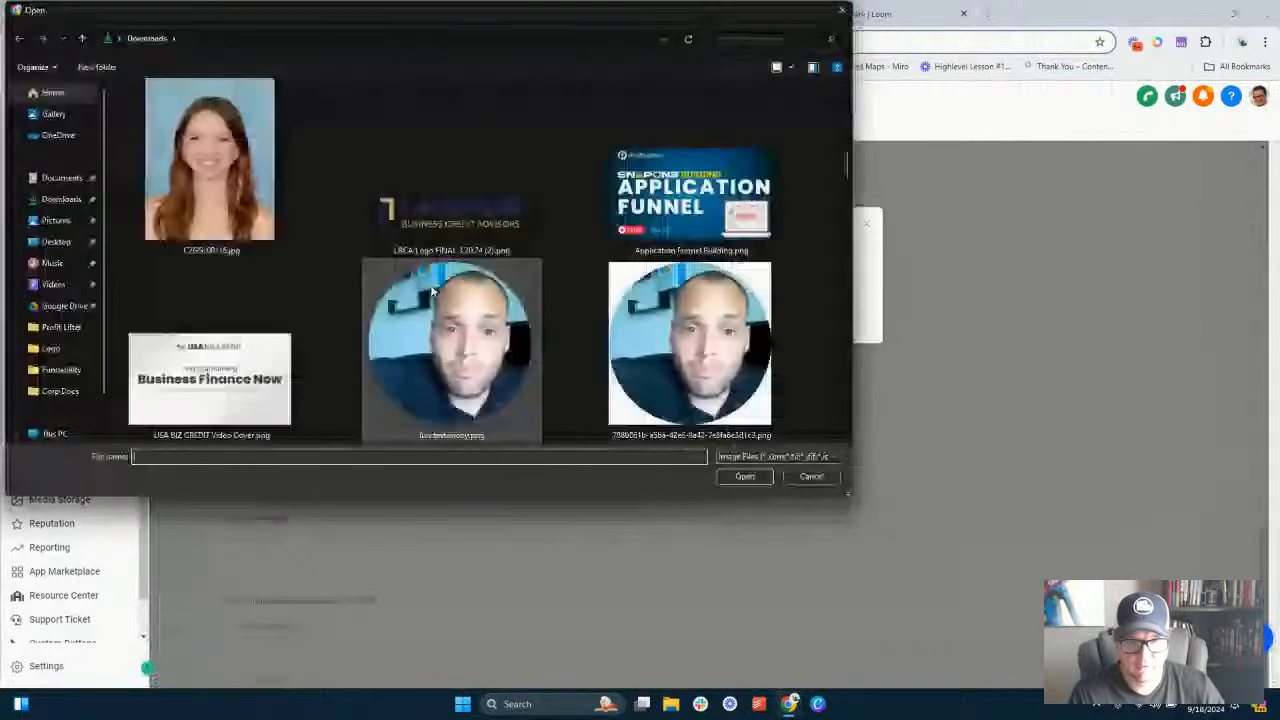
pyautogui.scroll(-5, 440, 310)
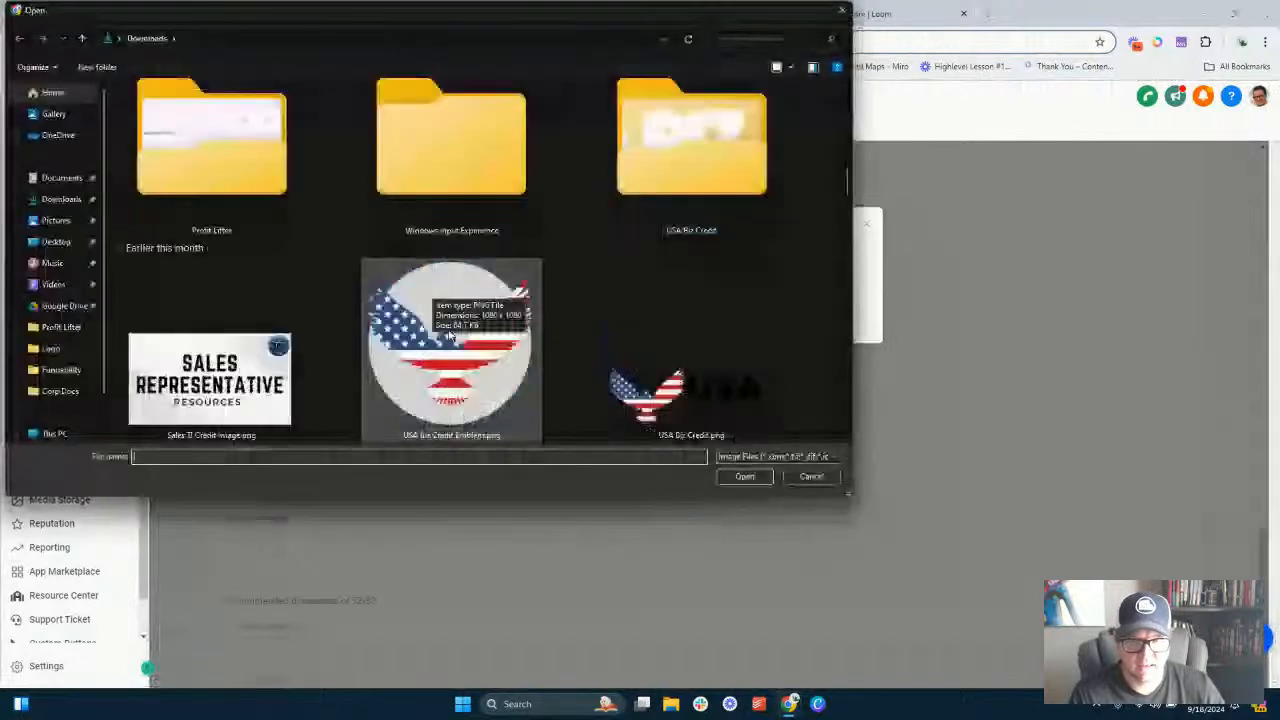
pyautogui.doubleClick(449, 336)
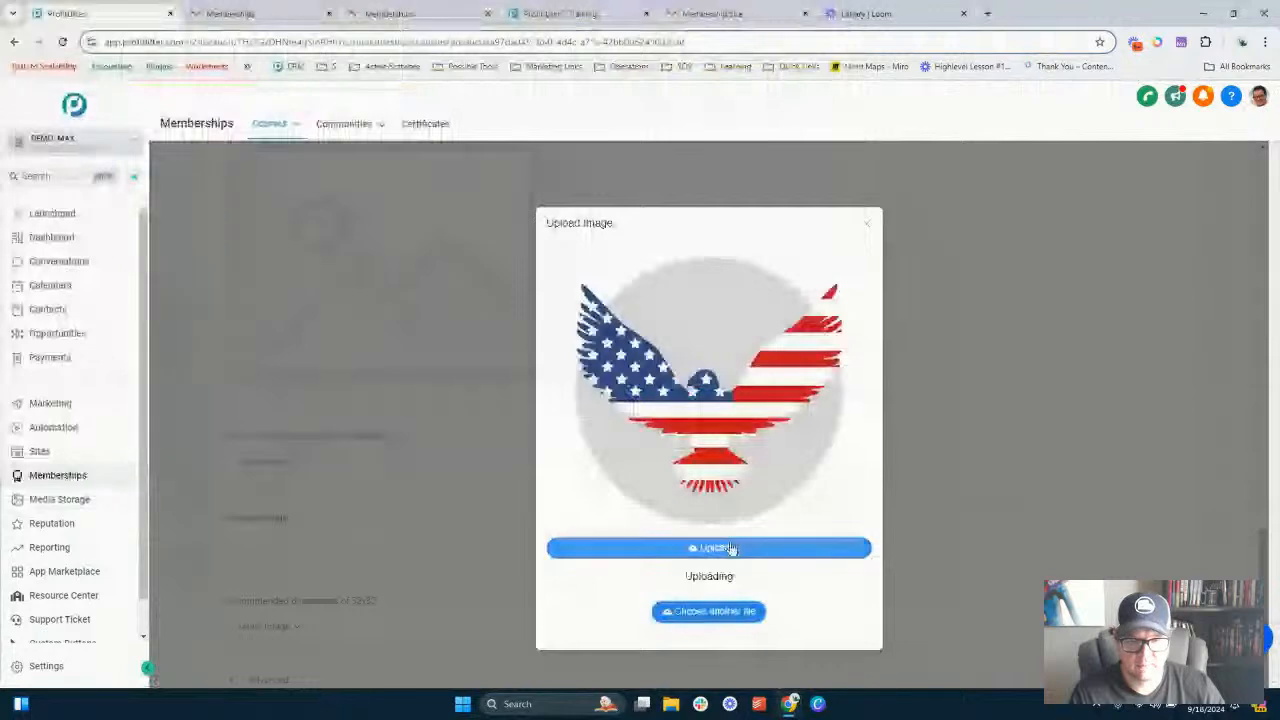
pyautogui.scroll(-1, 320, 430)
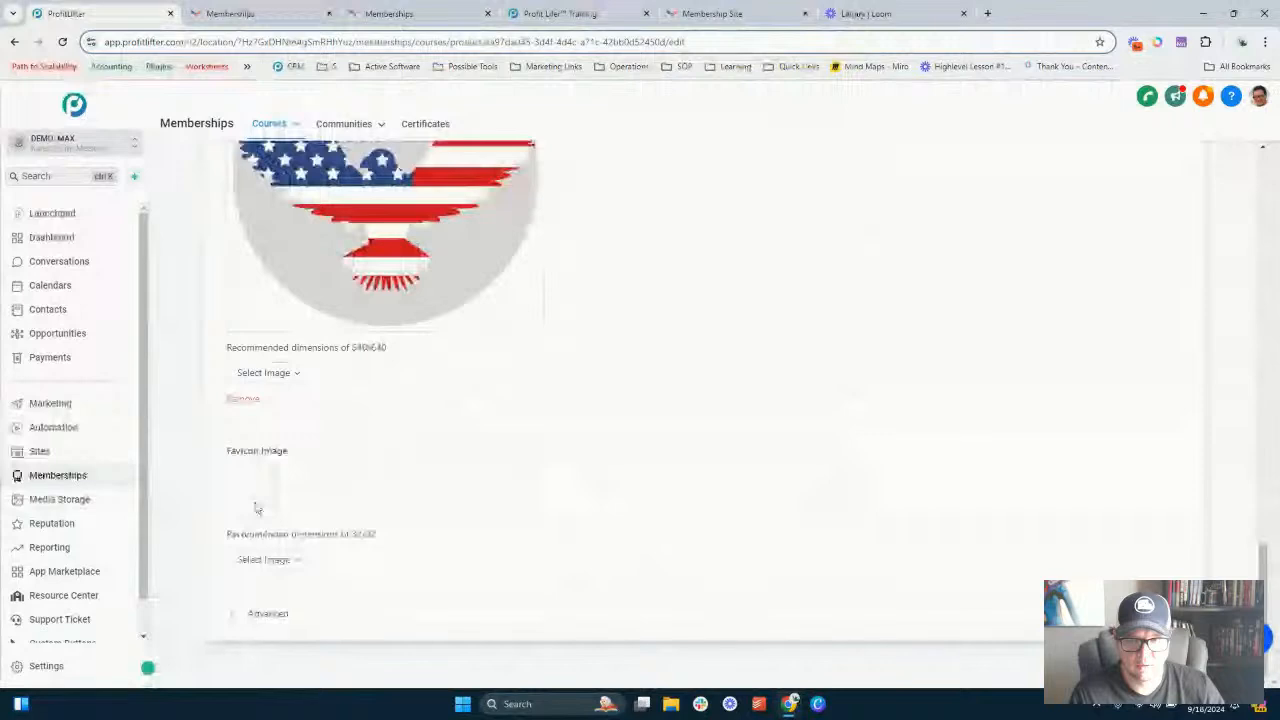
# - Upload the same eagle emblem image as the favicon
pyautogui.click(284, 565)
pyautogui.click(288, 594)
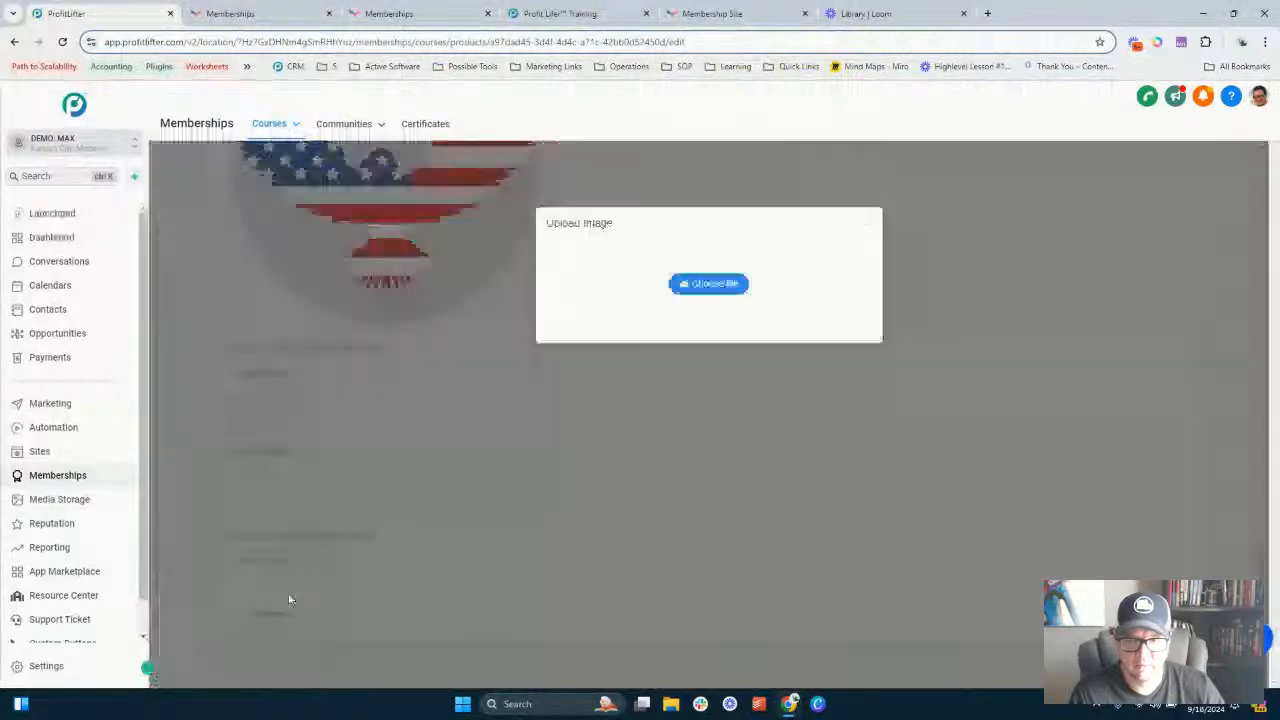
pyautogui.click(709, 285)
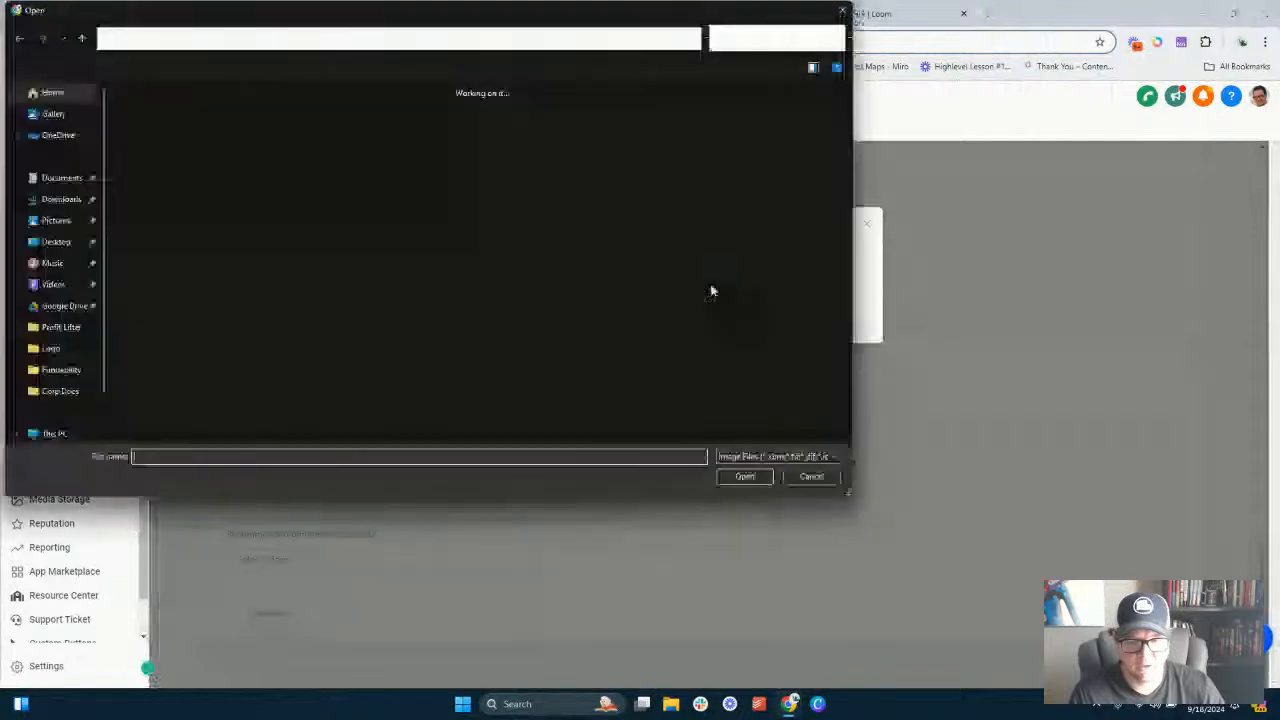
pyautogui.scroll(-3, 500, 278)
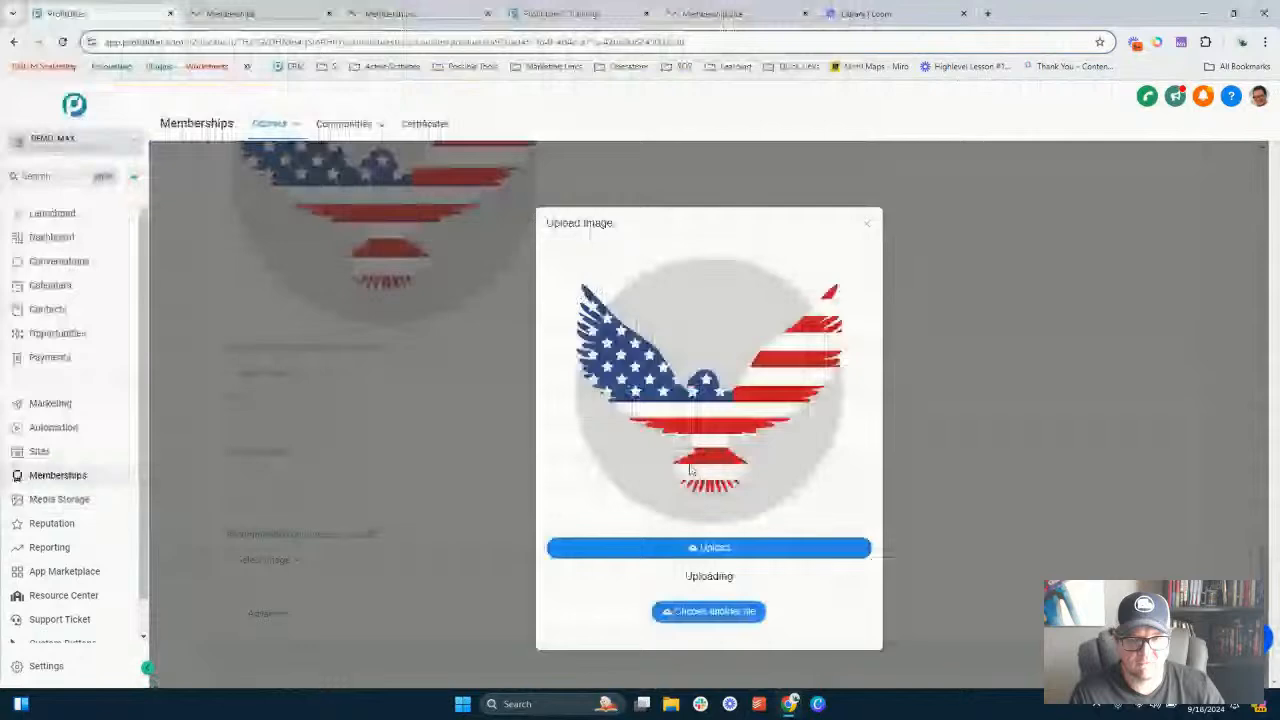
pyautogui.scroll(-1, 658, 555)
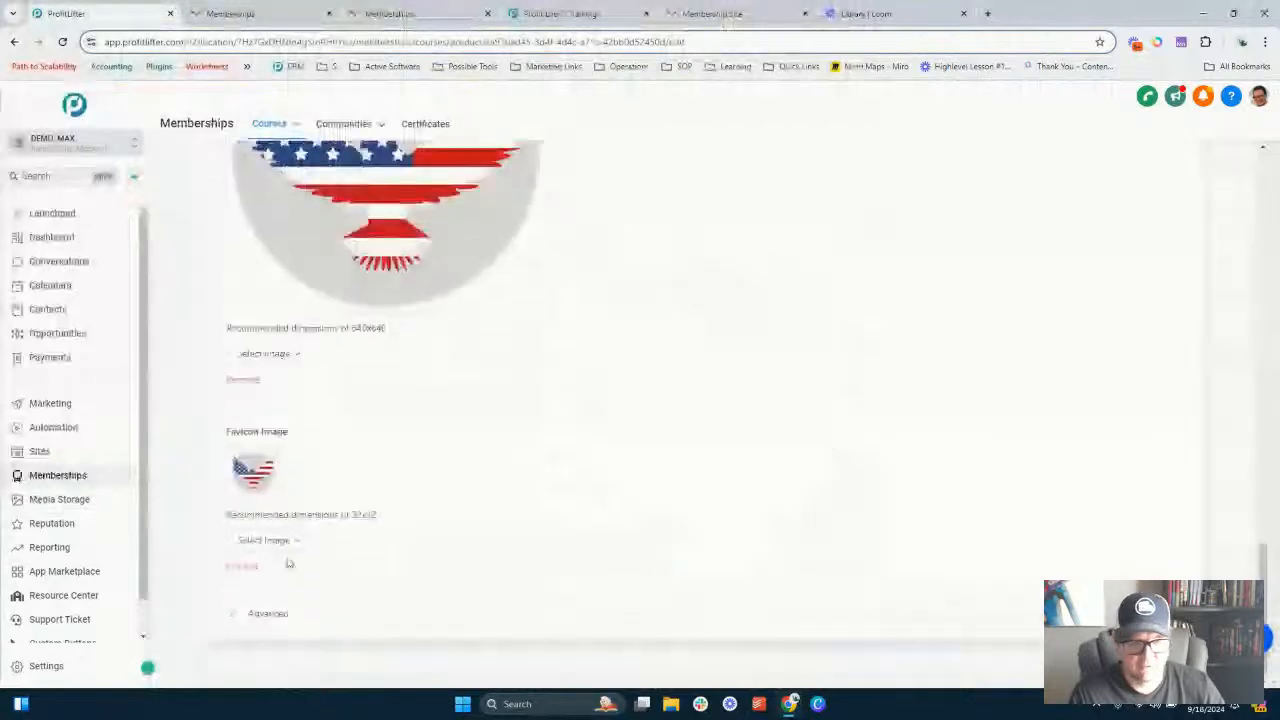
# - Expand the advanced section and review the custom JS, custom CSS and tracking code fields
pyautogui.click(278, 613)
pyautogui.scroll(-5, 414, 374)
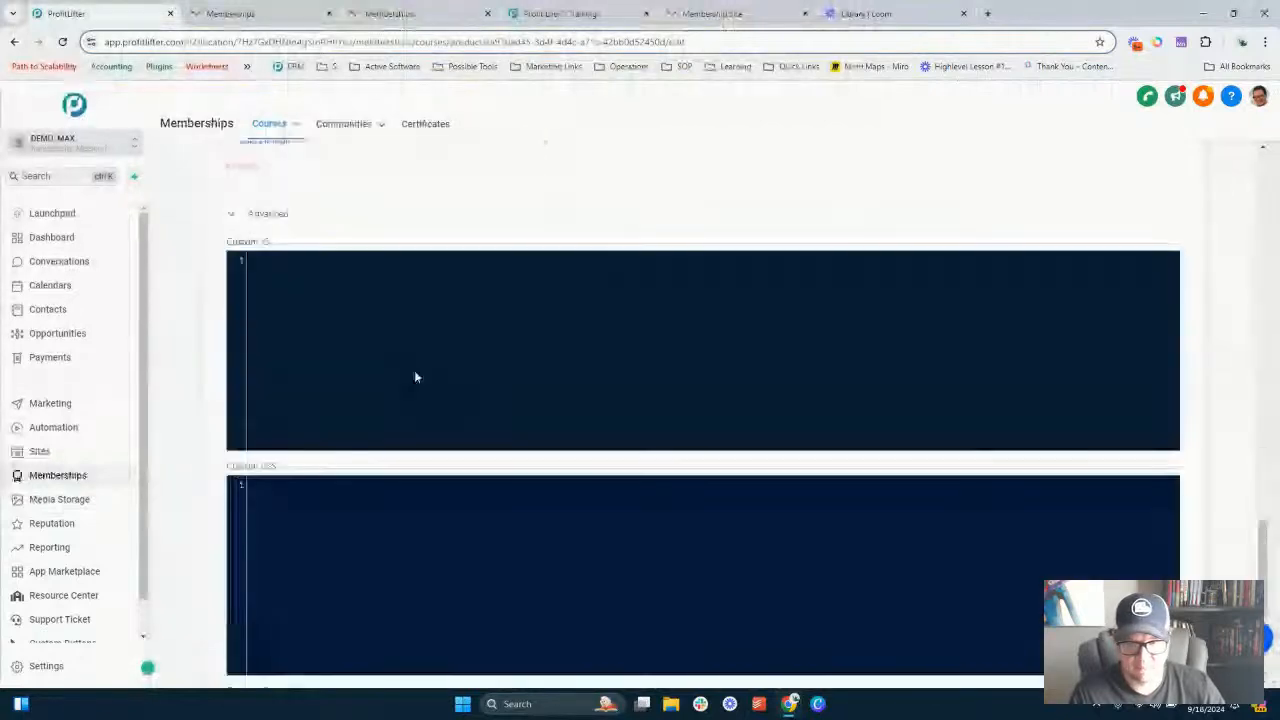
pyautogui.scroll(2, 264, 263)
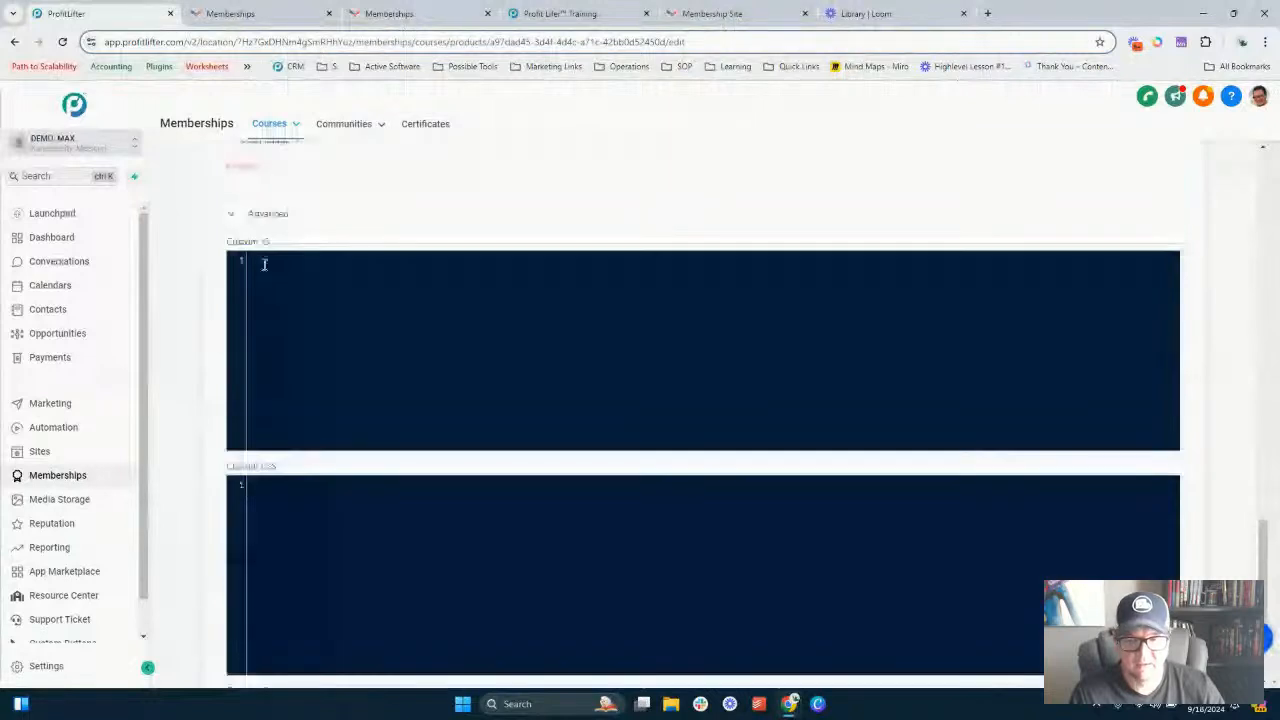
pyautogui.scroll(-2, 264, 263)
pyautogui.scroll(-2, 349, 323)
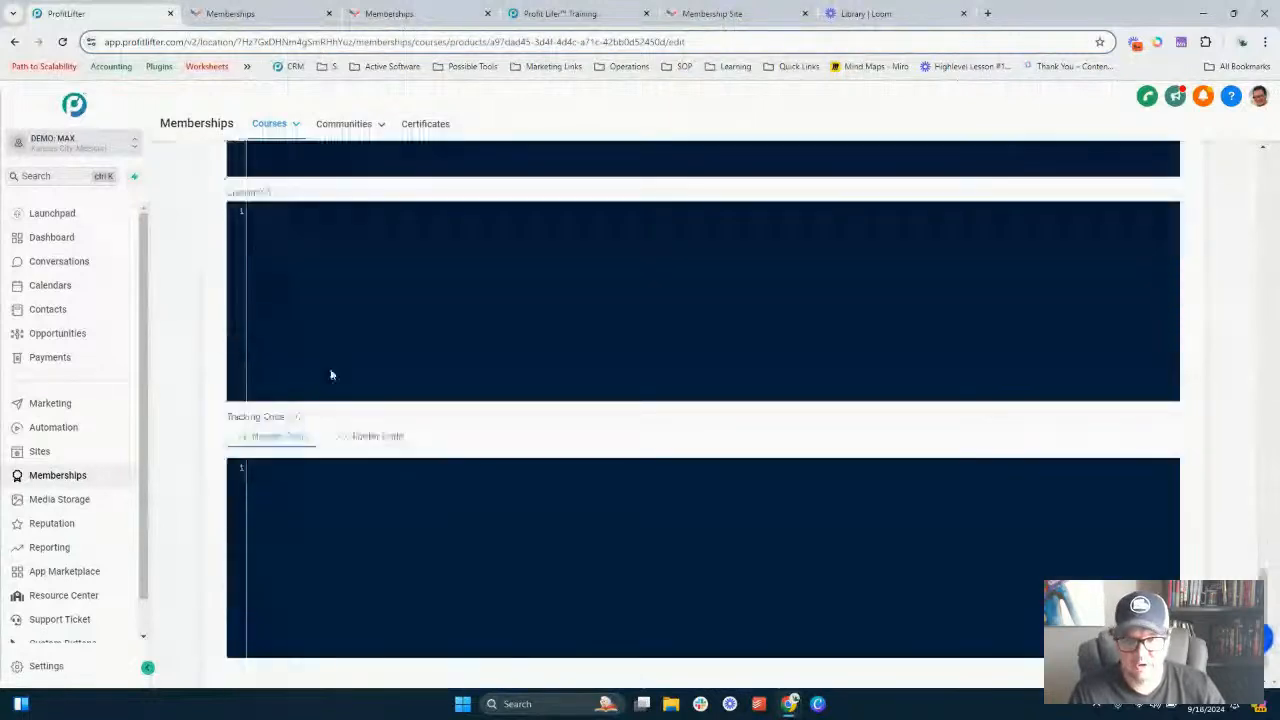
pyautogui.scroll(-1, 332, 375)
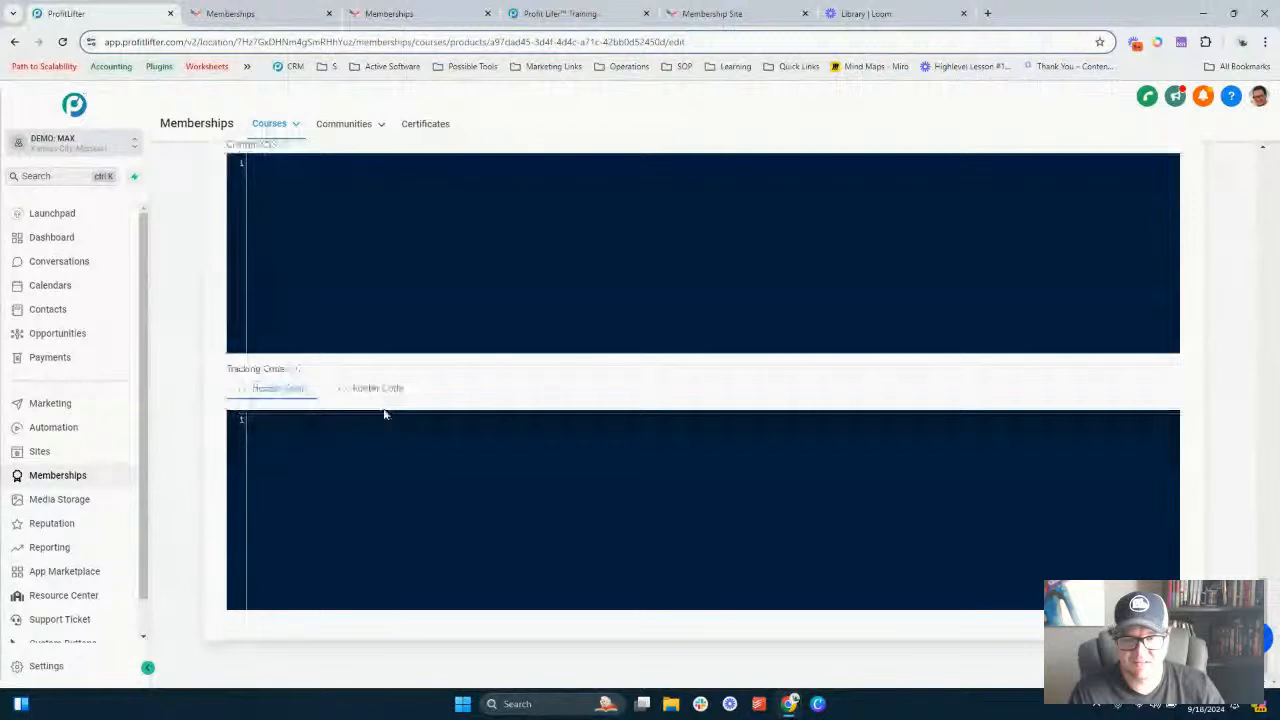
pyautogui.scroll(2, 383, 410)
pyautogui.scroll(-2, 383, 420)
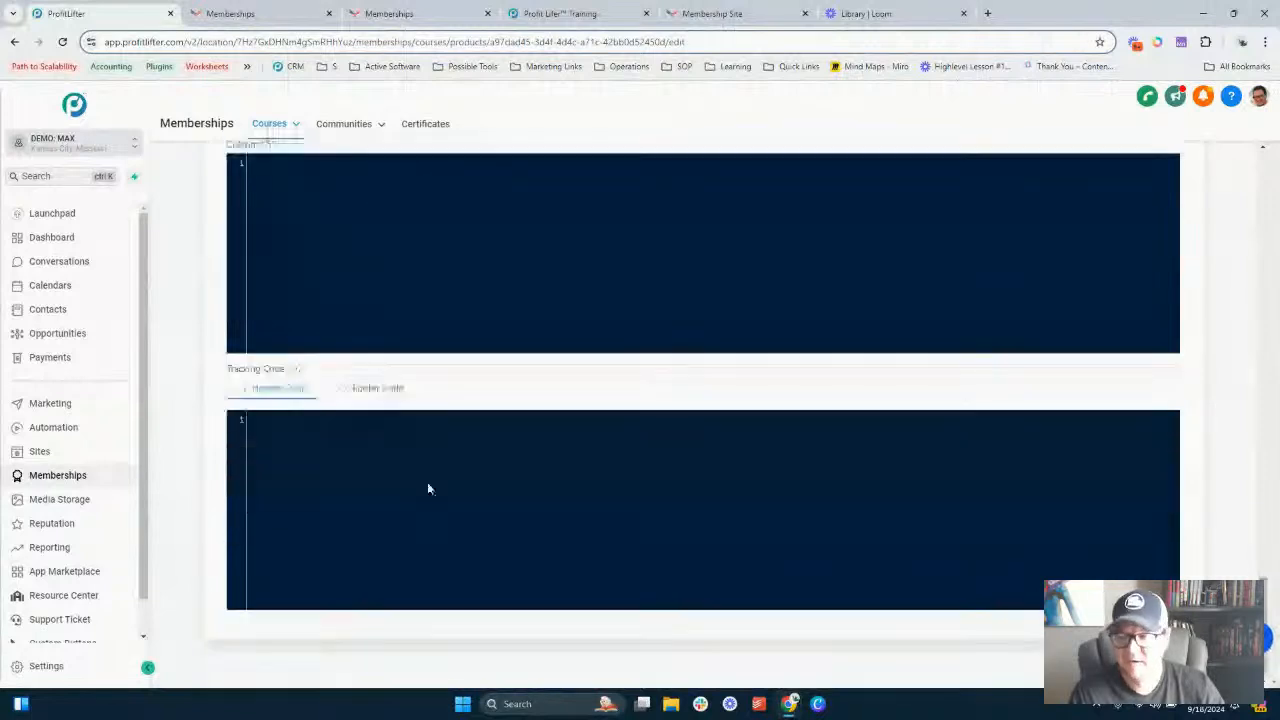
pyautogui.click(370, 423)
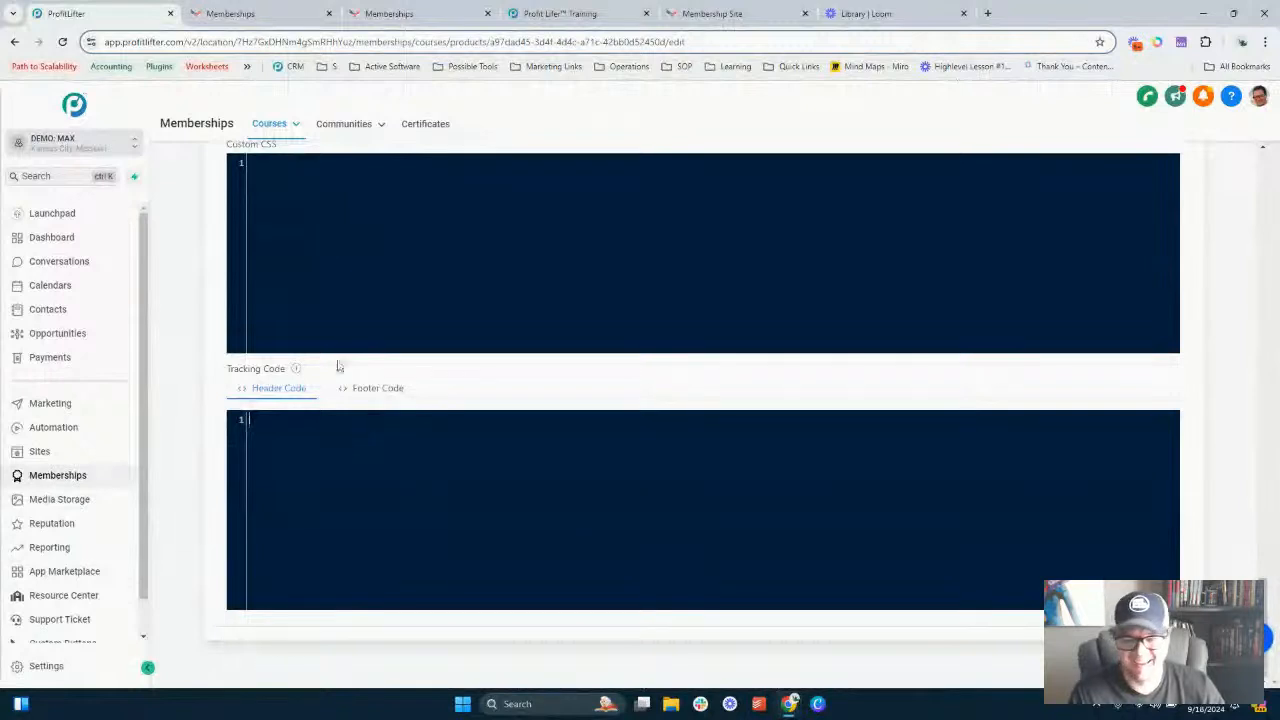
pyautogui.scroll(4, 471, 300)
pyautogui.scroll(5, 471, 301)
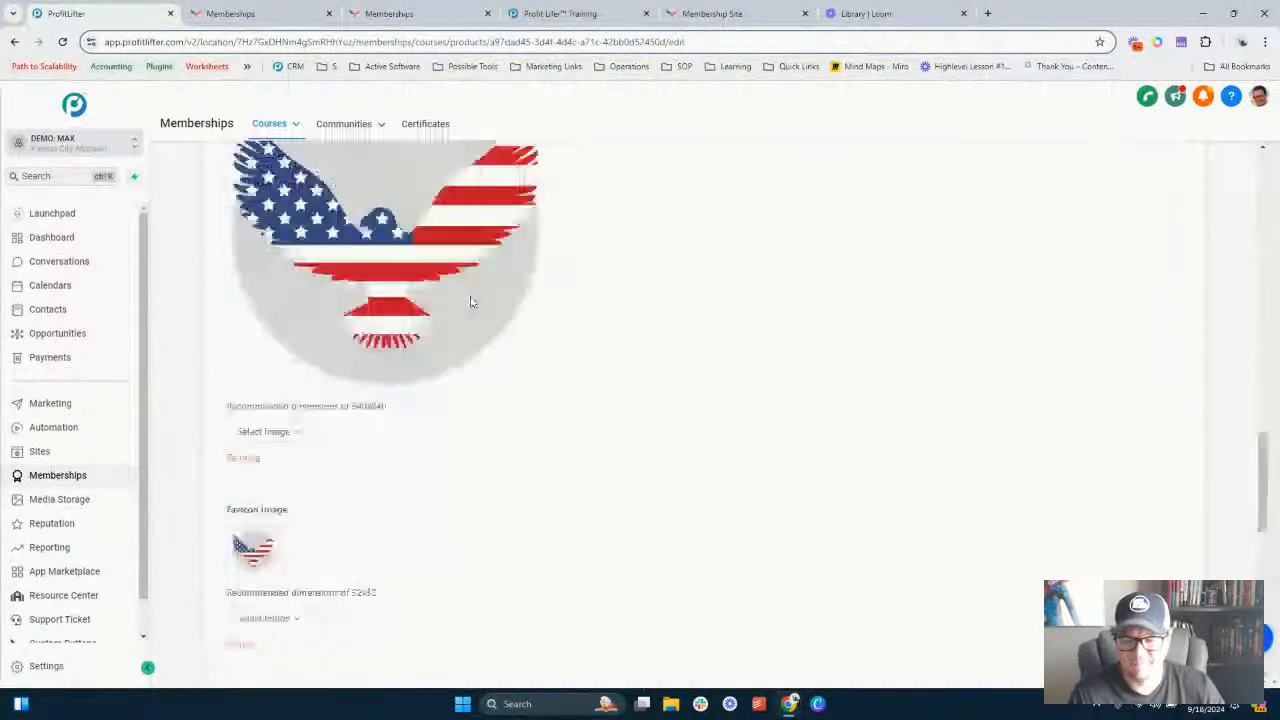
pyautogui.scroll(-9, 471, 302)
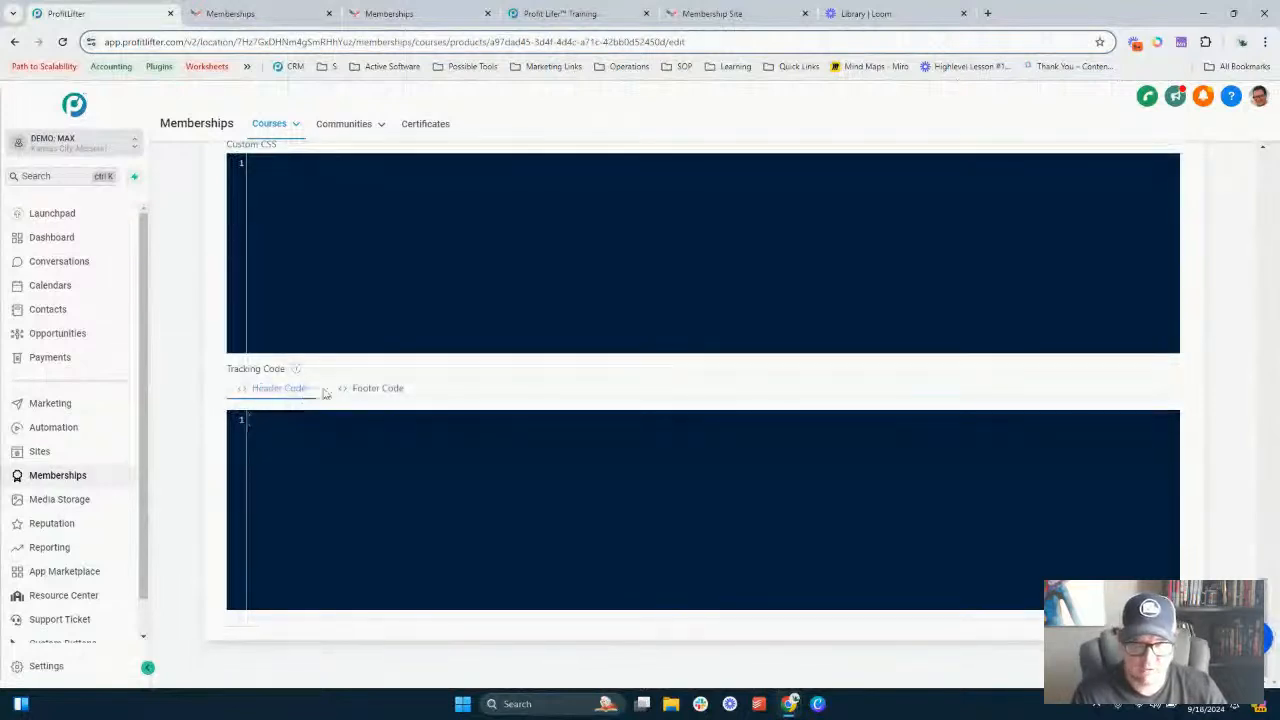
pyautogui.scroll(1, 454, 318)
pyautogui.scroll(5, 453, 318)
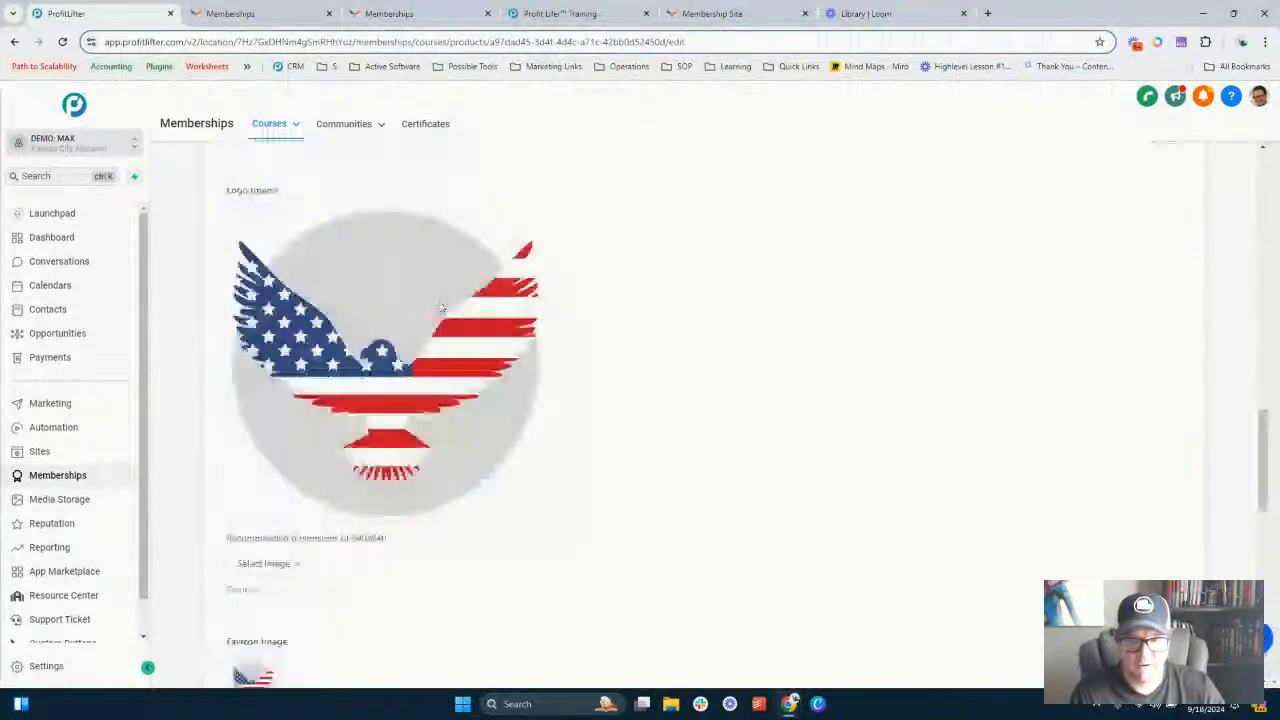
# - Reload the course preview and review the updated header, course contents and instructor panel
pyautogui.scroll(5, 440, 308)
pyautogui.scroll(5, 440, 308)
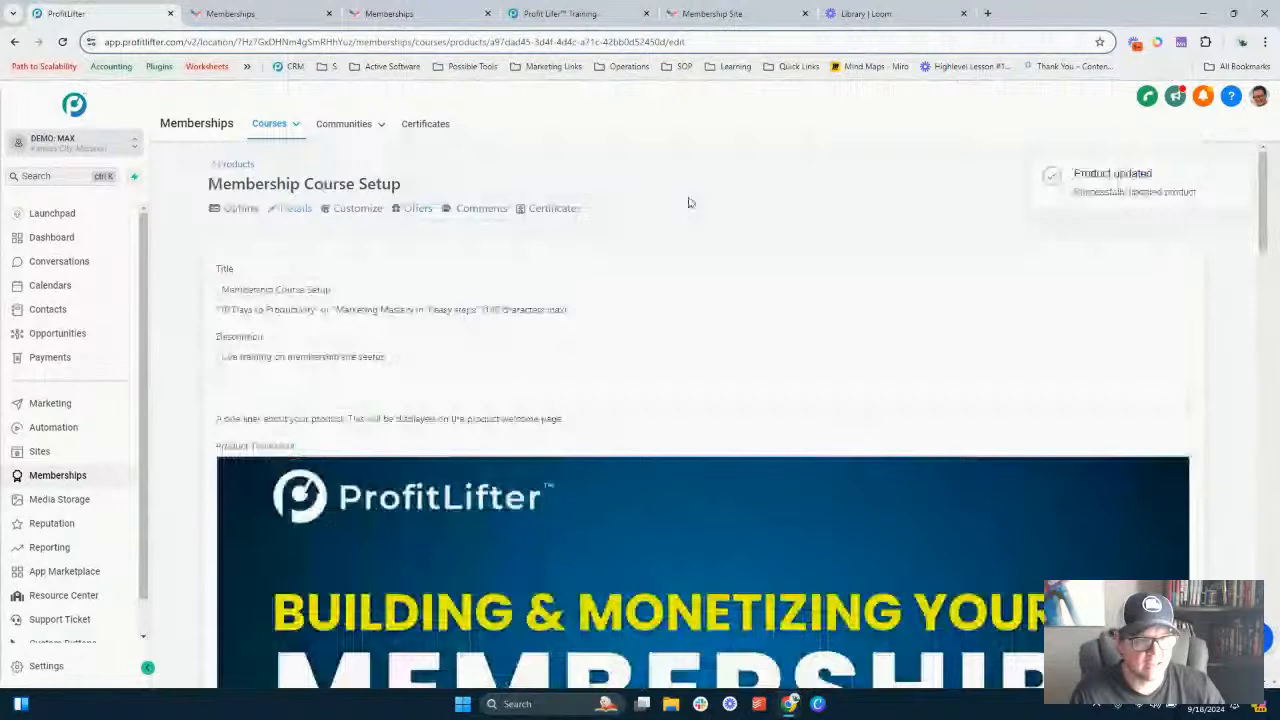
pyautogui.click(252, 17)
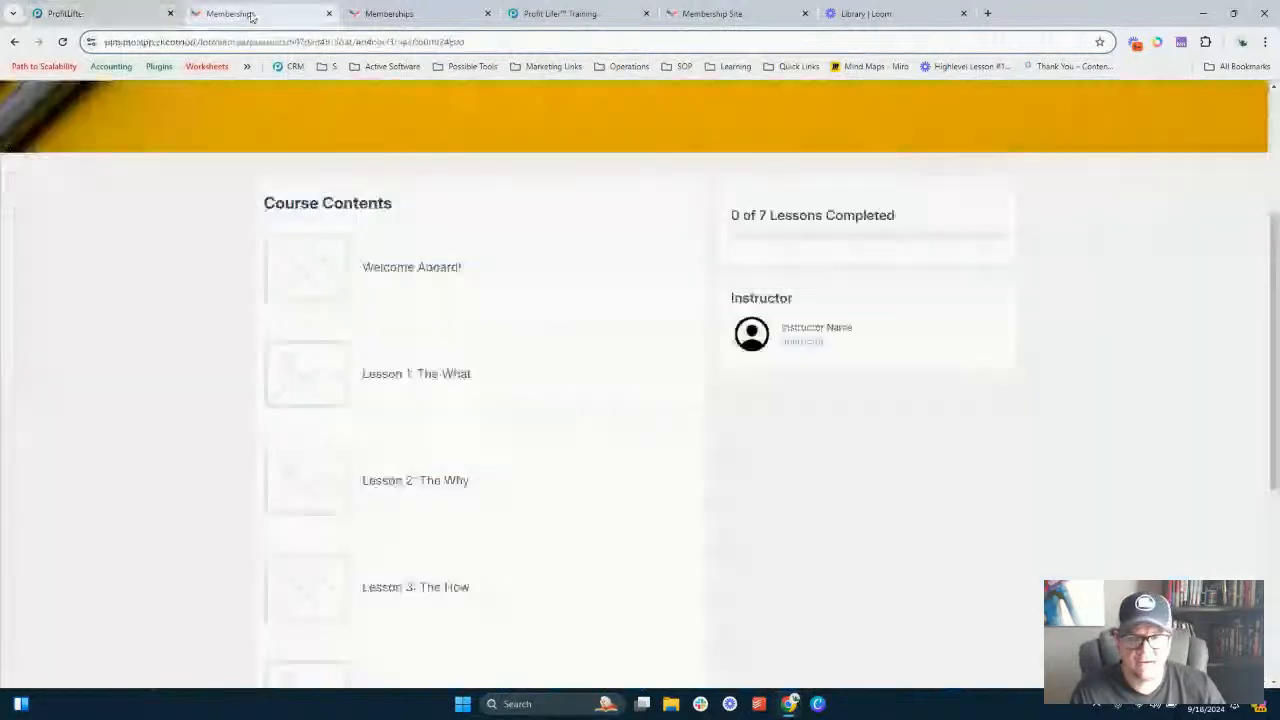
pyautogui.scroll(3, 349, 273)
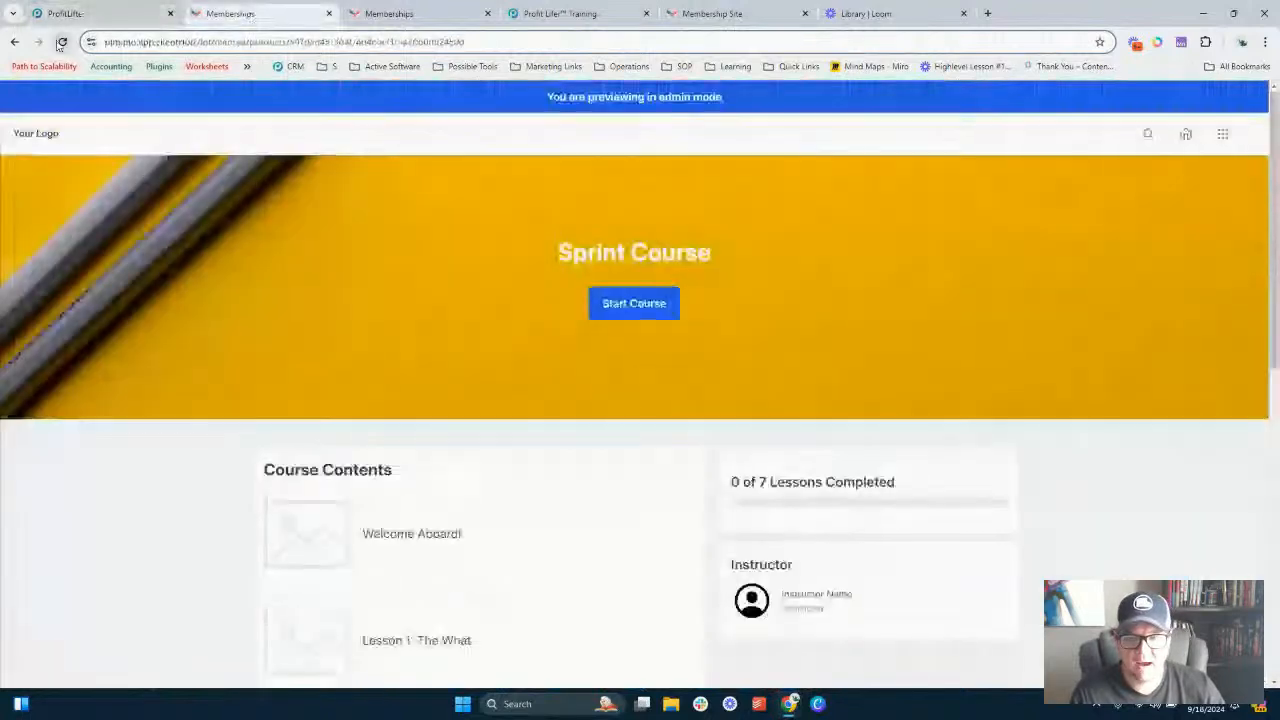
pyautogui.click(61, 42)
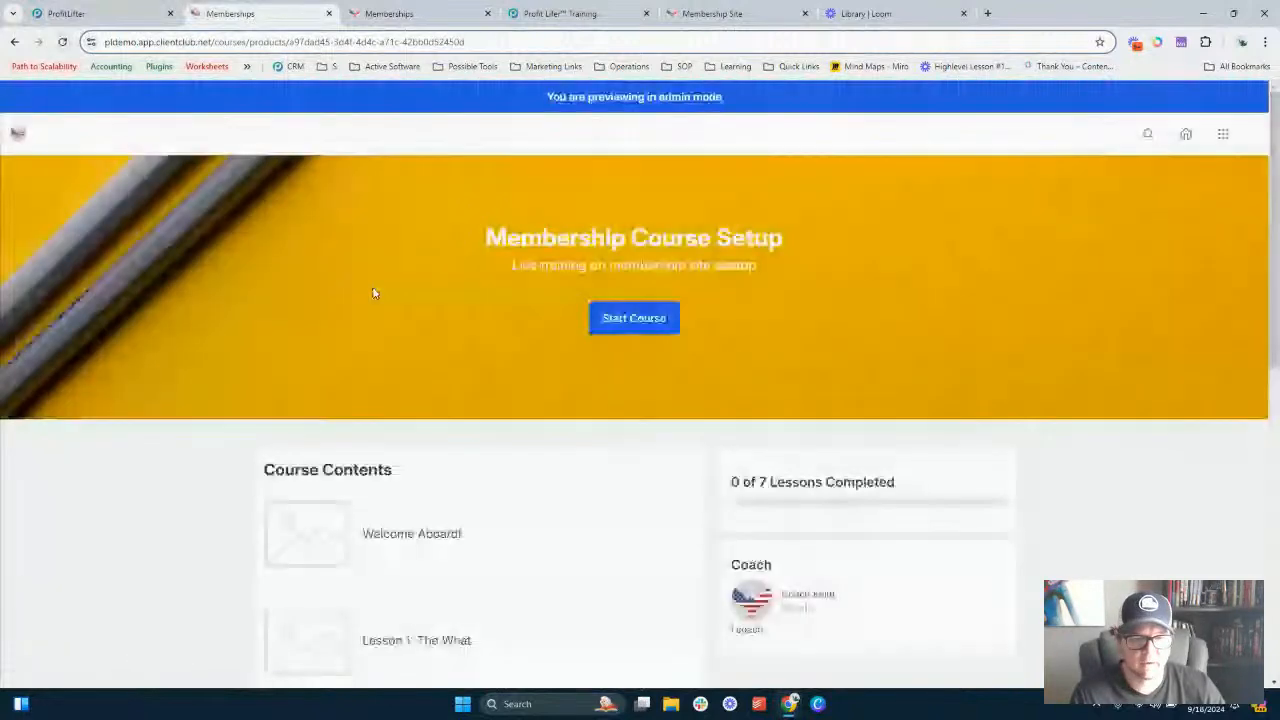
pyautogui.scroll(-2, 780, 306)
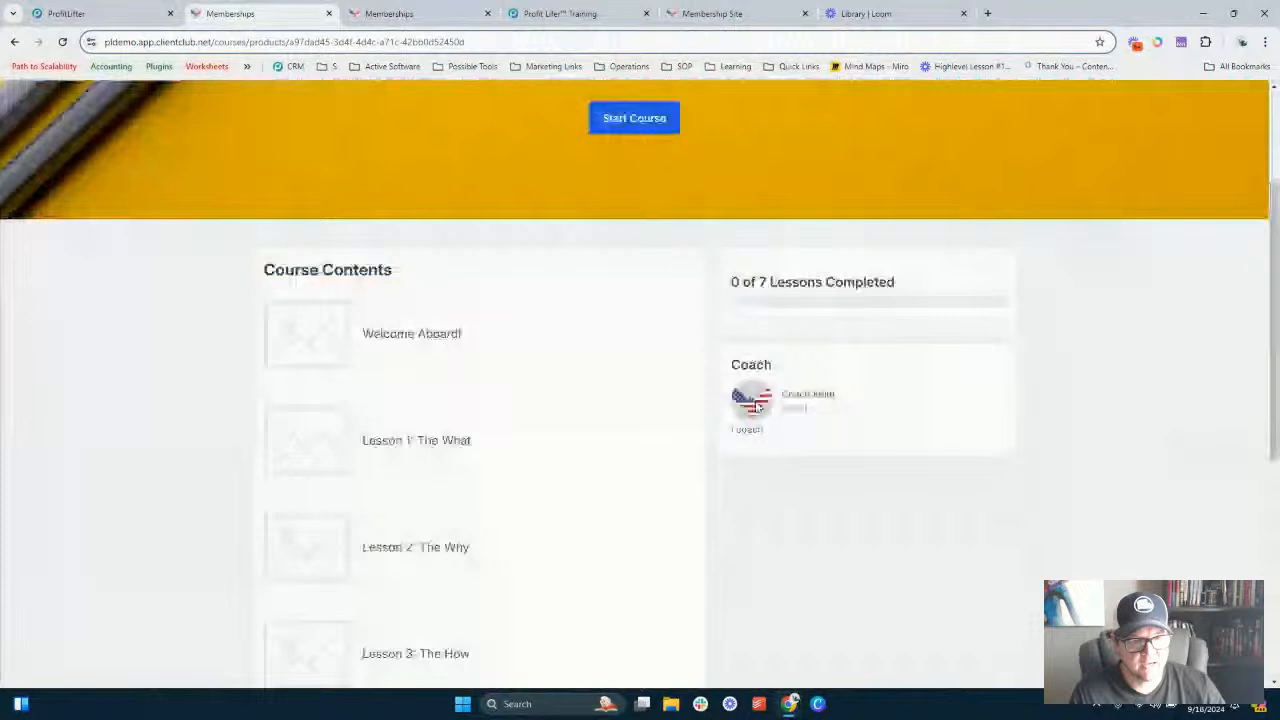
pyautogui.scroll(-1, 800, 364)
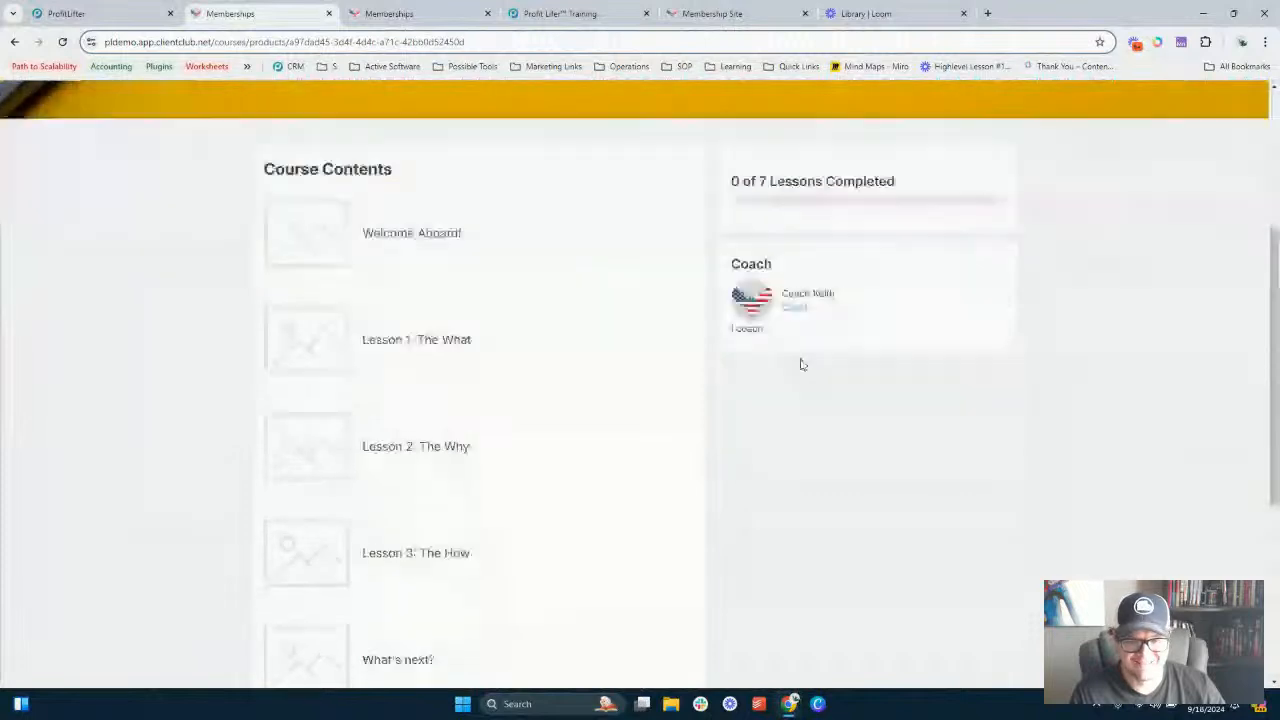
pyautogui.scroll(-4, 800, 364)
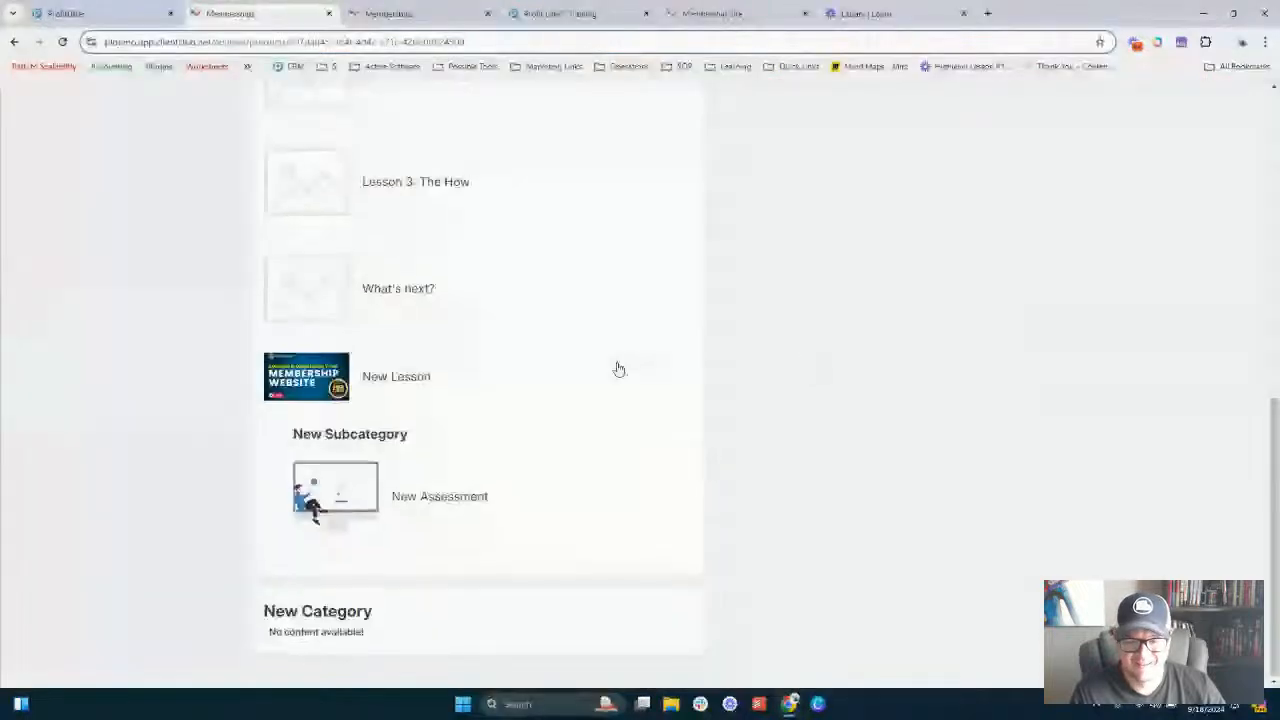
pyautogui.scroll(5, 613, 365)
pyautogui.scroll(2, 613, 365)
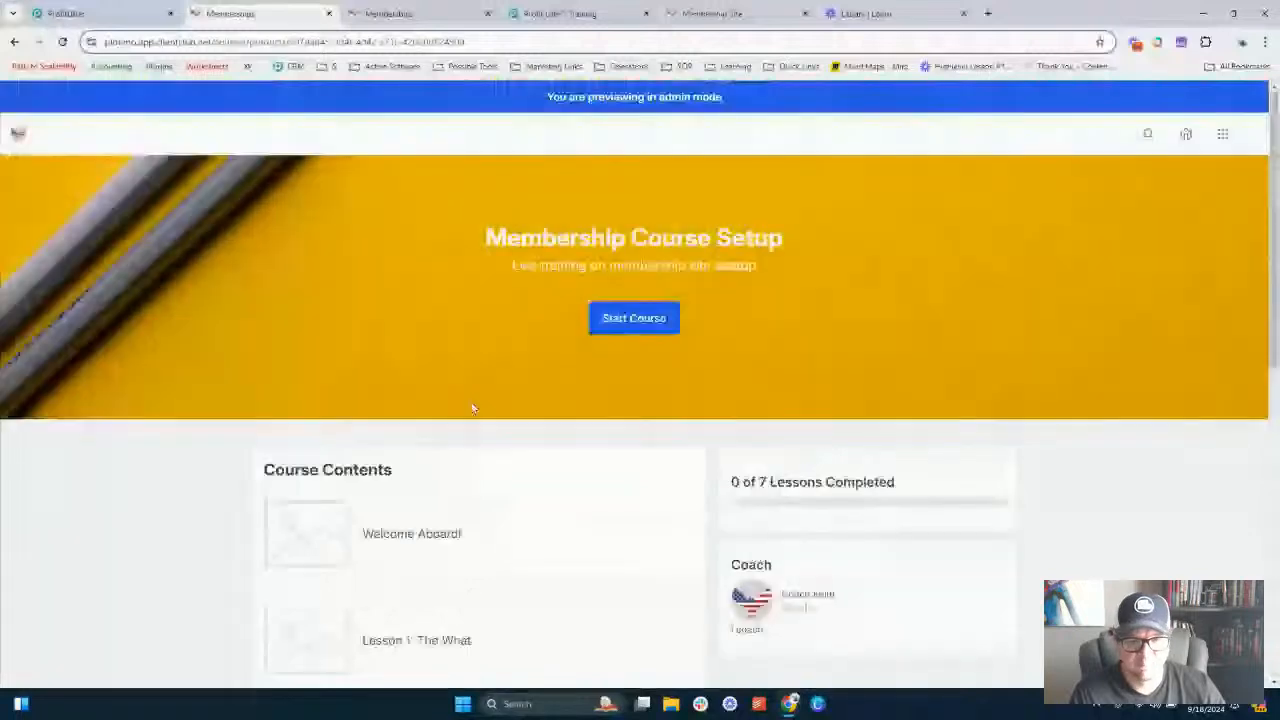
# - Open the course's Customize area, choose the Classic theme, expand its theme settings and compare product and lesson views
pyautogui.click(110, 12)
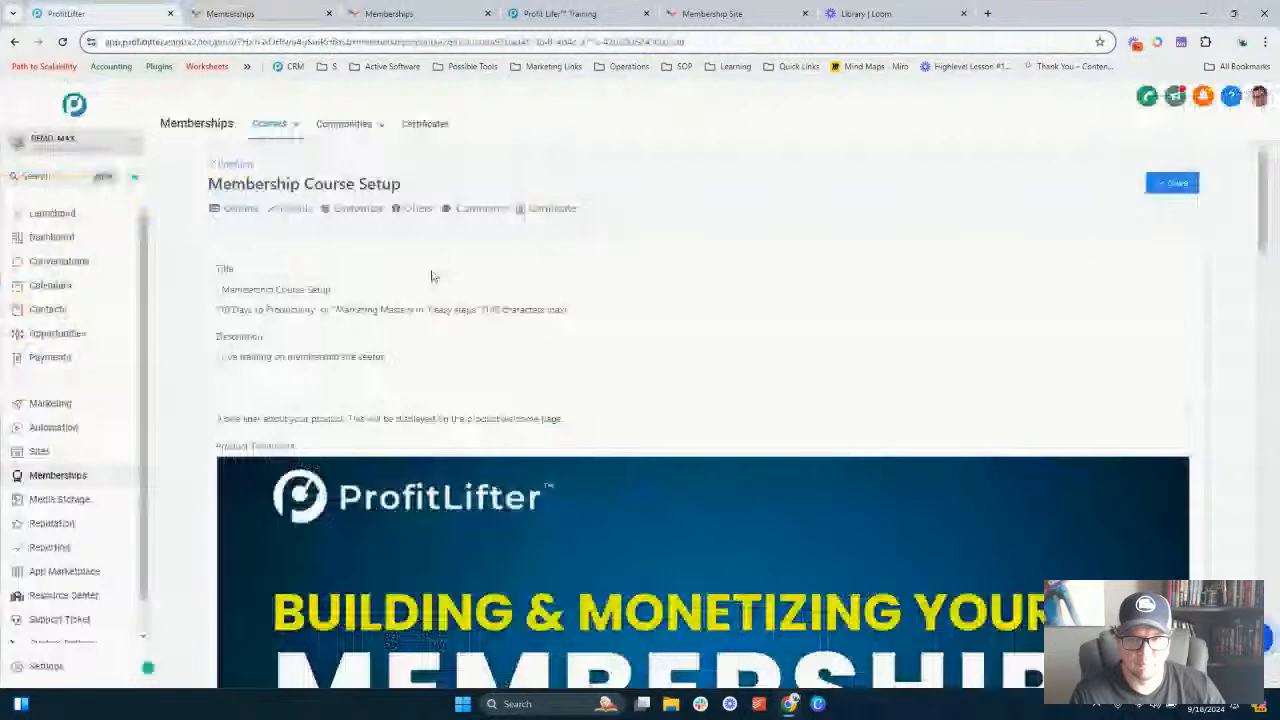
pyautogui.click(359, 210)
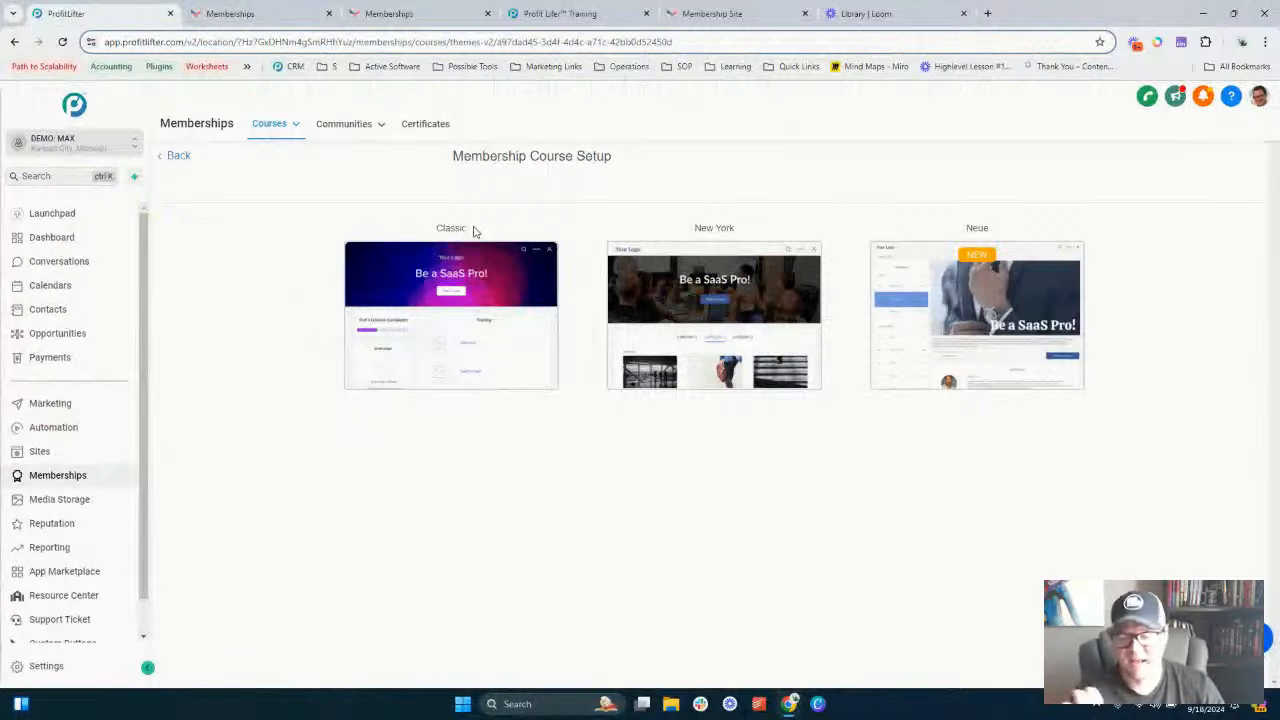
pyautogui.moveTo(773, 307)
pyautogui.moveTo(435, 279)
pyautogui.click(474, 305)
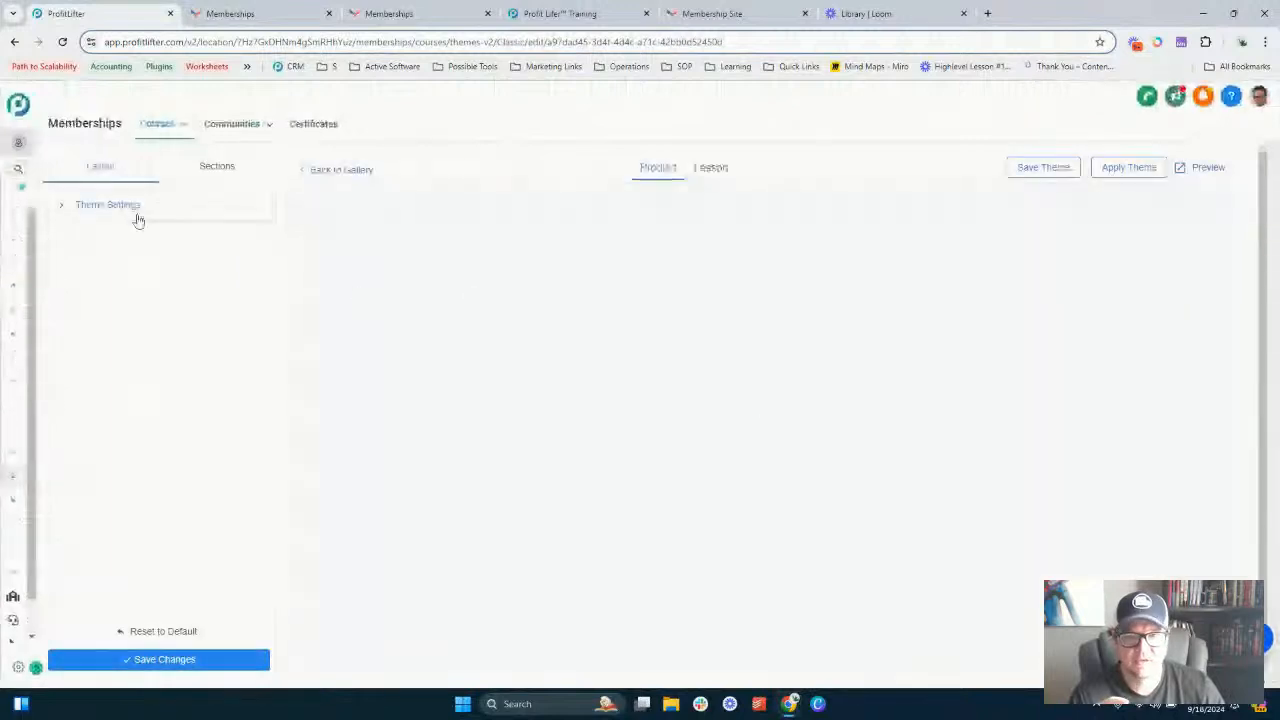
pyautogui.click(100, 207)
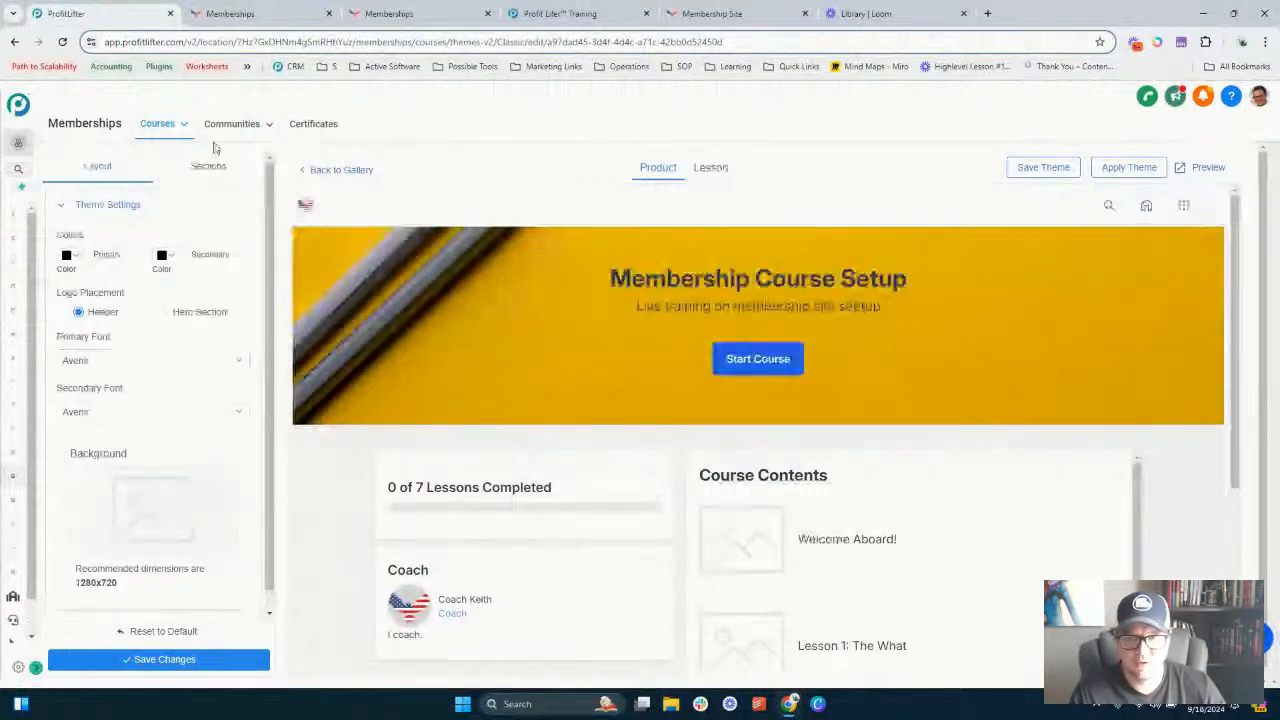
pyautogui.click(232, 13)
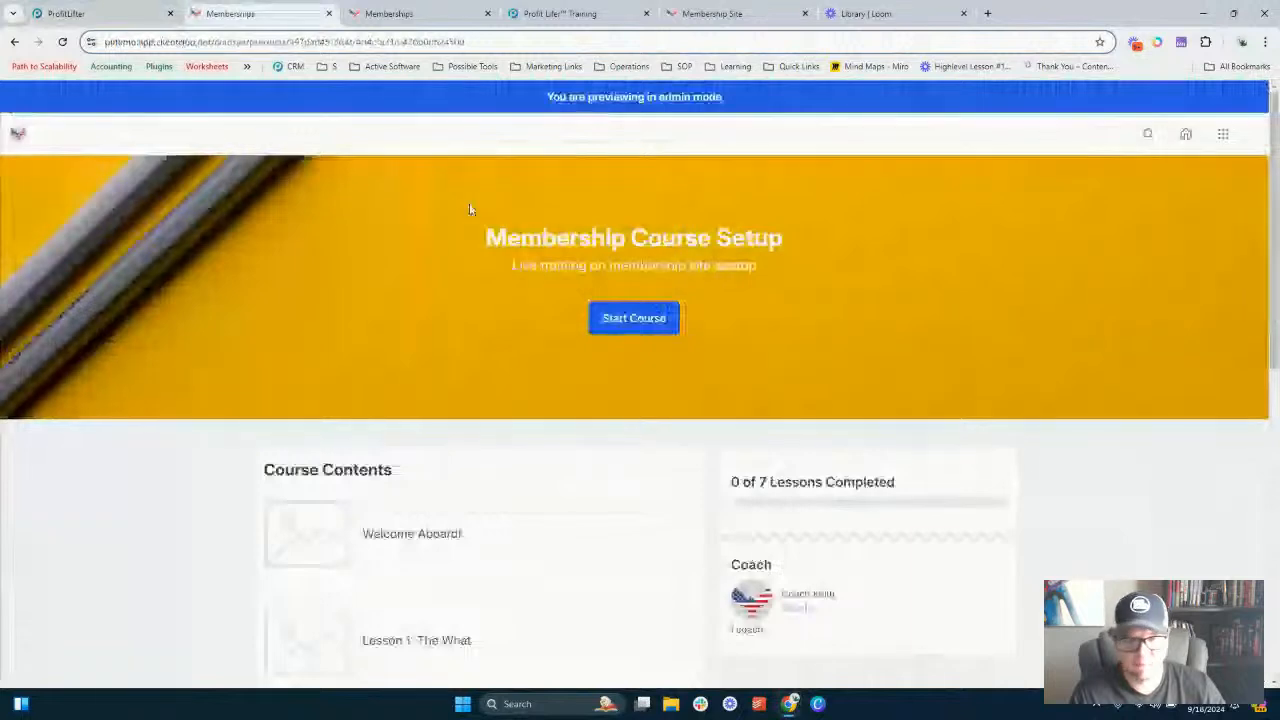
pyautogui.click(180, 10)
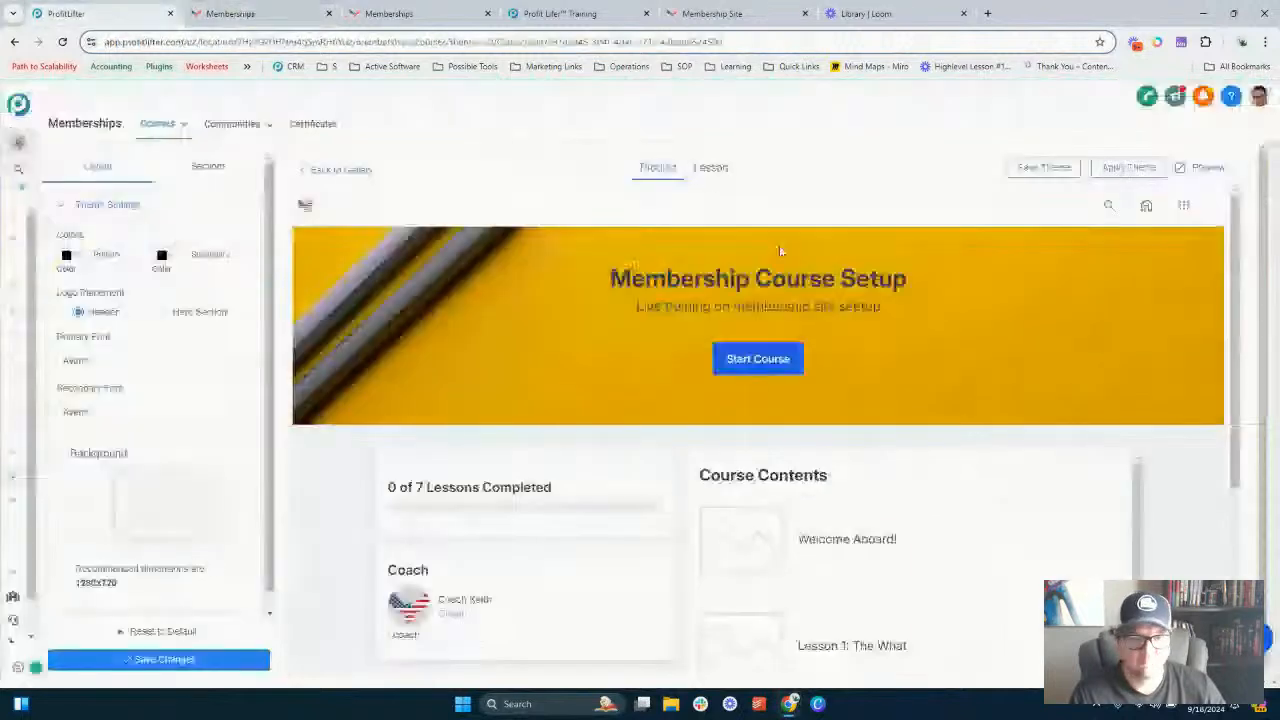
pyautogui.click(711, 167)
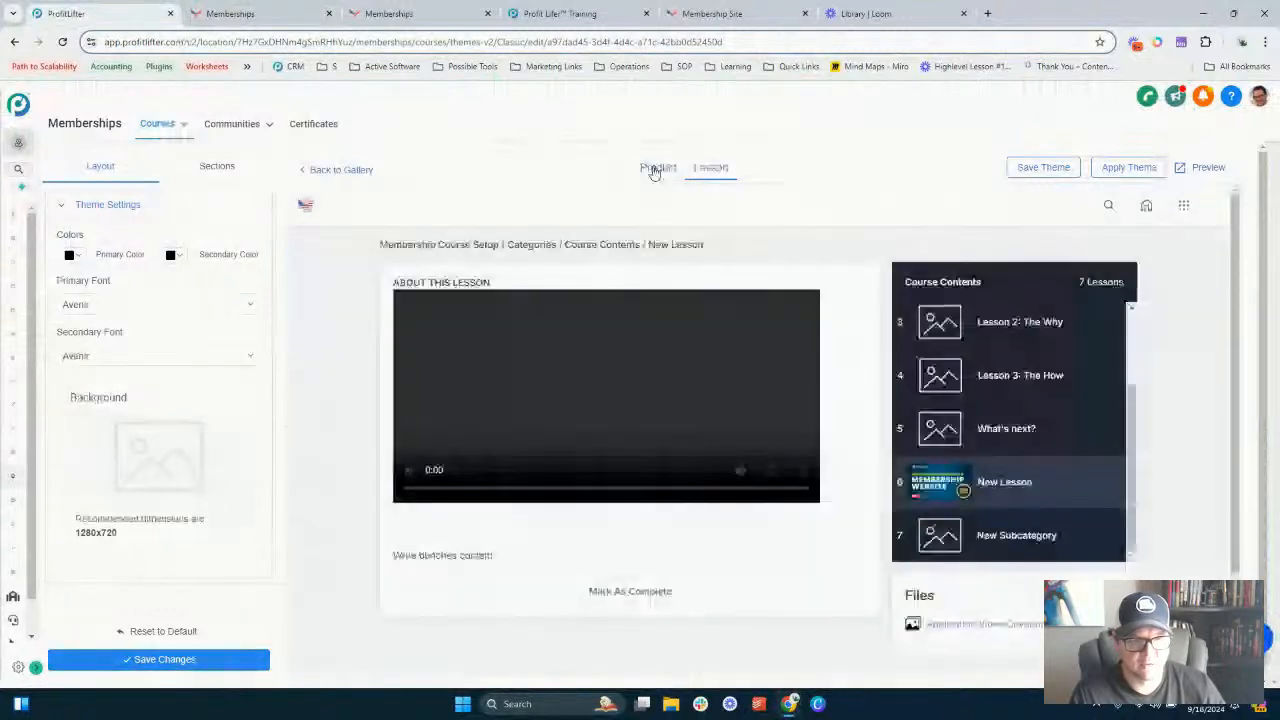
pyautogui.click(655, 168)
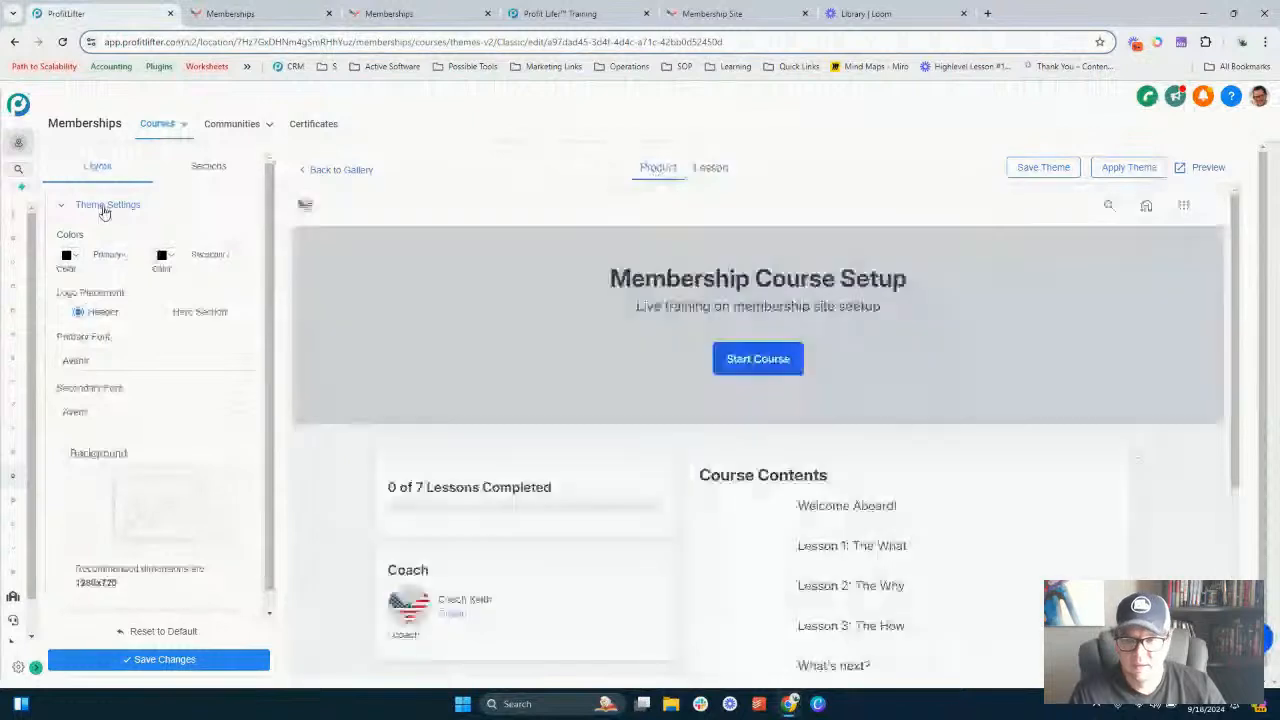
# - Set the secondary theme colour to dark blue #12268A
pyautogui.click(80, 258)
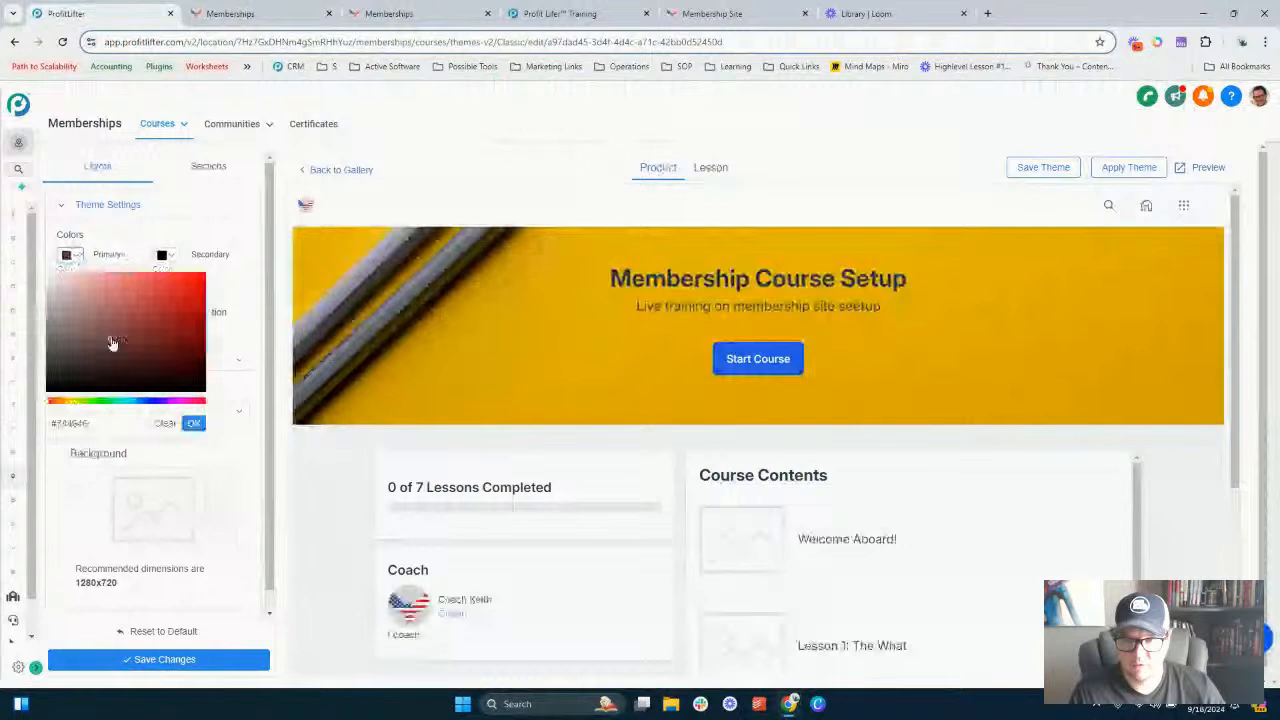
pyautogui.moveTo(112, 342); pyautogui.dragTo(168, 299)
pyautogui.click(167, 260)
pyautogui.click(171, 258)
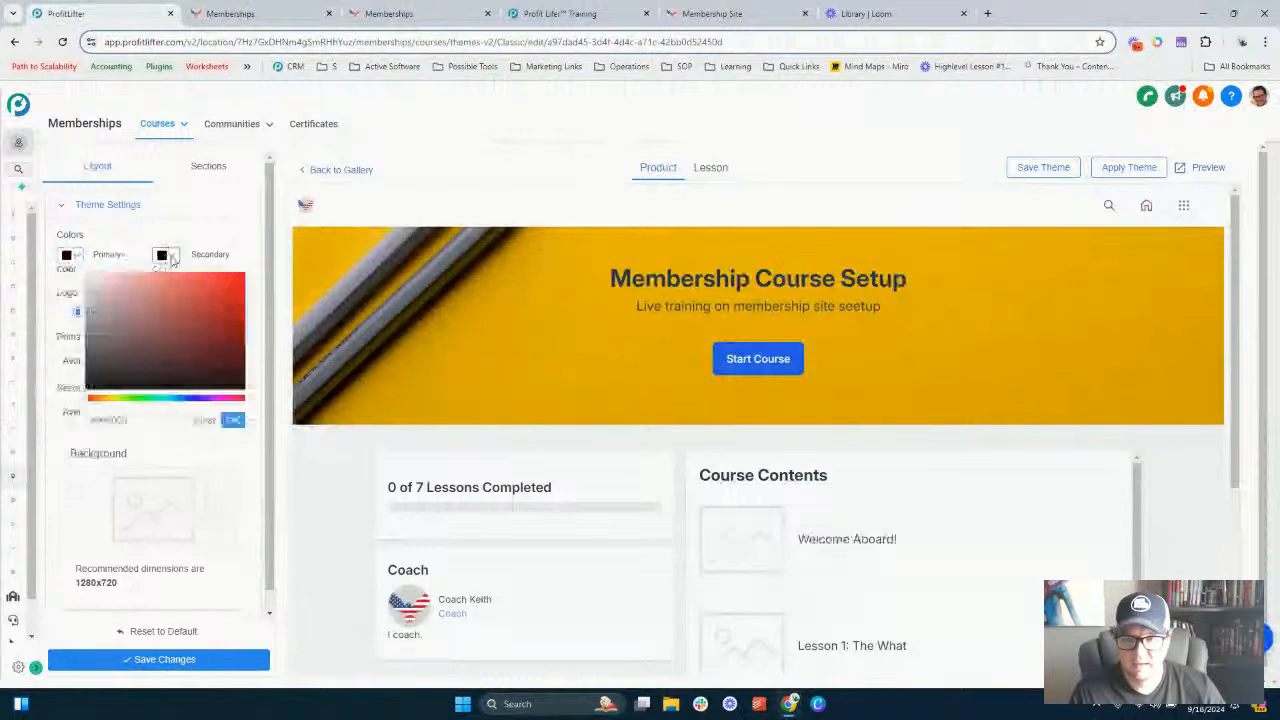
pyautogui.click(227, 335)
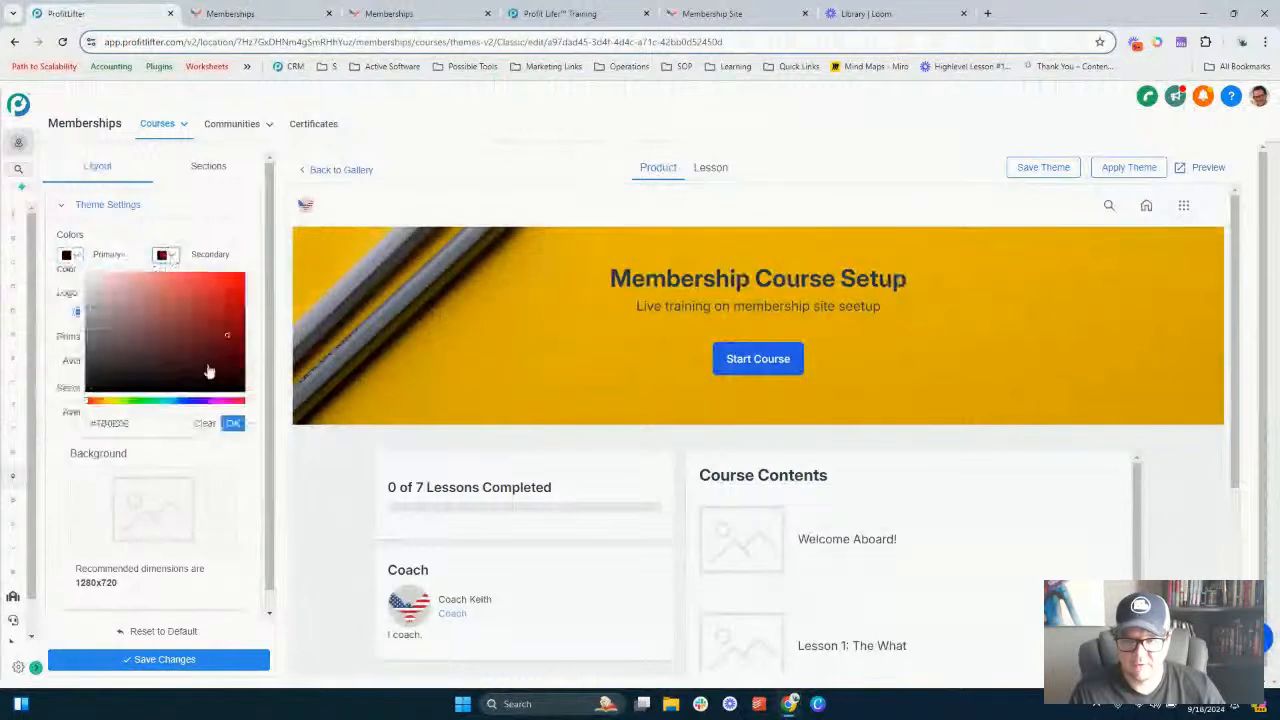
pyautogui.click(183, 400)
pyautogui.click(216, 343)
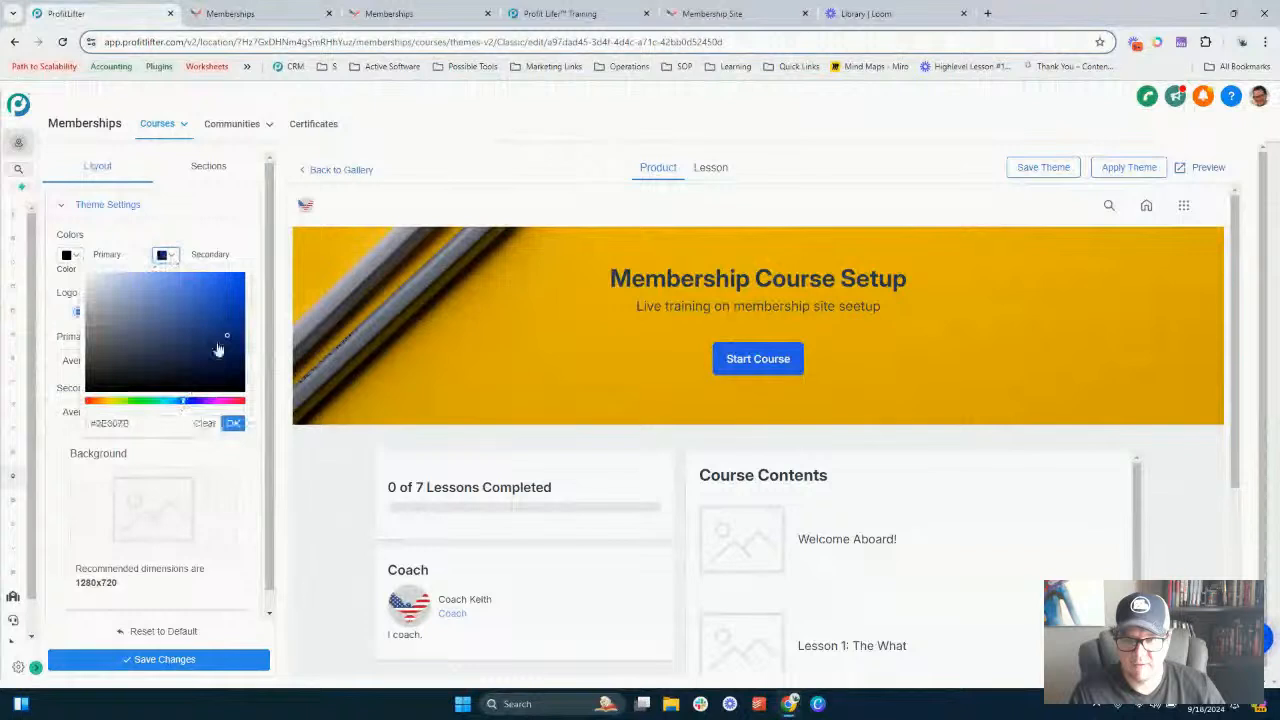
pyautogui.click(233, 423)
# - Set the primary theme colour to red #E72121 and adjust the secondary colour to a brighter blue
pyautogui.click(68, 255)
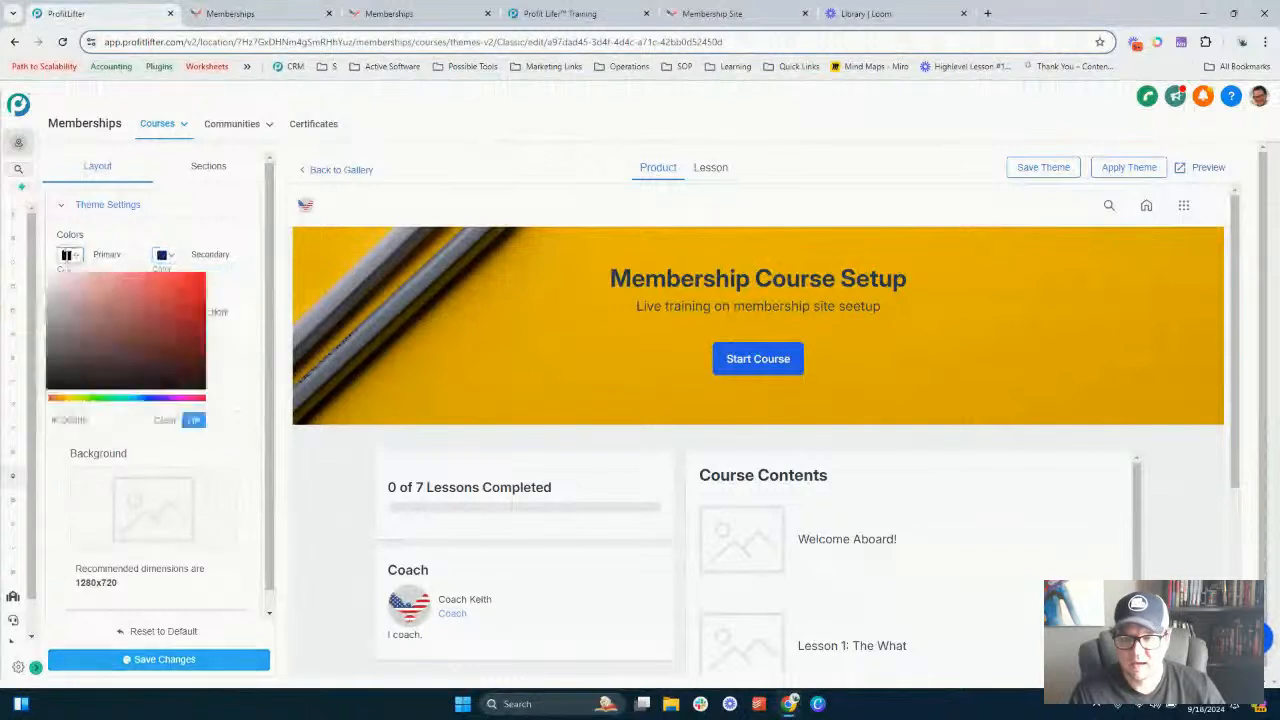
pyautogui.click(183, 287)
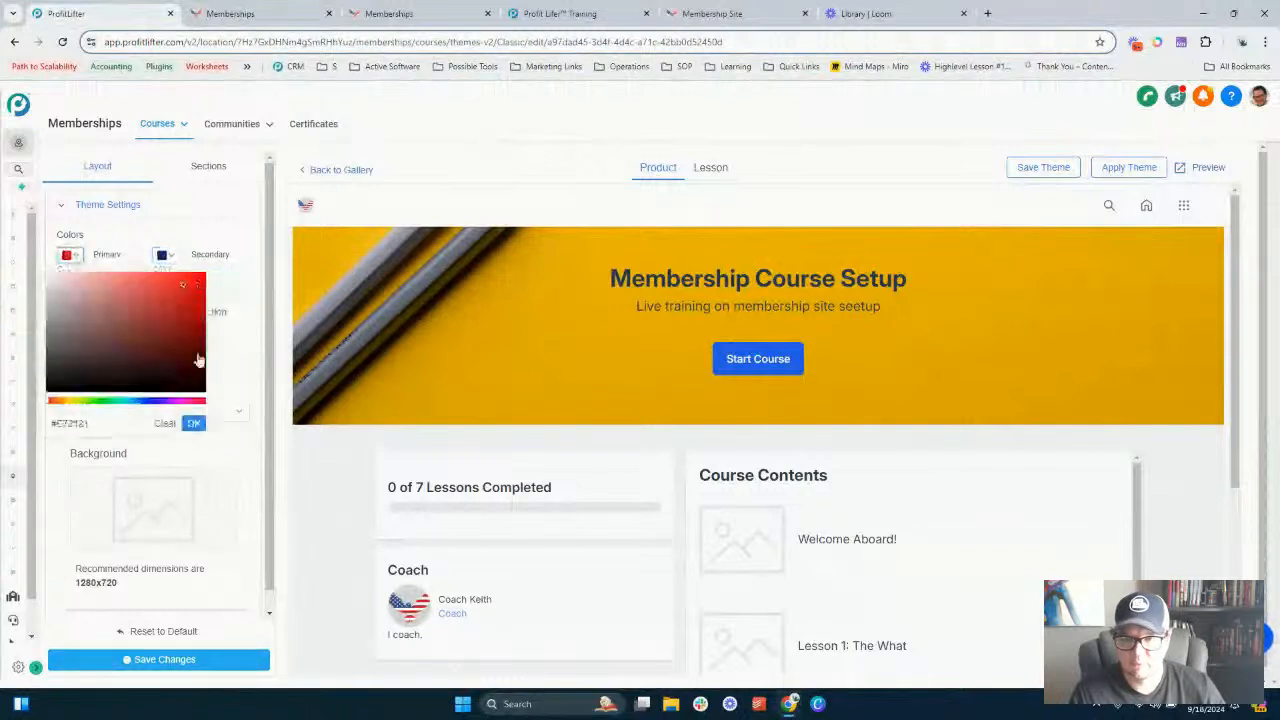
pyautogui.click(193, 423)
pyautogui.click(165, 255)
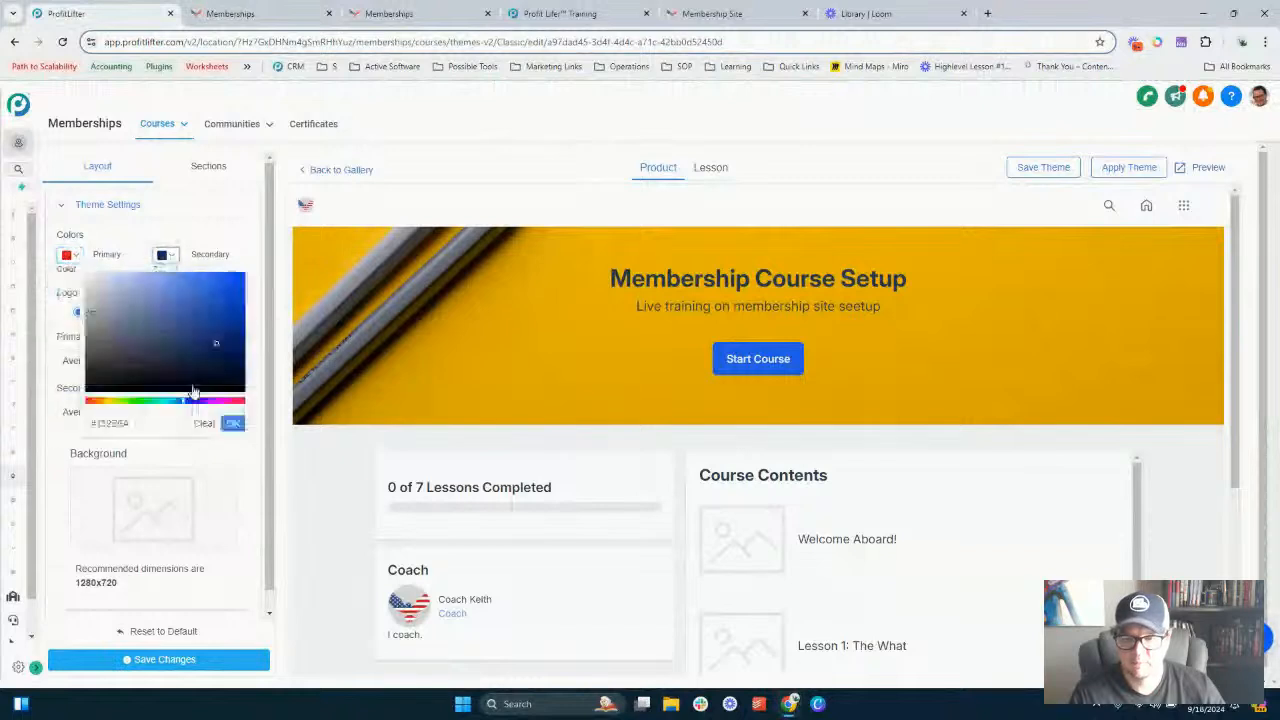
pyautogui.moveTo(216, 343); pyautogui.dragTo(214, 300)
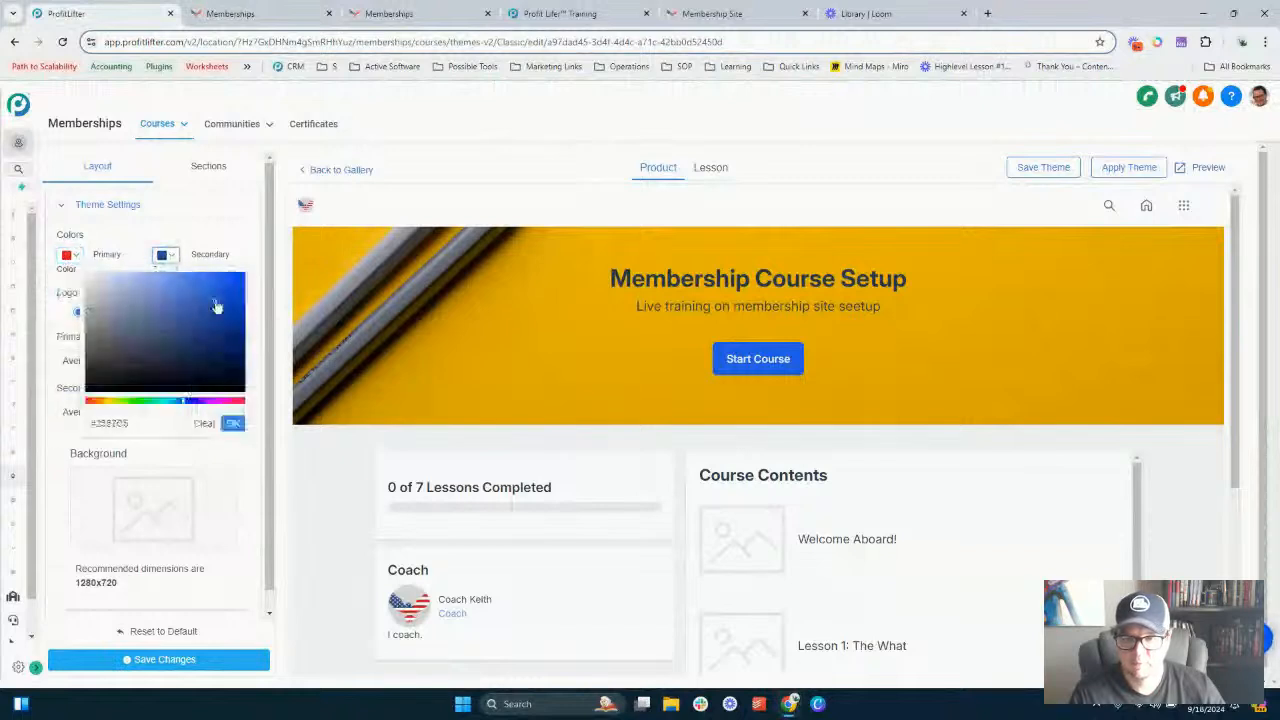
pyautogui.click(233, 424)
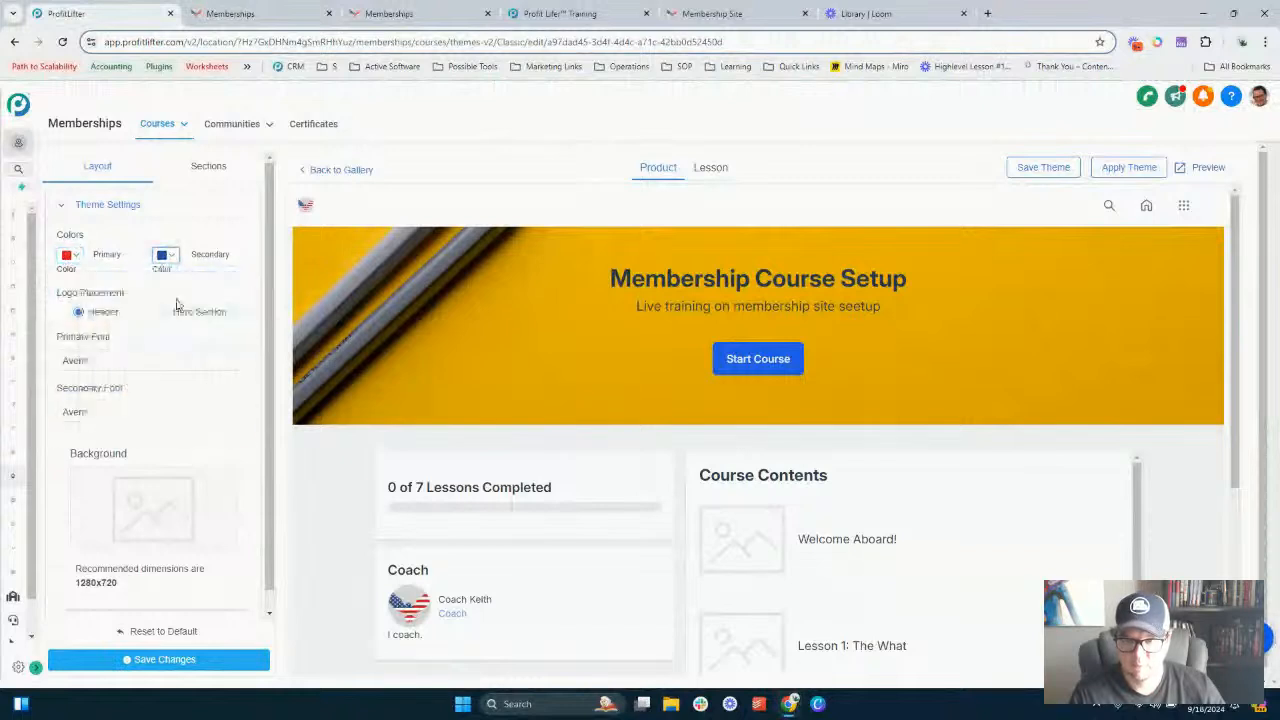
# - Set the theme's primary font to Poppins
pyautogui.click(130, 366)
pyautogui.scroll(-5, 140, 410)
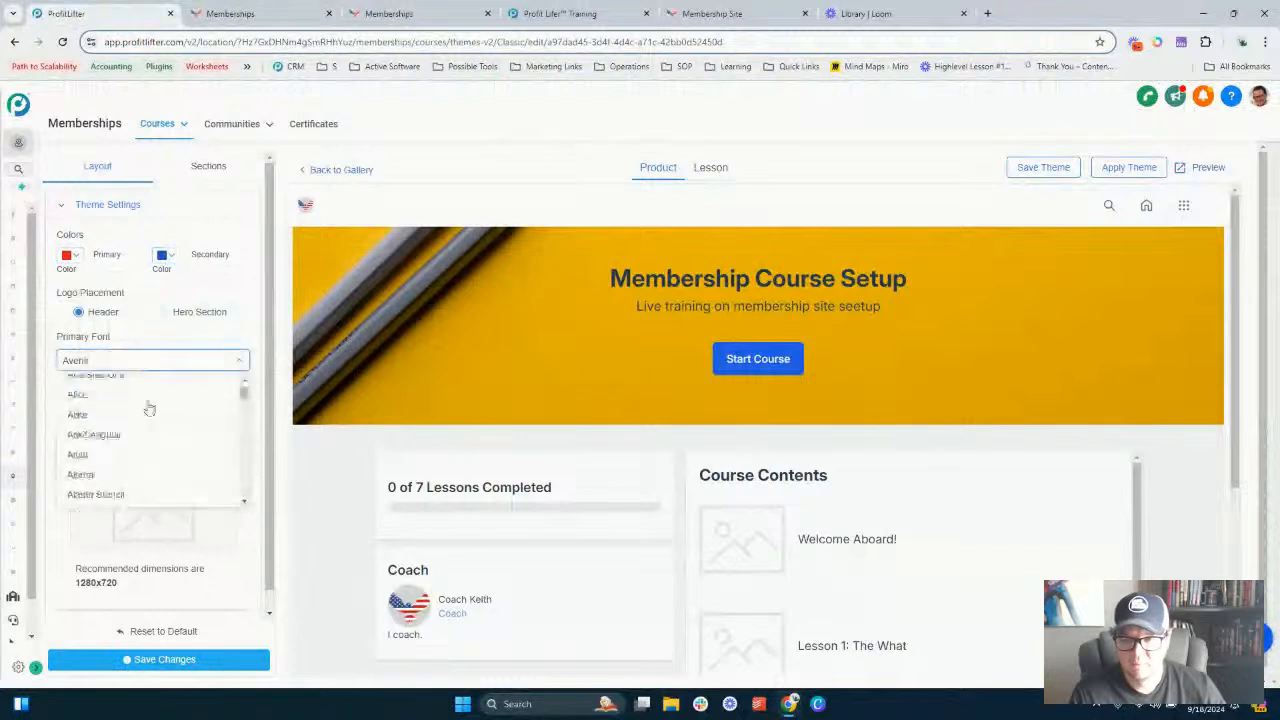
pyautogui.scroll(3, 149, 408)
pyautogui.doubleClick(146, 363)
pyautogui.write('P')
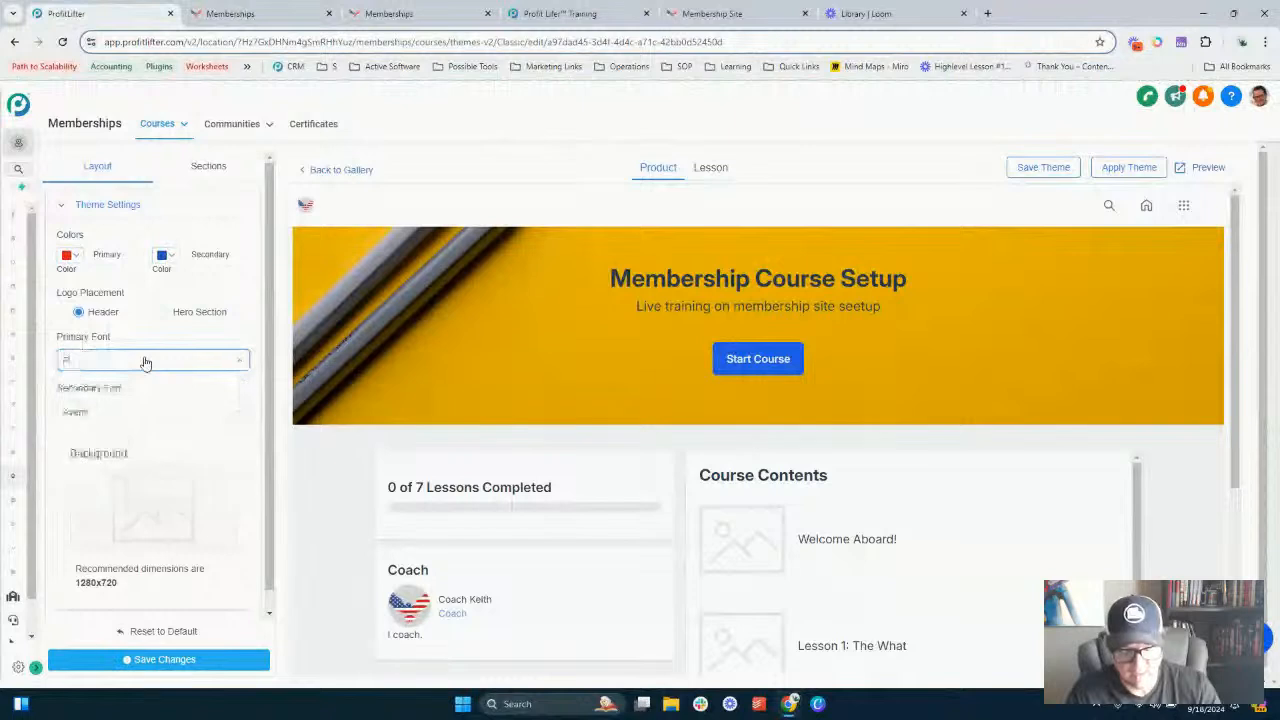
pyautogui.write('opp')
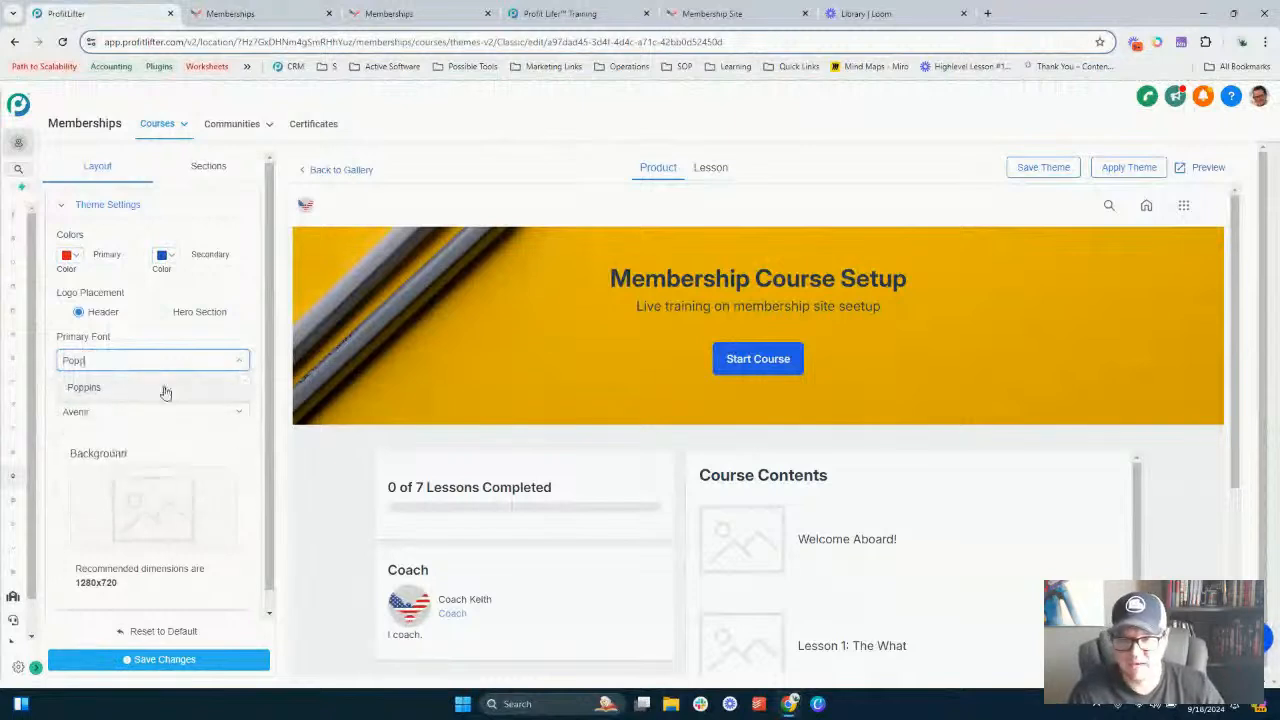
pyautogui.click(166, 391)
# - Set the theme's secondary font to Lato
pyautogui.click(156, 416)
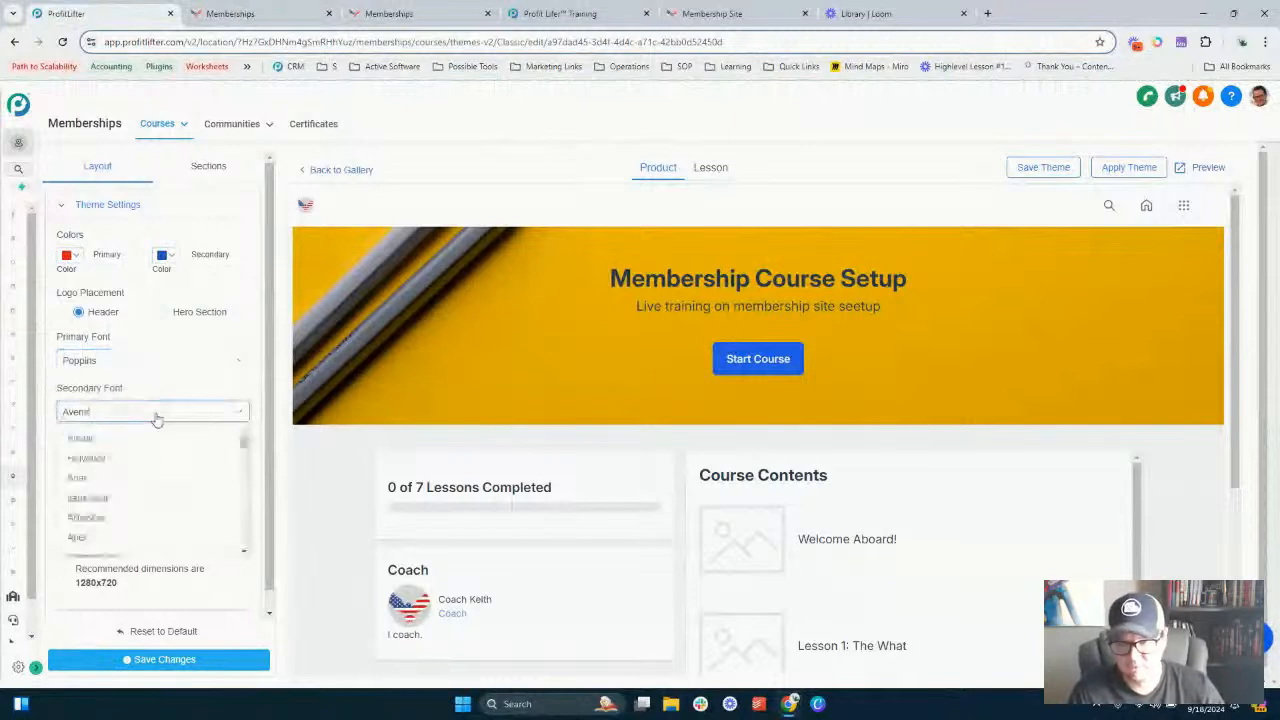
pyautogui.doubleClick(156, 416)
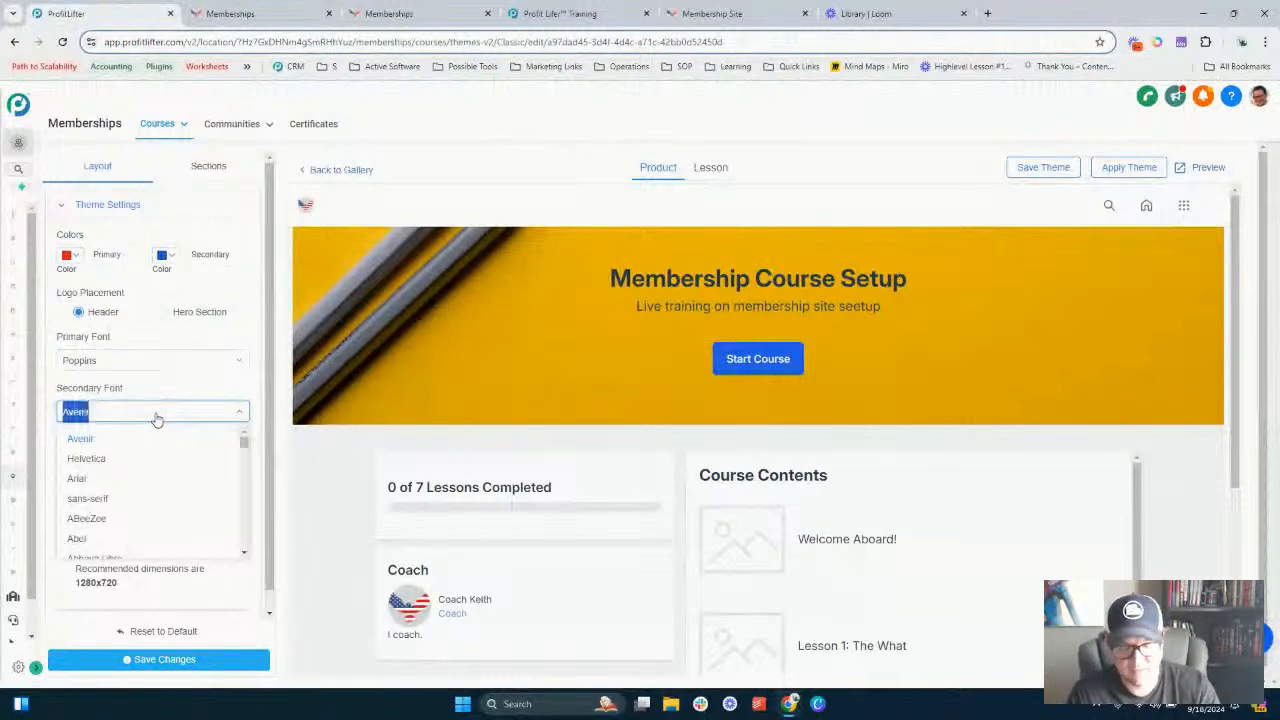
pyautogui.write('Lato')
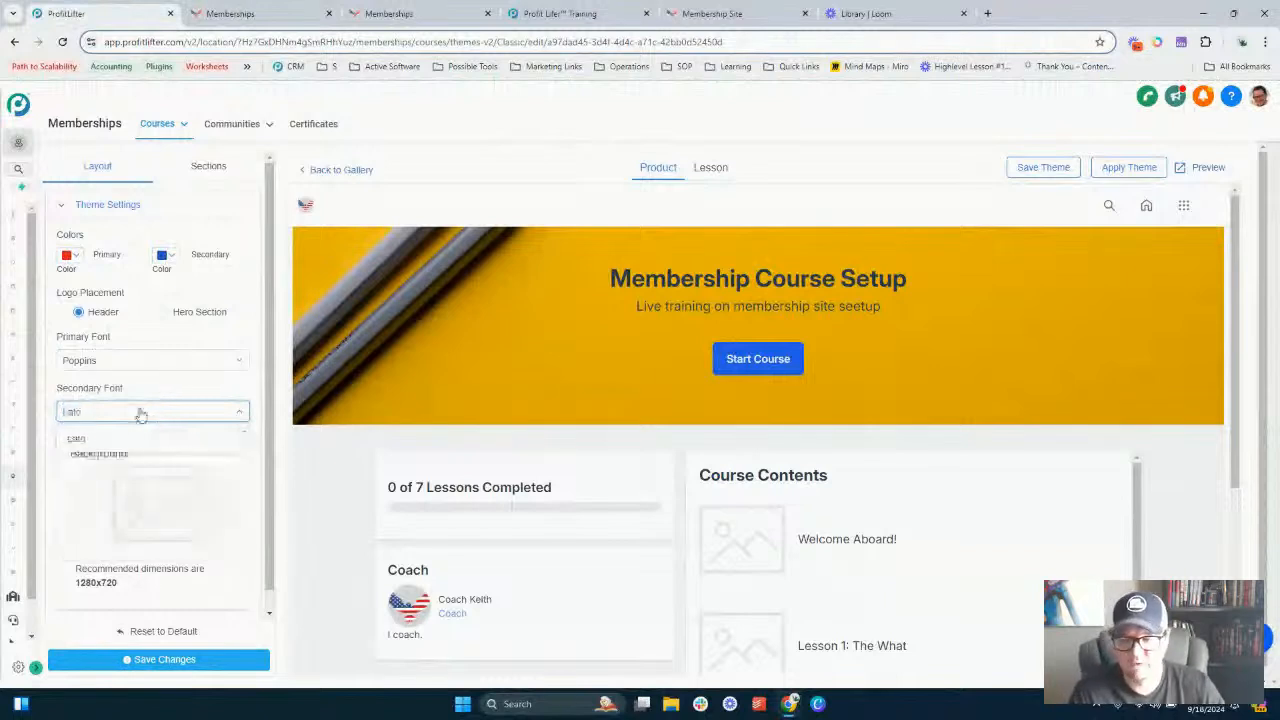
pyautogui.click(116, 437)
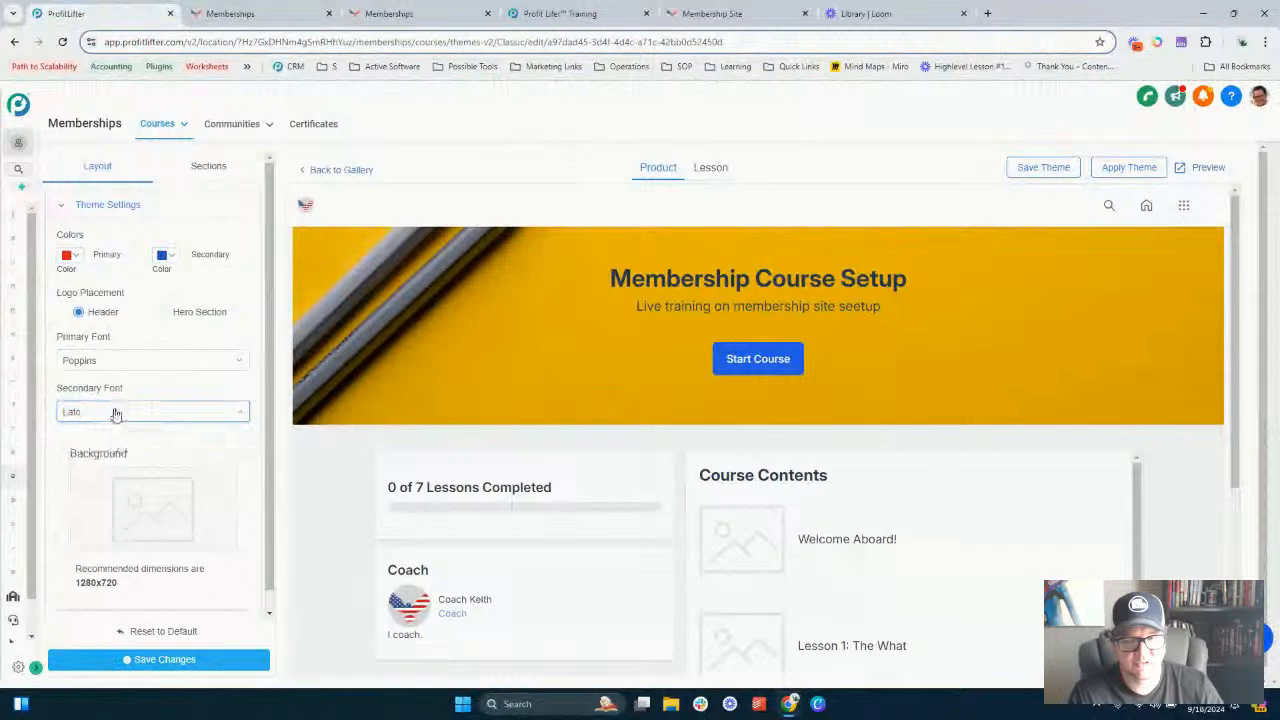
# - Set the theme's secondary font to Open Sans
pyautogui.click(116, 414)
pyautogui.doubleClick(116, 414)
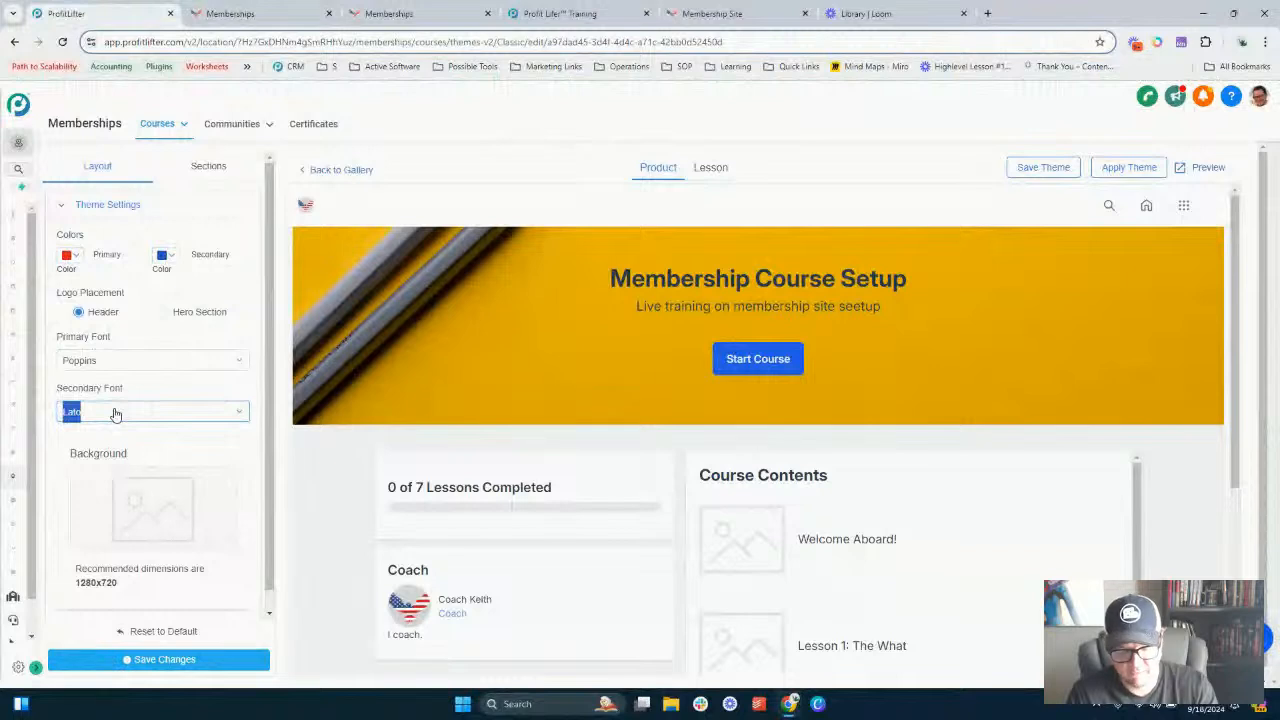
pyautogui.write('Ope')
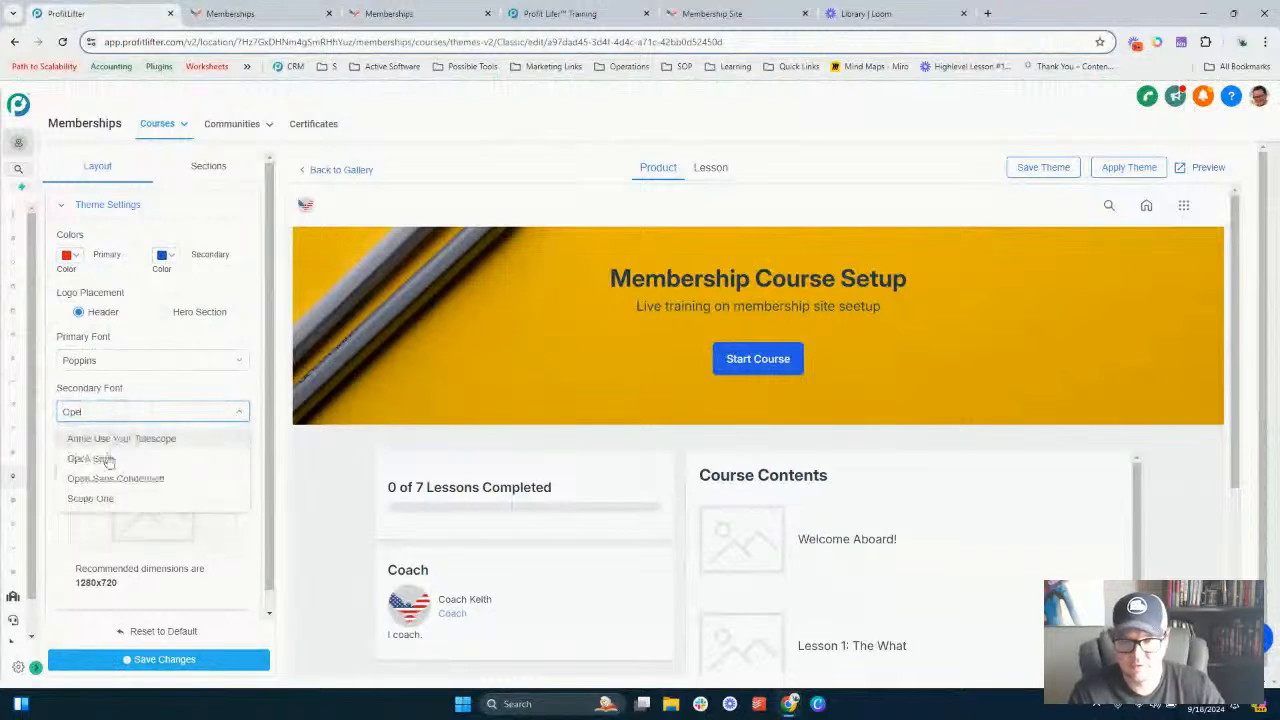
pyautogui.click(110, 458)
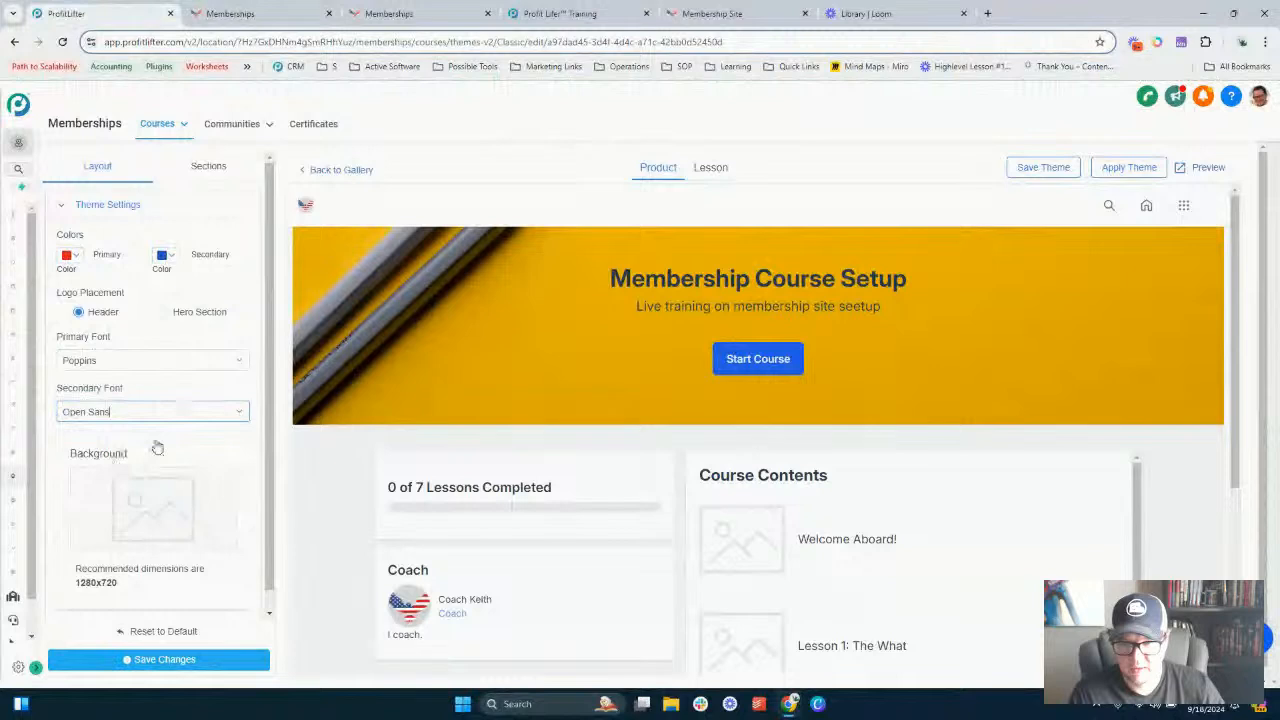
# - Upload the Membership Website image as the theme background and save changes
pyautogui.scroll(-1, 157, 447)
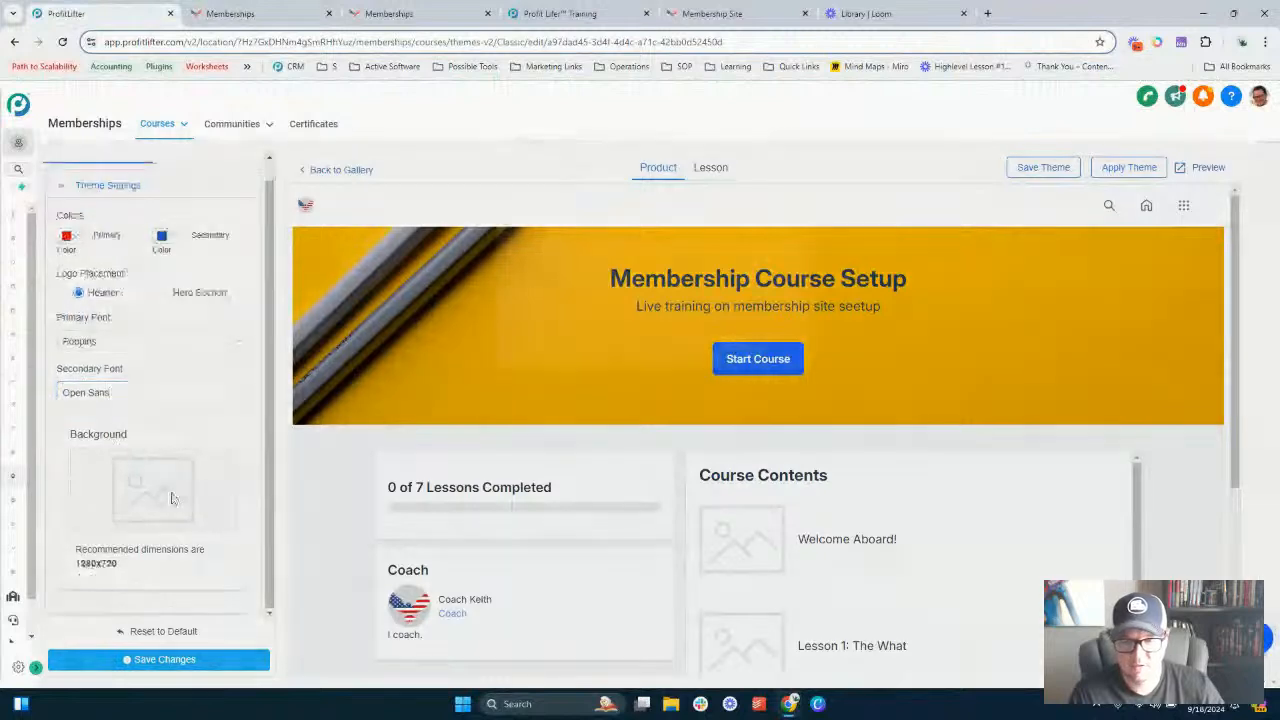
pyautogui.click(172, 498)
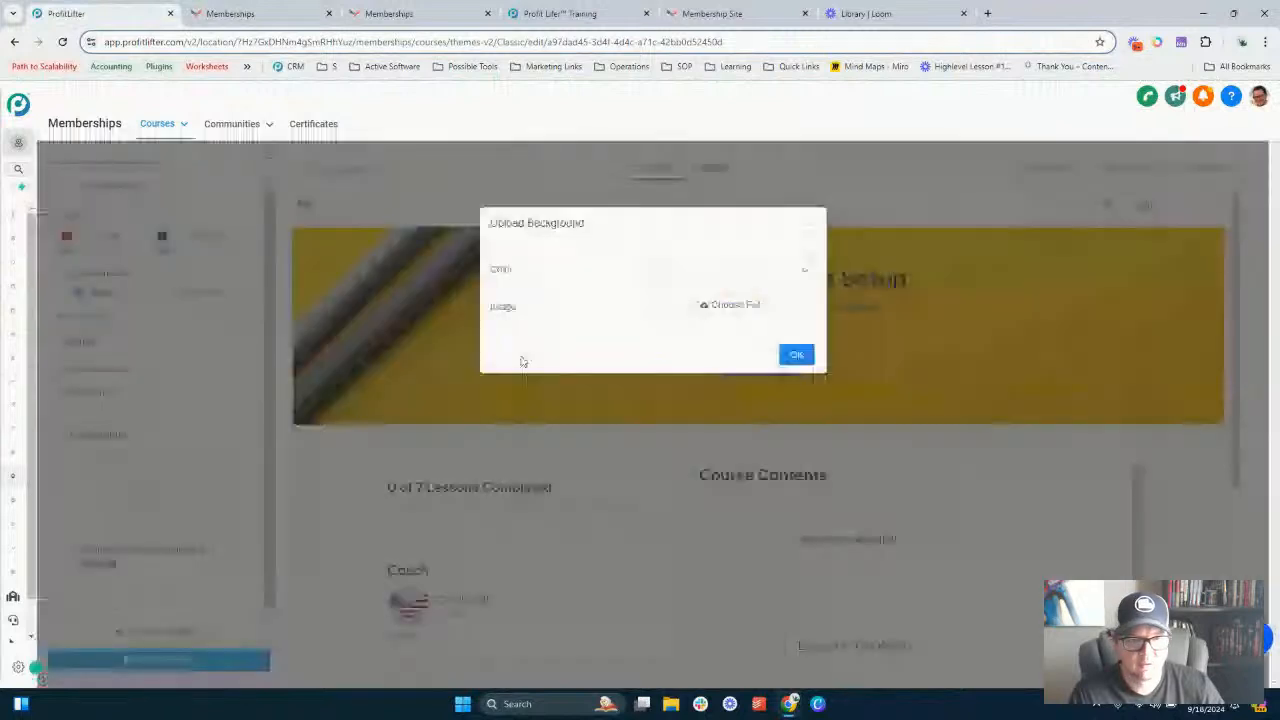
pyautogui.click(735, 310)
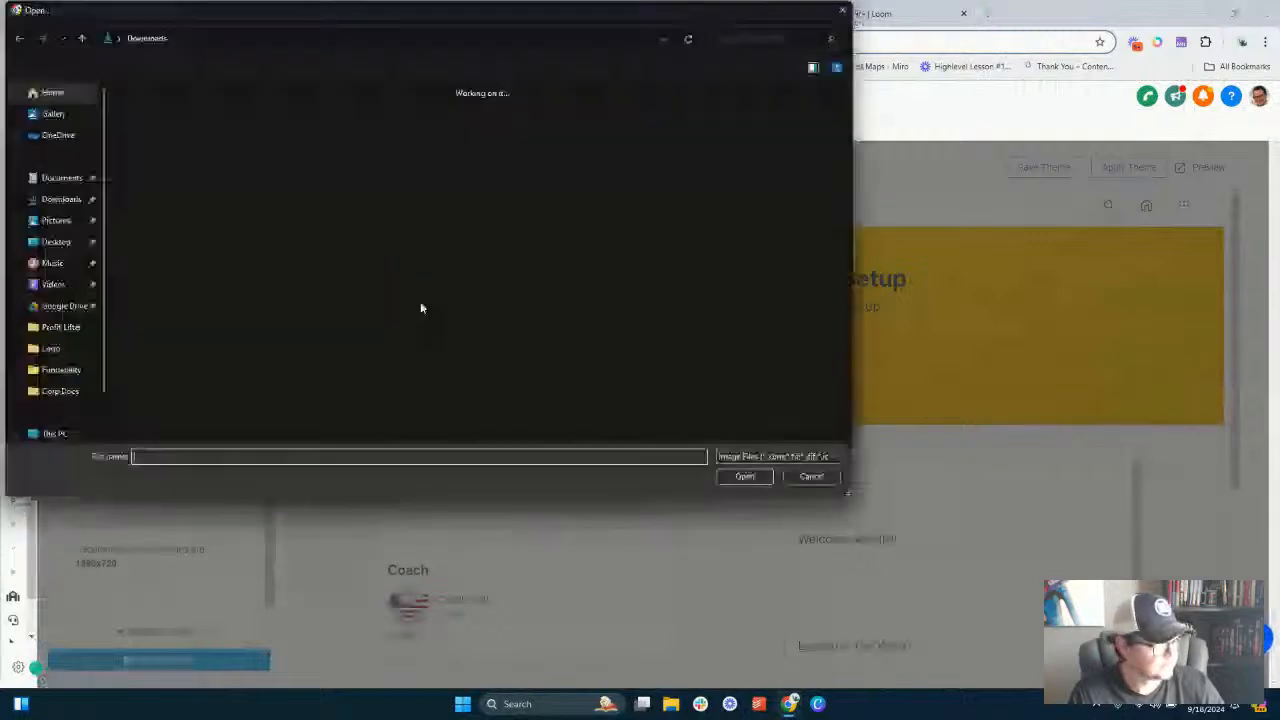
pyautogui.doubleClick(218, 247)
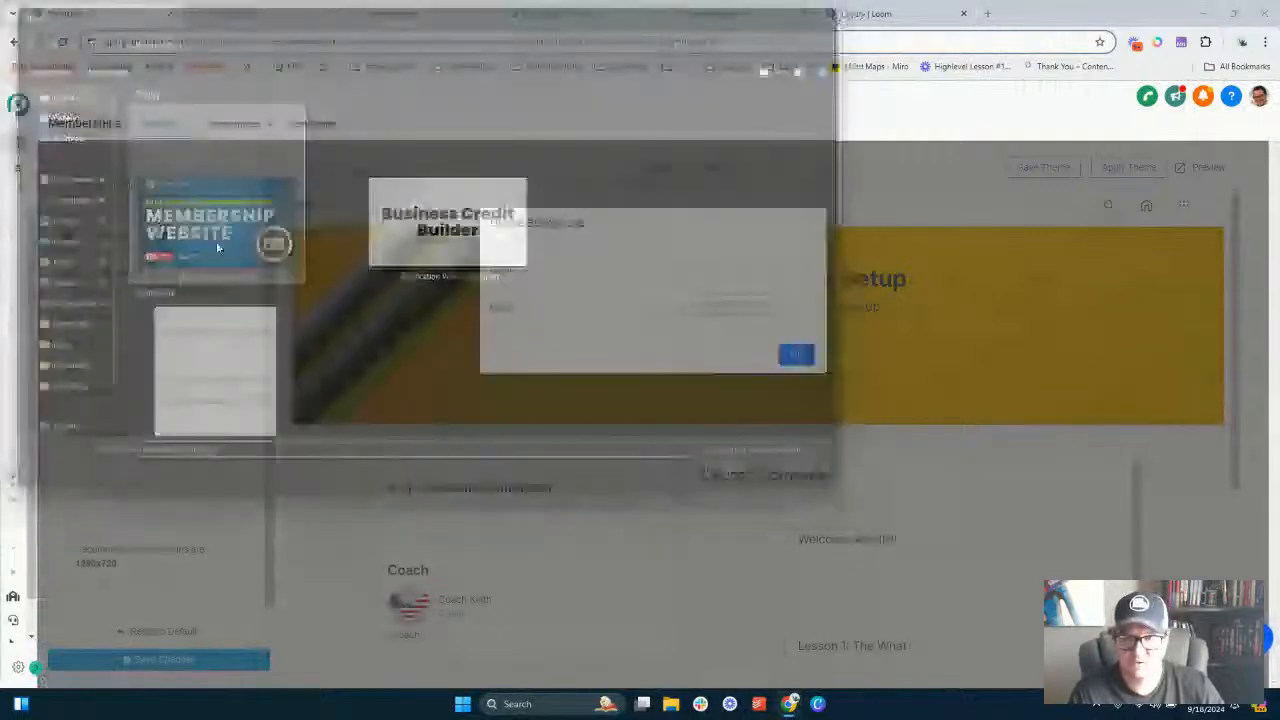
pyautogui.click(677, 468)
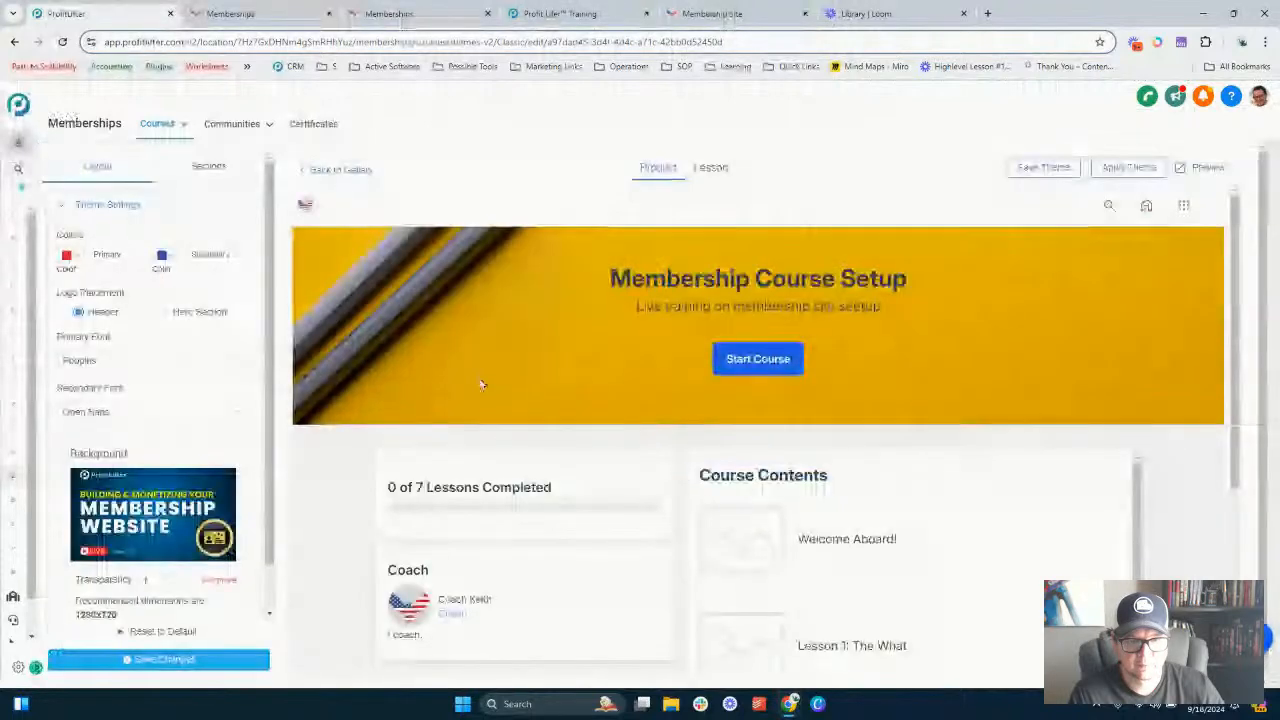
pyautogui.scroll(-1, 167, 527)
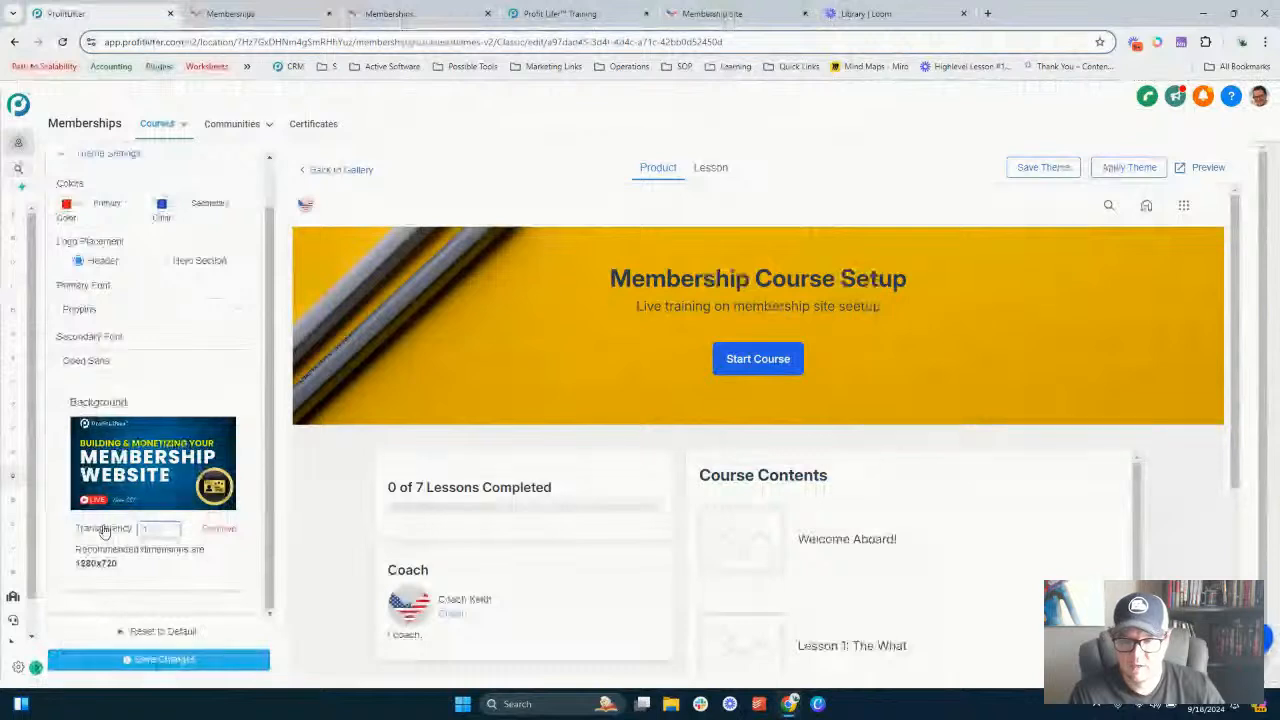
pyautogui.click(143, 669)
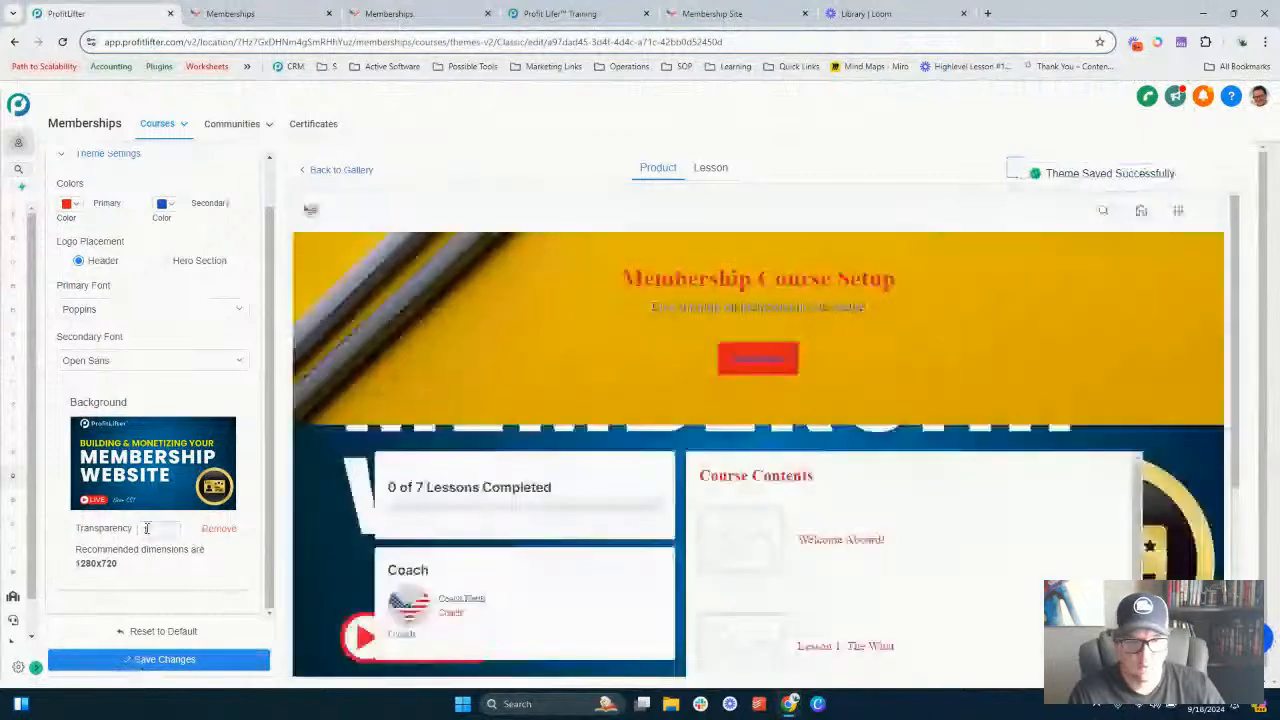
# - Lower the background image's transparency value and save changes
pyautogui.scroll(-3, 312, 398)
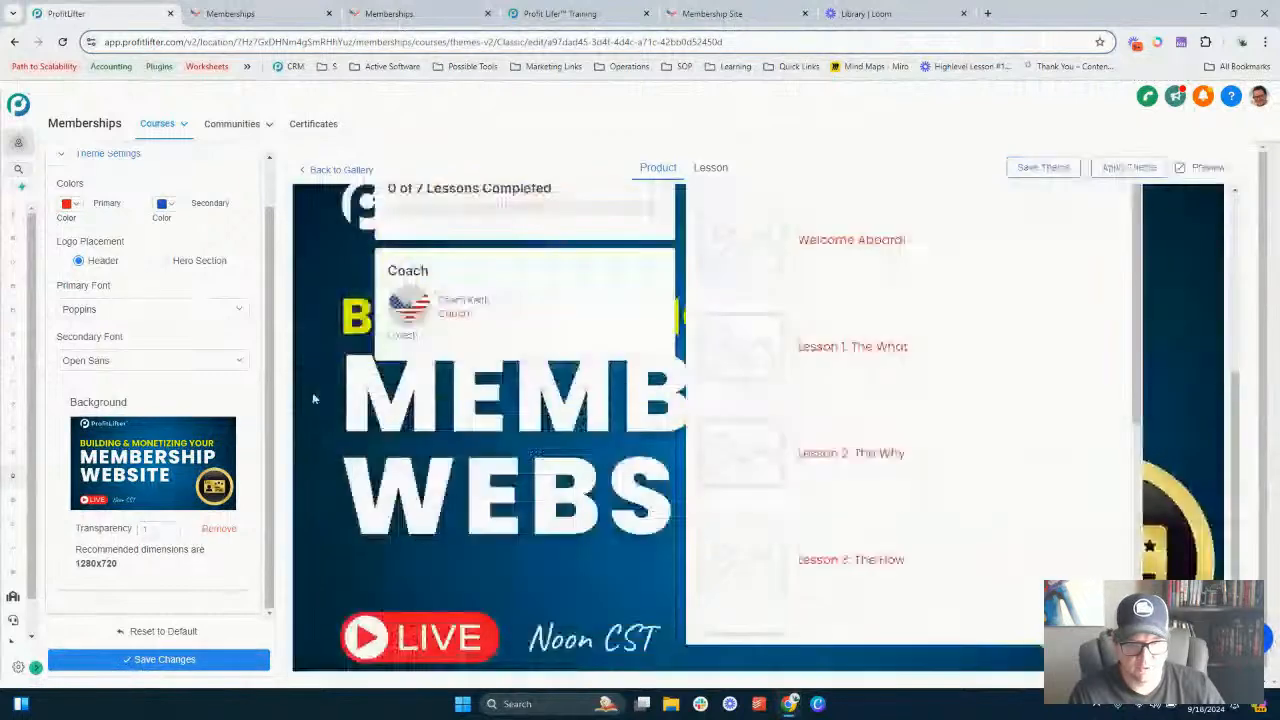
pyautogui.doubleClick(147, 530)
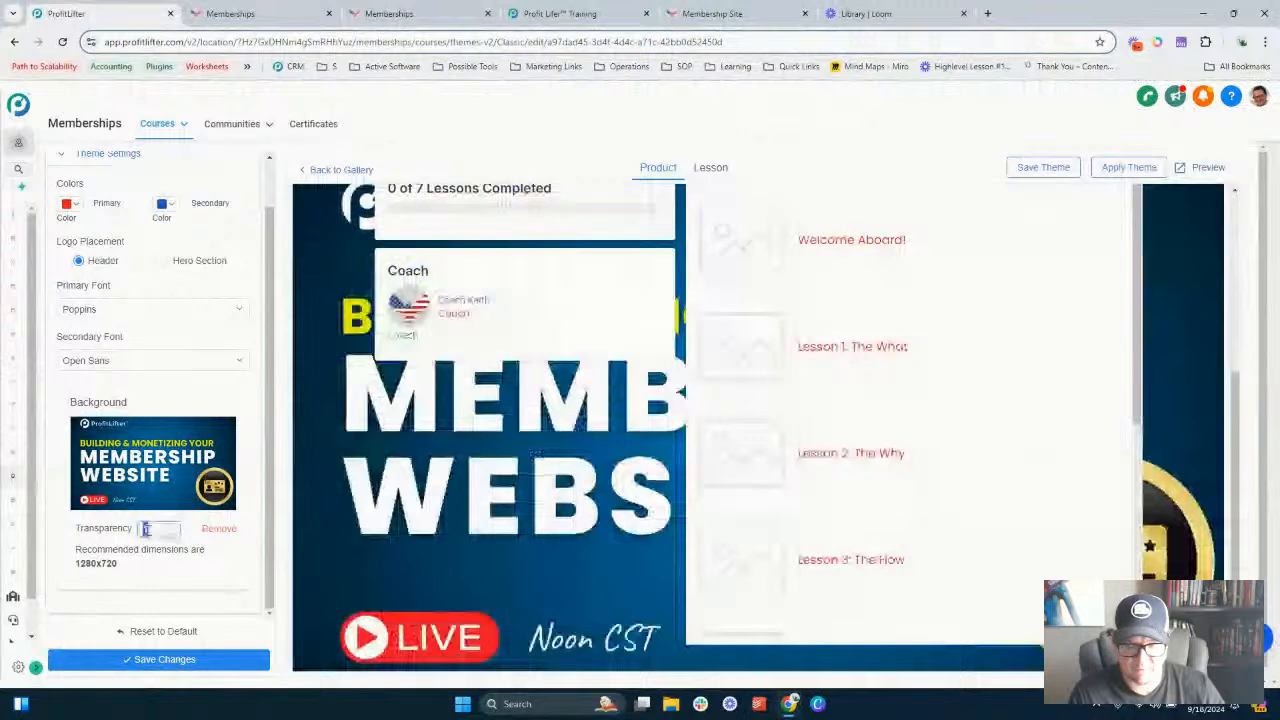
pyautogui.write('.')
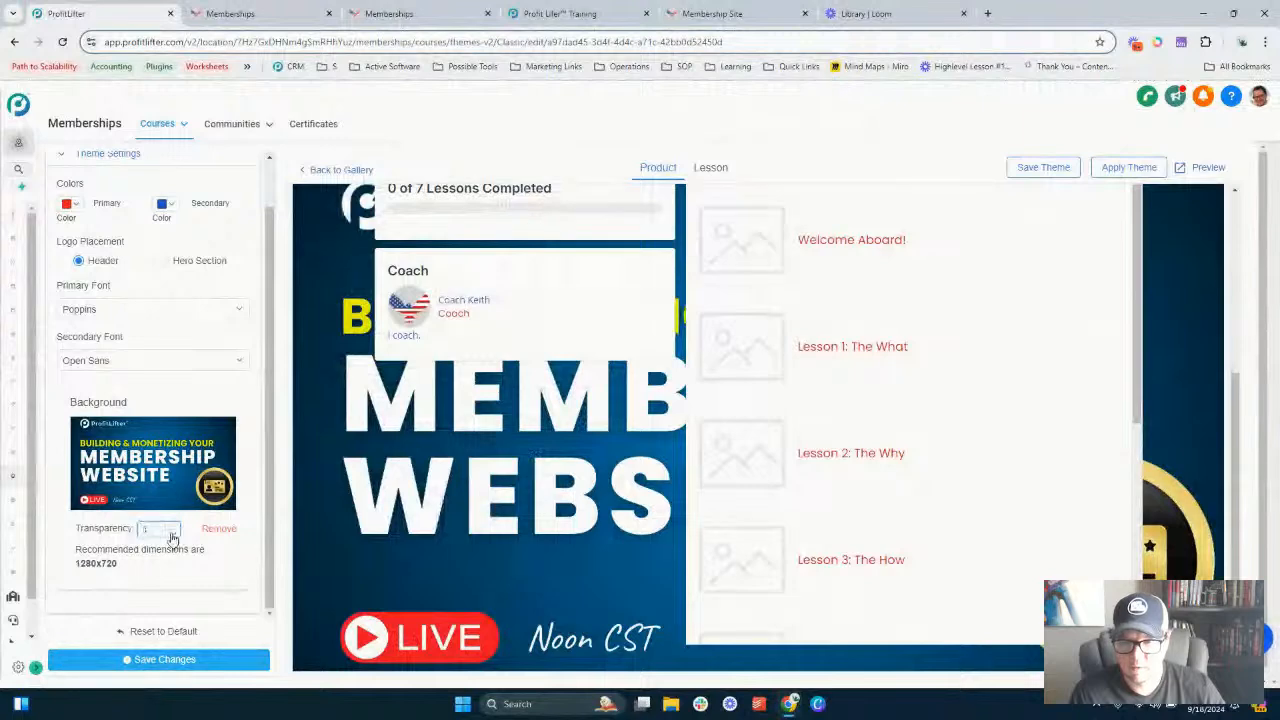
pyautogui.click(173, 535)
pyautogui.click(170, 658)
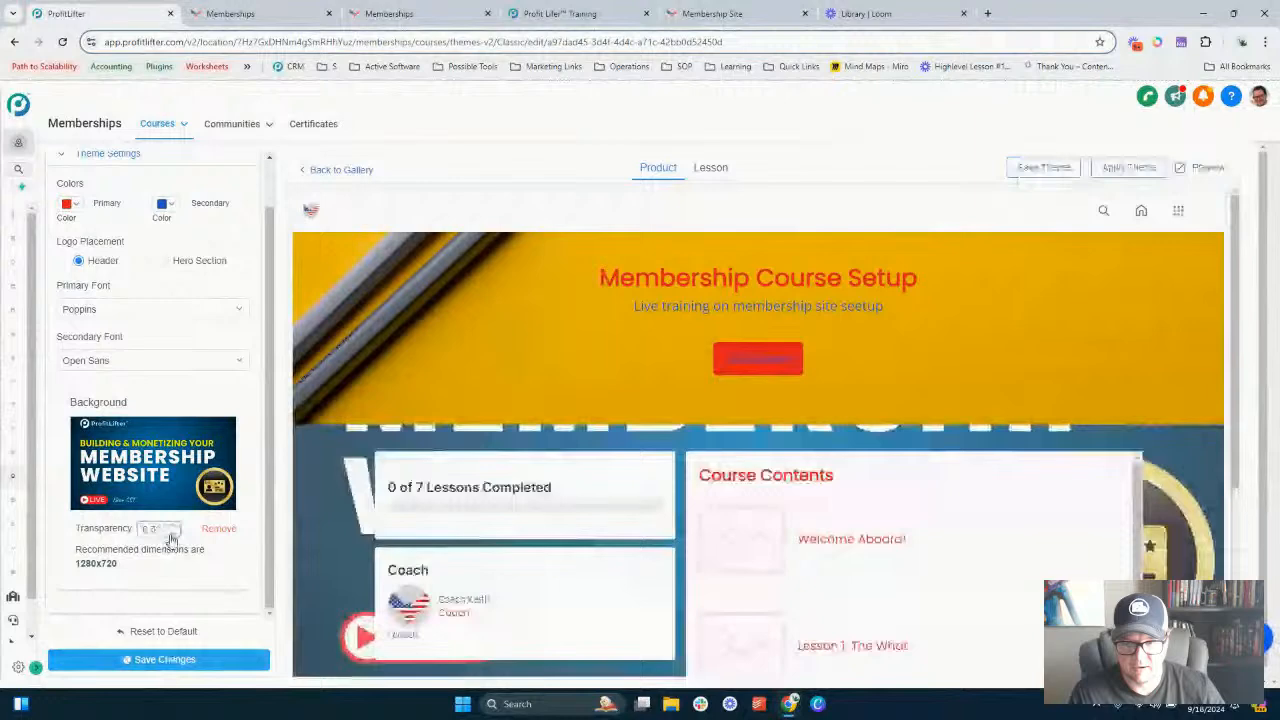
pyautogui.click(169, 668)
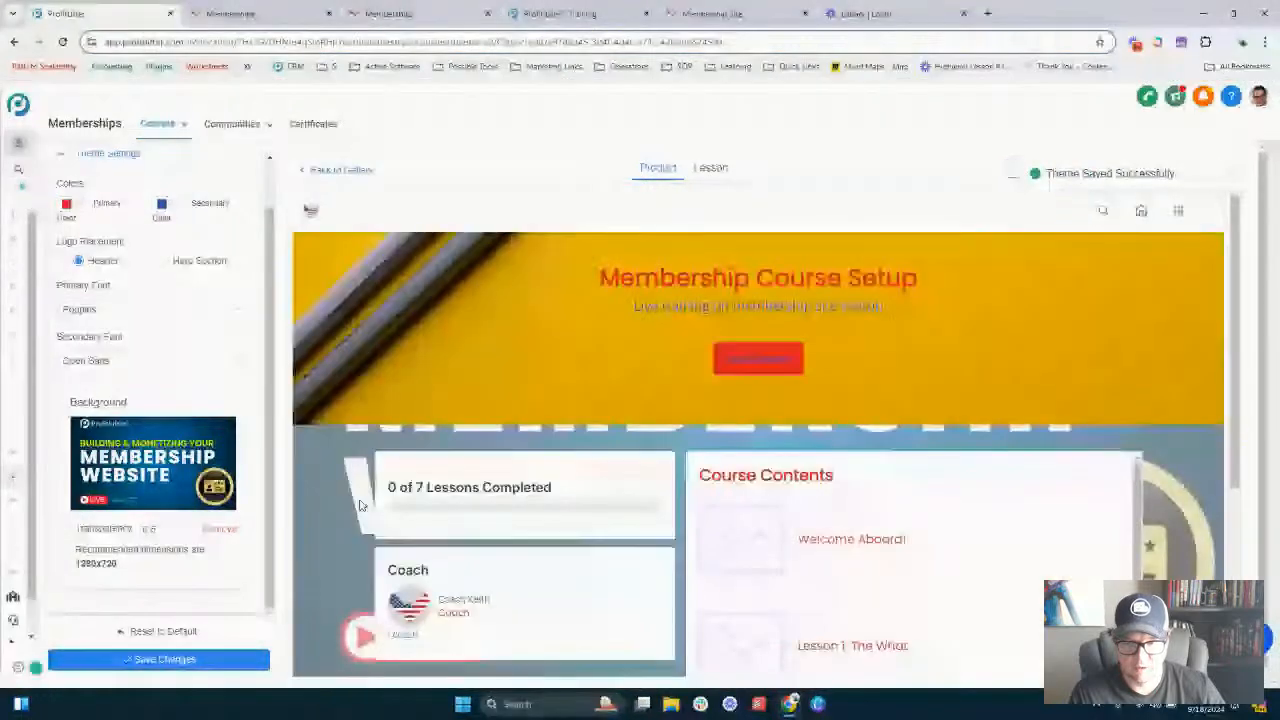
# - Remove the theme background image and save changes
pyautogui.click(221, 533)
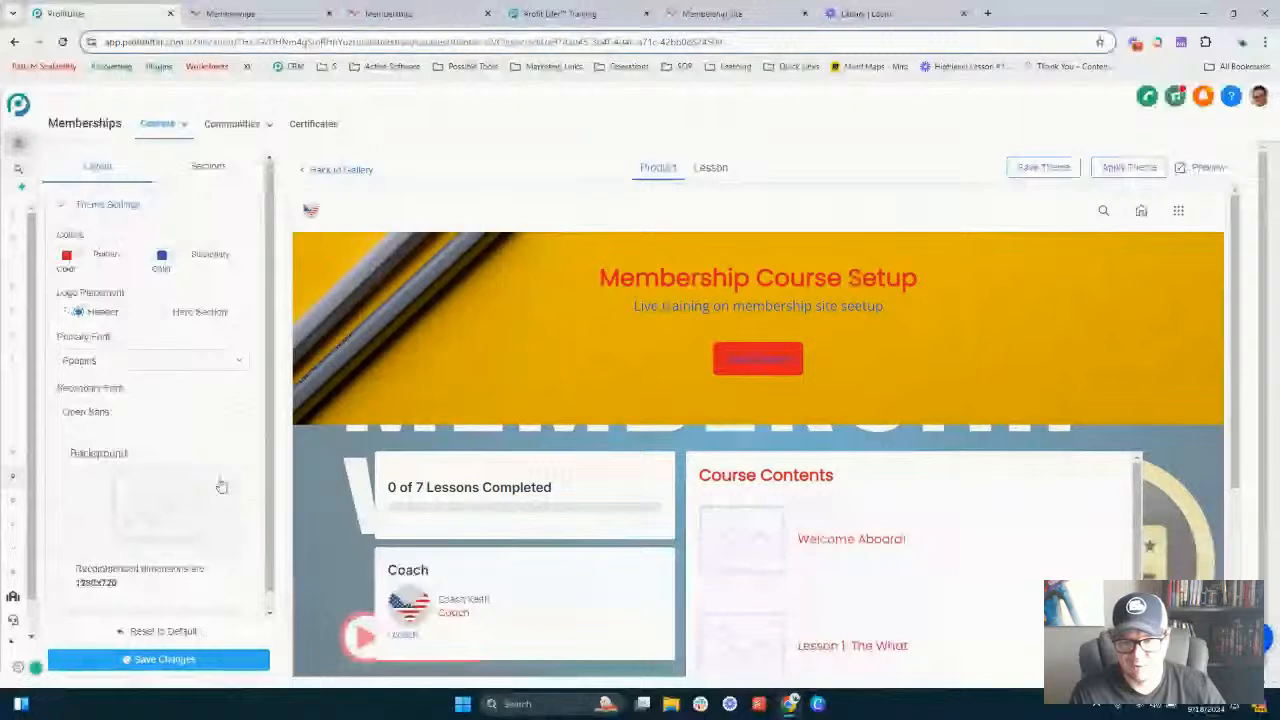
pyautogui.scroll(-2, 170, 370)
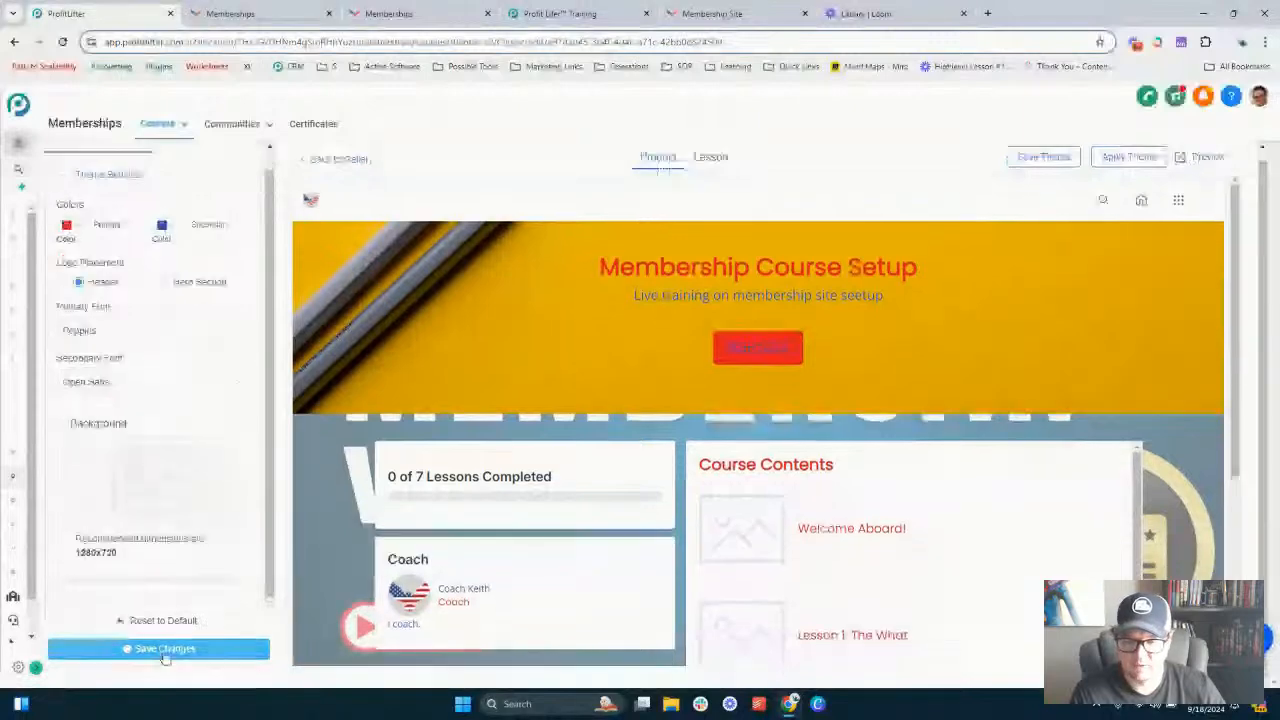
pyautogui.click(165, 650)
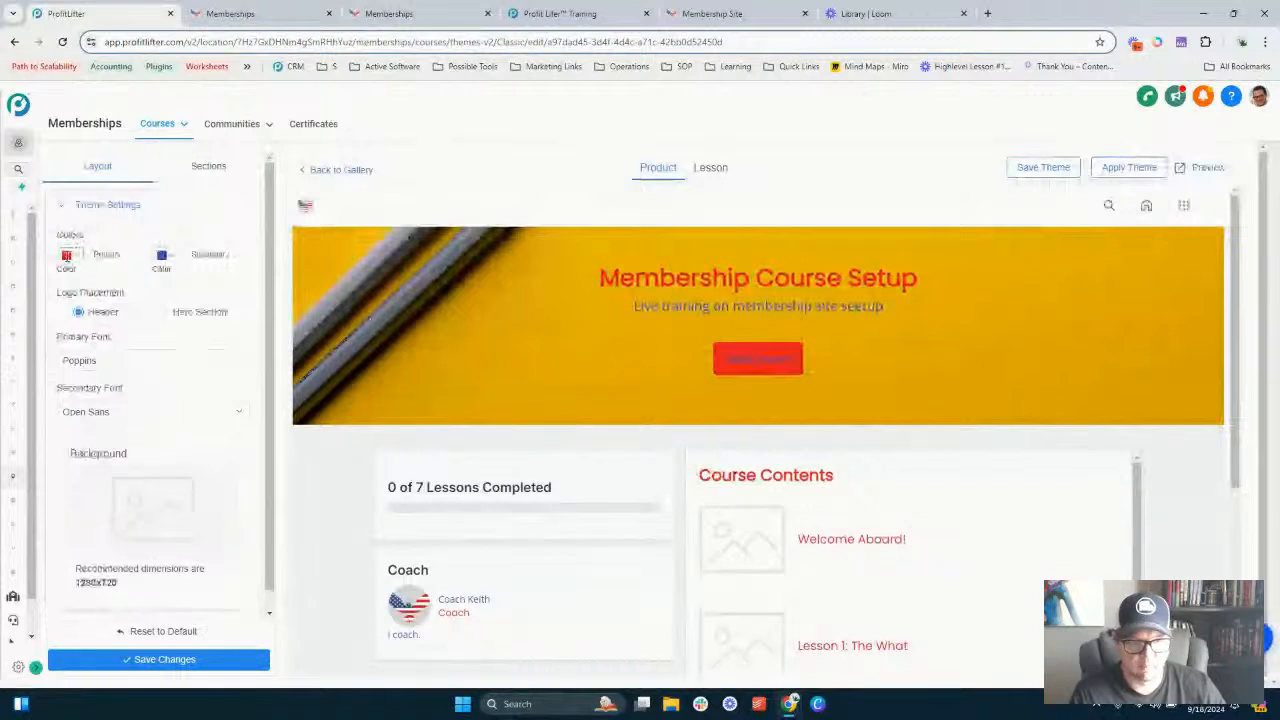
pyautogui.click(66, 256)
pyautogui.moveTo(102, 315); pyautogui.dragTo(50, 270)
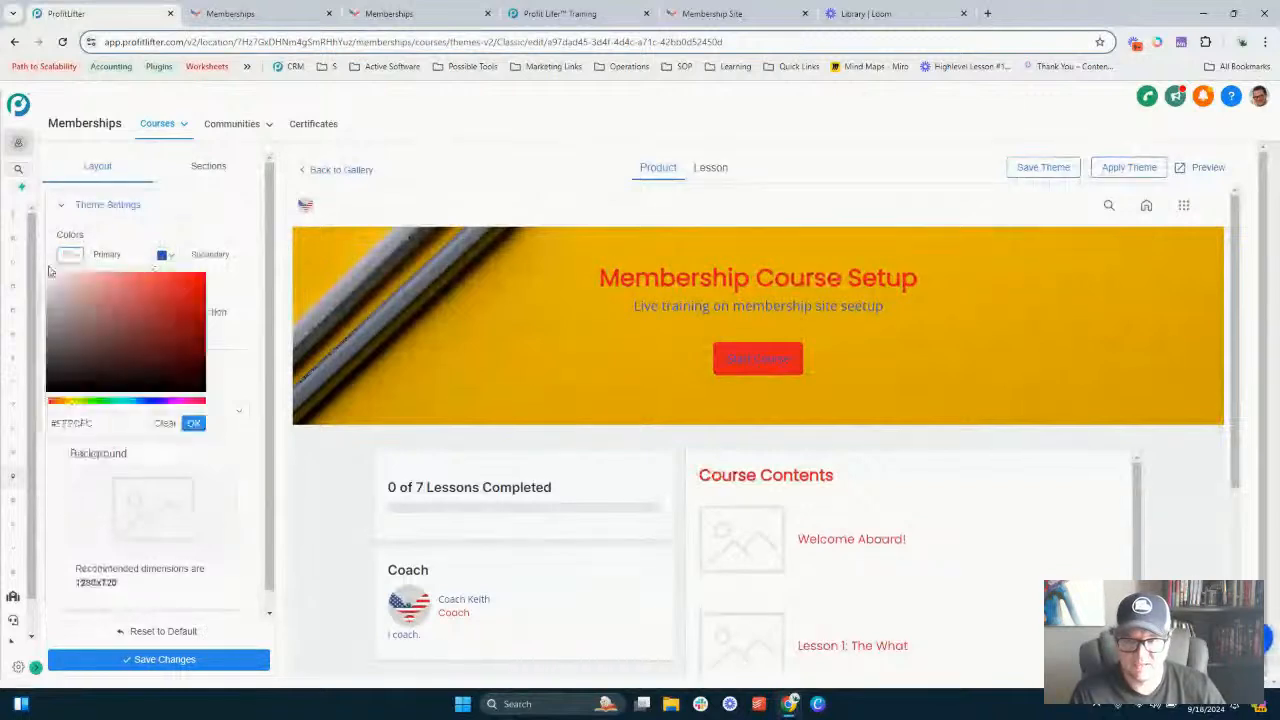
pyautogui.click(160, 252)
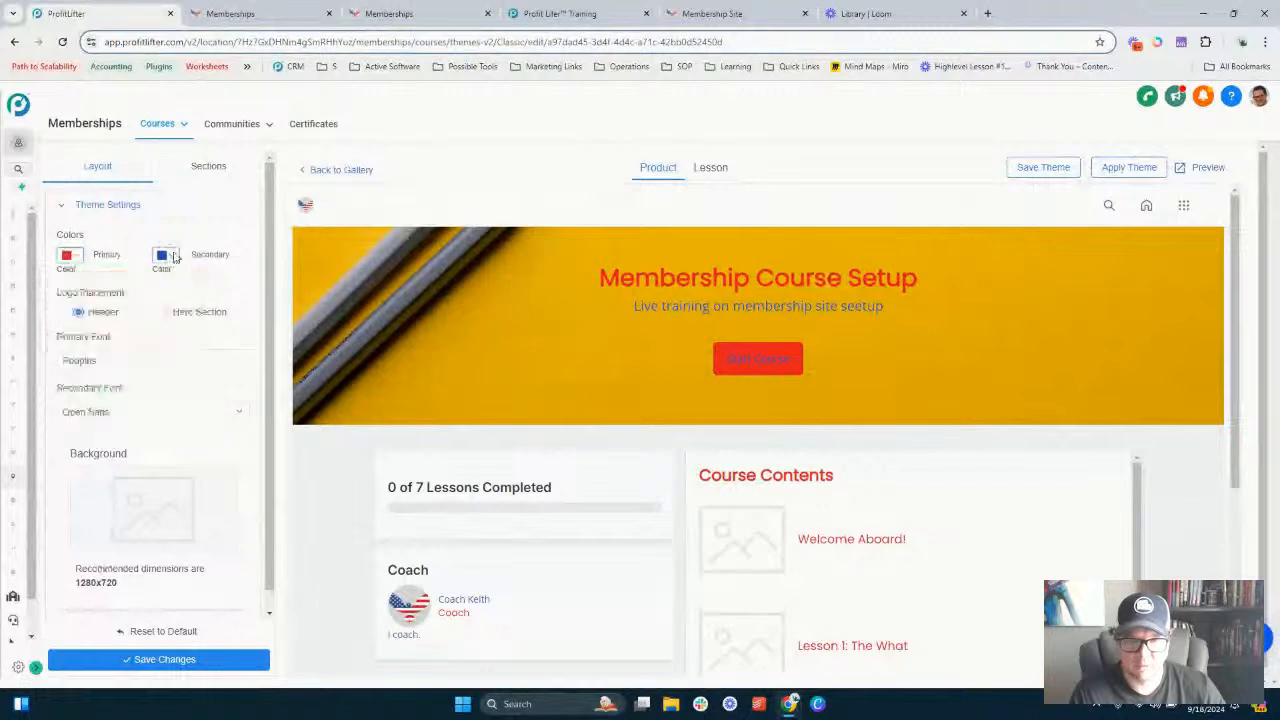
# - Set both the secondary and primary theme colours to black #000000
pyautogui.click(174, 257)
pyautogui.moveTo(116, 350); pyautogui.dragTo(83, 398)
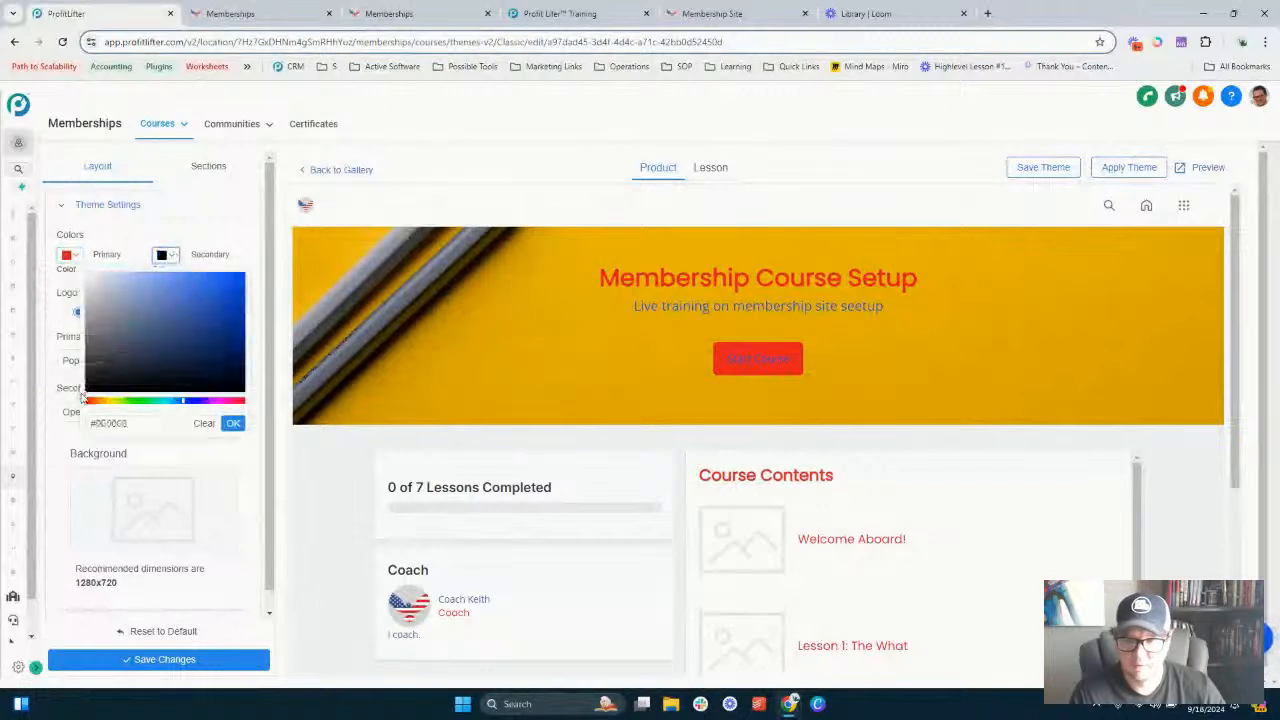
pyautogui.click(231, 424)
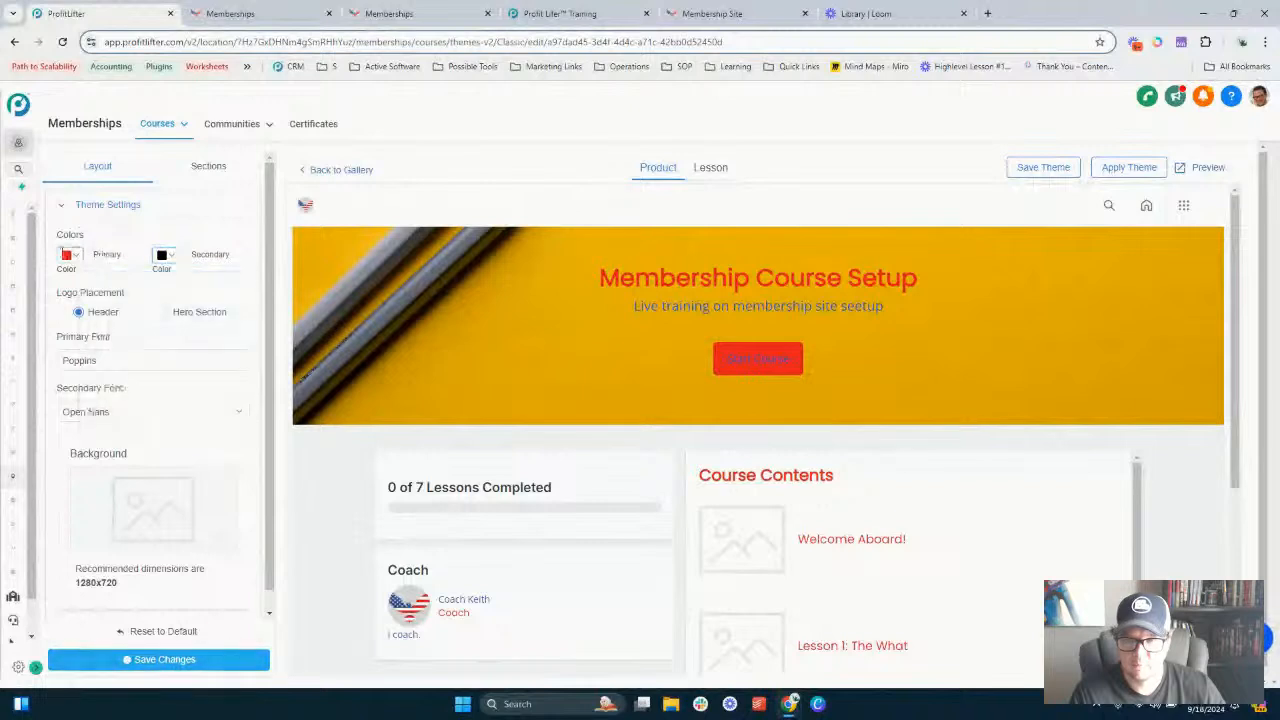
pyautogui.click(64, 255)
pyautogui.moveTo(89, 349); pyautogui.dragTo(51, 400)
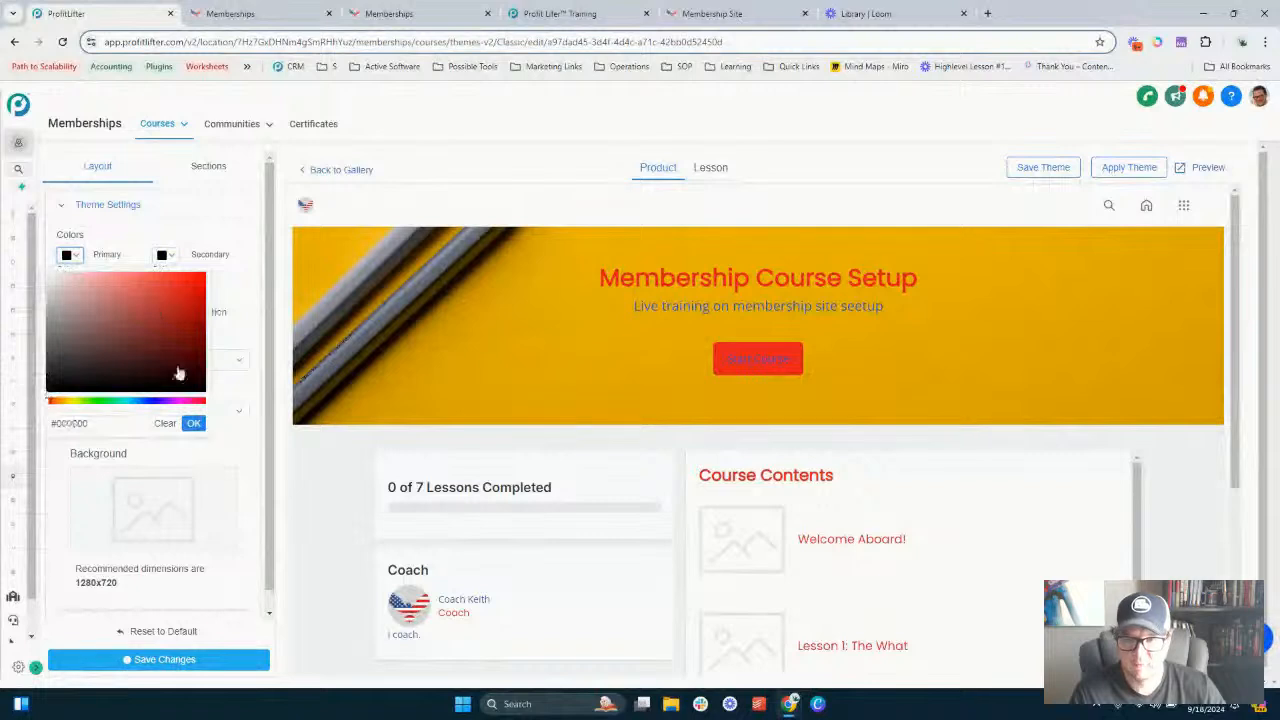
pyautogui.click(194, 425)
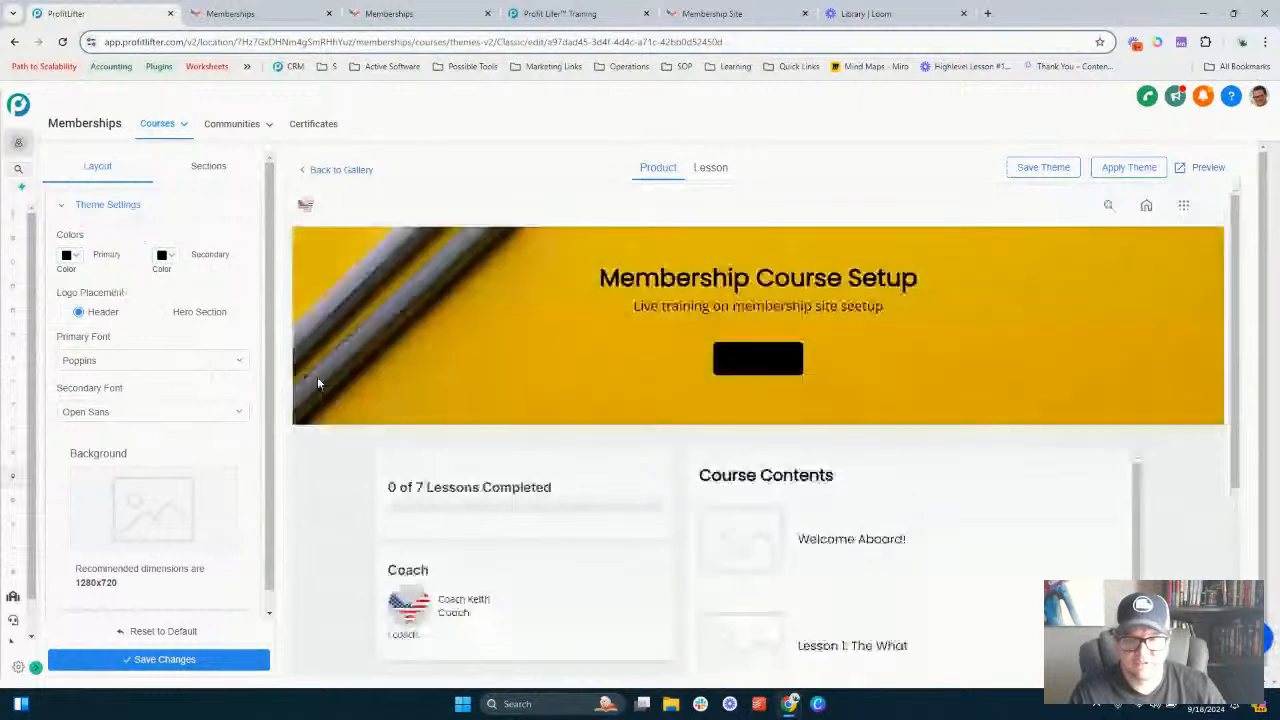
# - Set the Header section's background colour to red in the section settings and save changes
pyautogui.click(210, 170)
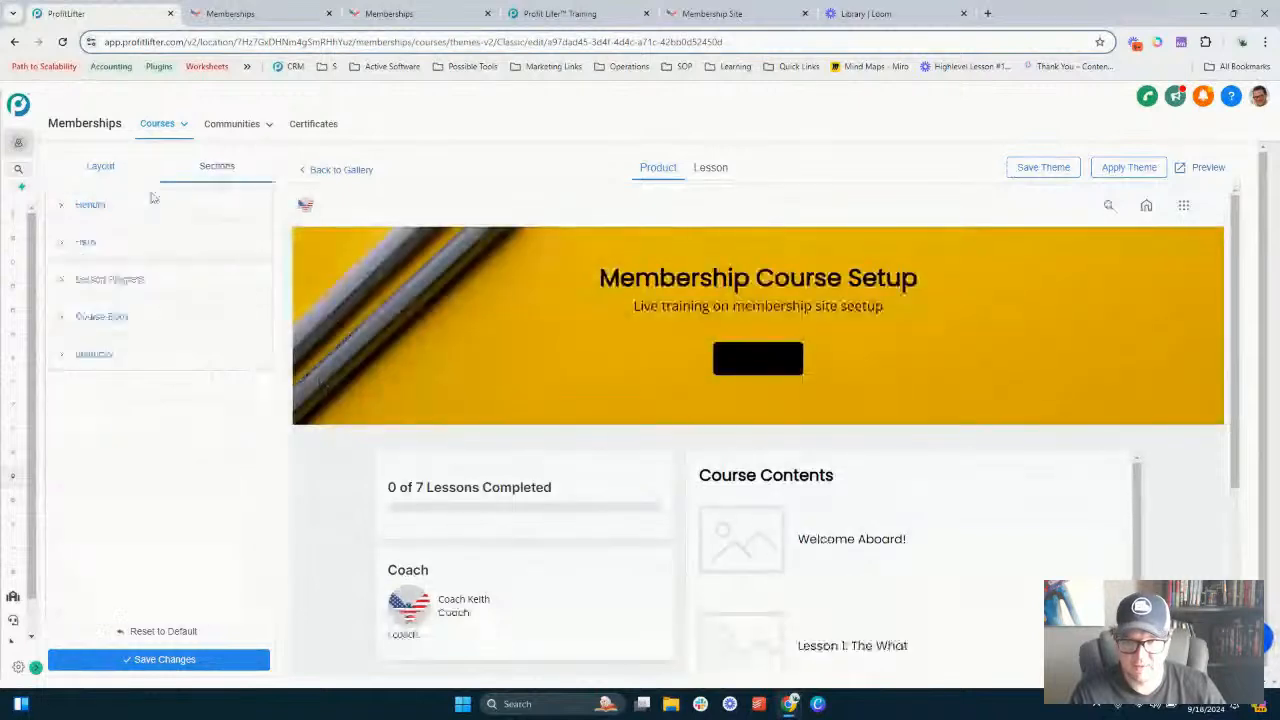
pyautogui.click(89, 205)
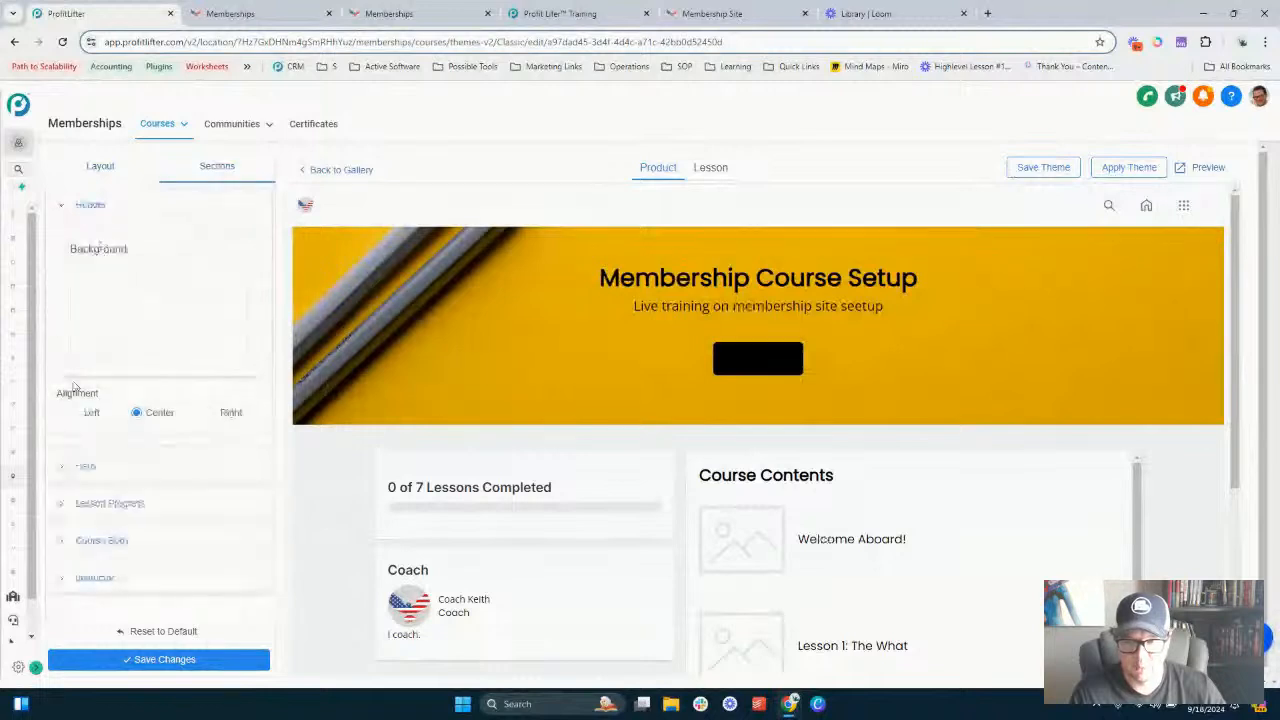
pyautogui.click(177, 315)
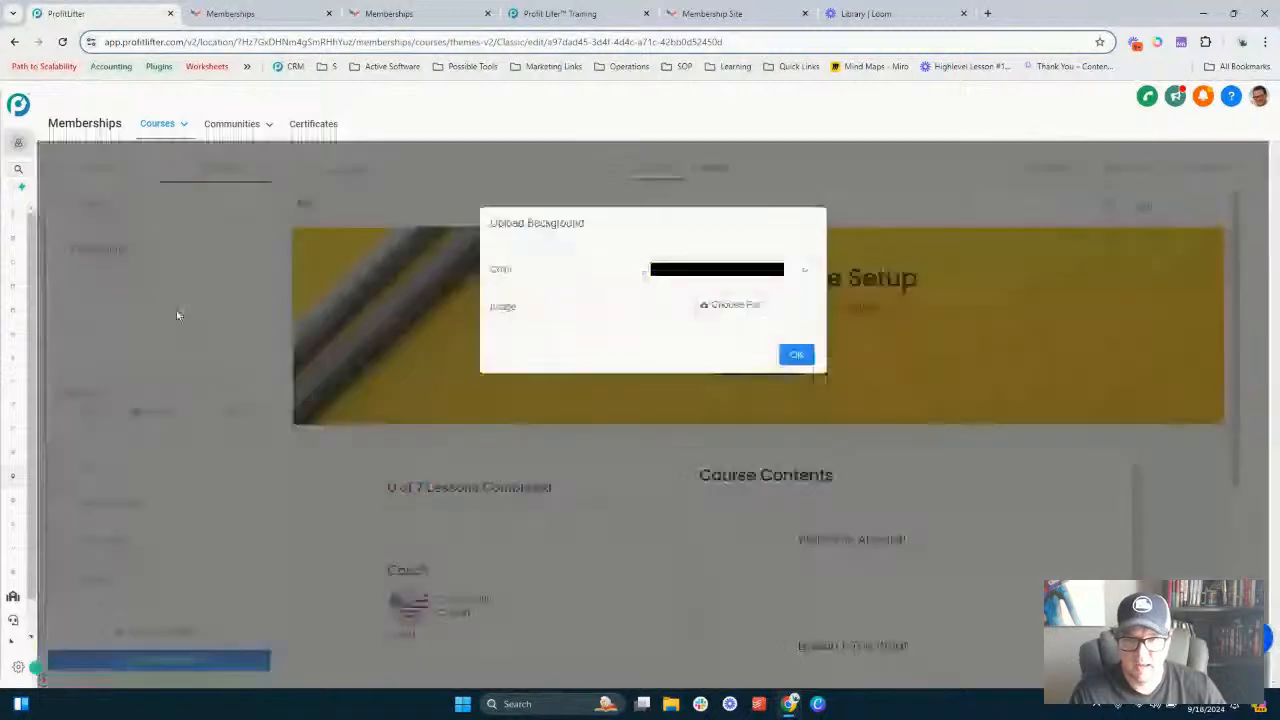
pyautogui.click(751, 268)
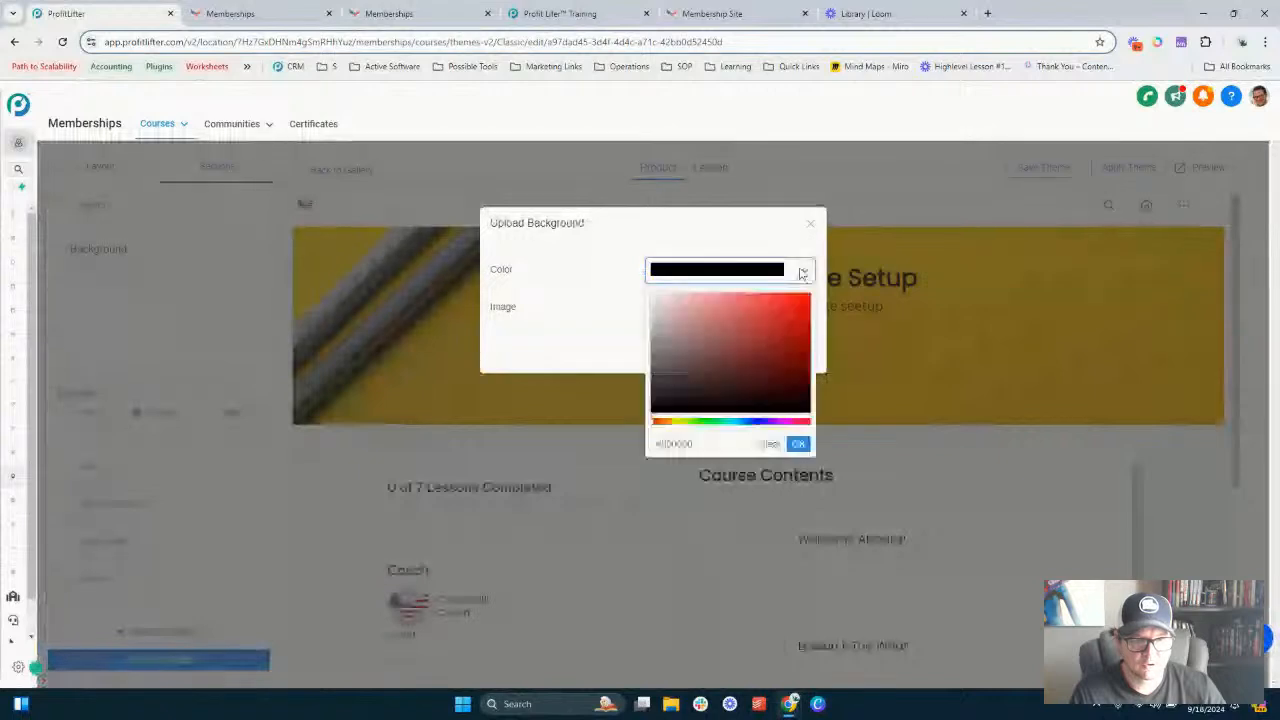
pyautogui.click(740, 366)
pyautogui.click(800, 314)
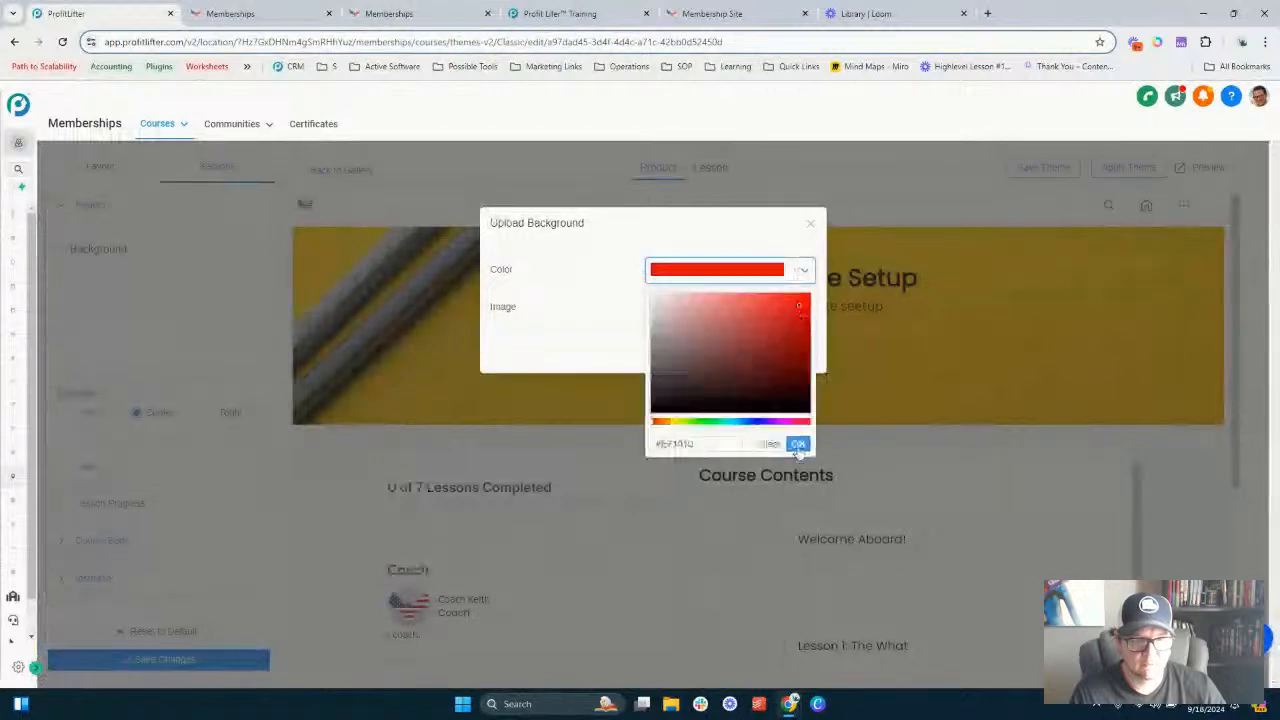
pyautogui.click(798, 443)
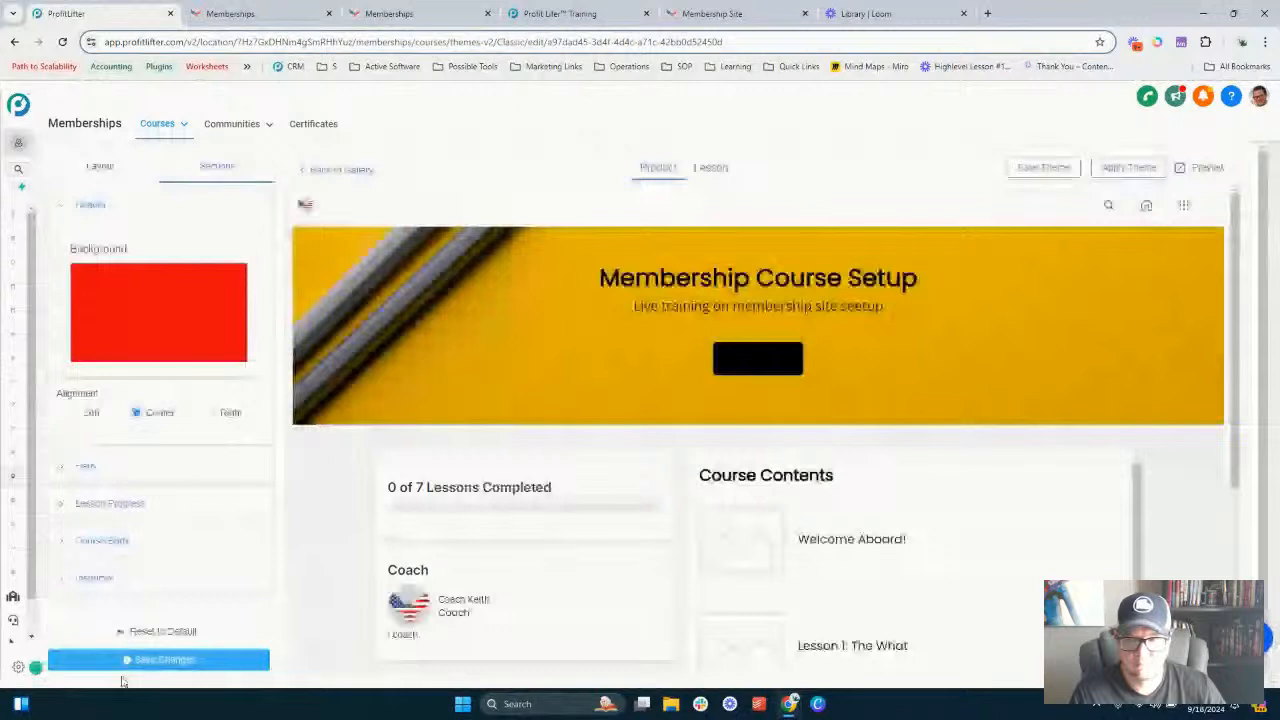
pyautogui.click(165, 661)
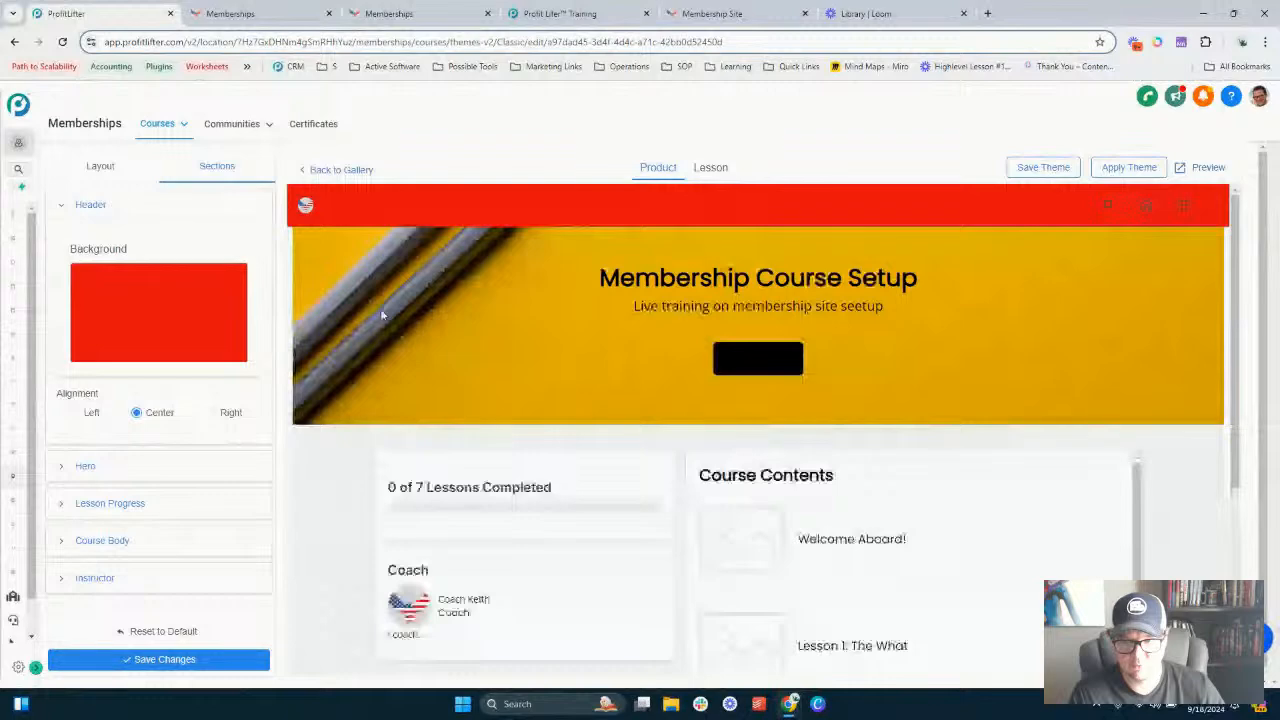
# - Clear the Header section's background colour and save changes
pyautogui.click(156, 323)
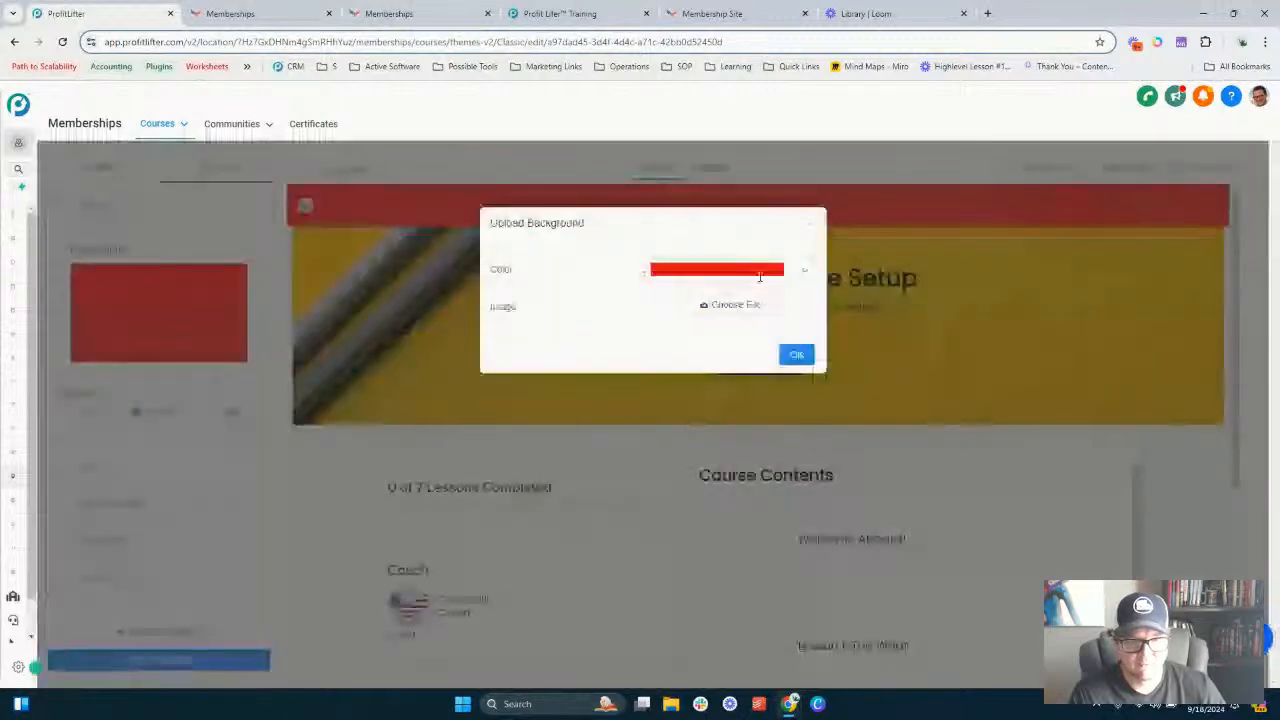
pyautogui.click(808, 271)
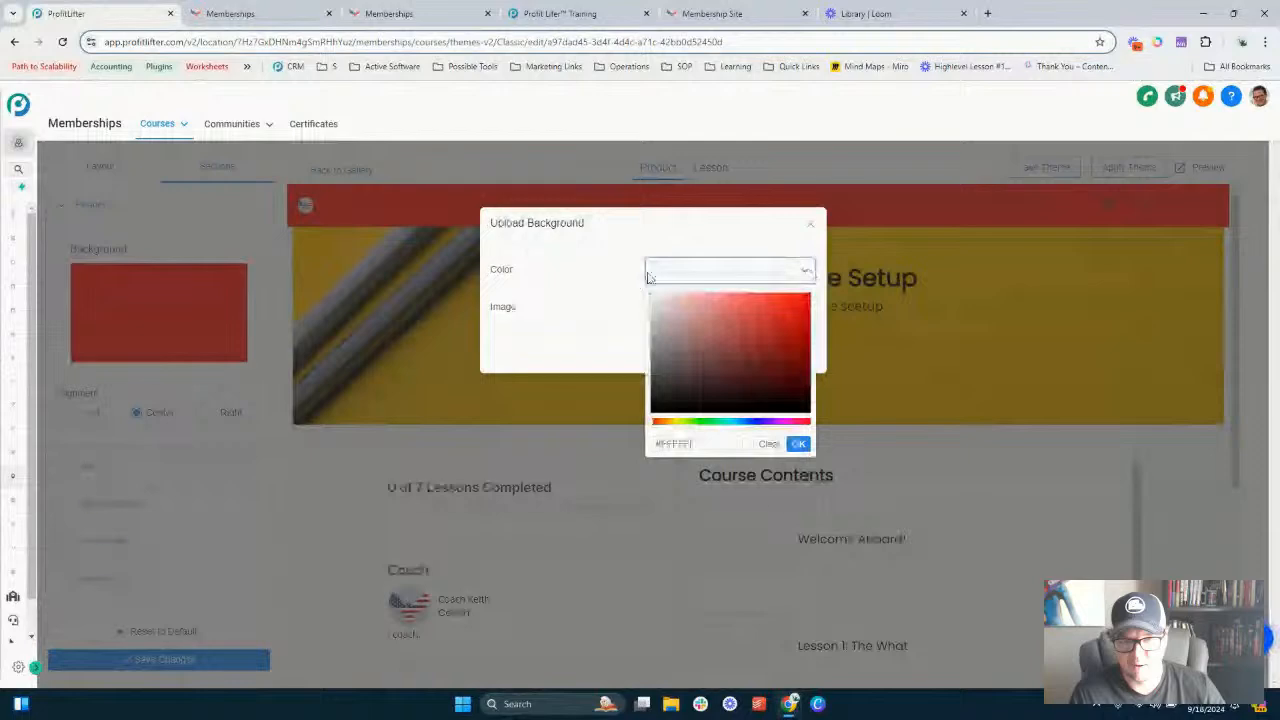
pyautogui.click(797, 443)
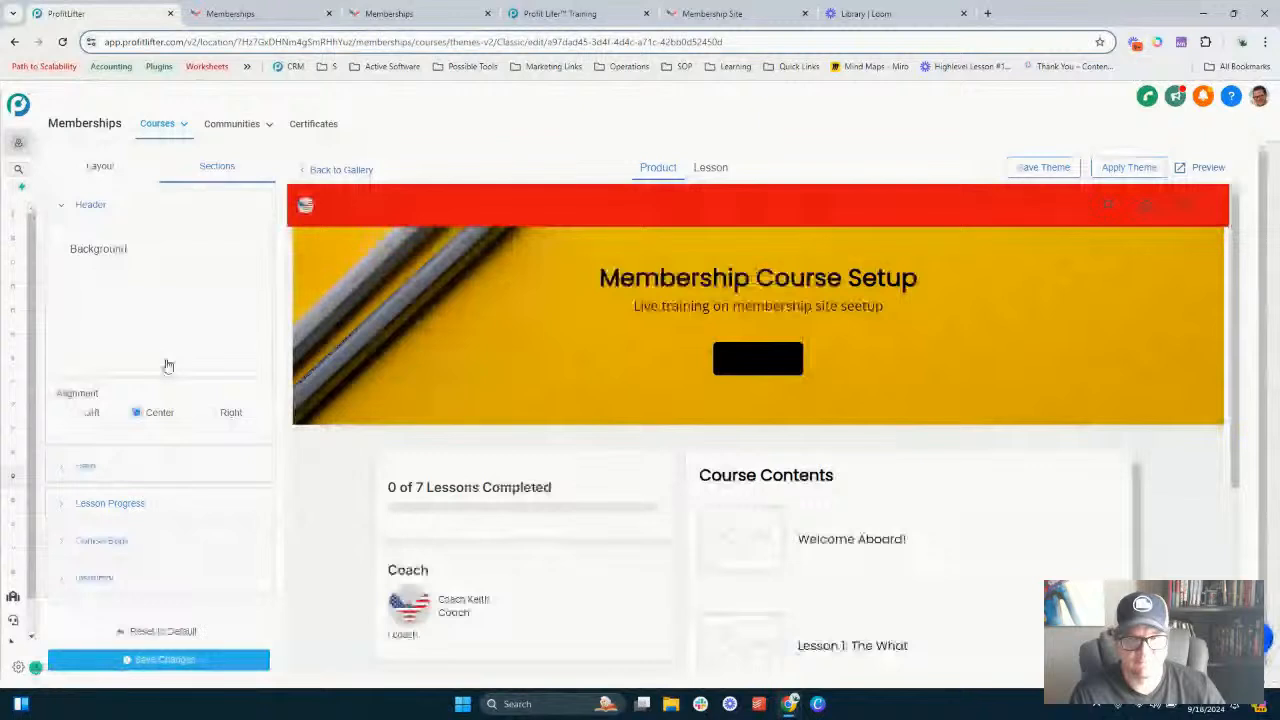
pyautogui.click(168, 658)
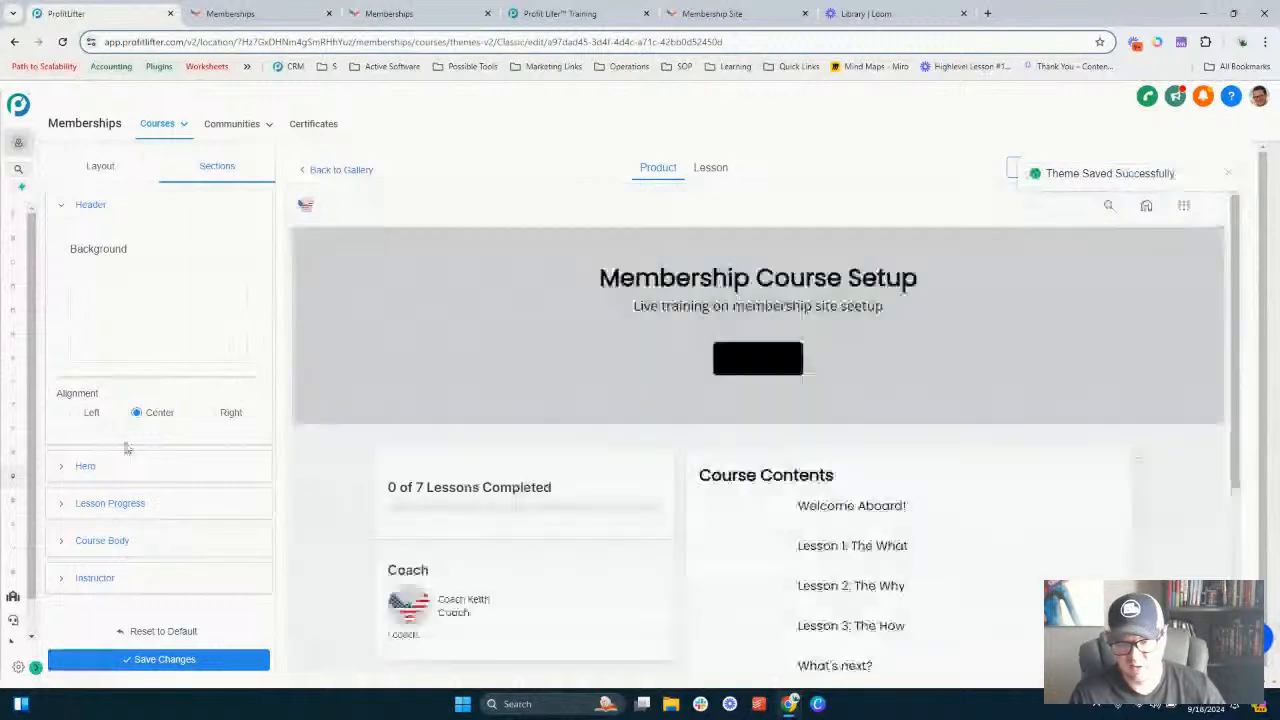
# - Expand the Hero section settings and examine its background options
pyautogui.click(84, 467)
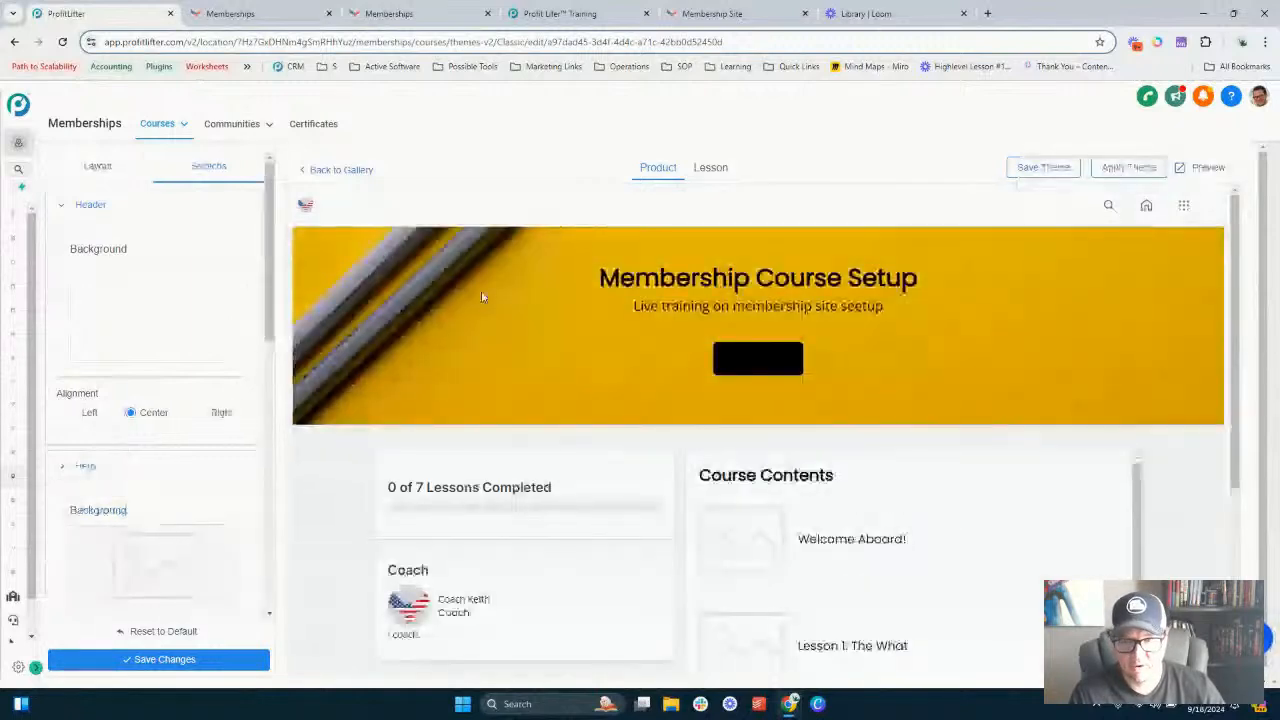
pyautogui.scroll(-2, 490, 300)
pyautogui.scroll(2, 430, 318)
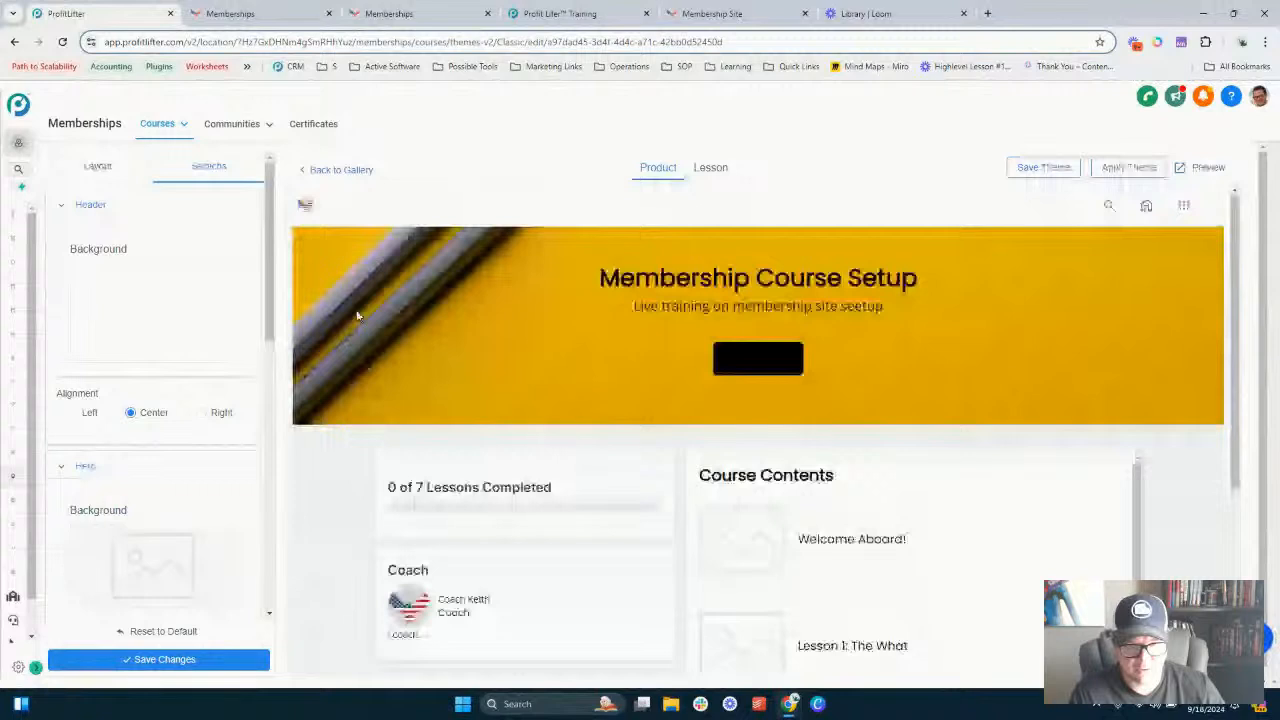
pyautogui.scroll(-3, 150, 366)
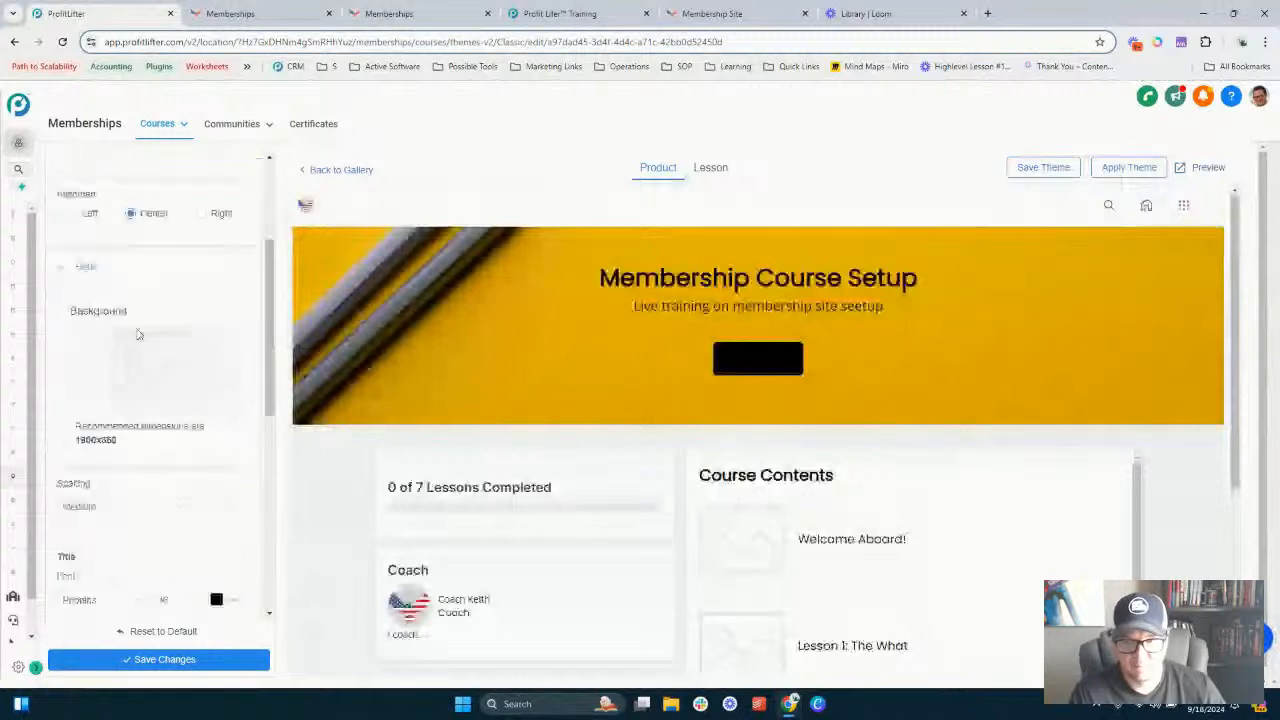
# - Upload an image as the Hero section background and save changes
pyautogui.click(92, 403)
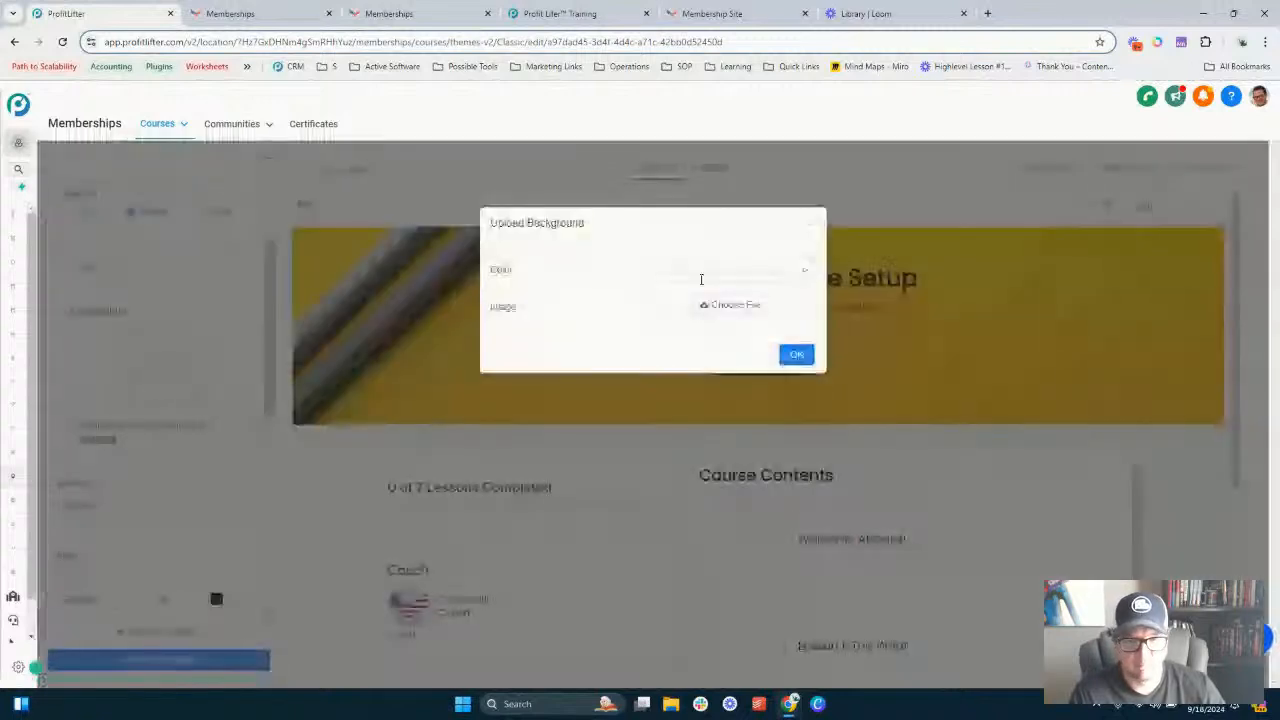
pyautogui.click(754, 308)
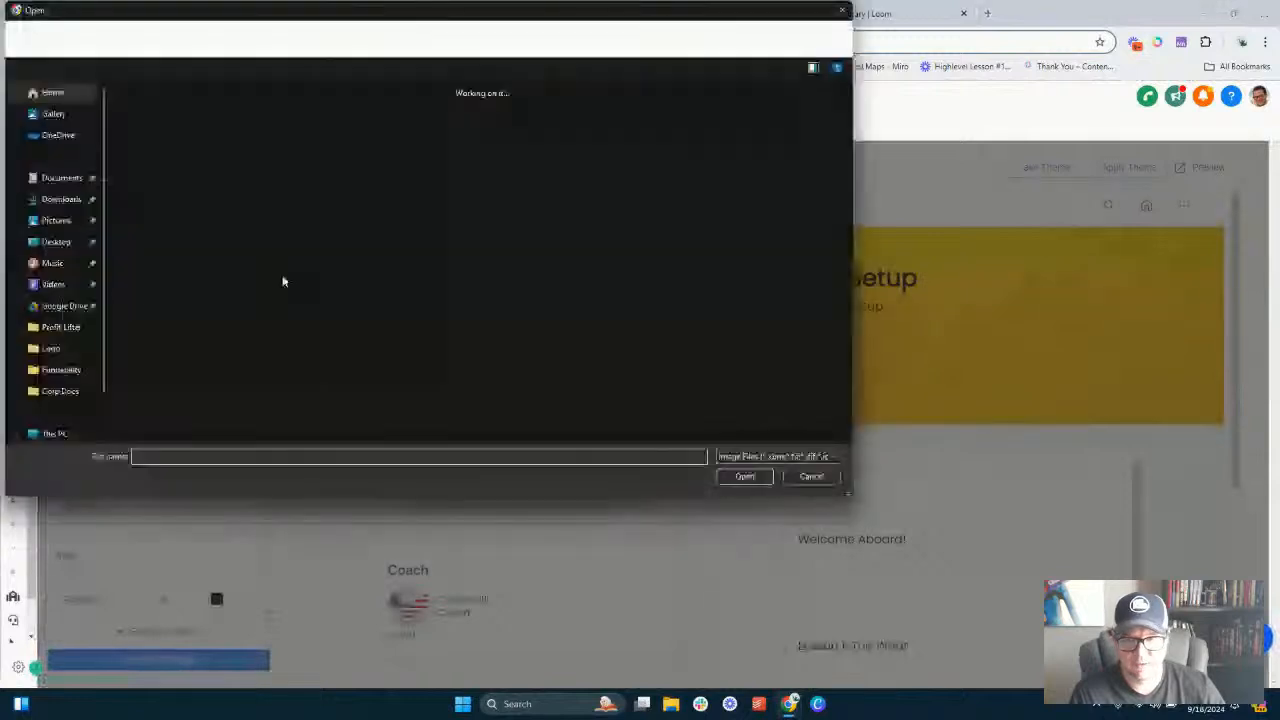
pyautogui.doubleClick(200, 170)
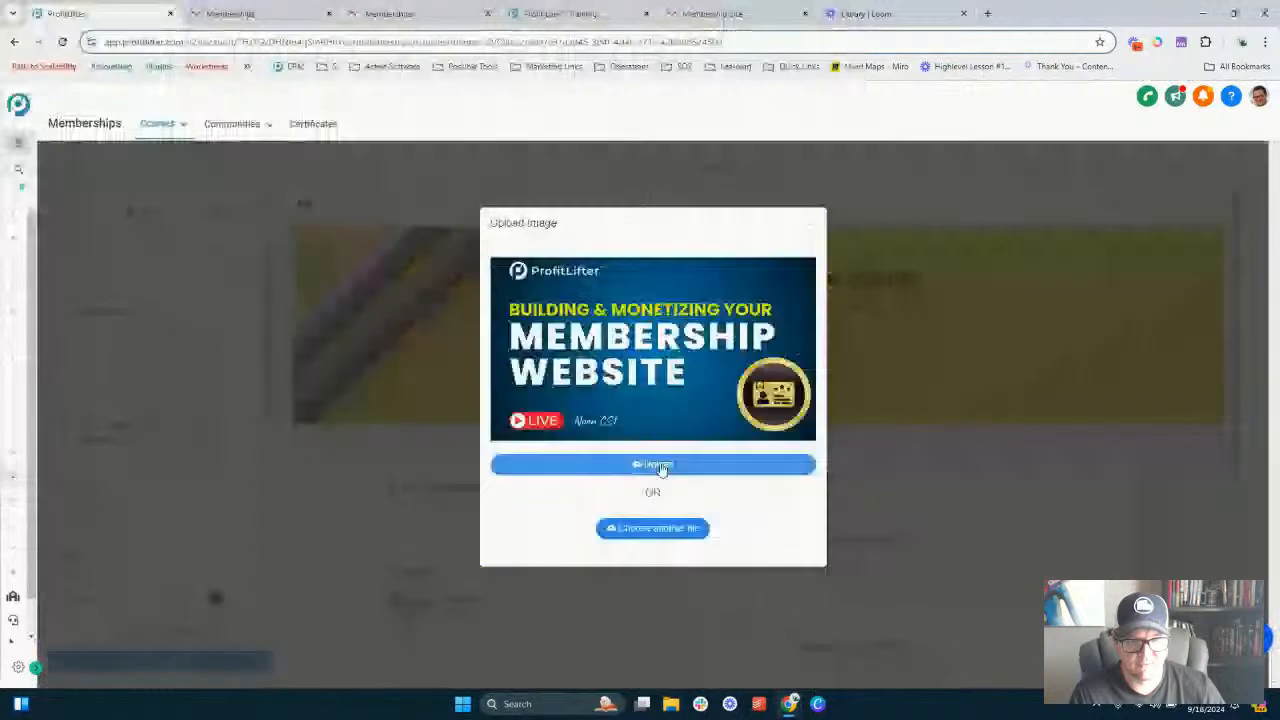
pyautogui.click(660, 466)
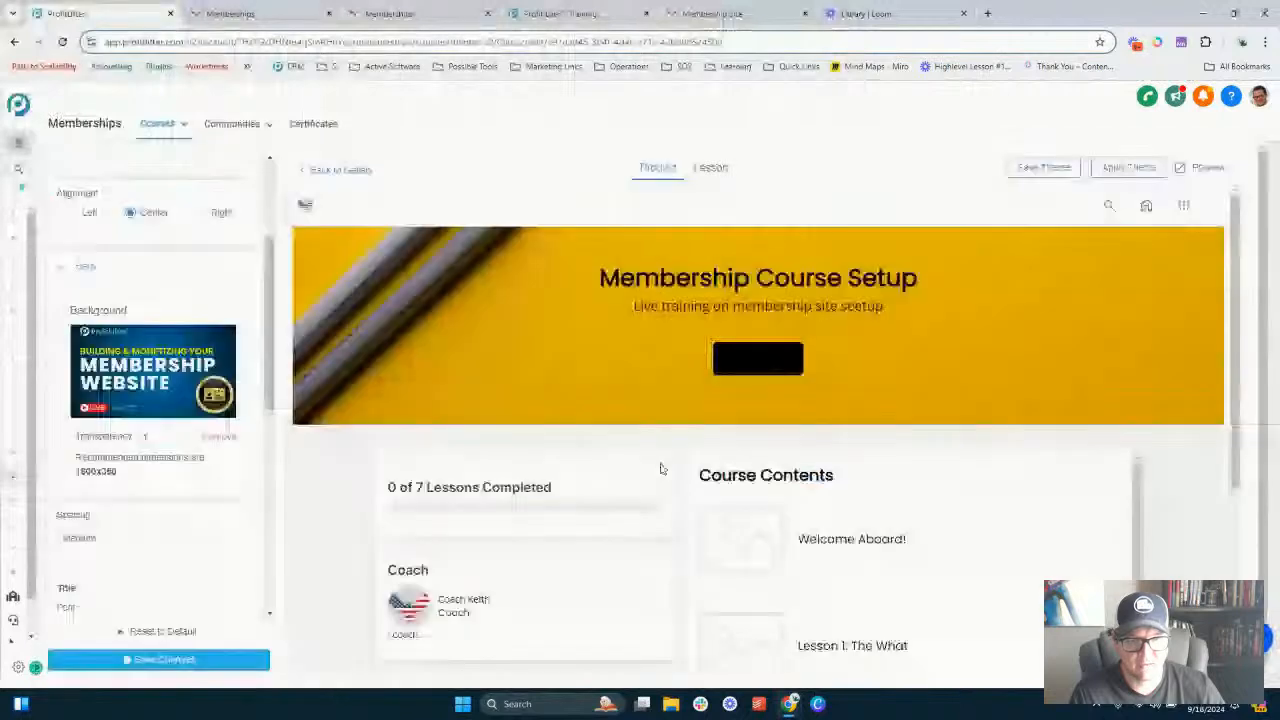
pyautogui.click(197, 663)
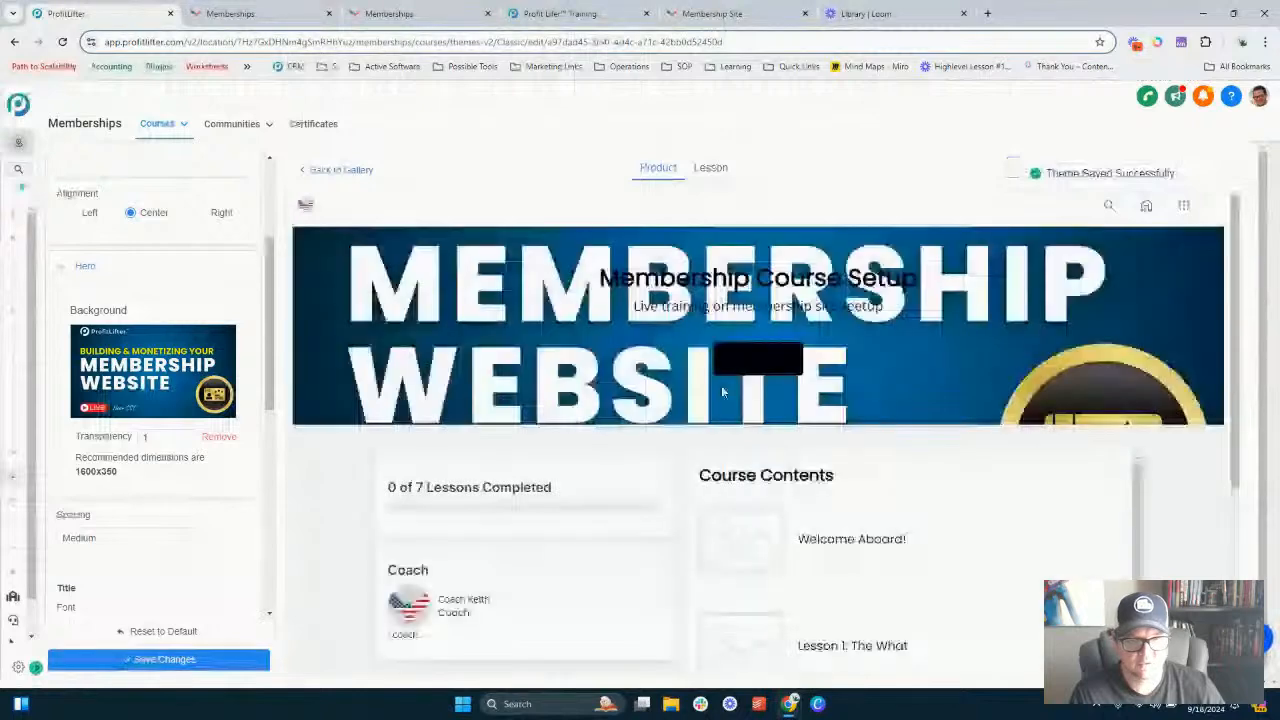
# - Set the Hero background transparency to 0.25 and save changes
pyautogui.click(174, 441)
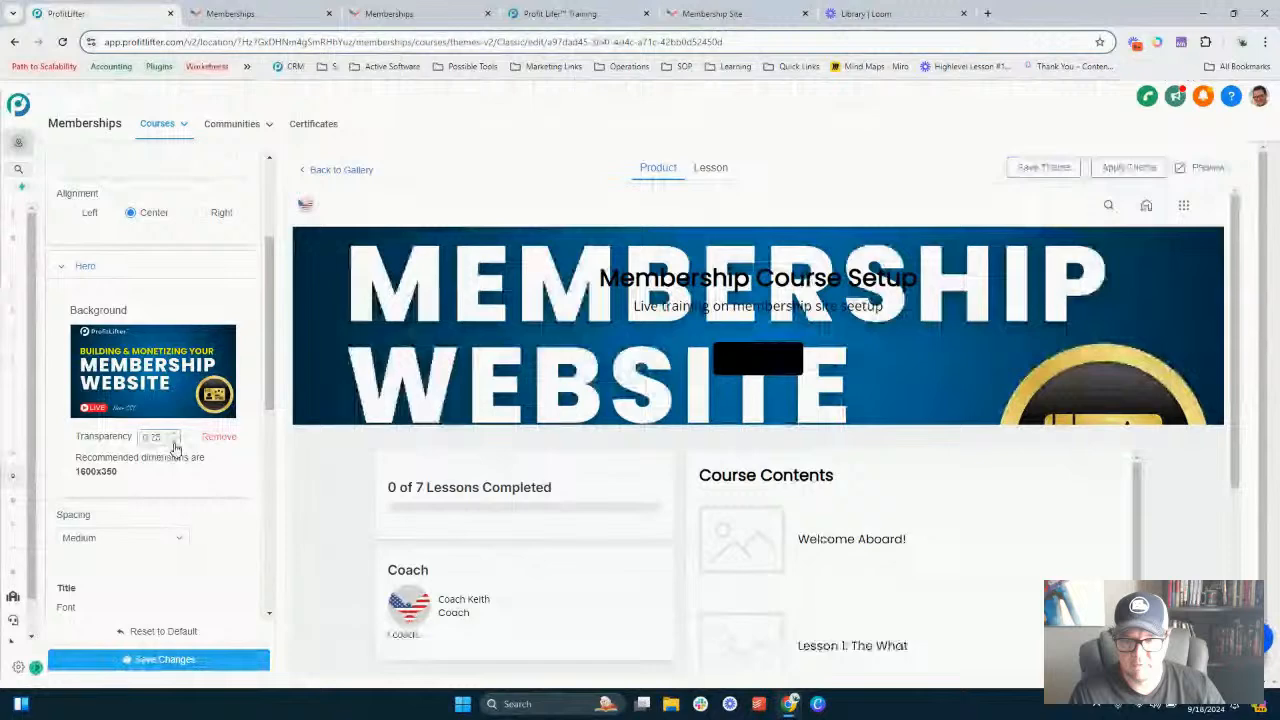
pyautogui.click(180, 665)
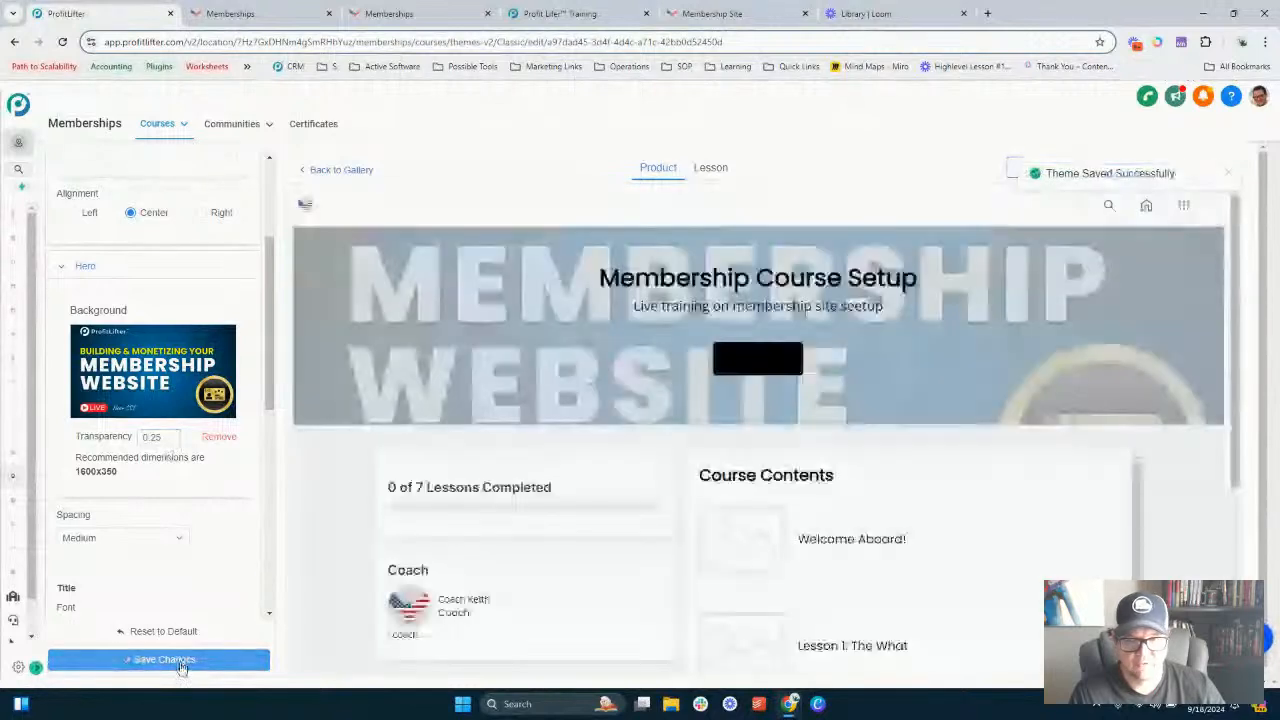
# - Remove the Hero section's background image
pyautogui.click(212, 438)
pyautogui.scroll(-1, 154, 408)
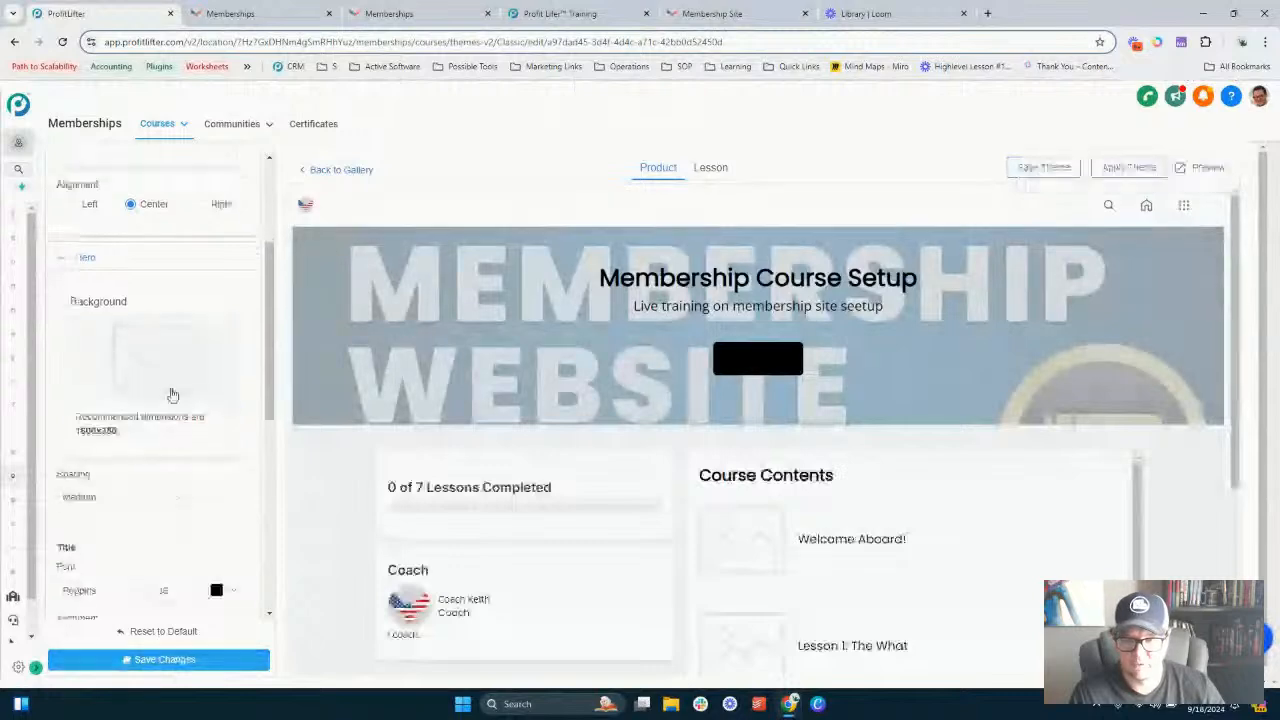
pyautogui.scroll(-2, 172, 395)
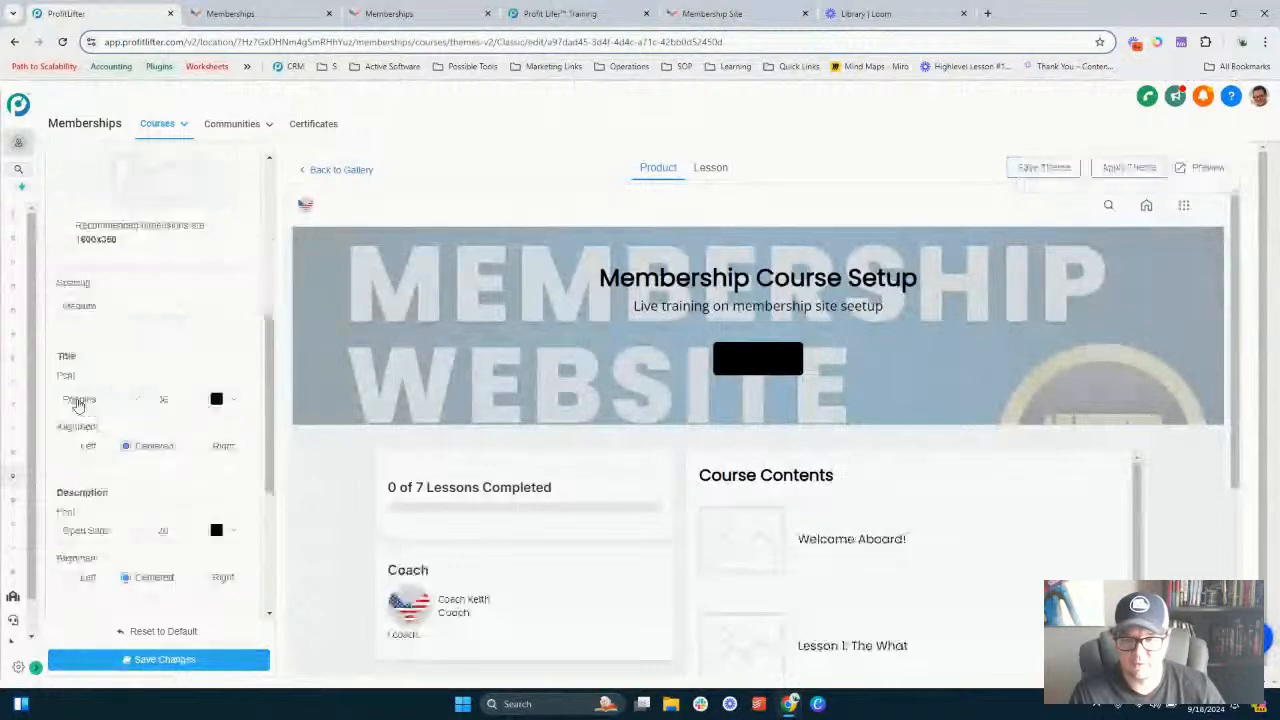
# - Set the Hero title font size to 40
pyautogui.click(242, 400)
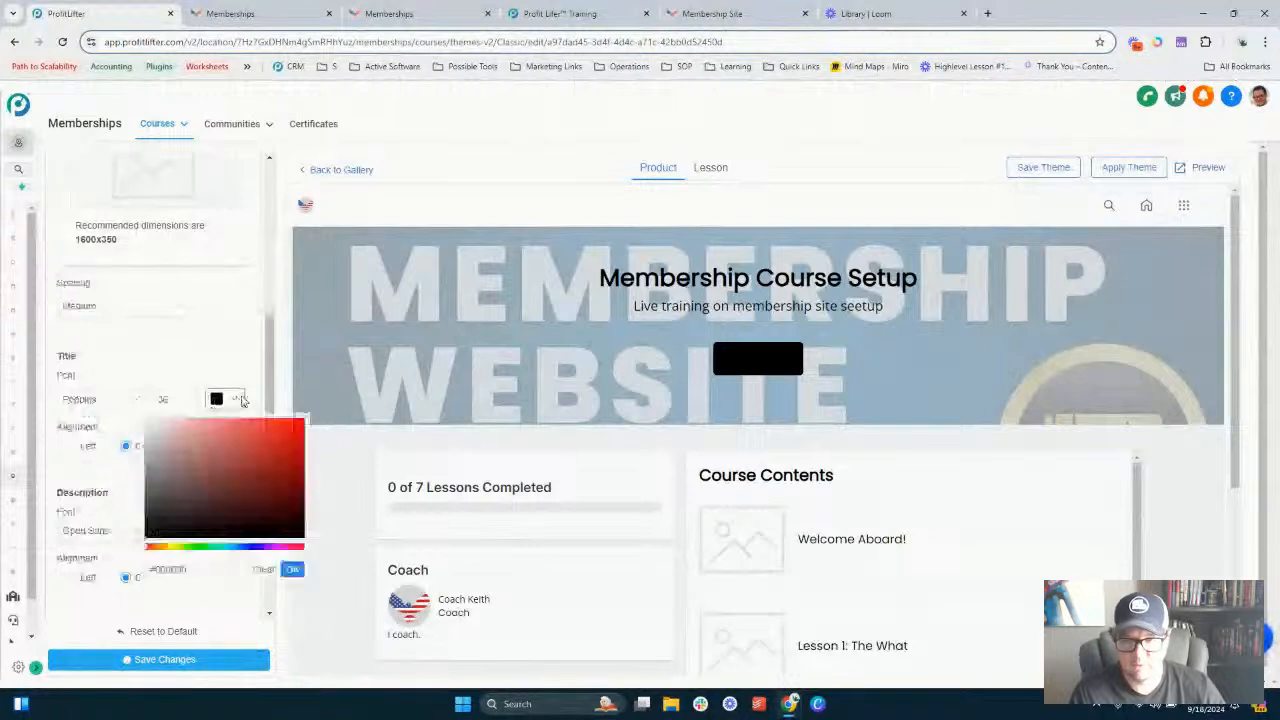
pyautogui.click(174, 399)
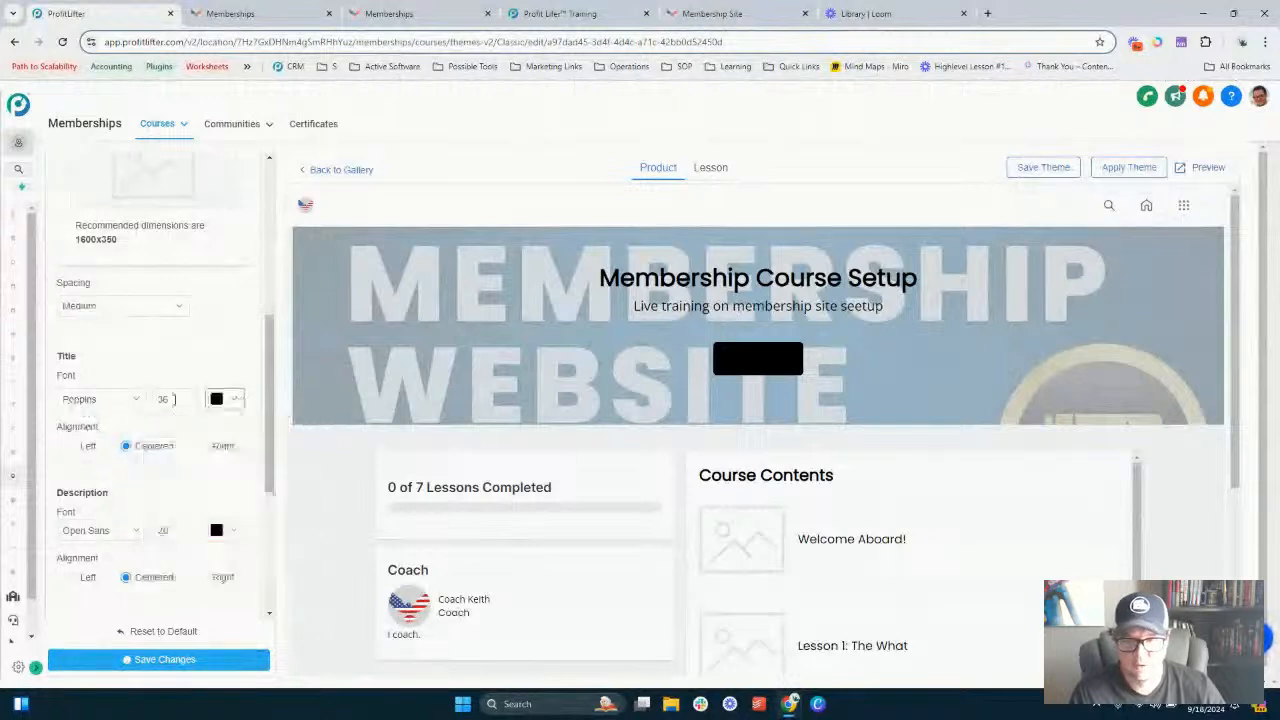
pyautogui.doubleClick(171, 398)
pyautogui.write('40')
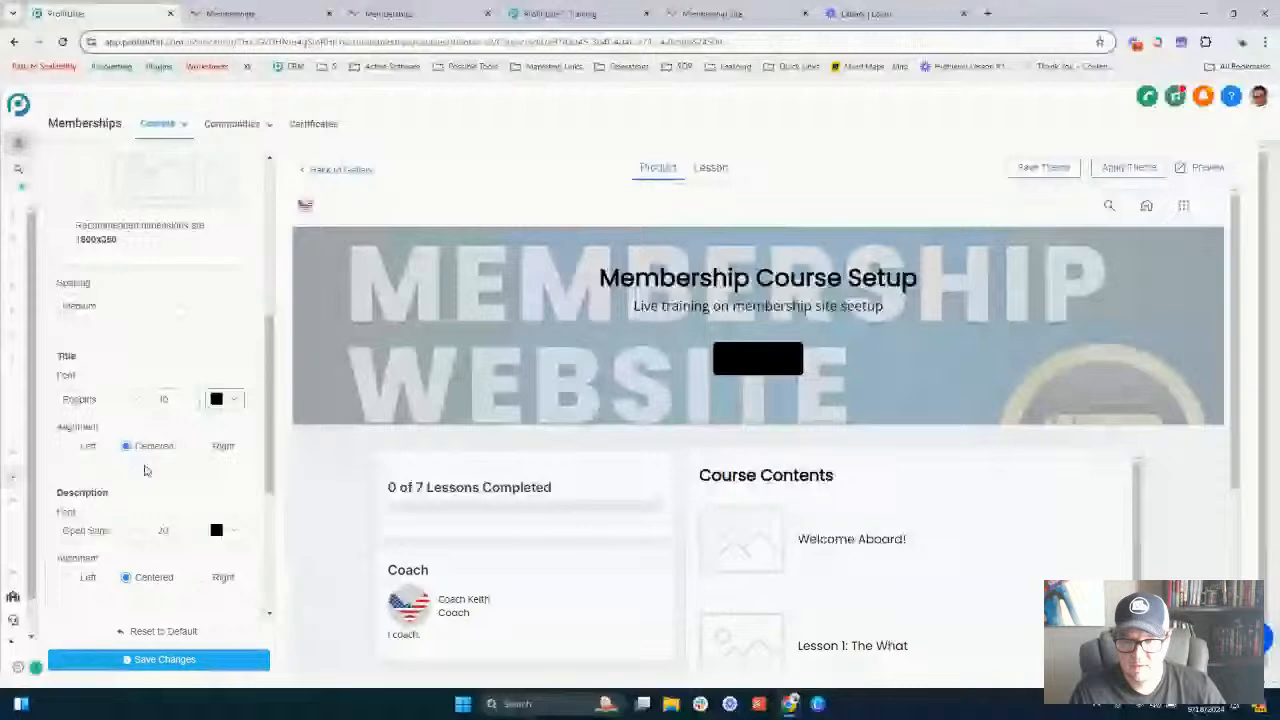
# - Set the Hero button background colour to green and save changes
pyautogui.scroll(-3, 145, 470)
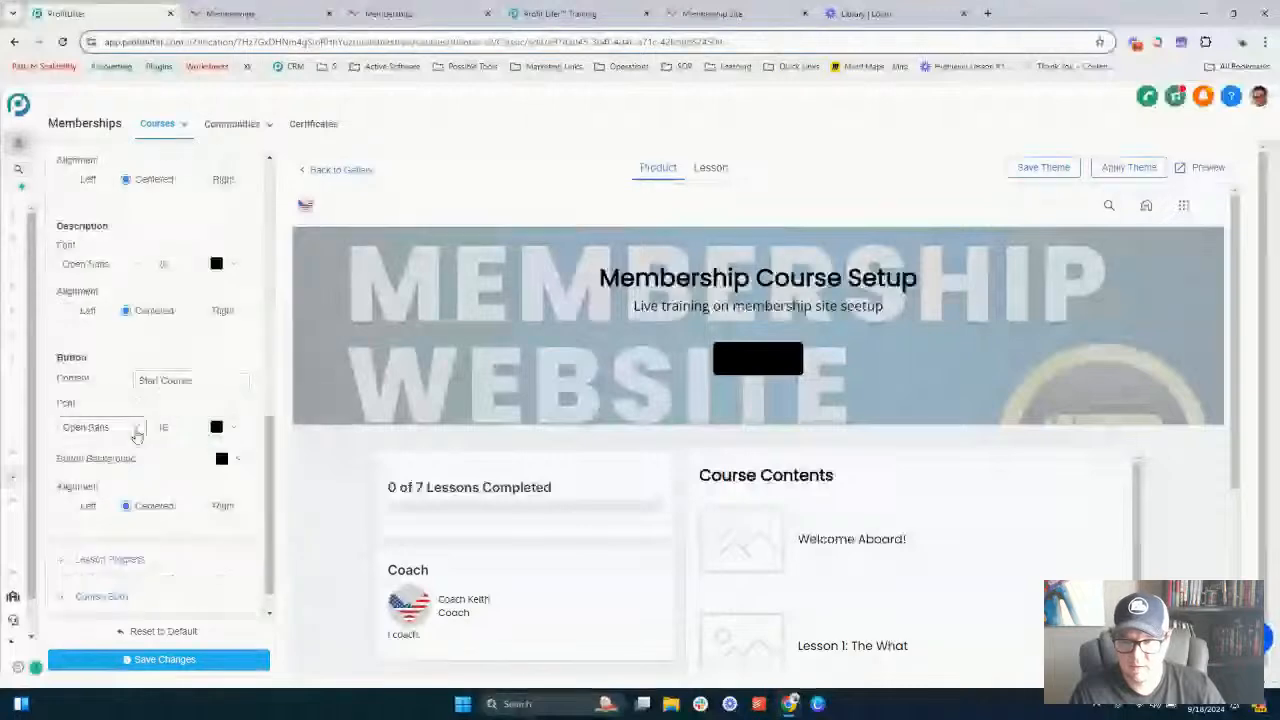
pyautogui.click(221, 458)
pyautogui.click(205, 606)
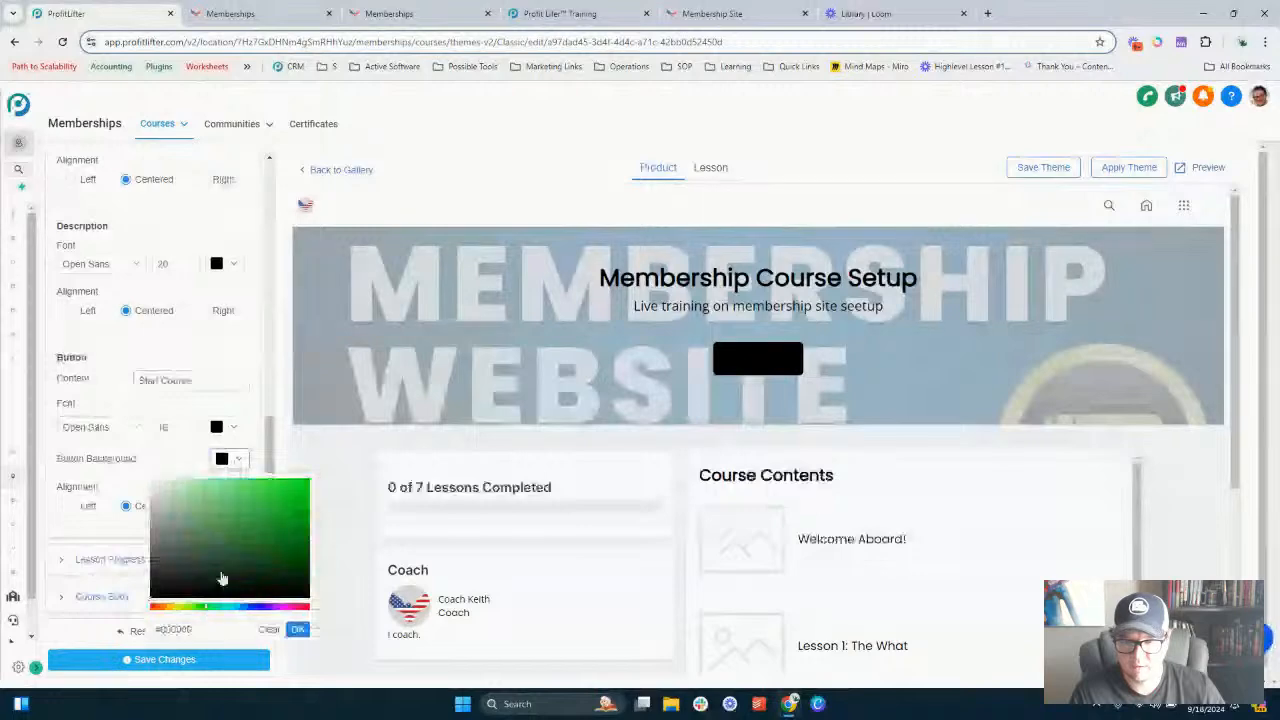
pyautogui.click(222, 579)
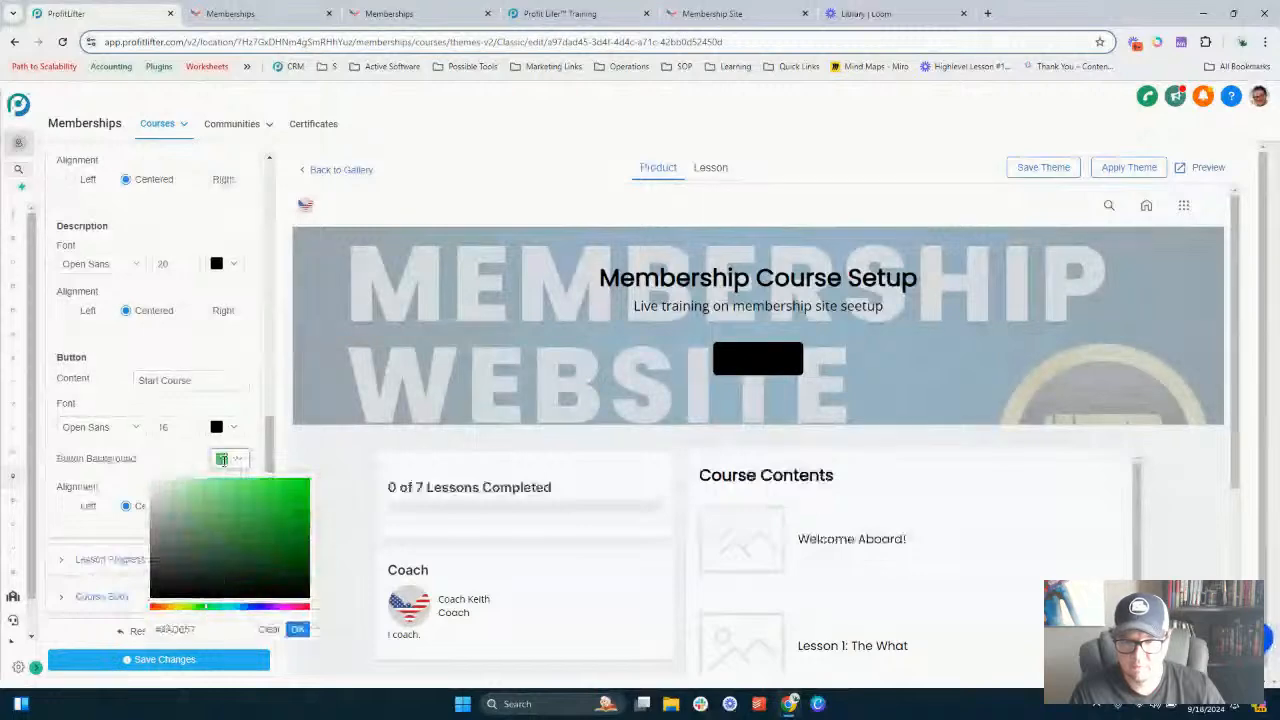
pyautogui.click(297, 629)
pyautogui.click(168, 664)
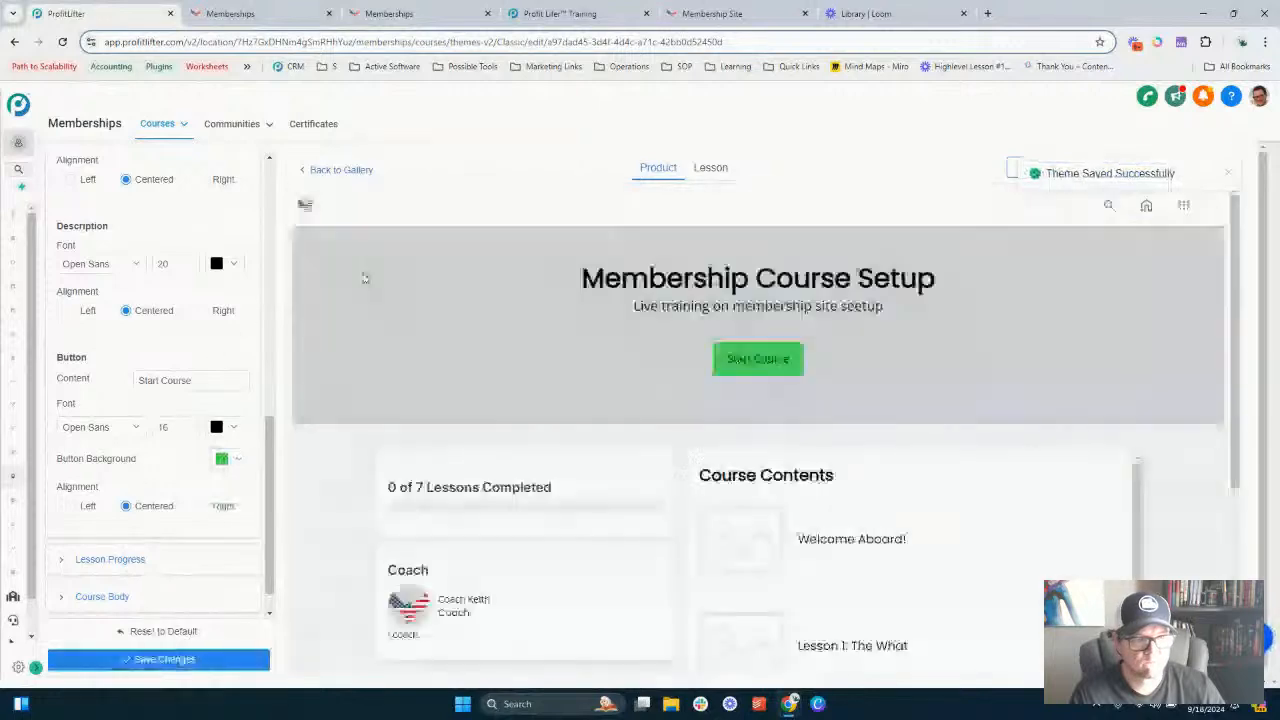
# - Expand the Lesson Progress section and review its settings
pyautogui.scroll(-1, 520, 325)
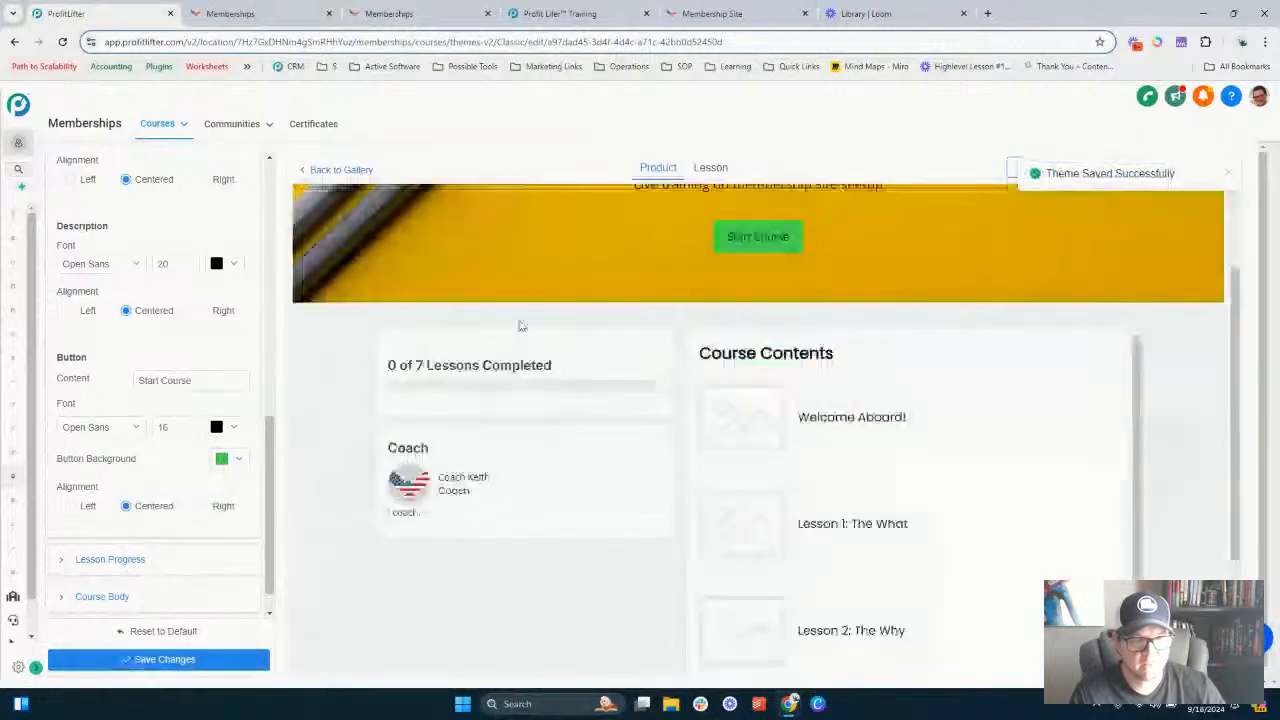
pyautogui.scroll(-1, 155, 418)
pyautogui.scroll(-2, 155, 418)
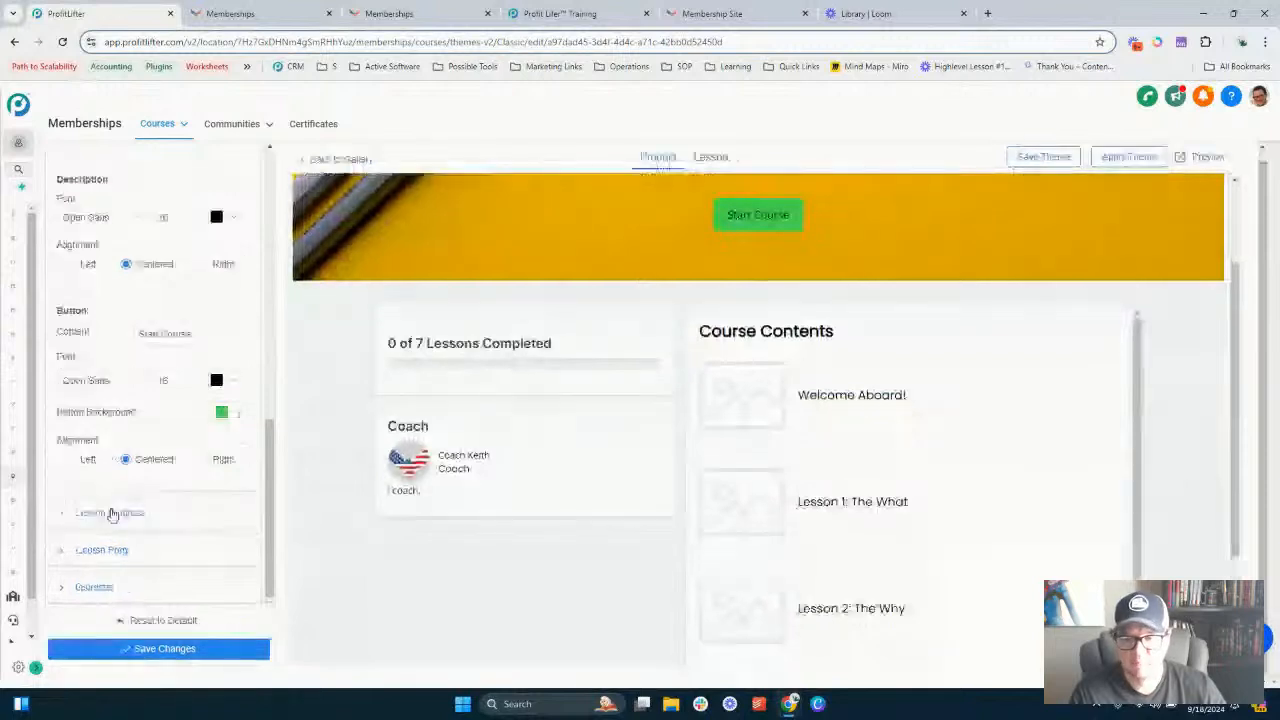
pyautogui.click(113, 514)
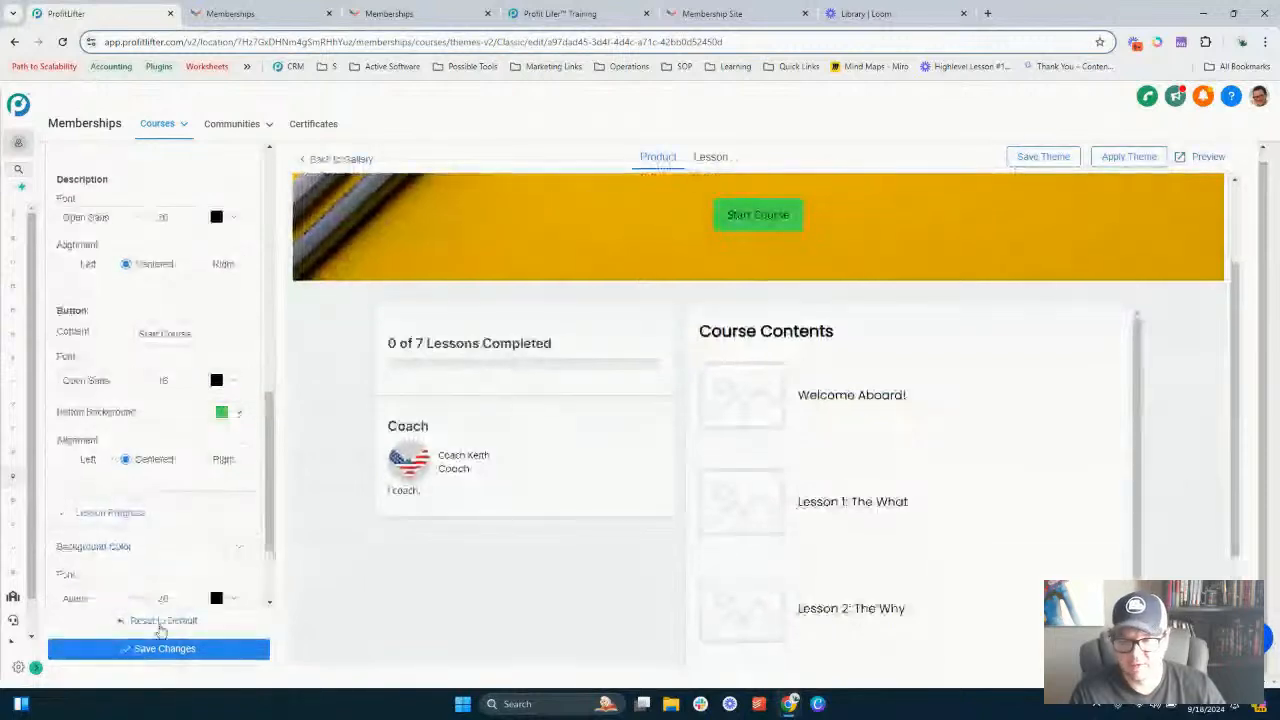
pyautogui.scroll(-3, 171, 374)
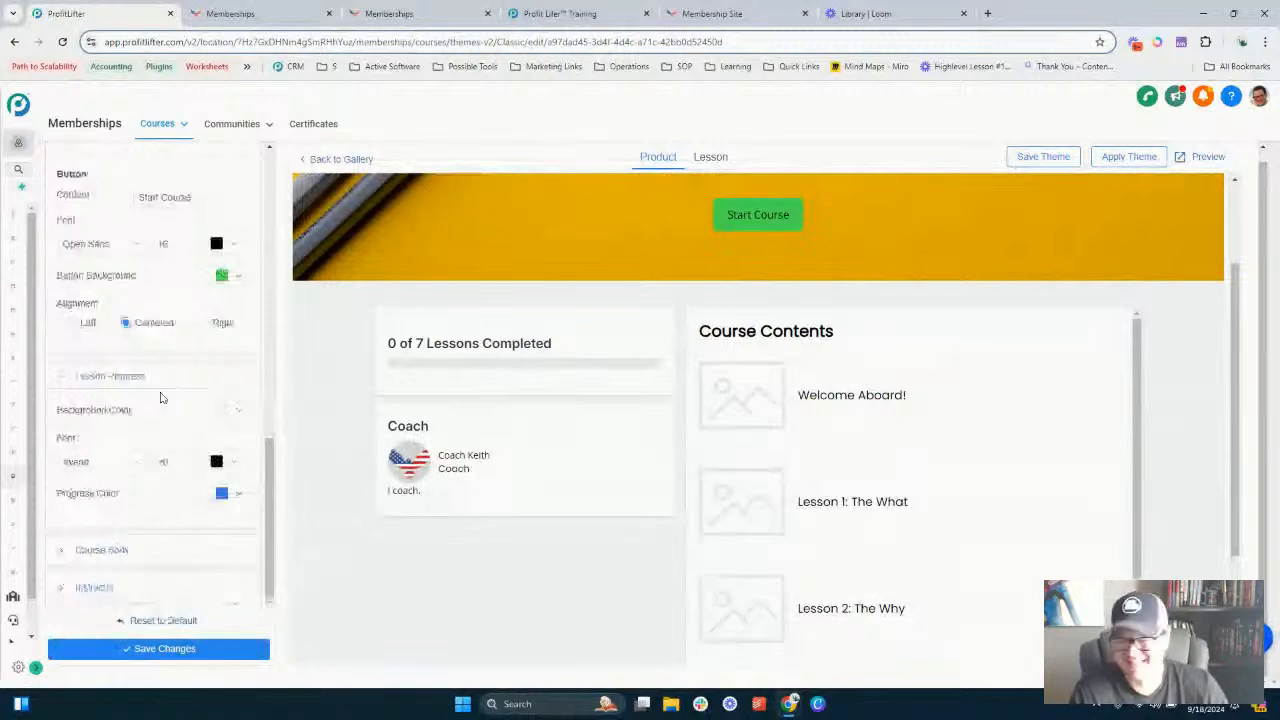
pyautogui.scroll(8, 160, 400)
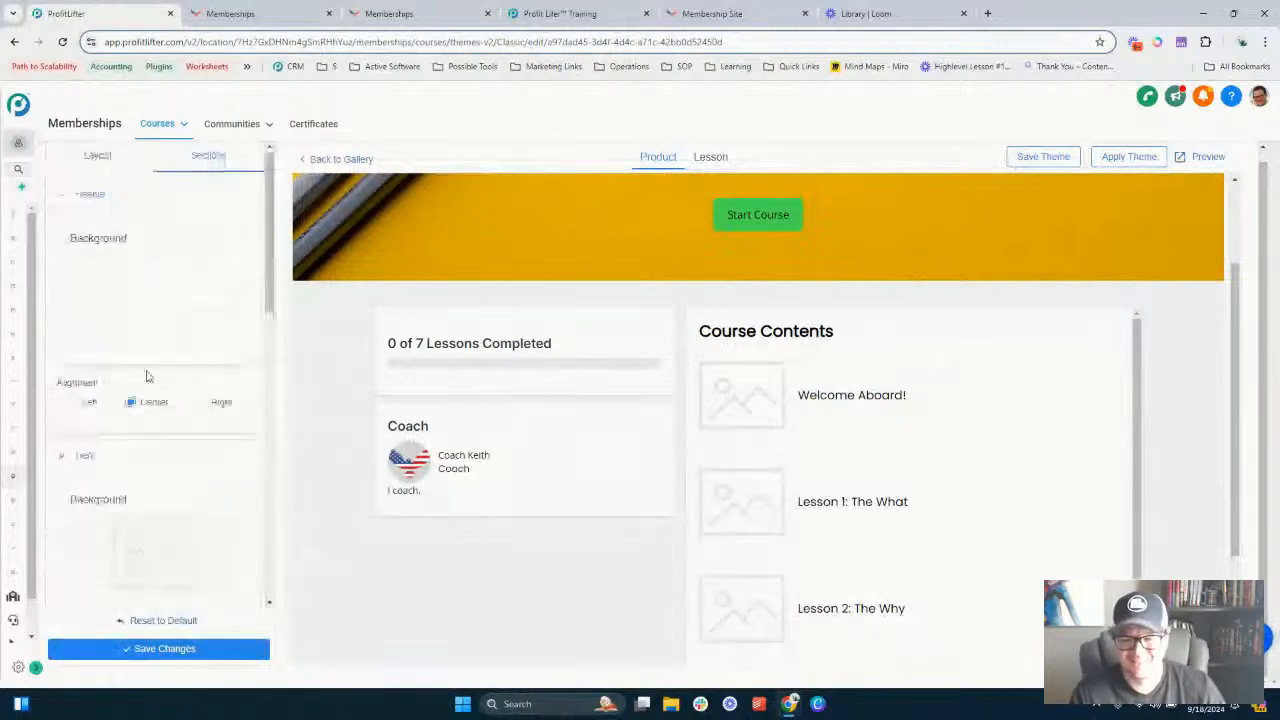
pyautogui.scroll(-5, 126, 592)
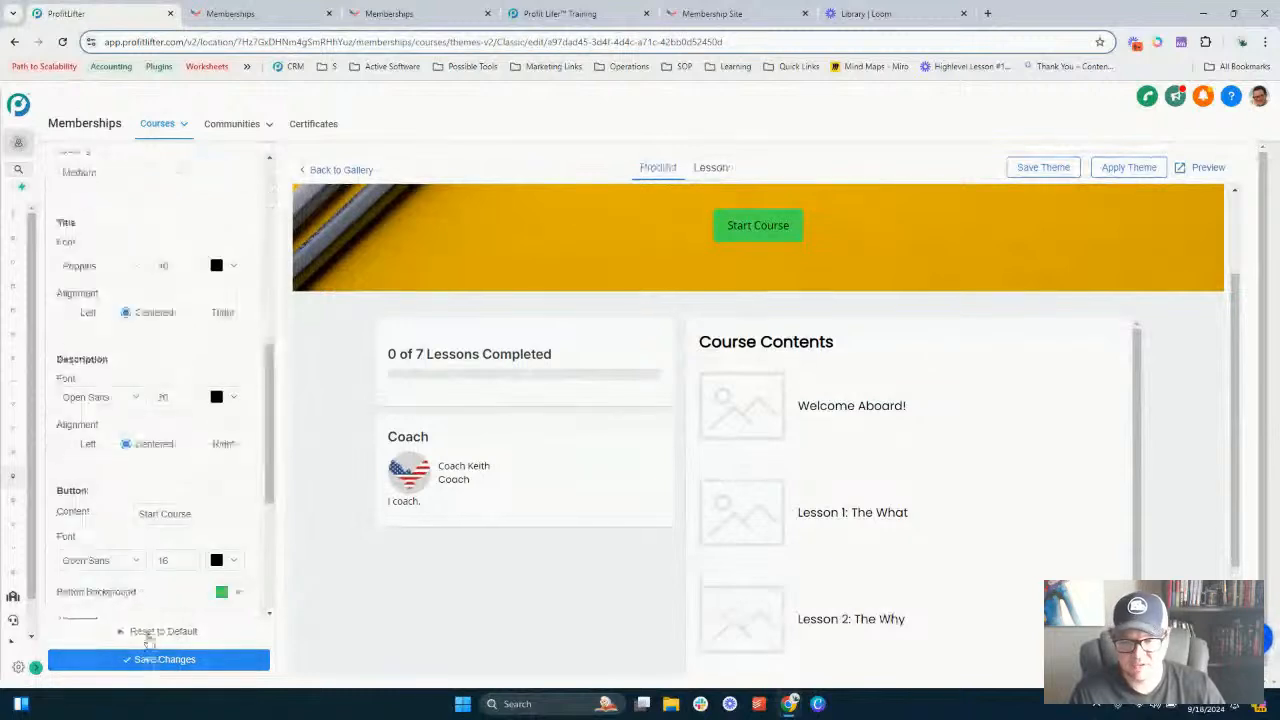
# - Reset the section settings to default and save changes
pyautogui.click(150, 636)
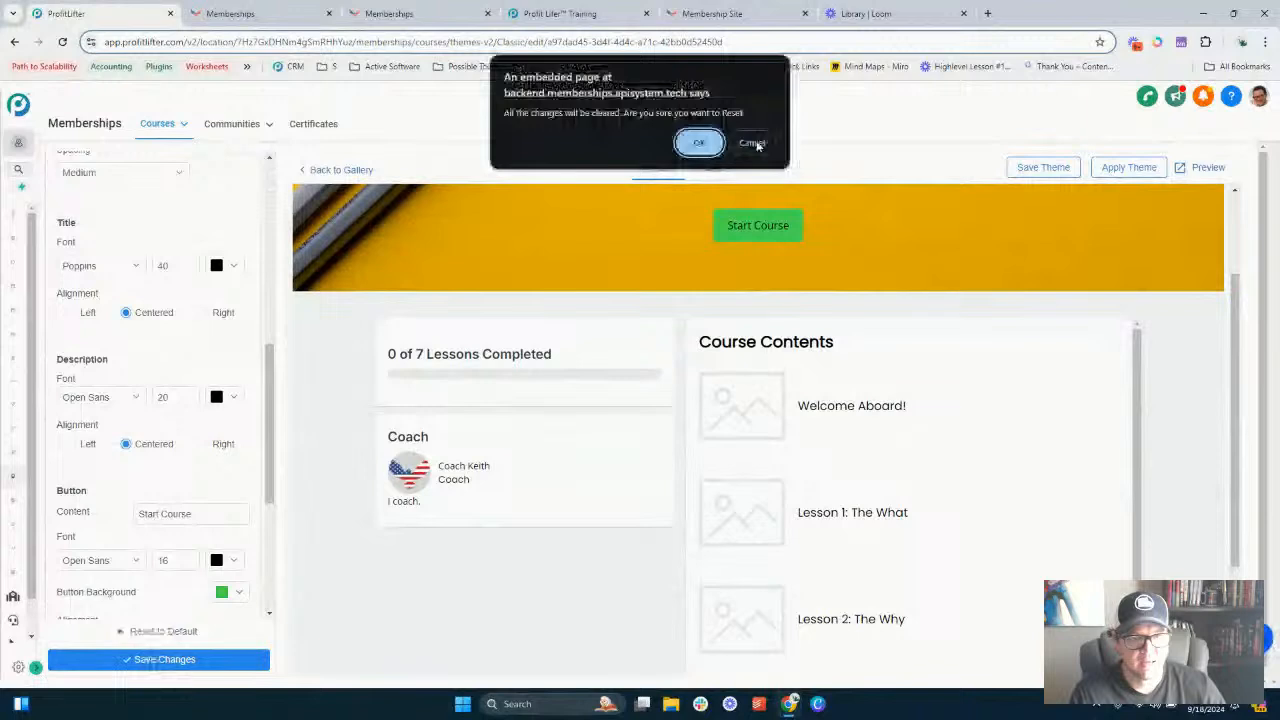
pyautogui.click(699, 142)
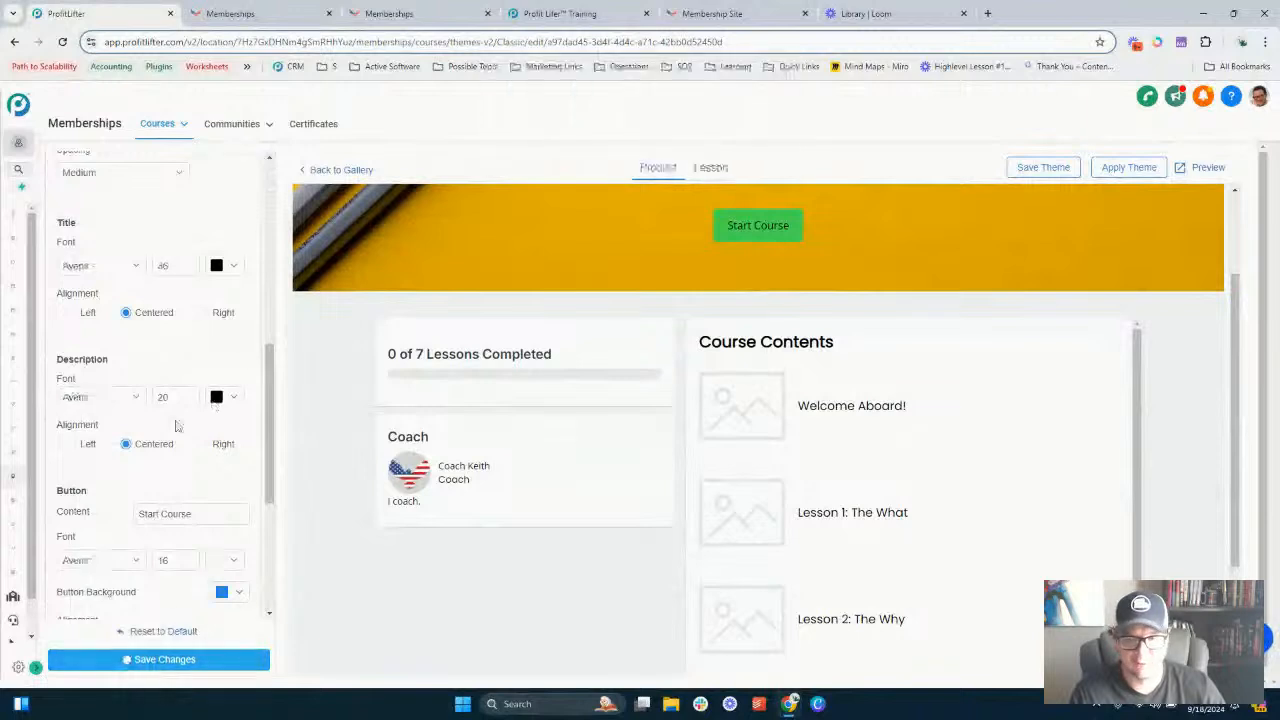
pyautogui.click(177, 665)
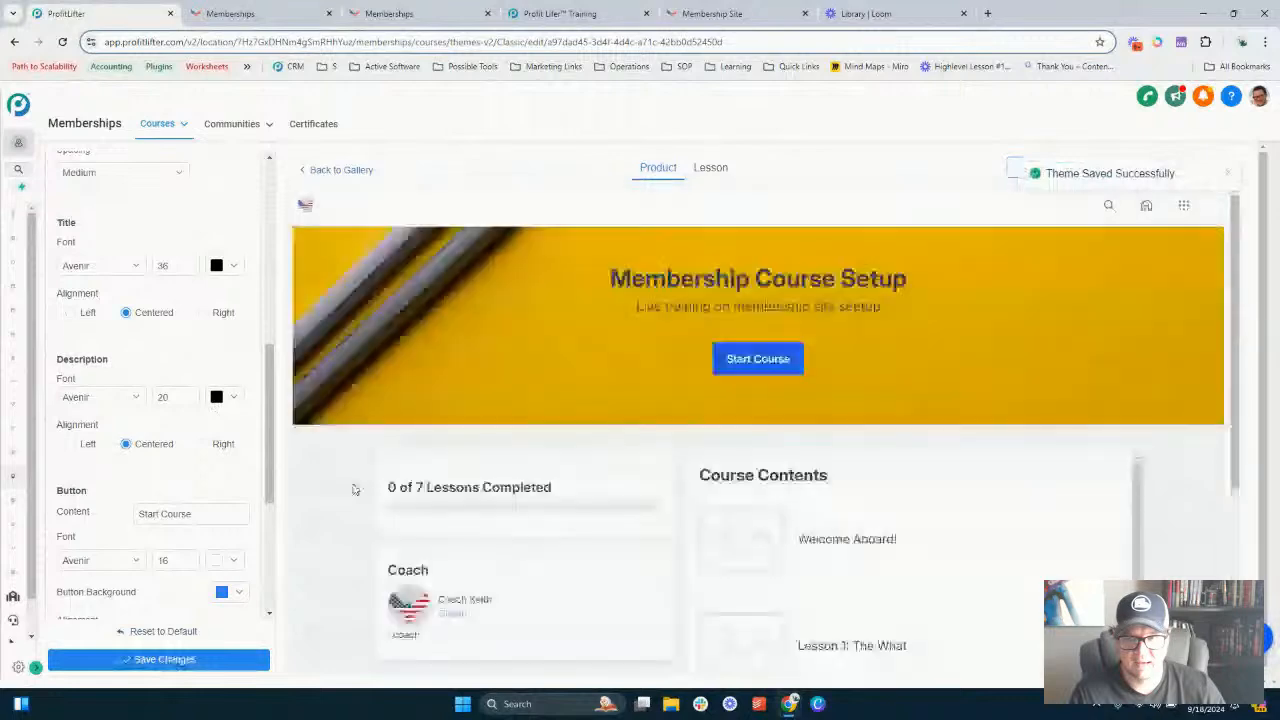
# - Reset the layout theme settings to default and save changes
pyautogui.scroll(4, 127, 351)
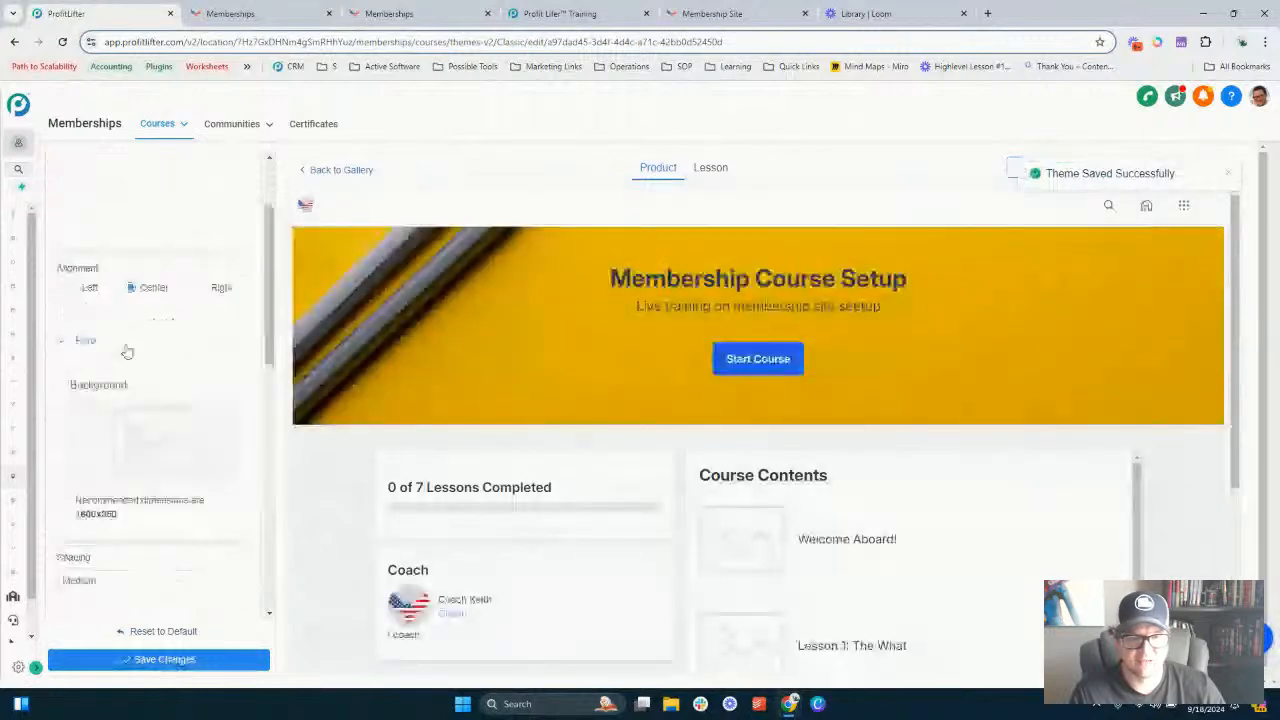
pyautogui.scroll(3, 84, 175)
pyautogui.click(88, 168)
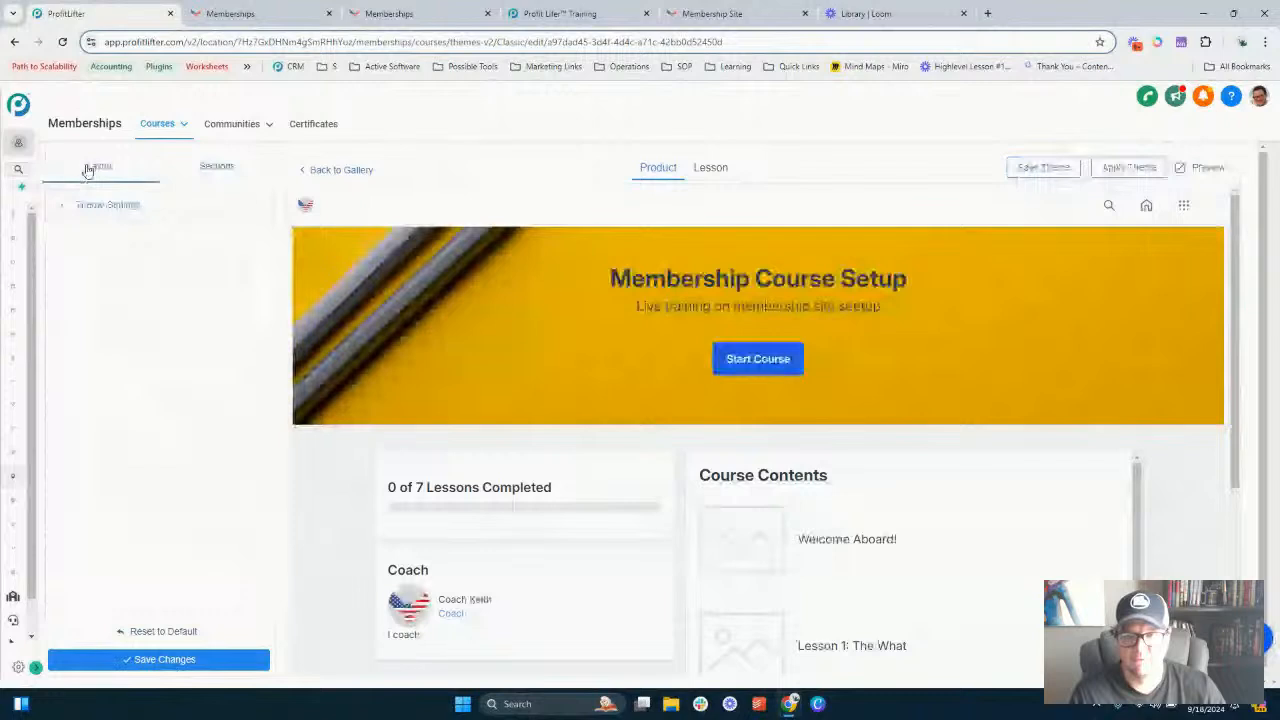
pyautogui.click(178, 632)
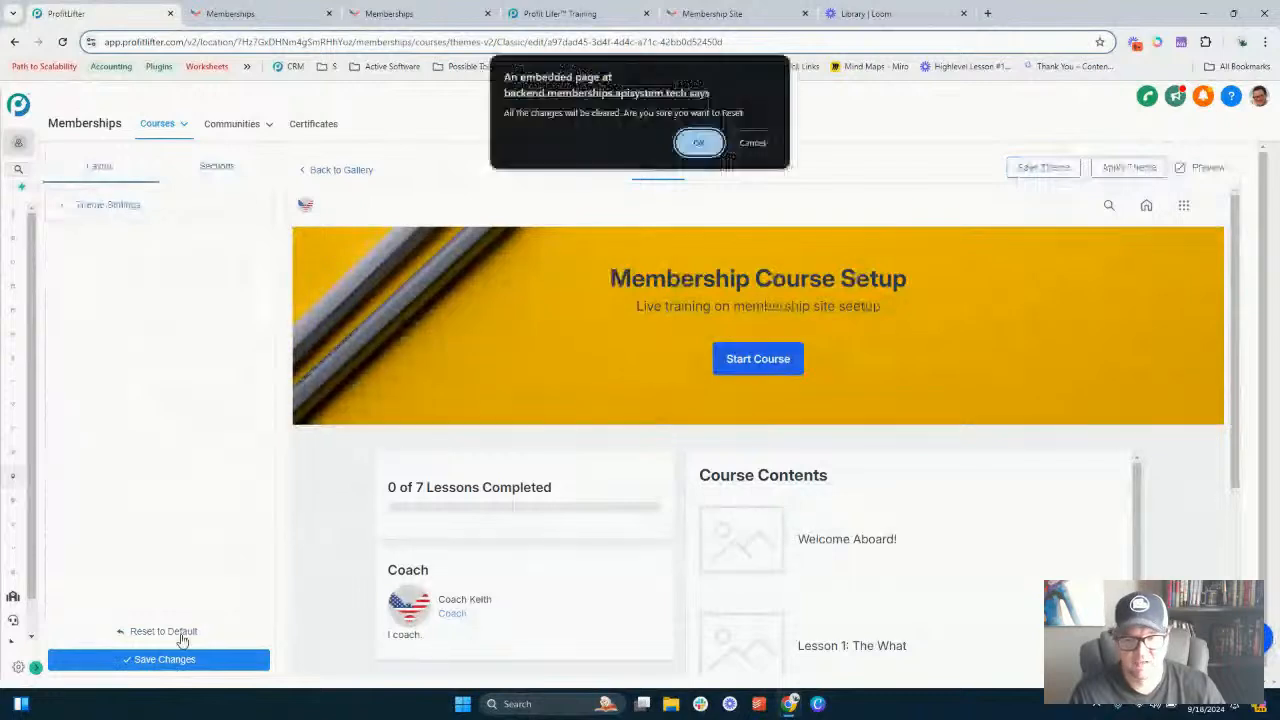
pyautogui.click(698, 144)
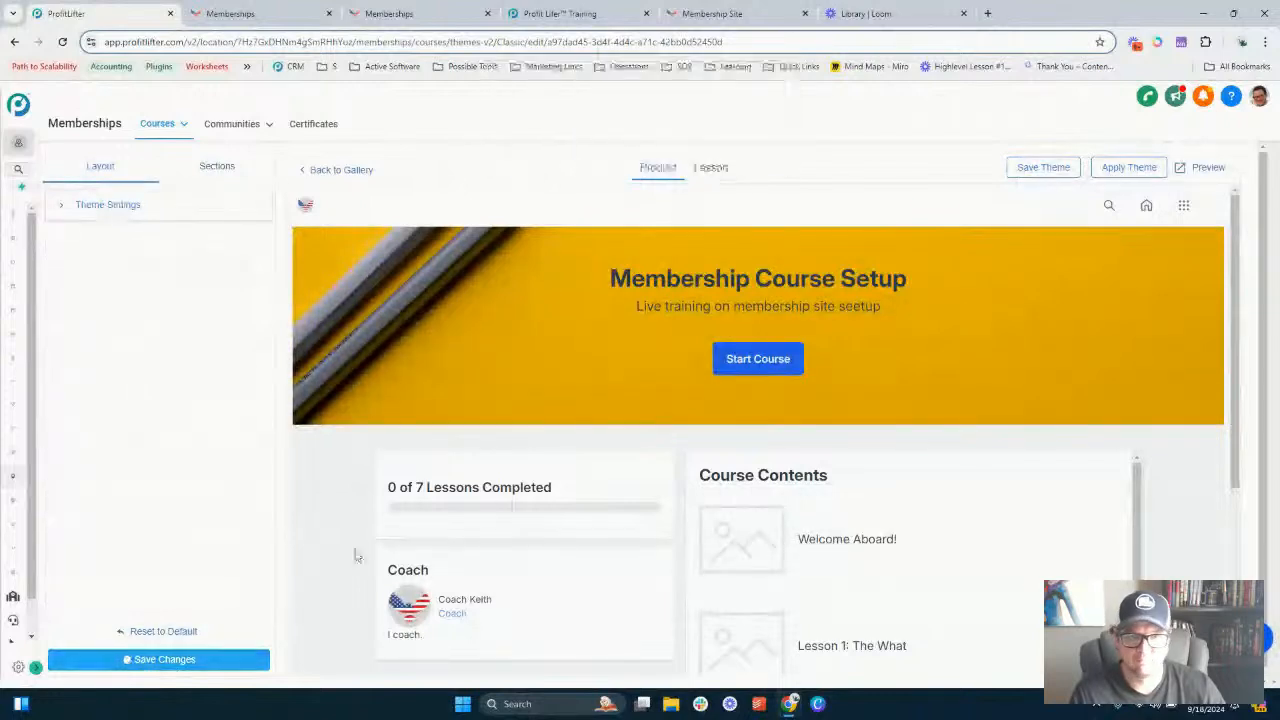
pyautogui.click(187, 666)
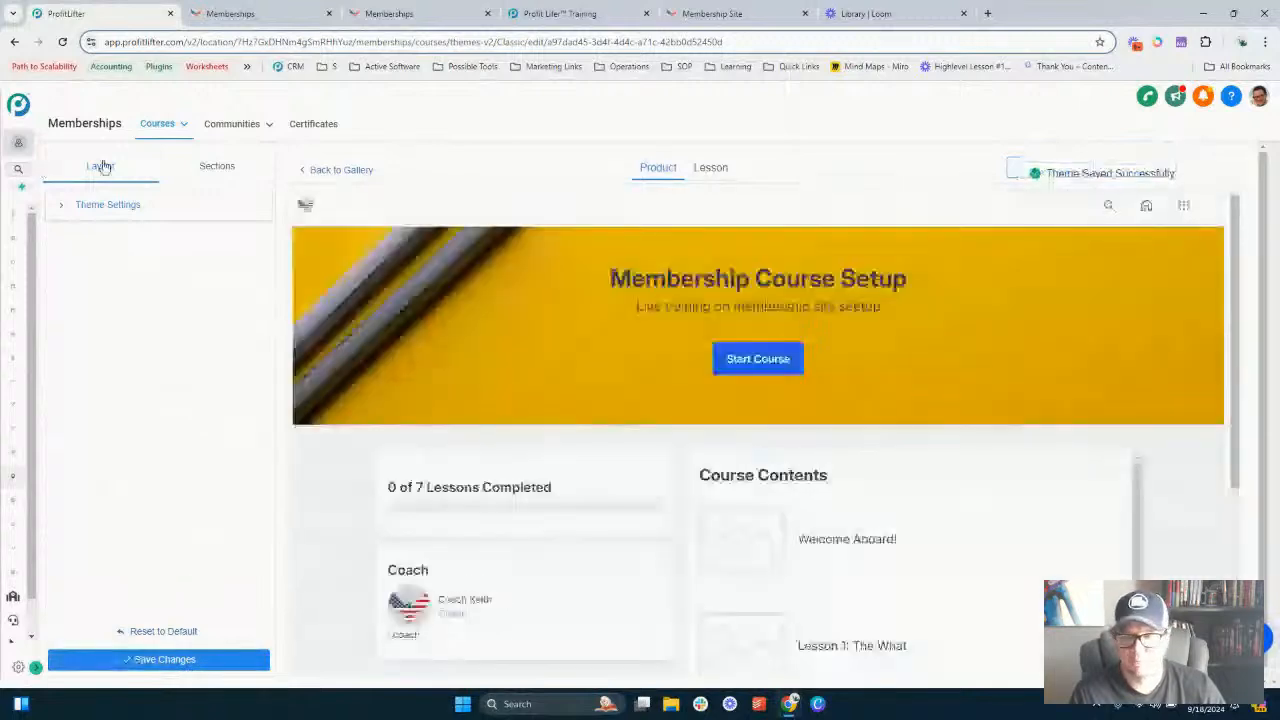
# - Apply the theme to the course product
pyautogui.moveTo(144, 138)
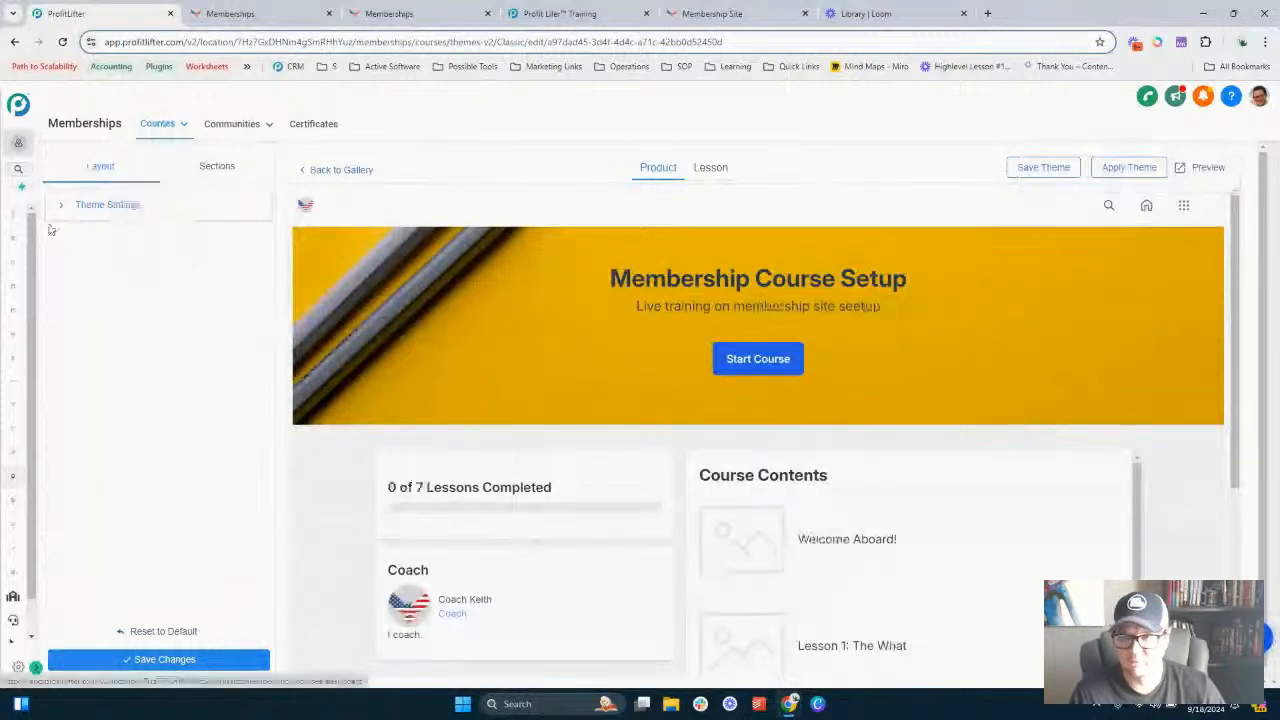
pyautogui.click(37, 669)
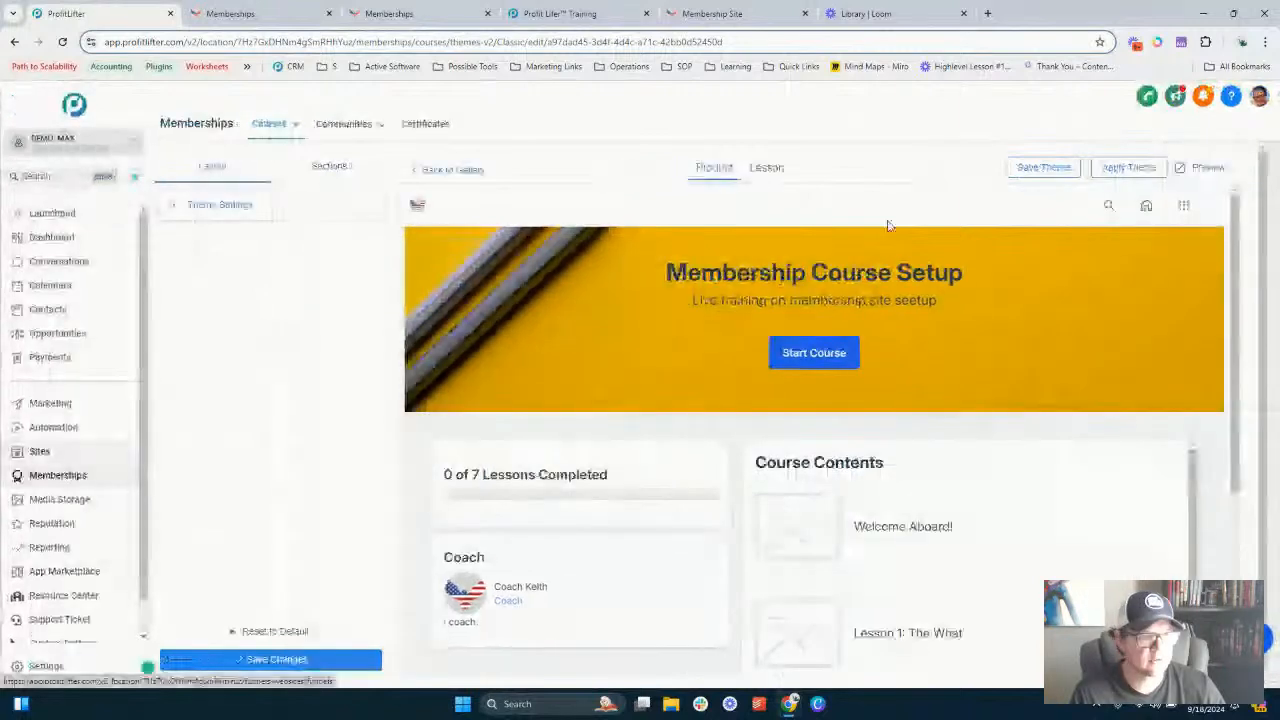
pyautogui.scroll(-3, 812, 472)
pyautogui.scroll(3, 812, 472)
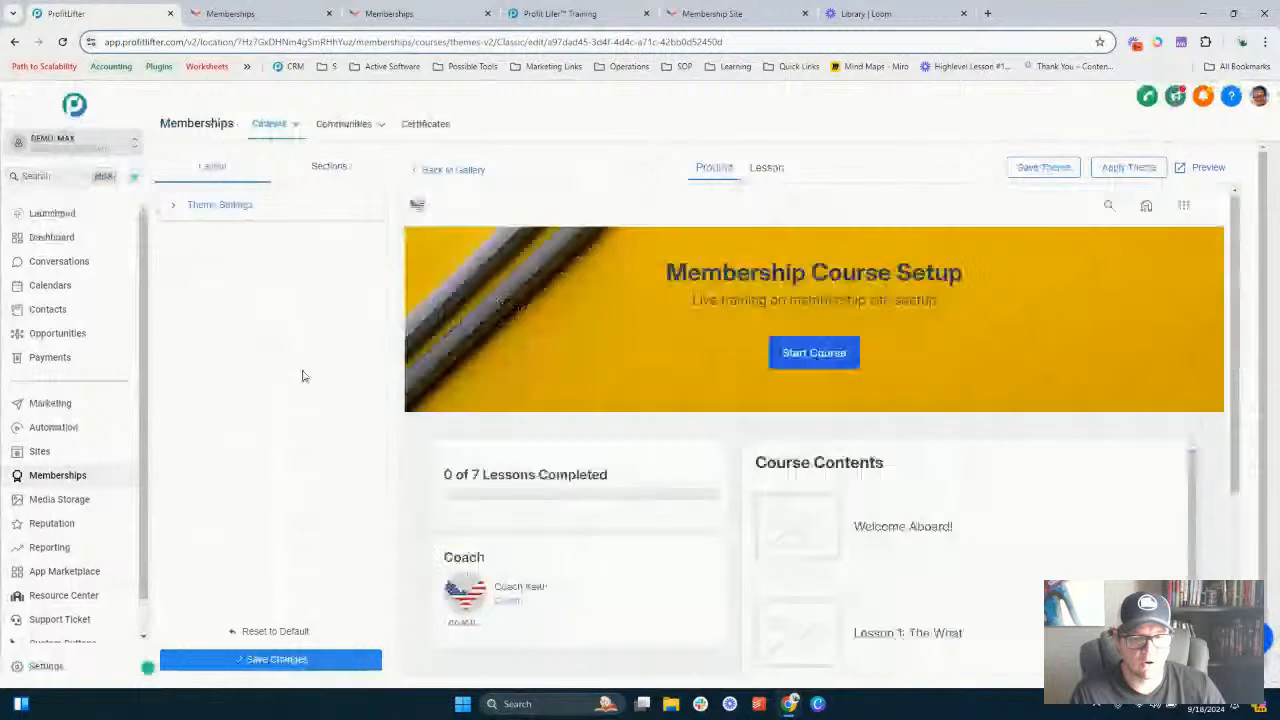
pyautogui.click(295, 126)
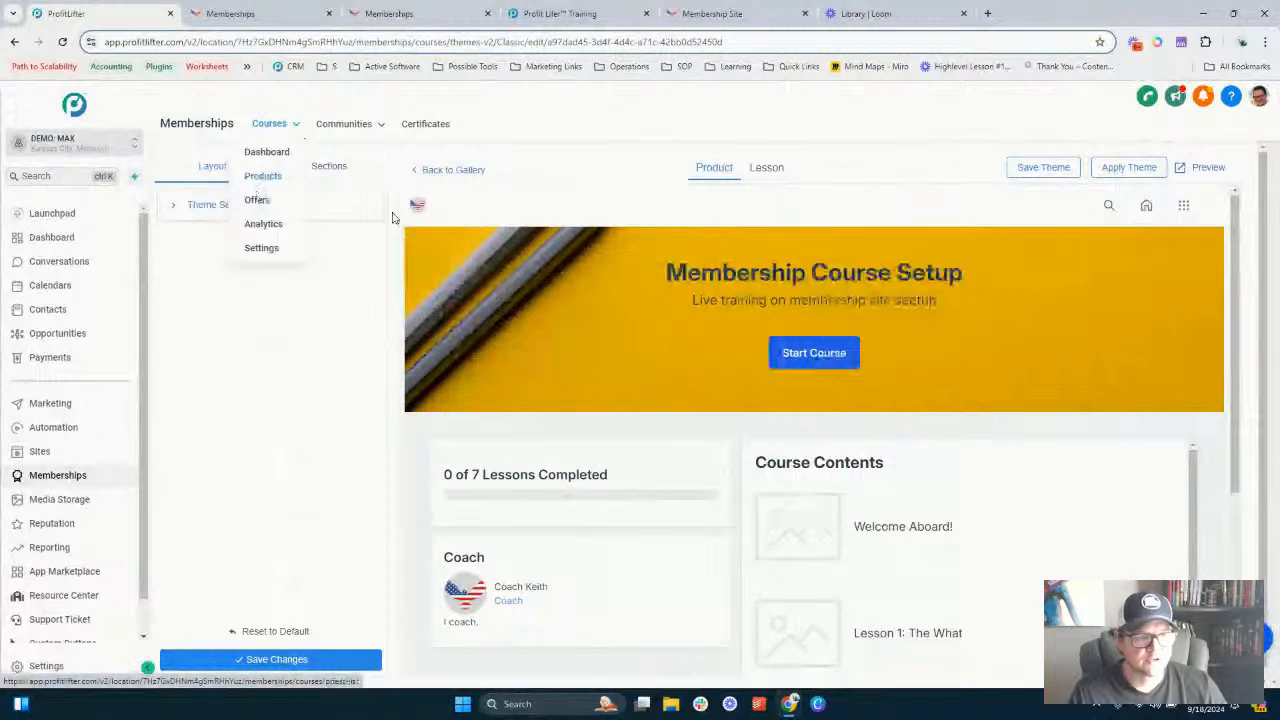
pyautogui.click(1138, 167)
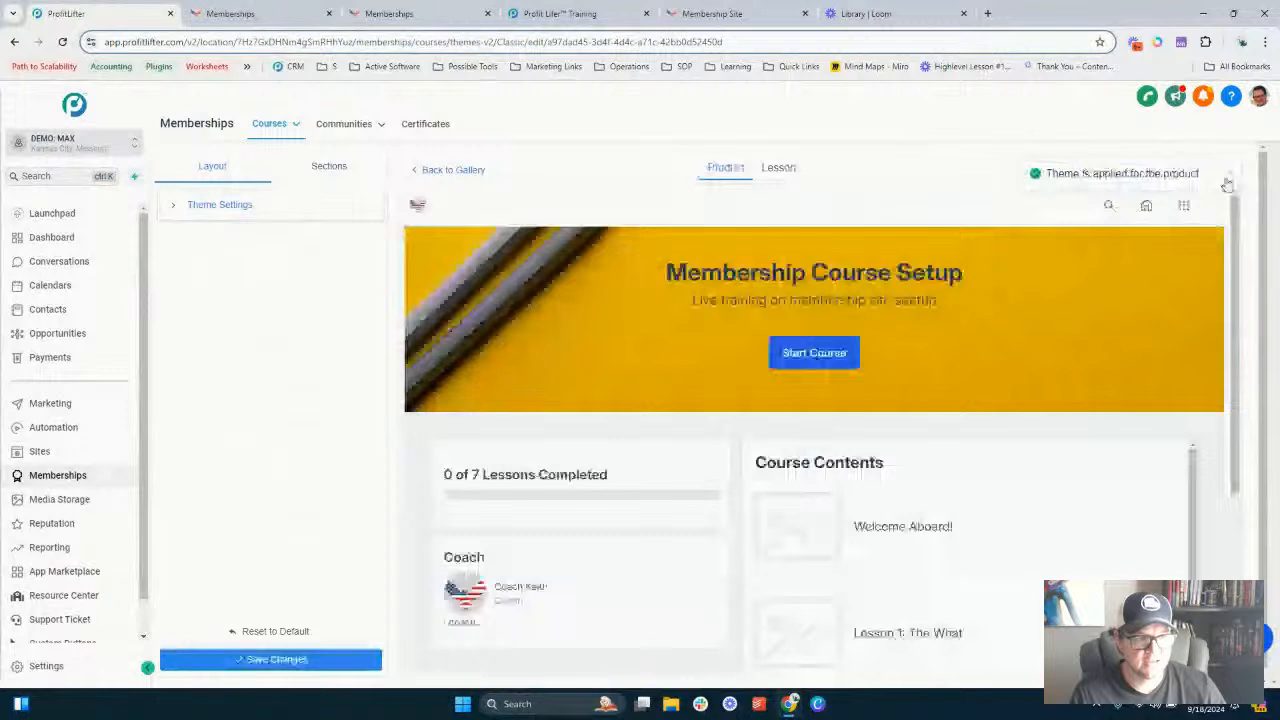
# - Open the offers list, start a new offer in the demo account, and title it Membership Site Training
pyautogui.click(1227, 184)
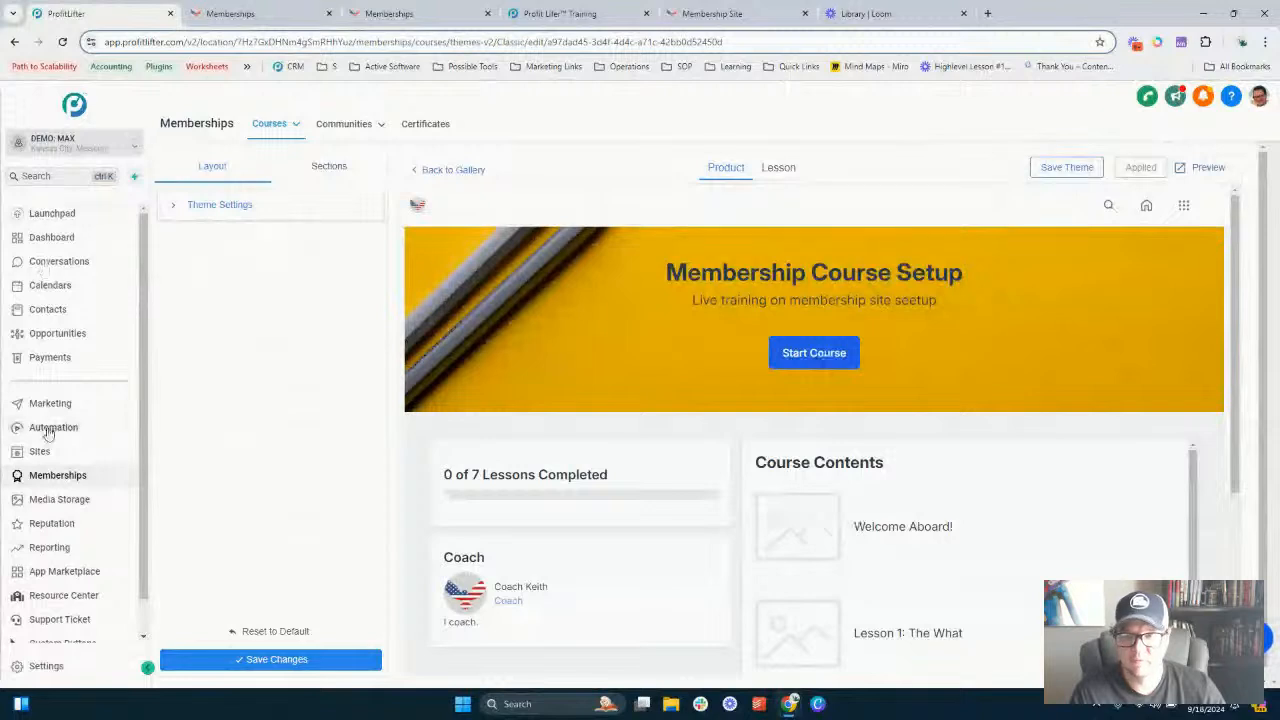
pyautogui.click(272, 123)
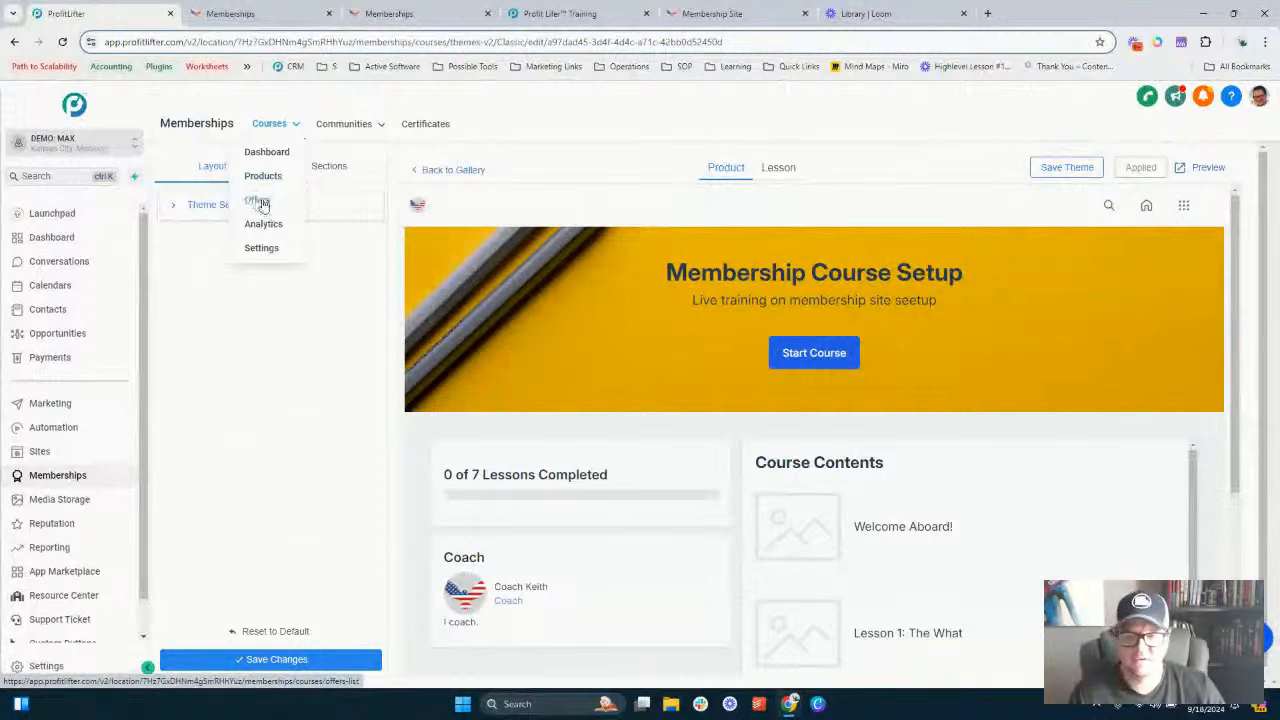
pyautogui.click(260, 204)
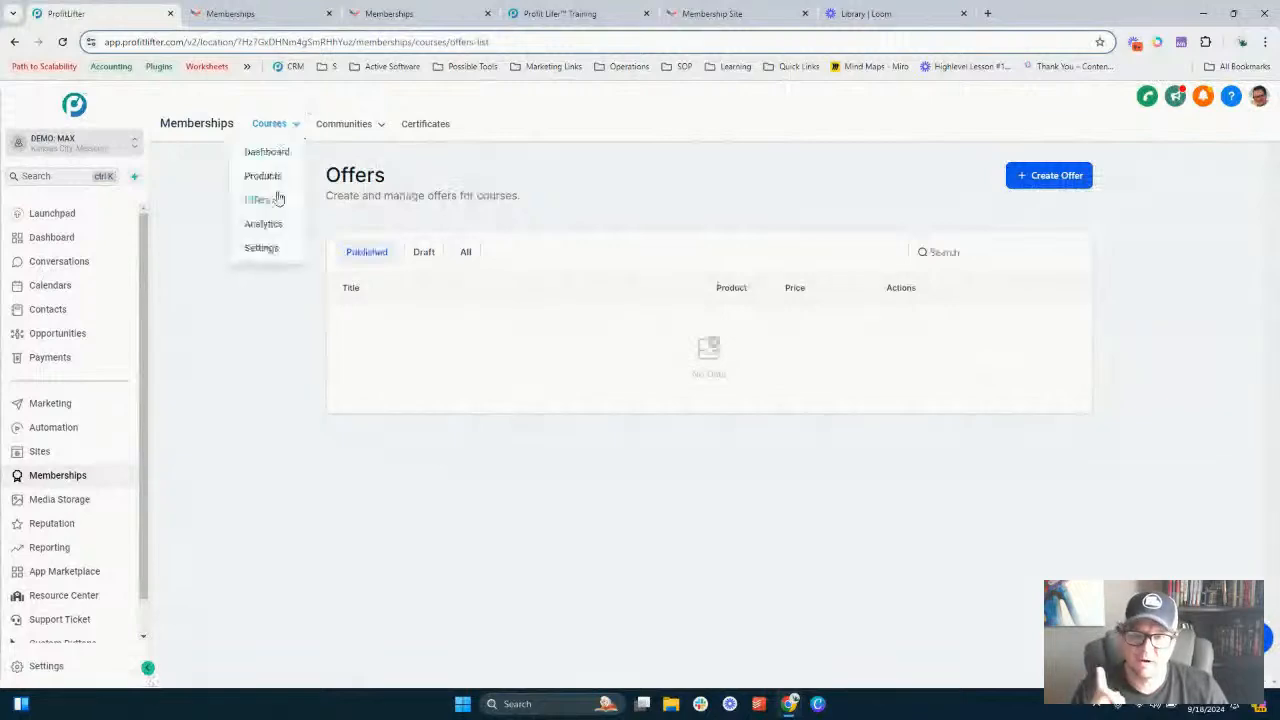
pyautogui.click(1047, 177)
pyautogui.click(551, 264)
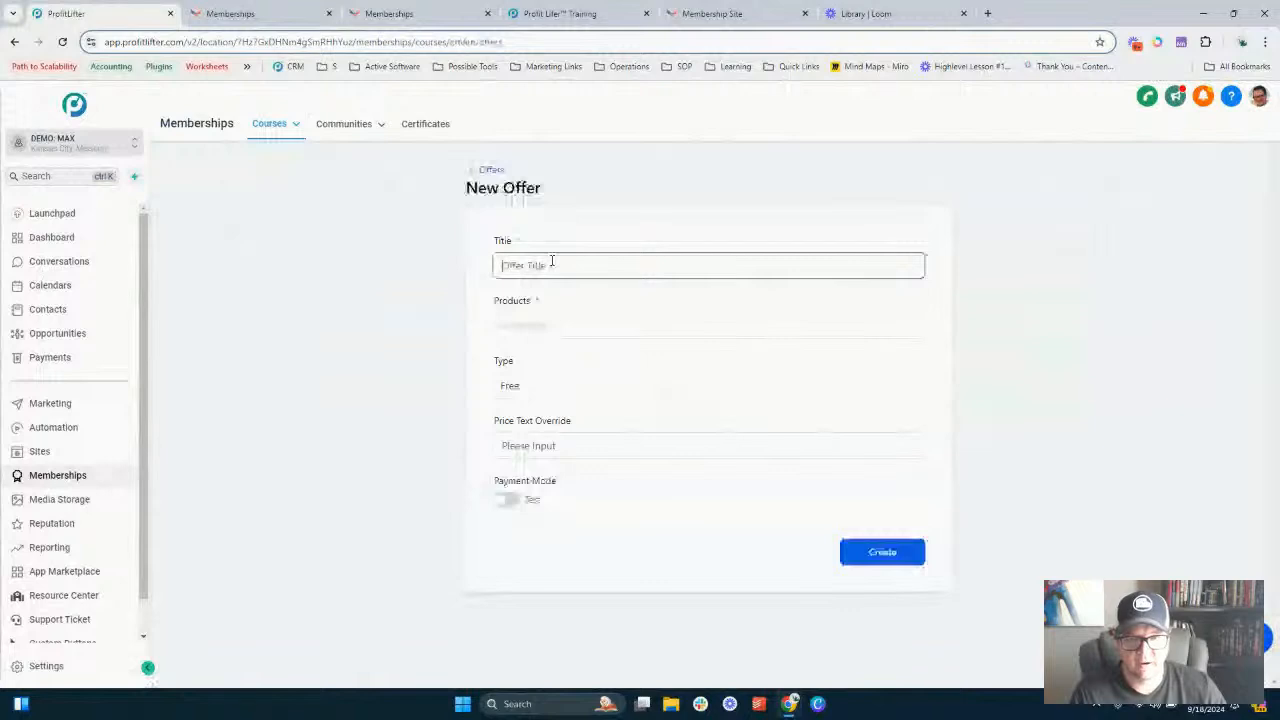
pyautogui.write('Membe')
pyautogui.press('BackSpace')
pyautogui.press('BackSpace')
pyautogui.press('BackSpace')
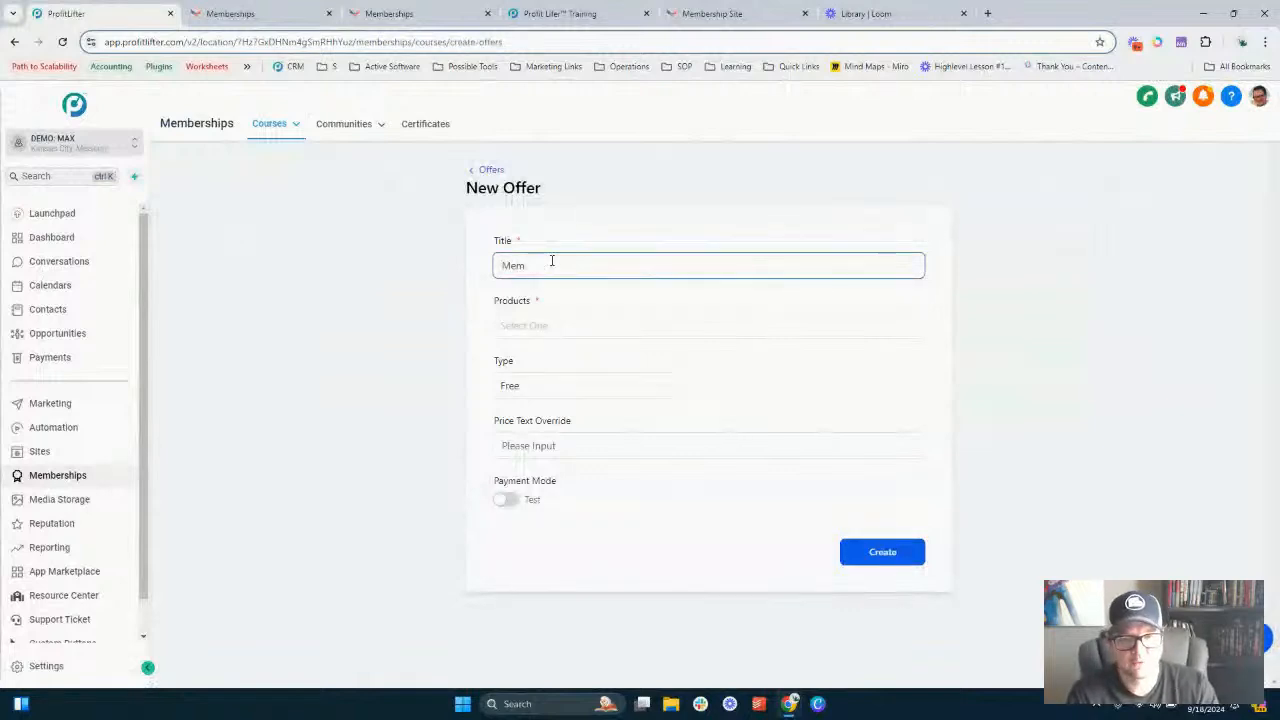
pyautogui.write('bership Site Training')
pyautogui.press('Tab')
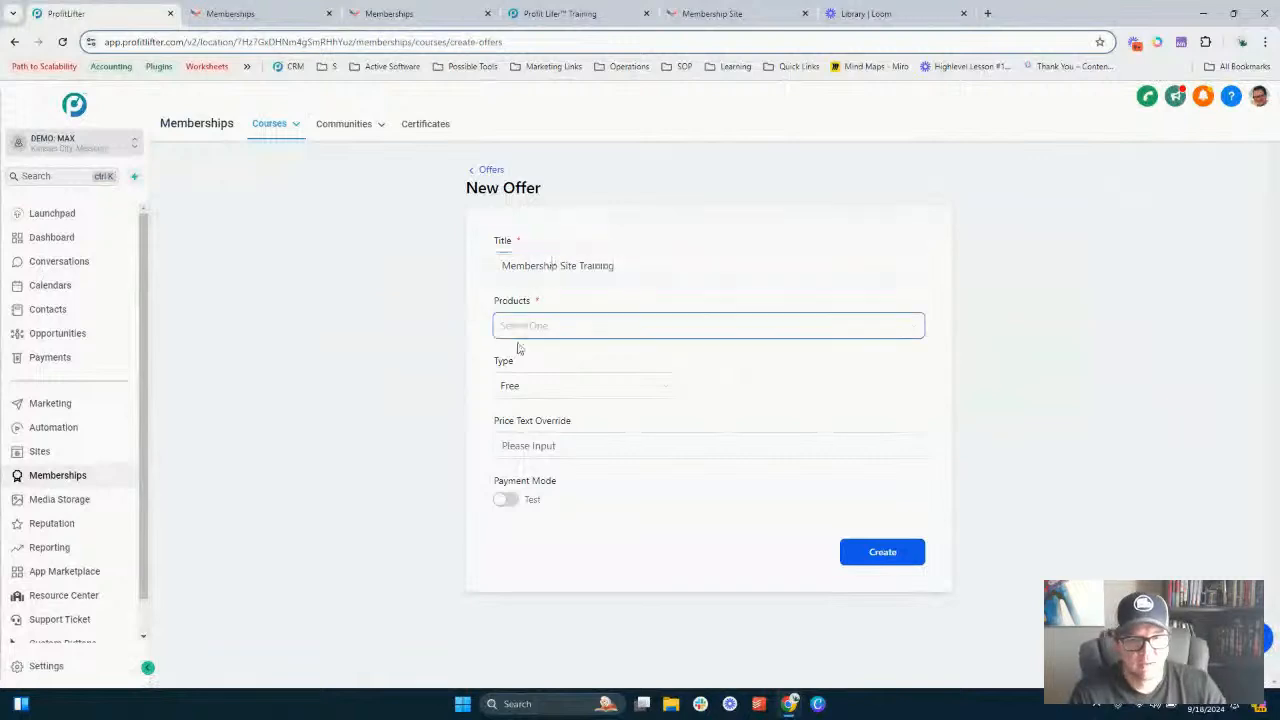
# - Try to create the offer for the Marathon Course product as a free offer with payment mode switched to Live
pyautogui.click(551, 325)
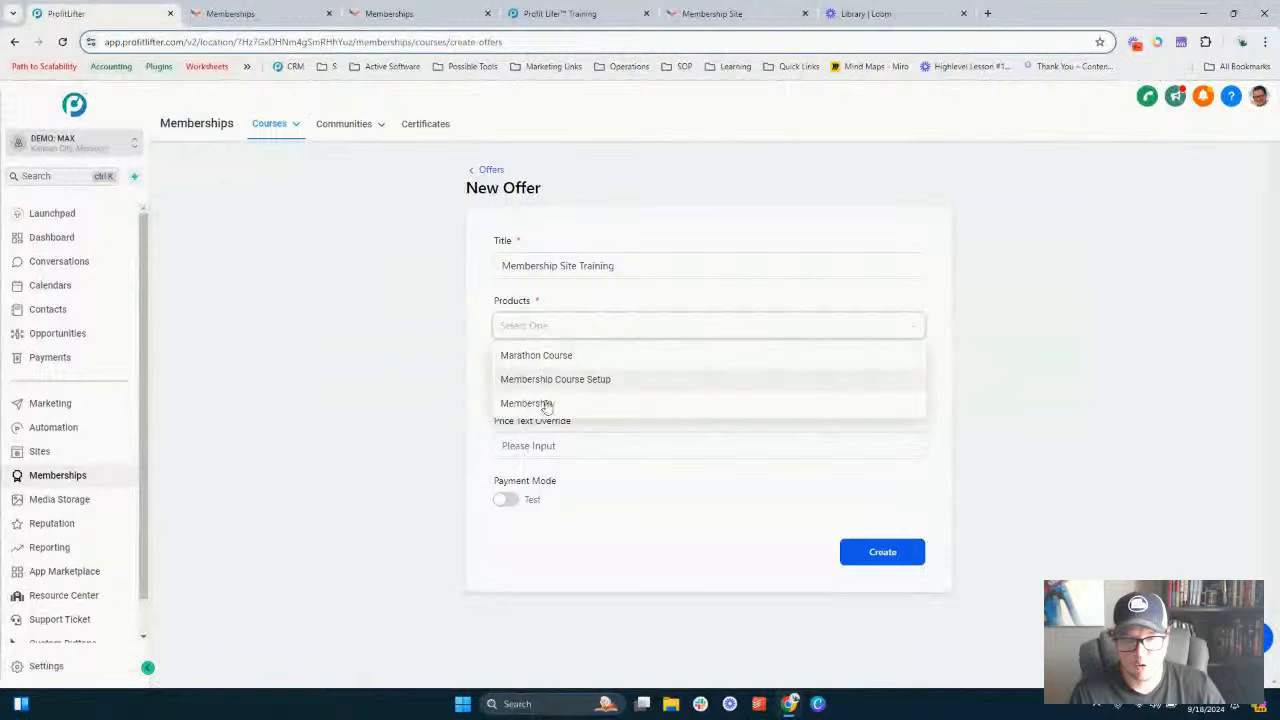
pyautogui.click(548, 360)
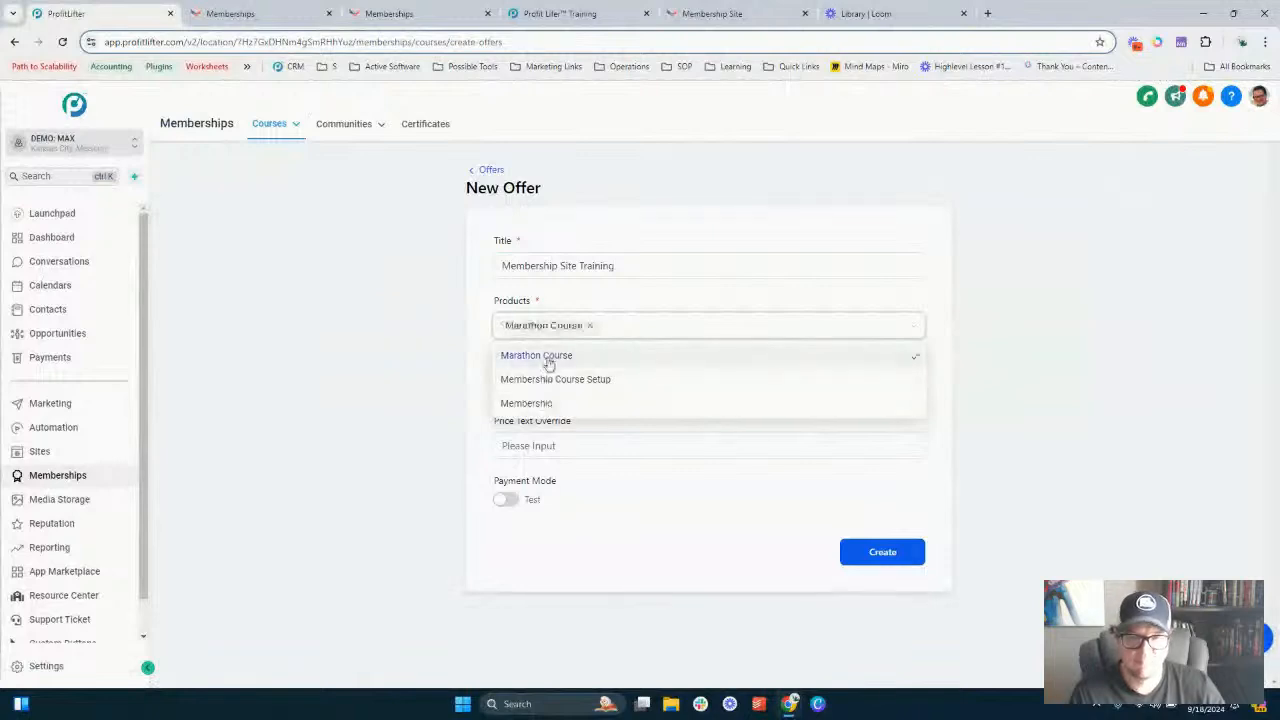
pyautogui.click(623, 294)
pyautogui.click(531, 397)
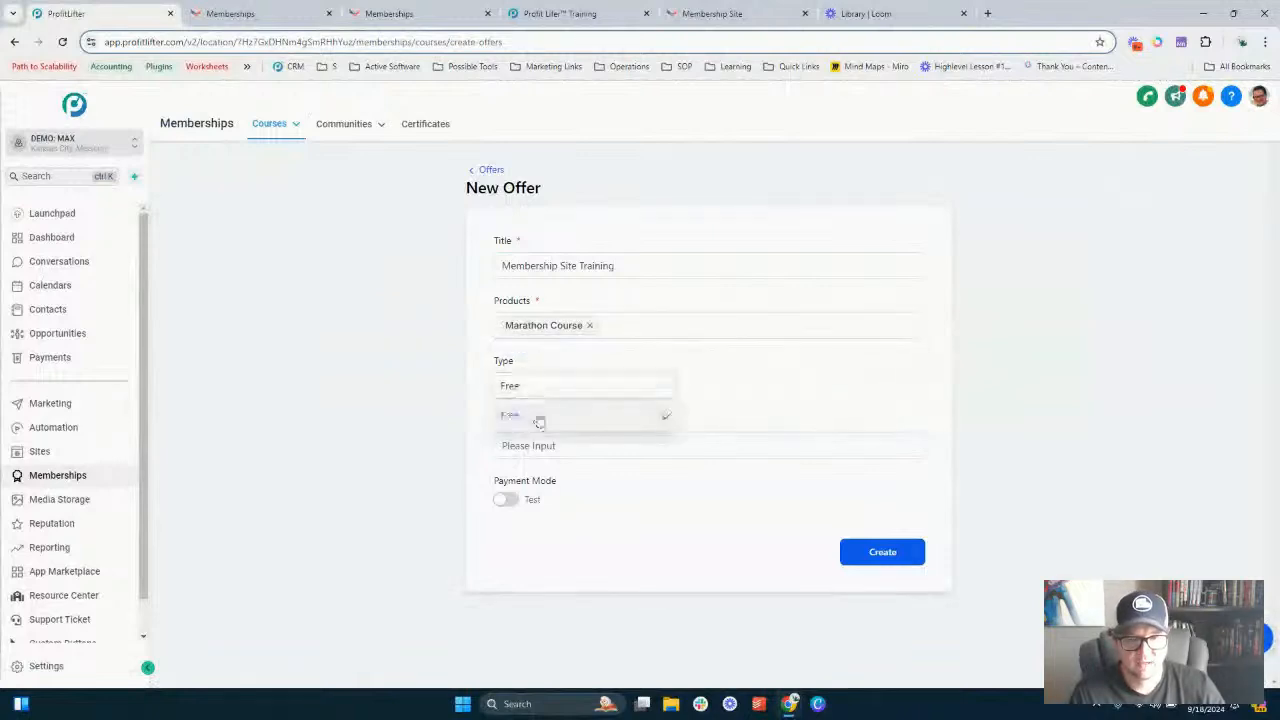
pyautogui.click(537, 417)
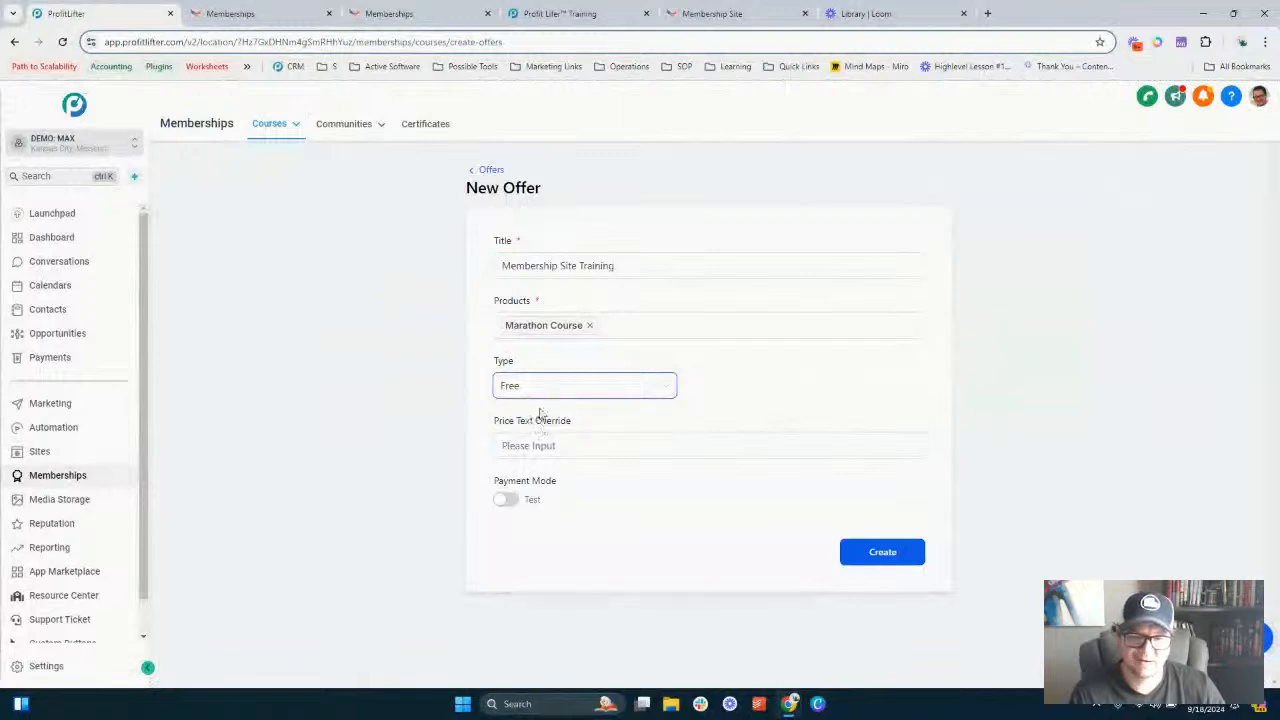
pyautogui.click(507, 499)
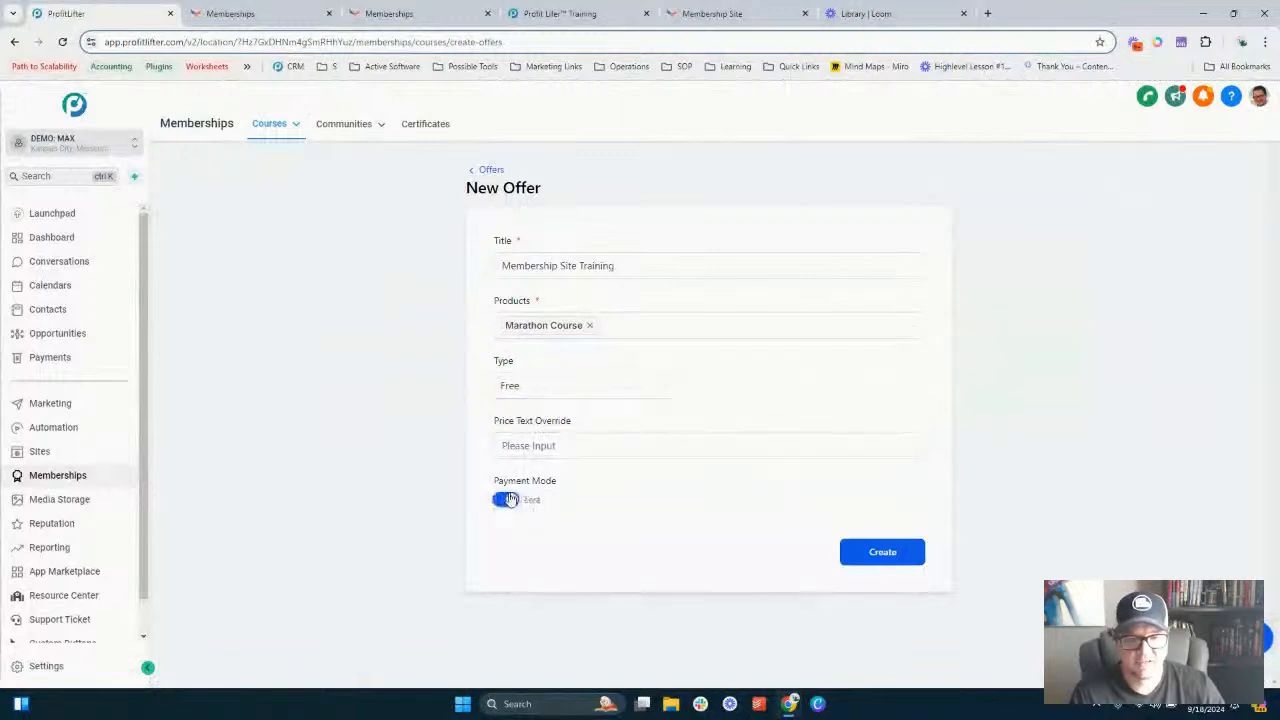
pyautogui.click(557, 390)
pyautogui.click(542, 418)
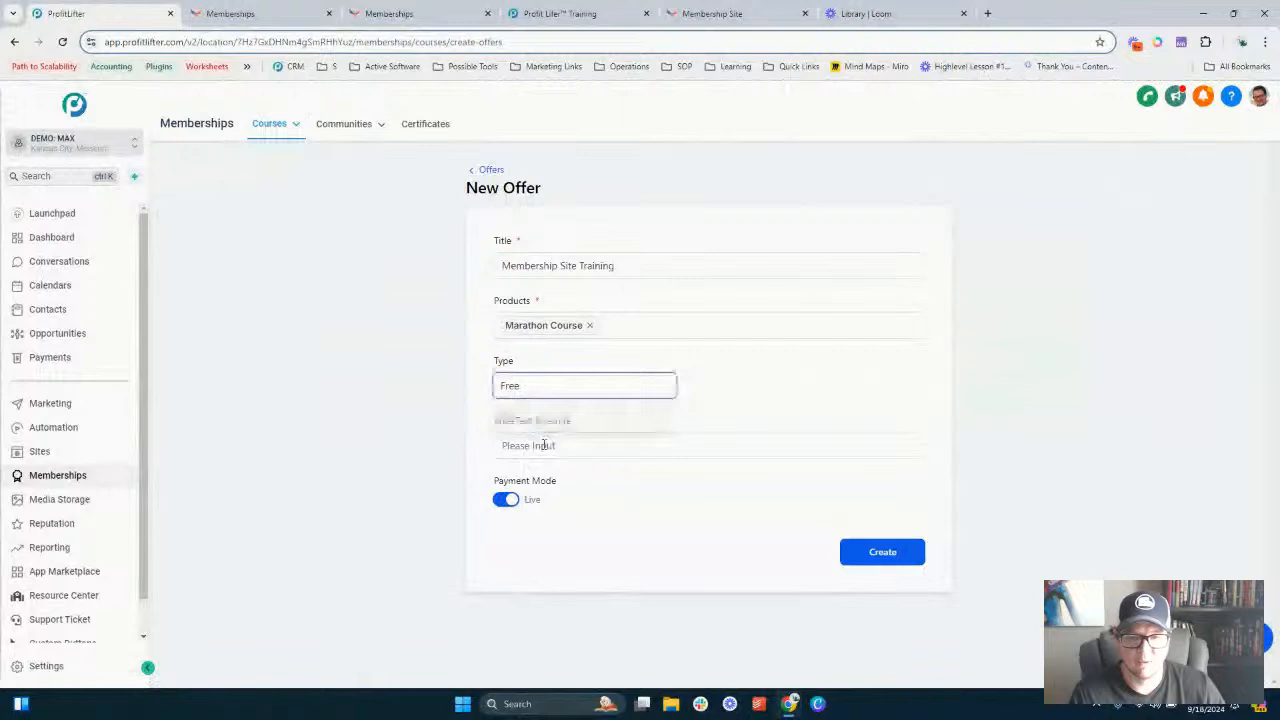
pyautogui.click(543, 444)
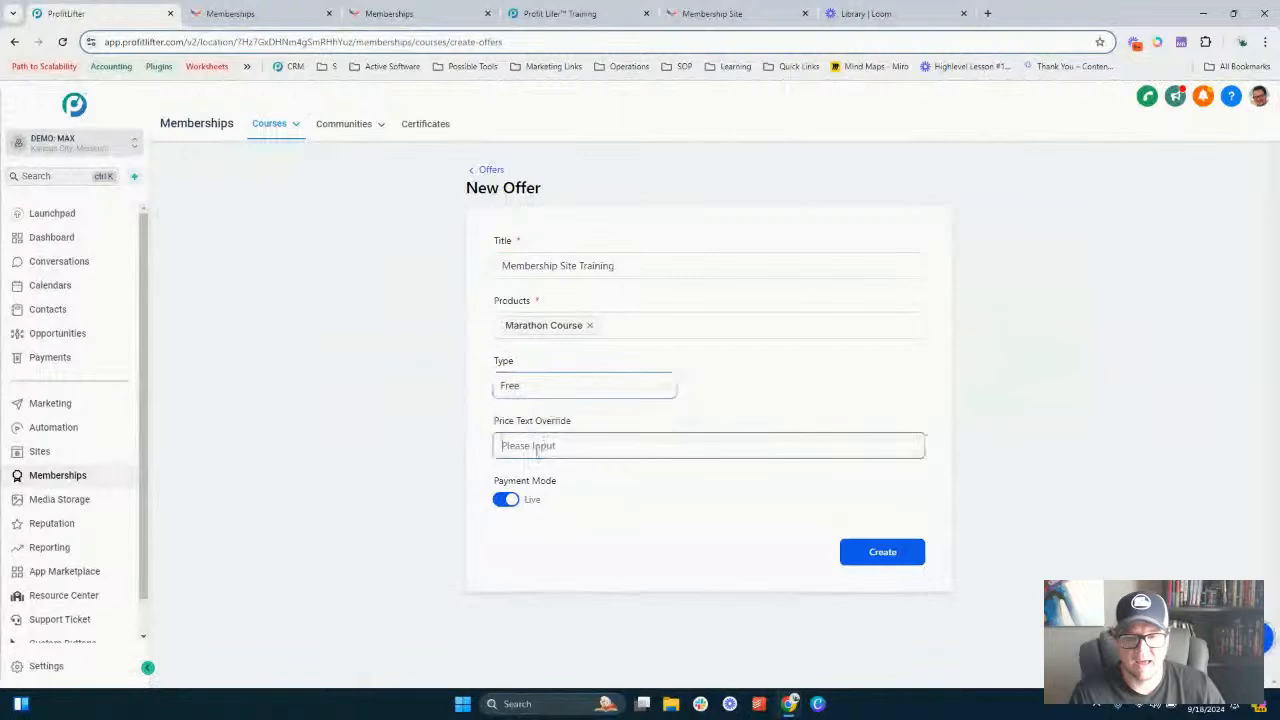
pyautogui.click(878, 562)
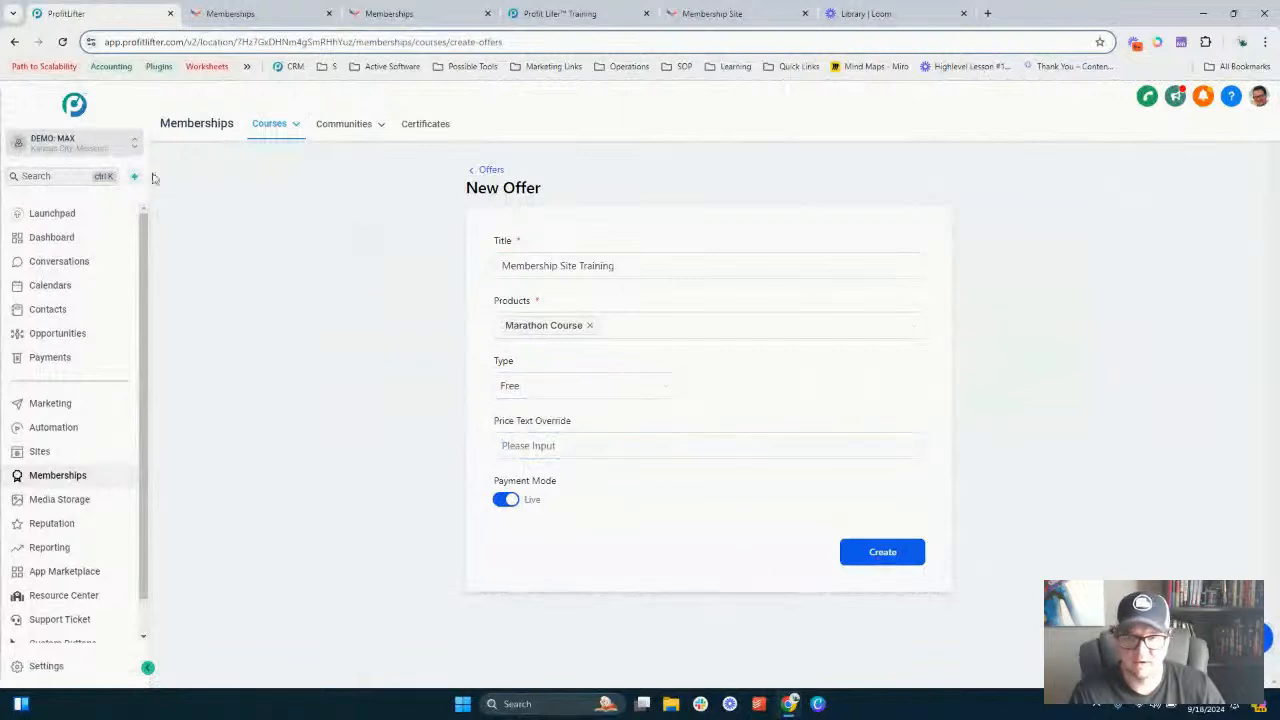
# - Switch to the Profit Lifter sub-account and start a new offer from its offers list
pyautogui.click(90, 148)
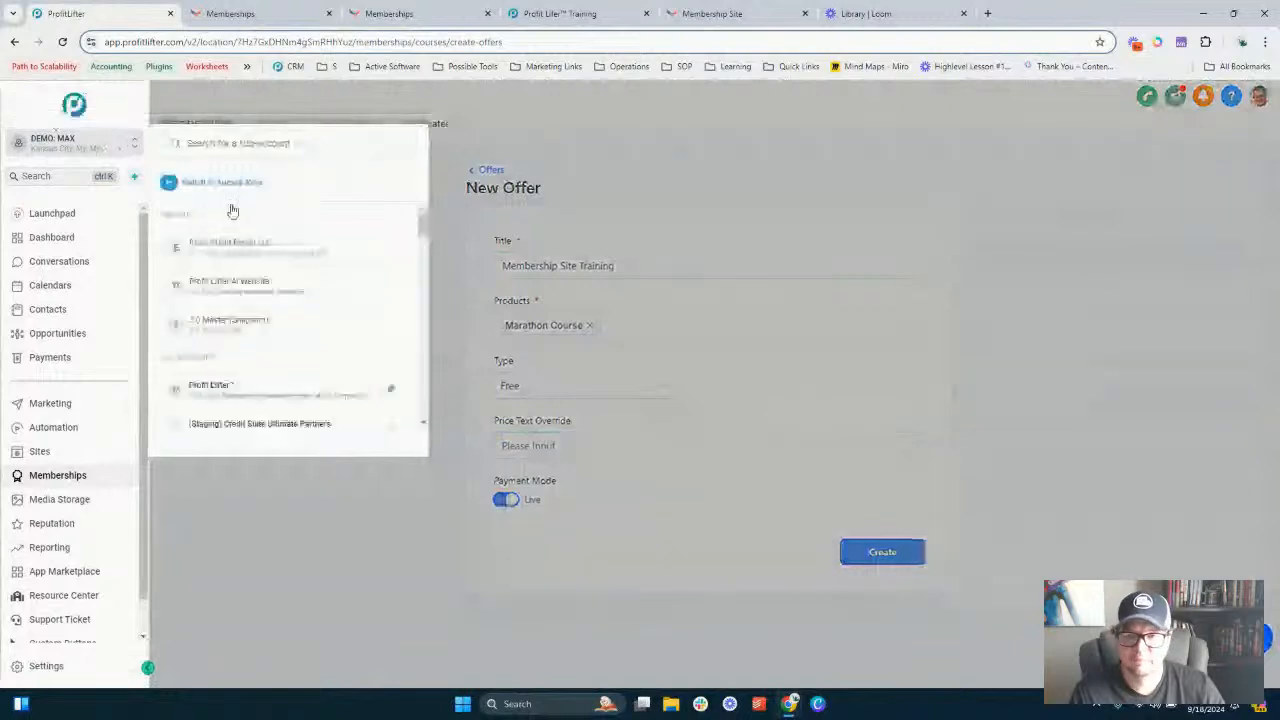
pyautogui.click(210, 386)
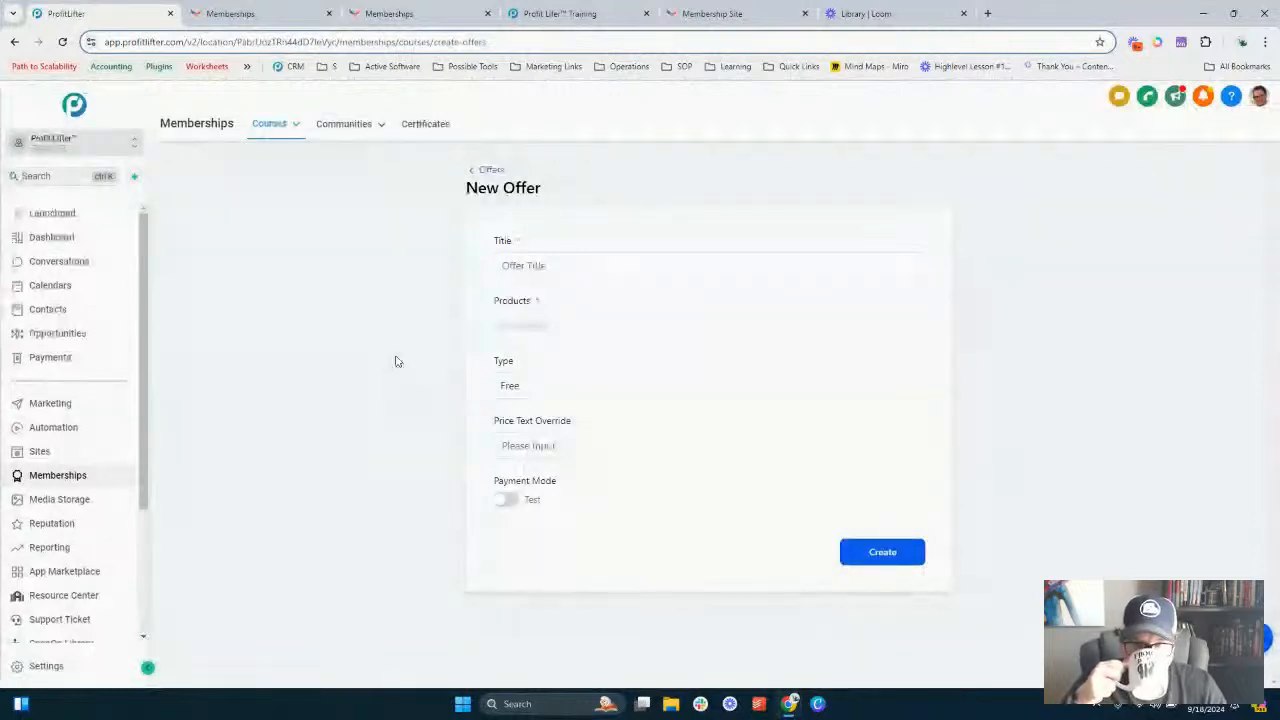
pyautogui.click(491, 170)
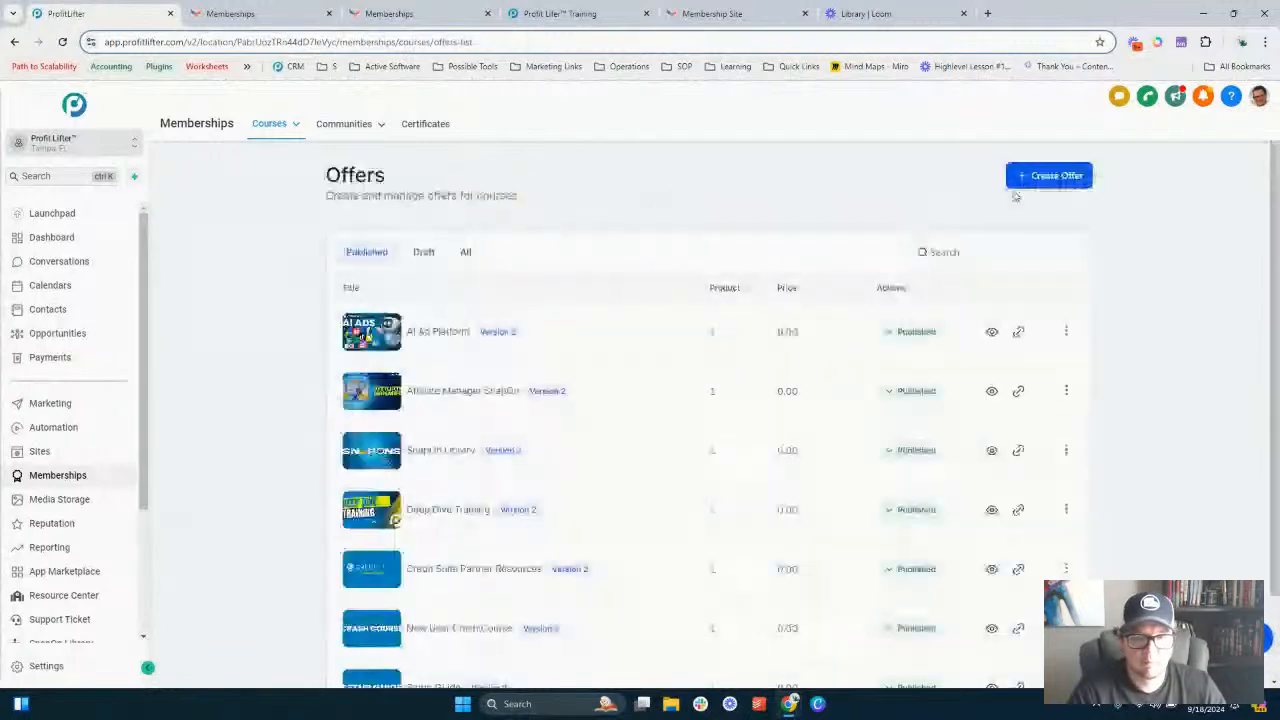
pyautogui.click(1057, 175)
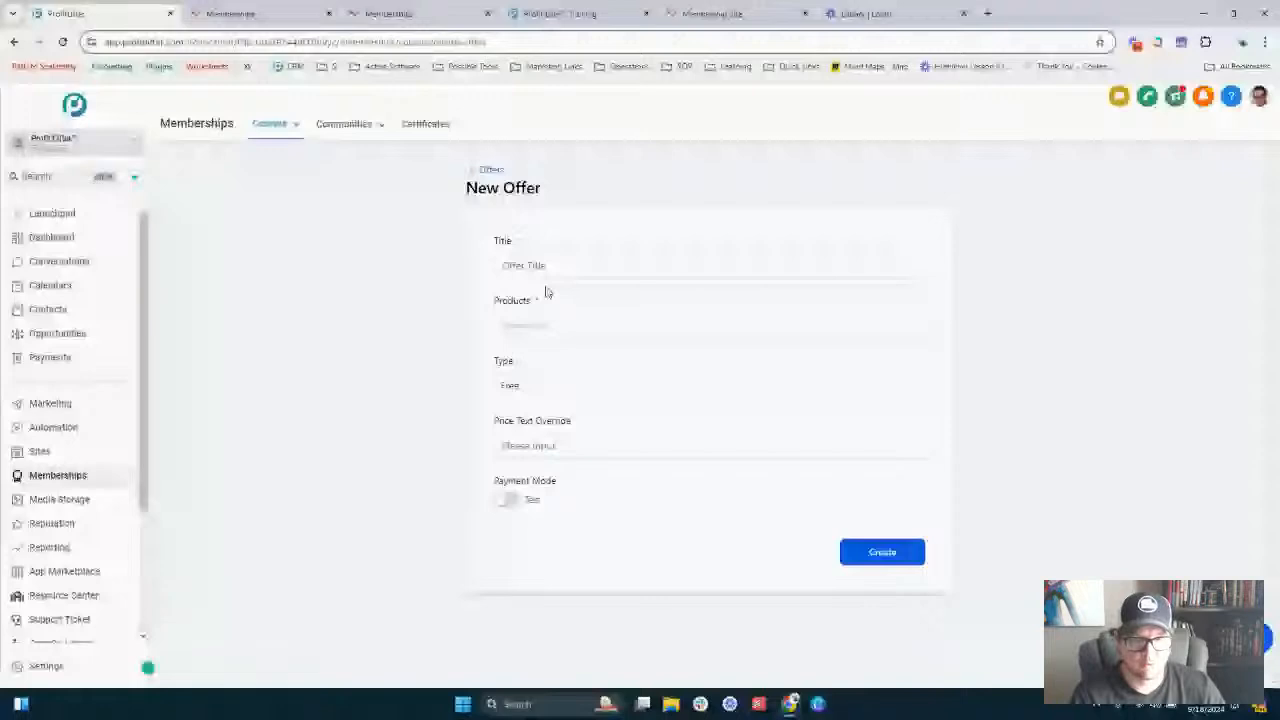
# - Title the new offer Membership Training
pyautogui.click(530, 265)
pyautogui.write('Mem')
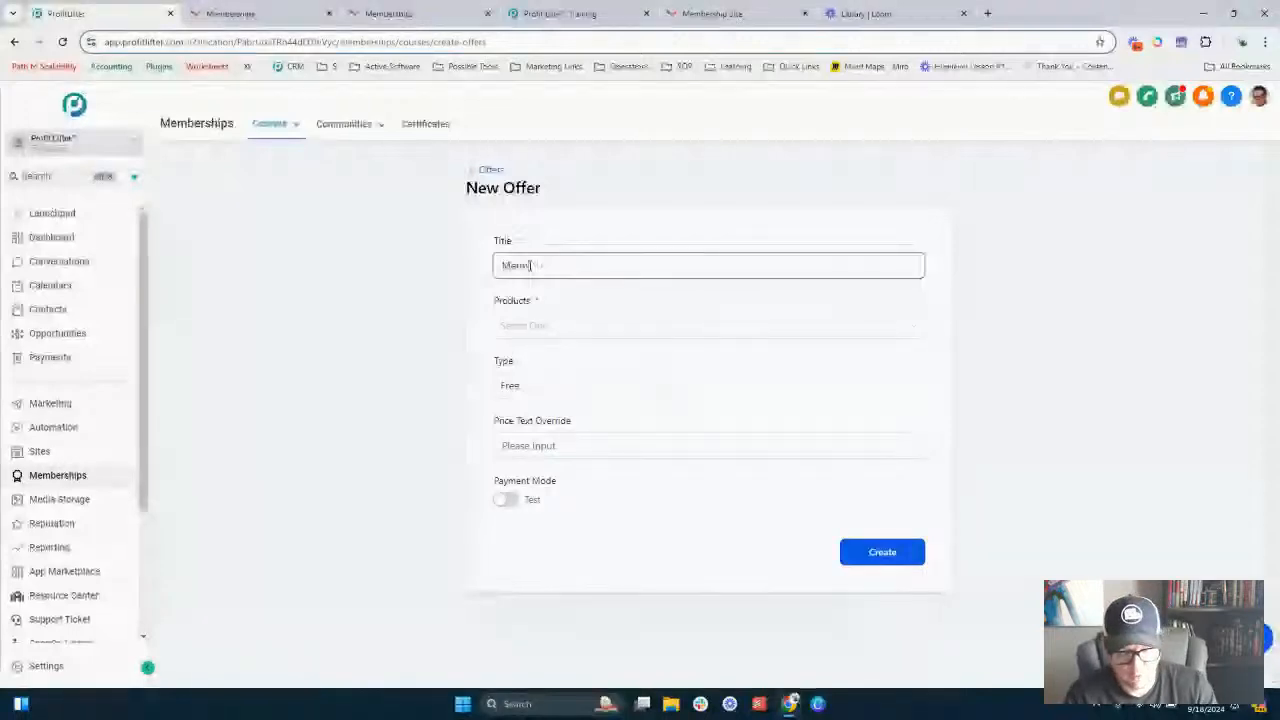
pyautogui.write('b')
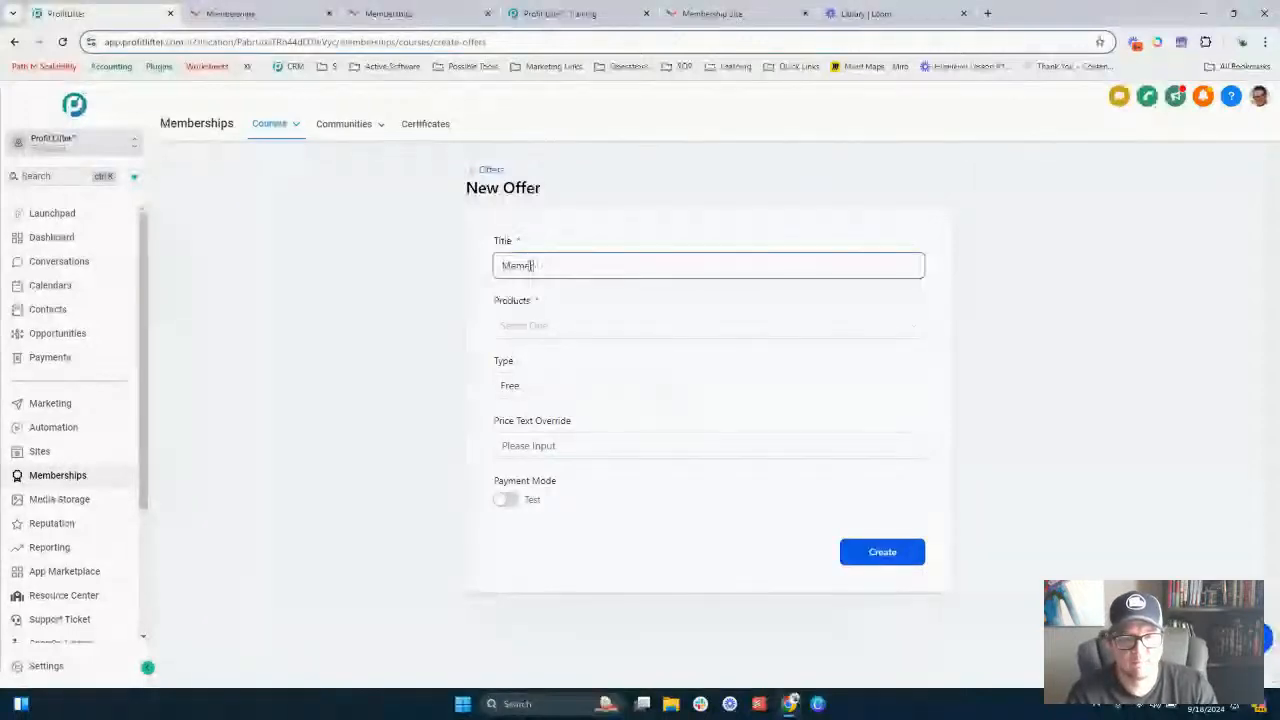
pyautogui.write('ers')
pyautogui.press('BackSpace')
pyautogui.press('BackSpace')
pyautogui.press('BackSpace')
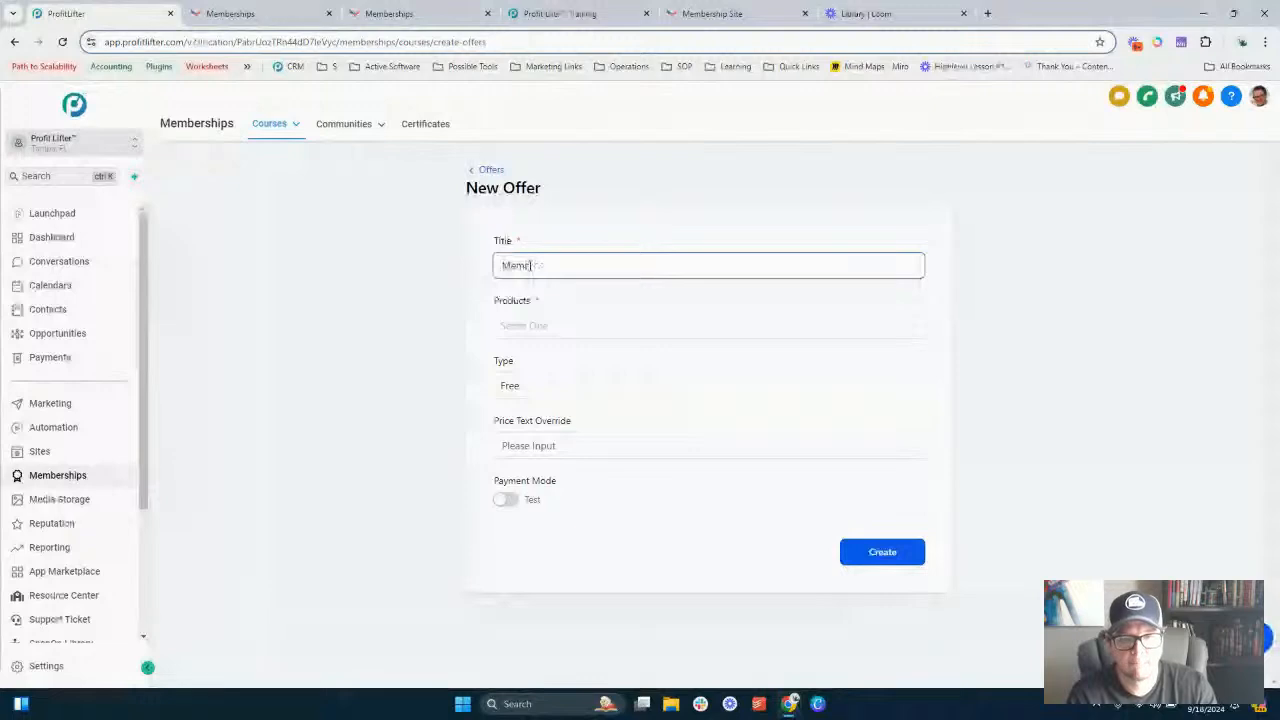
pyautogui.write('ership Training')
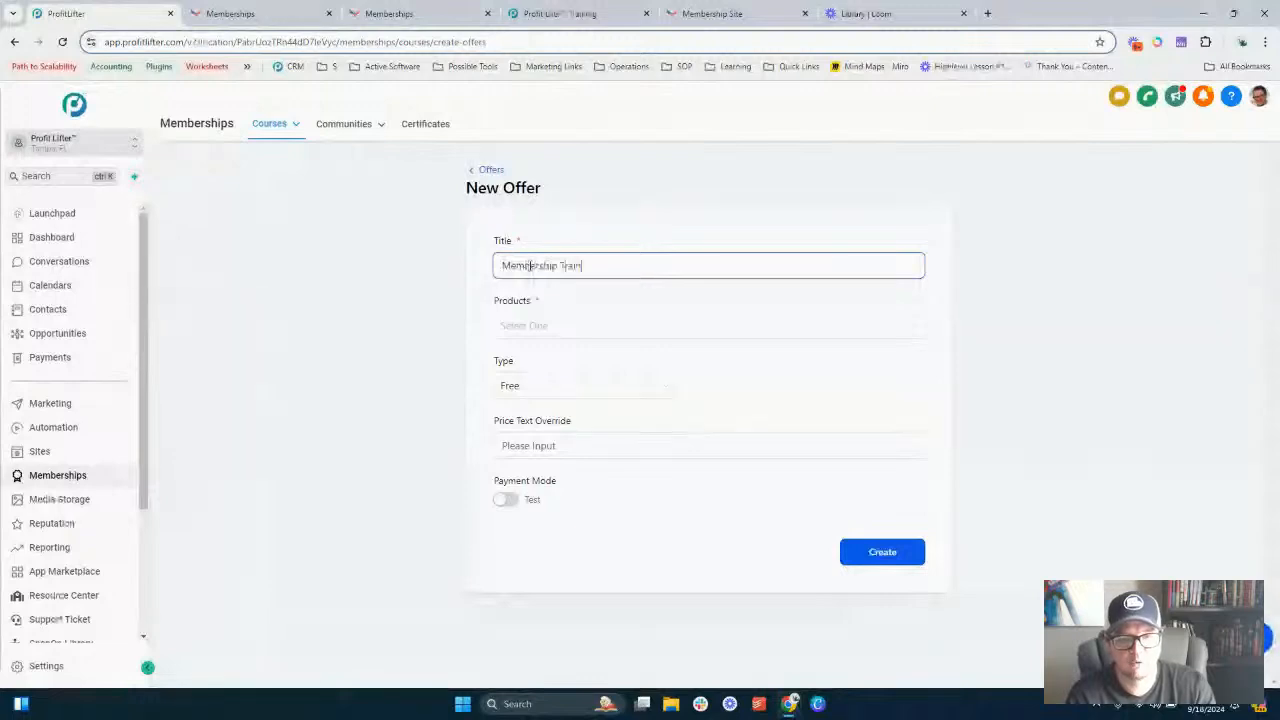
pyautogui.press('Tab')
# - Assign the AI Ad Platform product to the offer
pyautogui.click(586, 322)
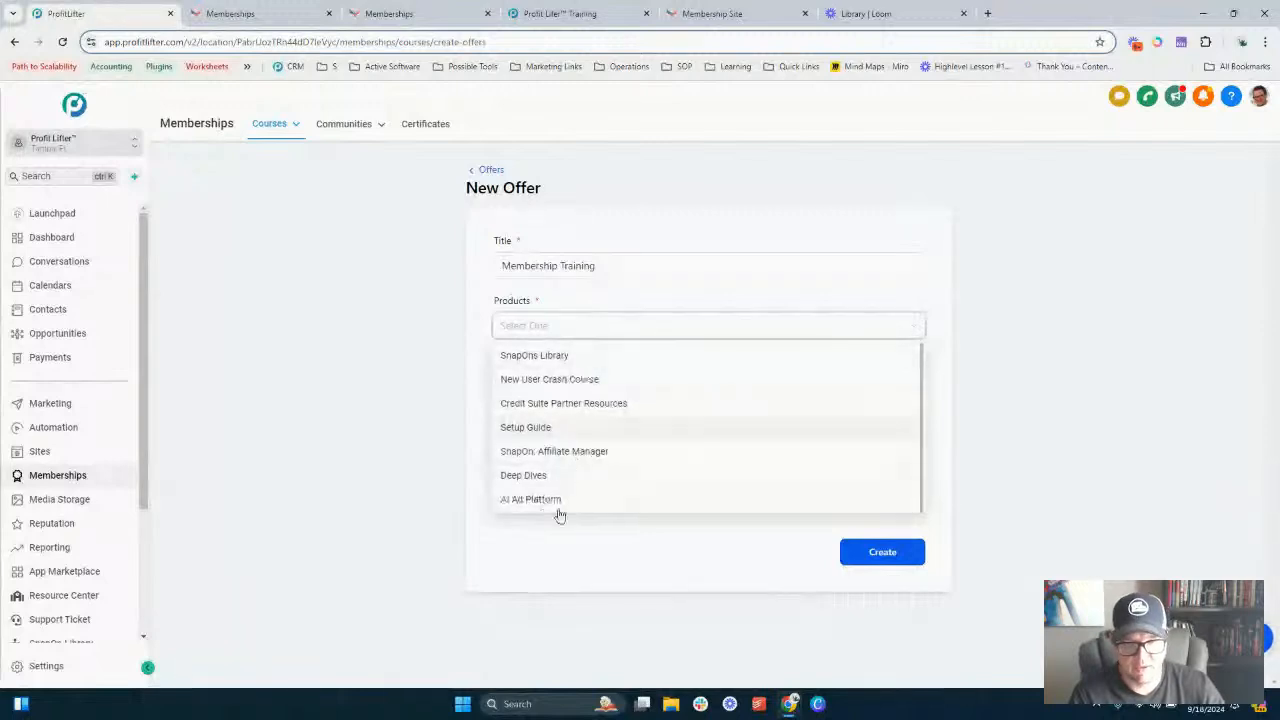
pyautogui.click(556, 502)
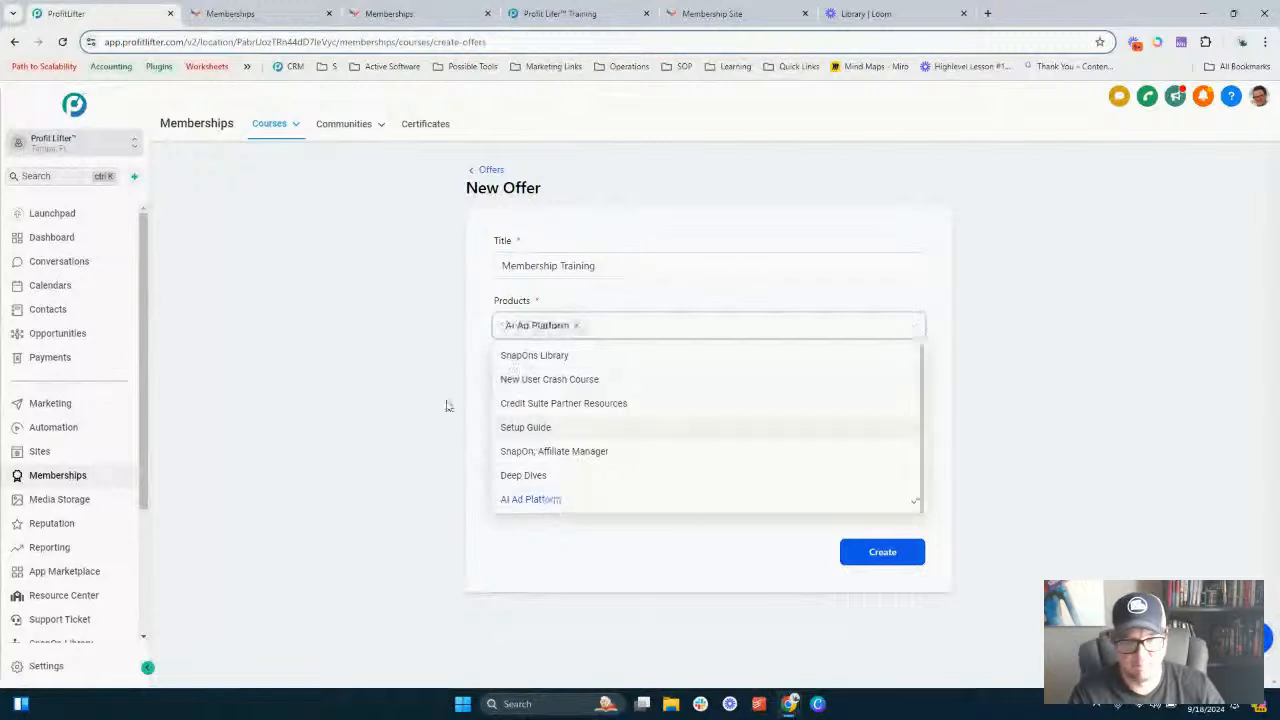
pyautogui.click(541, 385)
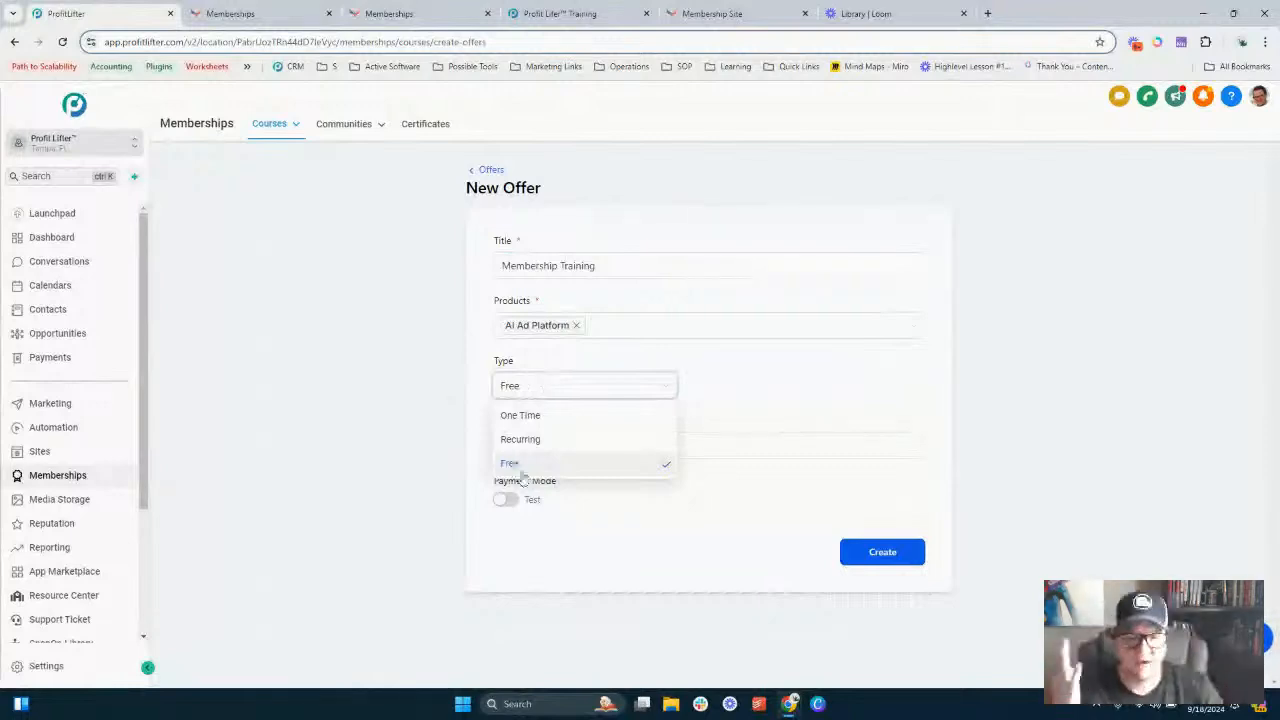
# - Set the offer type to Recurring with an amount of $9.99
pyautogui.click(528, 414)
pyautogui.click(731, 387)
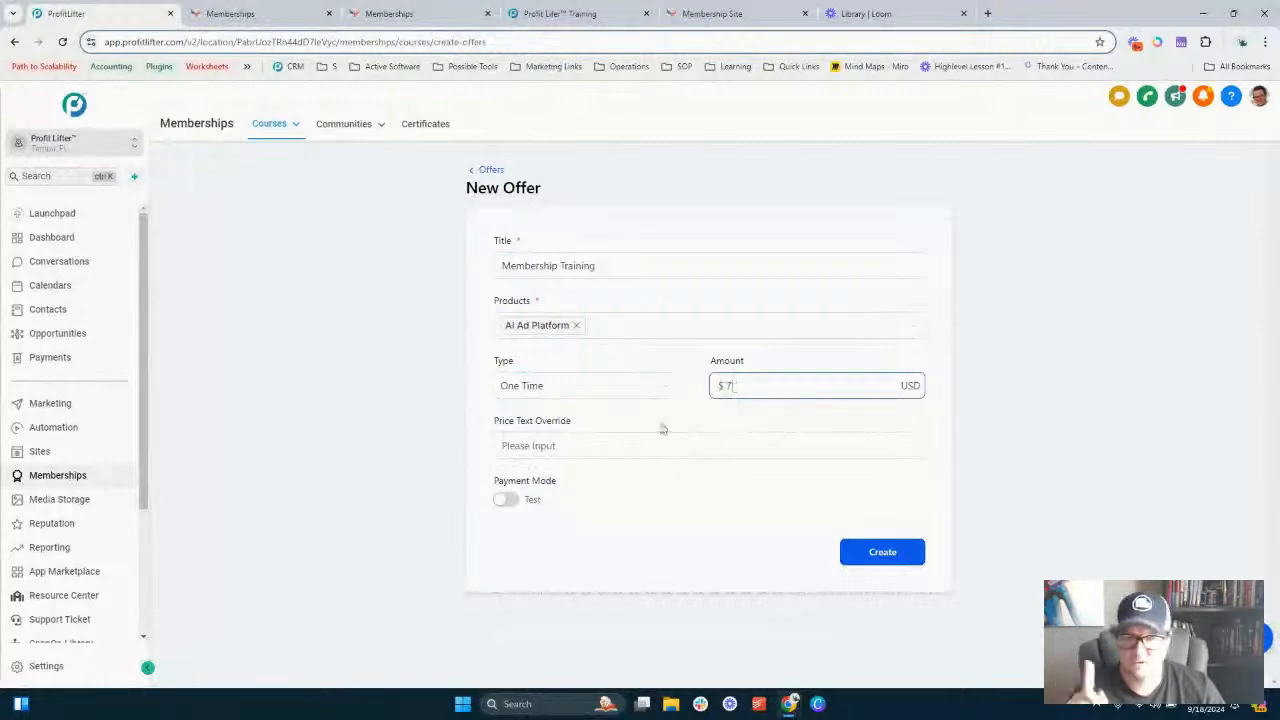
pyautogui.click(590, 386)
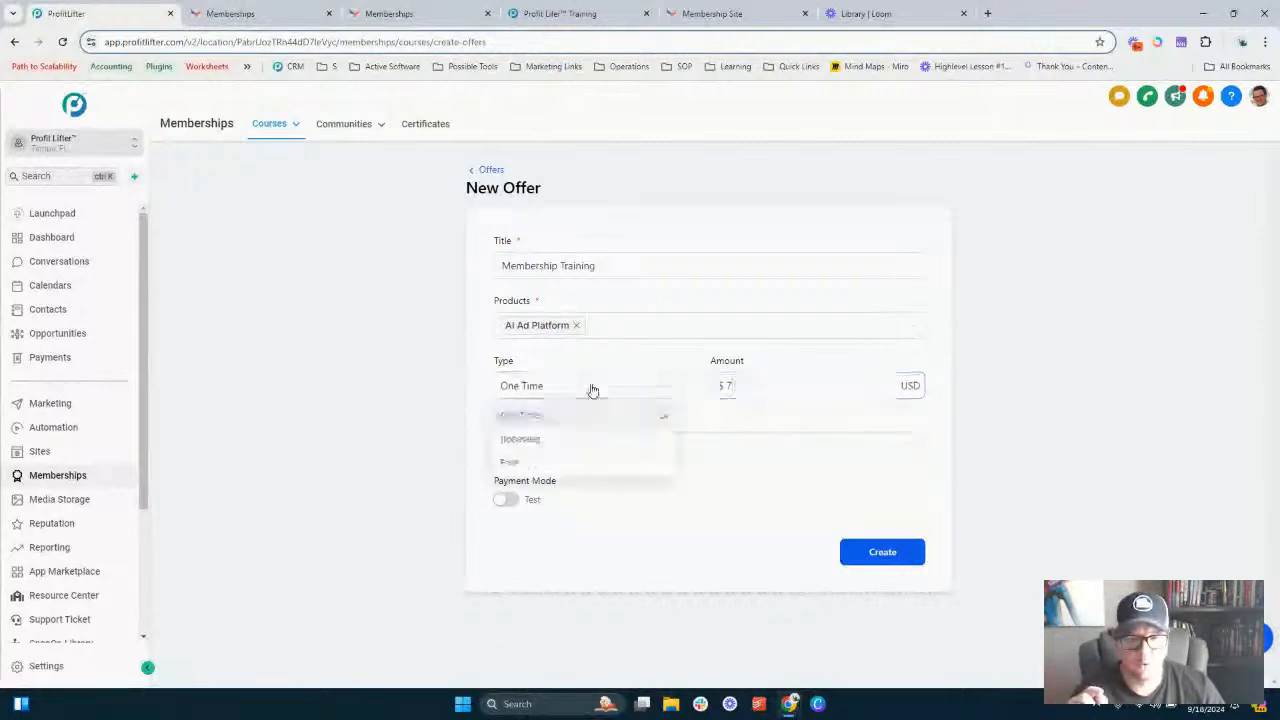
pyautogui.click(553, 443)
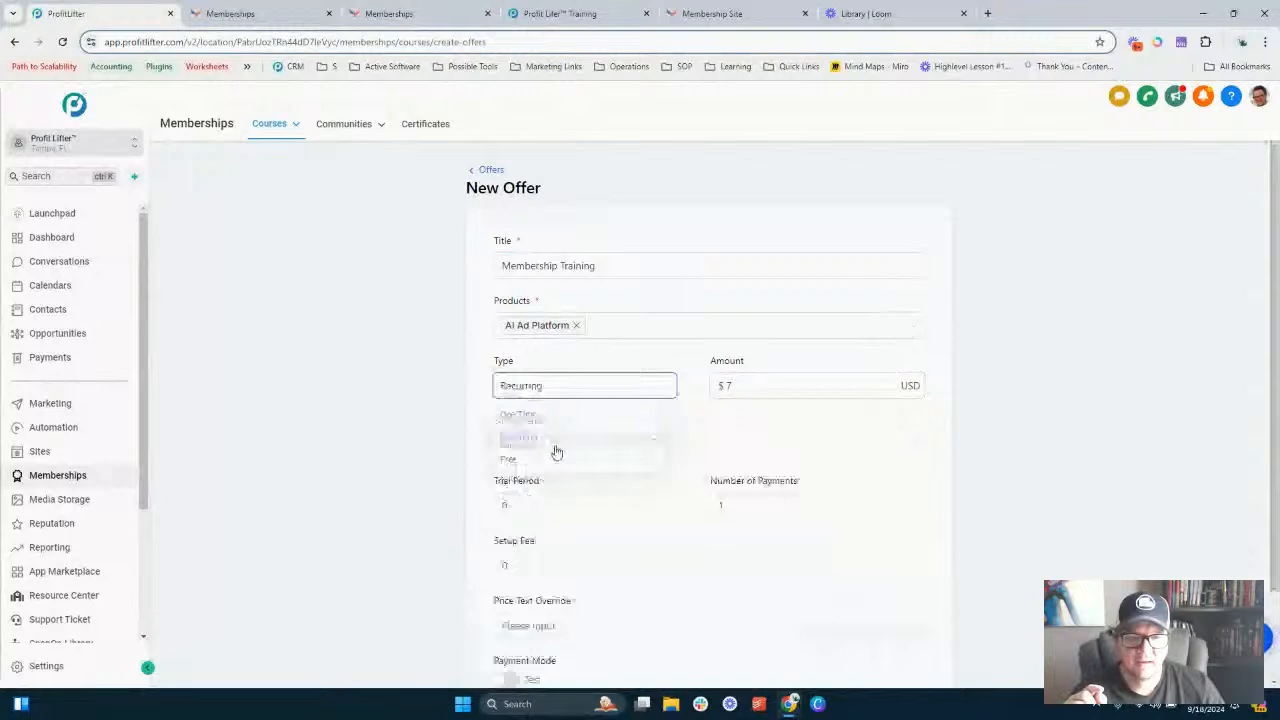
pyautogui.click(722, 386)
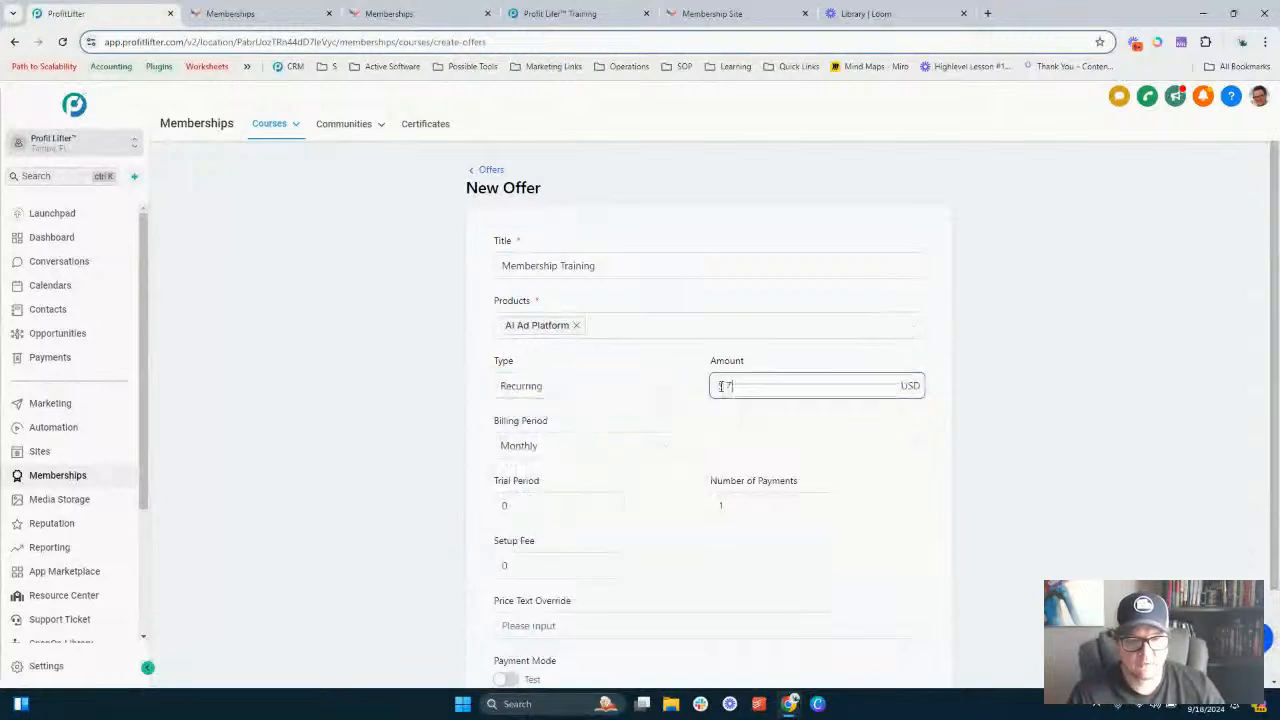
pyautogui.doubleClick(727, 386)
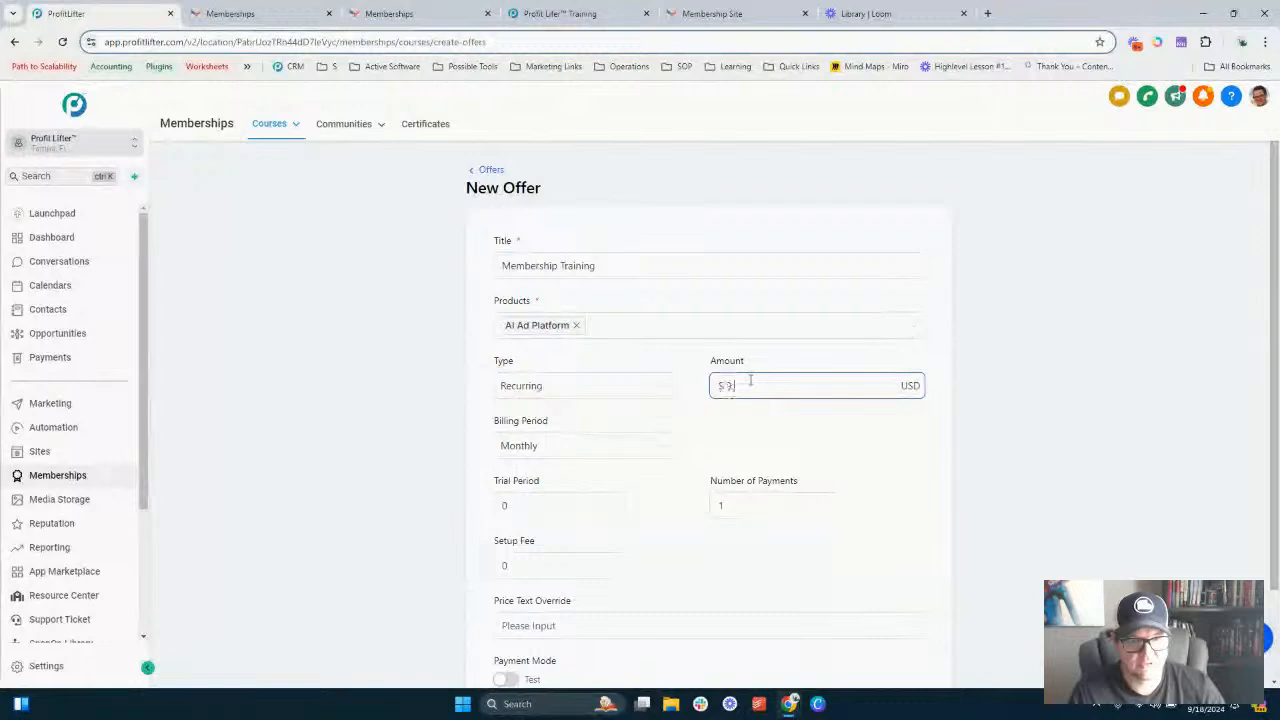
pyautogui.press('Tab')
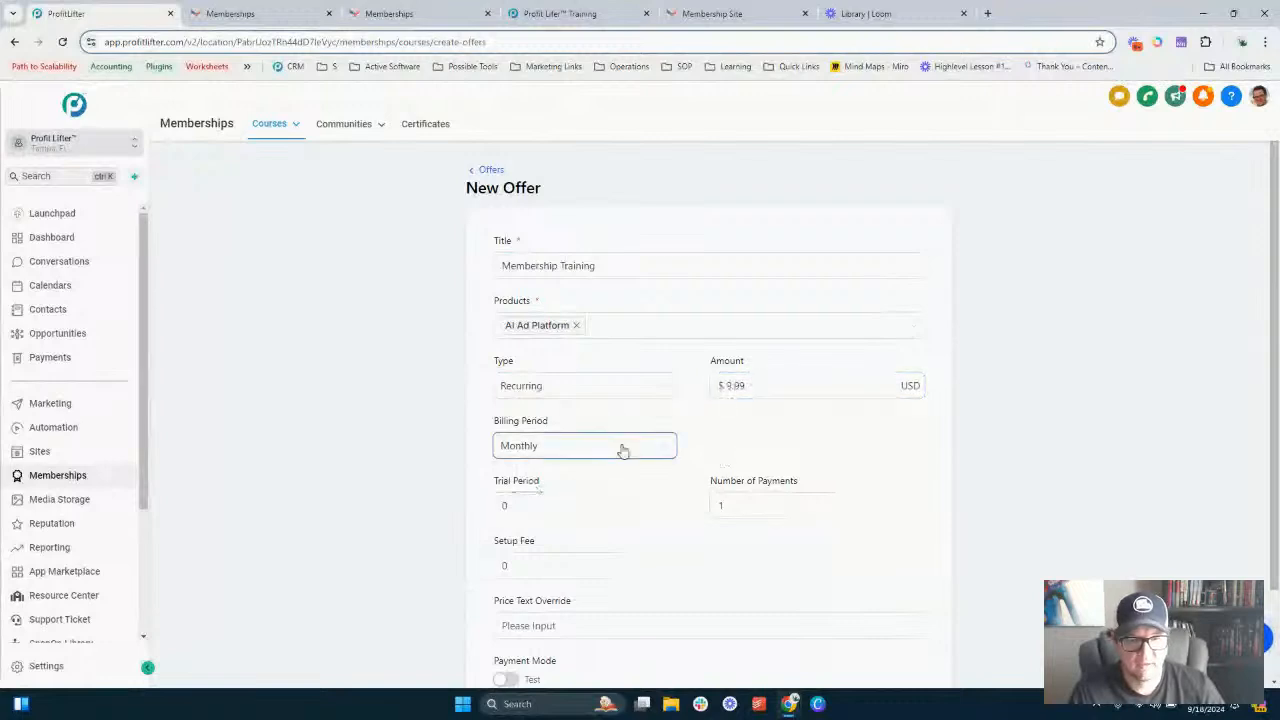
# - Set the offer's trial period to 7
pyautogui.click(532, 511)
pyautogui.doubleClick(532, 511)
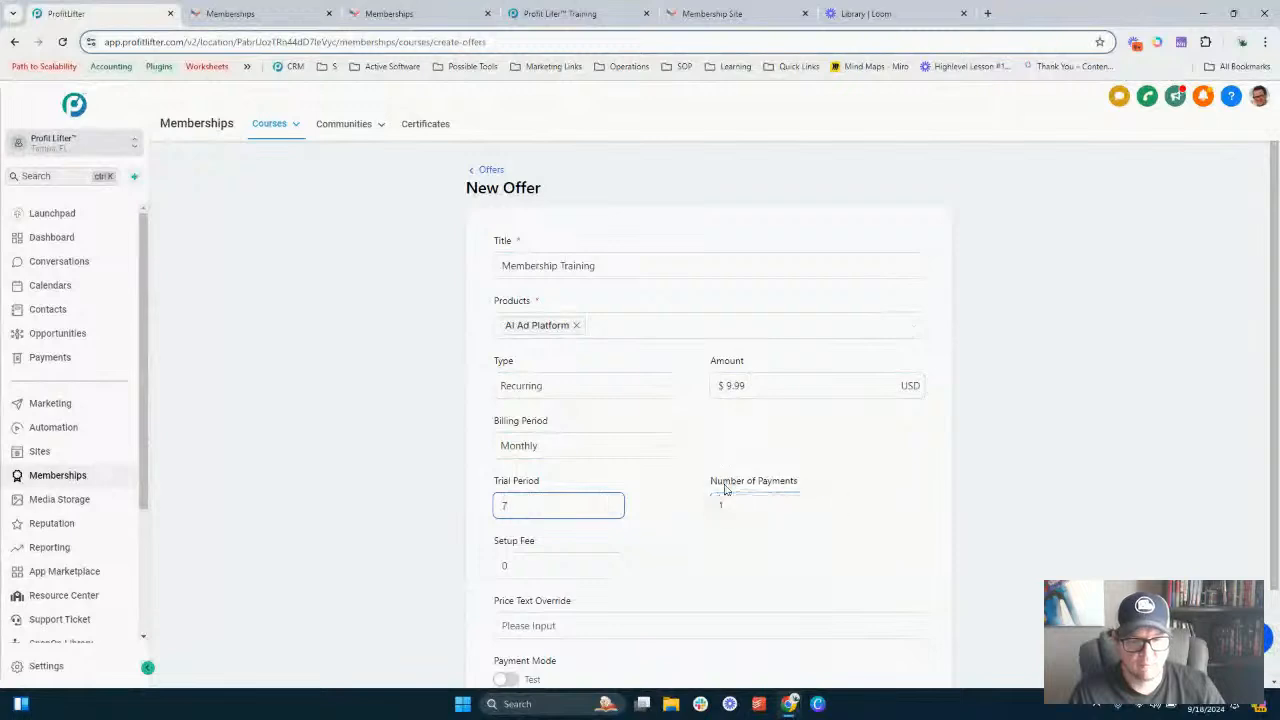
pyautogui.scroll(-1, 730, 491)
# - Set the number of payments to 120, keeping the setup fee at 0
pyautogui.click(728, 398)
pyautogui.write('1')
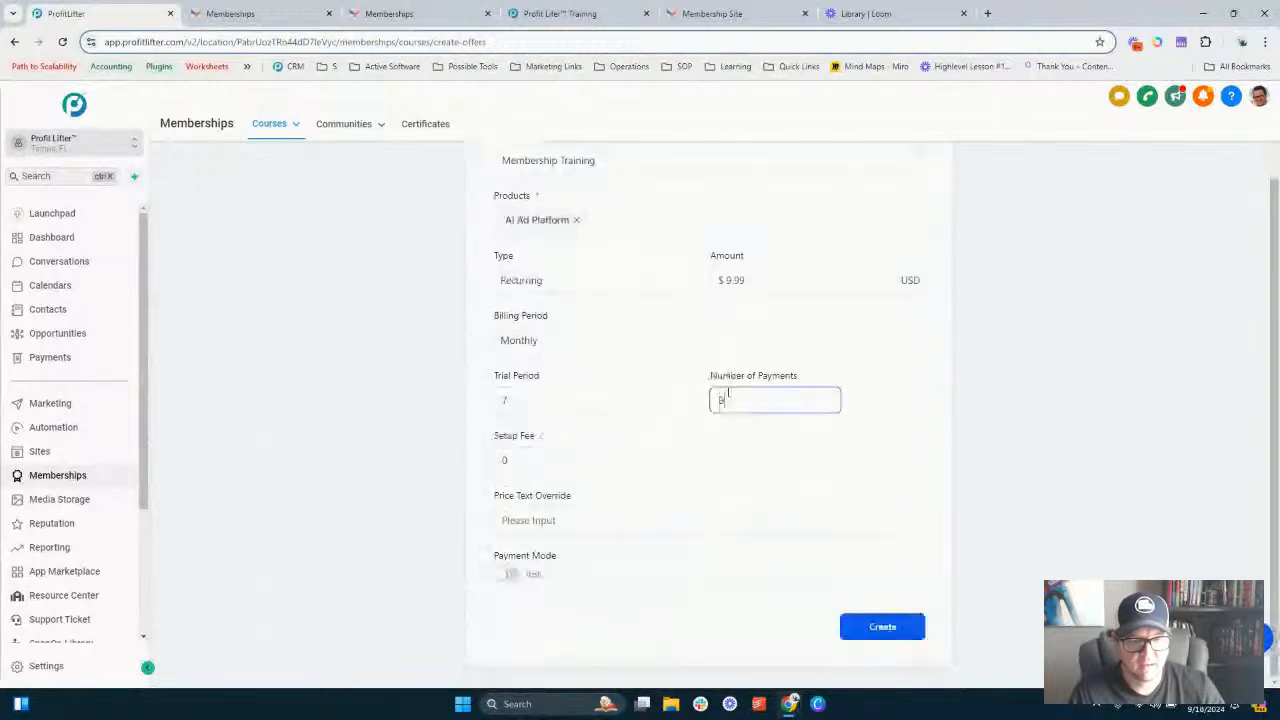
pyautogui.press('Tab')
pyautogui.click(735, 393)
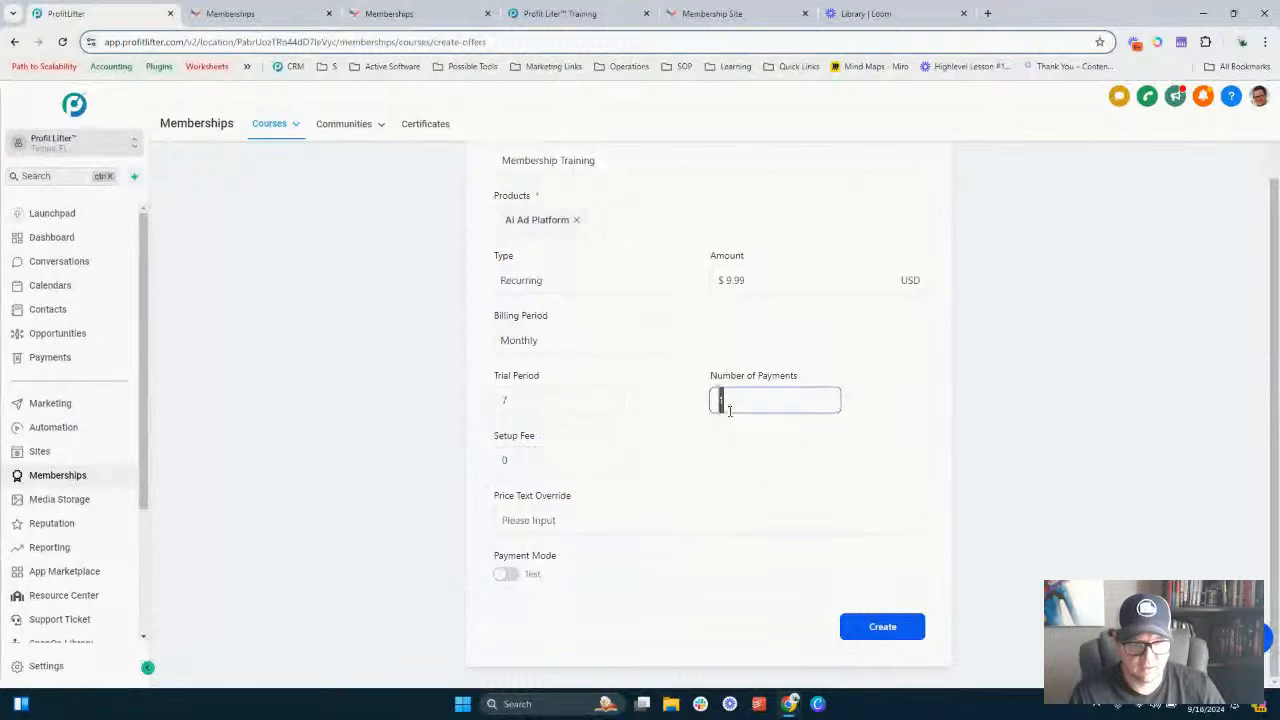
pyautogui.scroll(1, 686, 354)
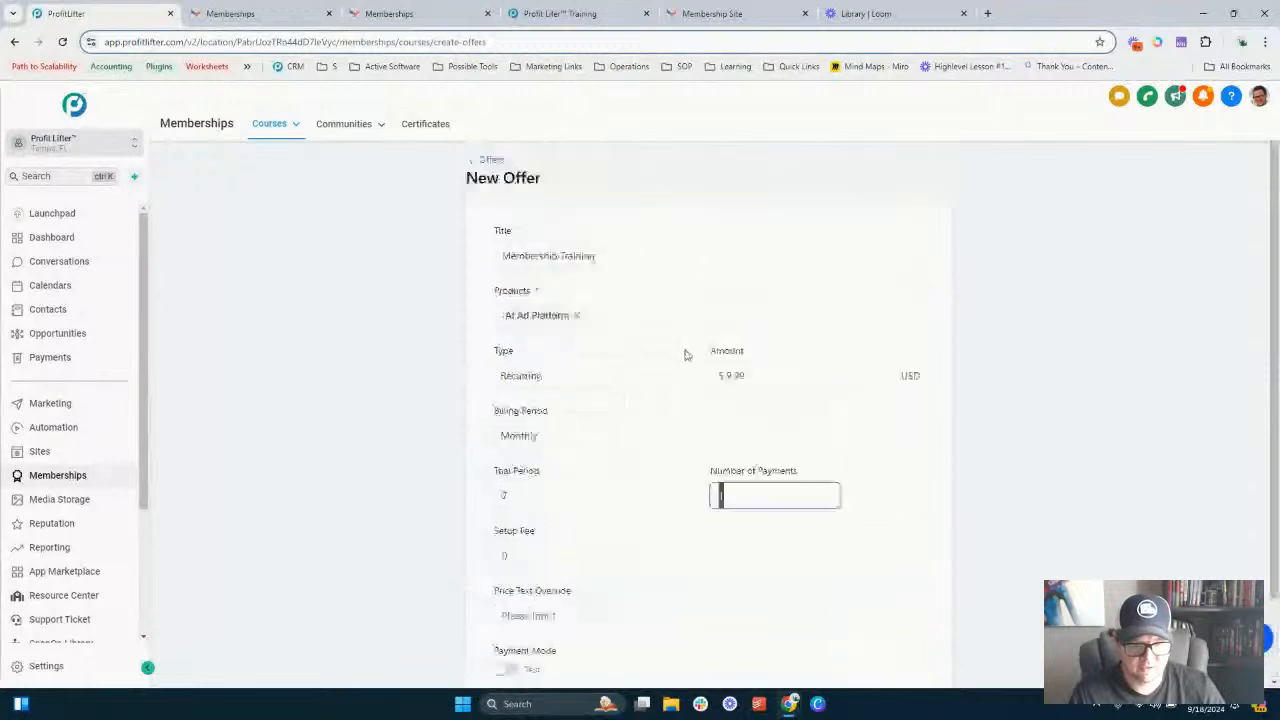
pyautogui.scroll(-1, 719, 429)
pyautogui.click(561, 494)
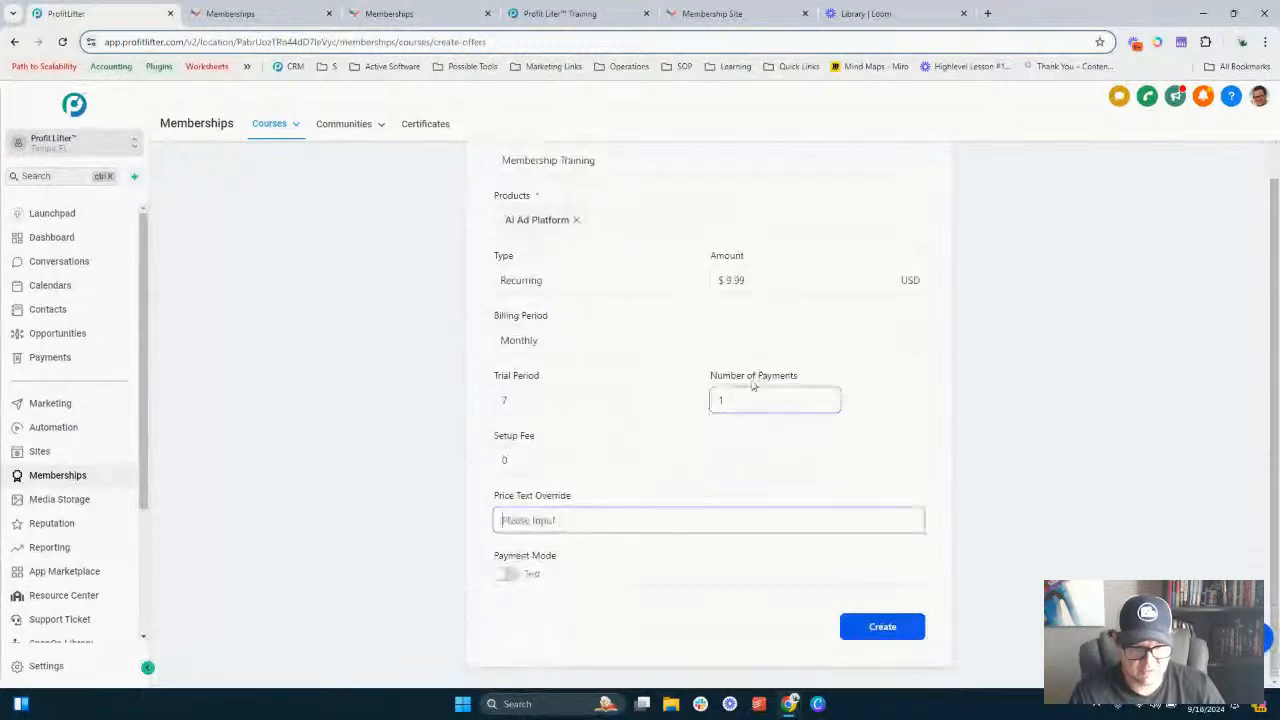
pyautogui.click(737, 401)
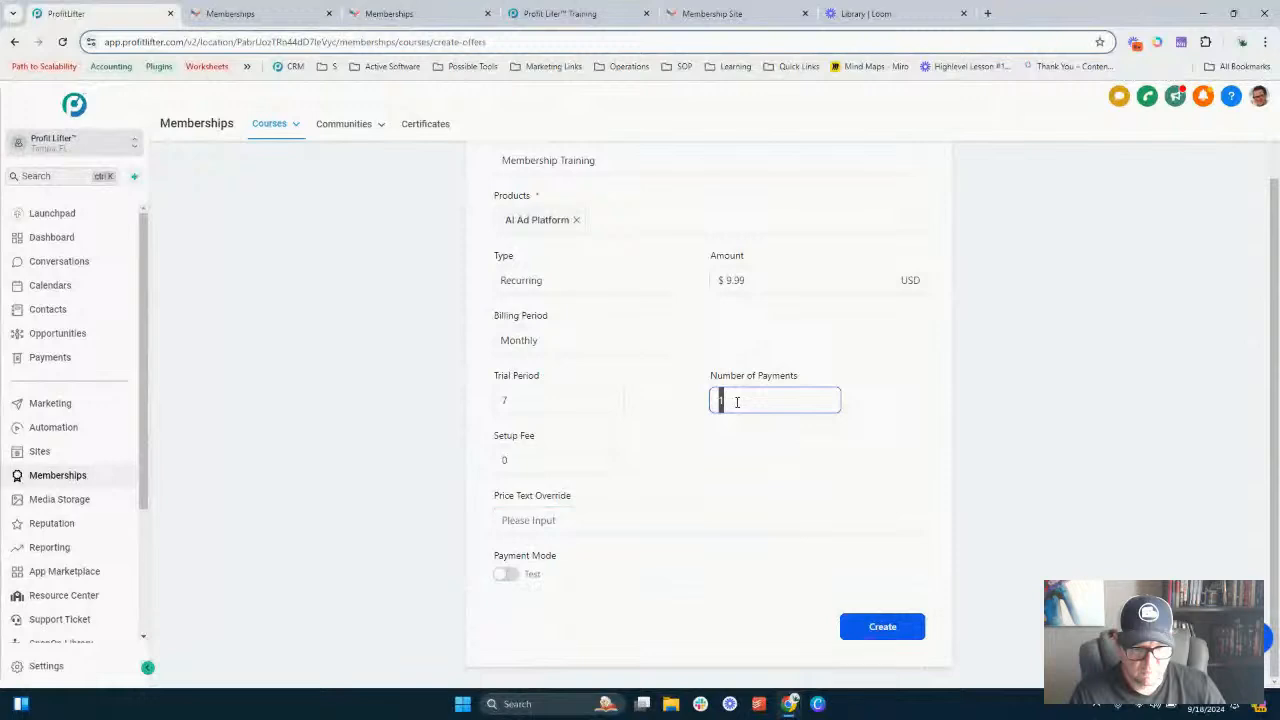
pyautogui.write('0')
pyautogui.press('Tab')
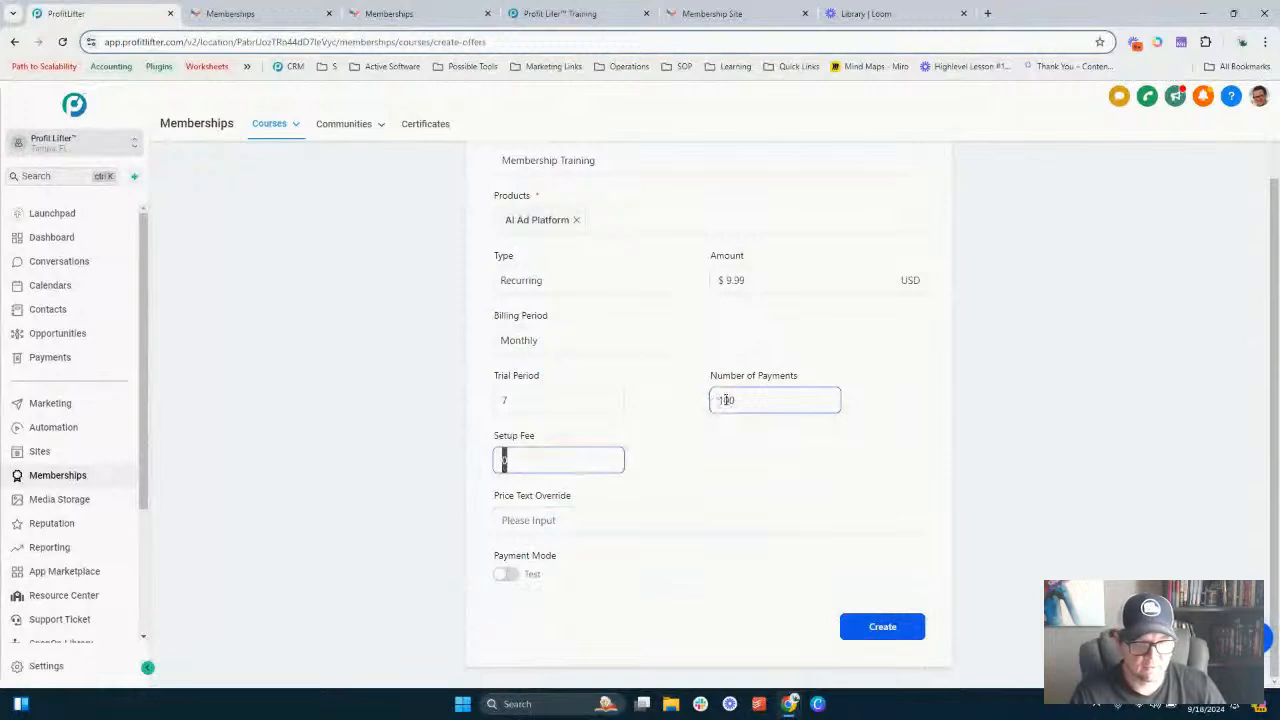
pyautogui.doubleClick(726, 400)
pyautogui.write('120')
pyautogui.press('Tab')
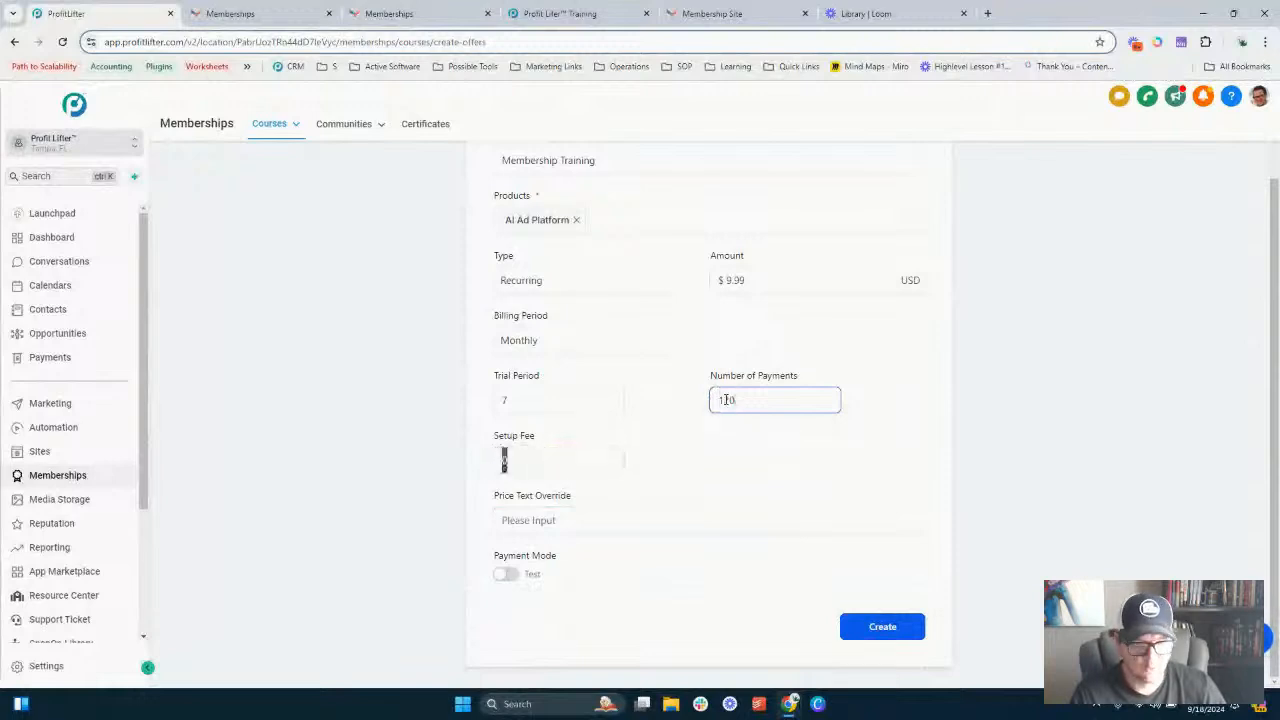
pyautogui.click(742, 438)
pyautogui.click(713, 396)
pyautogui.click(715, 438)
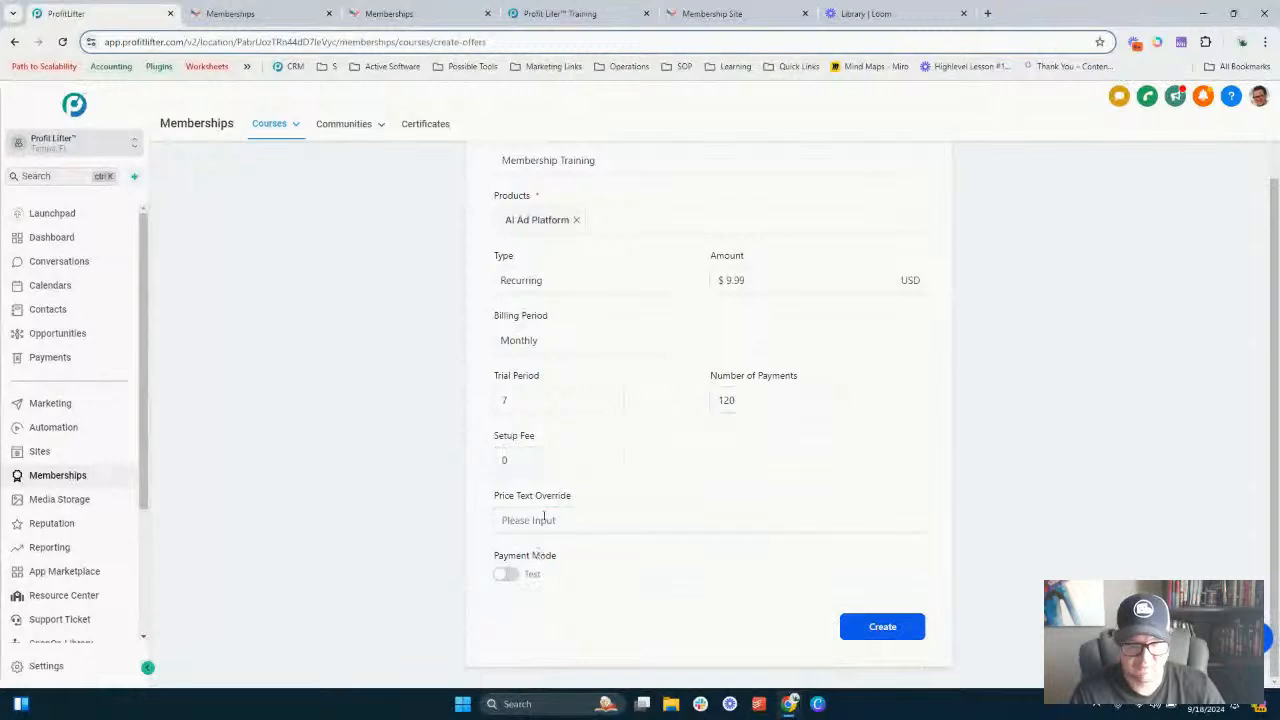
pyautogui.click(544, 517)
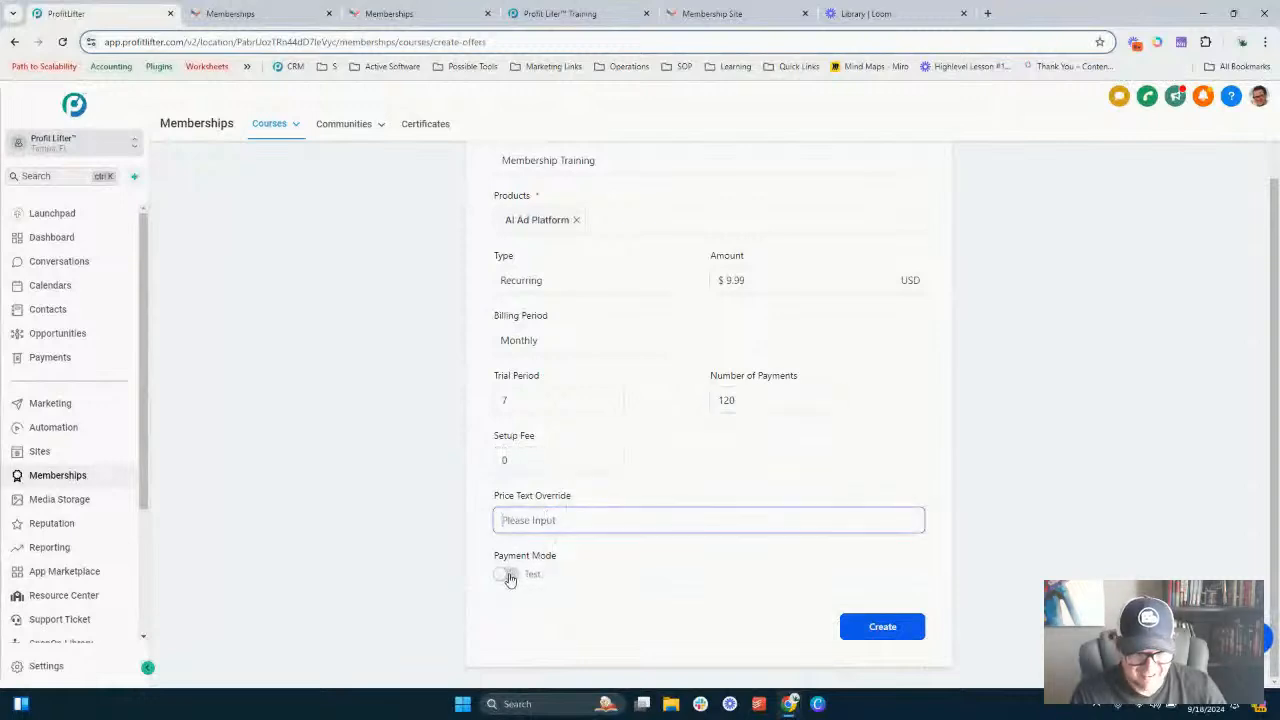
# - Create the offer and save it with its status set to Published
pyautogui.click(861, 629)
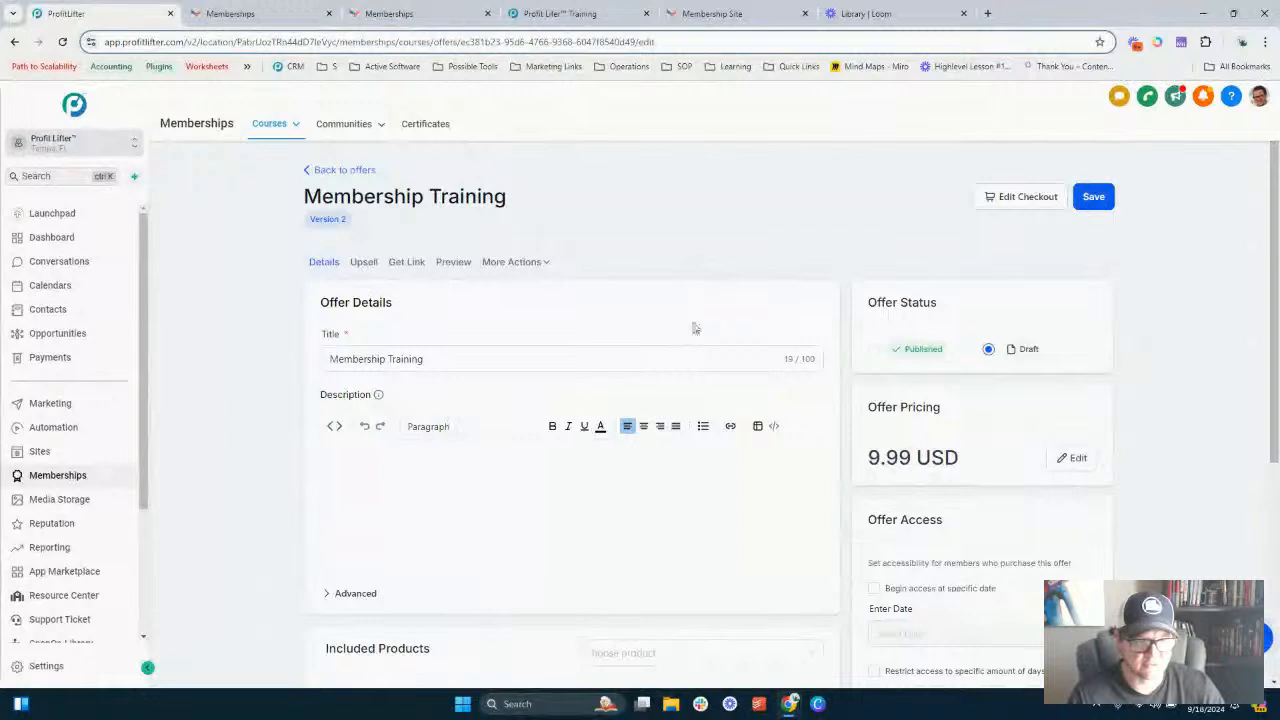
pyautogui.click(874, 354)
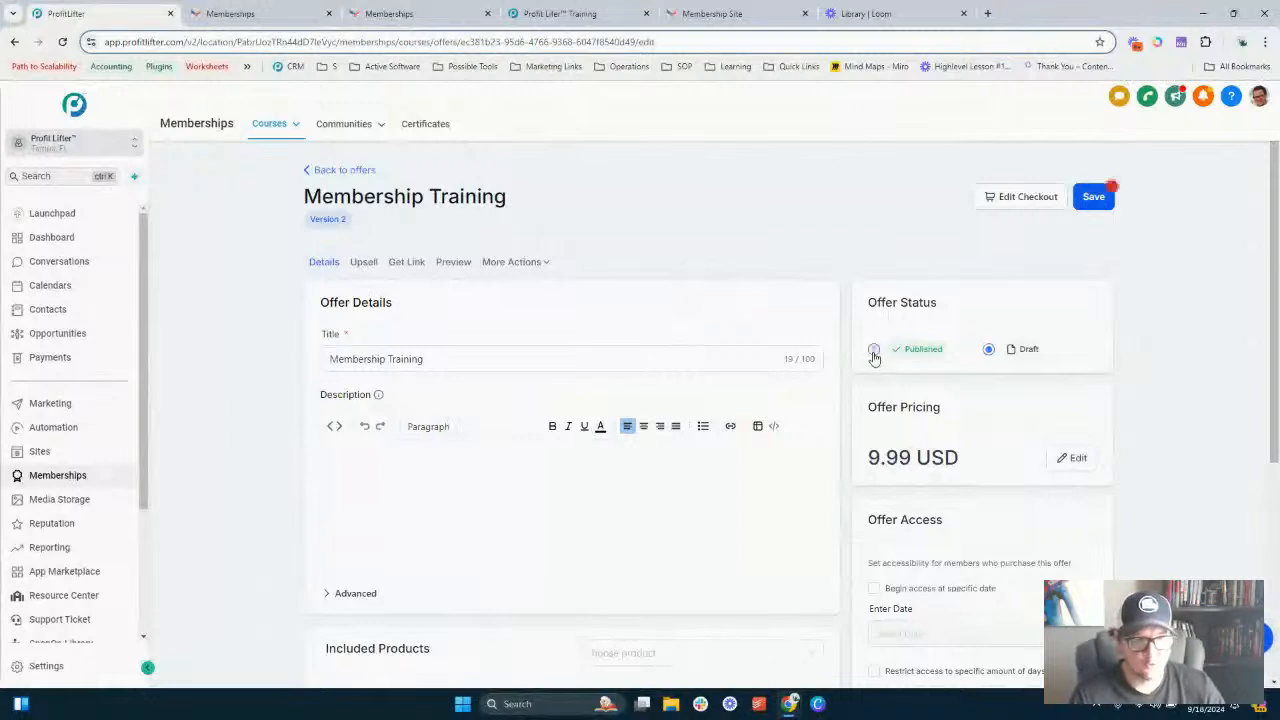
pyautogui.click(1094, 197)
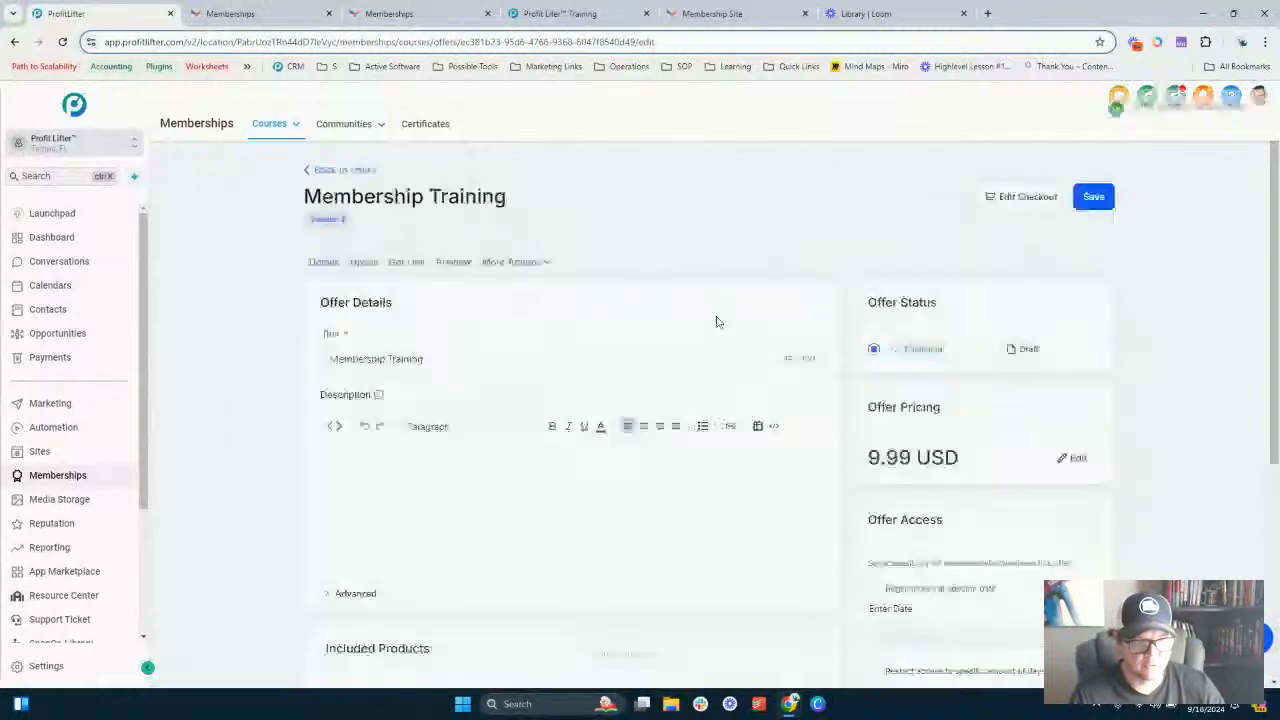
# - Open the offer's upsells and start adding a new upsell
pyautogui.scroll(-2, 646, 316)
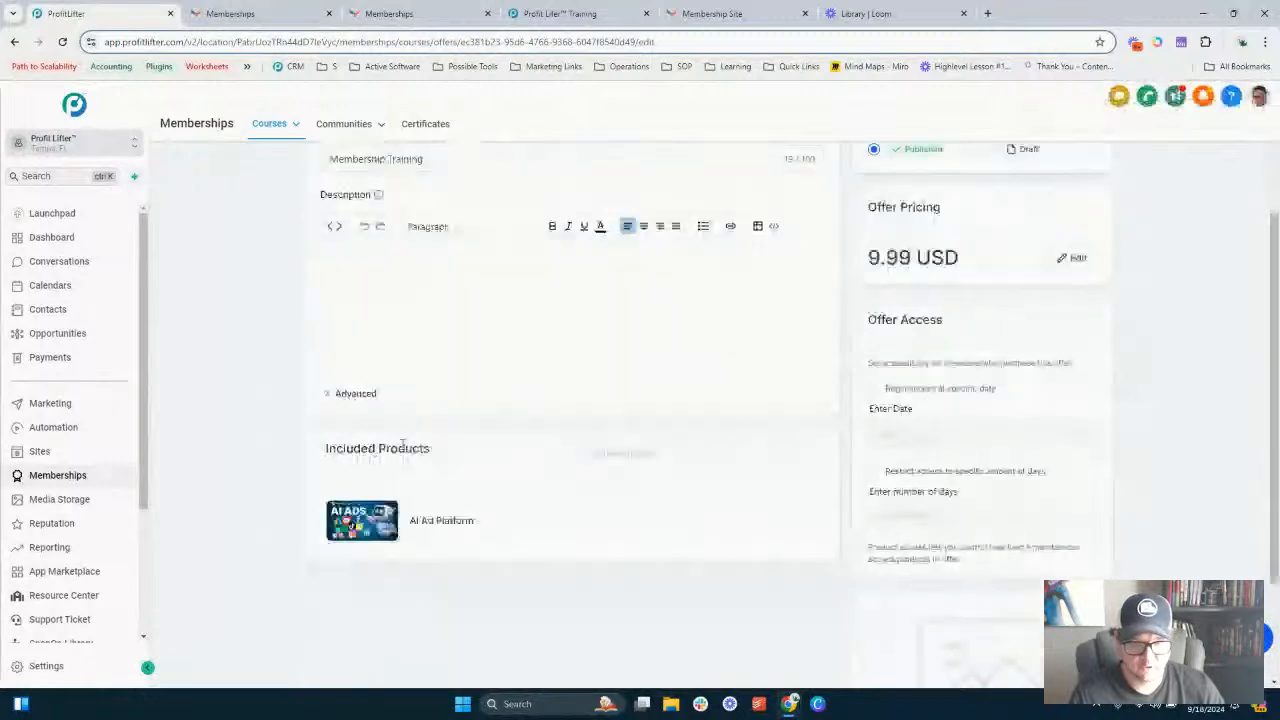
pyautogui.scroll(2, 392, 437)
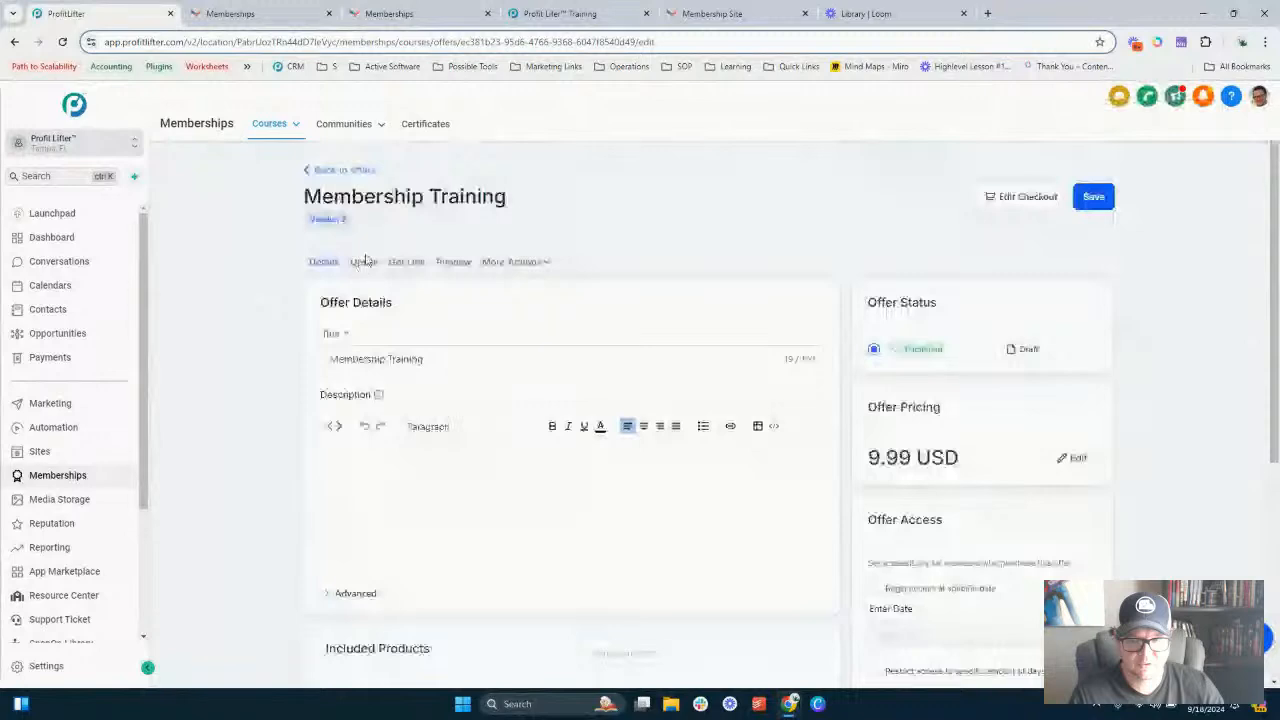
pyautogui.click(364, 263)
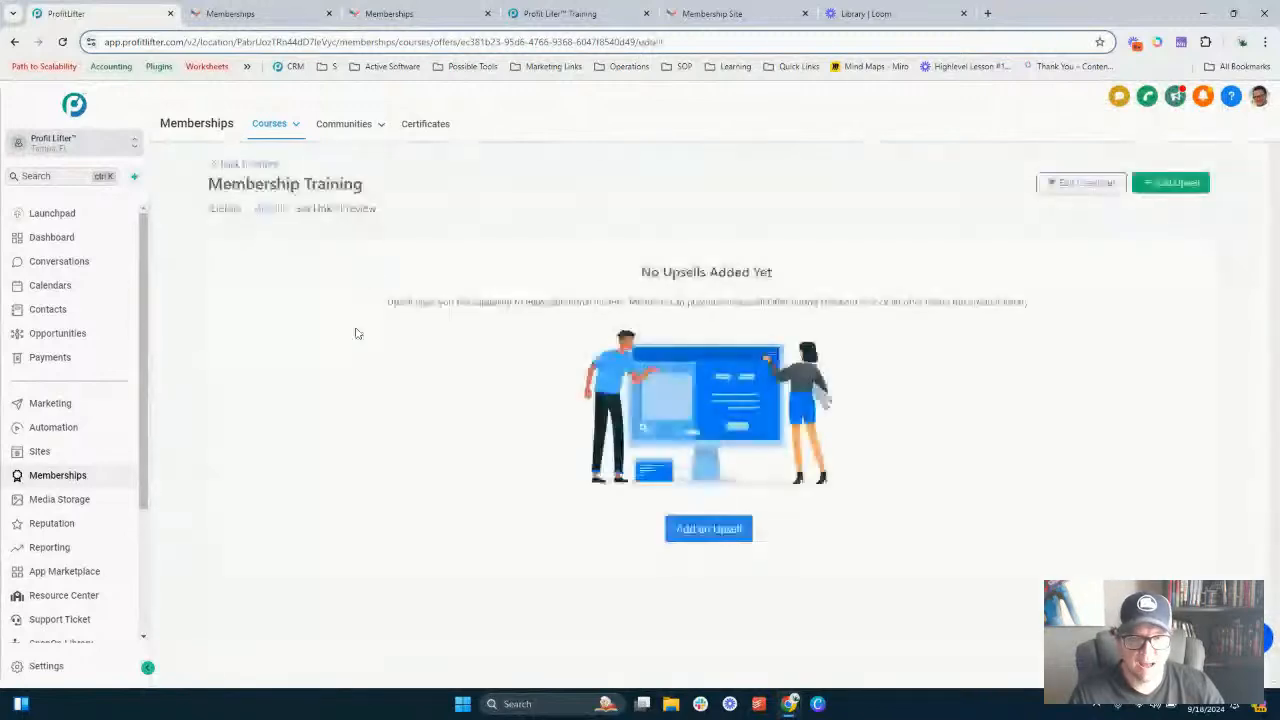
pyautogui.click(702, 538)
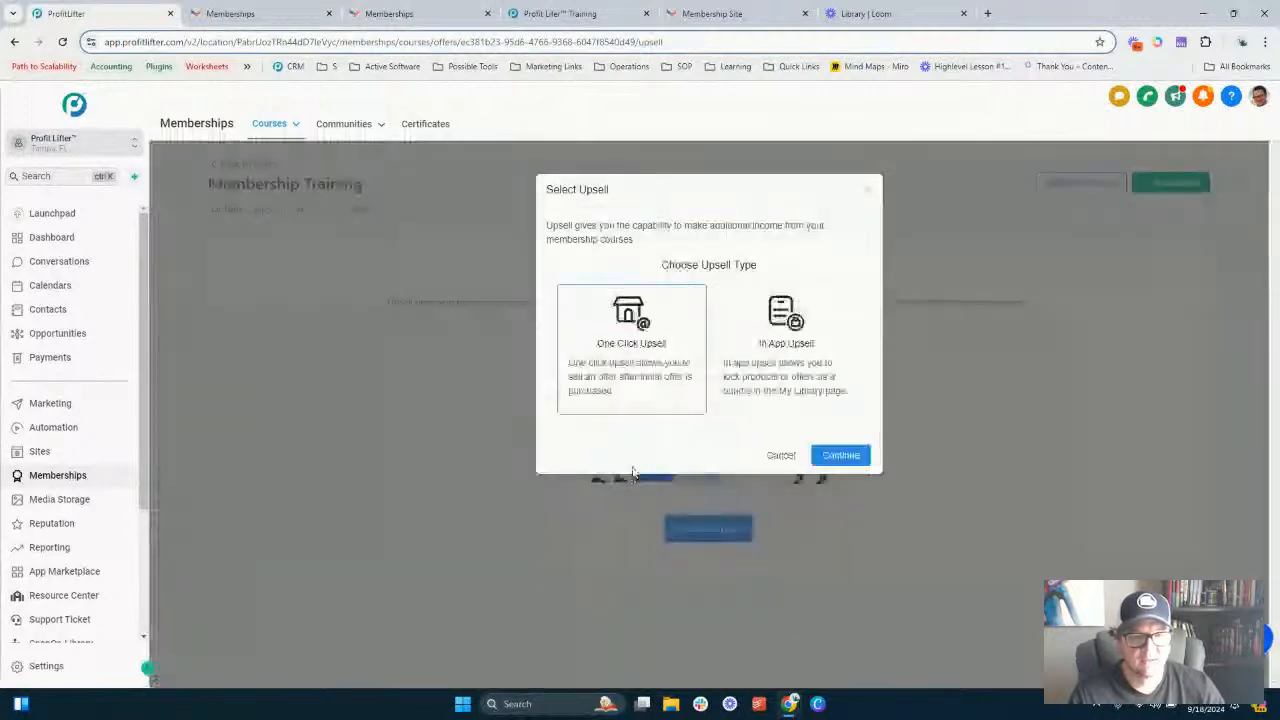
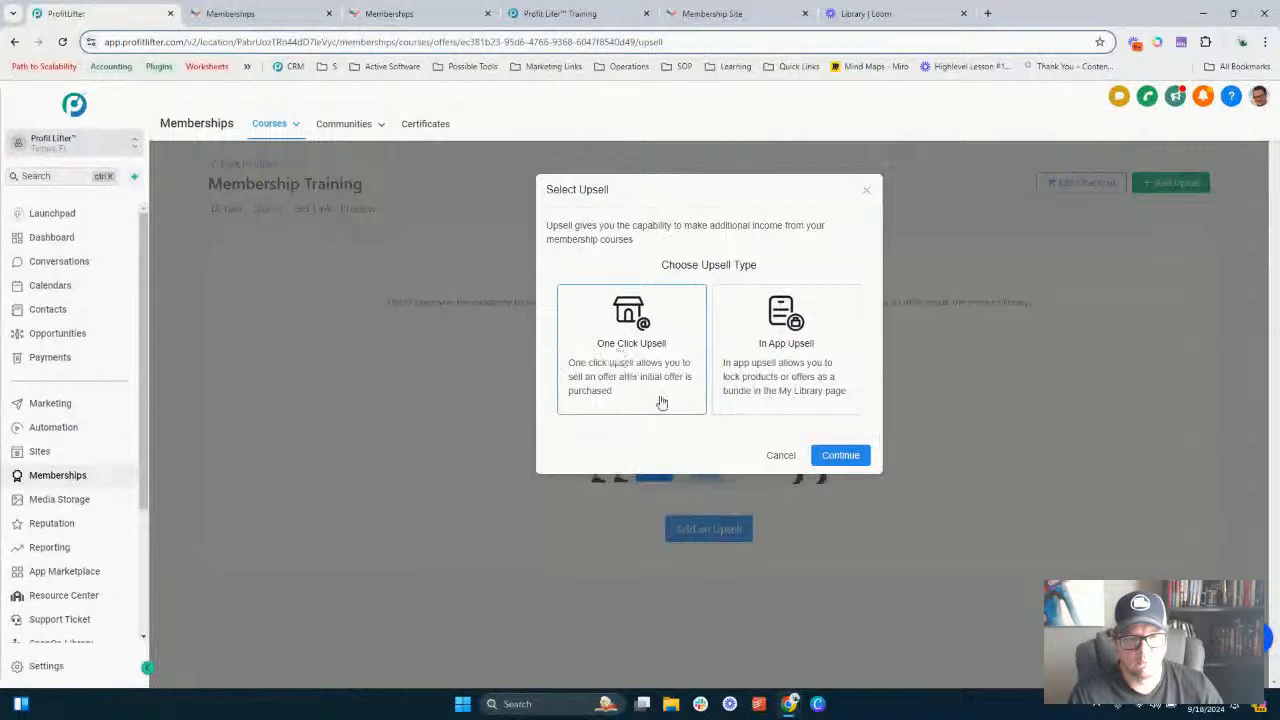
# - Add a One Click Upsell that offers SnapOn Library
pyautogui.click(846, 454)
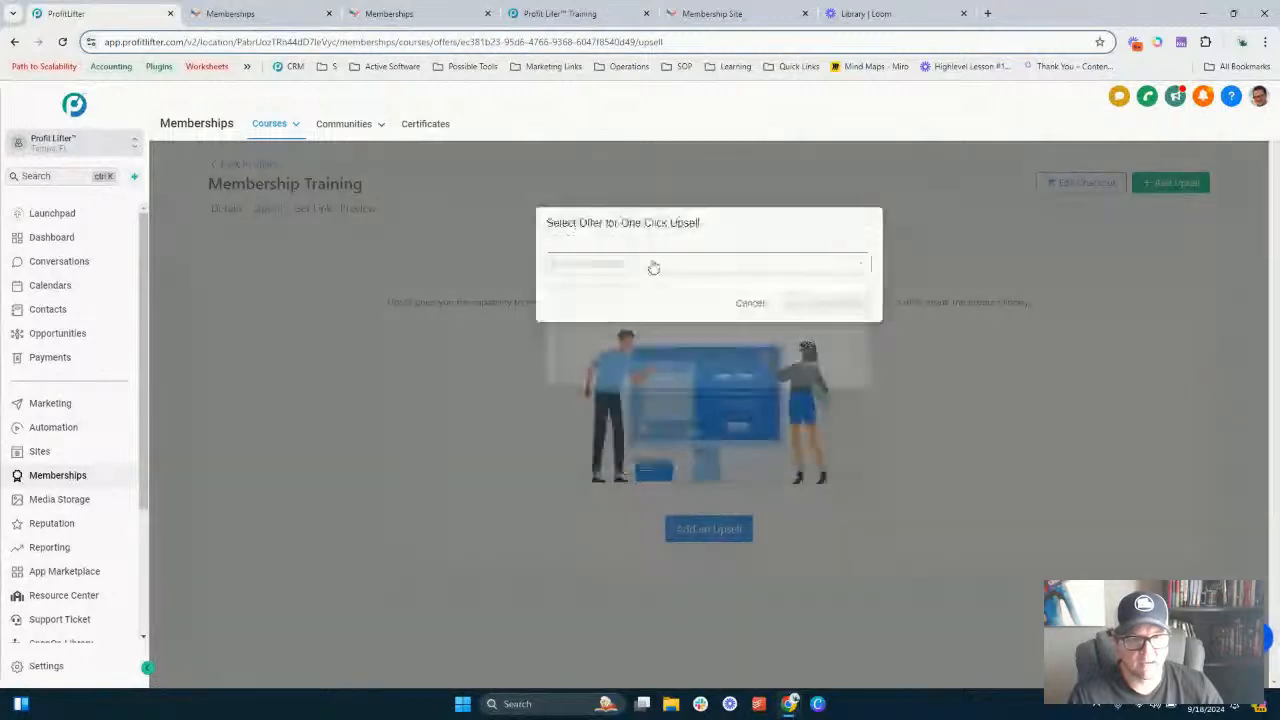
pyautogui.click(653, 266)
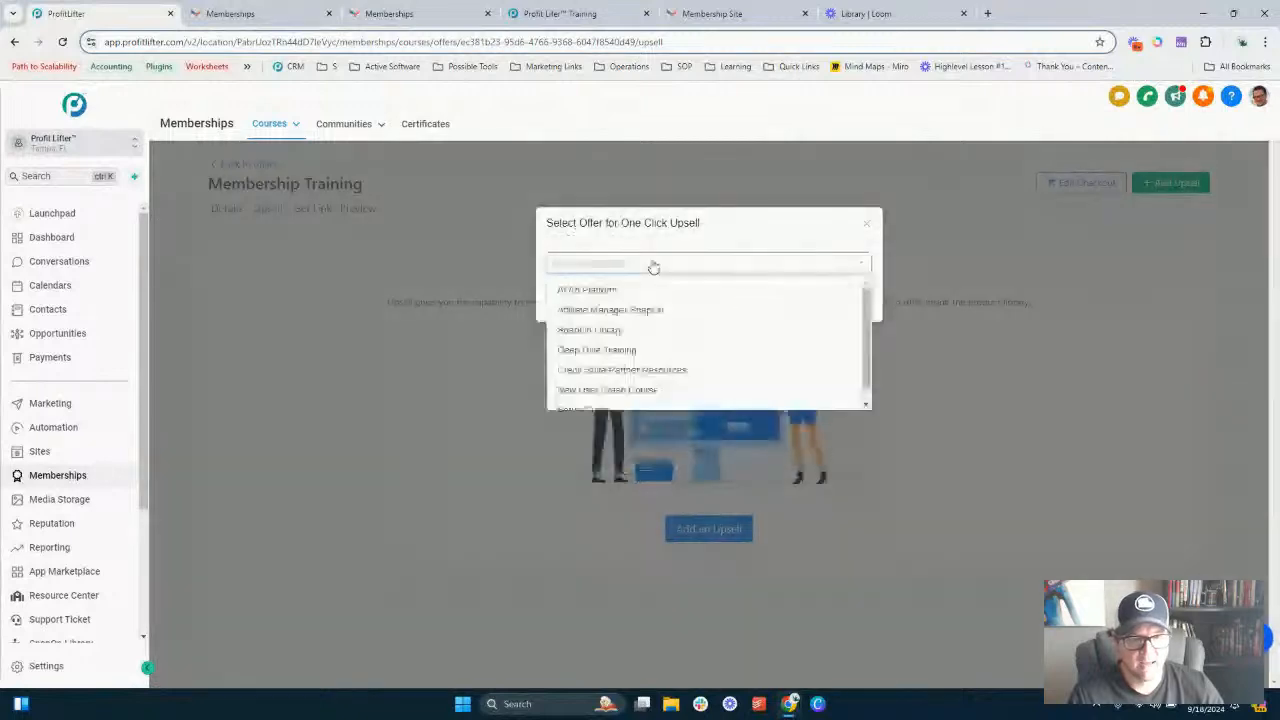
pyautogui.click(635, 331)
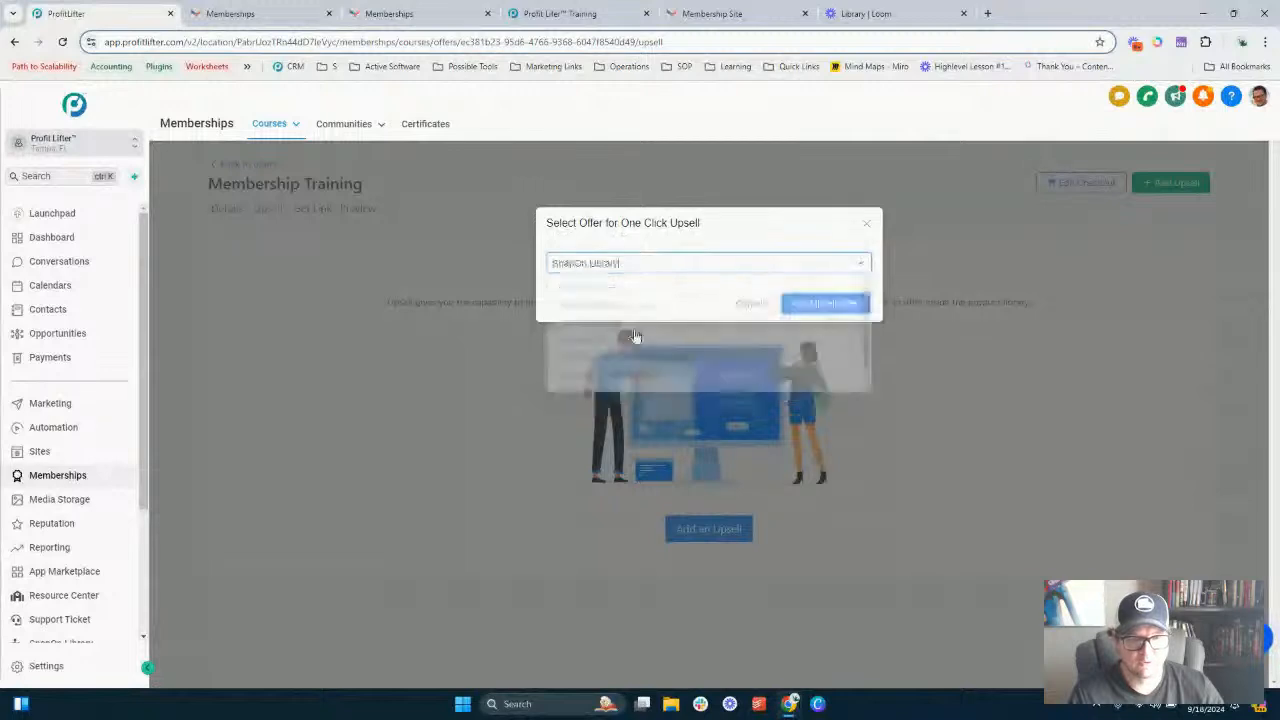
pyautogui.click(838, 307)
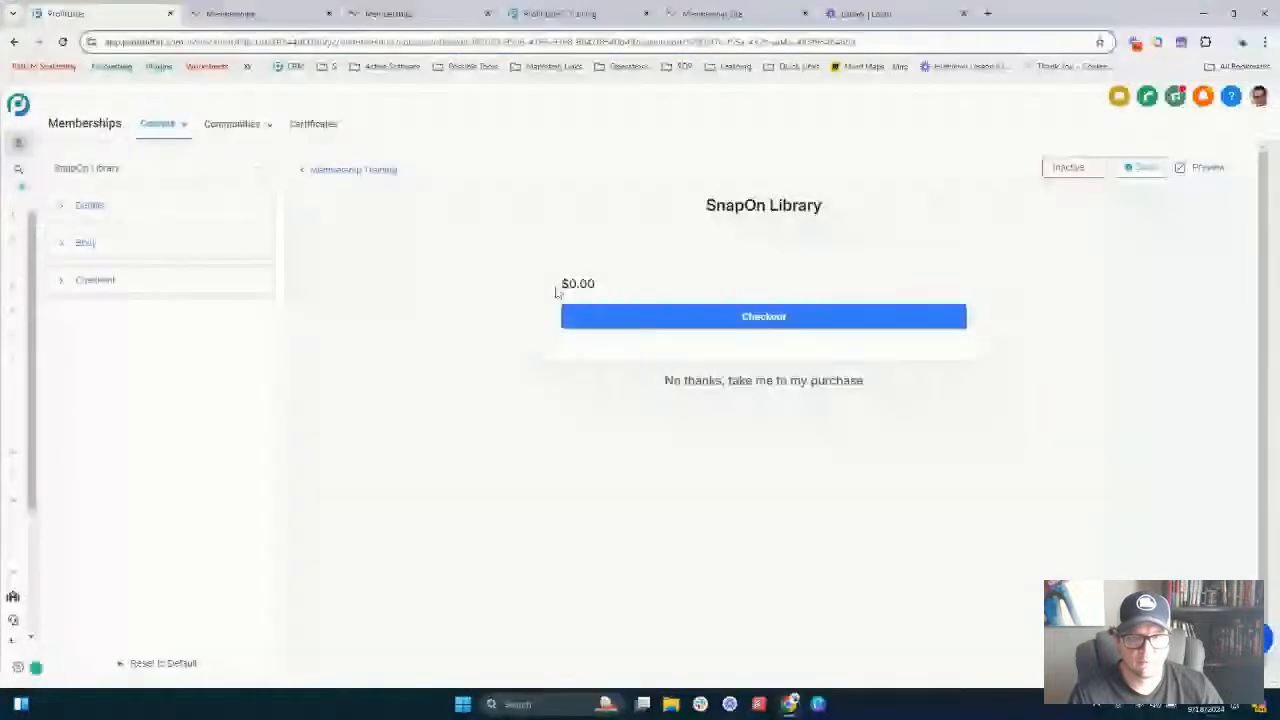
# - Upload Membership Site.png as the image on the SnapOn Library upsell page
pyautogui.click(107, 208)
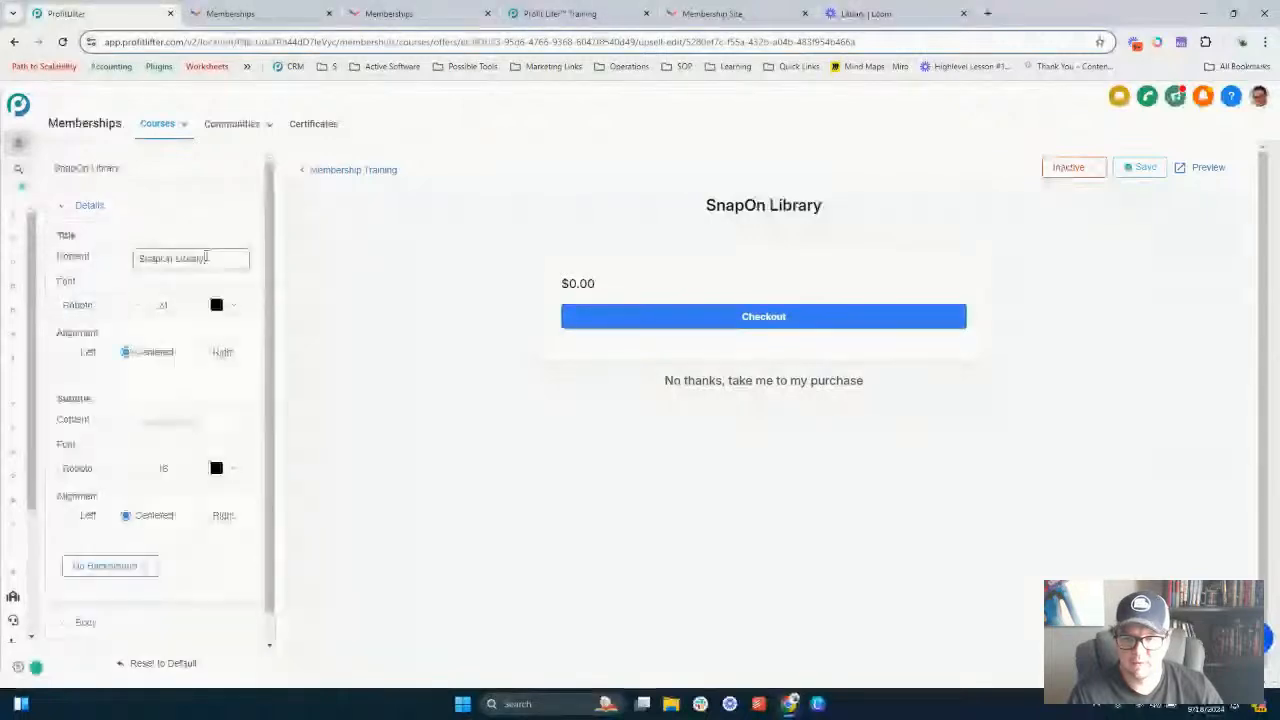
pyautogui.click(205, 258)
pyautogui.scroll(-1, 170, 362)
pyautogui.click(108, 590)
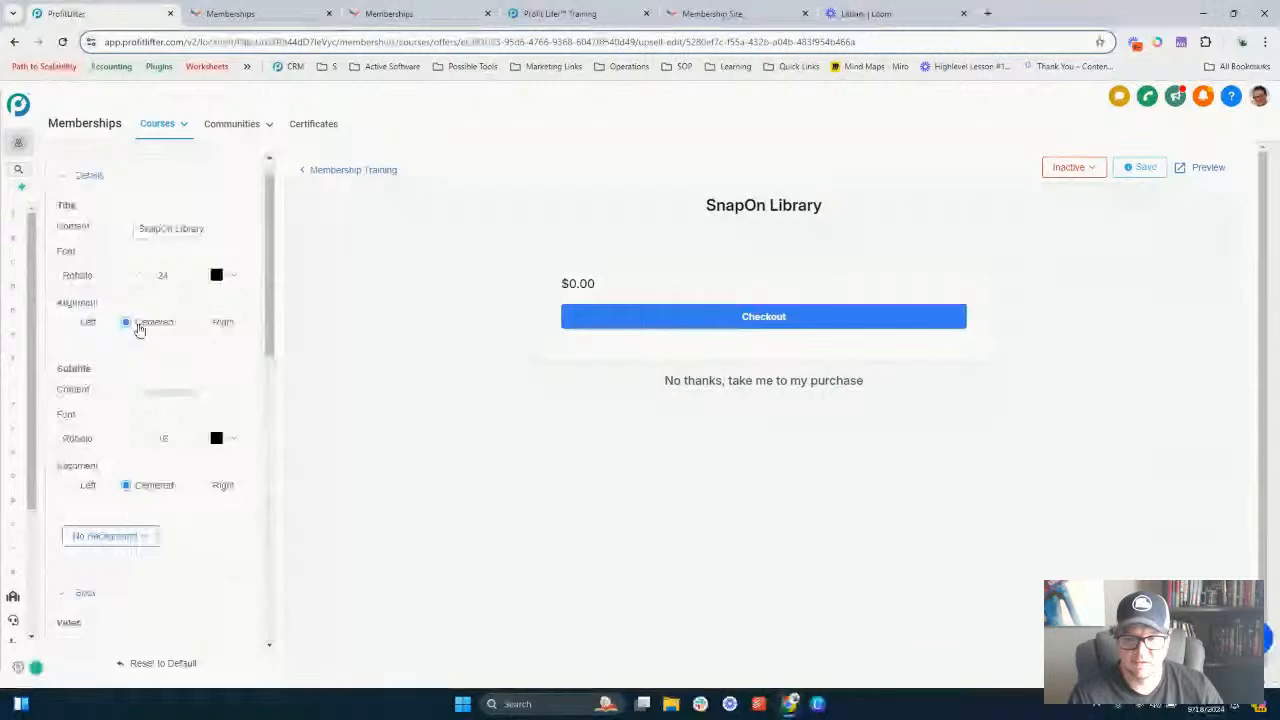
pyautogui.scroll(-3, 150, 335)
pyautogui.scroll(-3, 140, 325)
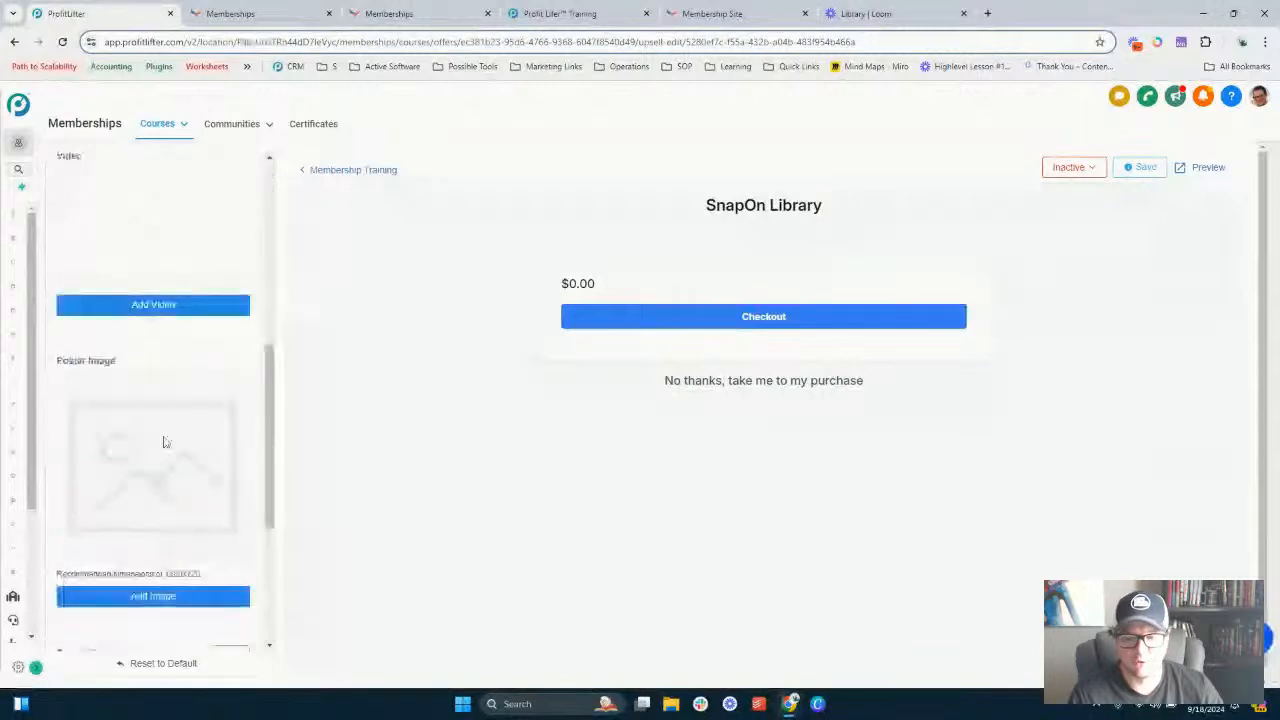
pyautogui.scroll(-2, 163, 440)
pyautogui.click(162, 397)
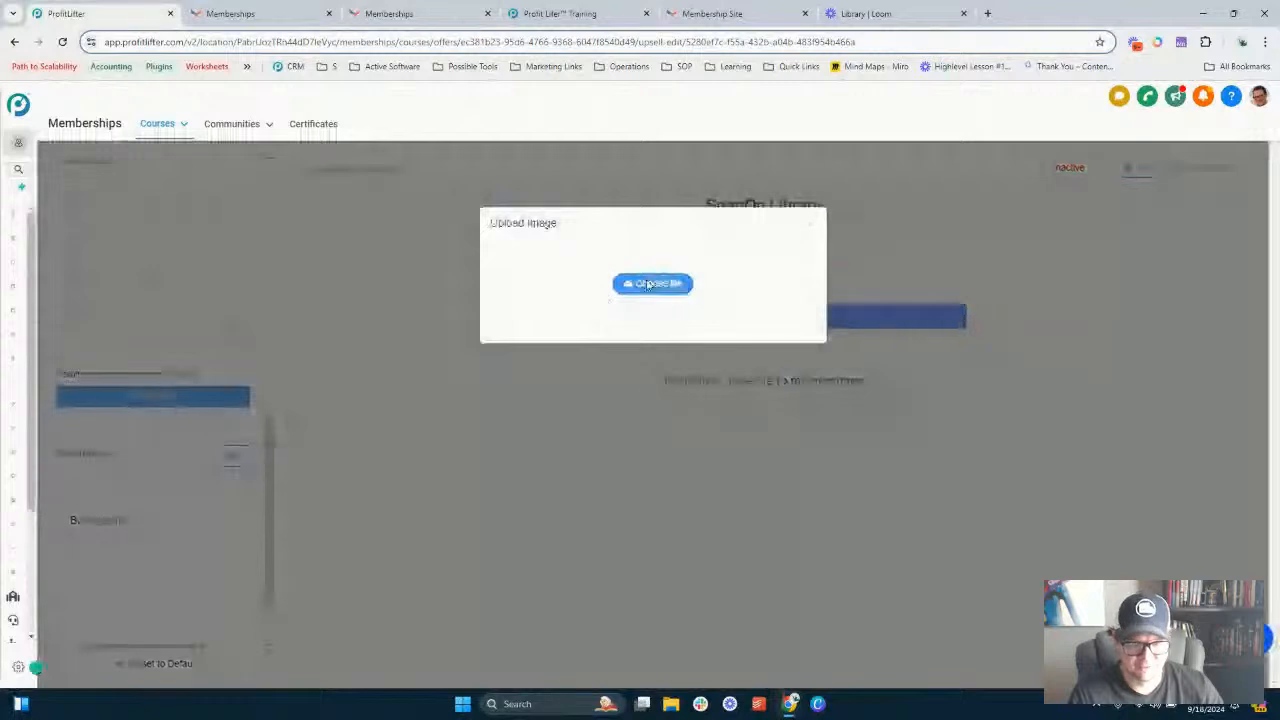
pyautogui.click(648, 285)
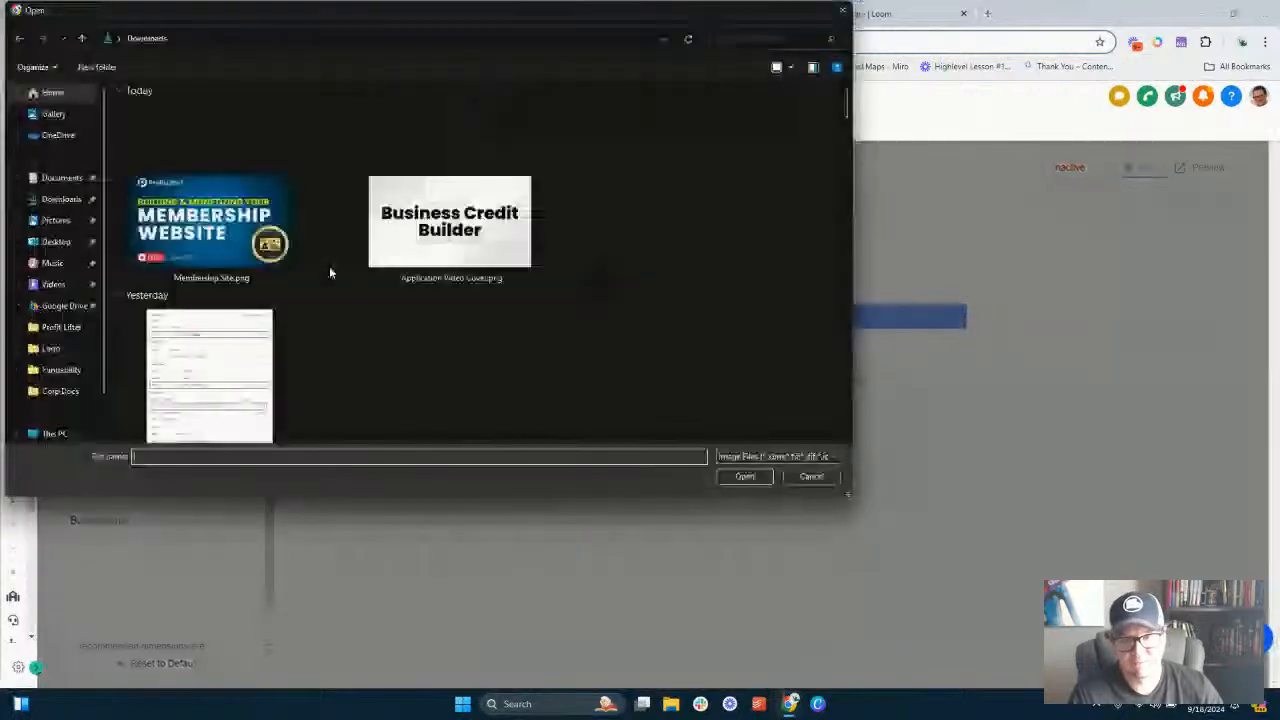
pyautogui.doubleClick(211, 225)
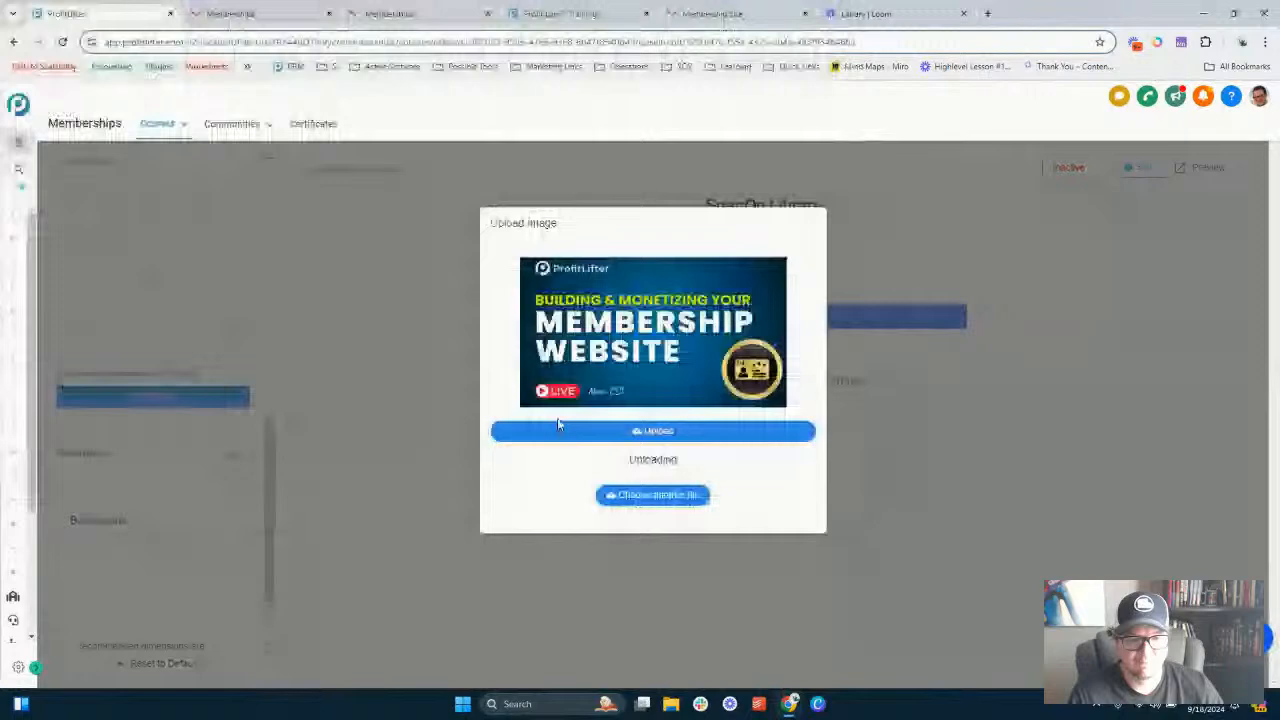
pyautogui.click(696, 432)
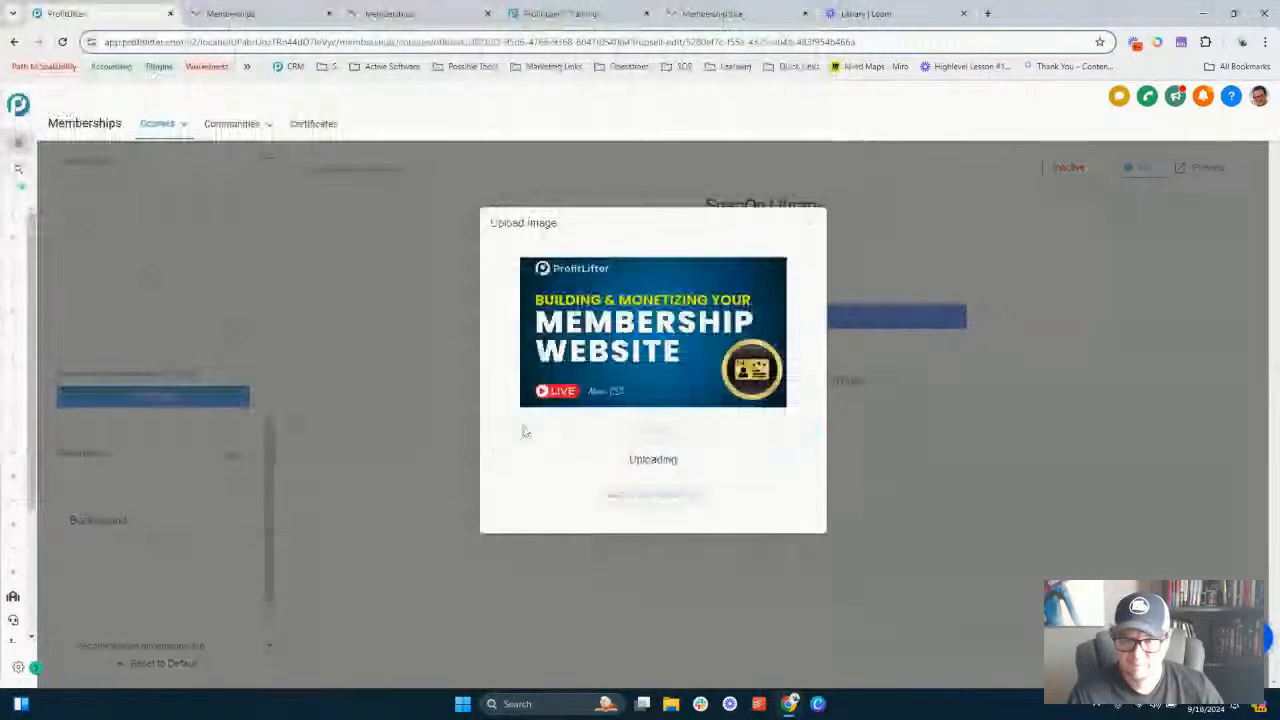
# - Change the checkout purchase button text to ORDER and save the upsell page
pyautogui.scroll(-1, 150, 425)
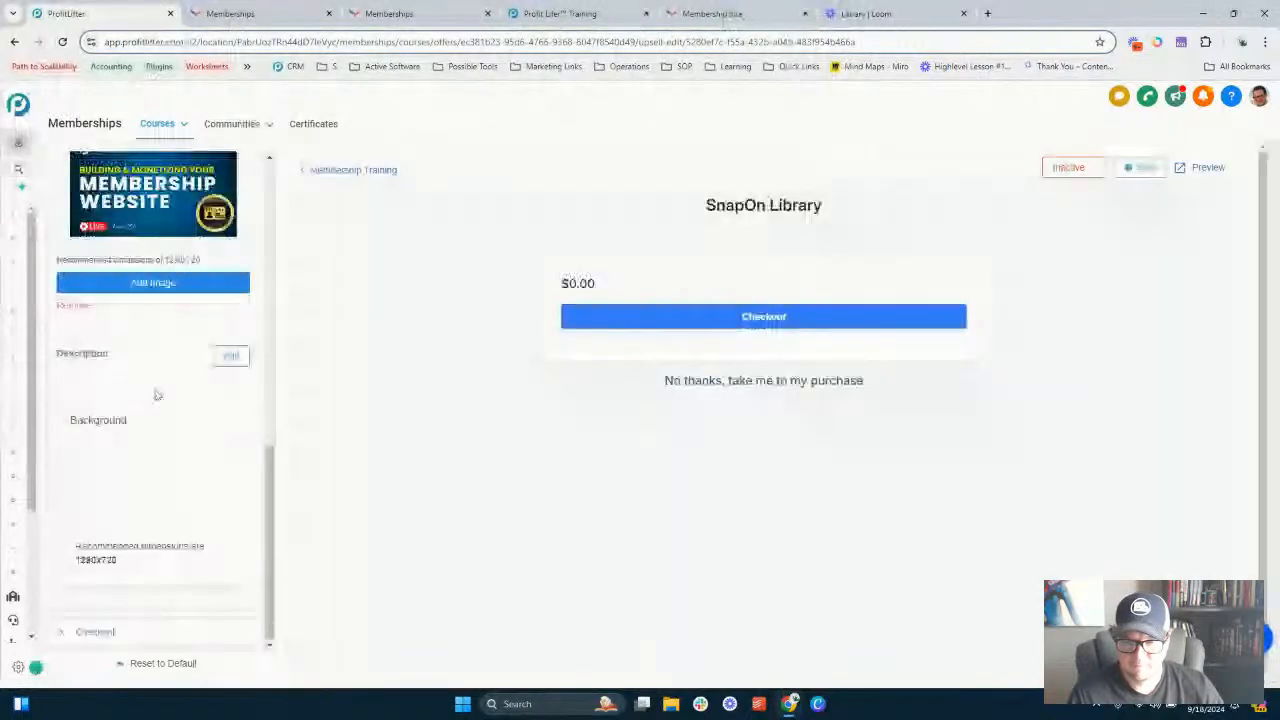
pyautogui.scroll(-1, 156, 395)
pyautogui.click(95, 621)
pyautogui.scroll(-5, 166, 397)
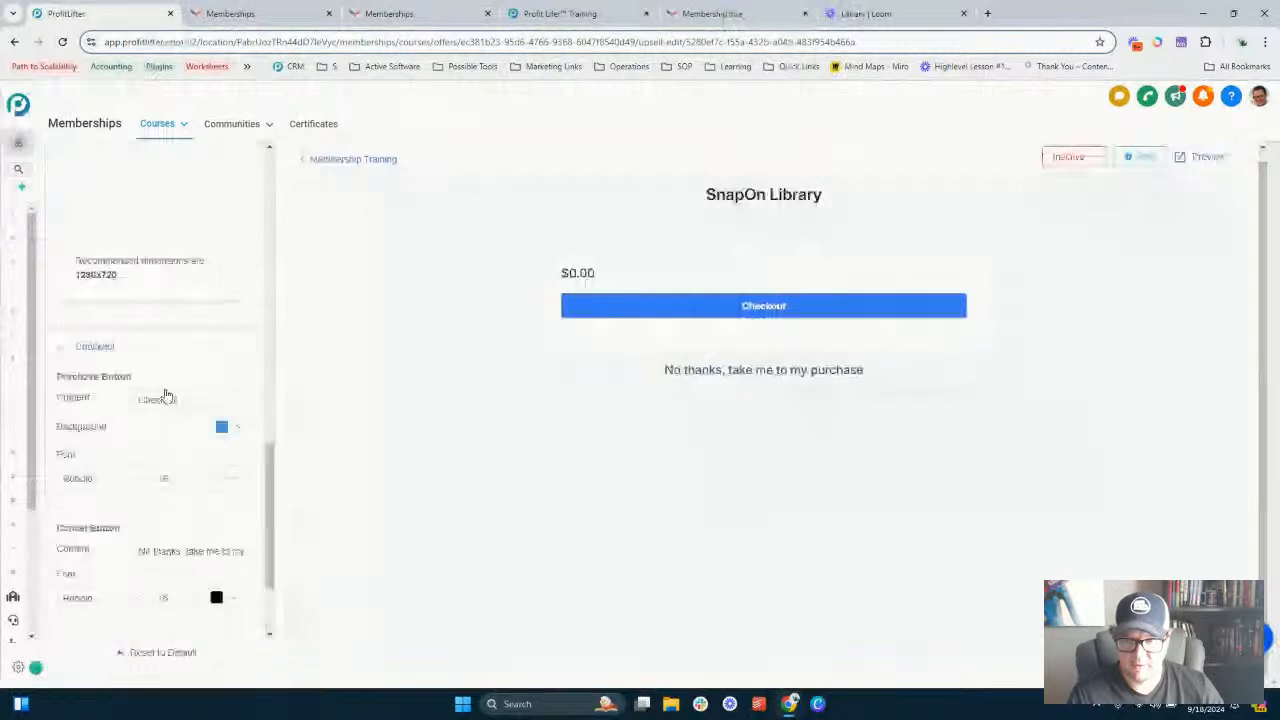
pyautogui.scroll(-3, 166, 397)
pyautogui.doubleClick(163, 256)
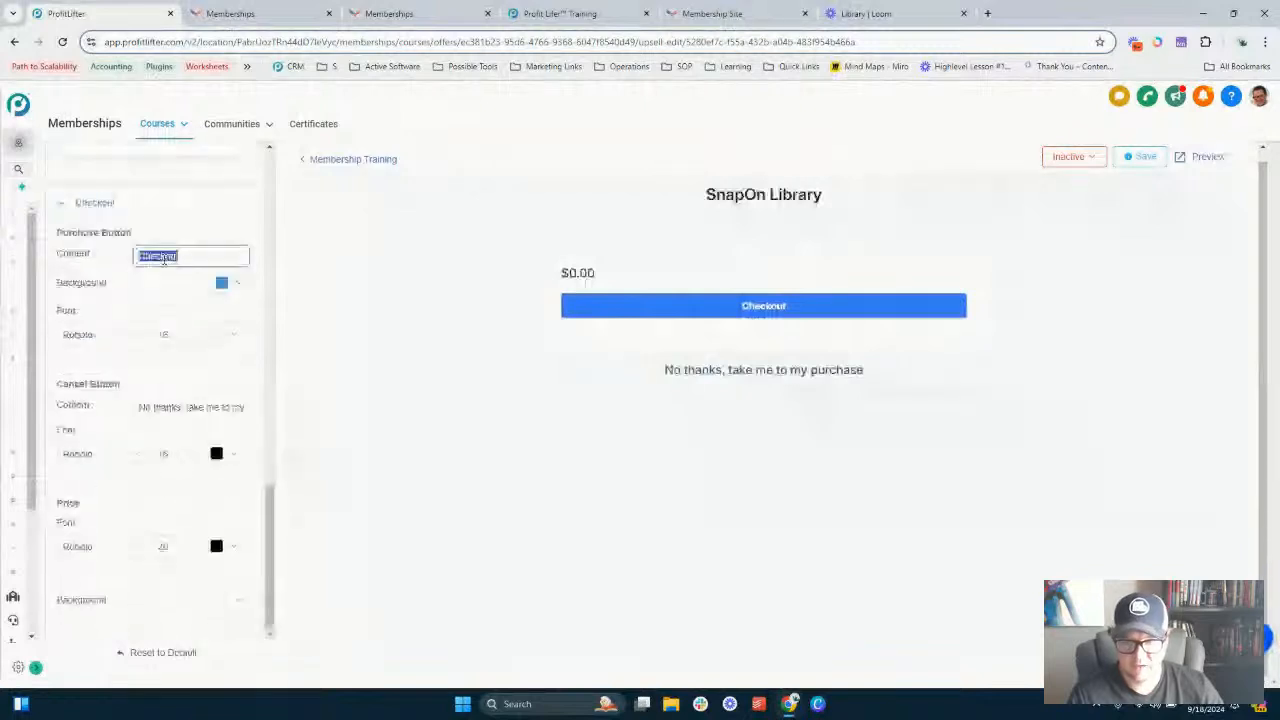
pyautogui.click(164, 259)
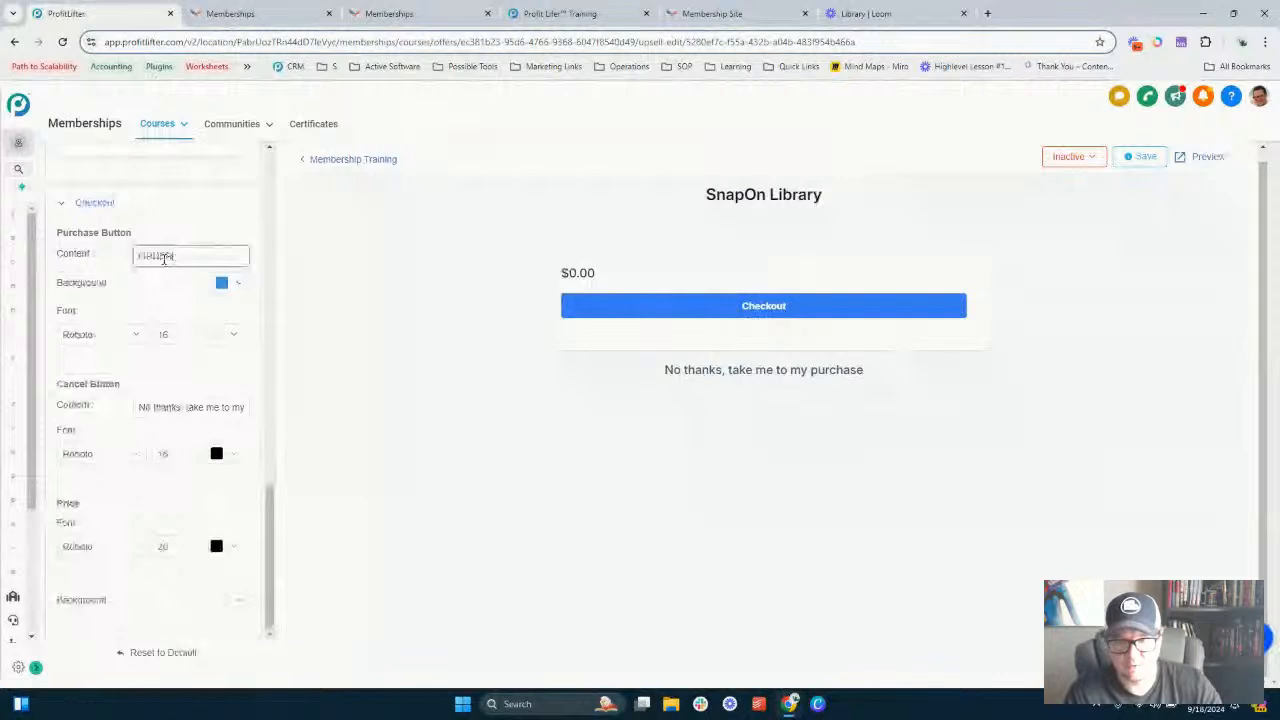
pyautogui.click(166, 285)
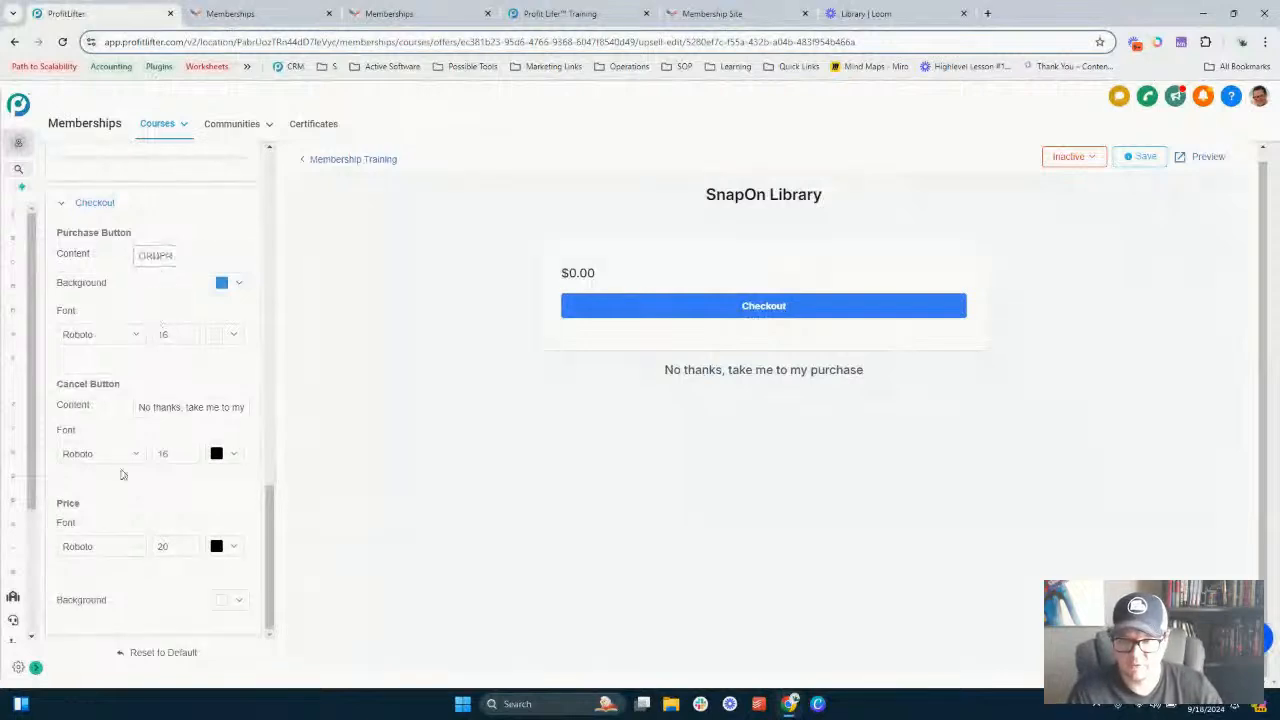
pyautogui.scroll(4, 157, 530)
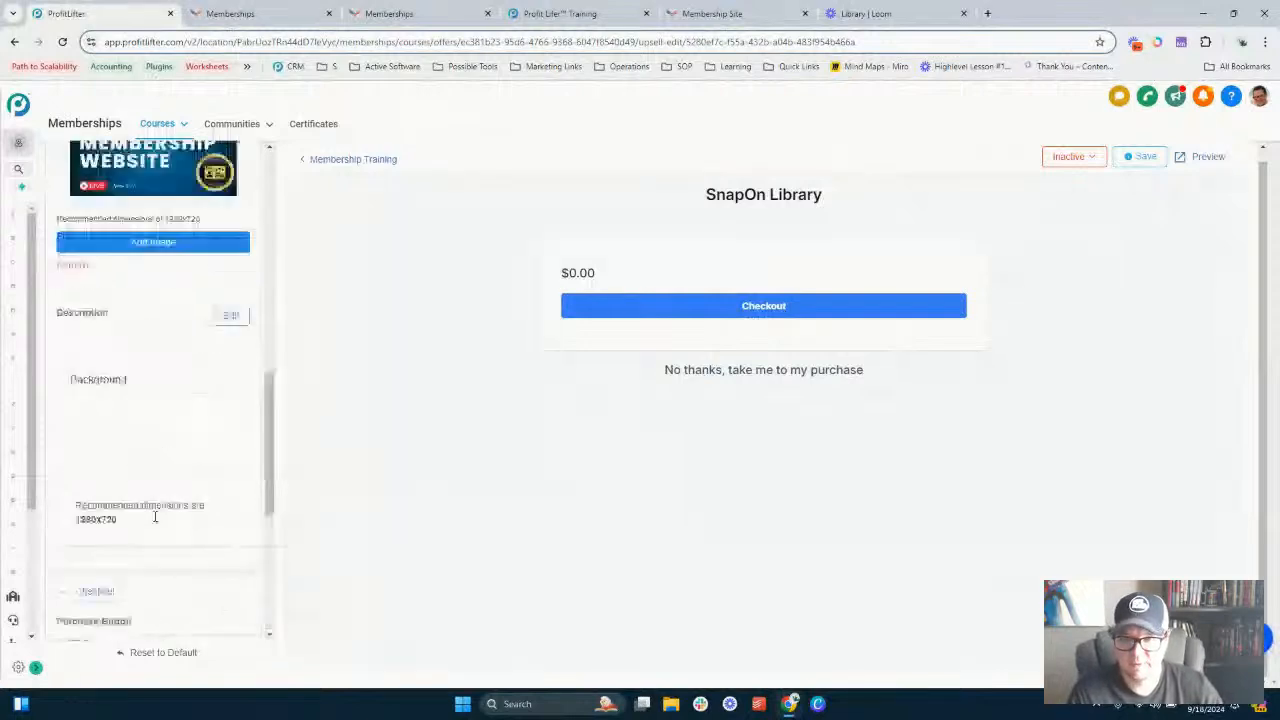
pyautogui.scroll(8, 155, 517)
pyautogui.scroll(-8, 194, 414)
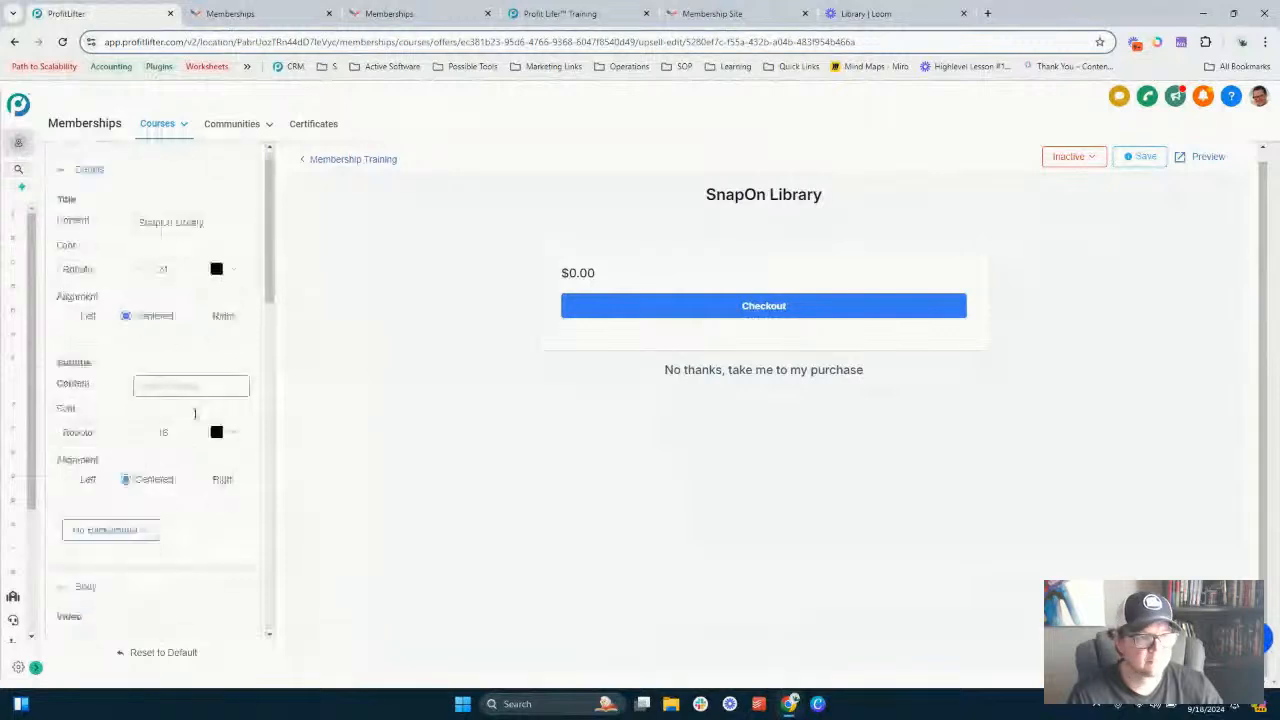
pyautogui.click(1143, 157)
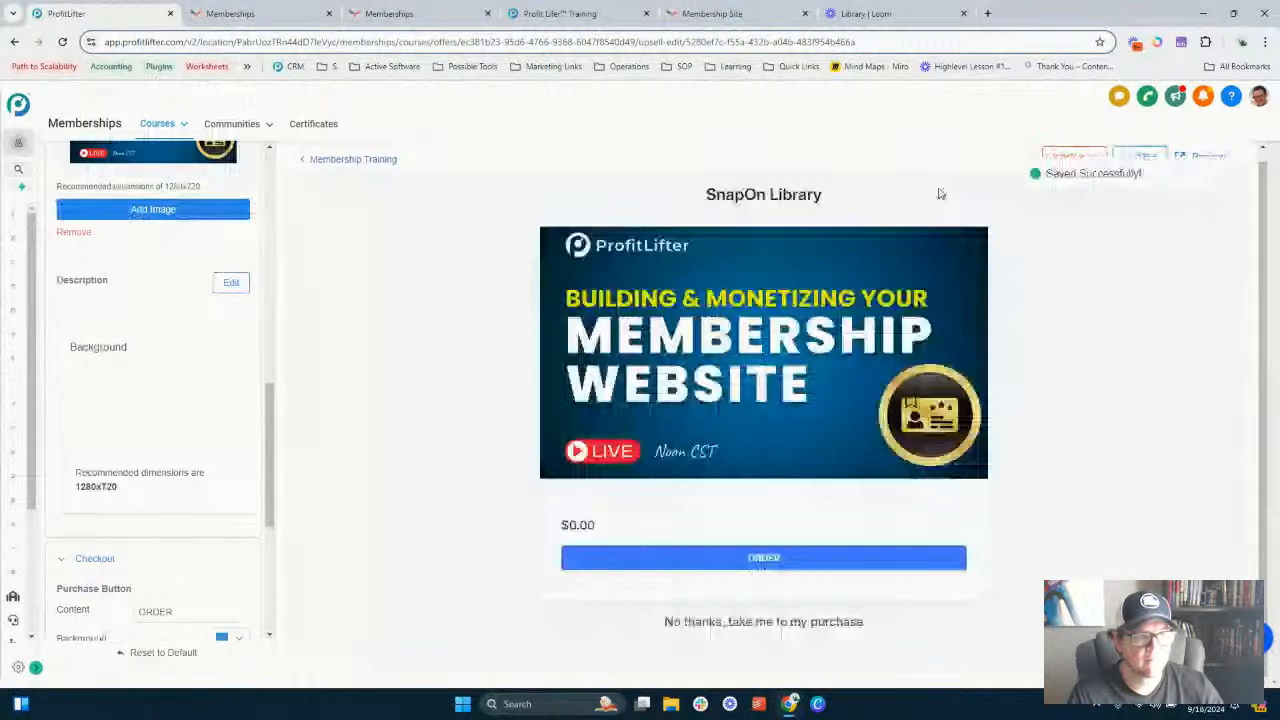
# - Preview the upsell page in a new tab and return to the editor
pyautogui.click(1212, 158)
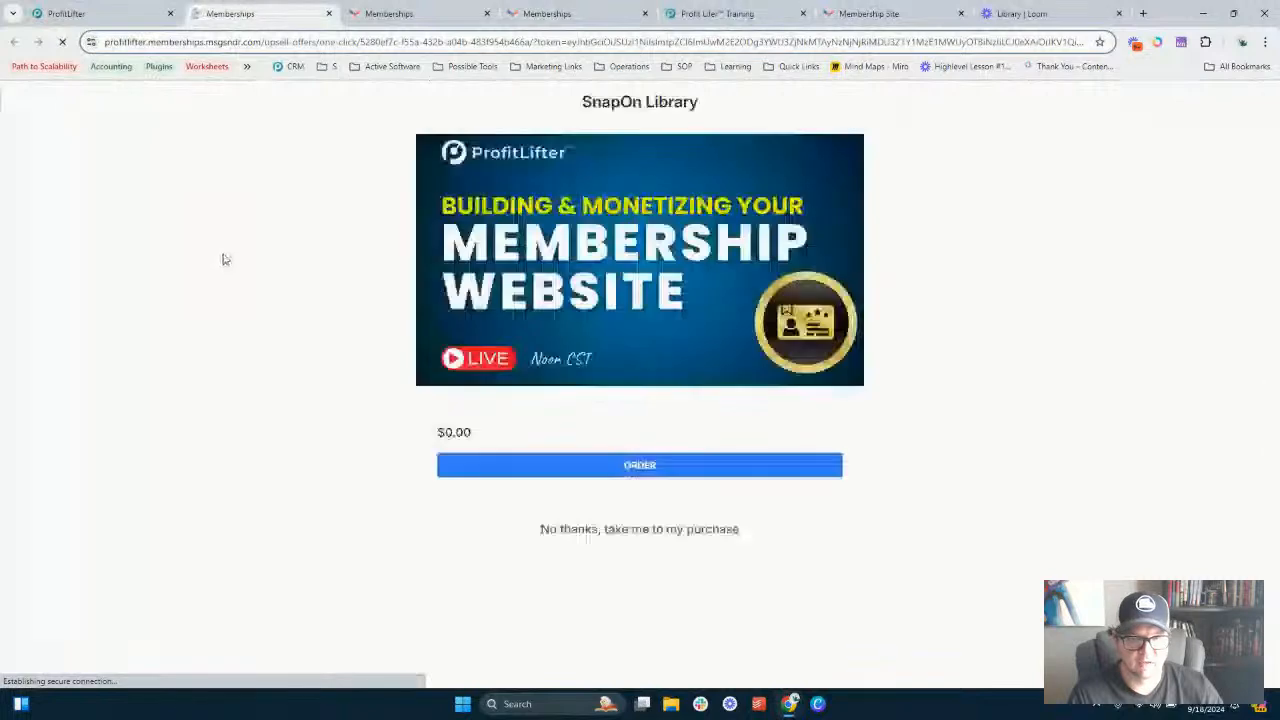
pyautogui.click(121, 11)
pyautogui.scroll(7, 251, 344)
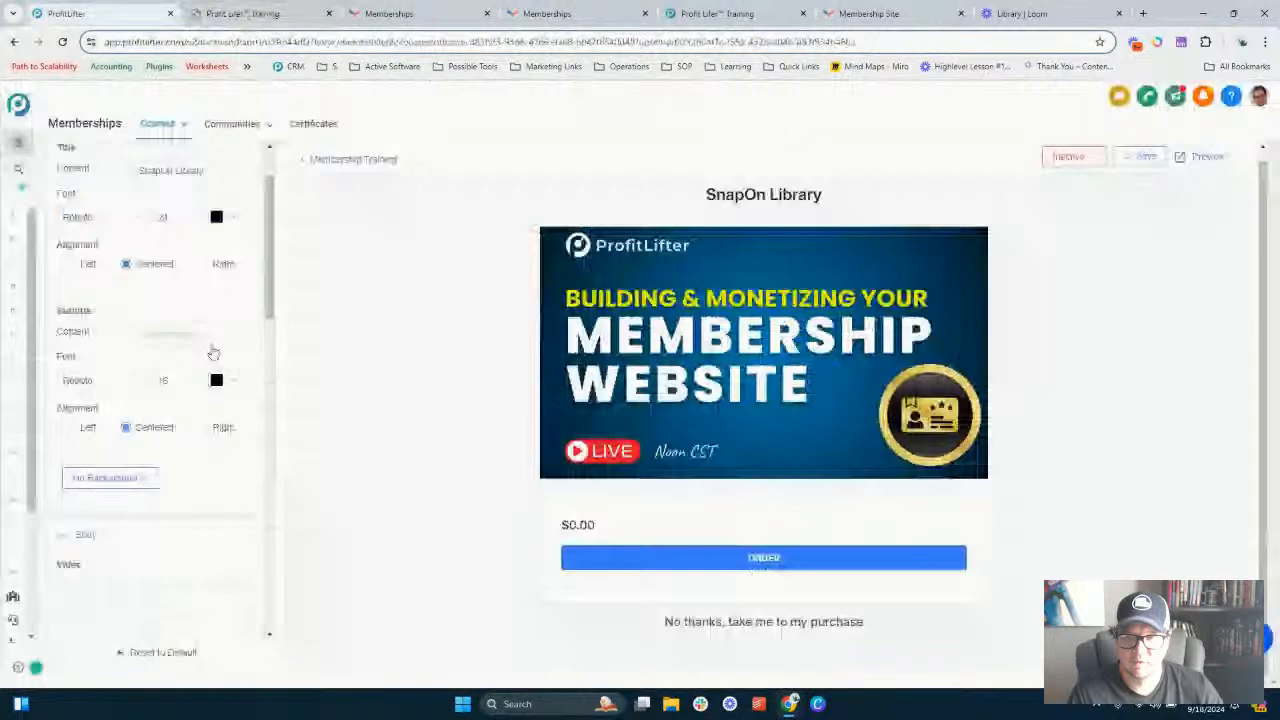
pyautogui.scroll(2, 136, 262)
pyautogui.moveTo(160, 124)
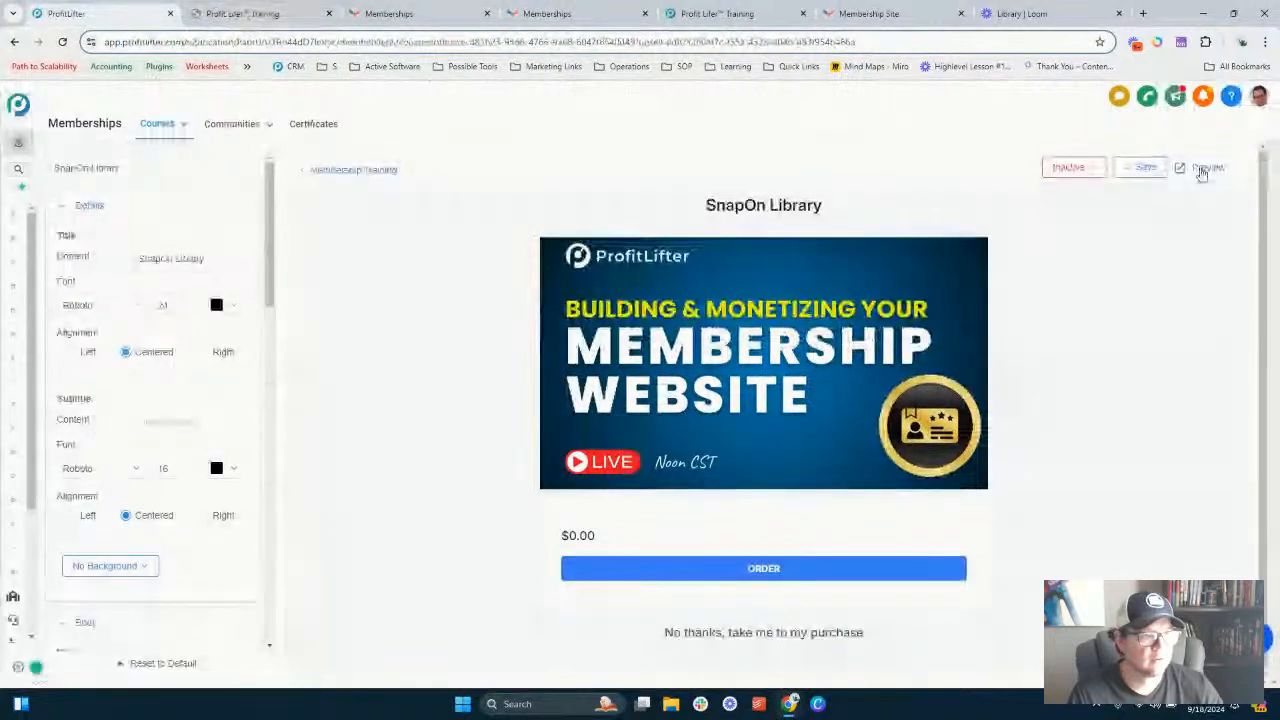
# - Return to the upsell list and set the SnapOn Library upsell's status to Active
pyautogui.click(1147, 170)
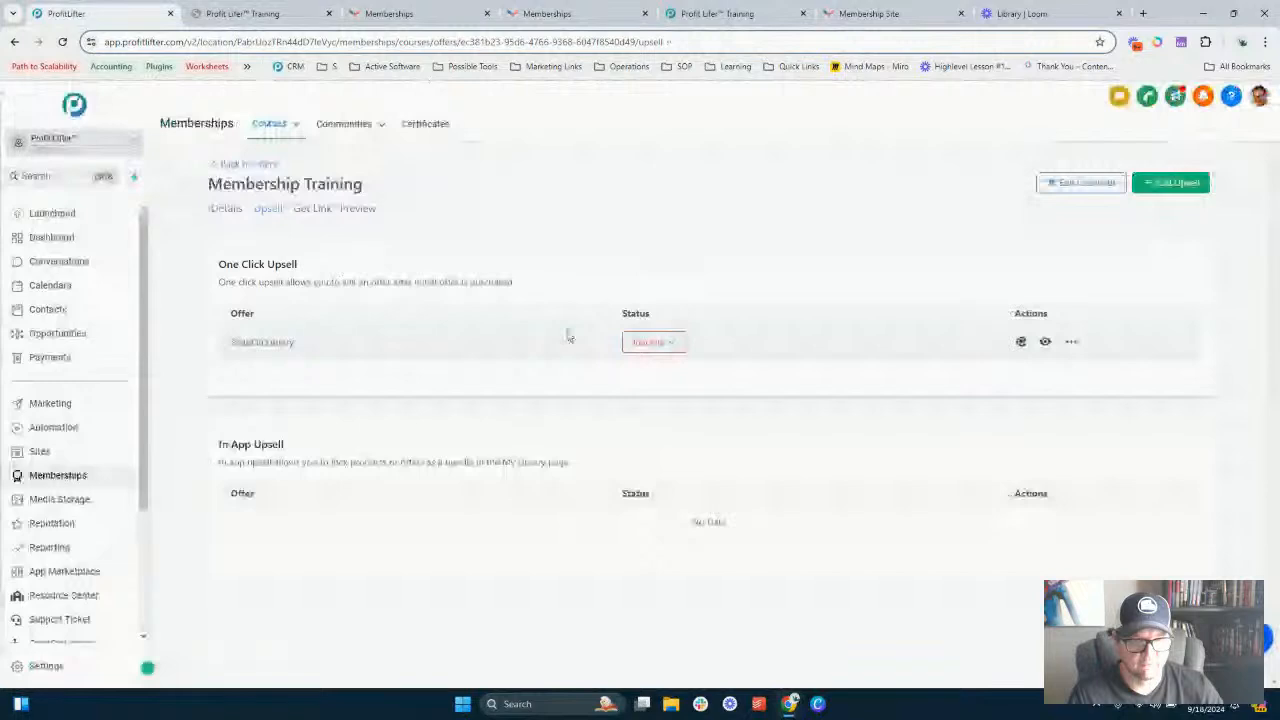
pyautogui.click(672, 343)
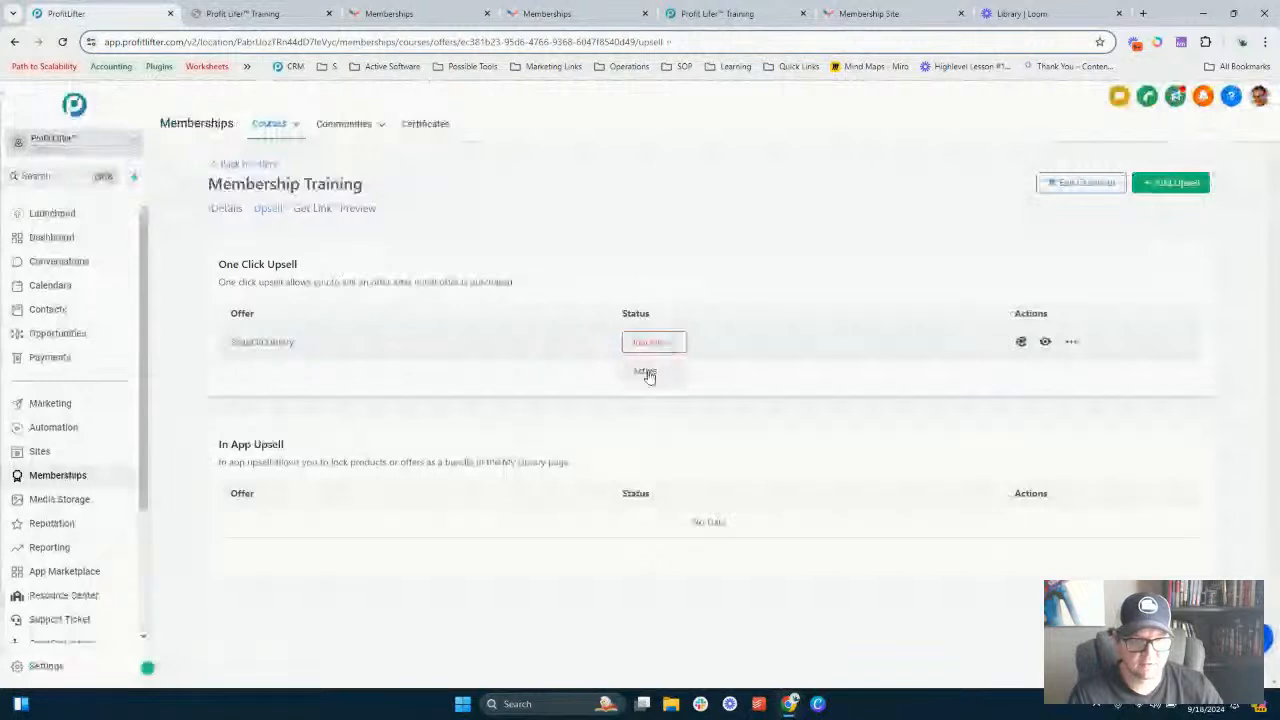
pyautogui.click(646, 372)
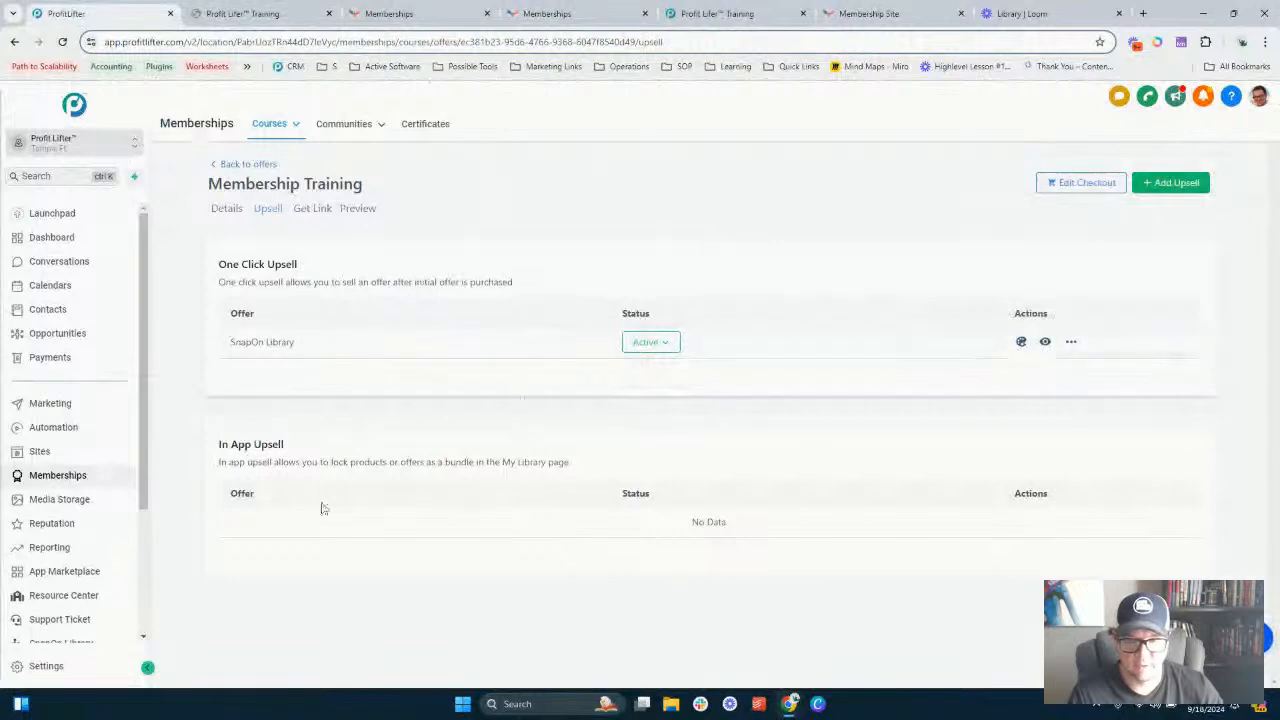
# - Copy the offer's share link and open it in a new tab to view the checkout page
pyautogui.click(314, 209)
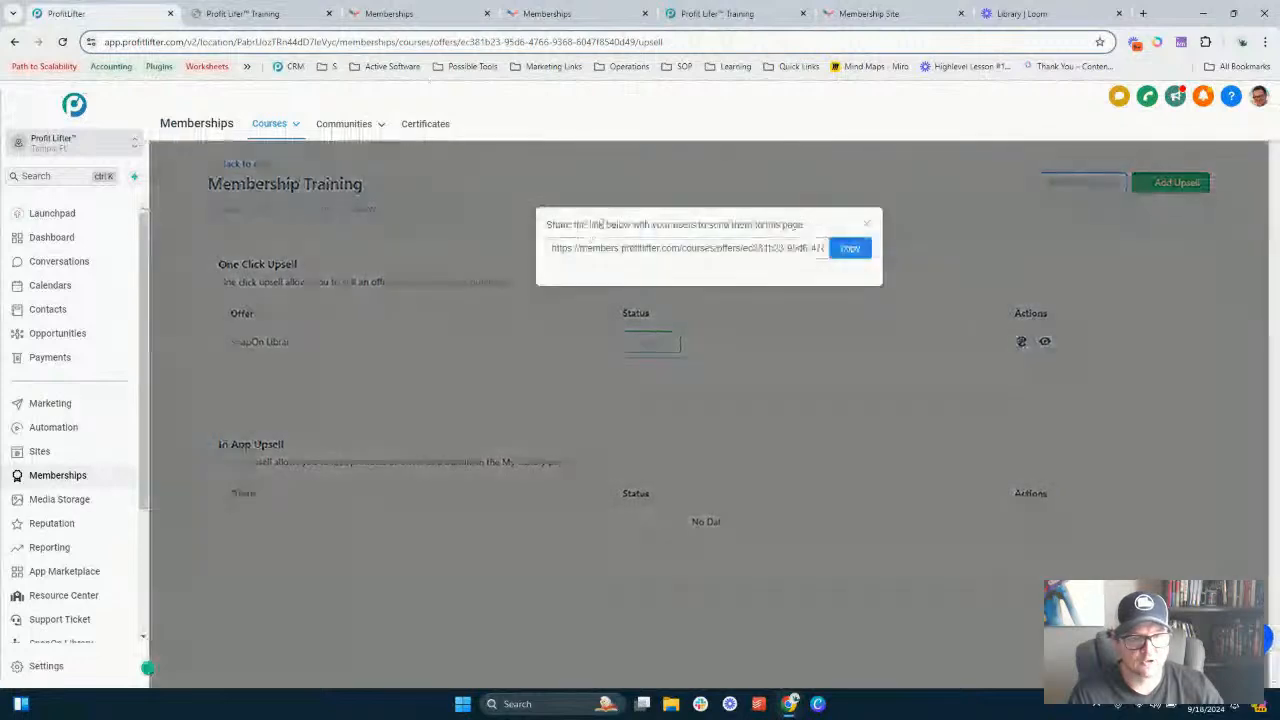
pyautogui.tripleClick(600, 224)
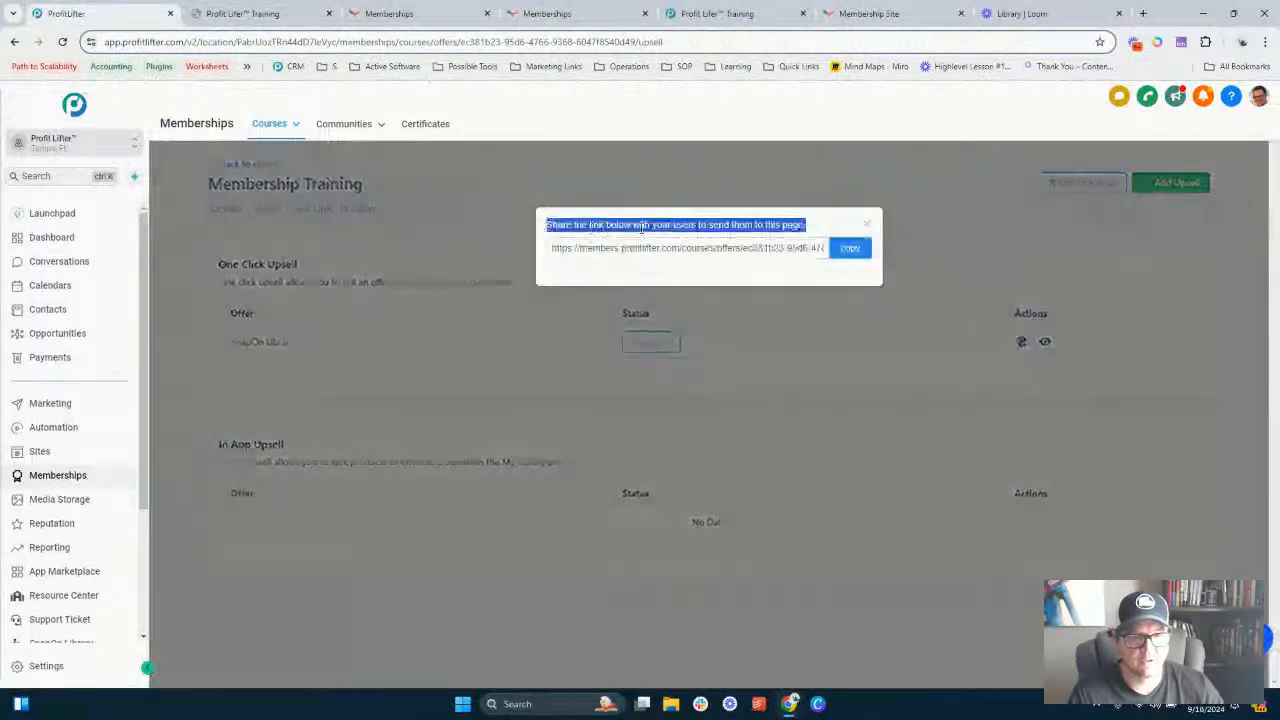
pyautogui.click(849, 251)
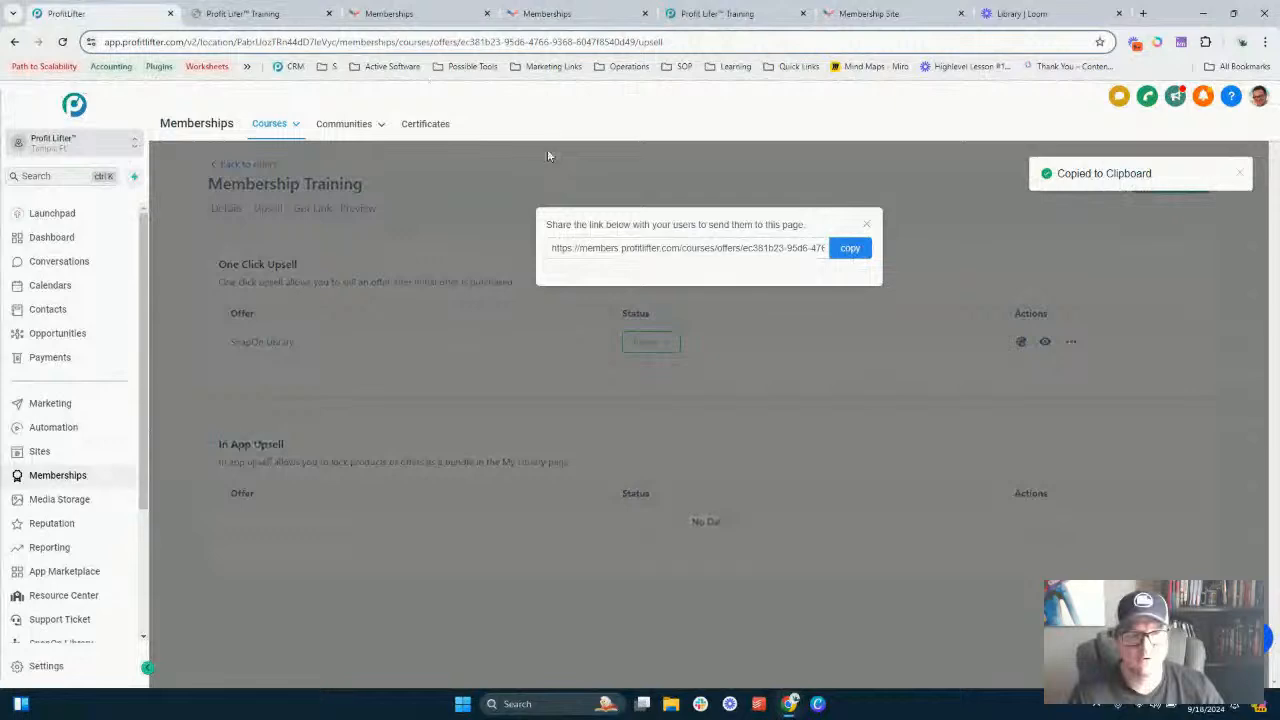
pyautogui.click(1143, 13)
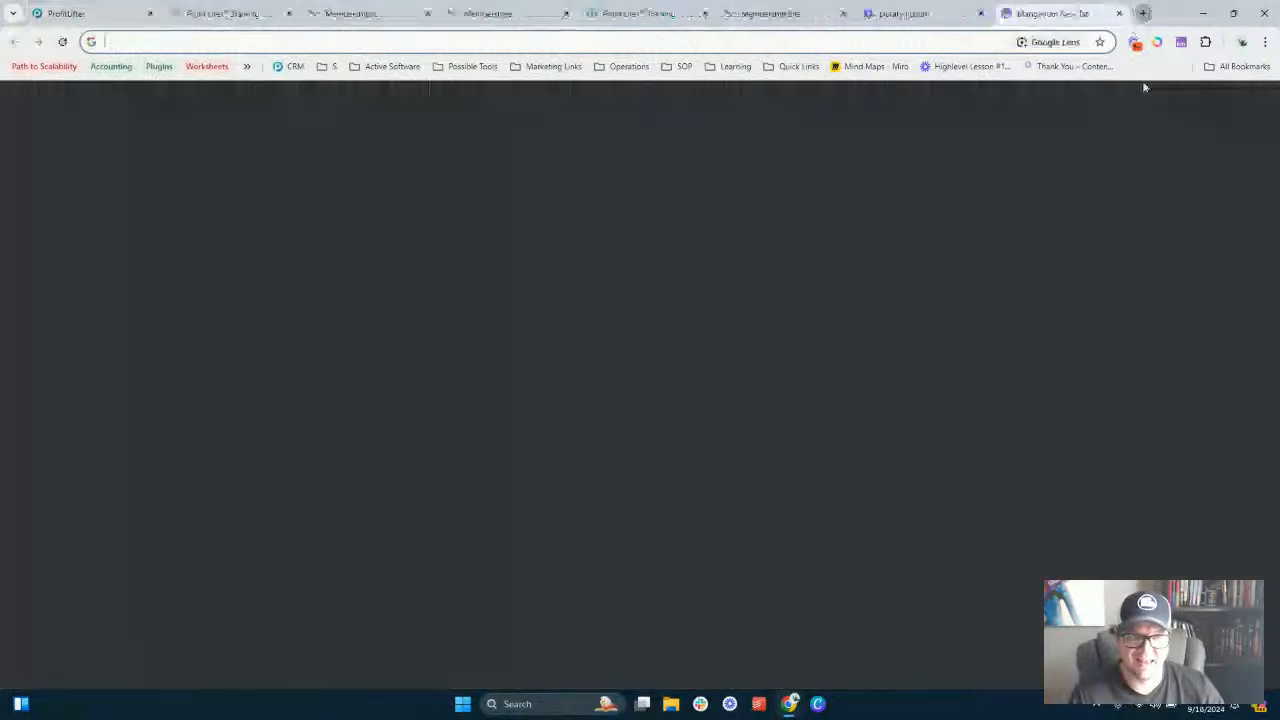
pyautogui.hotkey('ctrl', 'v')
pyautogui.press('Return')
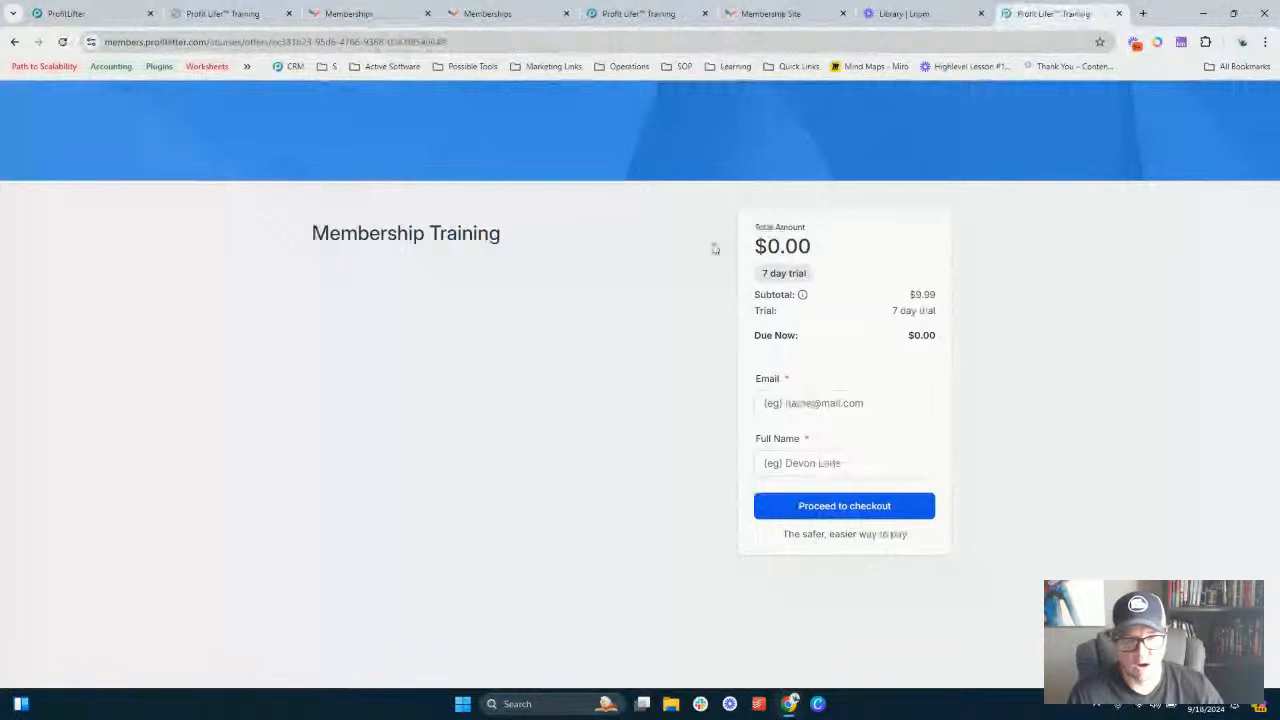
pyautogui.tripleClick(374, 222)
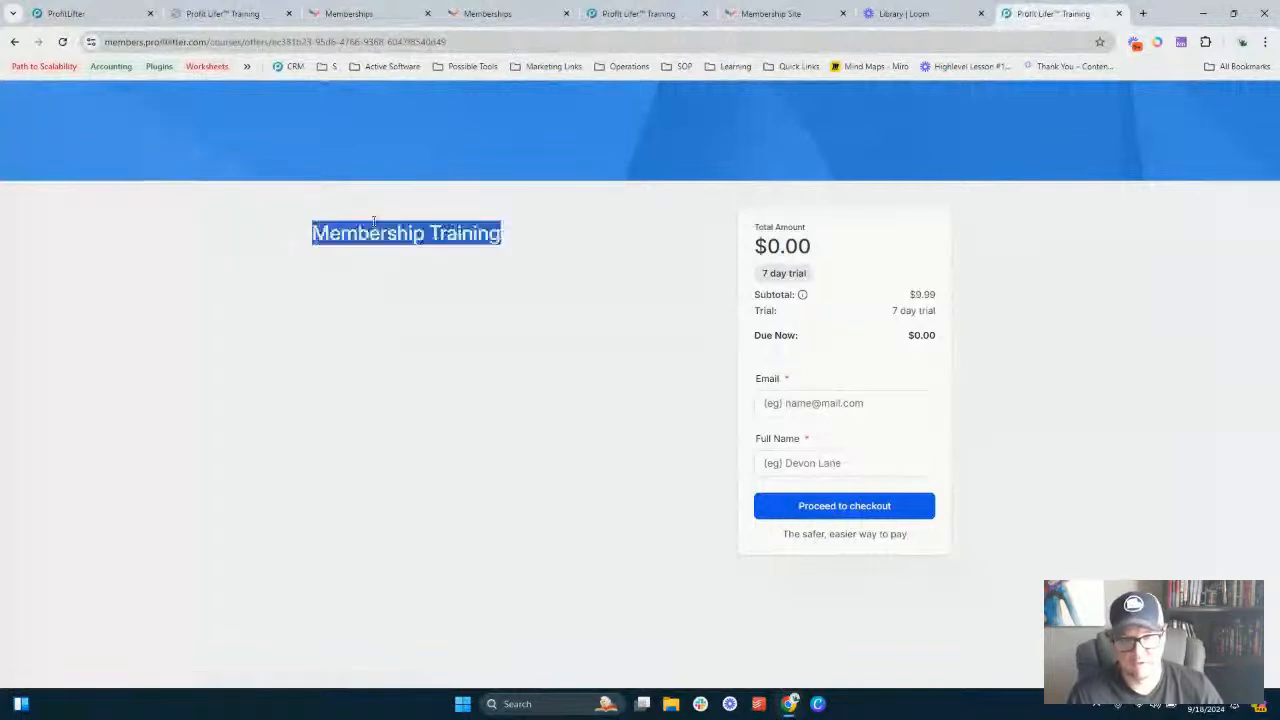
pyautogui.click(465, 341)
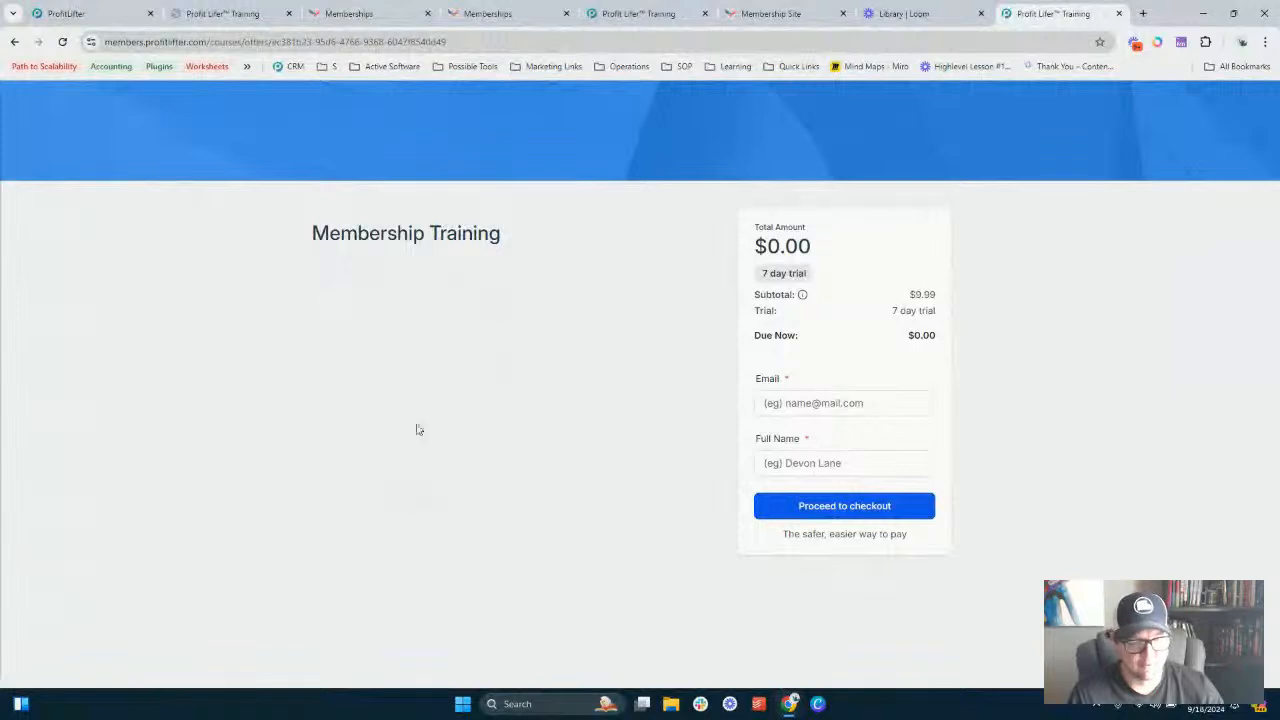
# - Close the link dialog and open the offer's details
pyautogui.click(68, 13)
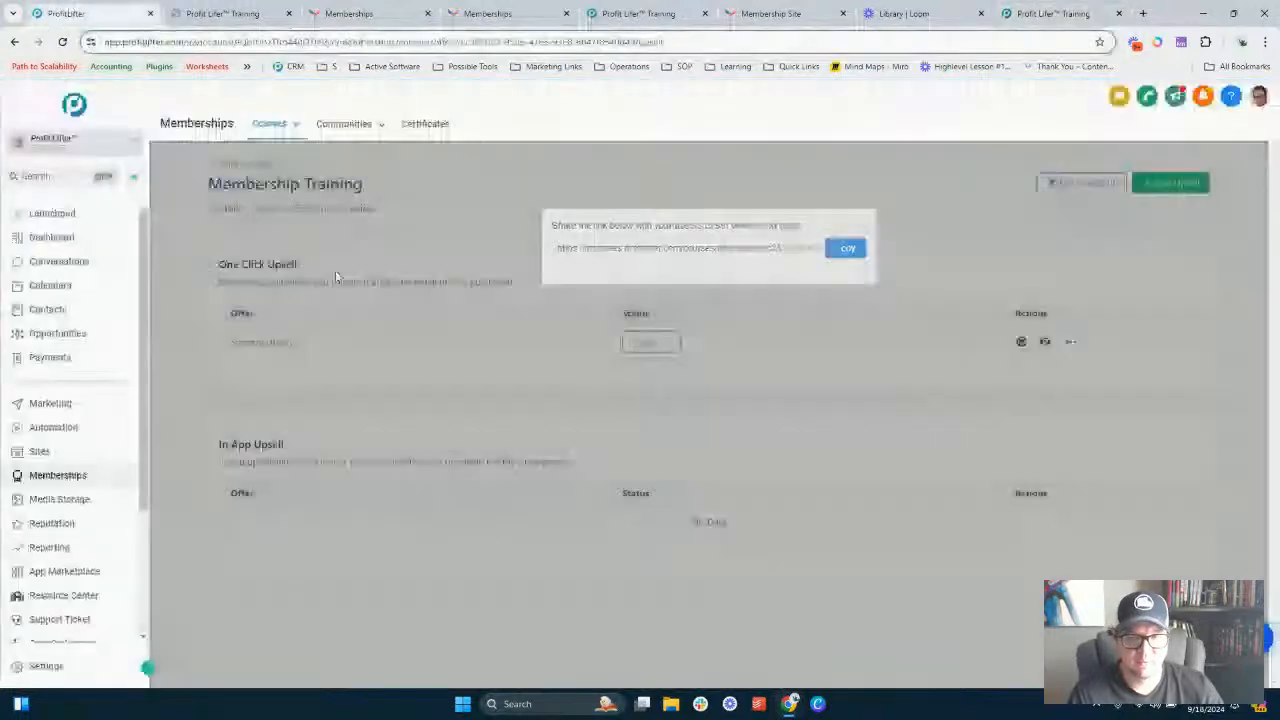
pyautogui.click(338, 279)
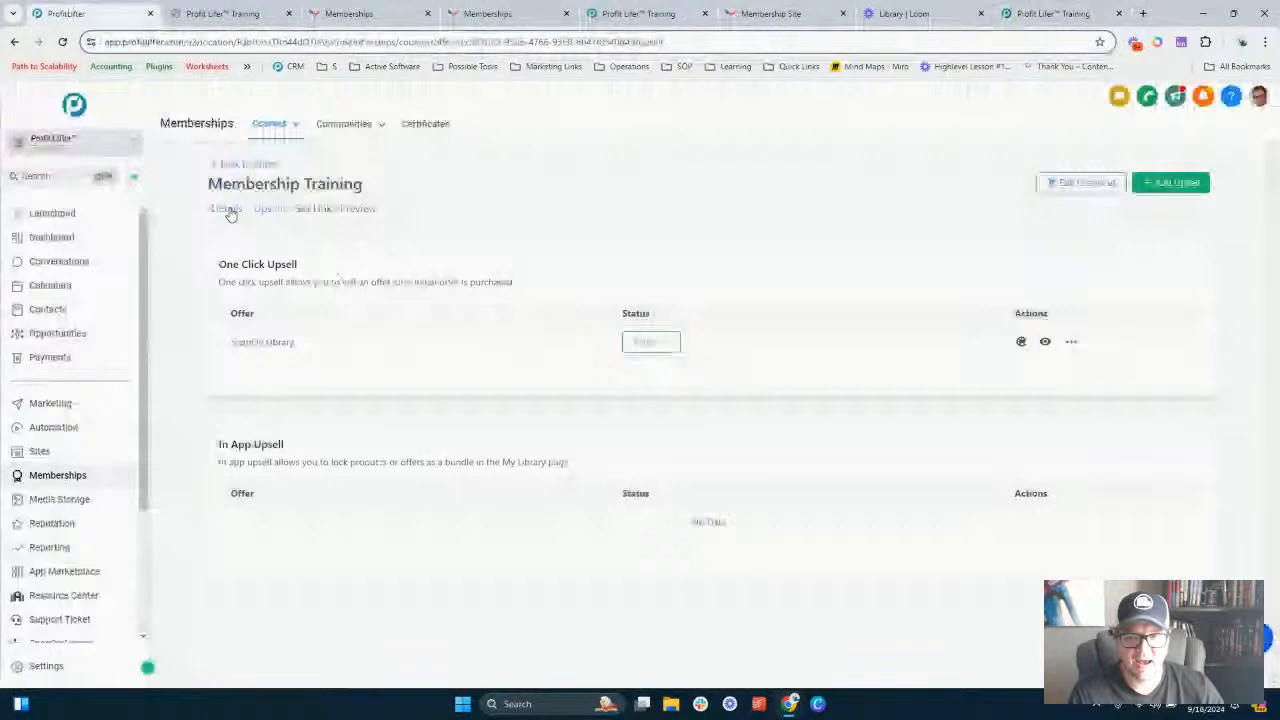
pyautogui.click(227, 210)
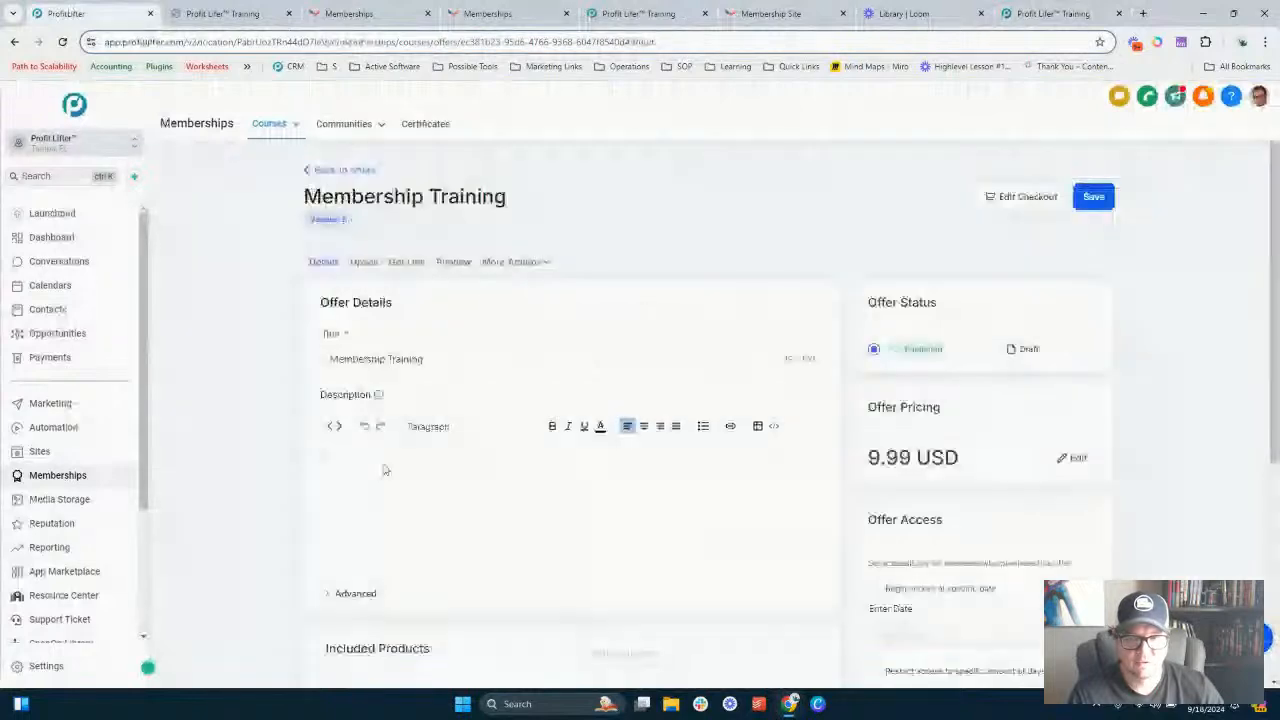
# - Open the ChatGPT sidebar and ask it to create a short product description for a membership site
pyautogui.moveTo(5, 168)
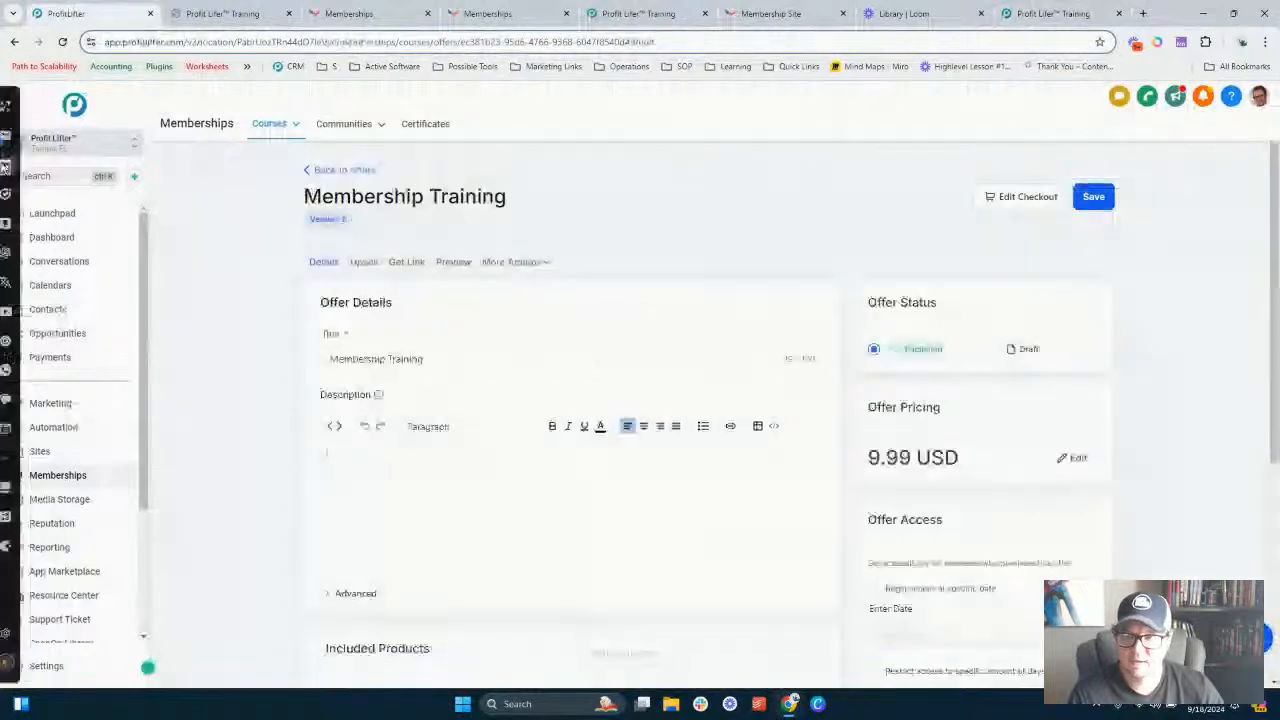
pyautogui.click(5, 252)
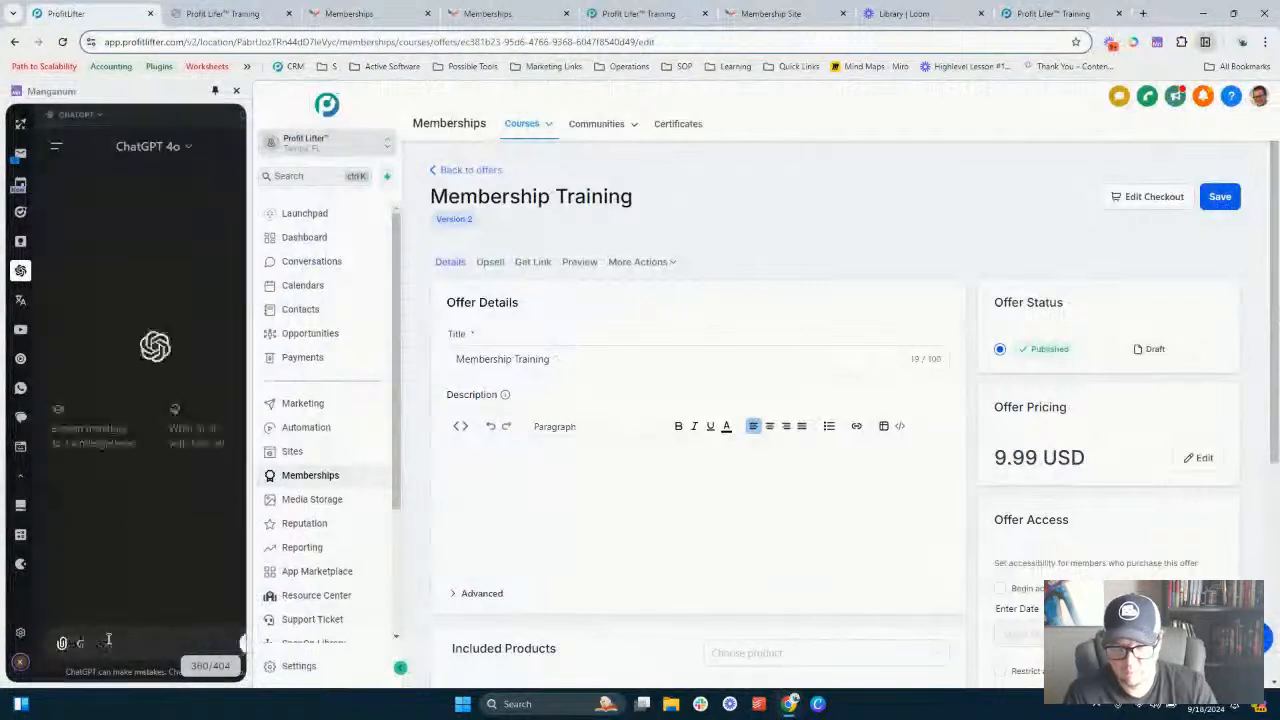
pyautogui.write('am')
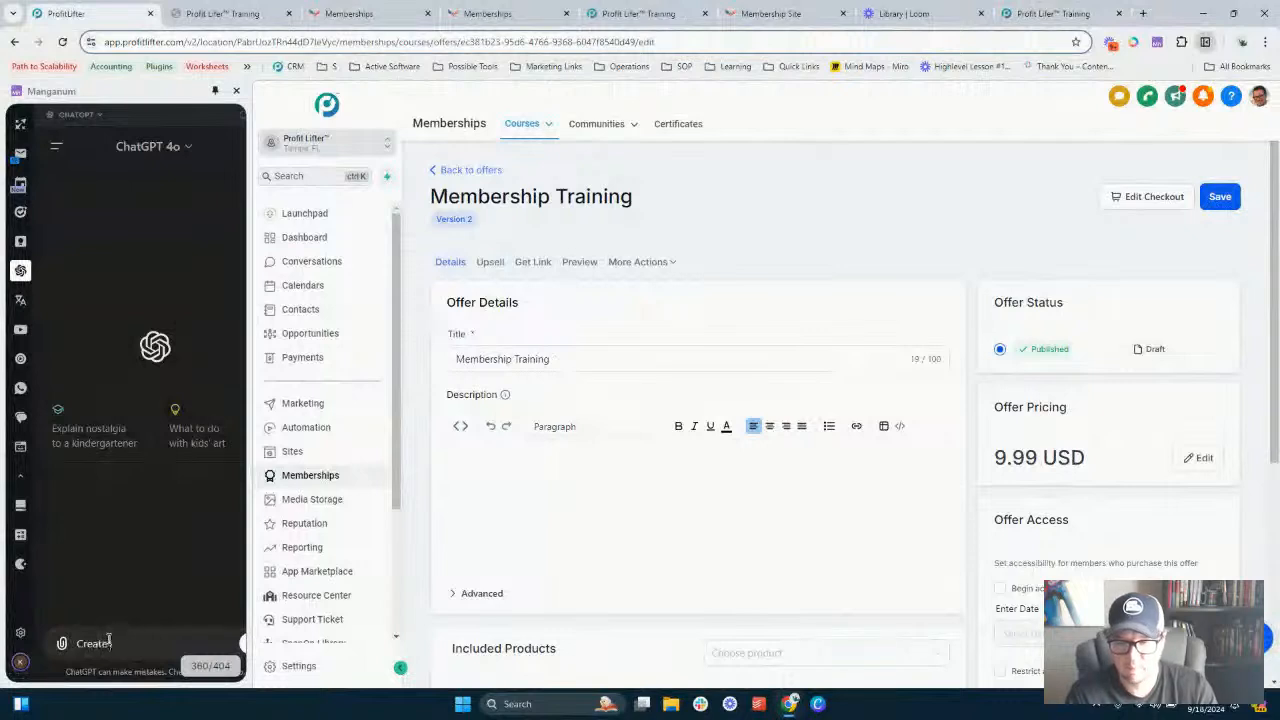
pyautogui.write(' a short product d')
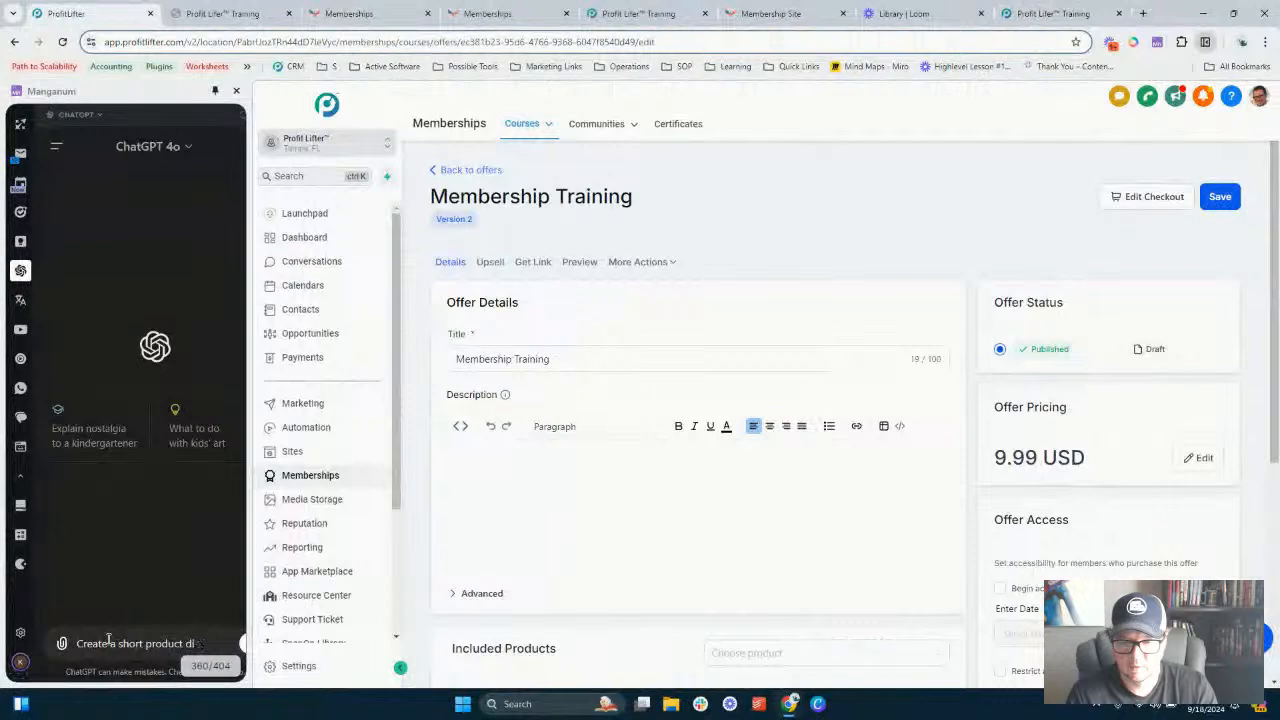
pyautogui.write('escri')
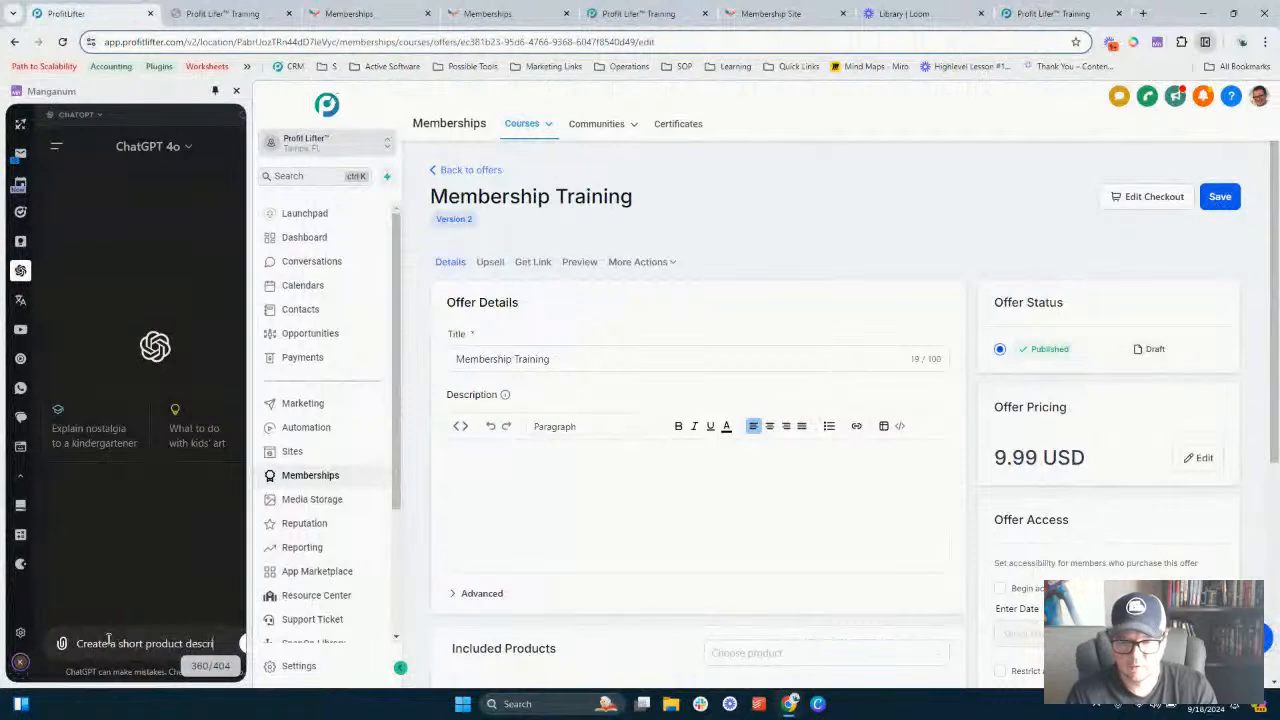
pyautogui.write('ptions')
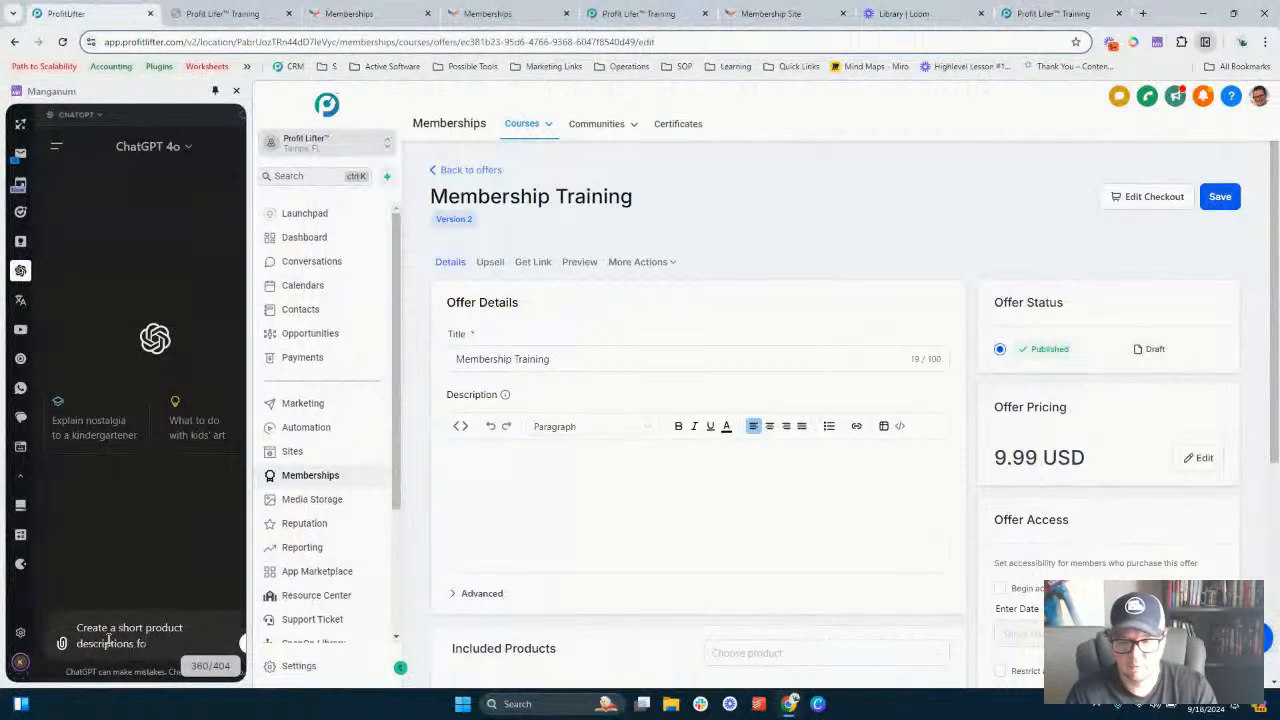
pyautogui.write('for a me')
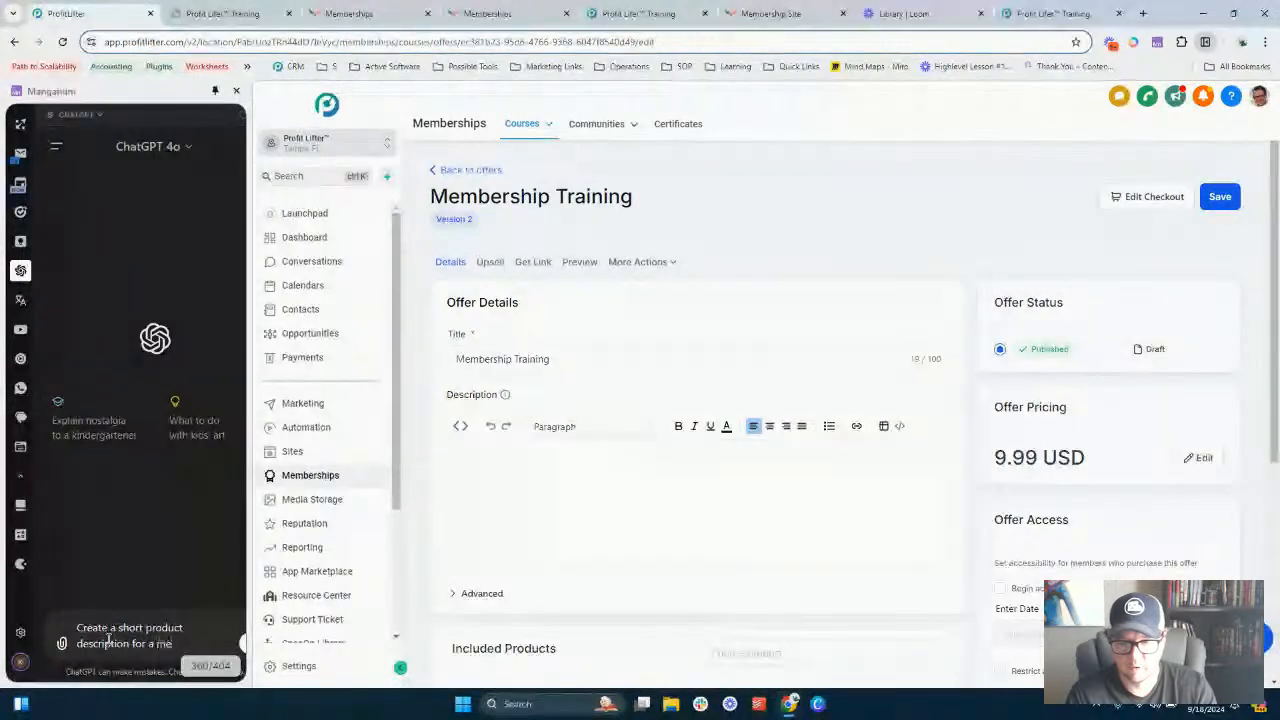
pyautogui.write('mbership site')
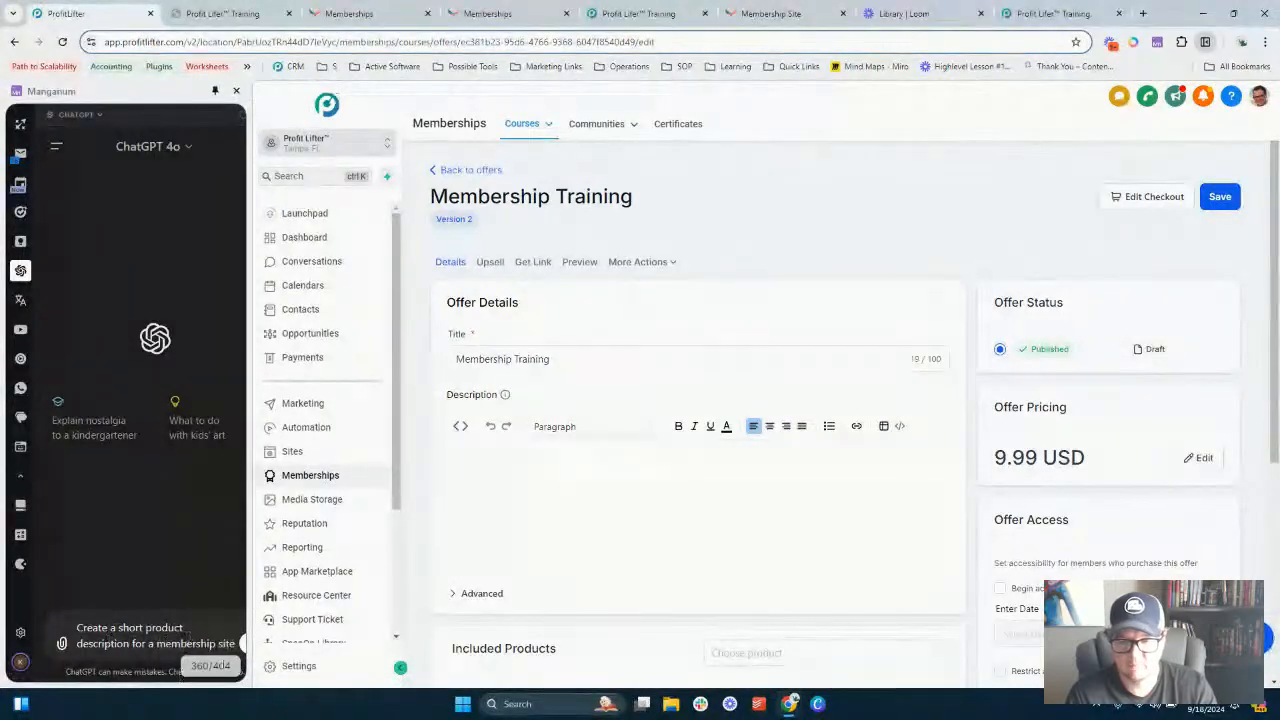
pyautogui.click(241, 645)
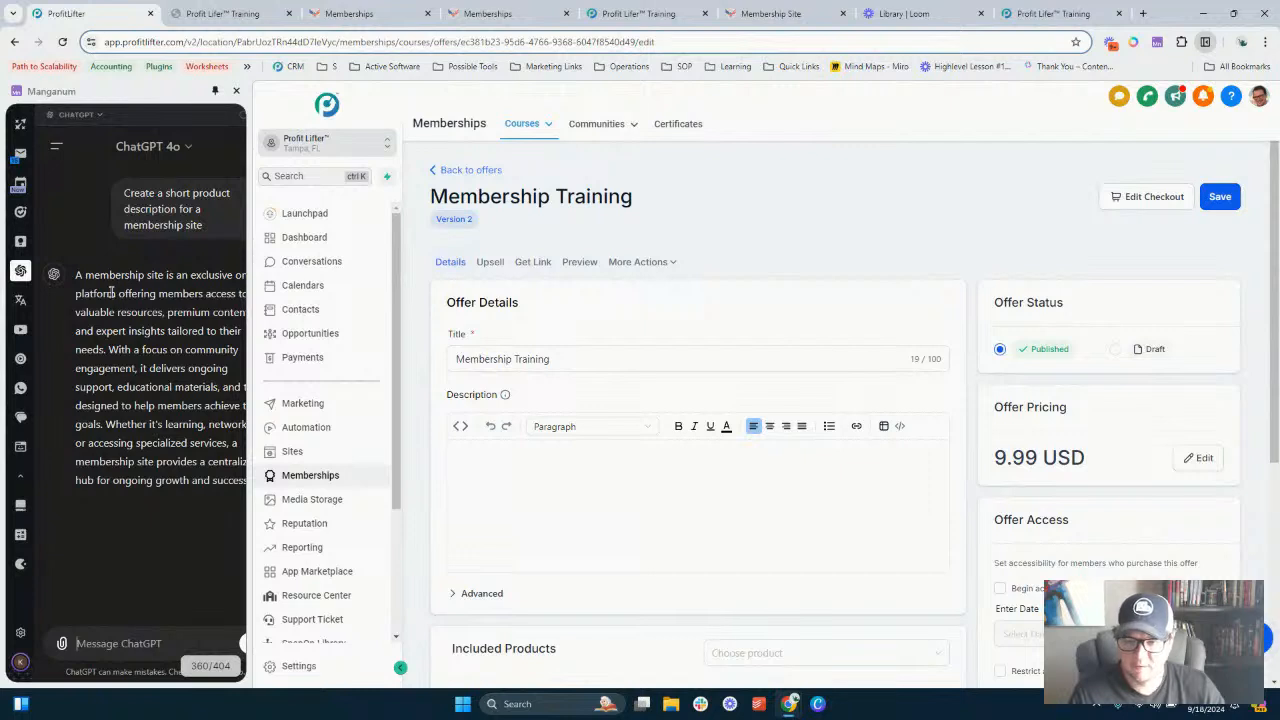
# - Copy the generated description and paste it into the offer's description, adding blank lines above it
pyautogui.tripleClick(125, 292)
pyautogui.rightClick(140, 306)
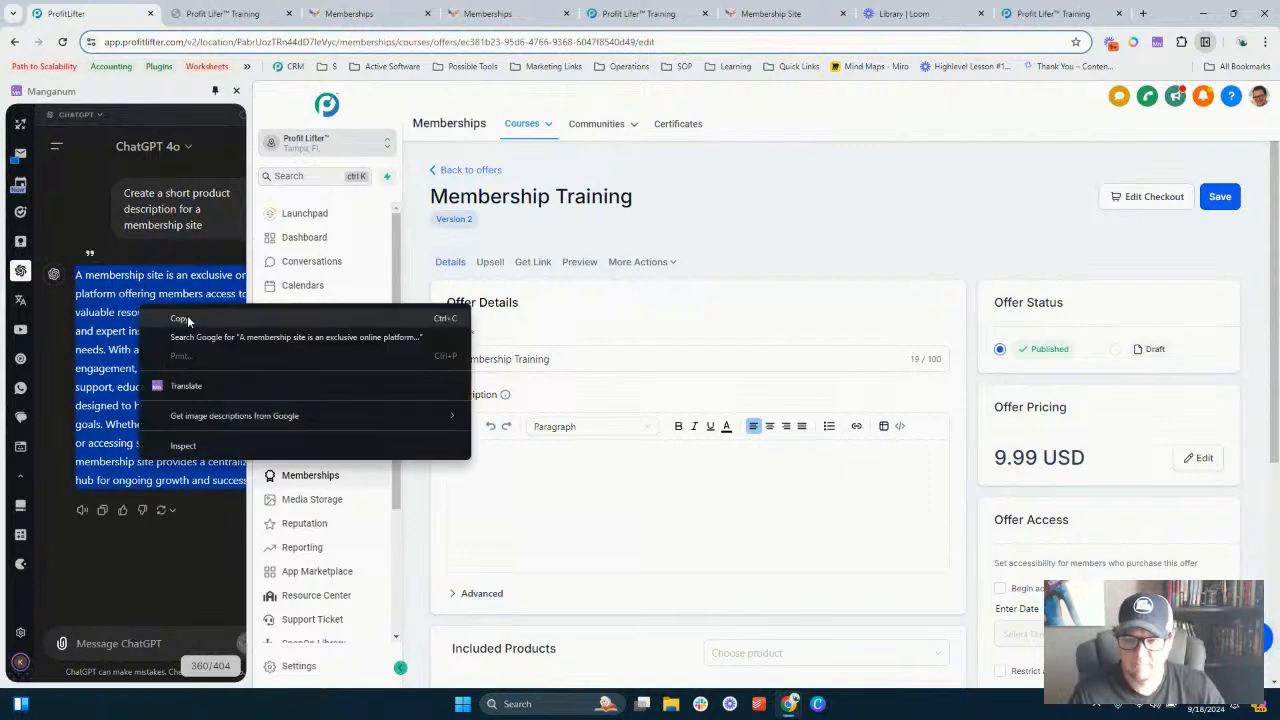
pyautogui.click(180, 318)
pyautogui.click(497, 498)
pyautogui.hotkey('ctrl', 'v')
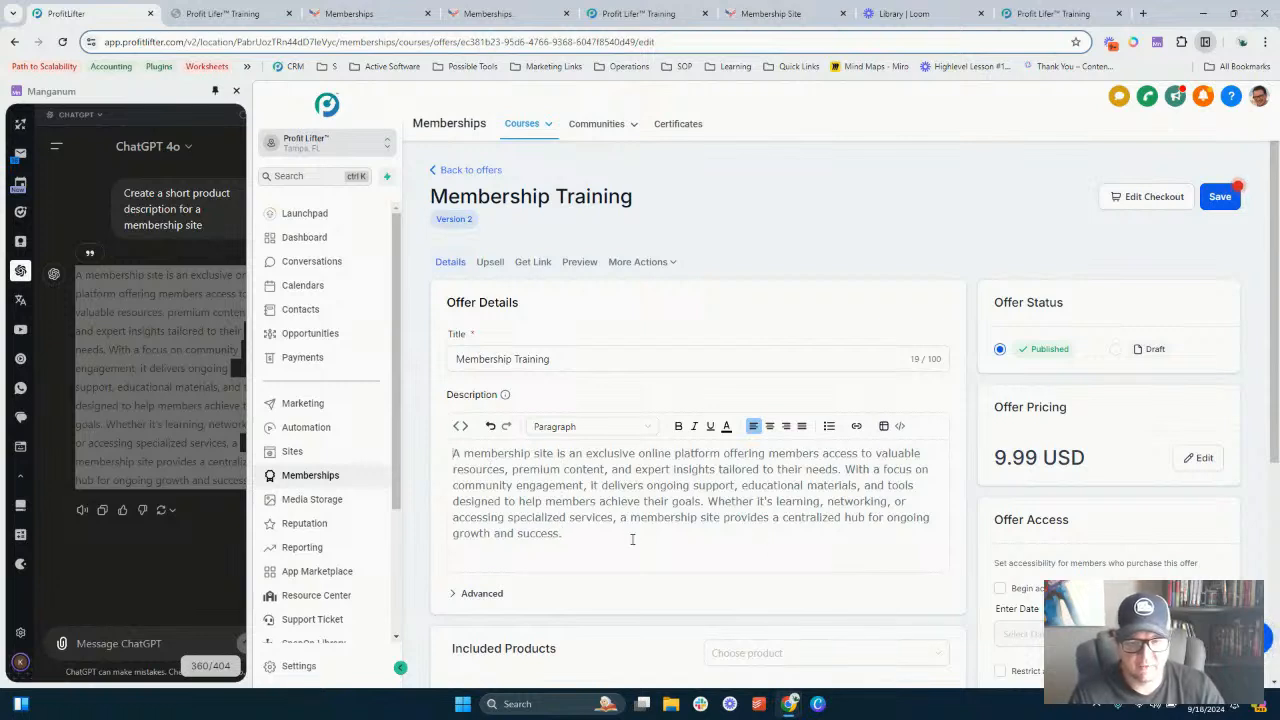
pyautogui.press('Return')
pyautogui.press('Return')
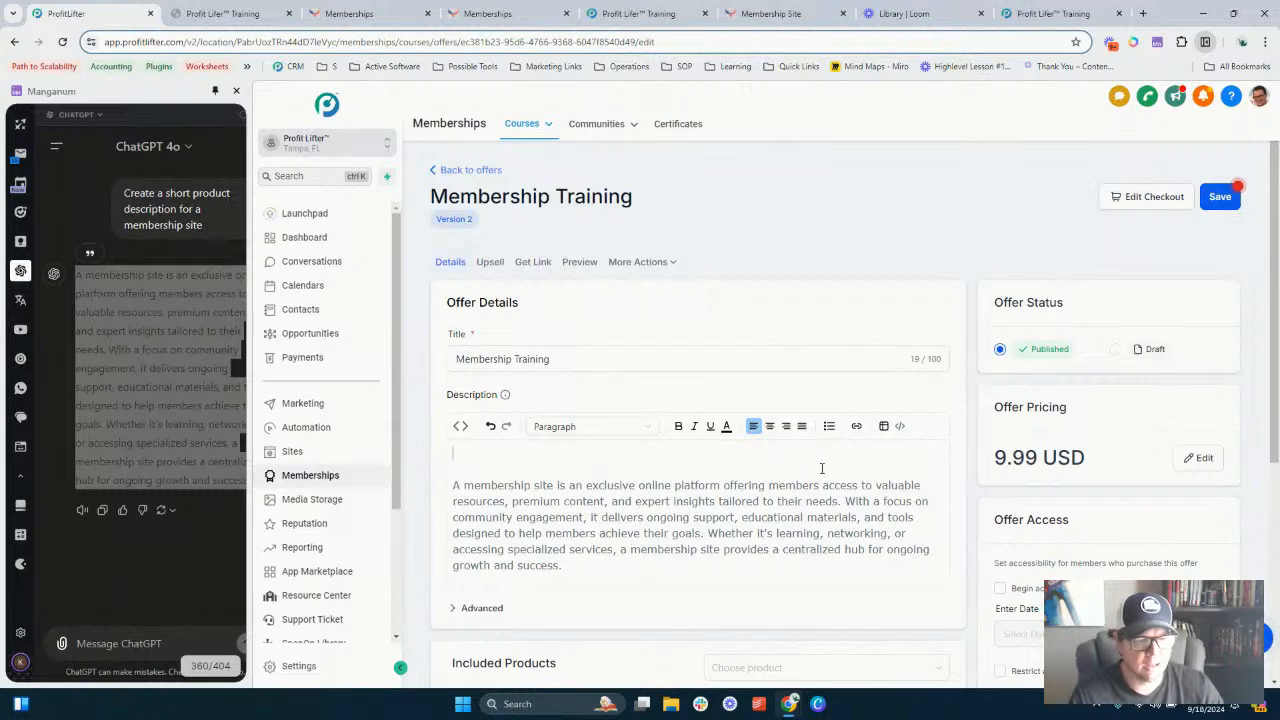
# - Embed the 'Website Content Review' Loom video in the description as a video, using its copied share link
pyautogui.click(898, 427)
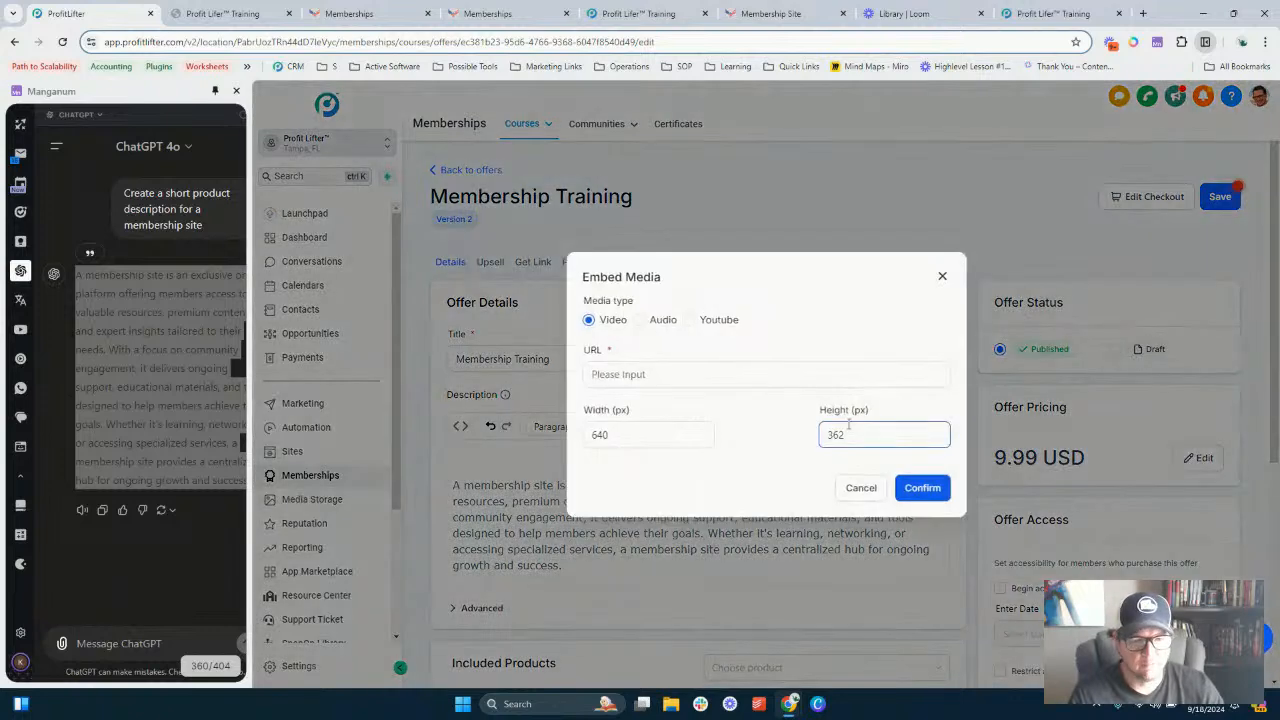
pyautogui.click(640, 375)
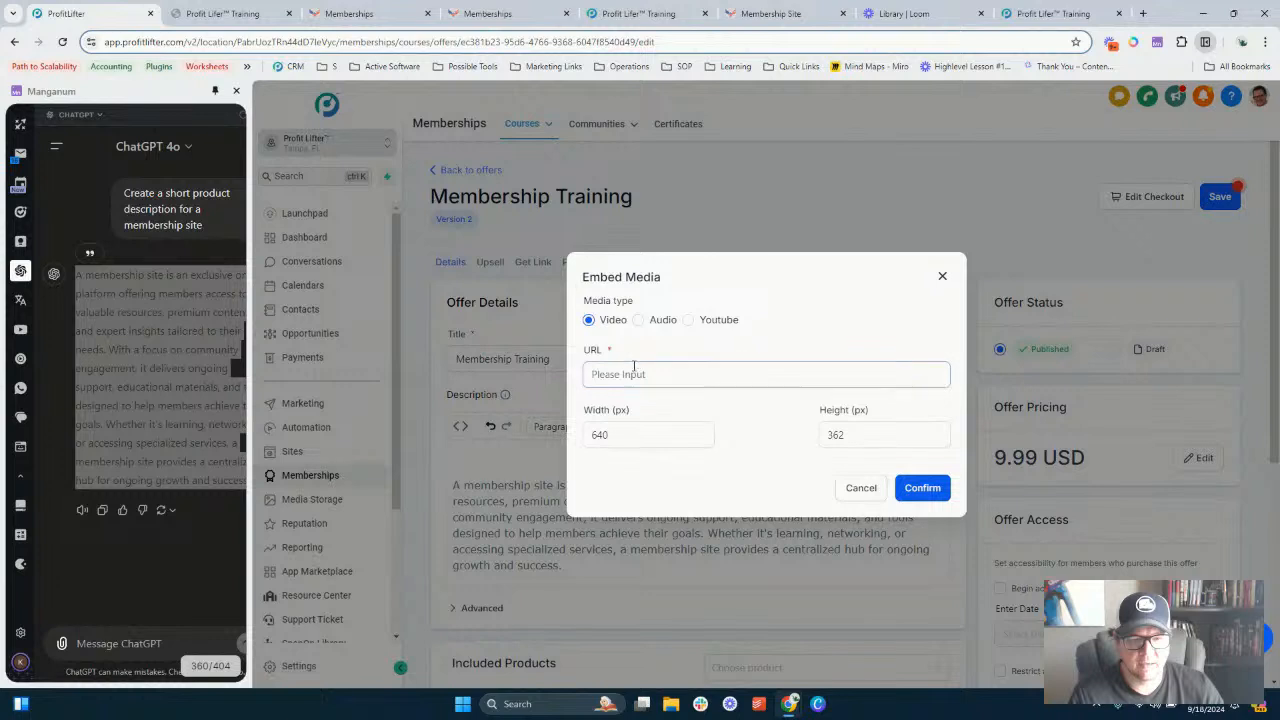
pyautogui.hotkey('ctrl', 'v')
pyautogui.hotkey('ctrl', 'a')
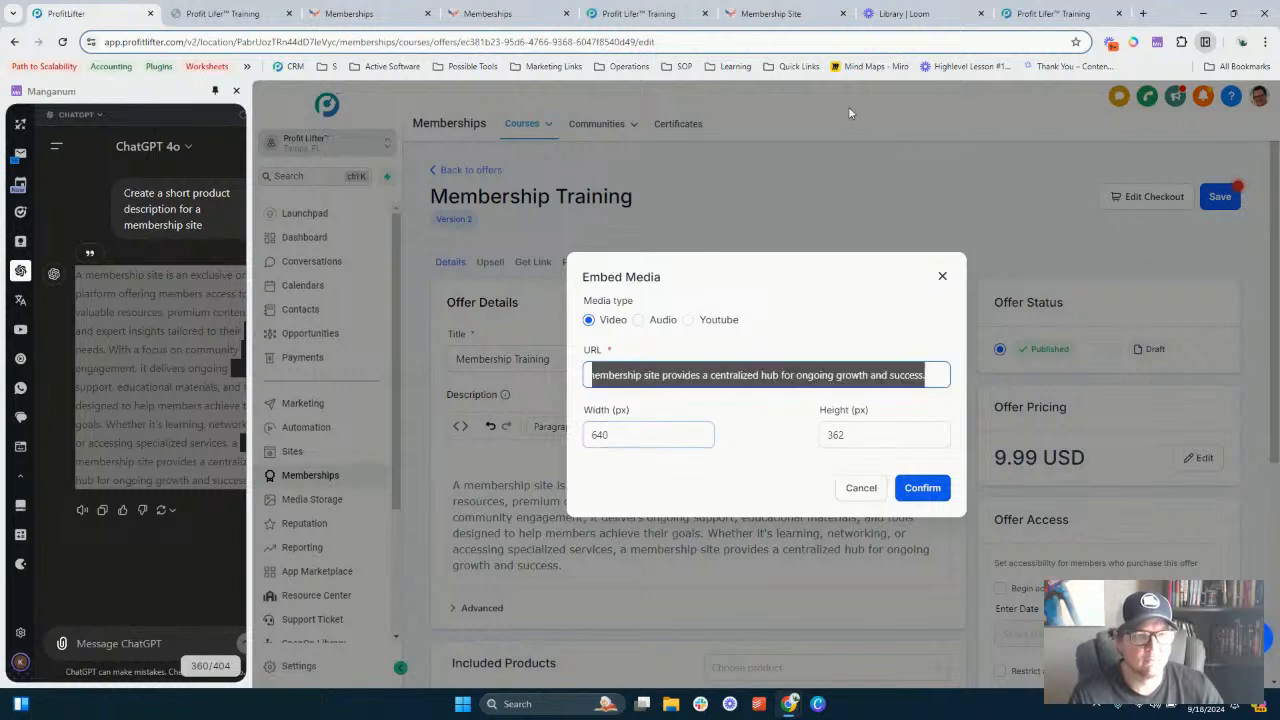
pyautogui.click(899, 12)
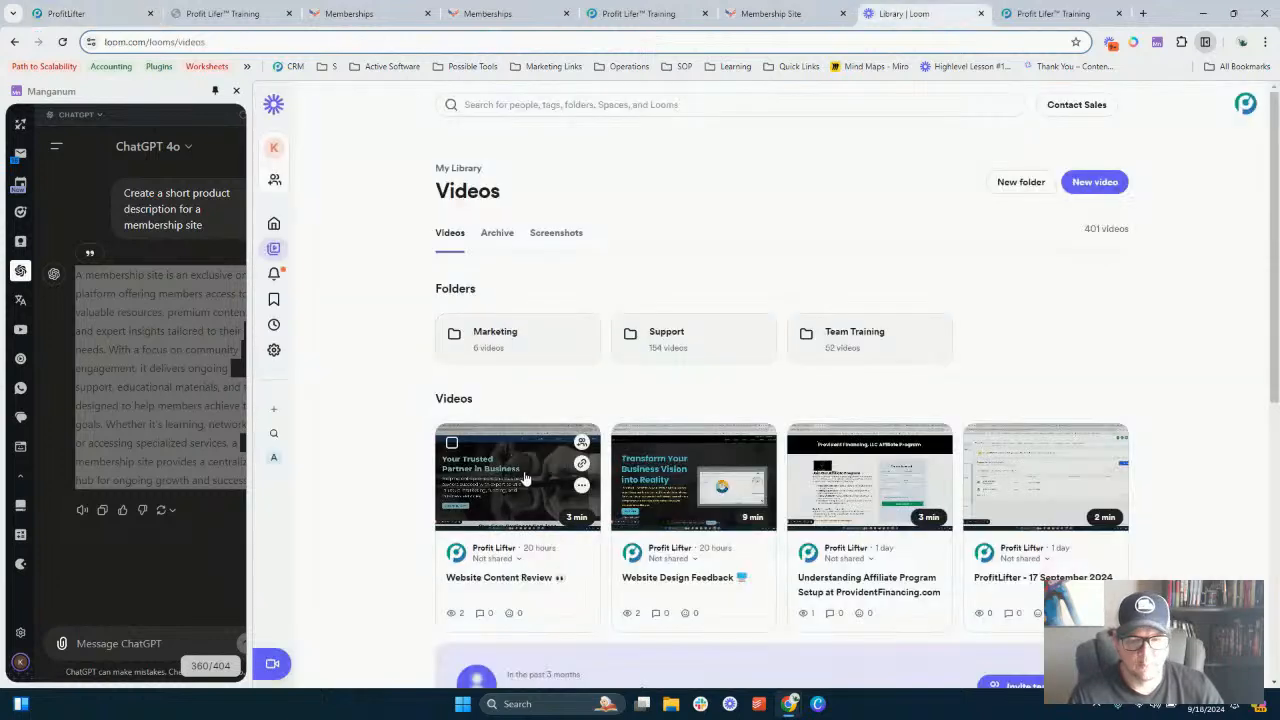
pyautogui.click(581, 463)
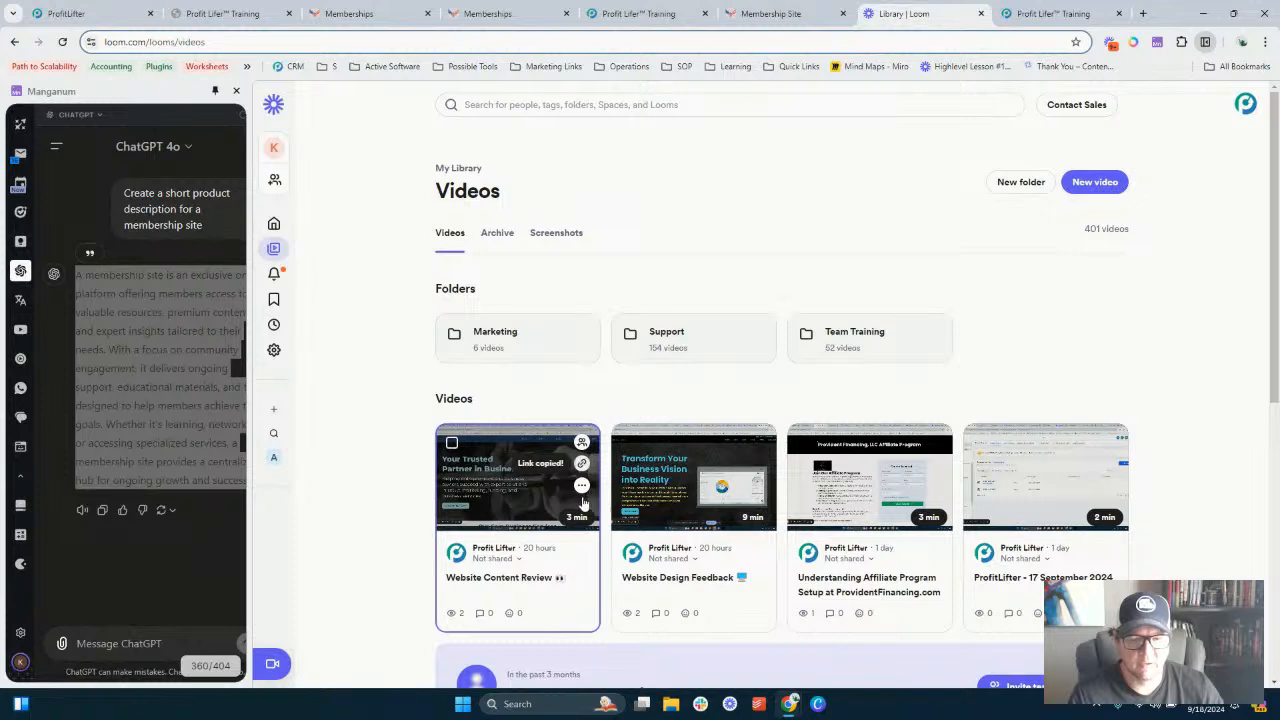
pyautogui.click(60, 13)
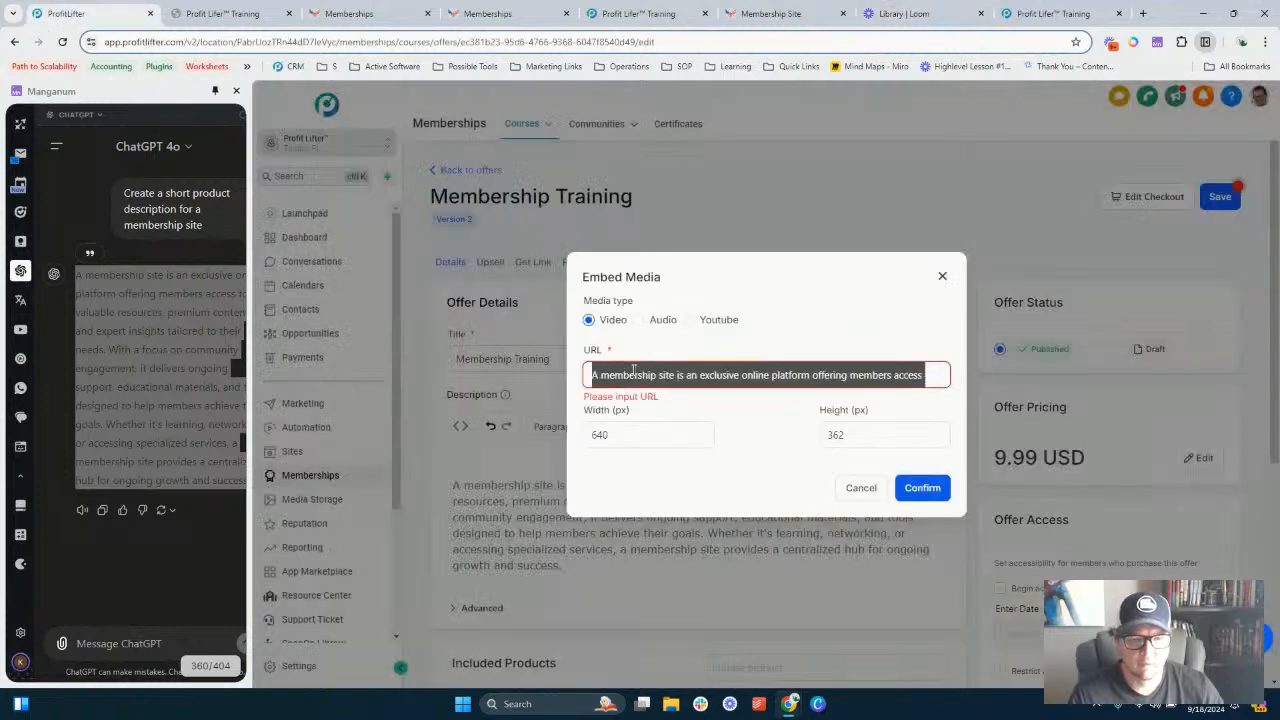
pyautogui.hotkey('ctrl', 'v')
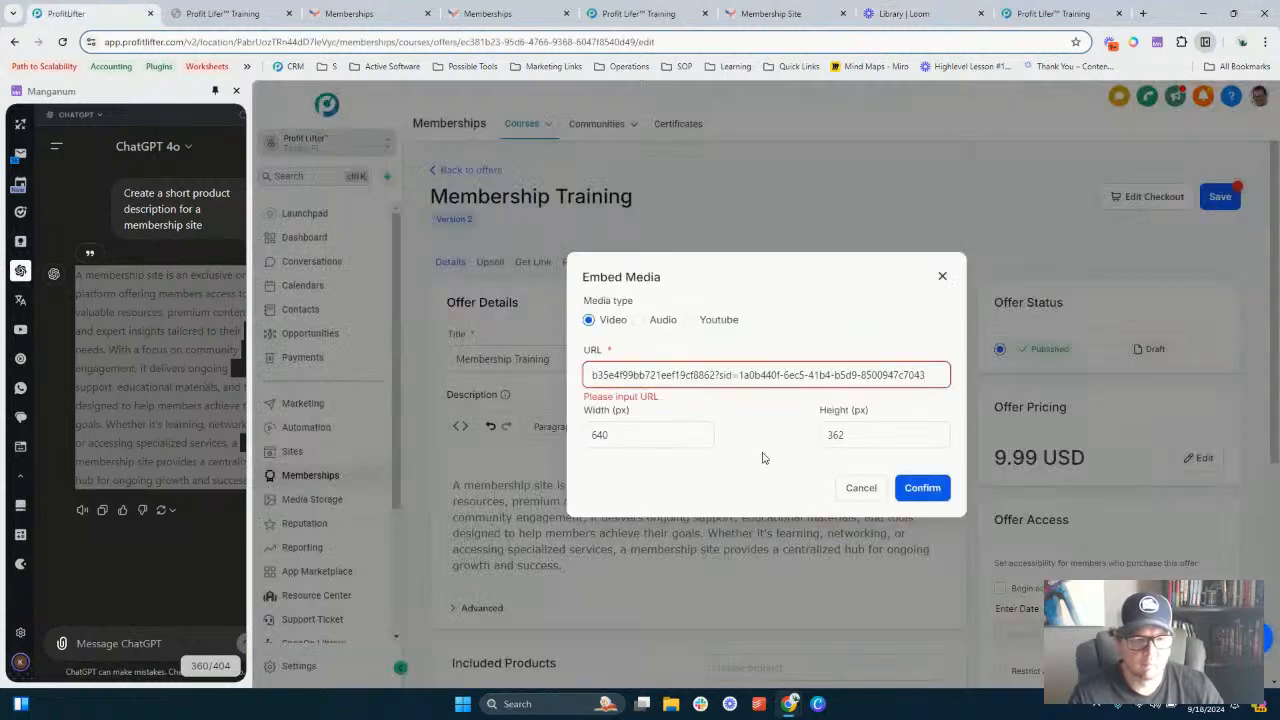
pyautogui.click(922, 488)
# - Upload Membership Site.png as the offer's image
pyautogui.scroll(-5, 771, 349)
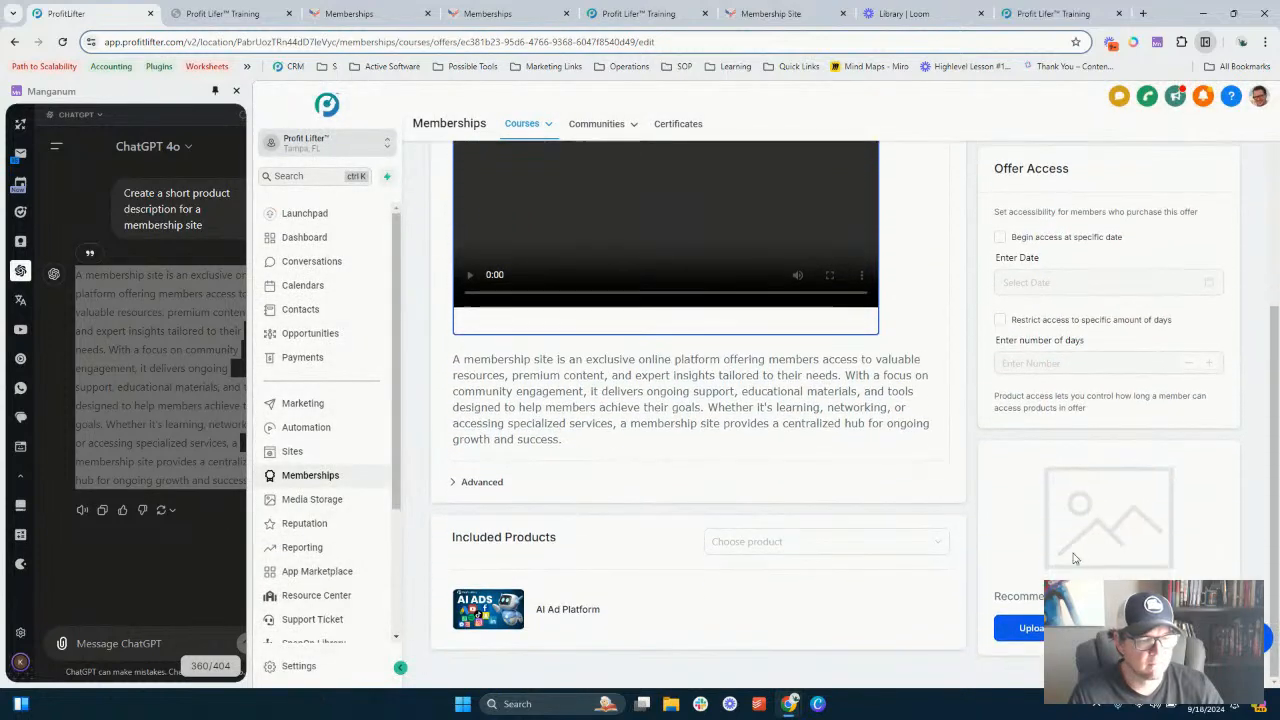
pyautogui.click(1030, 628)
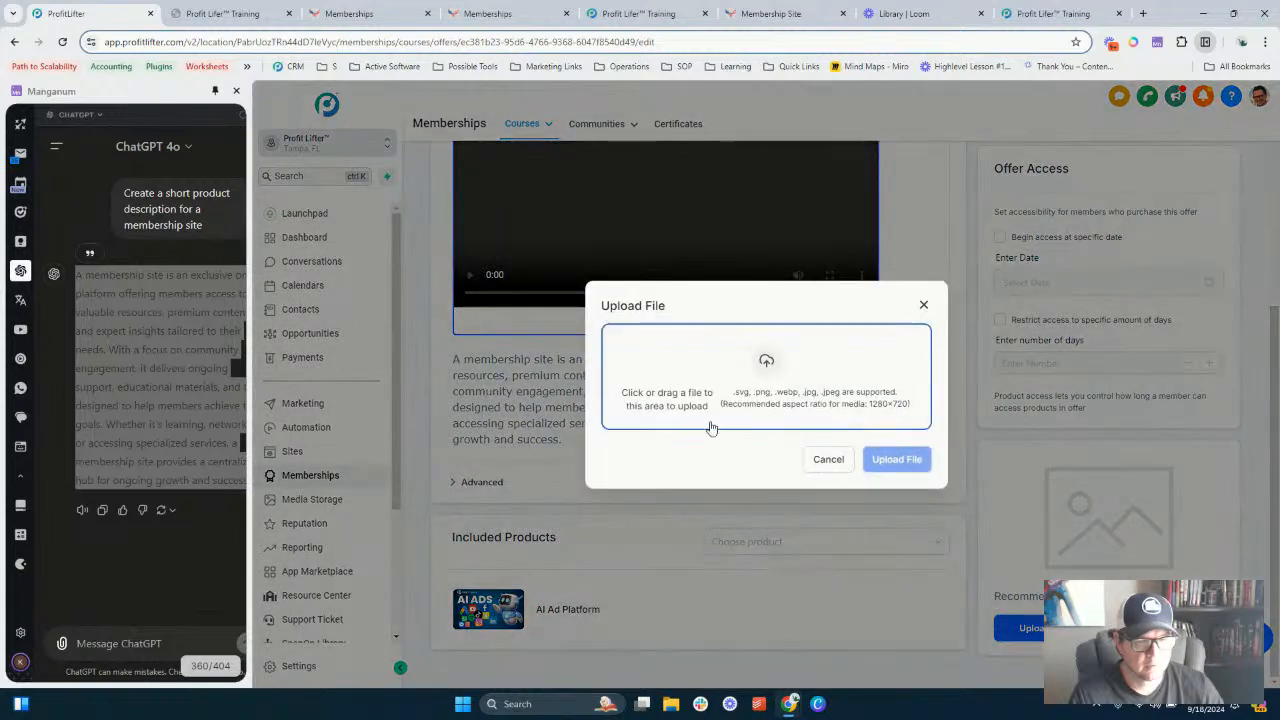
pyautogui.click(654, 365)
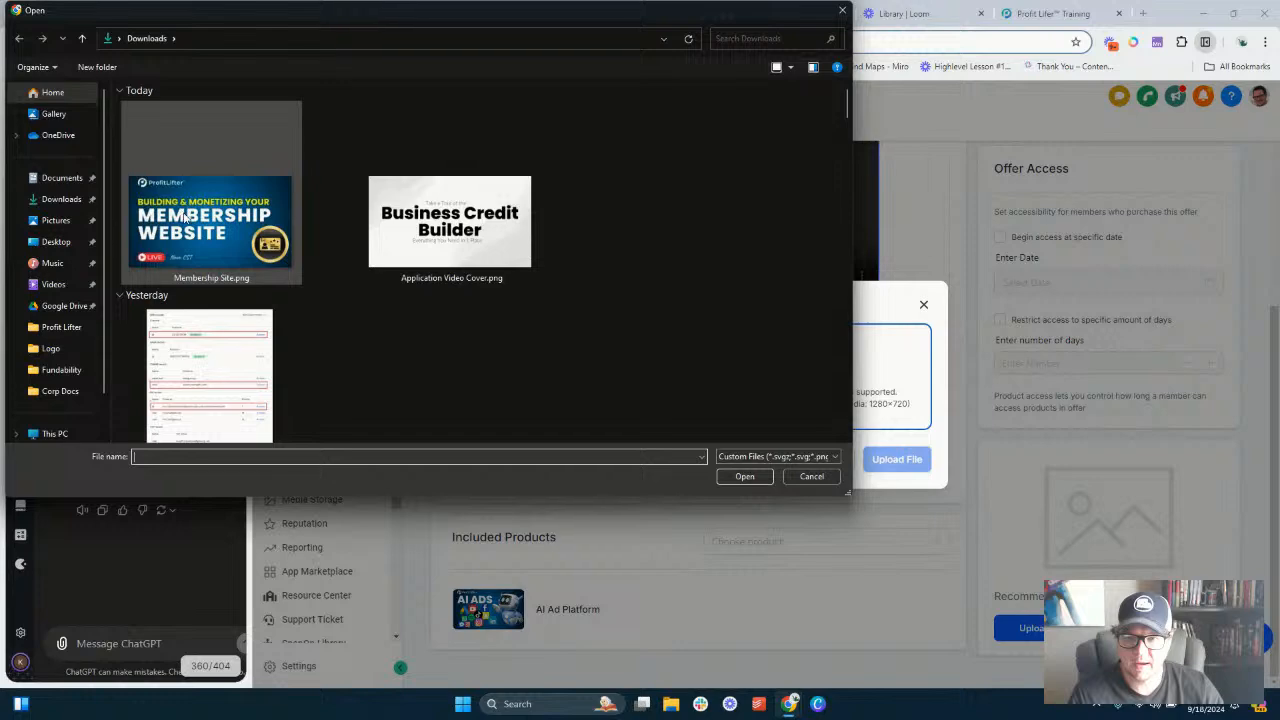
pyautogui.doubleClick(192, 222)
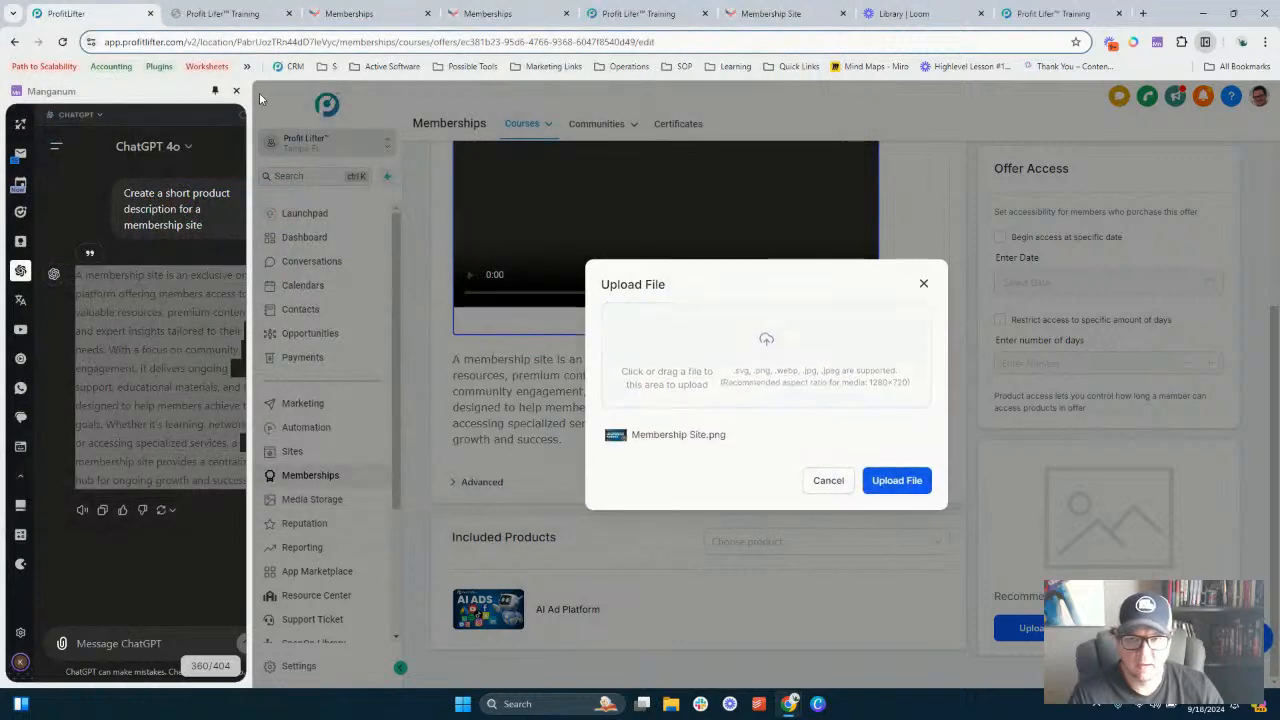
pyautogui.click(238, 91)
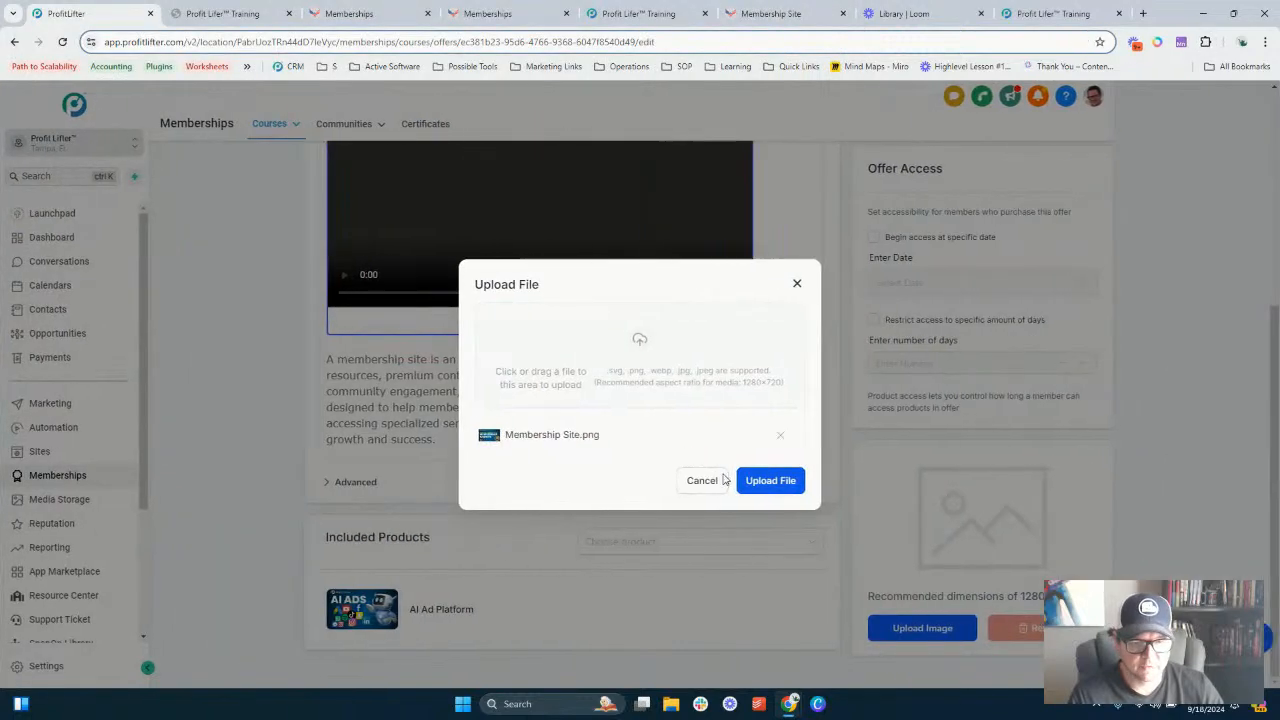
pyautogui.click(772, 489)
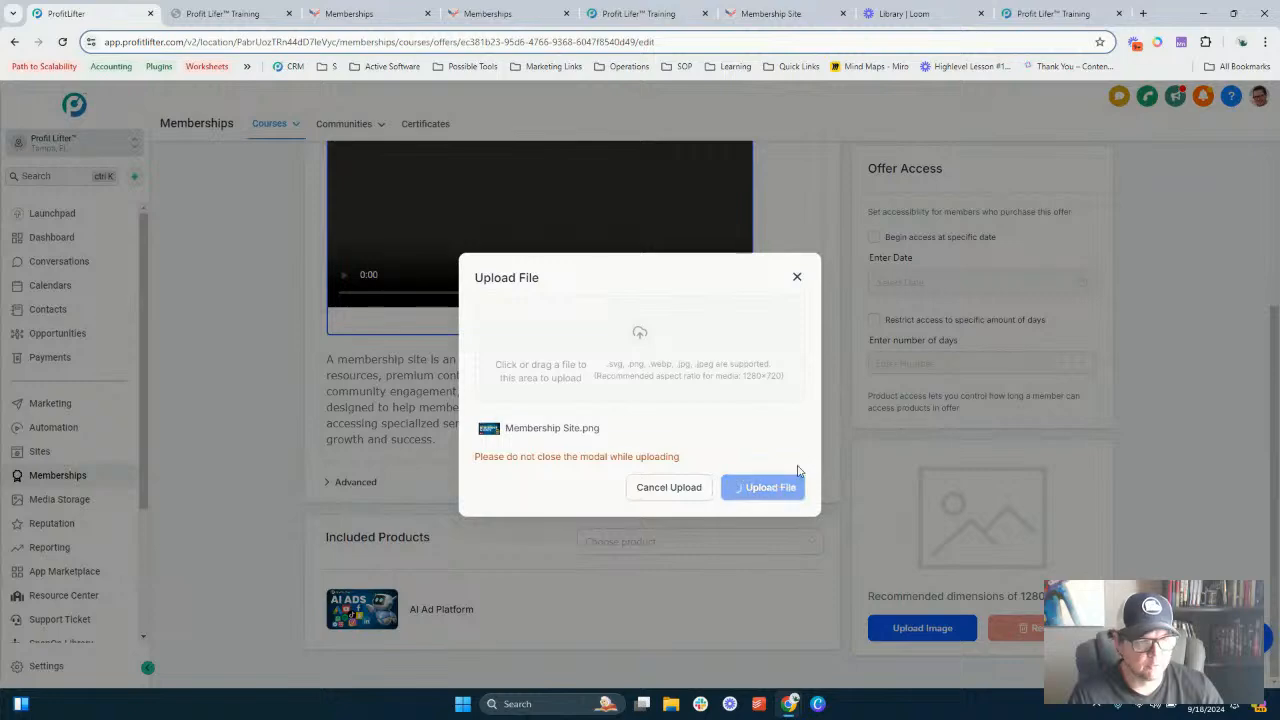
# - Enable beginning access at a specific date and pick 30 September 2024 as the start date
pyautogui.scroll(4, 797, 503)
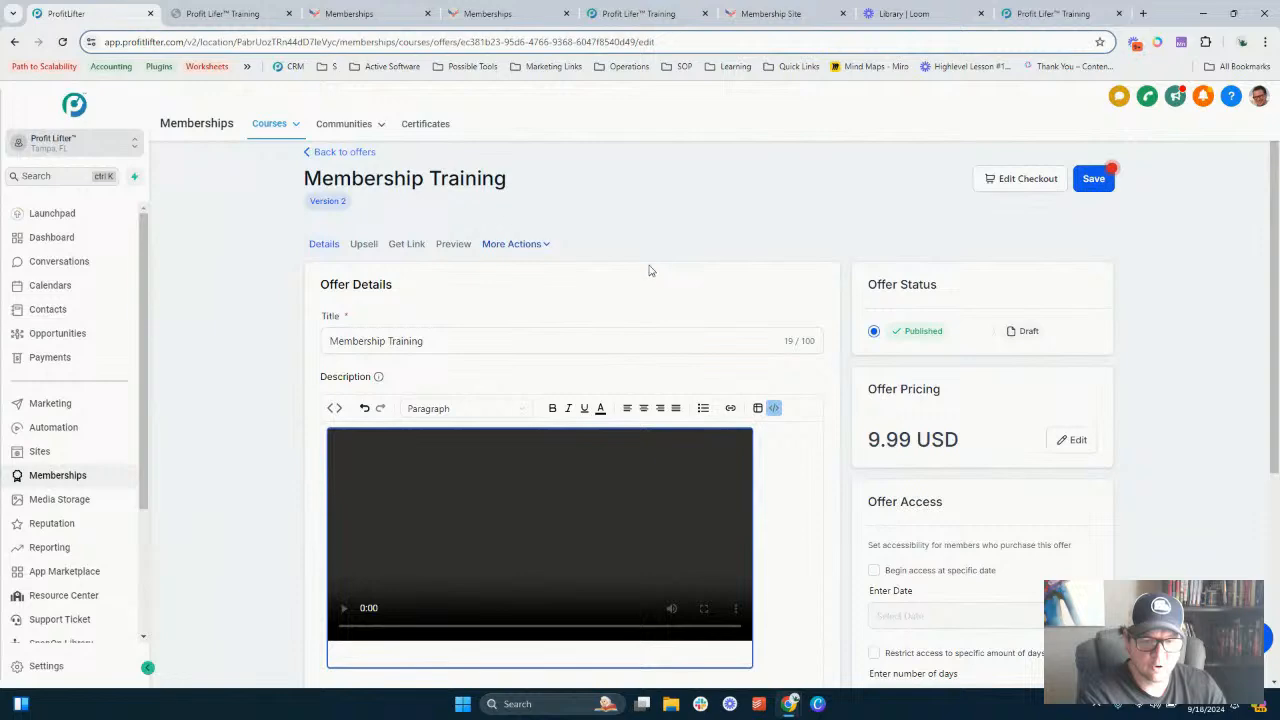
pyautogui.scroll(-2, 673, 266)
pyautogui.scroll(-1, 673, 262)
pyautogui.scroll(3, 668, 250)
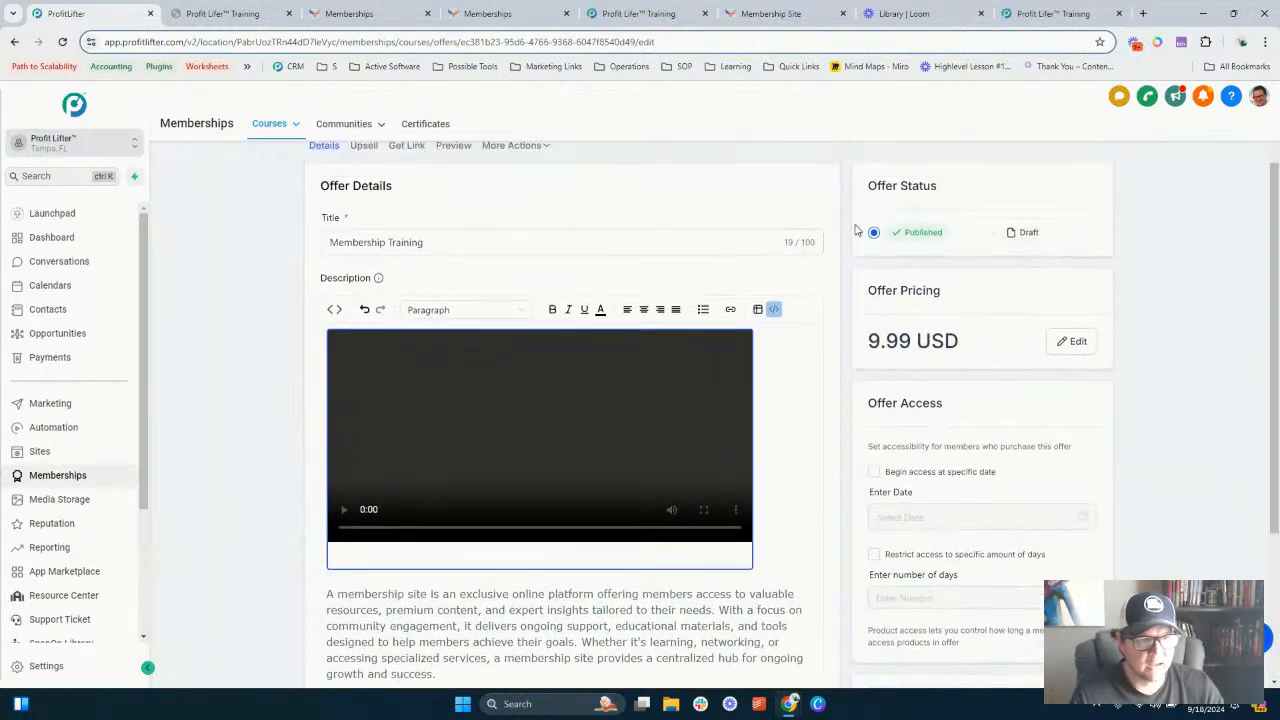
pyautogui.scroll(-1, 884, 303)
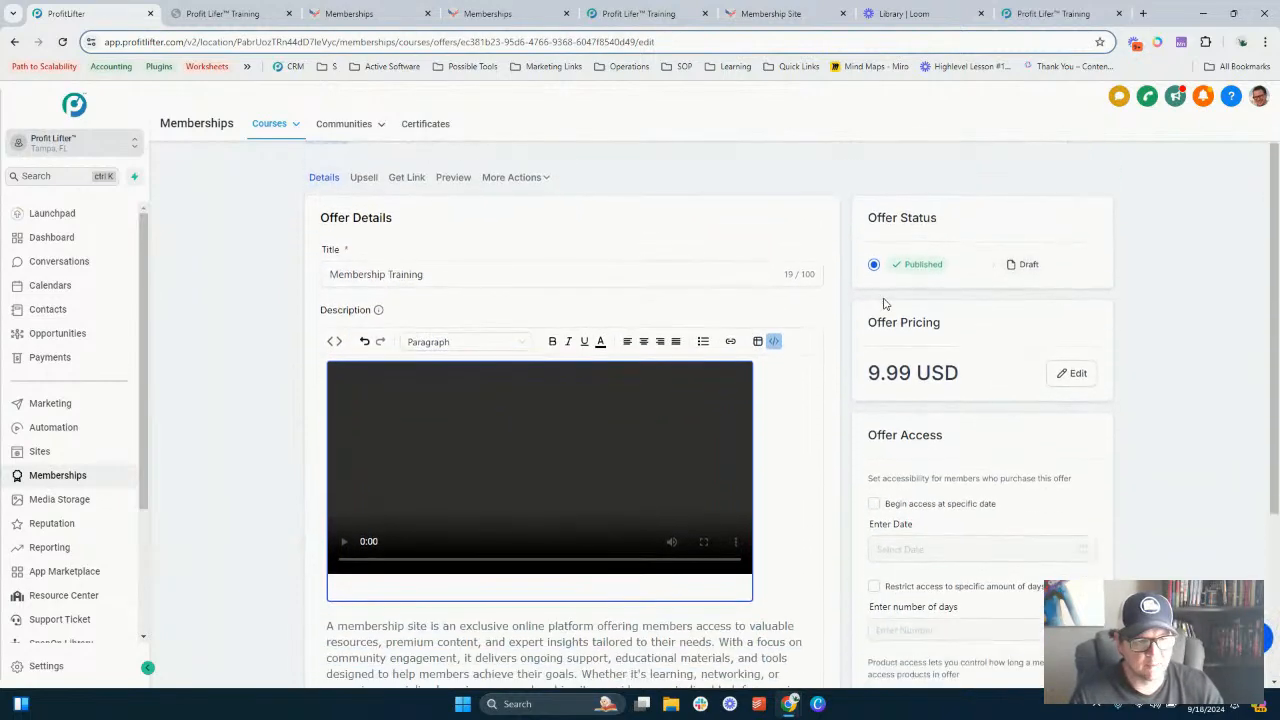
pyautogui.scroll(-2, 870, 295)
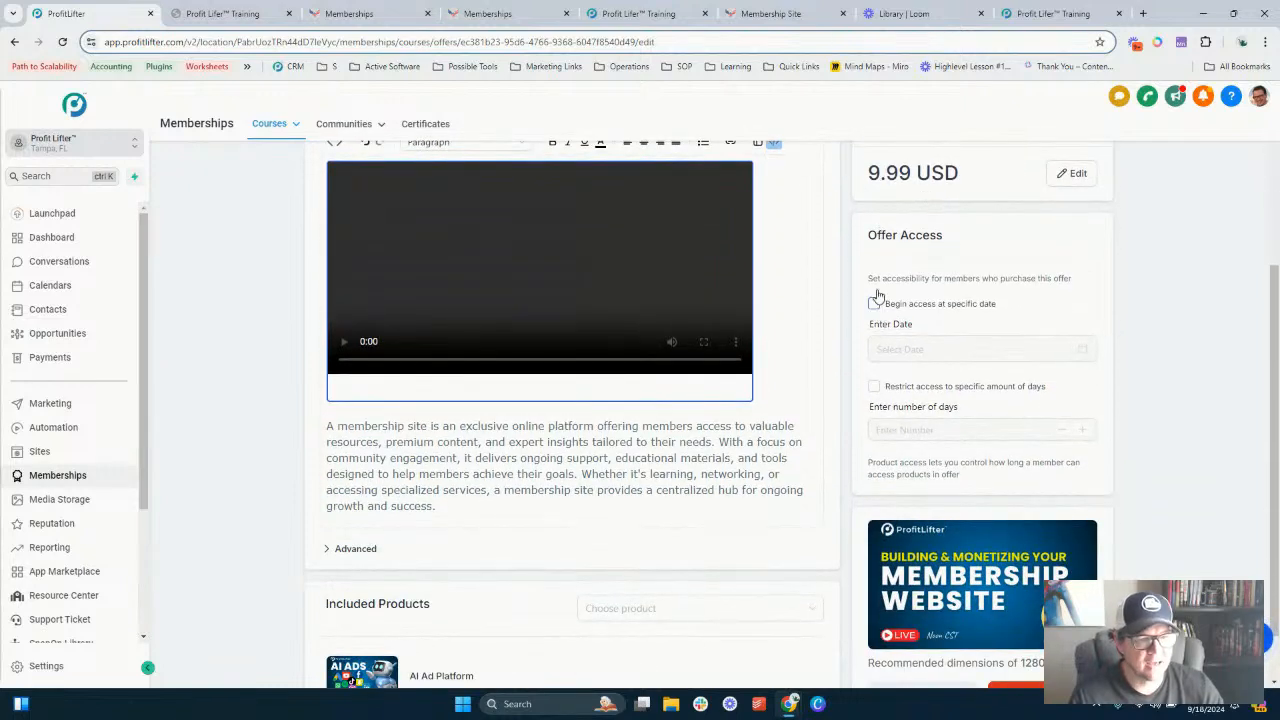
pyautogui.click(875, 306)
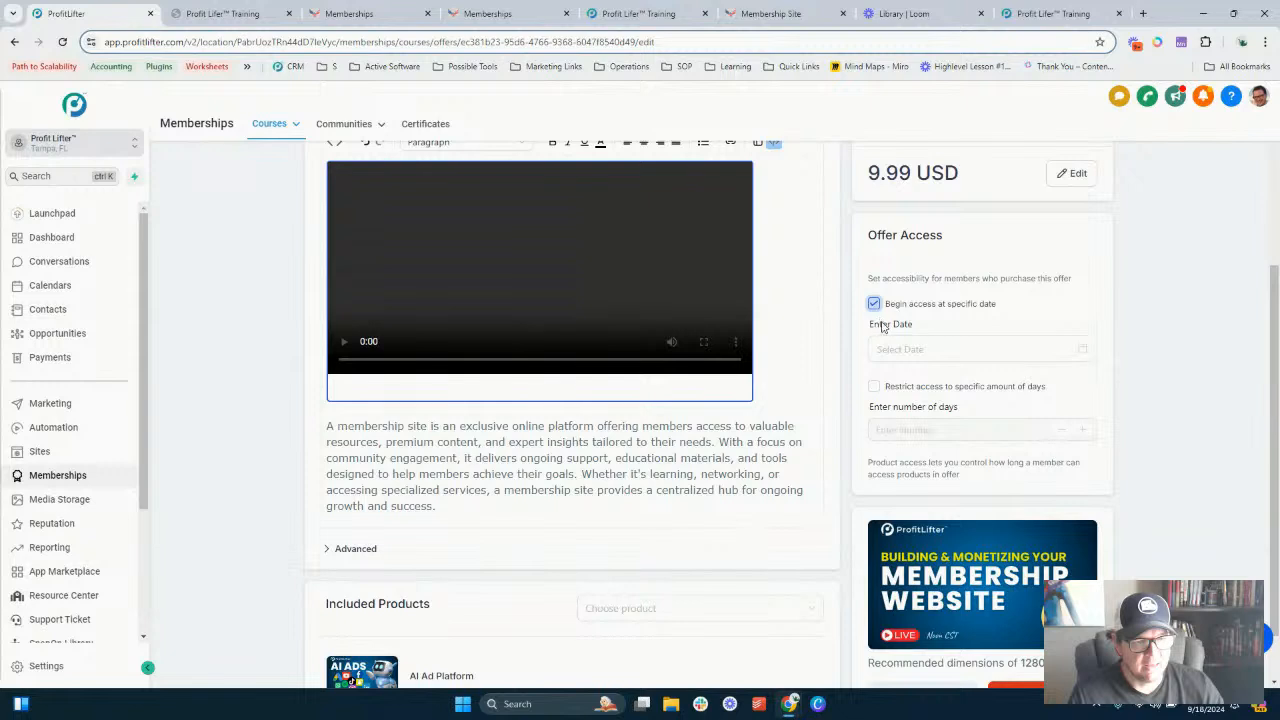
pyautogui.click(926, 353)
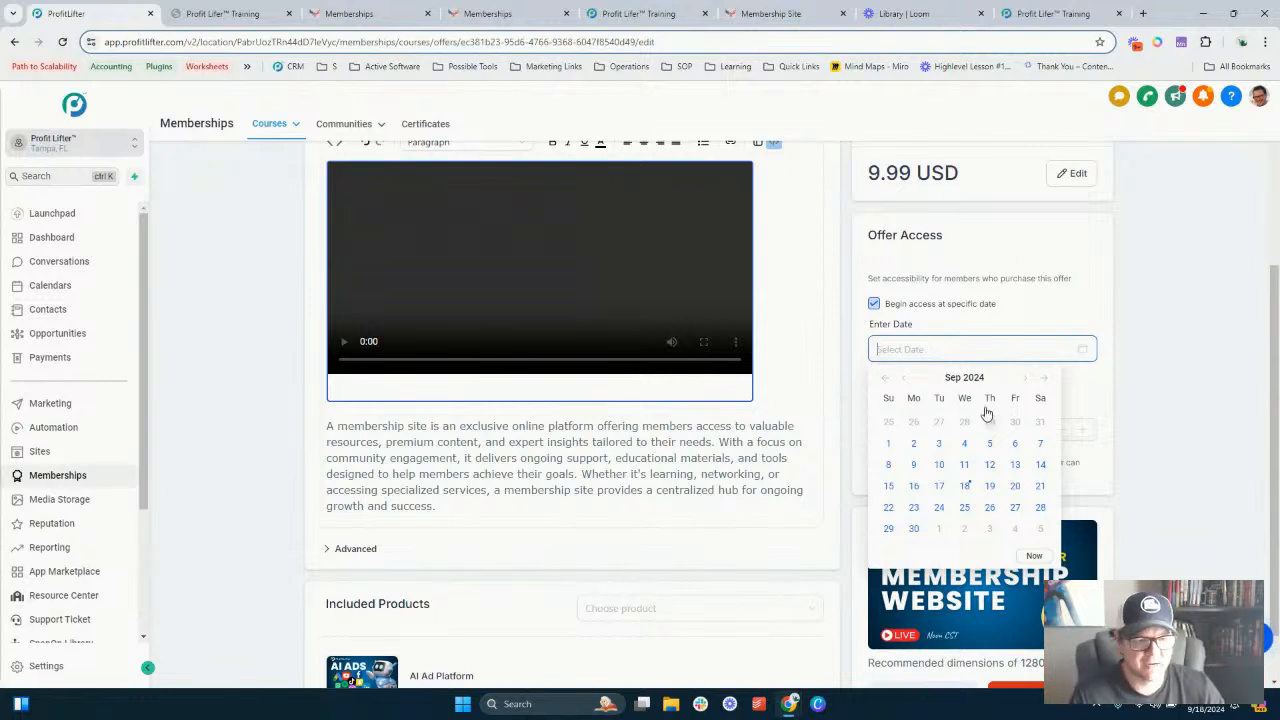
pyautogui.click(942, 527)
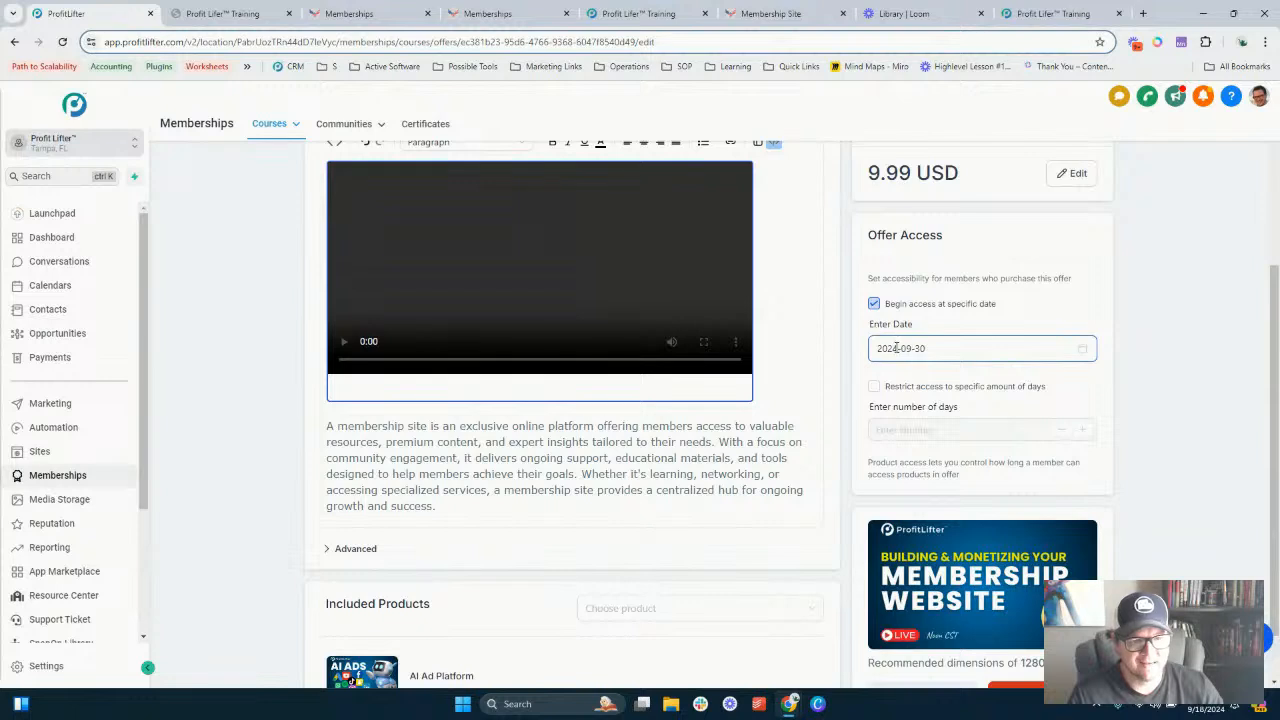
# - Try to change the offer's access start date to 1 October 2024
pyautogui.click(952, 347)
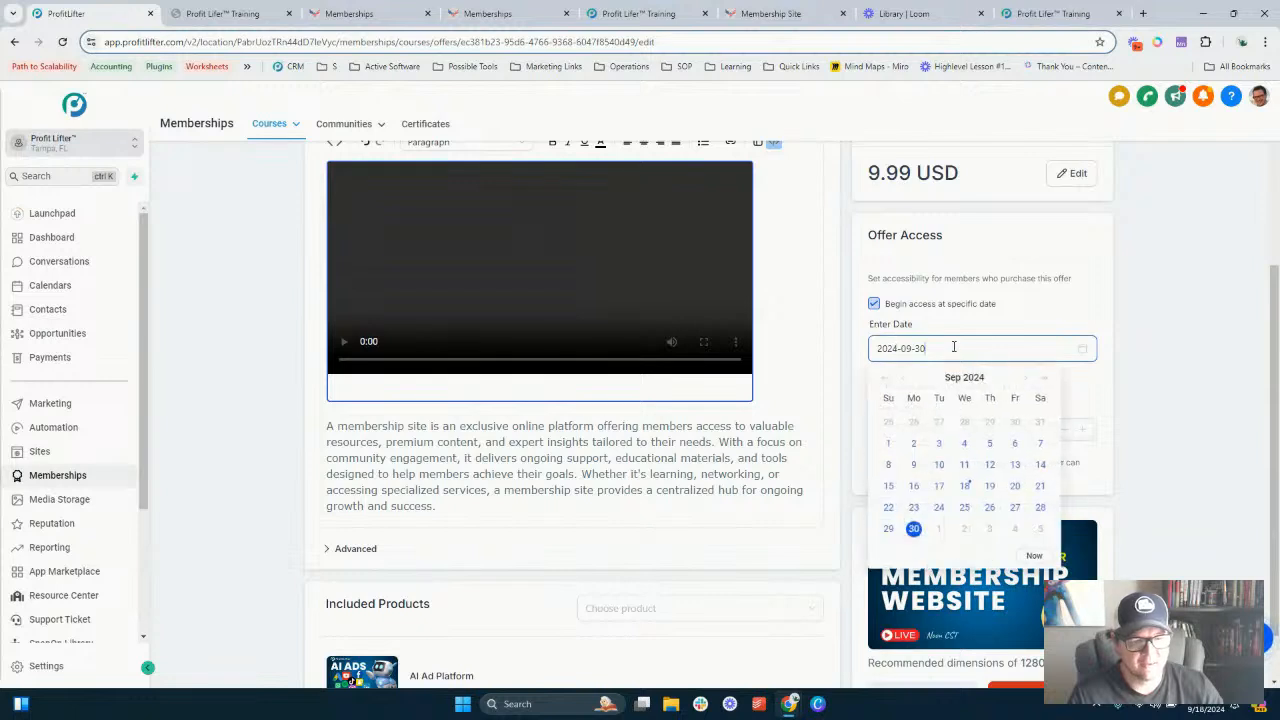
pyautogui.click(938, 534)
pyautogui.click(947, 349)
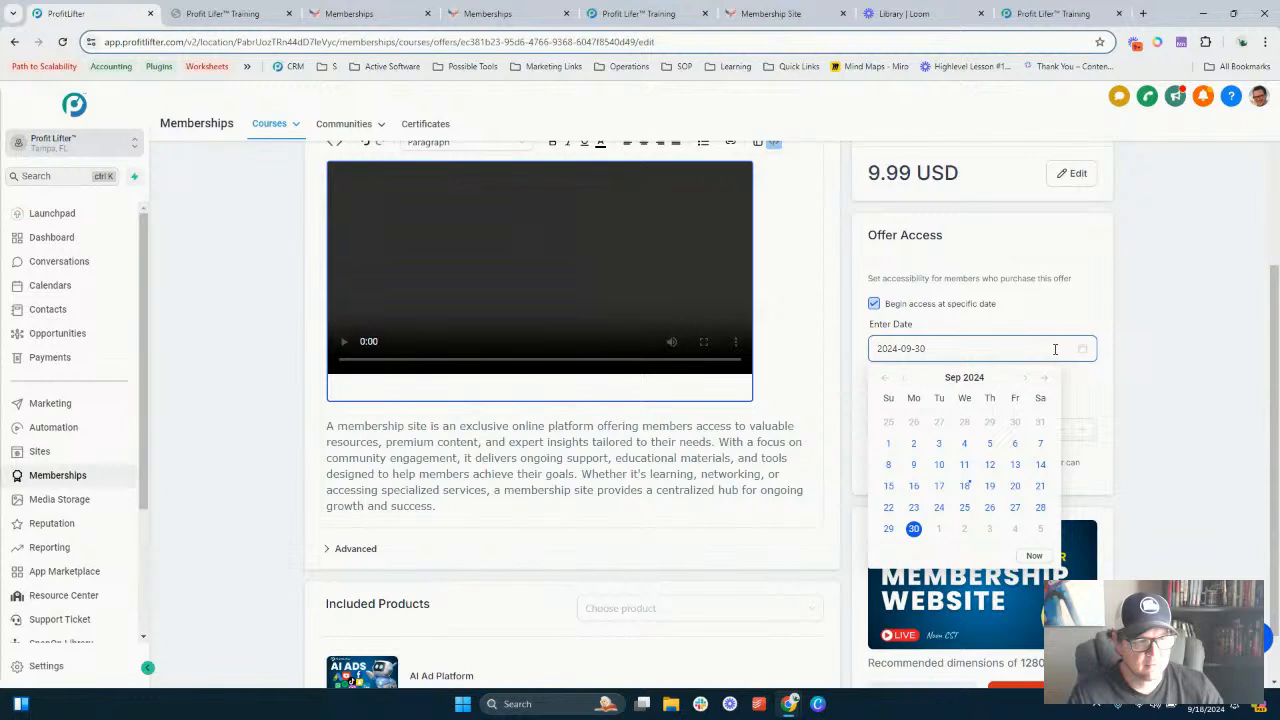
pyautogui.click(1022, 380)
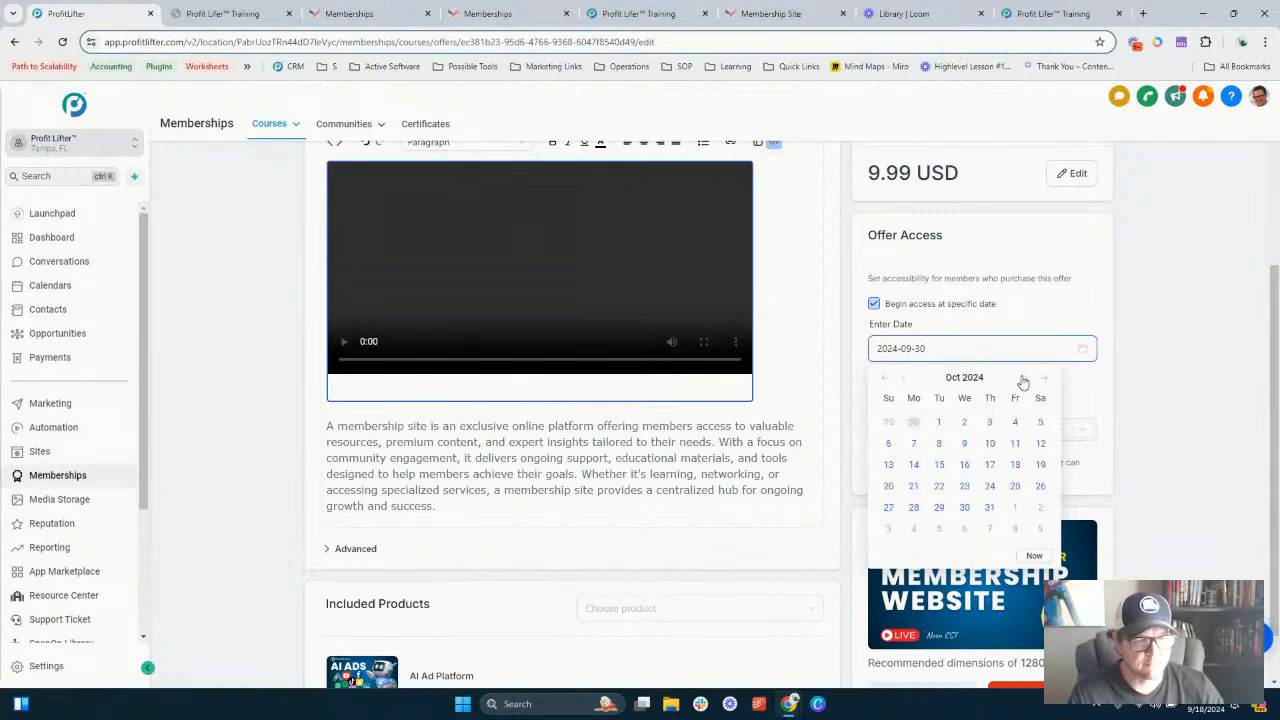
pyautogui.click(940, 423)
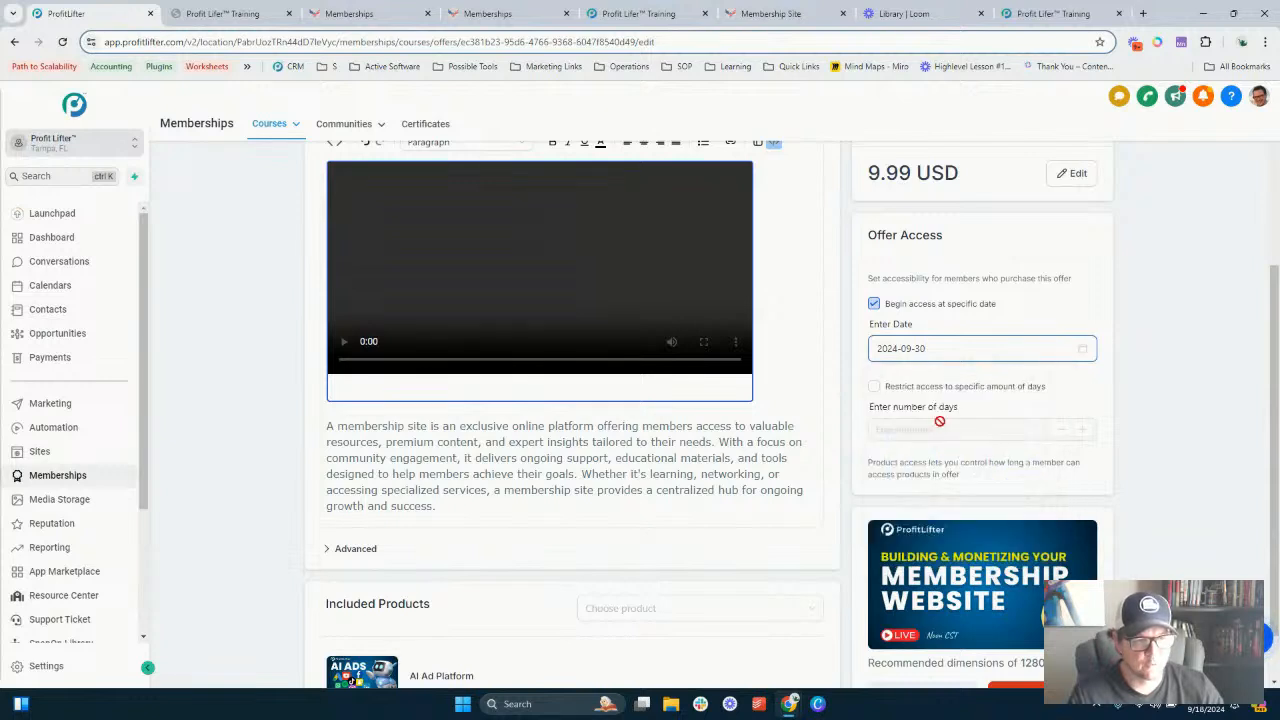
pyautogui.click(935, 348)
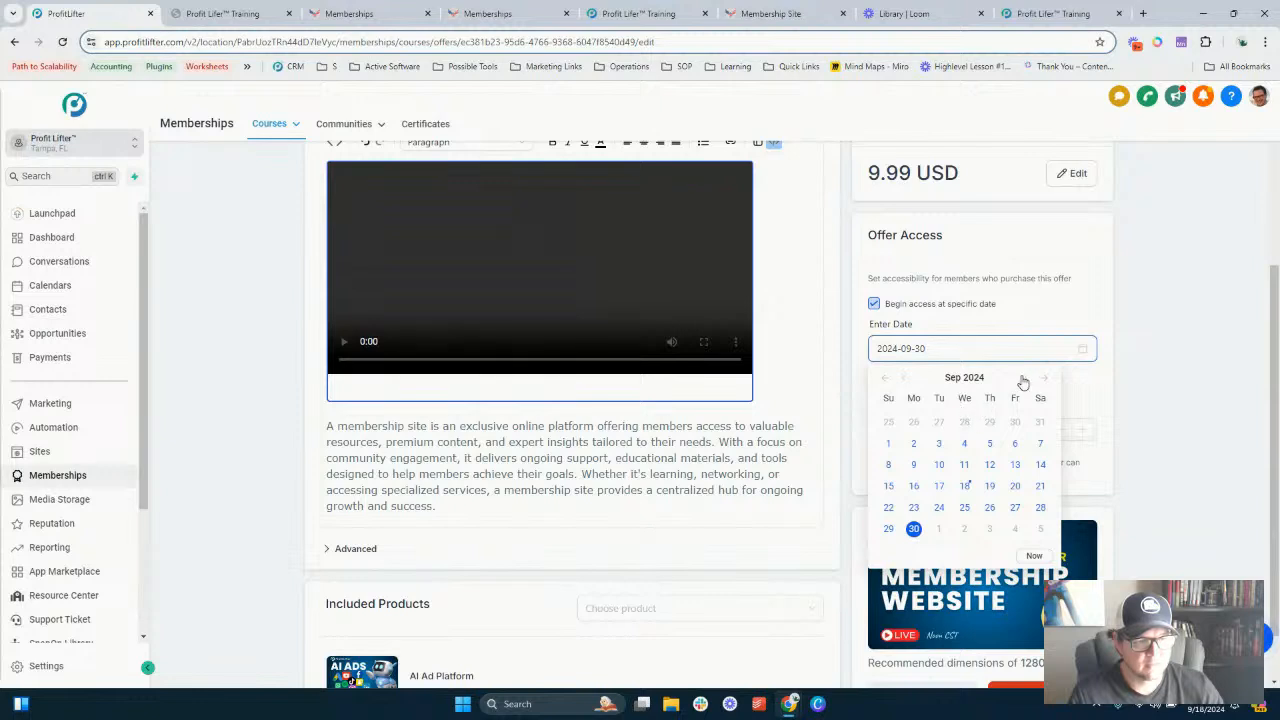
pyautogui.click(1022, 380)
pyautogui.click(941, 424)
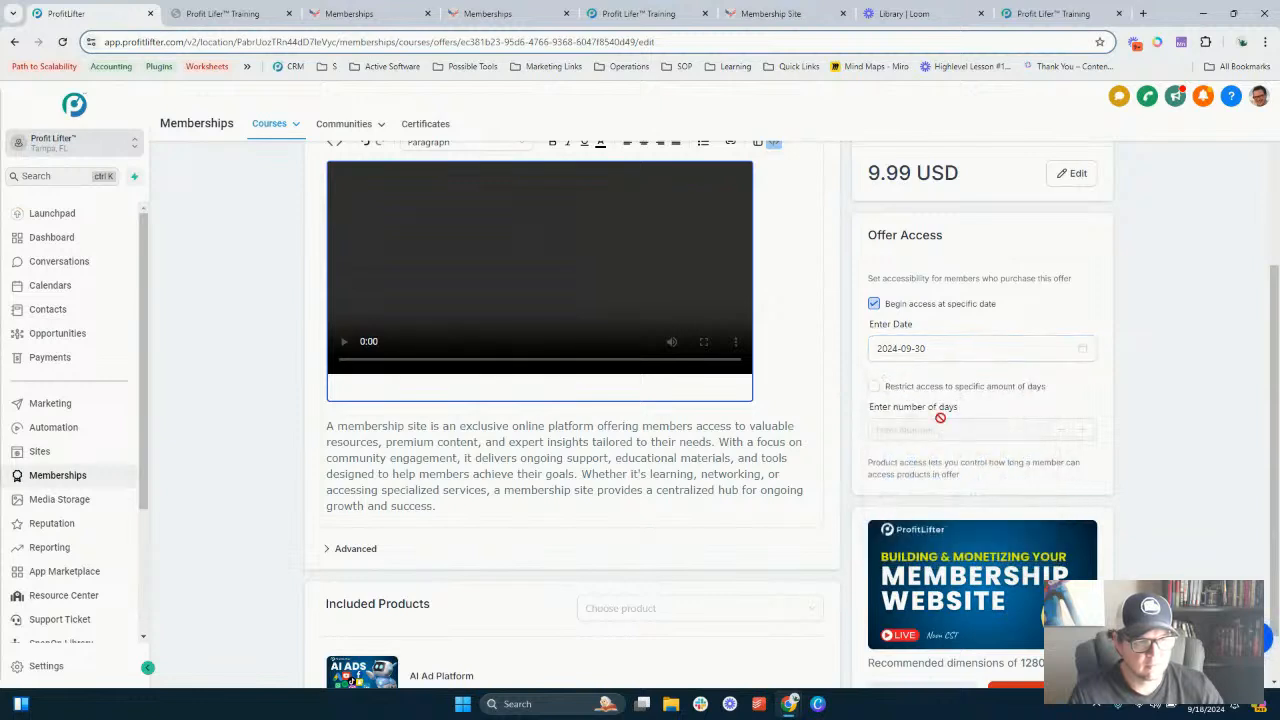
pyautogui.click(879, 350)
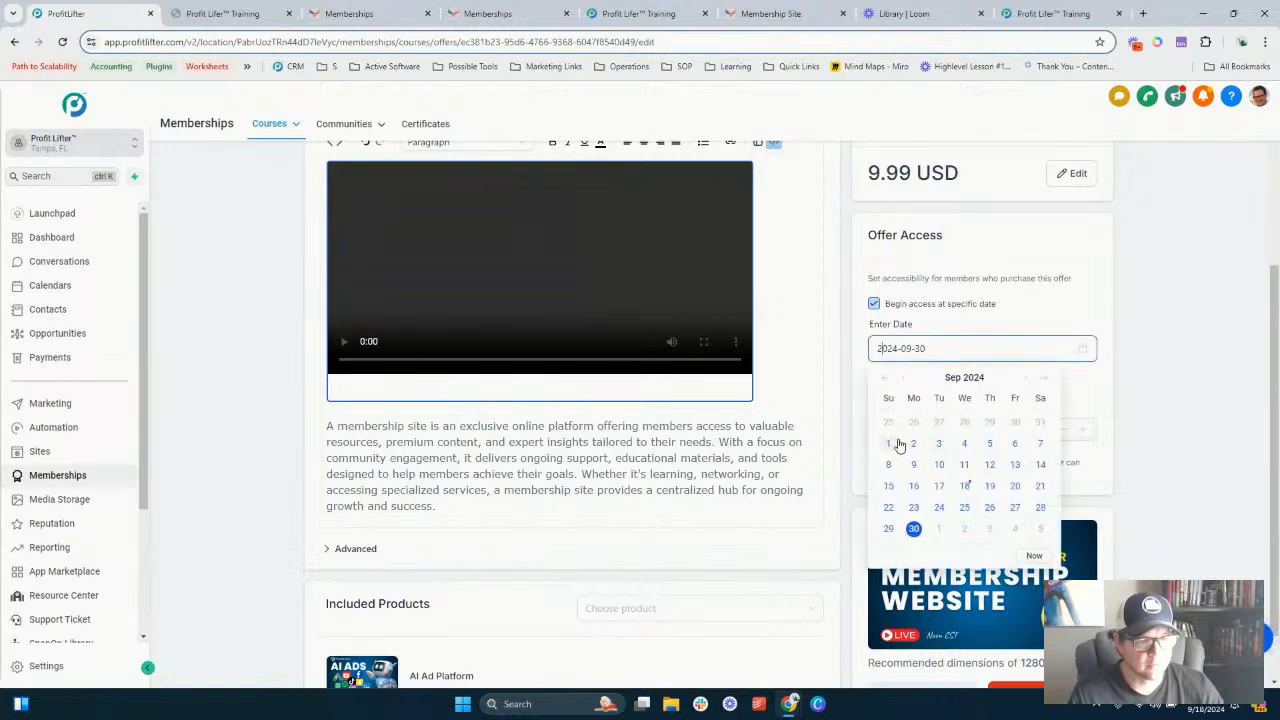
pyautogui.click(899, 444)
pyautogui.click(915, 348)
pyautogui.click(937, 529)
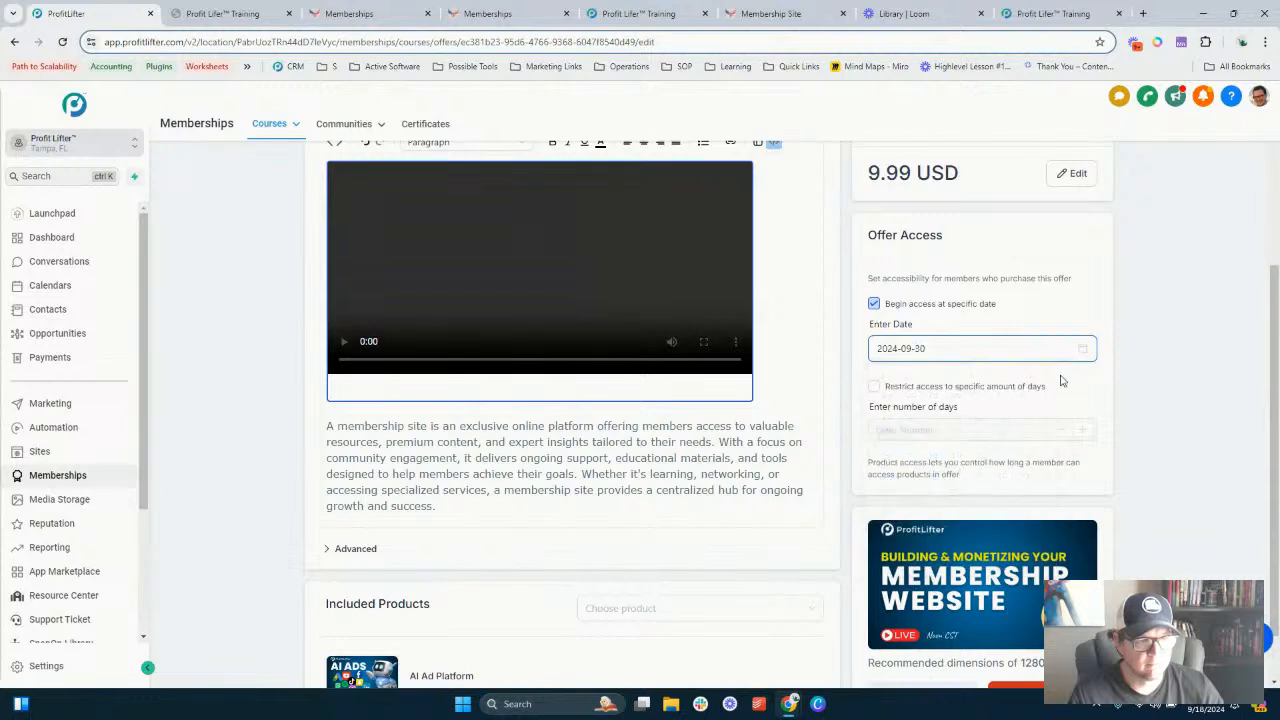
# - Enable restricting access to a specific number of days and set it to 7 days
pyautogui.click(875, 387)
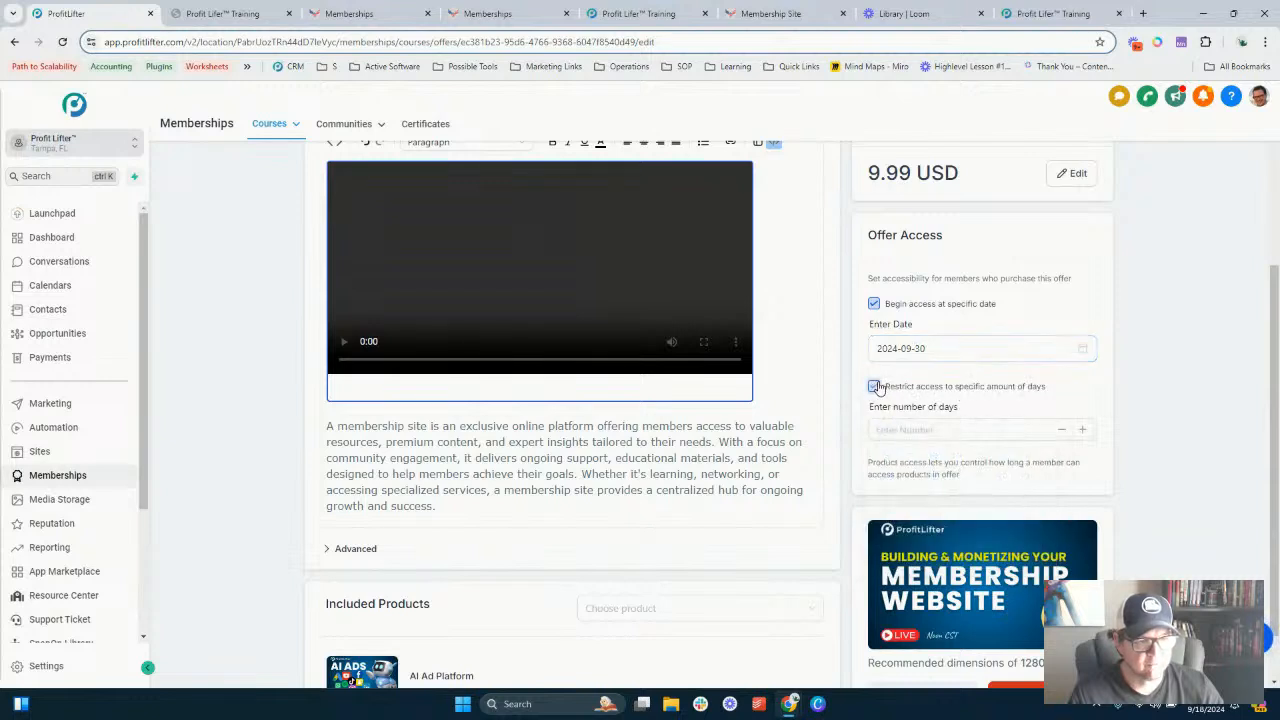
pyautogui.click(875, 387)
pyautogui.scroll(-1, 928, 310)
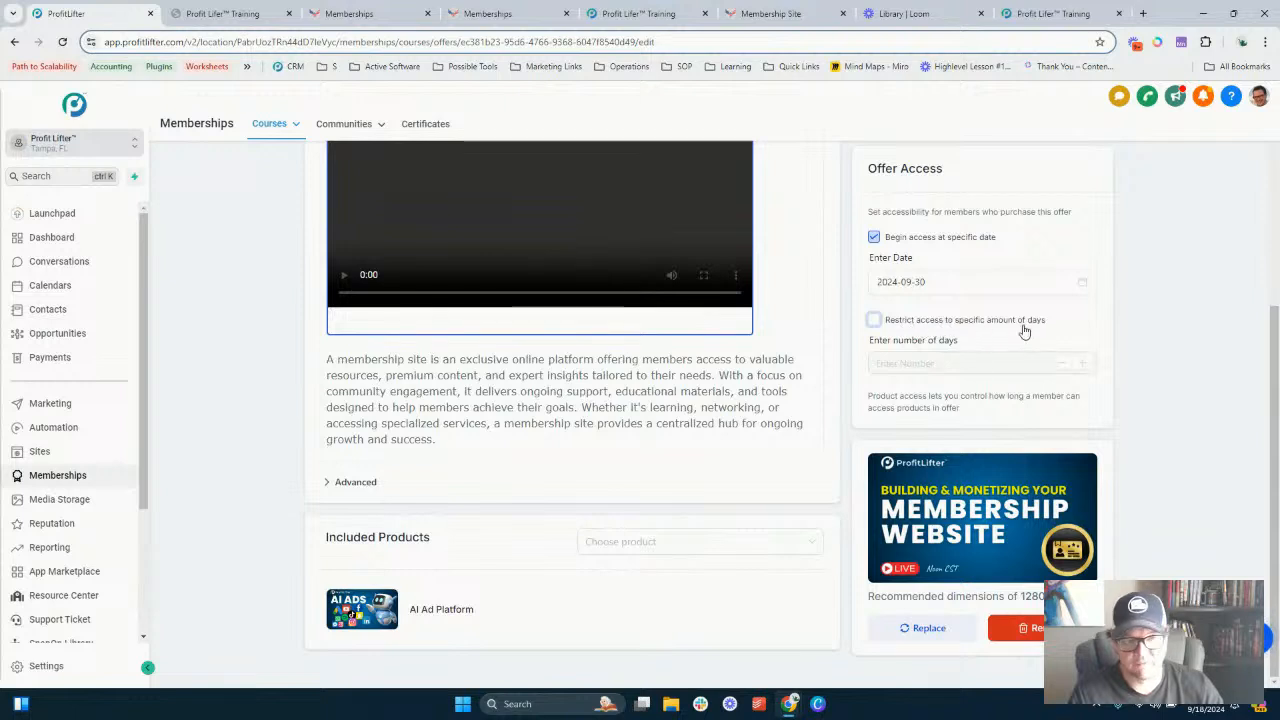
pyautogui.scroll(2, 879, 334)
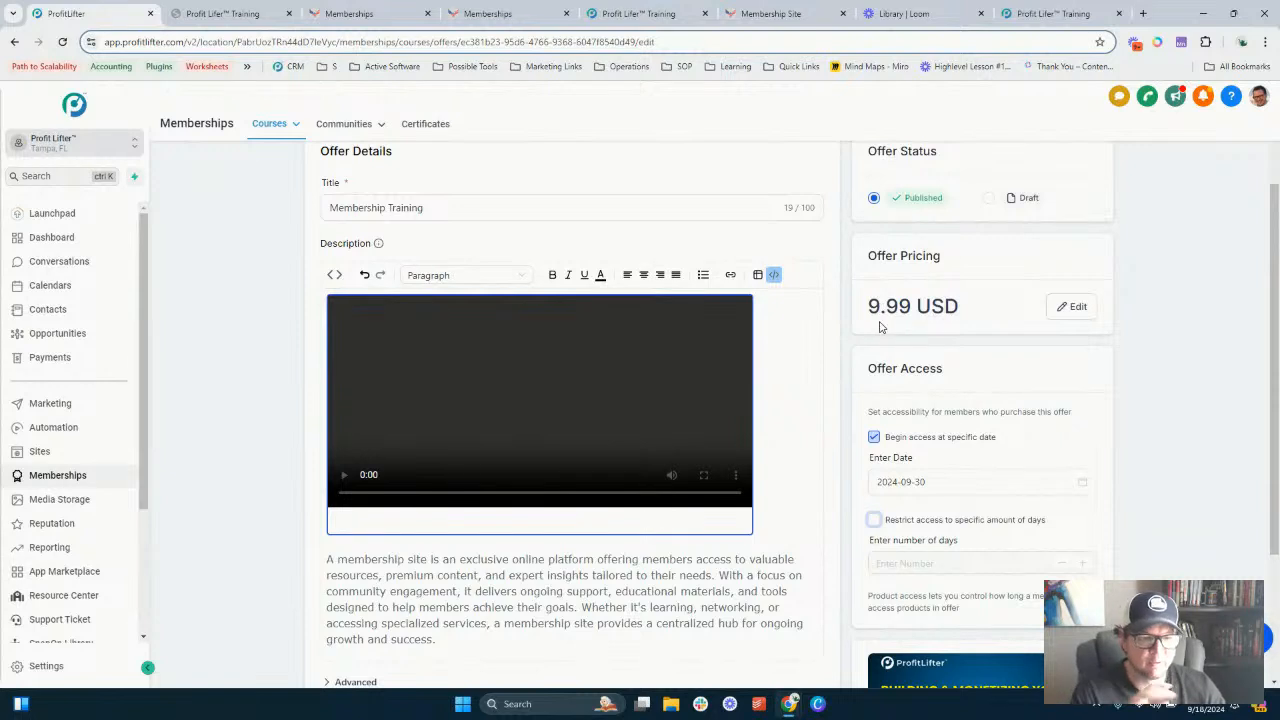
pyautogui.scroll(-1, 915, 366)
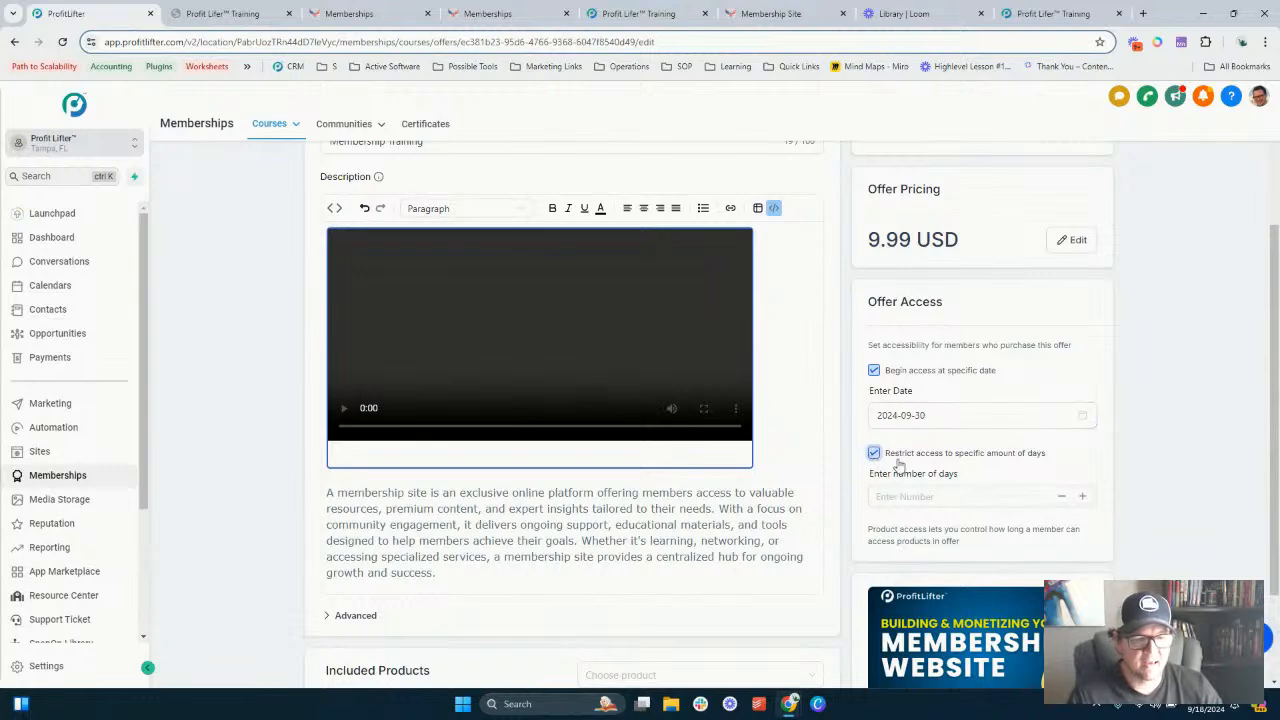
pyautogui.click(920, 494)
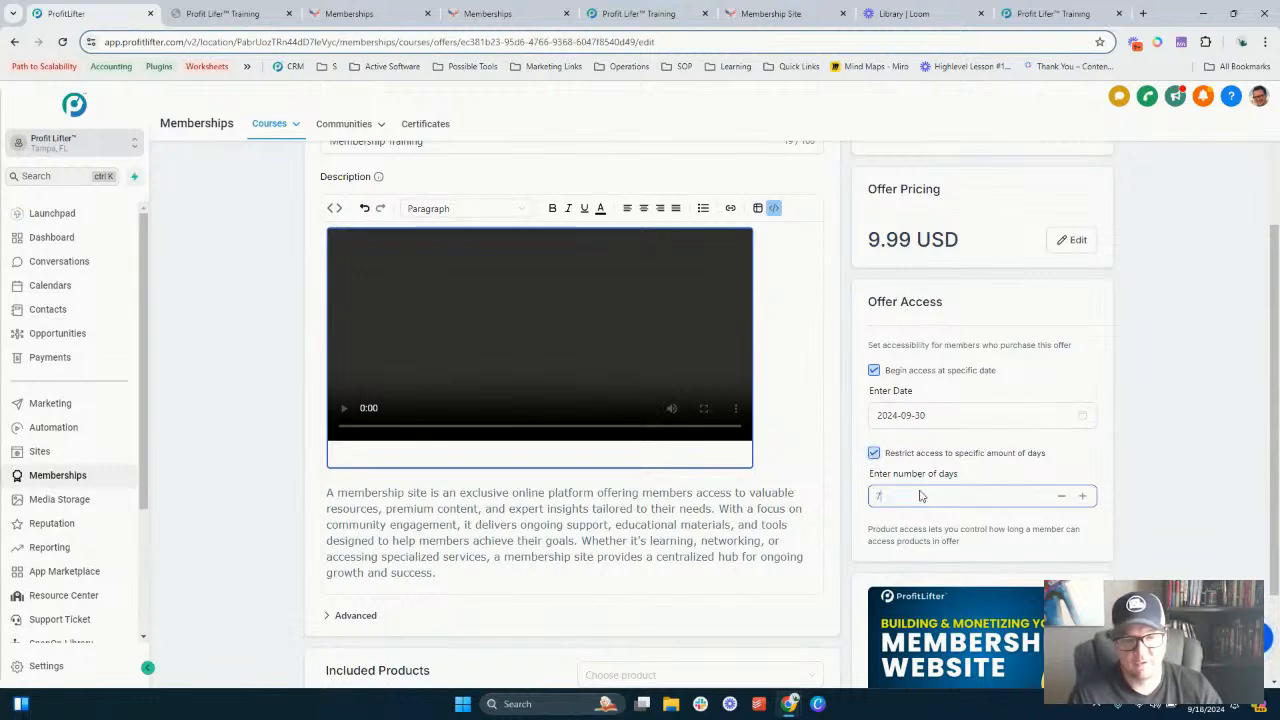
# - Save the offer's updated access settings
pyautogui.scroll(-2, 920, 494)
pyautogui.scroll(4, 922, 372)
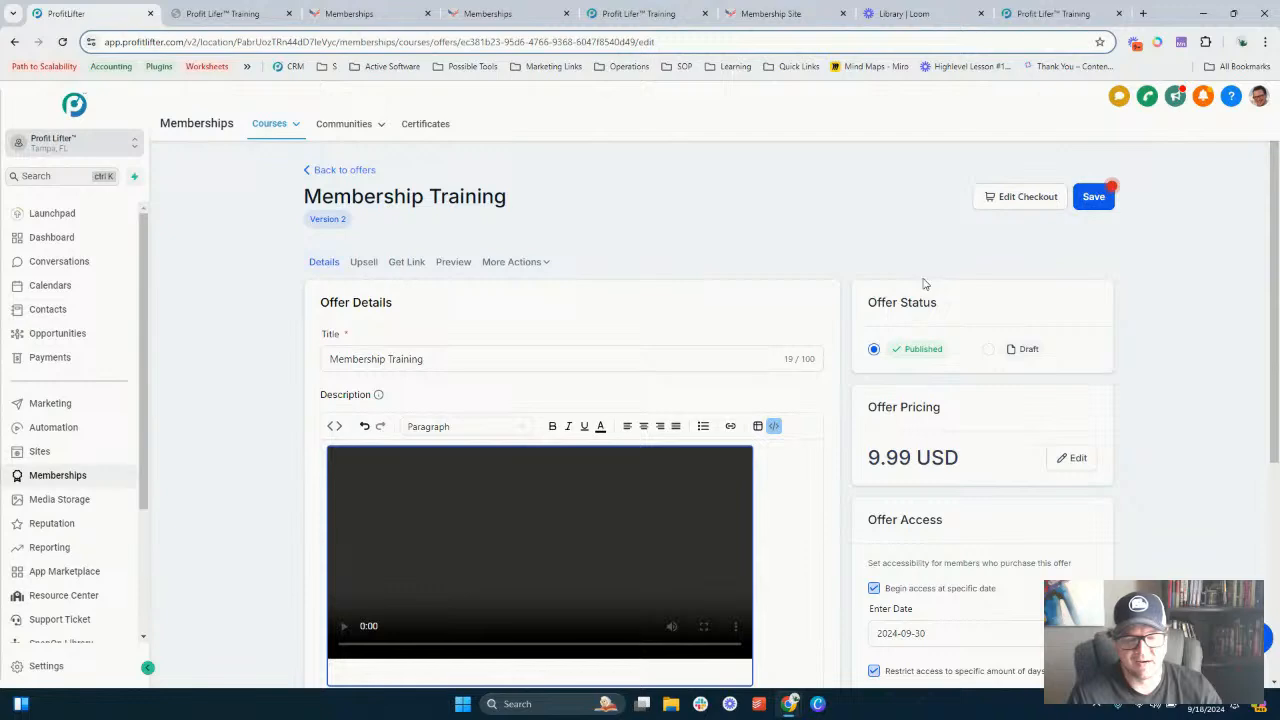
pyautogui.scroll(-4, 903, 395)
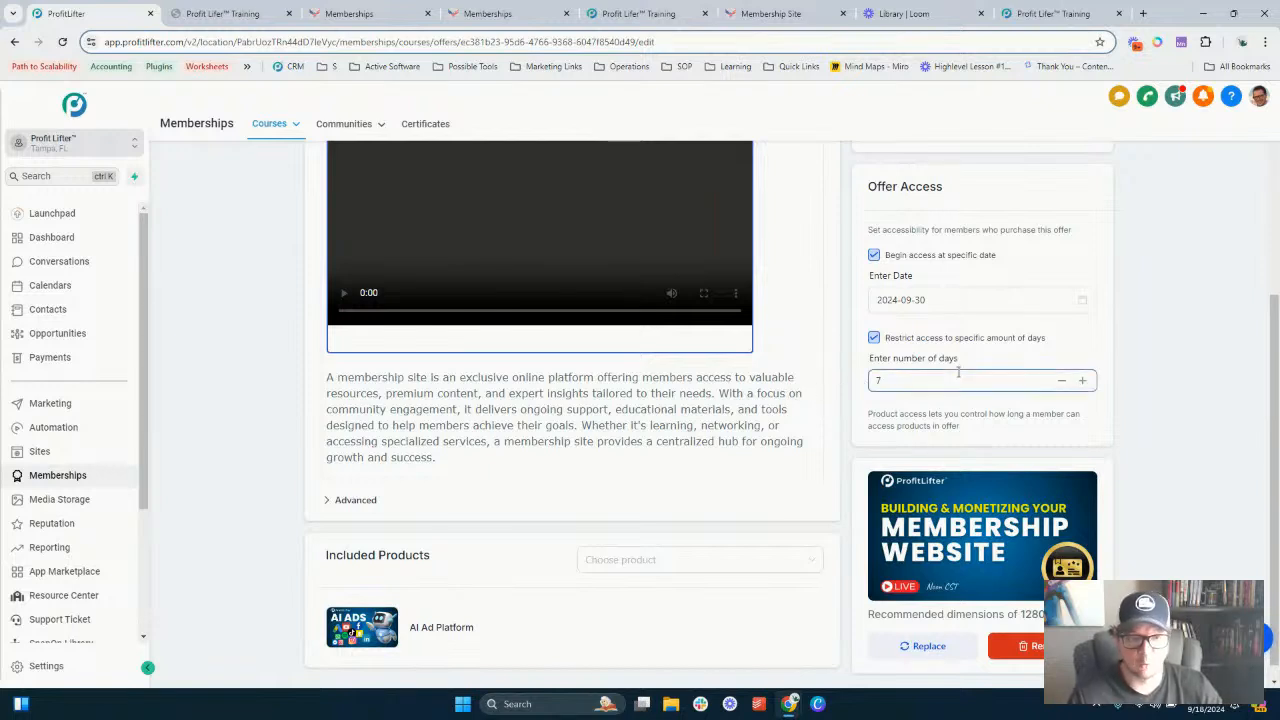
pyautogui.scroll(-1, 943, 357)
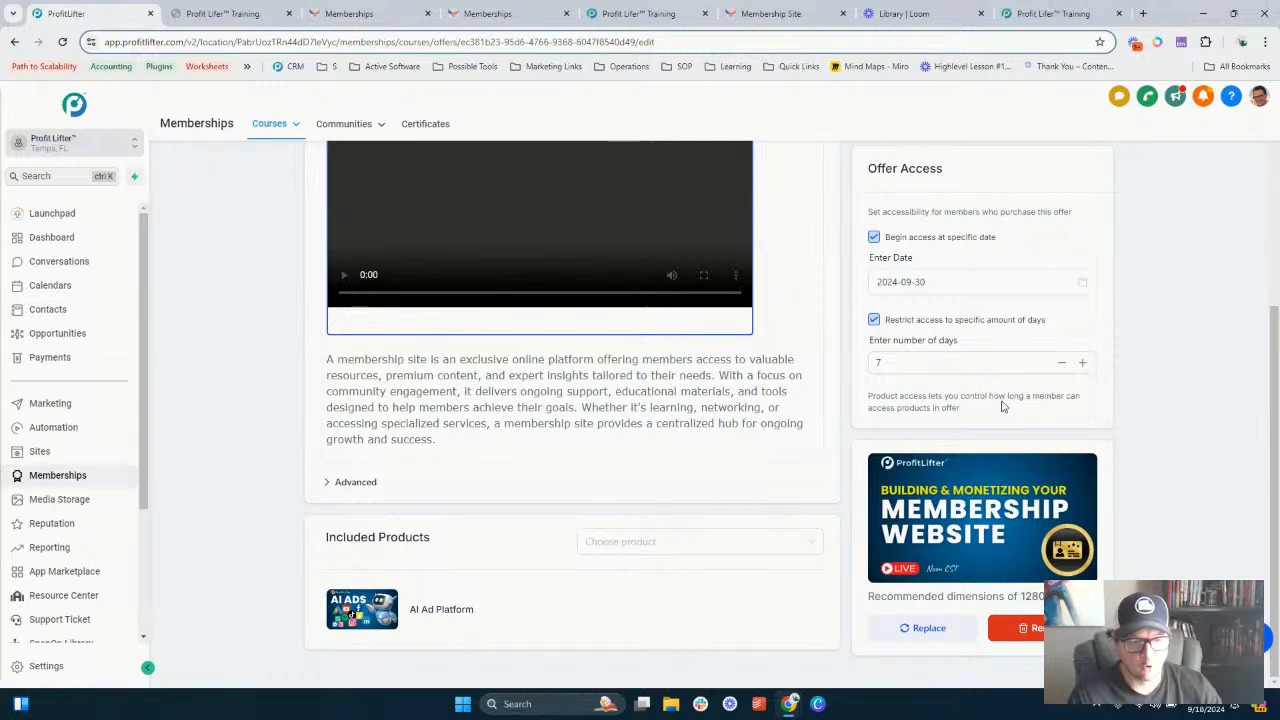
pyautogui.scroll(4, 948, 397)
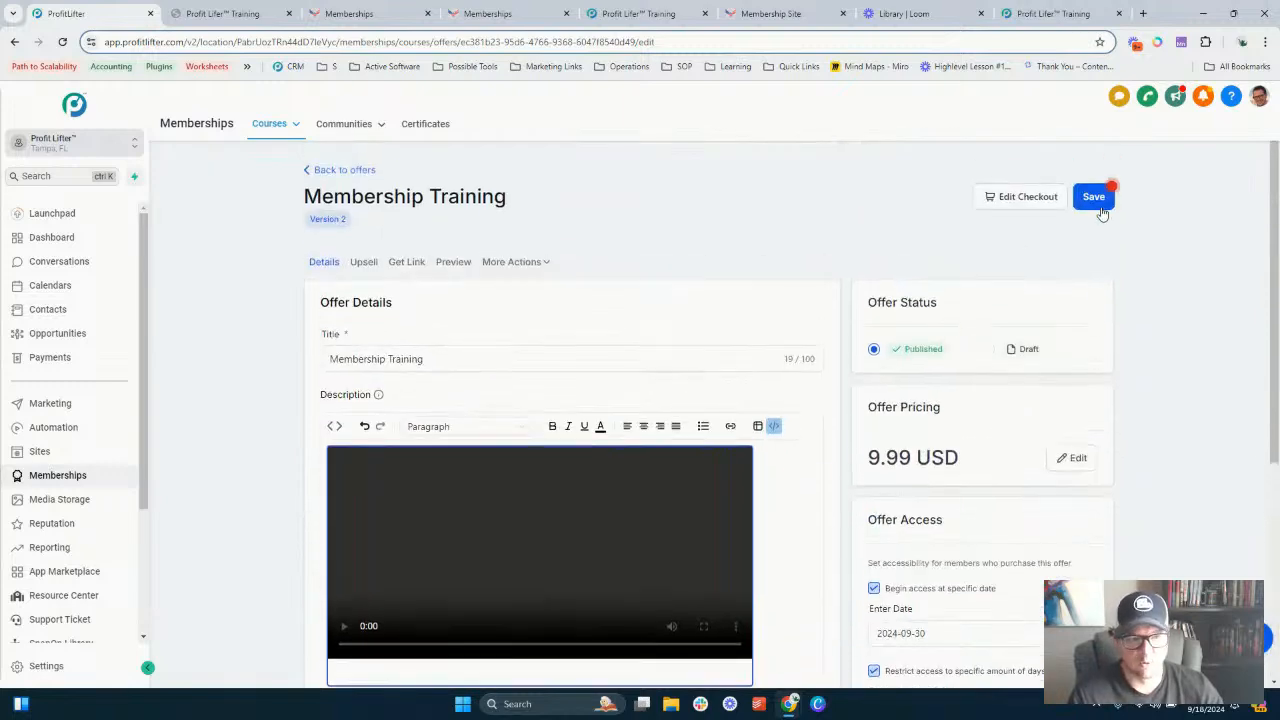
pyautogui.click(1096, 198)
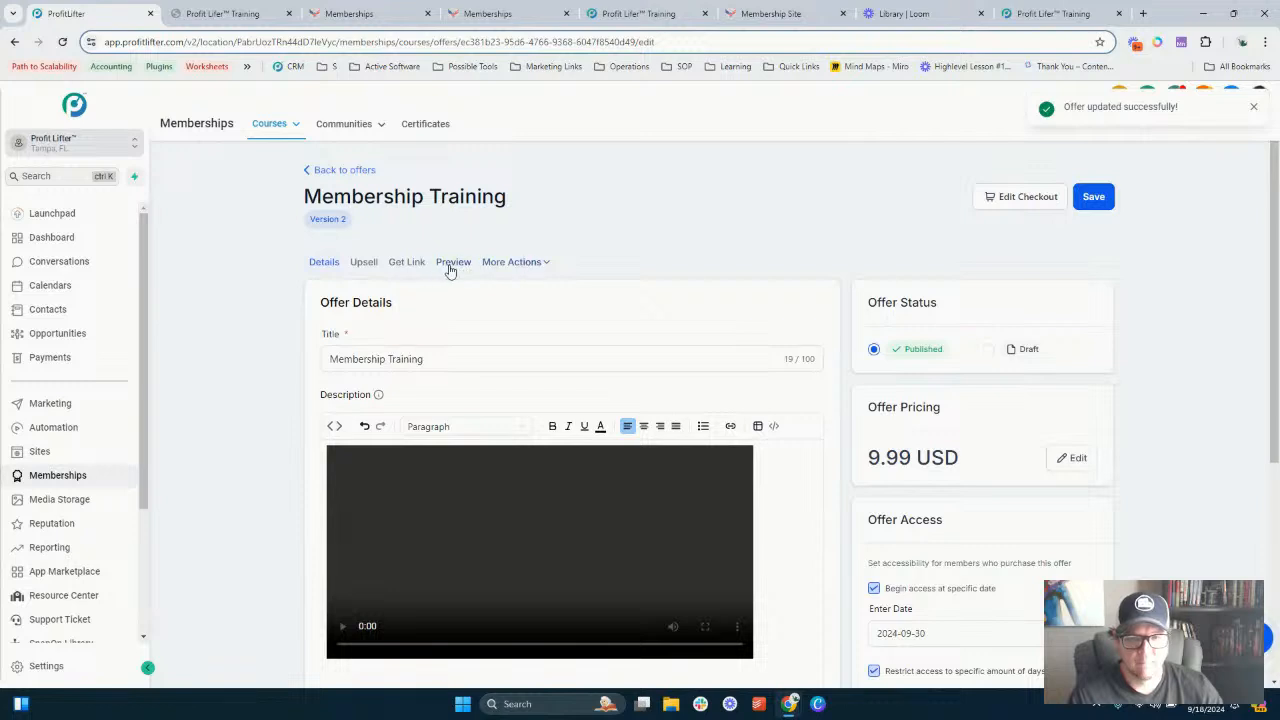
# - Check the offer's Upsell page and More Actions options, then save the offer details again
pyautogui.click(366, 264)
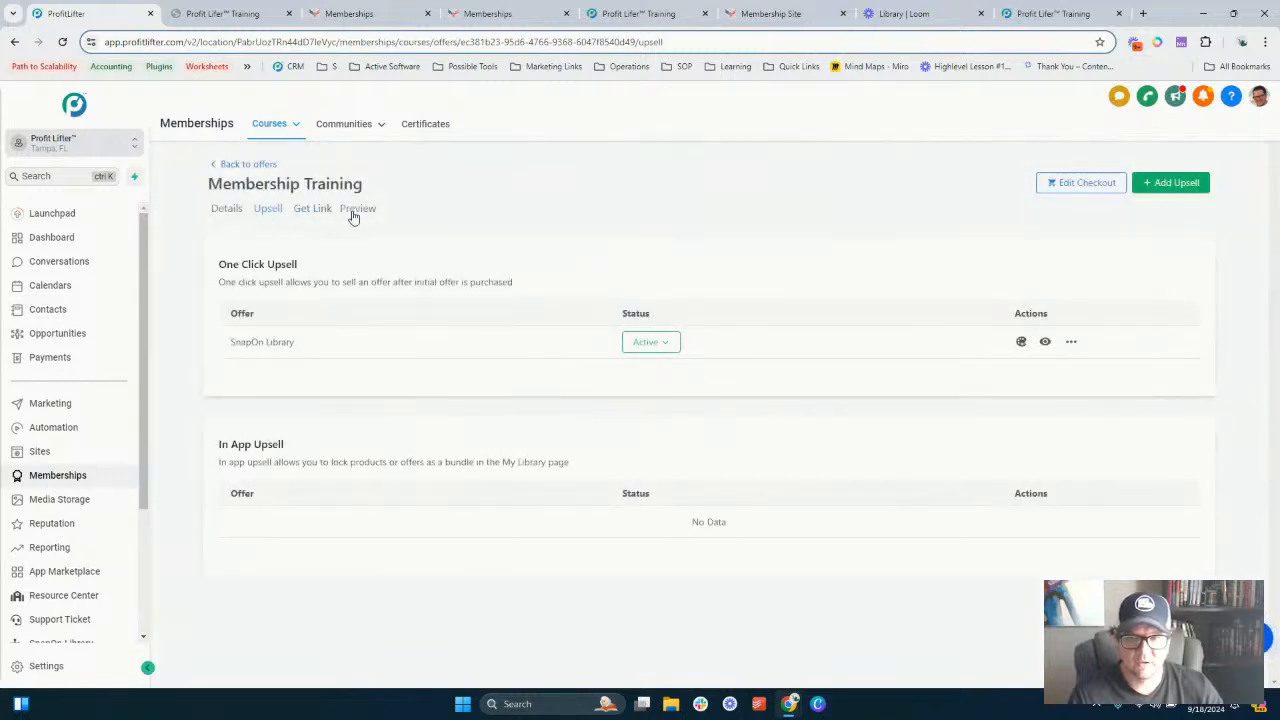
pyautogui.click(228, 210)
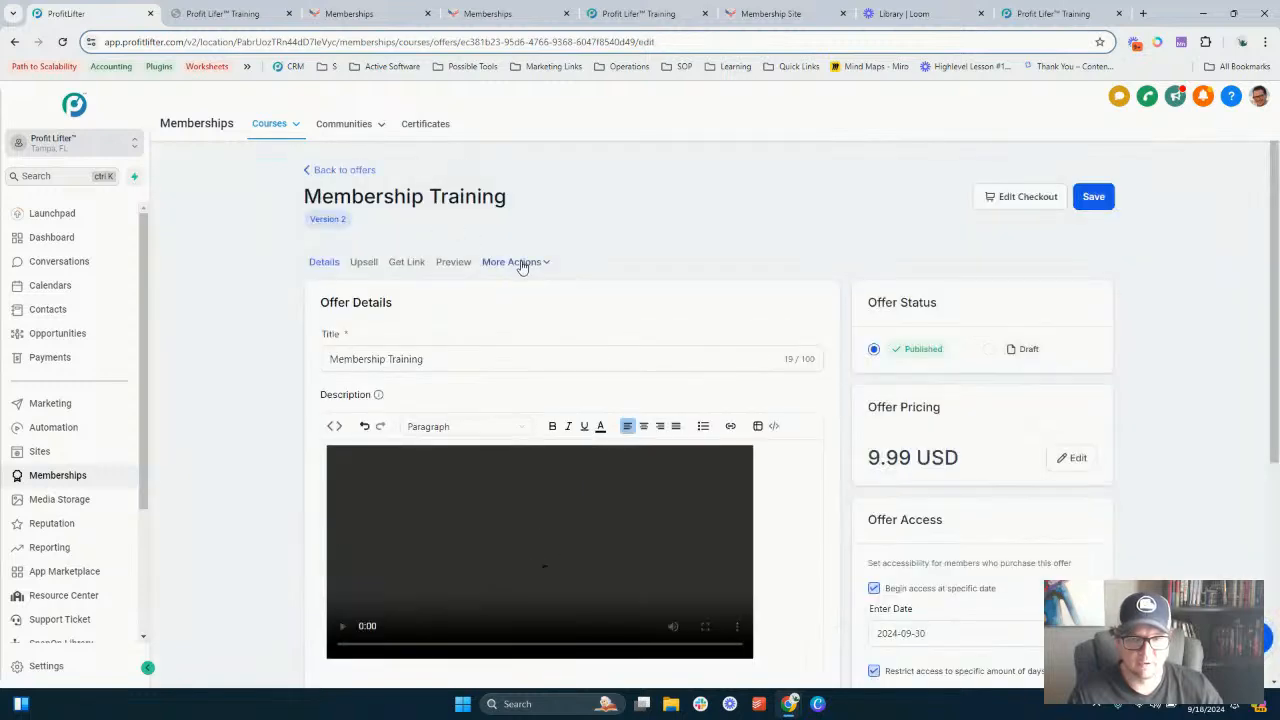
pyautogui.click(525, 267)
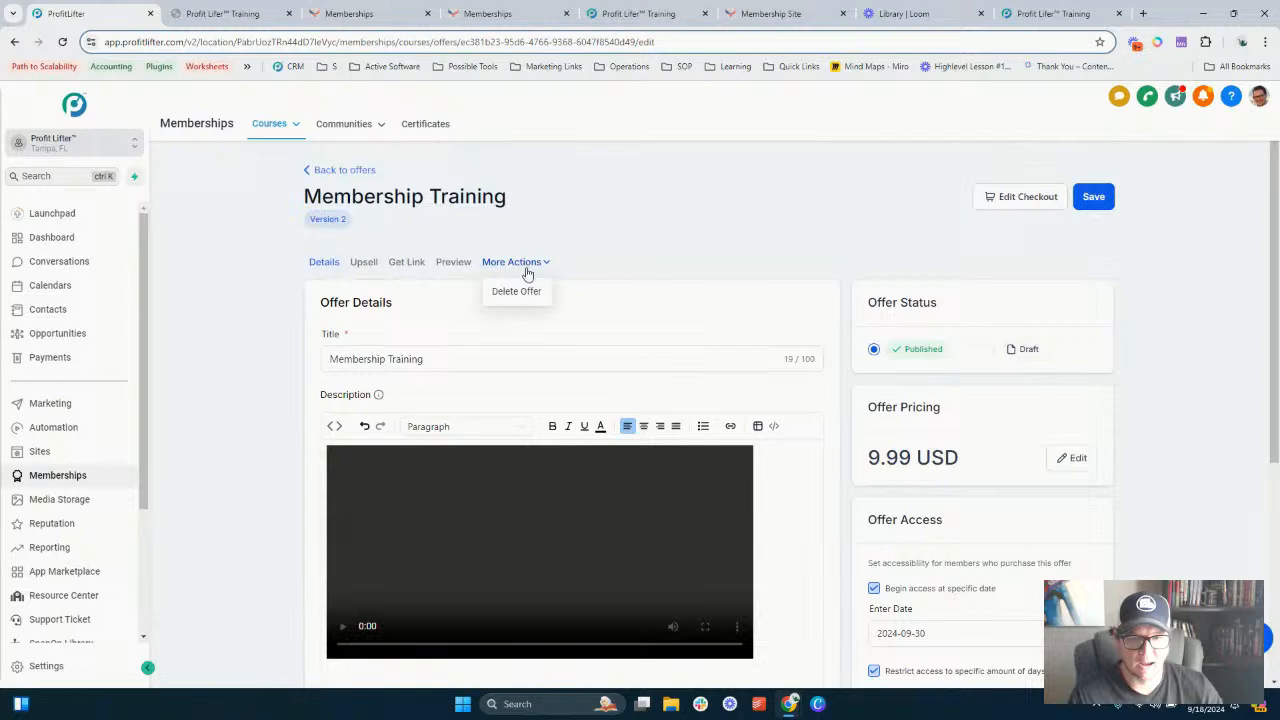
pyautogui.click(722, 238)
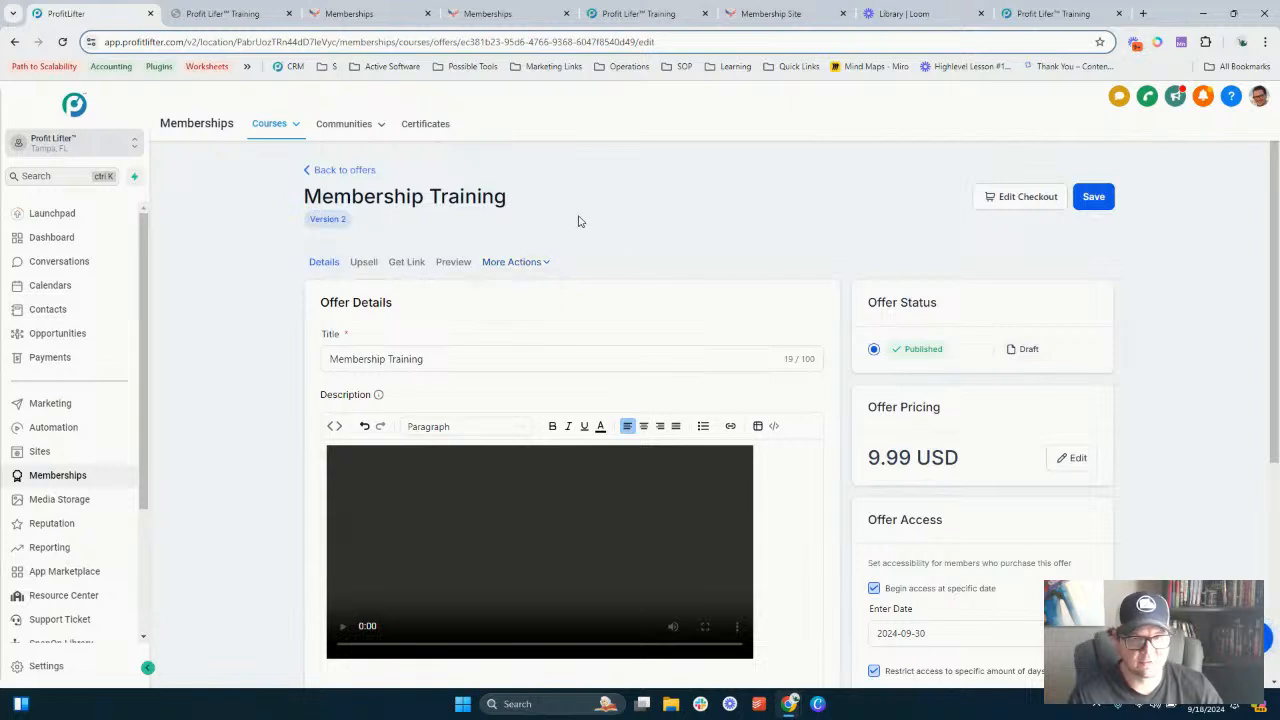
pyautogui.click(1094, 198)
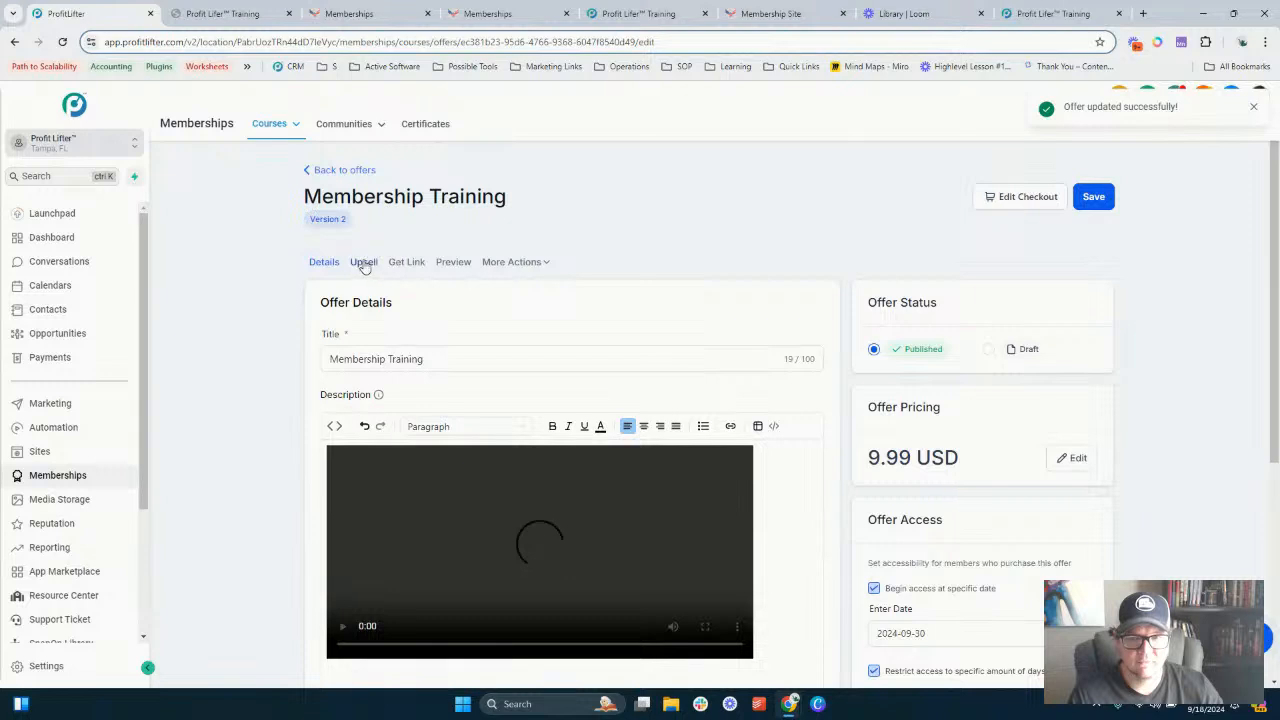
# - Preview the offer's checkout page and review its image, video and description
pyautogui.click(453, 262)
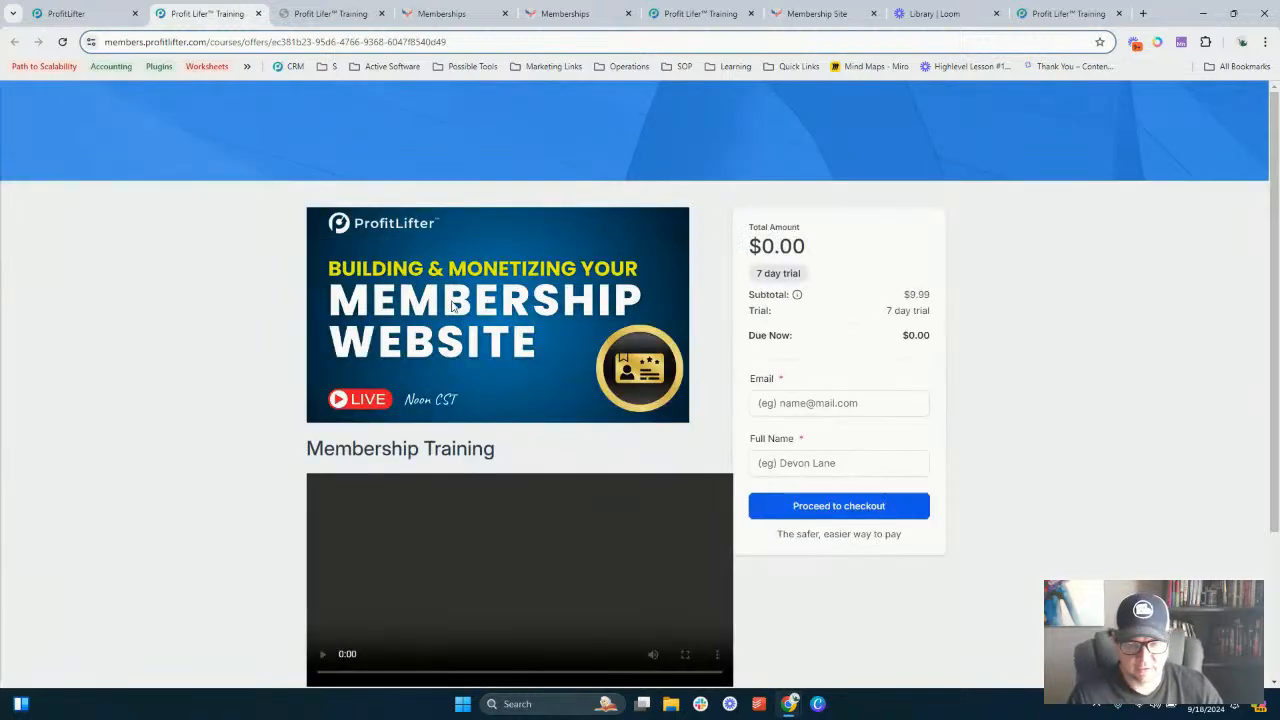
pyautogui.scroll(-2, 488, 280)
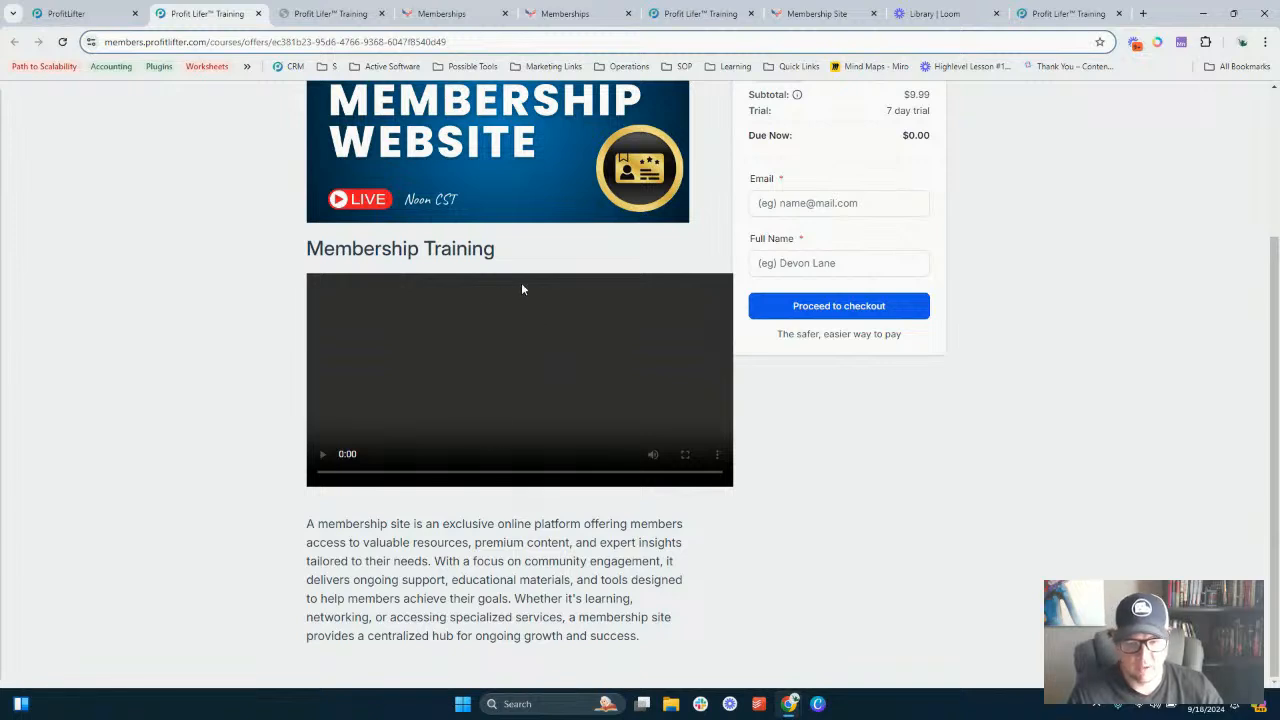
pyautogui.tripleClick(461, 561)
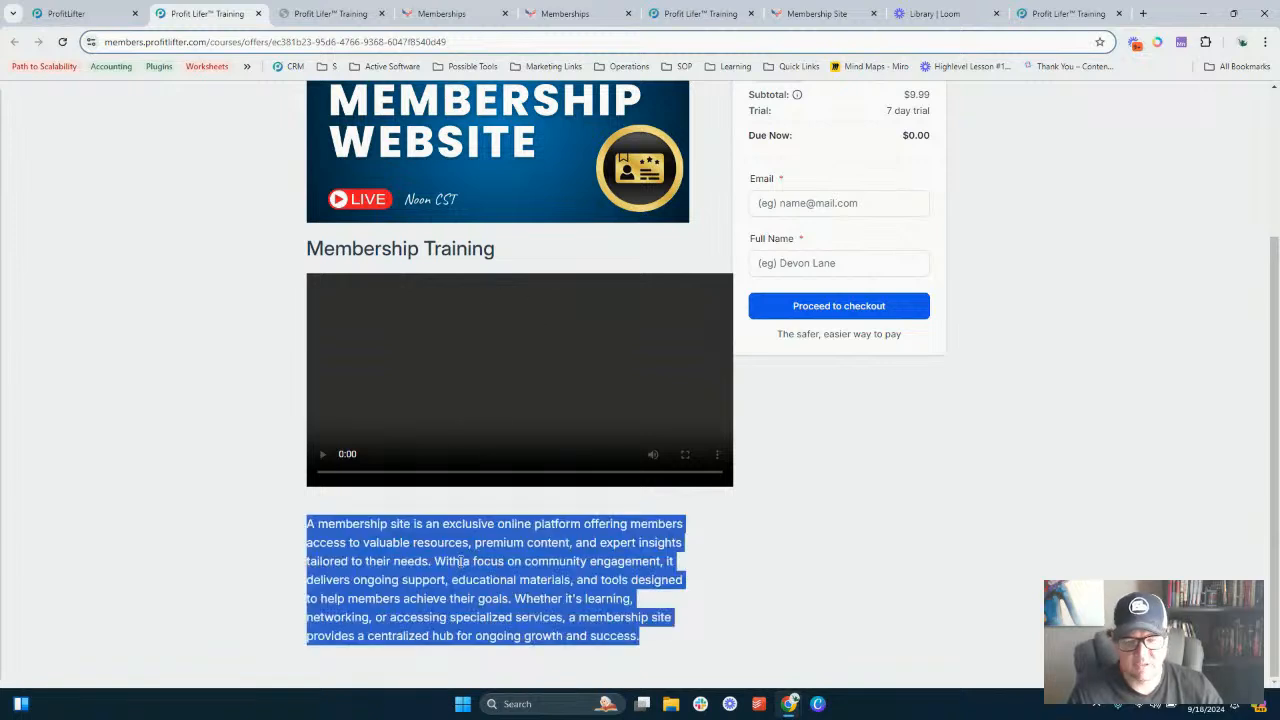
pyautogui.click(461, 561)
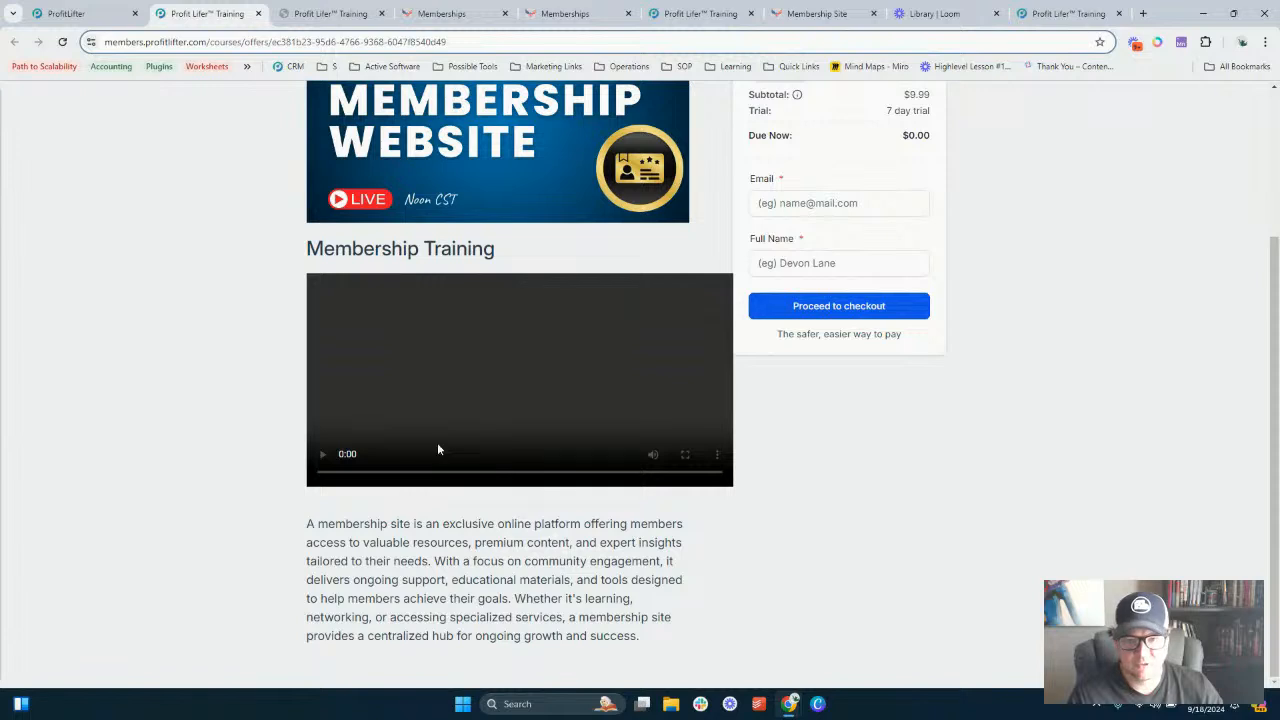
pyautogui.scroll(2, 456, 492)
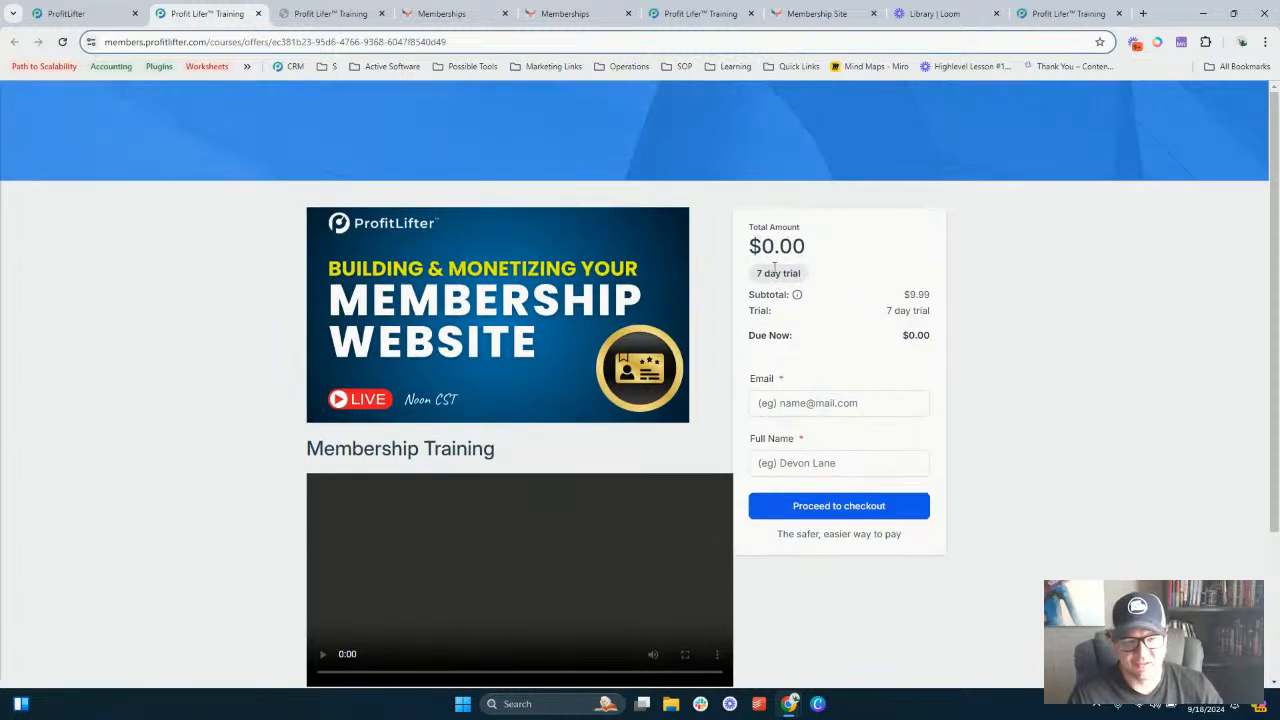
# - Enter a test customer's e-mail and full name, proceed to checkout, then cancel the payment form
pyautogui.click(795, 407)
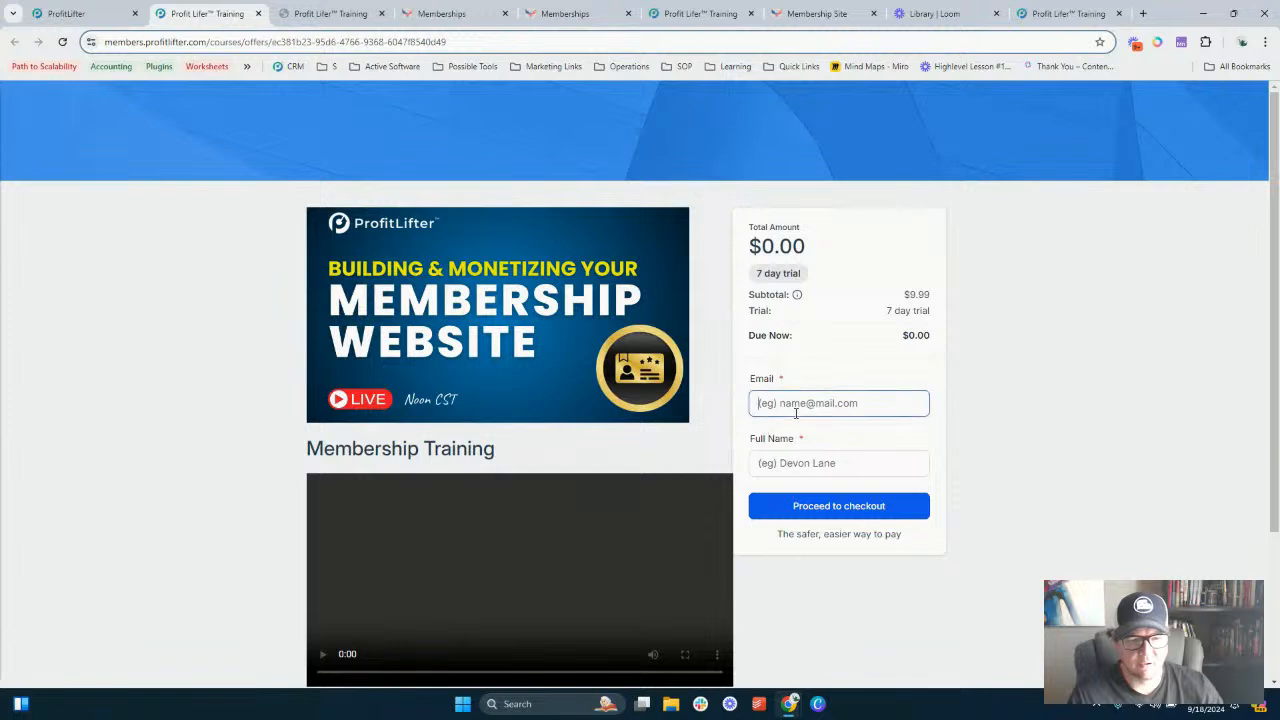
pyautogui.click(787, 464)
pyautogui.click(804, 403)
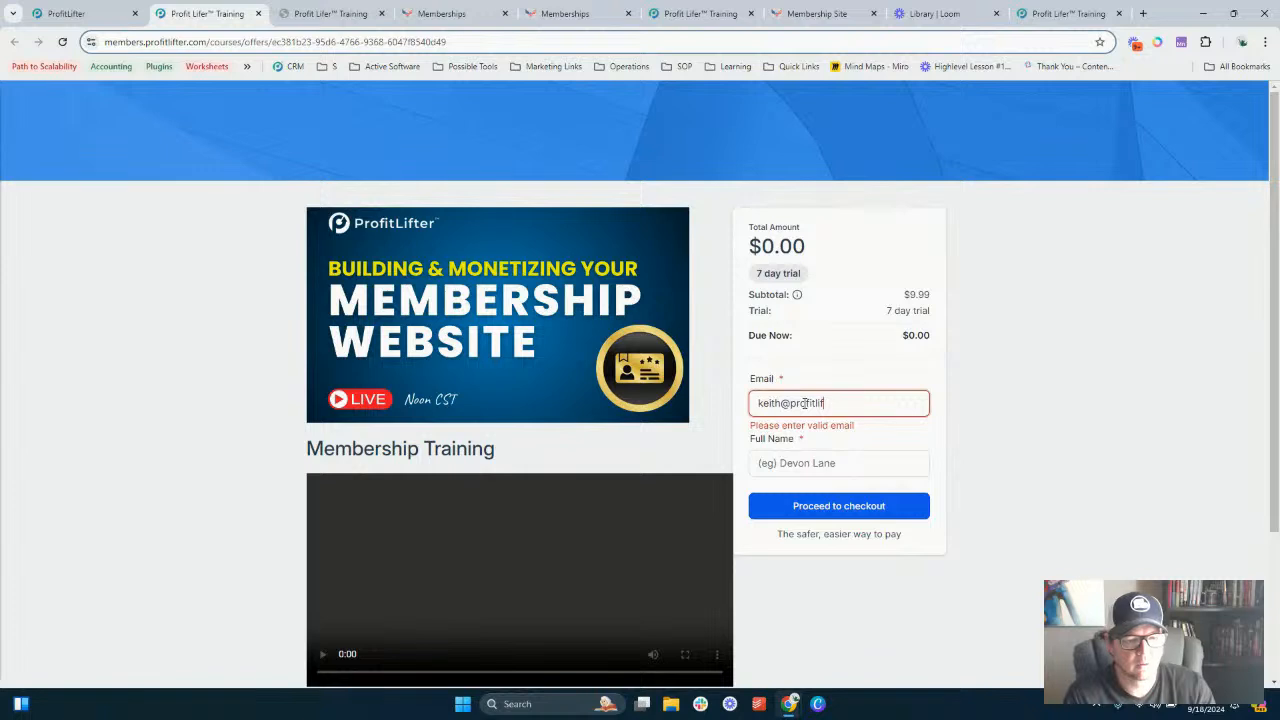
pyautogui.press('Tab')
pyautogui.write('K')
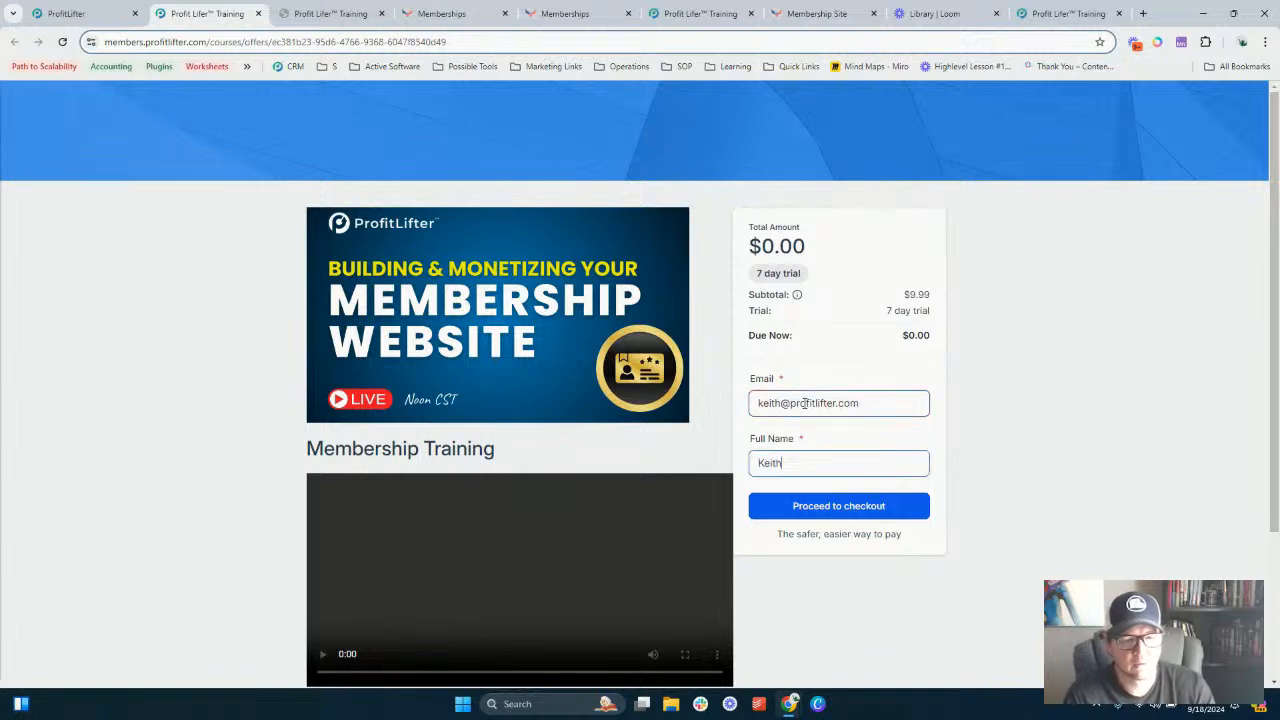
pyautogui.write('eith Test')
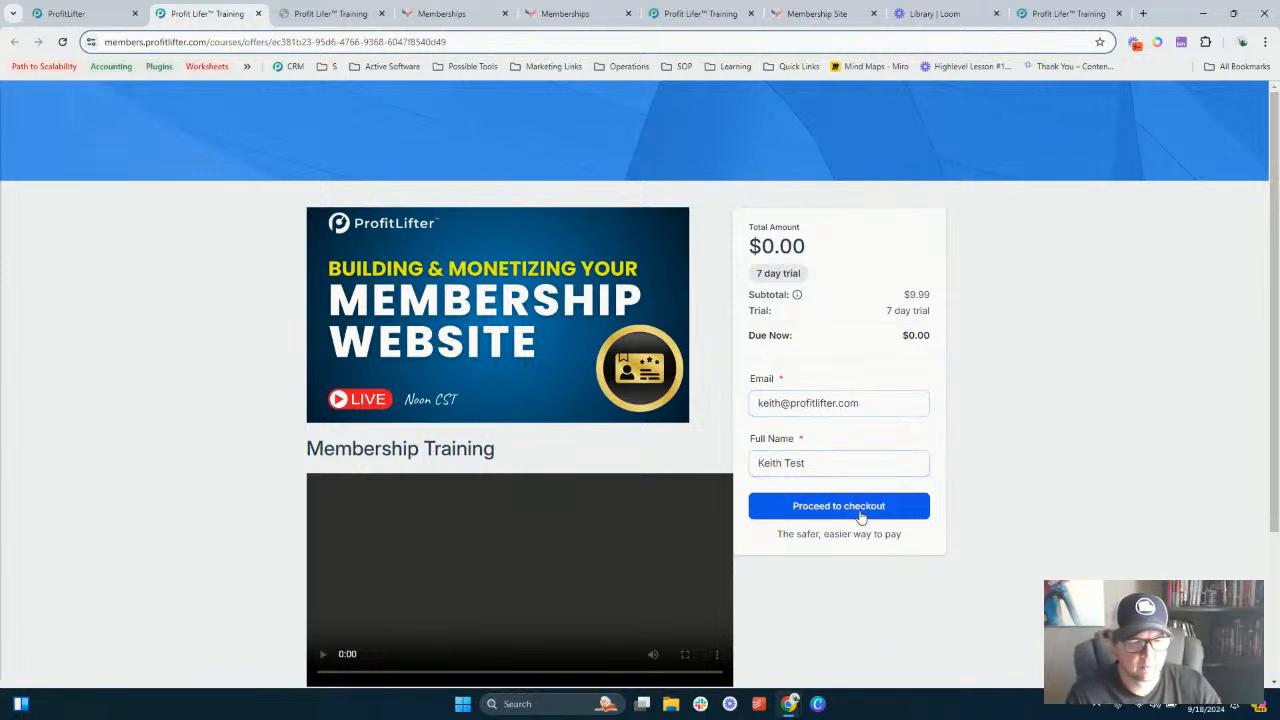
pyautogui.click(860, 506)
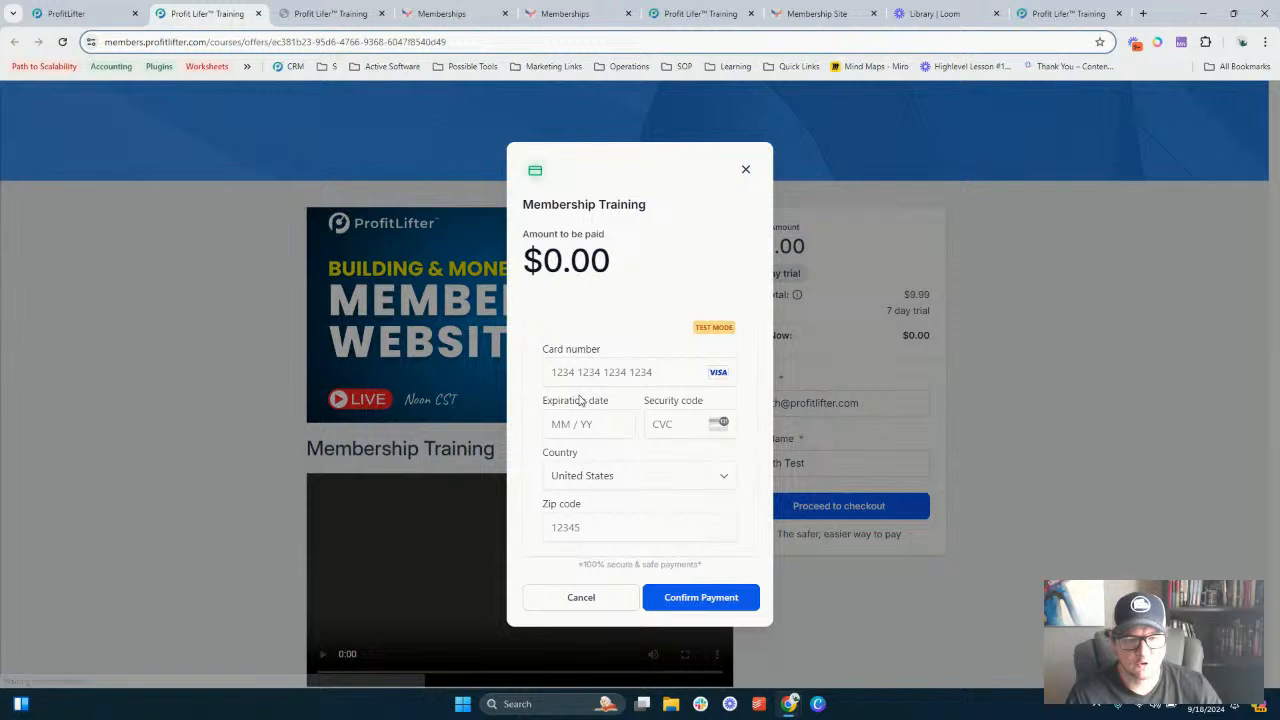
pyautogui.click(585, 368)
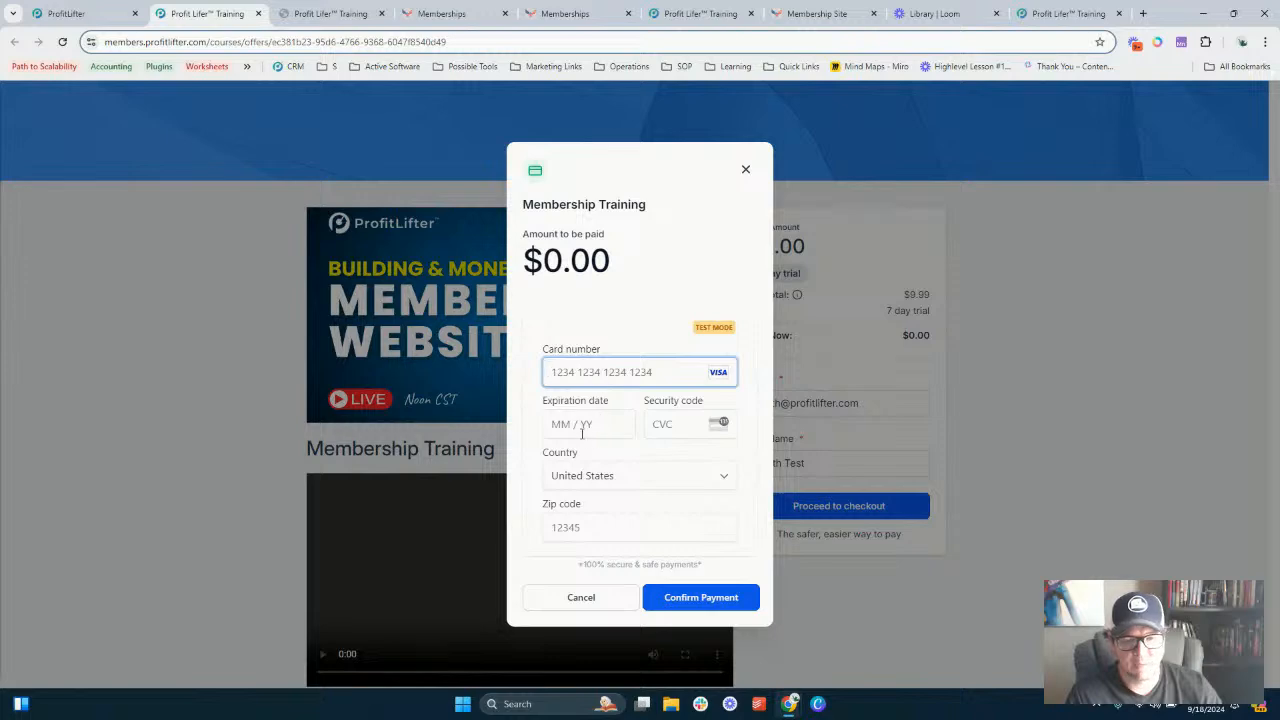
pyautogui.click(591, 600)
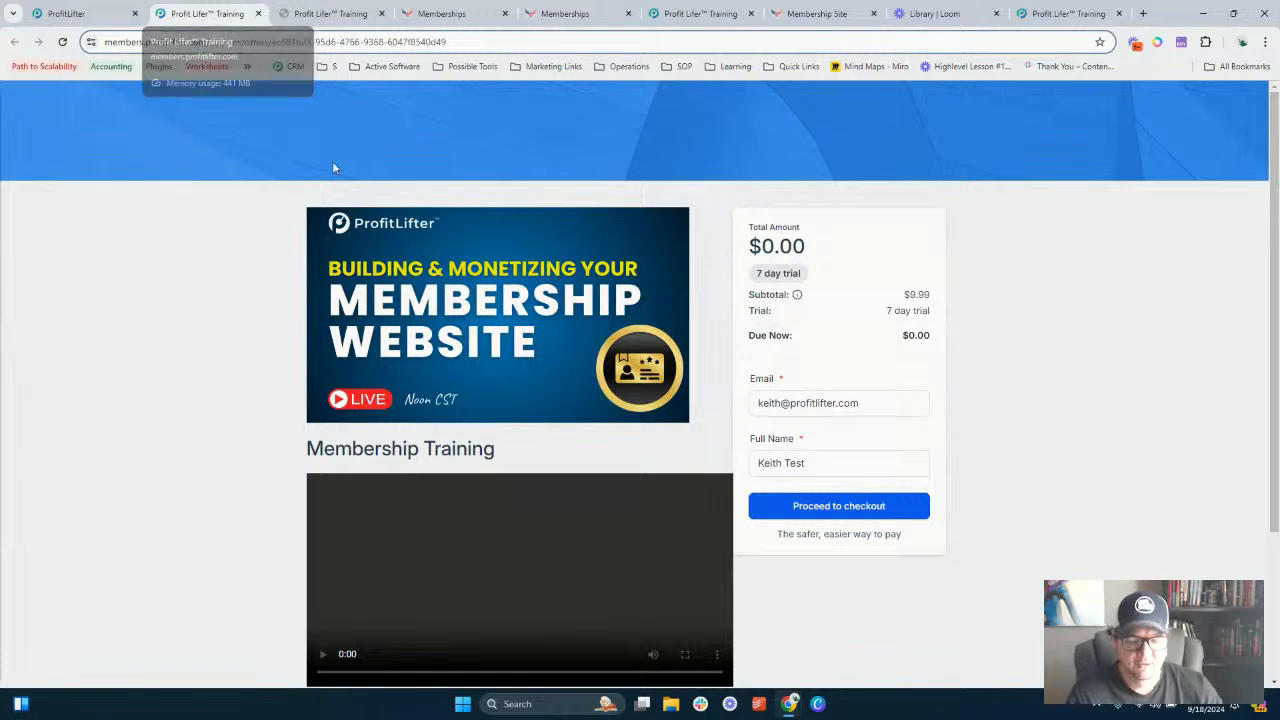
# - Return to the admin tab, open the course Offers list and copy the Membership Training offer's checkout link
pyautogui.click(127, 12)
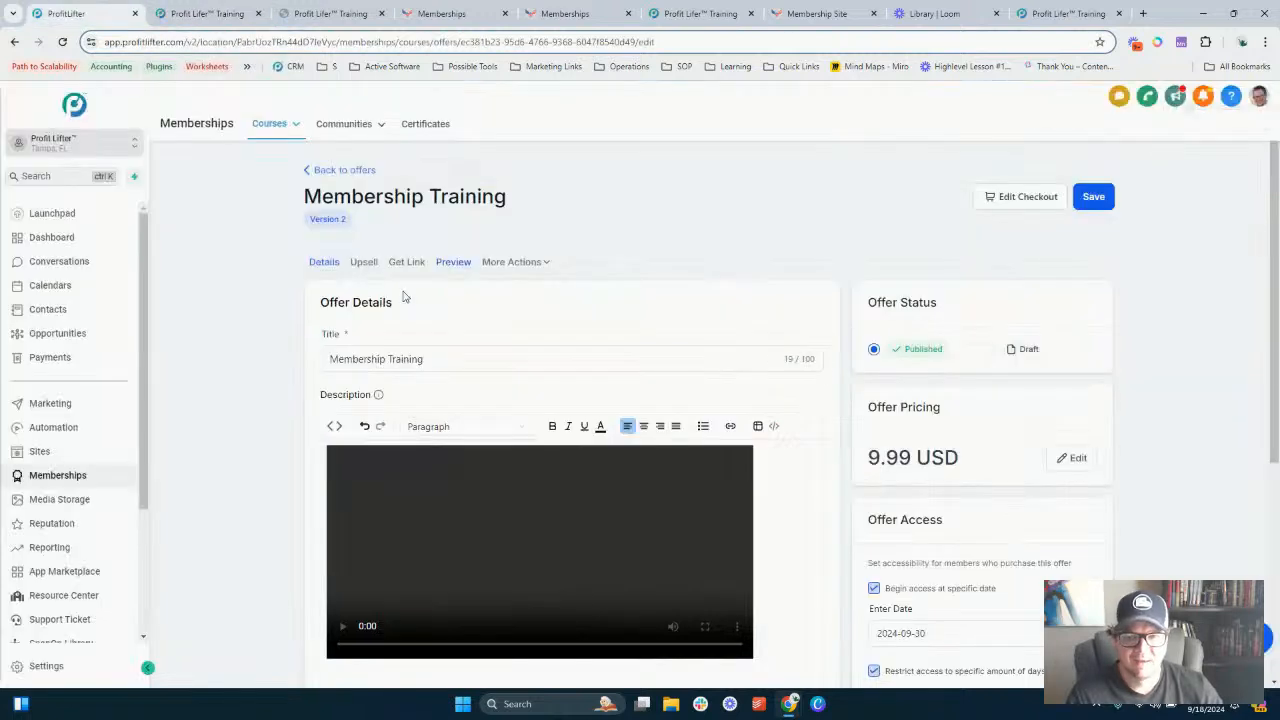
pyautogui.click(290, 125)
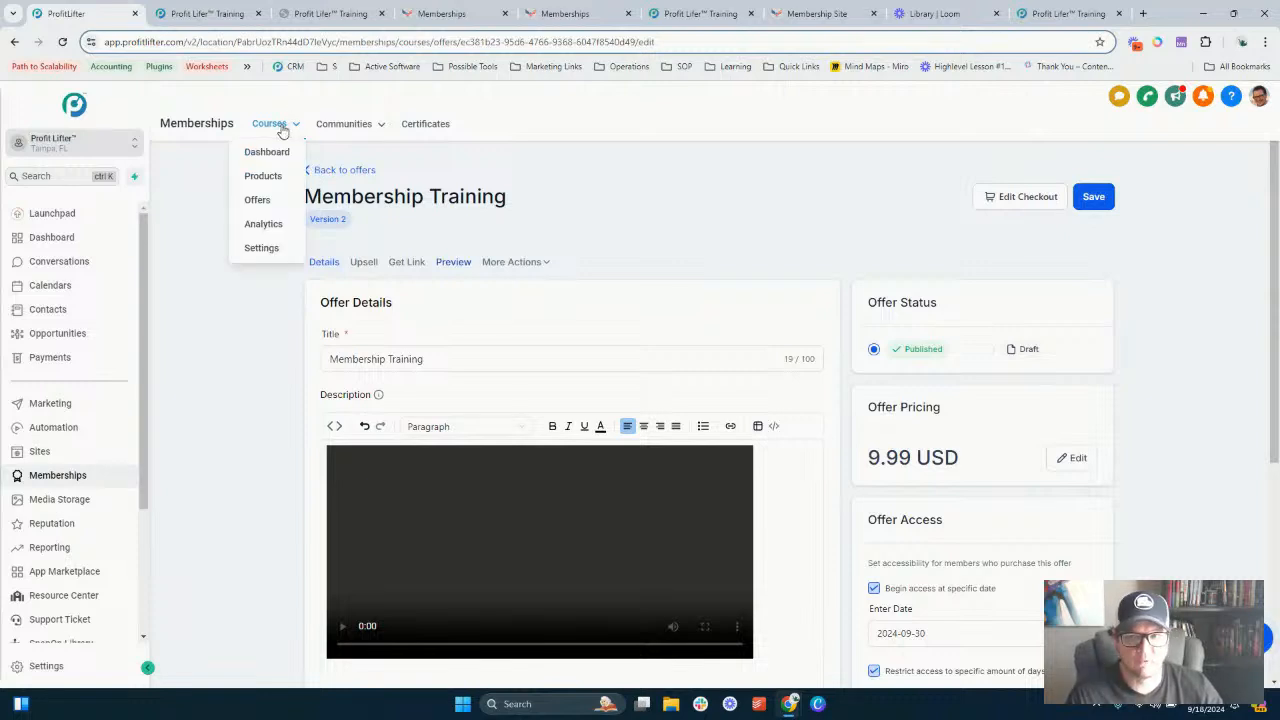
pyautogui.click(265, 184)
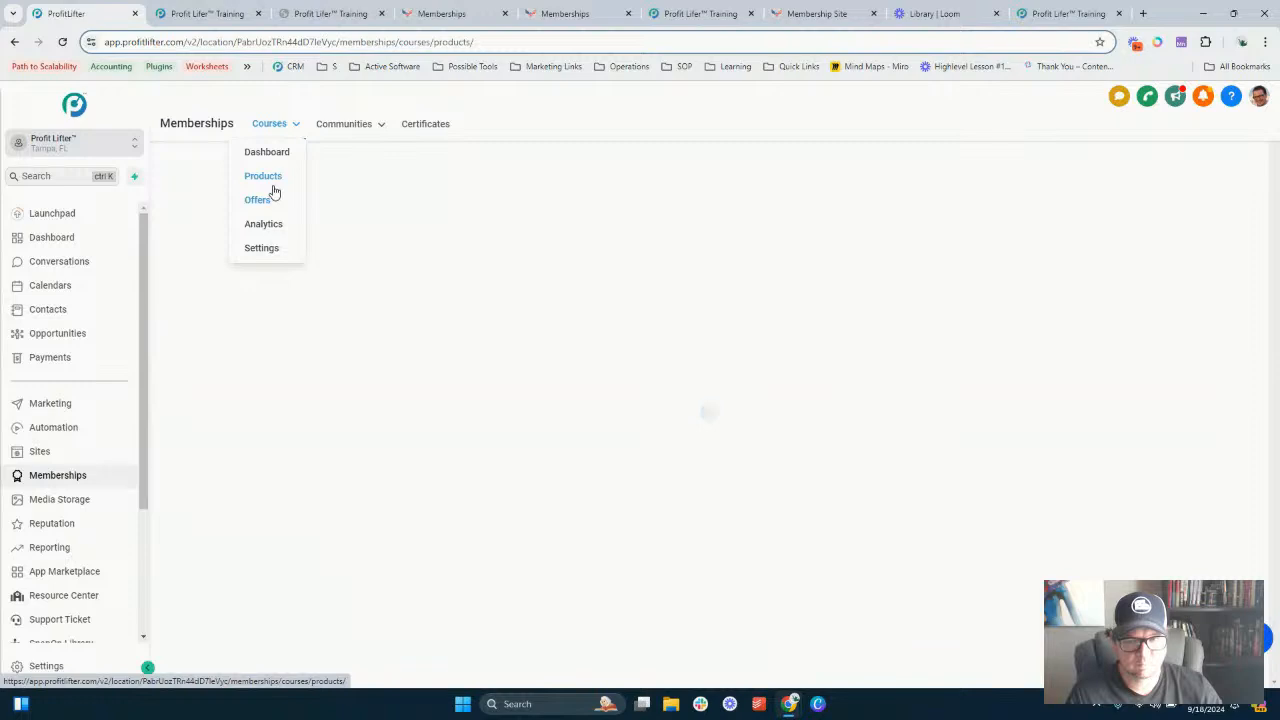
pyautogui.moveTo(275, 125)
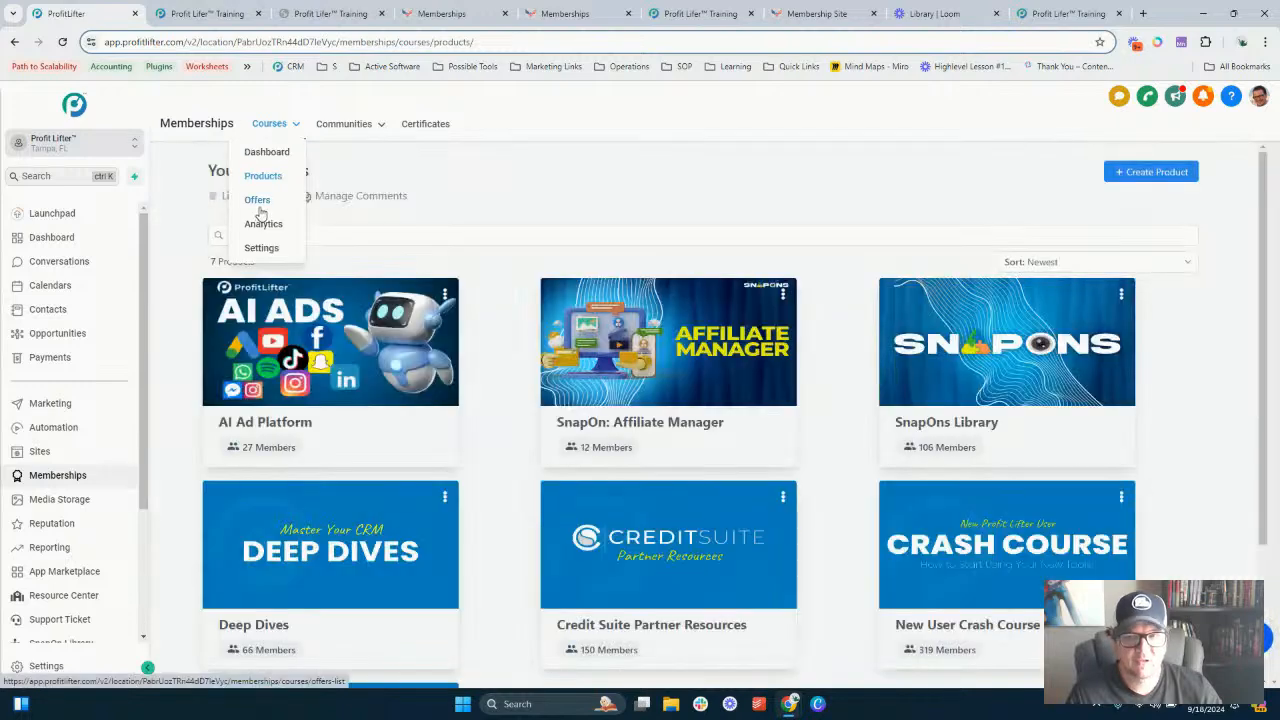
pyautogui.click(258, 203)
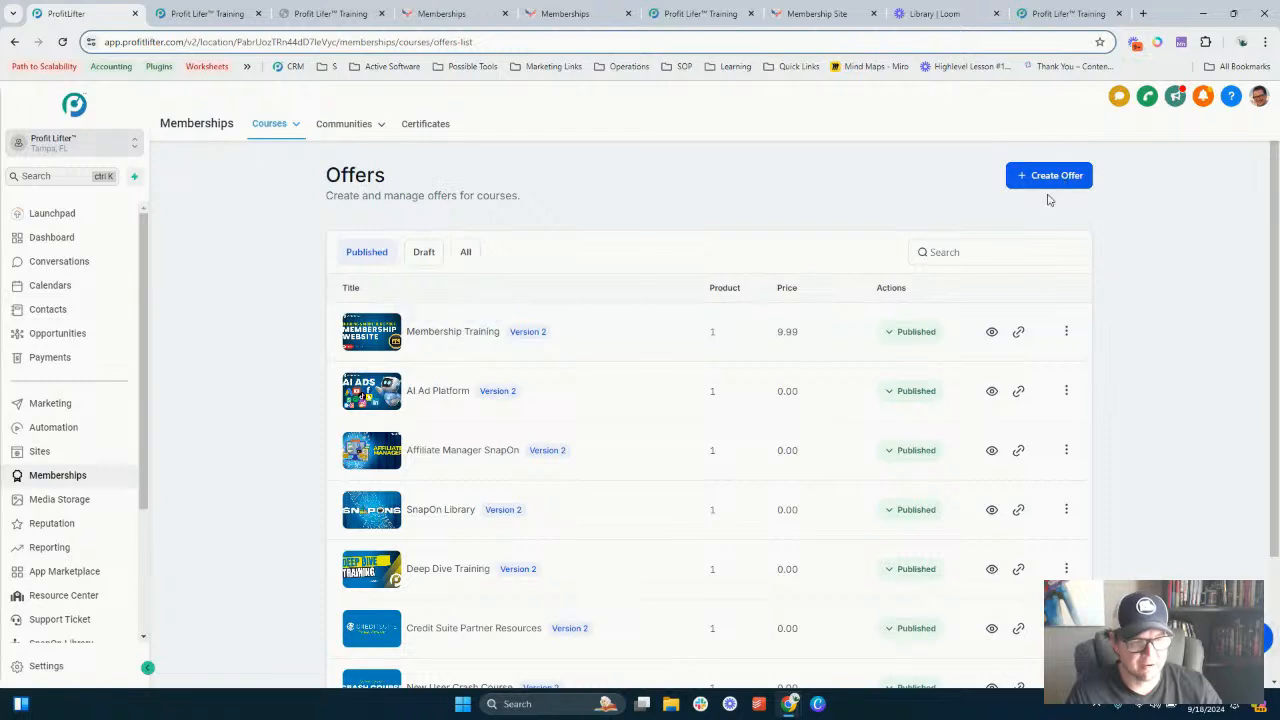
pyautogui.click(1018, 333)
pyautogui.click(798, 400)
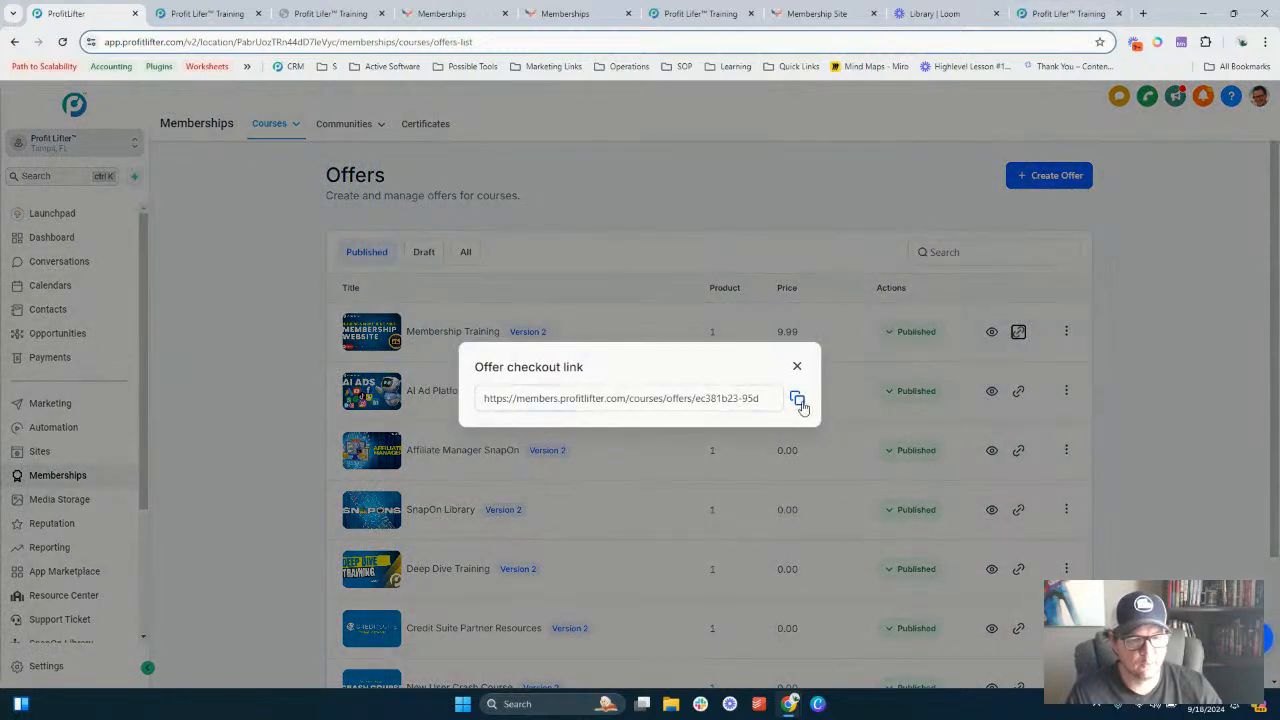
# - Load the copied checkout link in another tab, review the checkout page, then close the checkout link dialog
pyautogui.click(1068, 13)
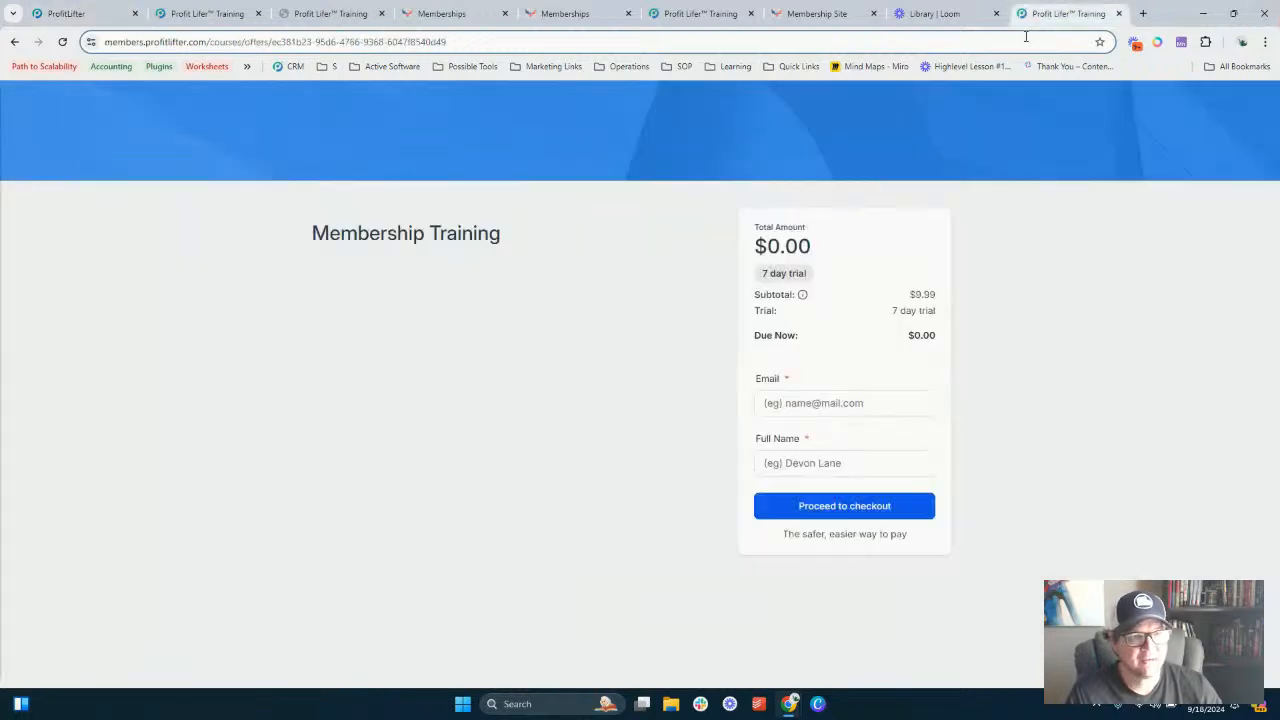
pyautogui.press('Return')
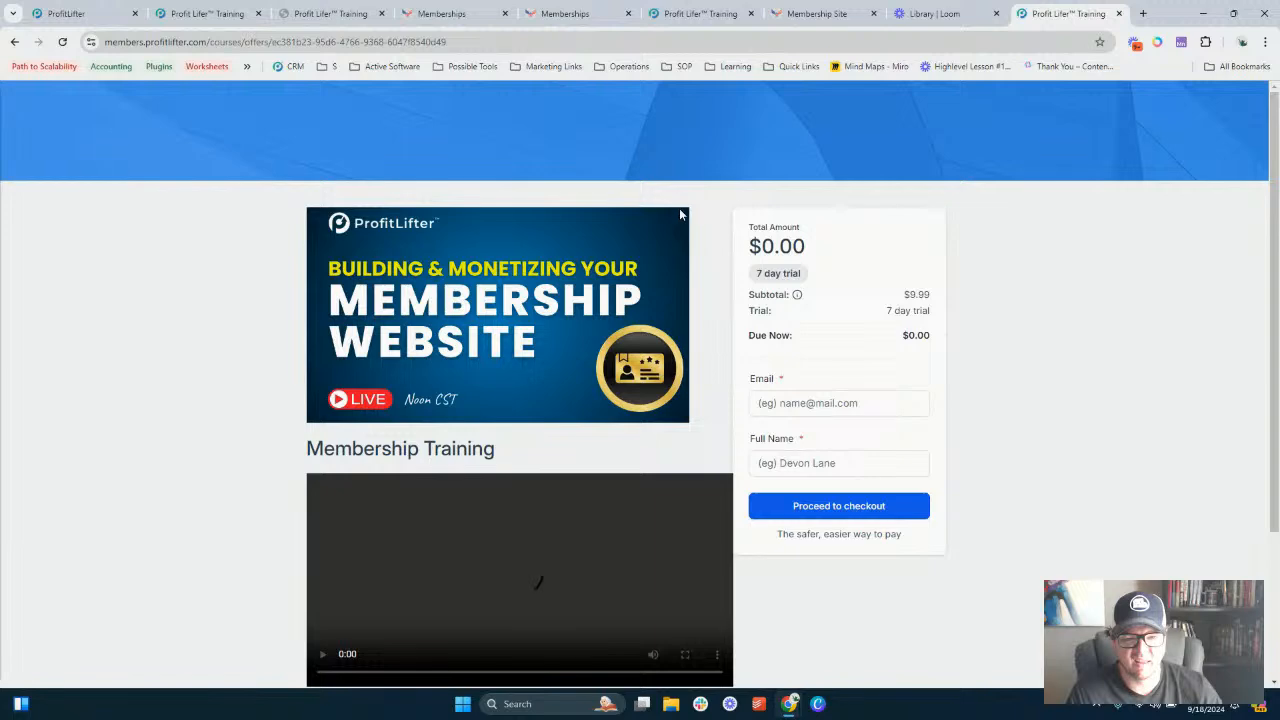
pyautogui.scroll(-2, 740, 256)
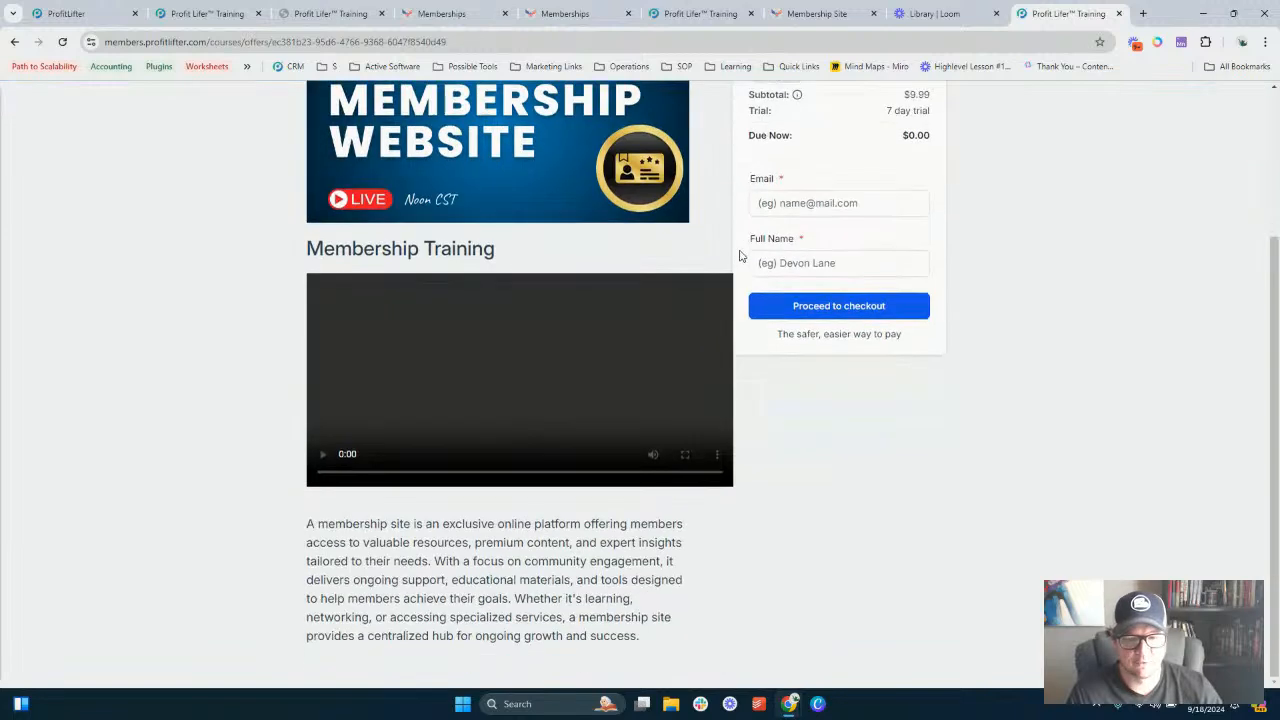
pyautogui.scroll(2, 740, 256)
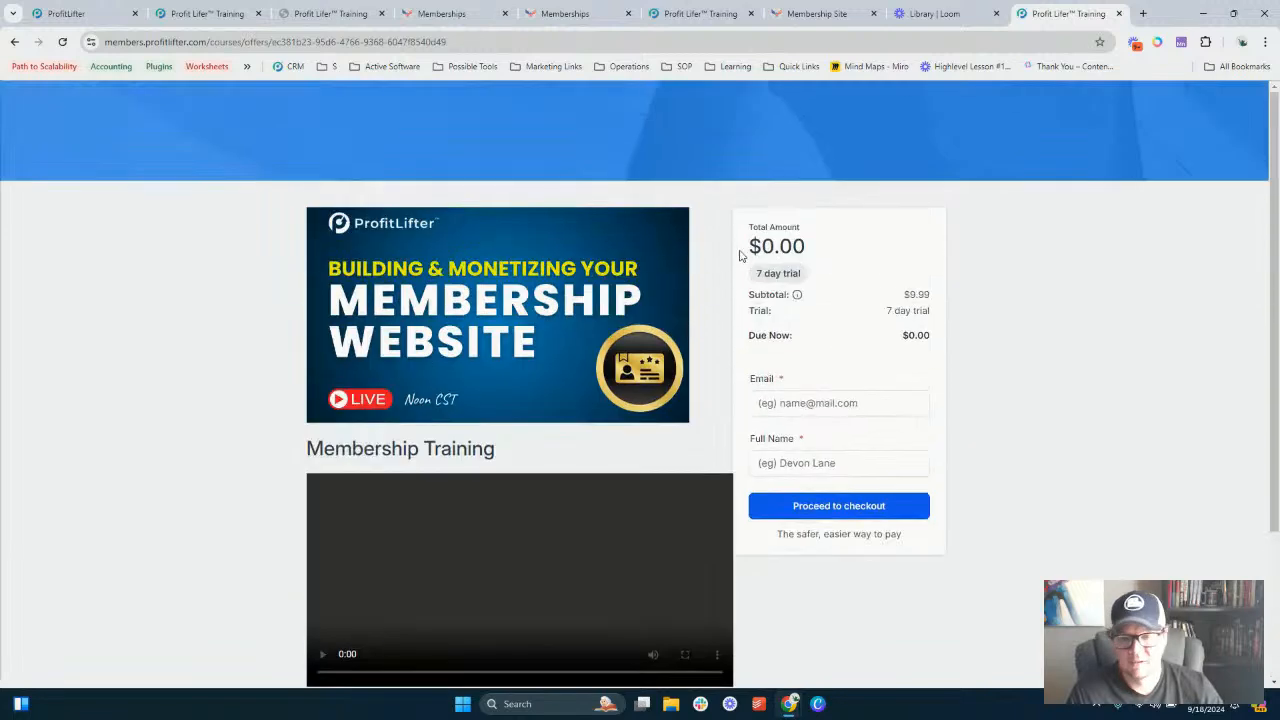
pyautogui.click(187, 10)
pyautogui.click(70, 13)
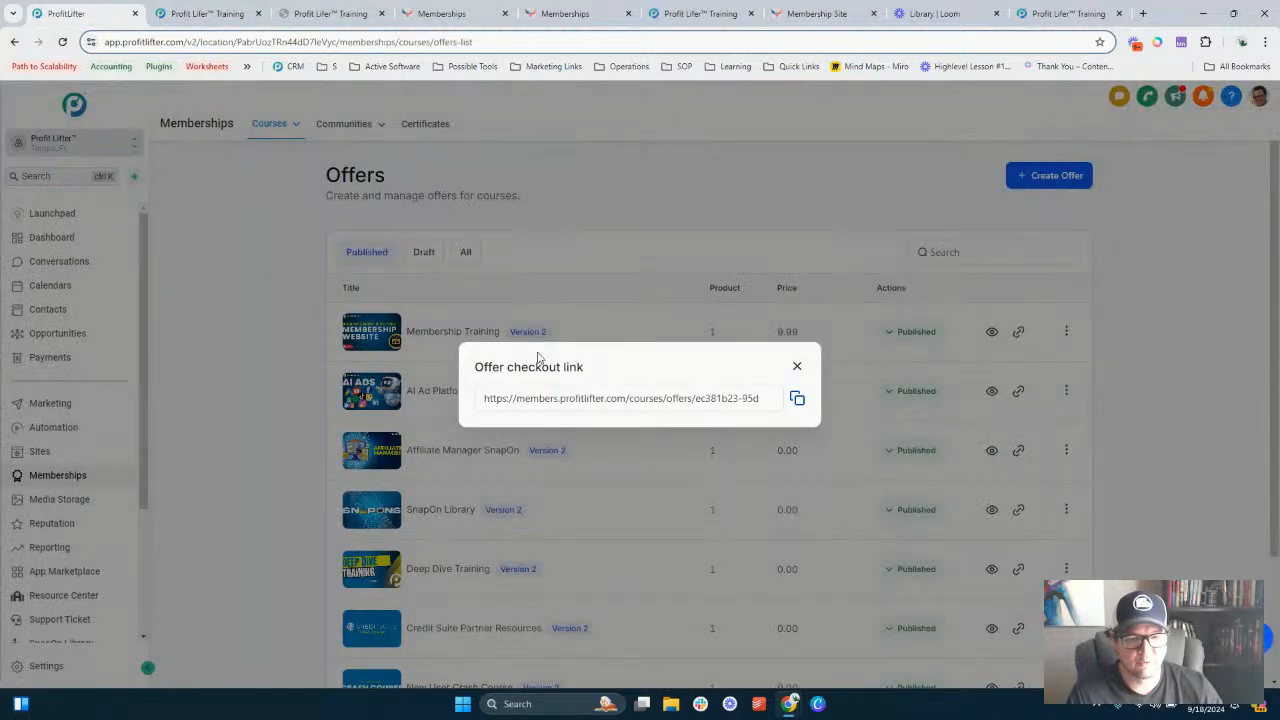
pyautogui.click(796, 366)
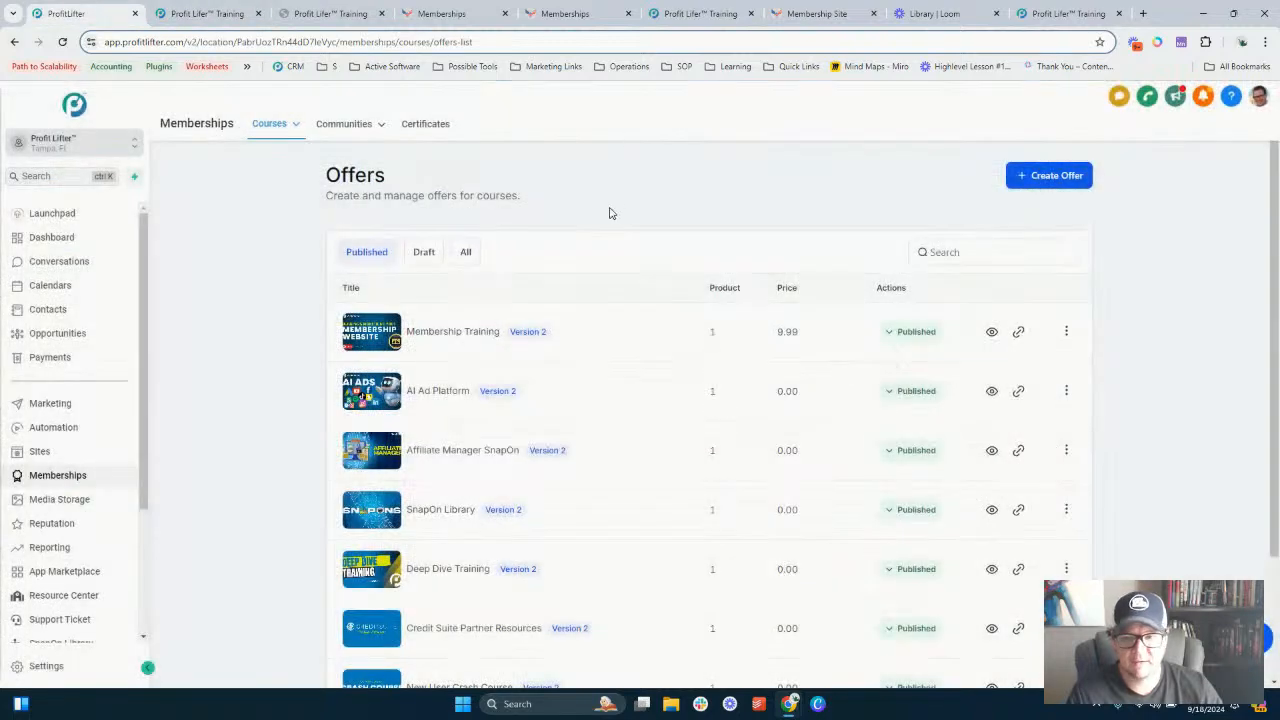
# - Open Automation and switch to the DEMO: MAX sub-account
pyautogui.click(66, 428)
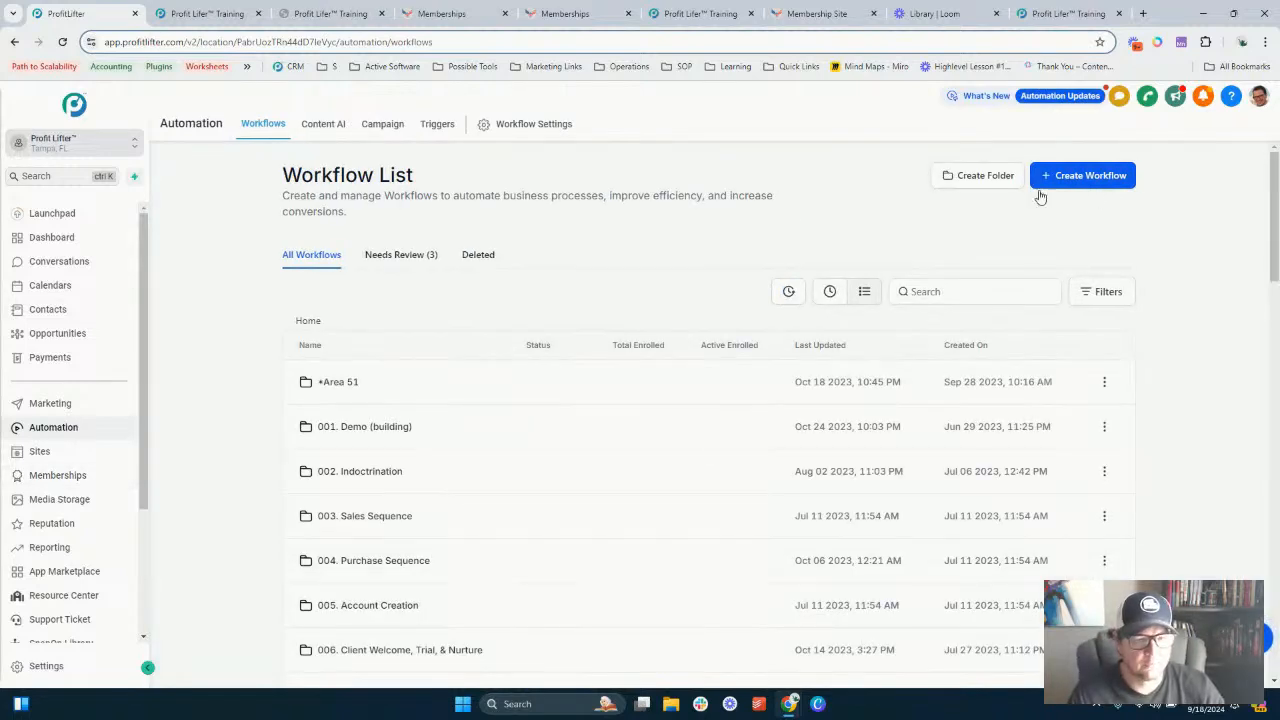
pyautogui.click(106, 145)
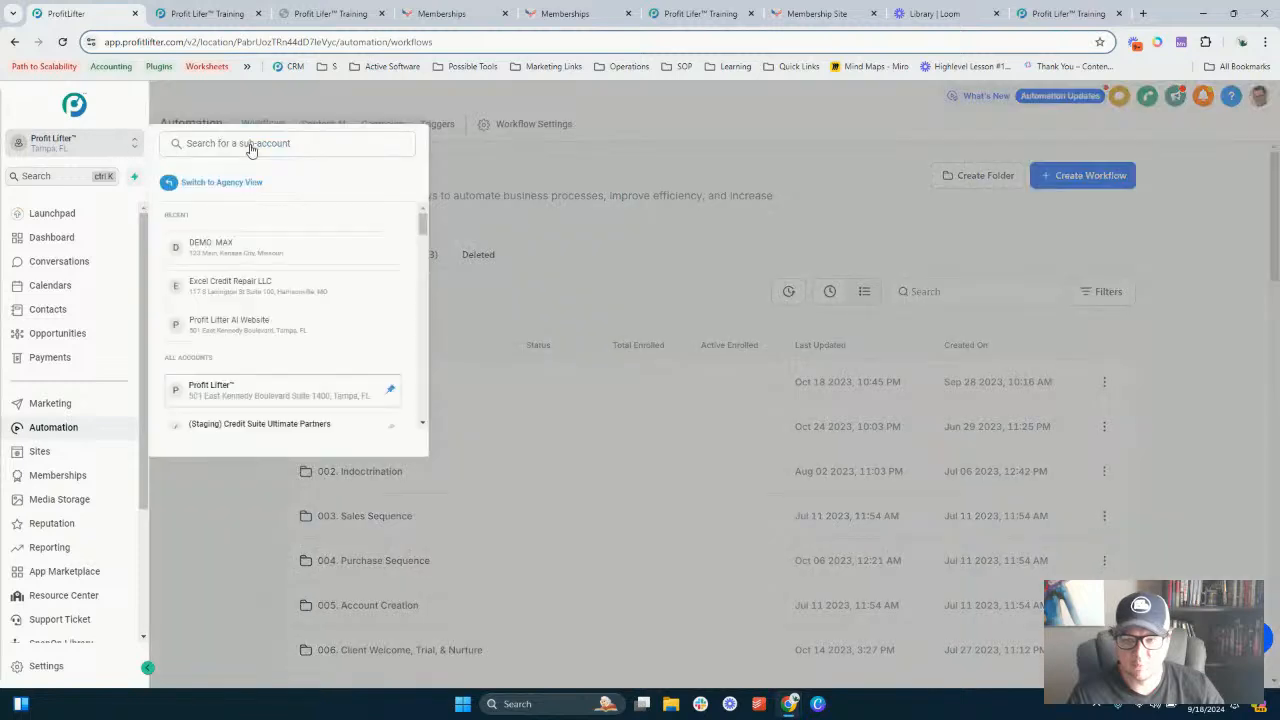
pyautogui.click(232, 245)
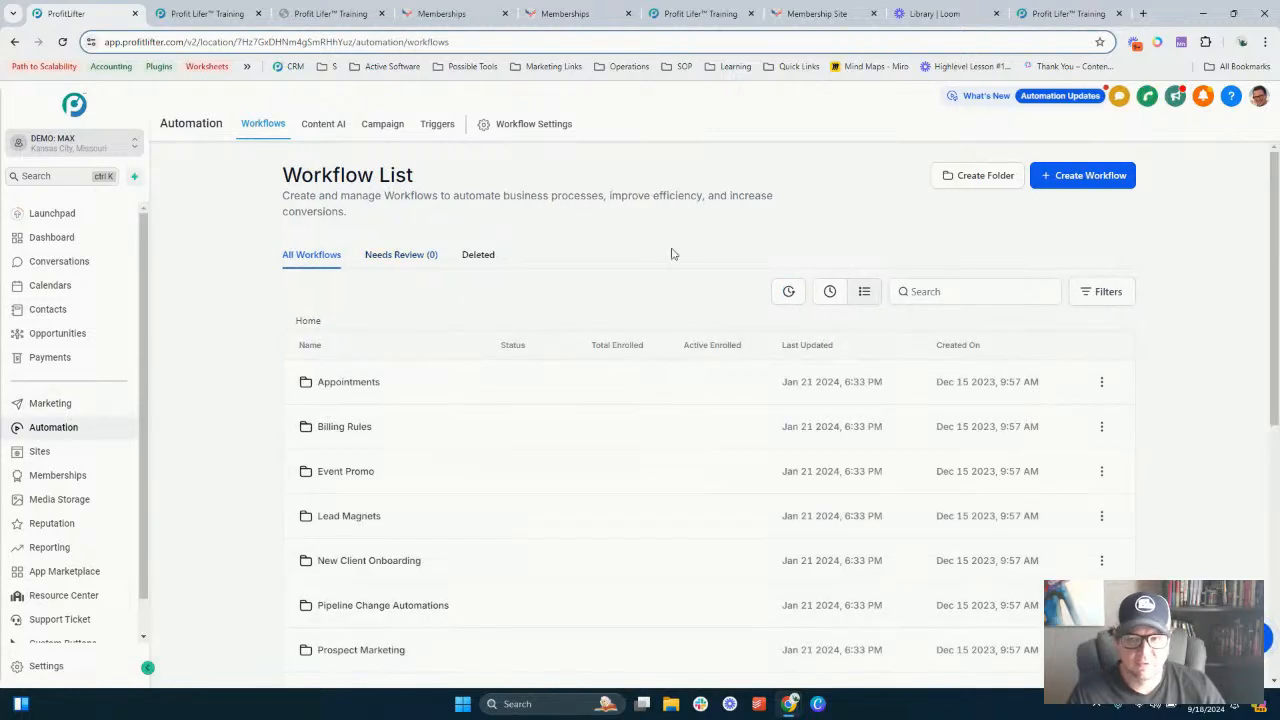
# - Create a new workflow from scratch and name it Membership Automation
pyautogui.click(1093, 178)
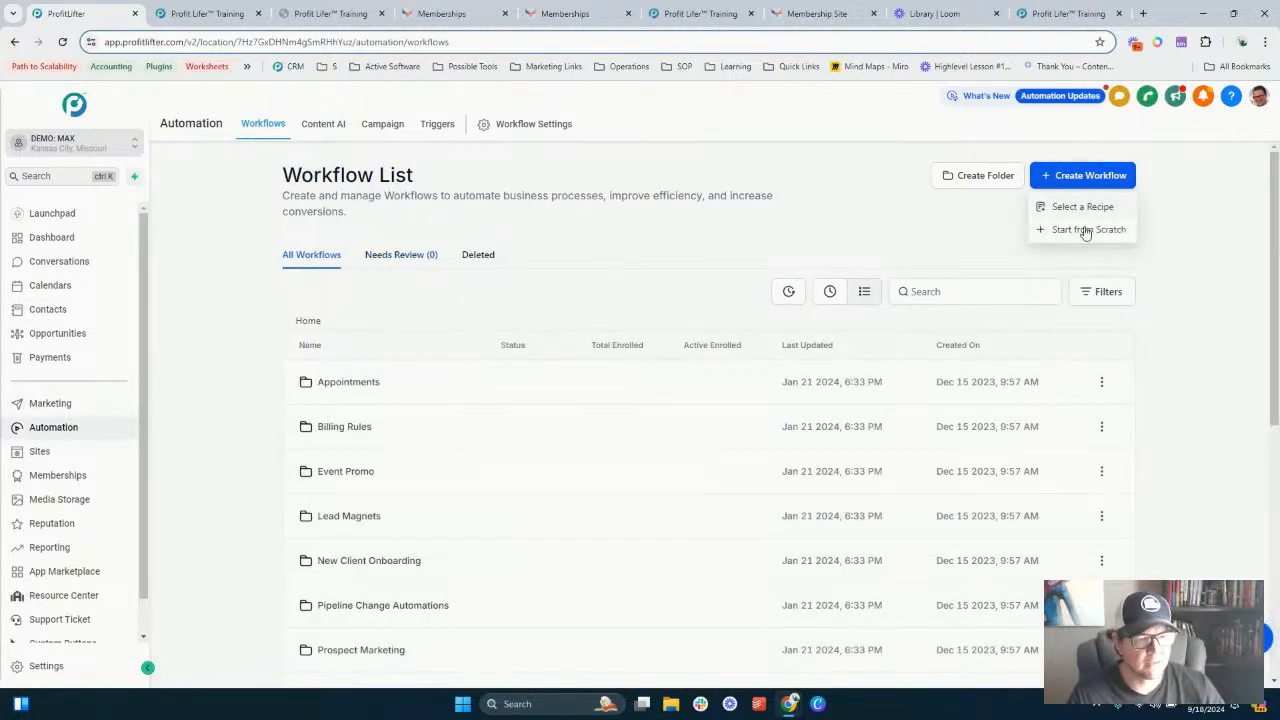
pyautogui.click(1085, 229)
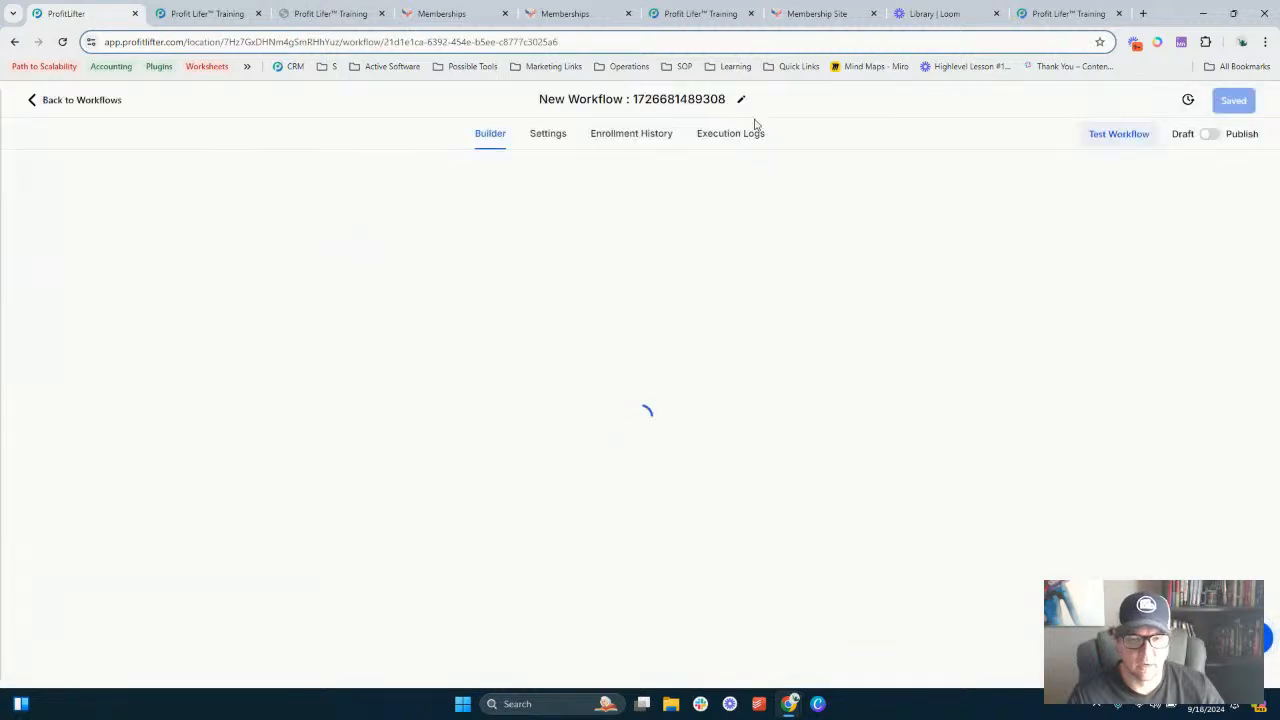
pyautogui.click(638, 99)
pyautogui.hotkey('ctrl', 'a')
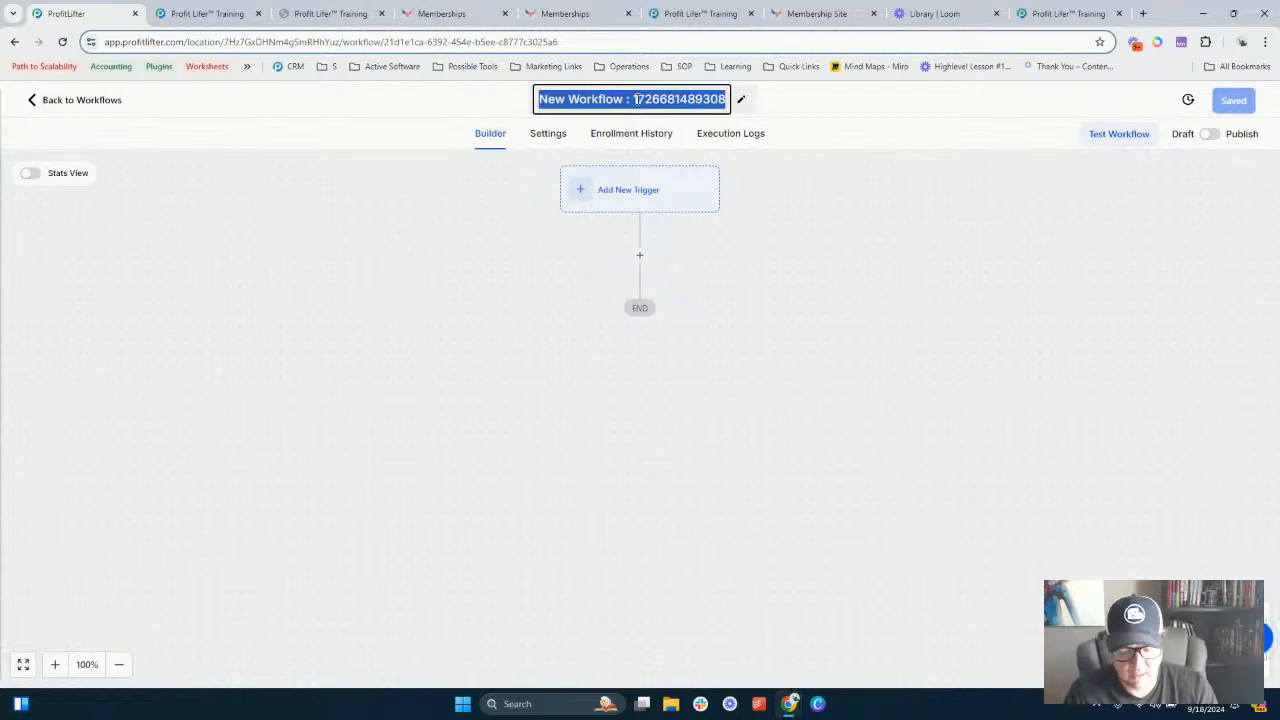
pyautogui.write('Memr')
pyautogui.press('BackSpace')
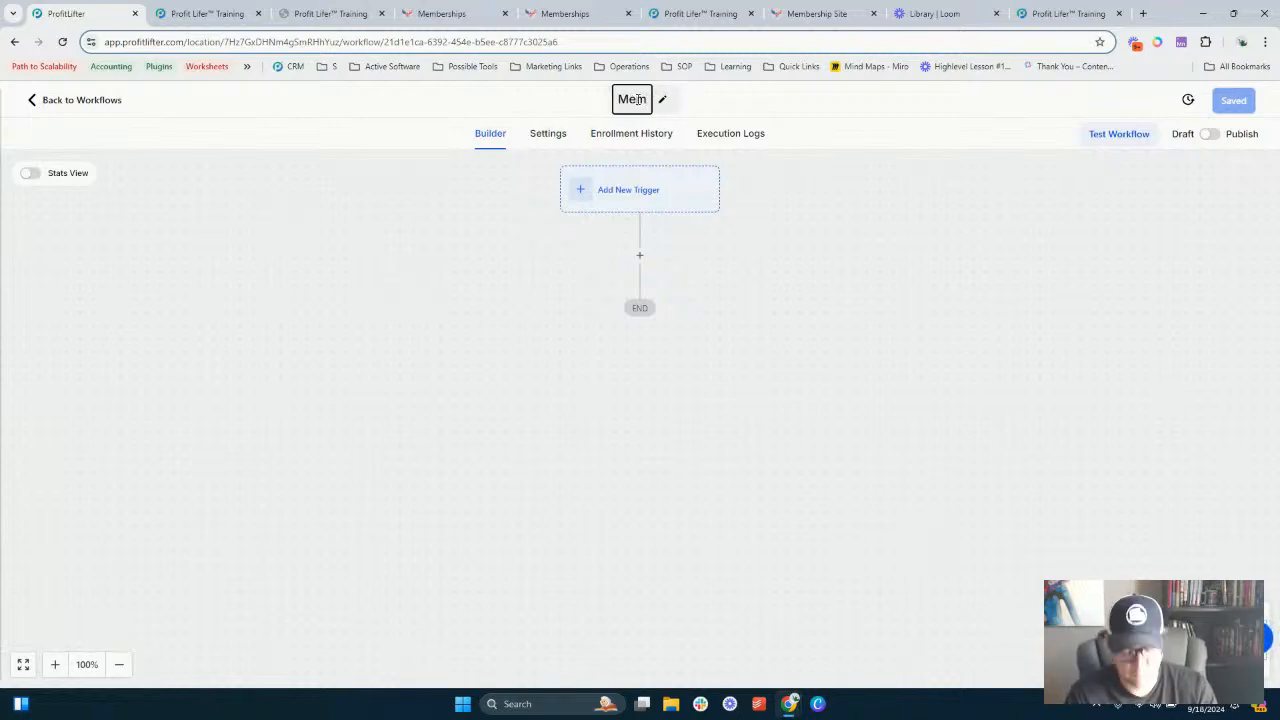
pyautogui.write('ber')
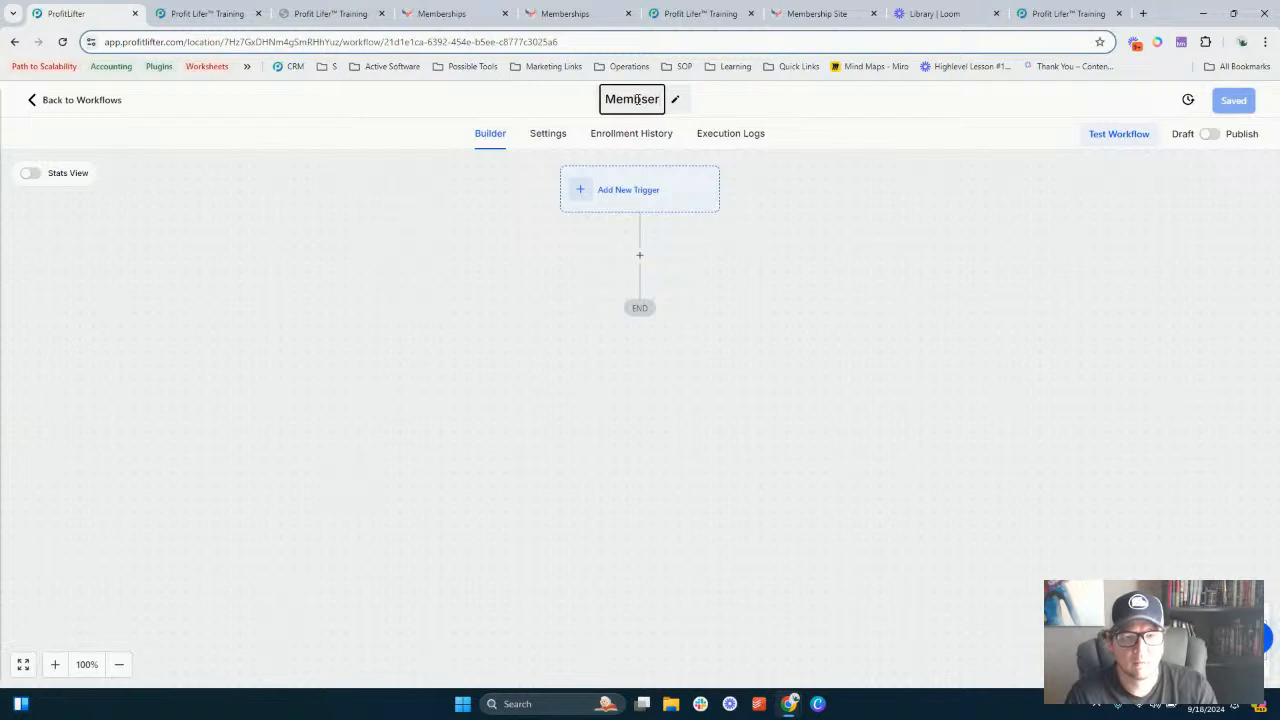
pyautogui.write('sh')
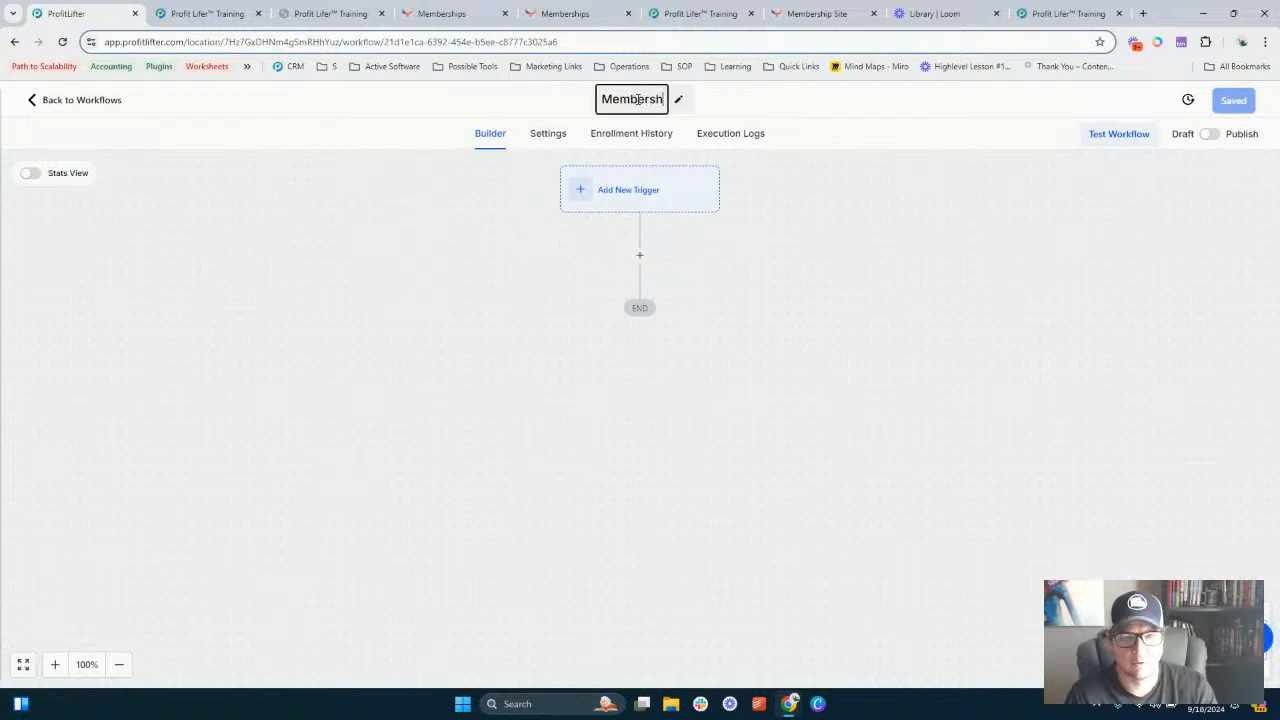
pyautogui.write('ip Automation')
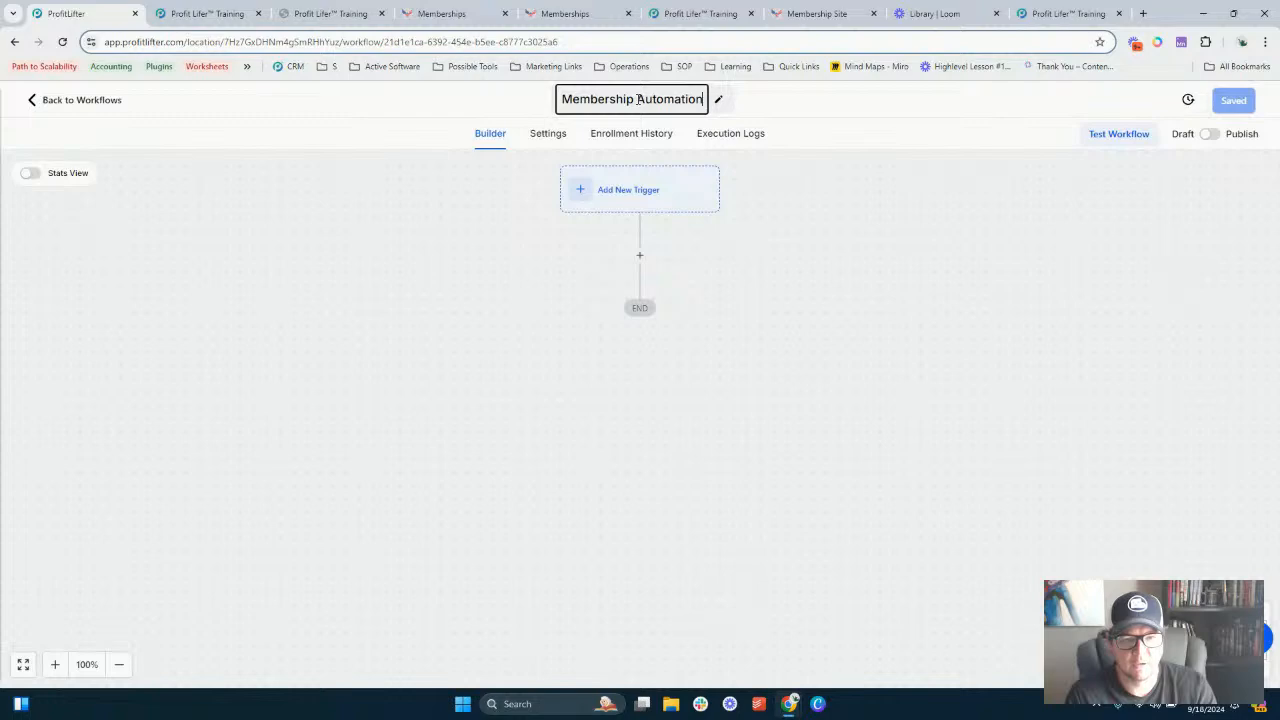
# - Add a workflow trigger, choosing New Signup from the Courses triggers
pyautogui.click(768, 350)
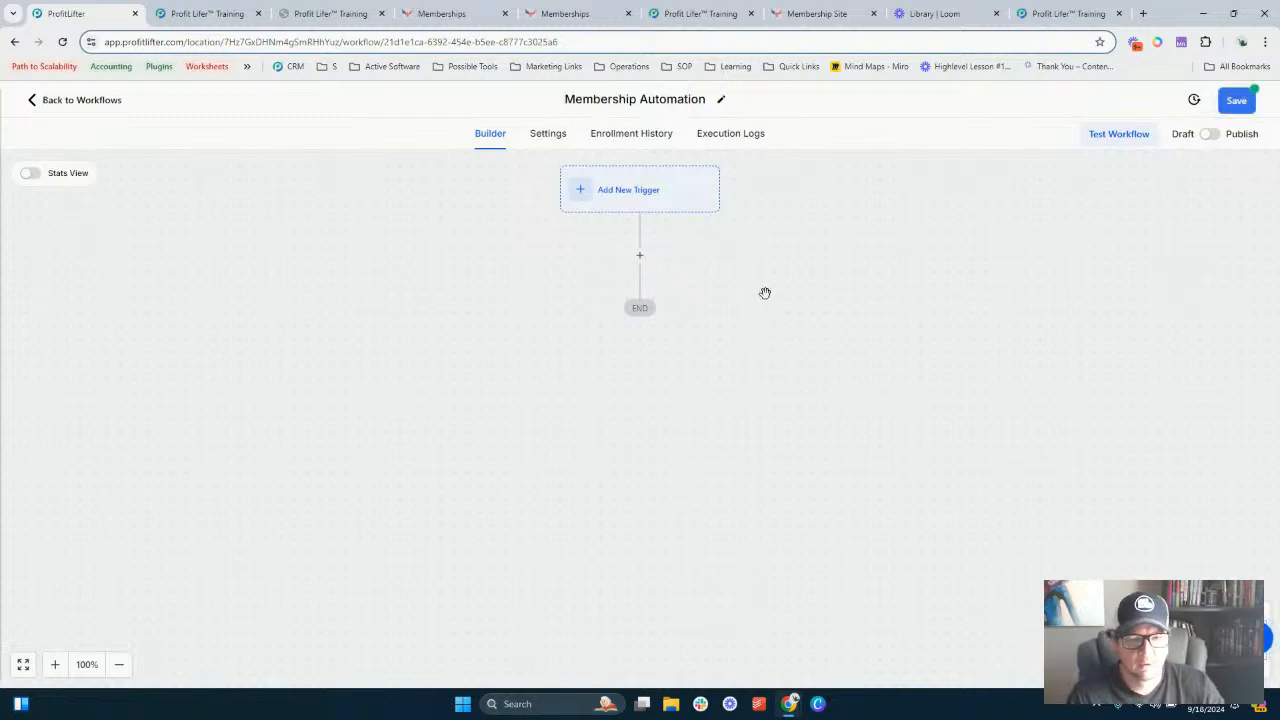
pyautogui.click(642, 203)
pyautogui.scroll(-4, 1003, 274)
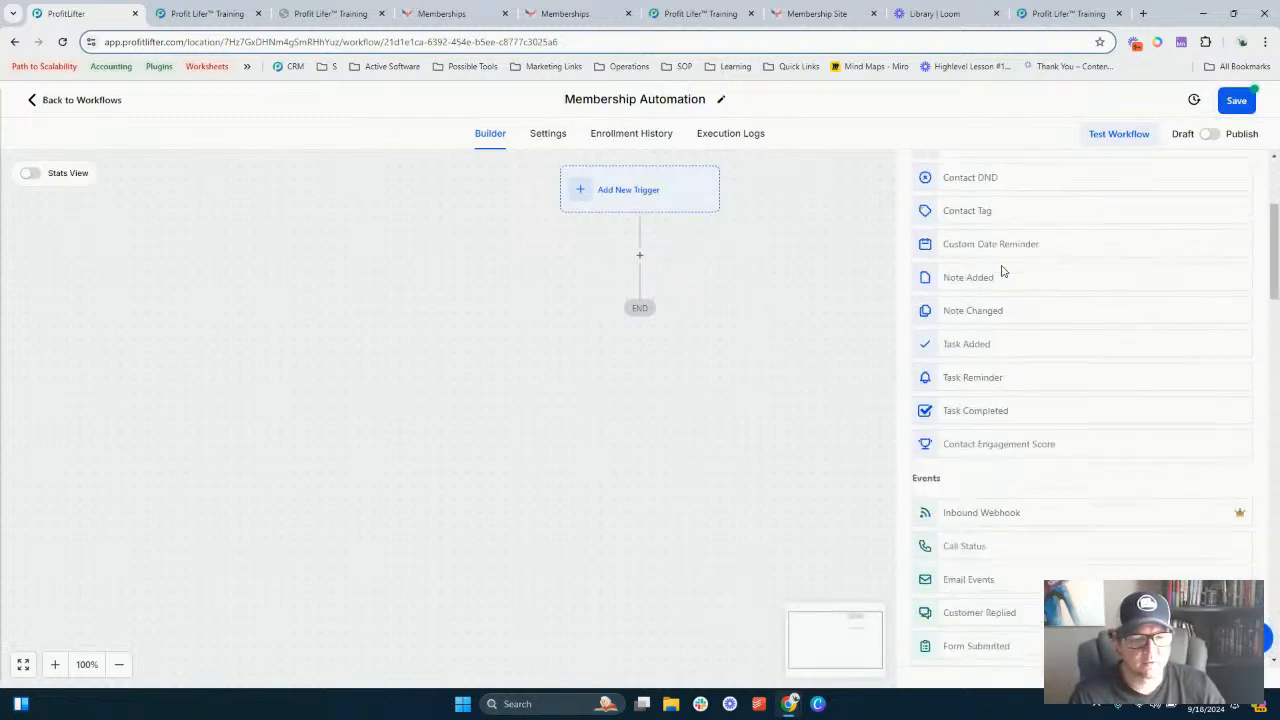
pyautogui.scroll(-8, 985, 300)
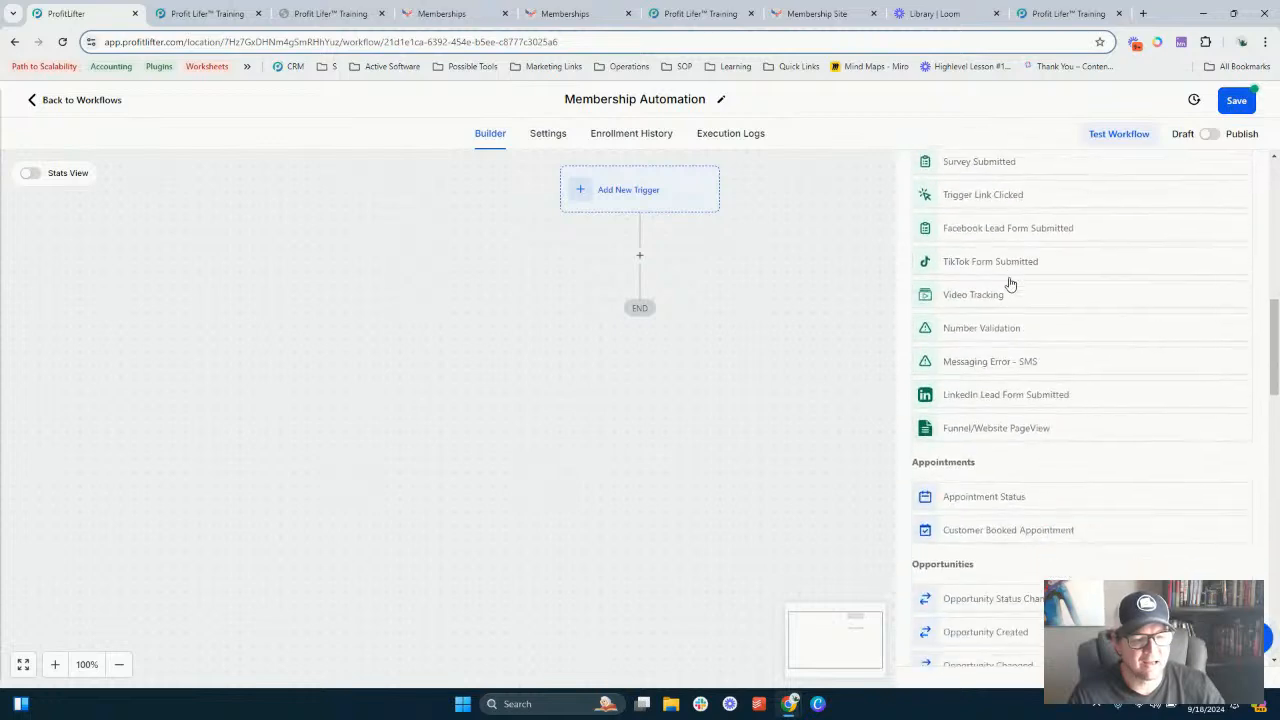
pyautogui.scroll(-3, 980, 265)
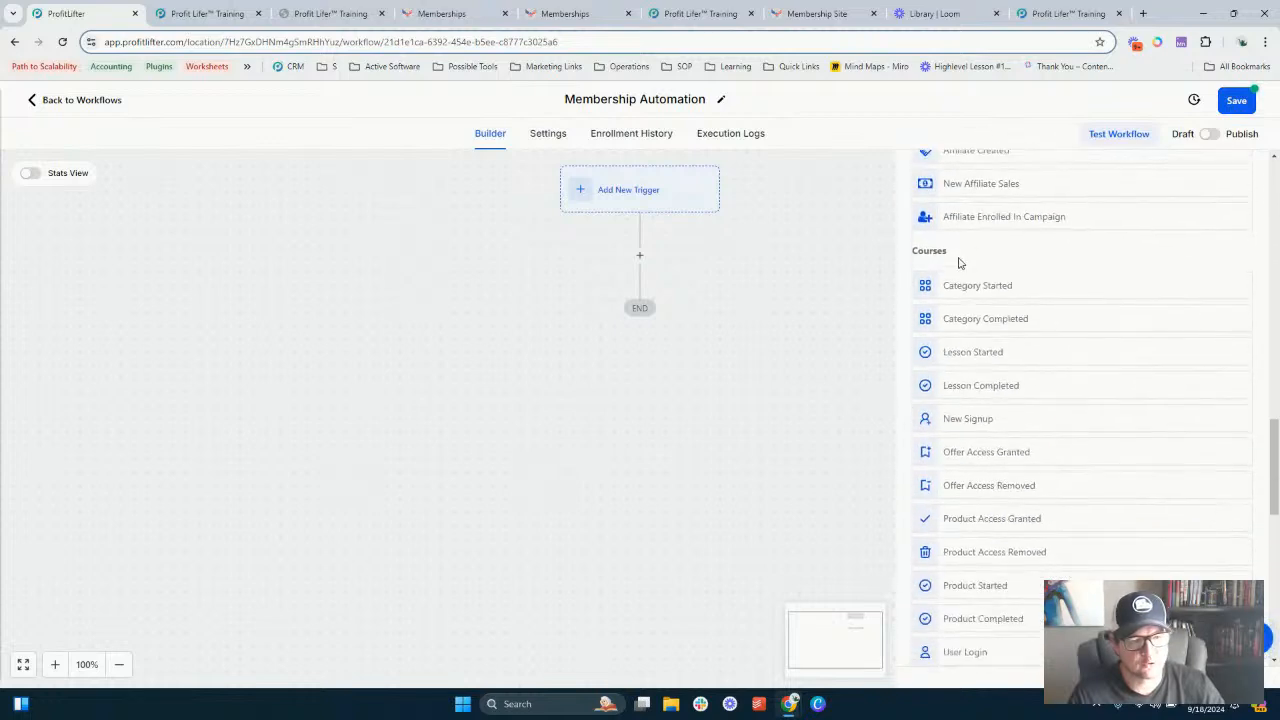
pyautogui.scroll(-1, 990, 282)
pyautogui.scroll(1, 990, 300)
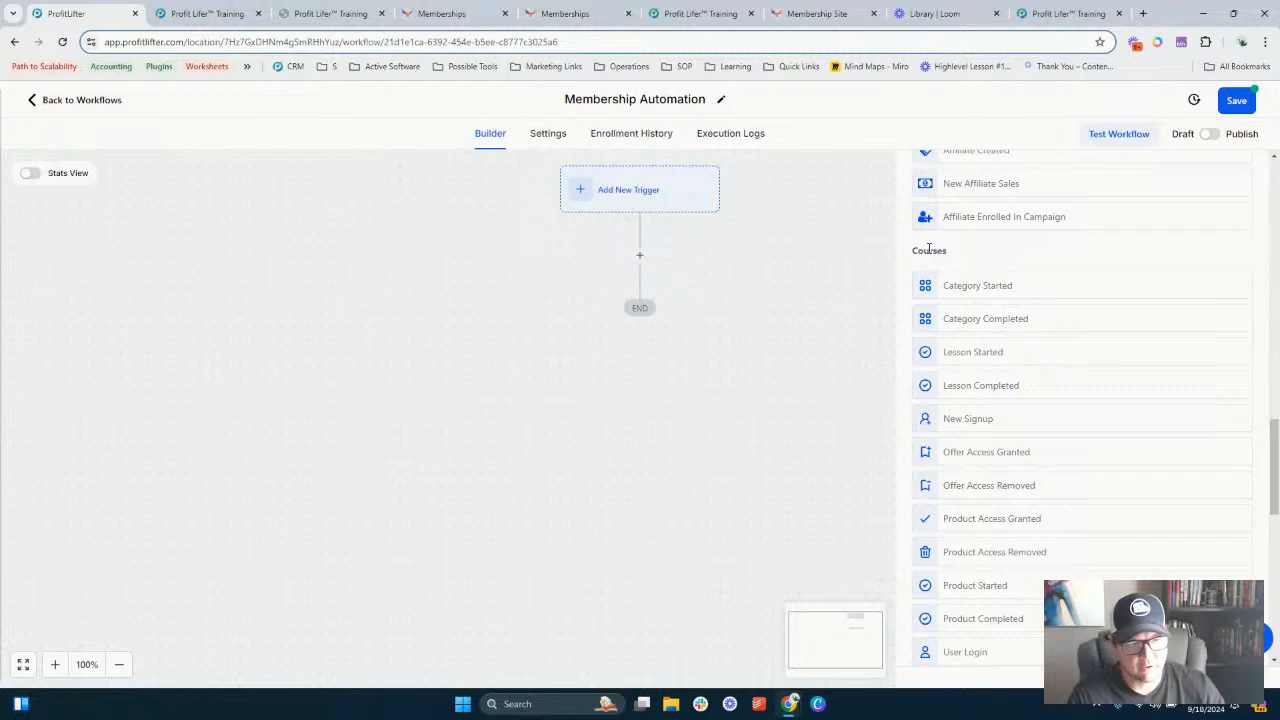
pyautogui.scroll(-1, 935, 255)
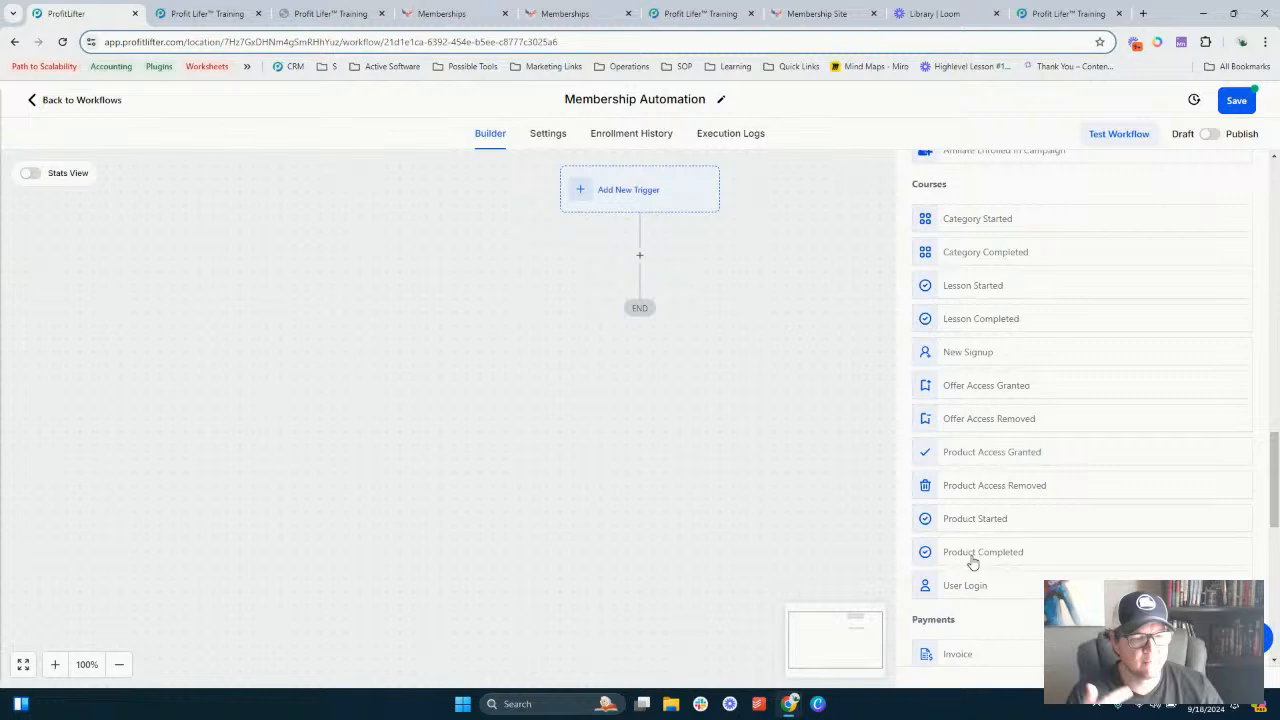
pyautogui.scroll(2, 1001, 489)
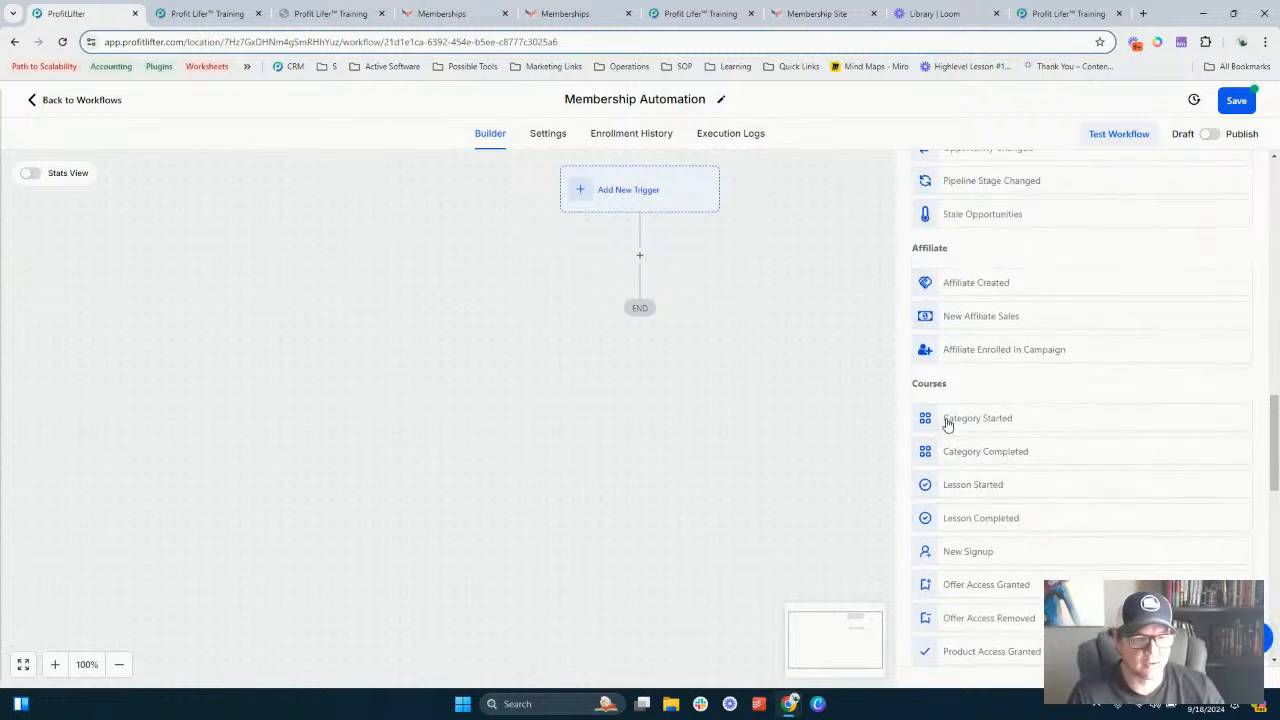
pyautogui.scroll(-1, 965, 455)
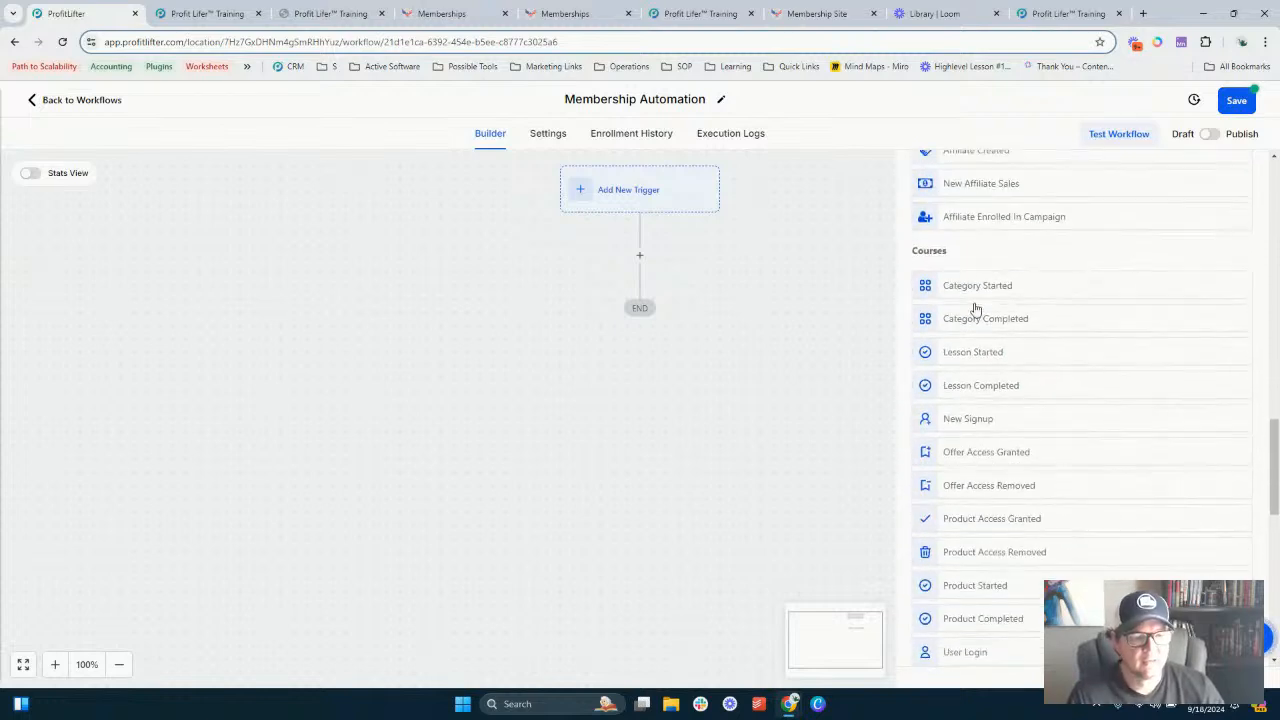
pyautogui.click(969, 417)
# - Try to add an Offer filter to the New Signup trigger and save the trigger
pyautogui.click(731, 384)
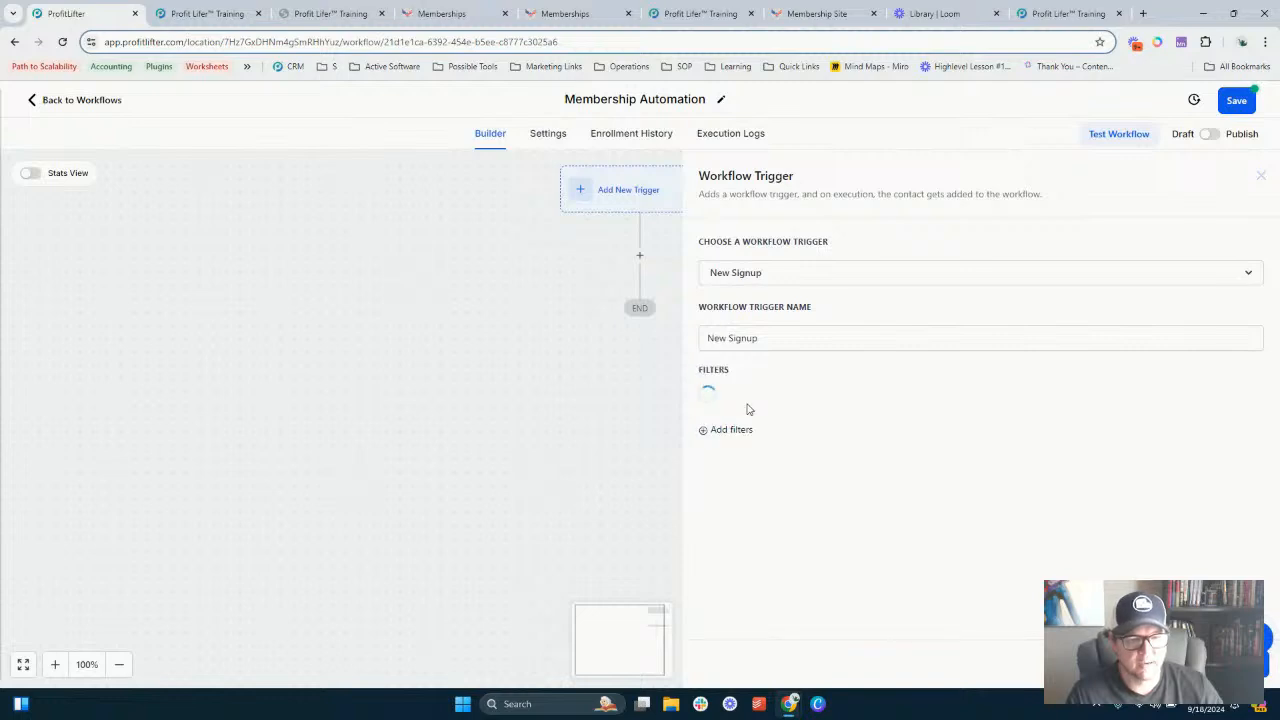
pyautogui.click(748, 401)
pyautogui.click(742, 499)
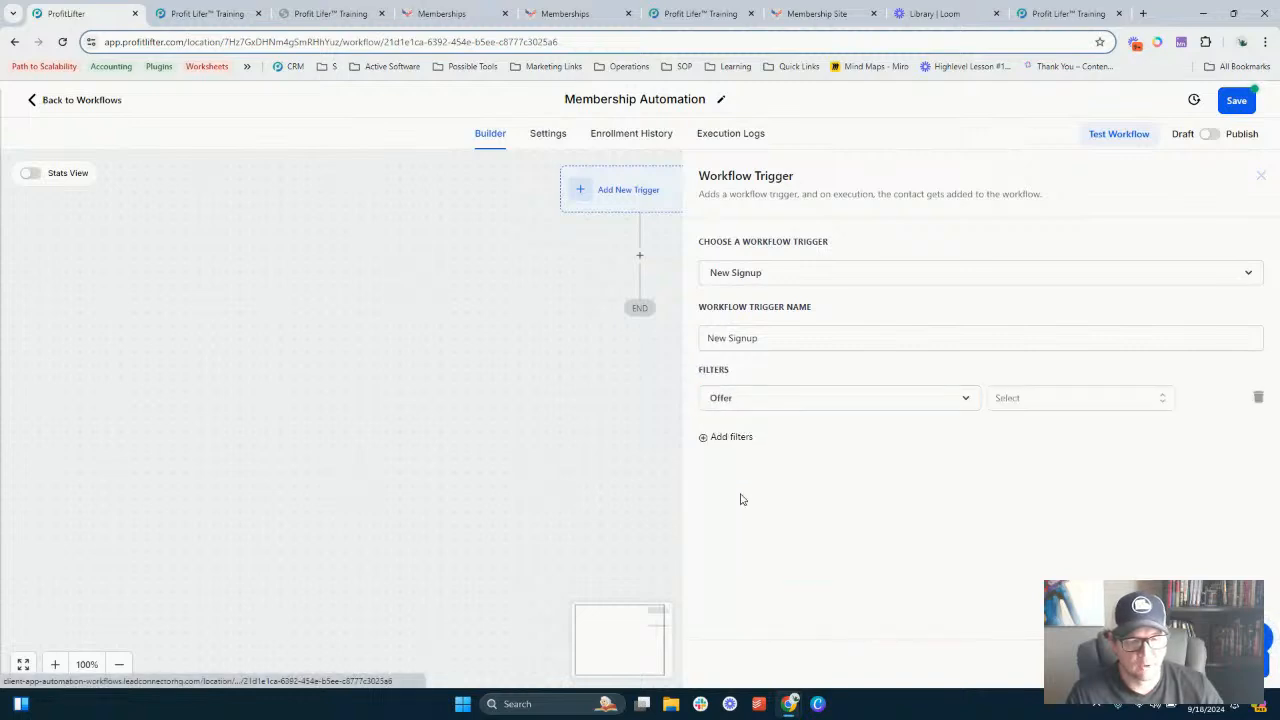
pyautogui.click(1041, 400)
pyautogui.click(838, 425)
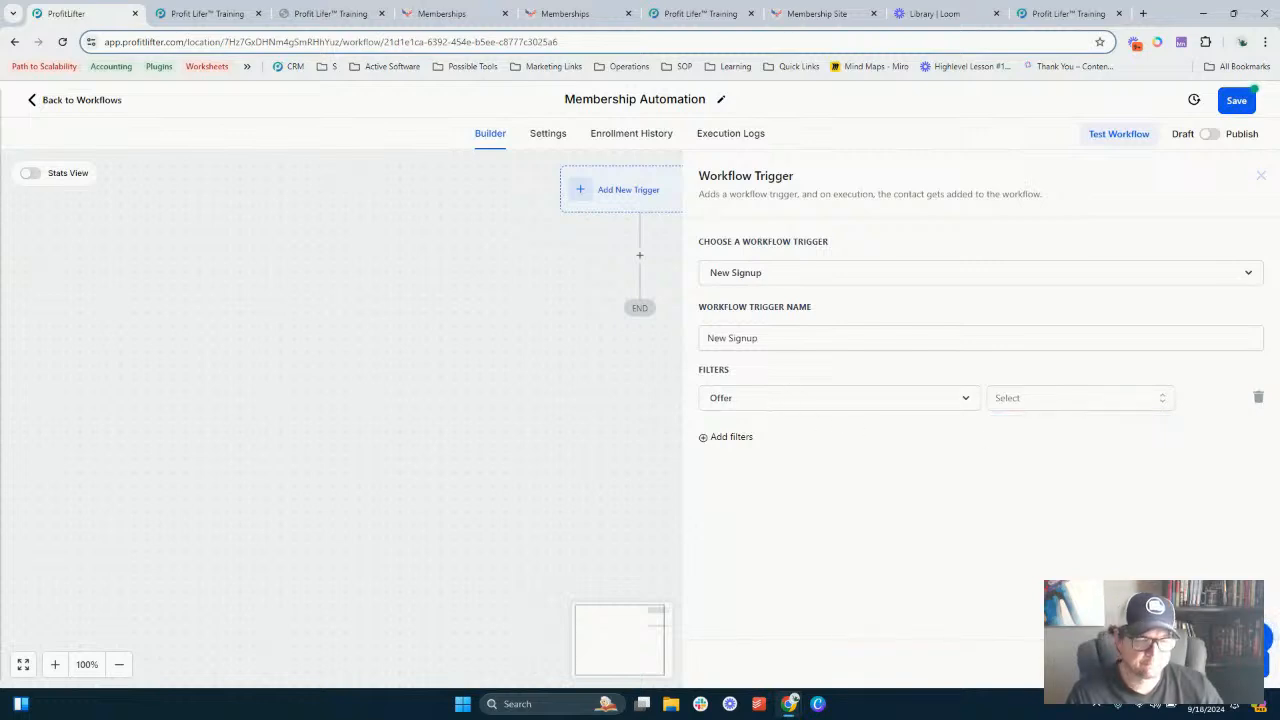
pyautogui.click(1220, 663)
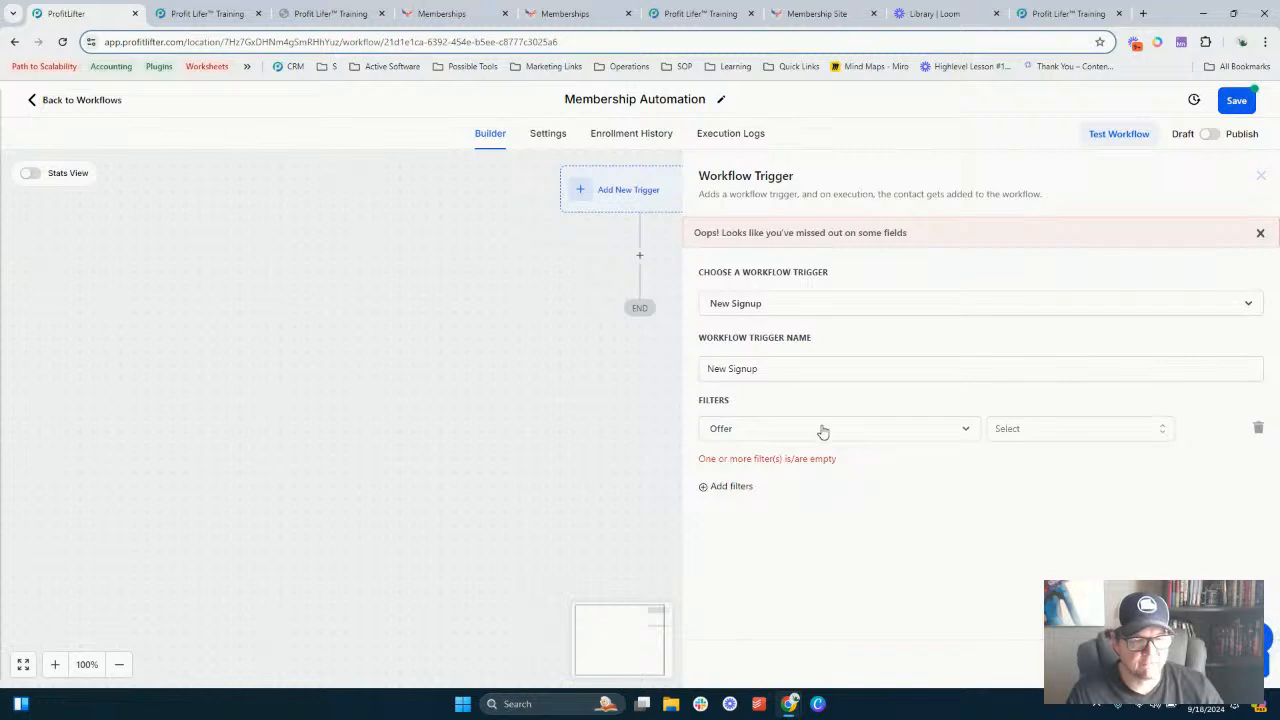
pyautogui.click(953, 437)
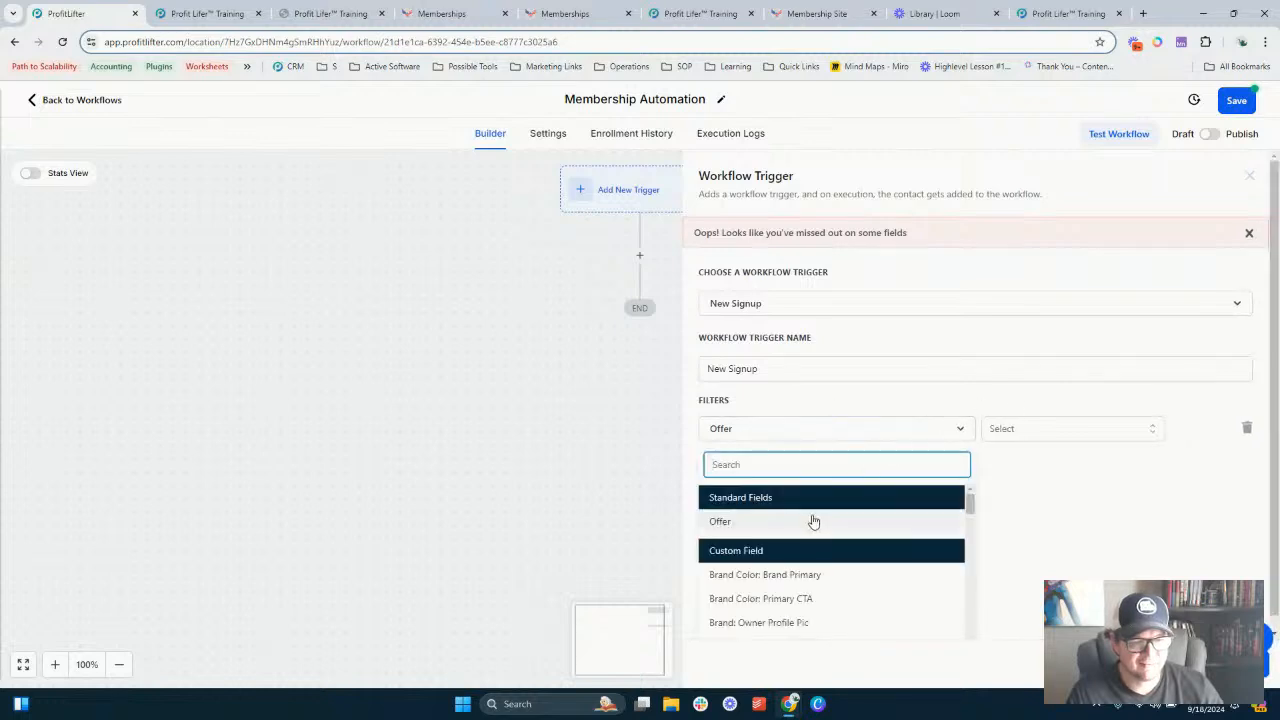
pyautogui.click(1123, 516)
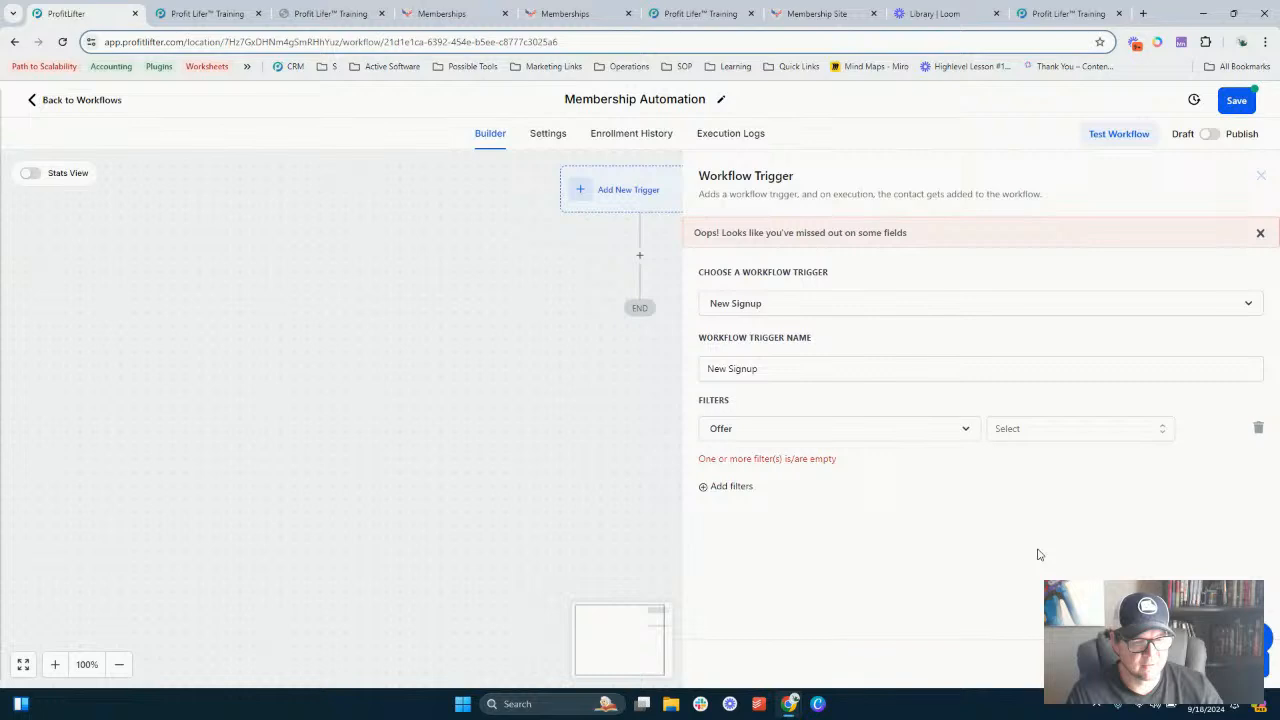
# - Browse the list of available workflow actions
pyautogui.click(628, 190)
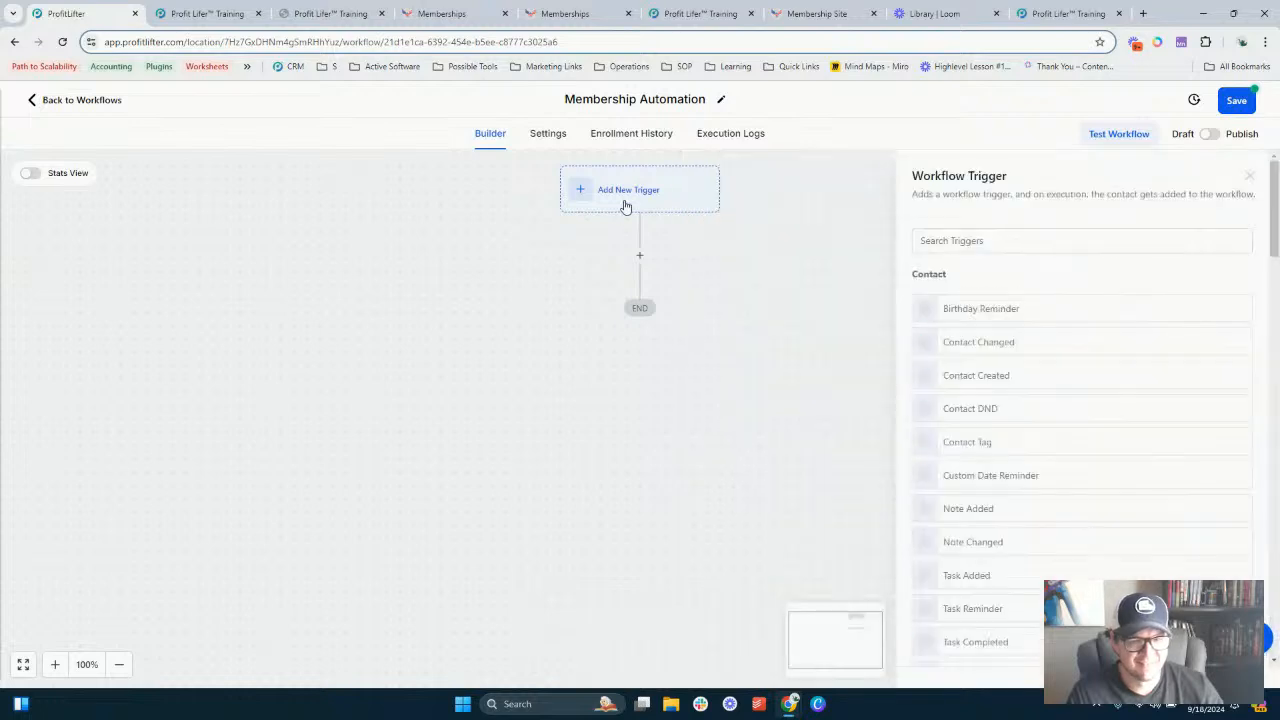
pyautogui.click(749, 295)
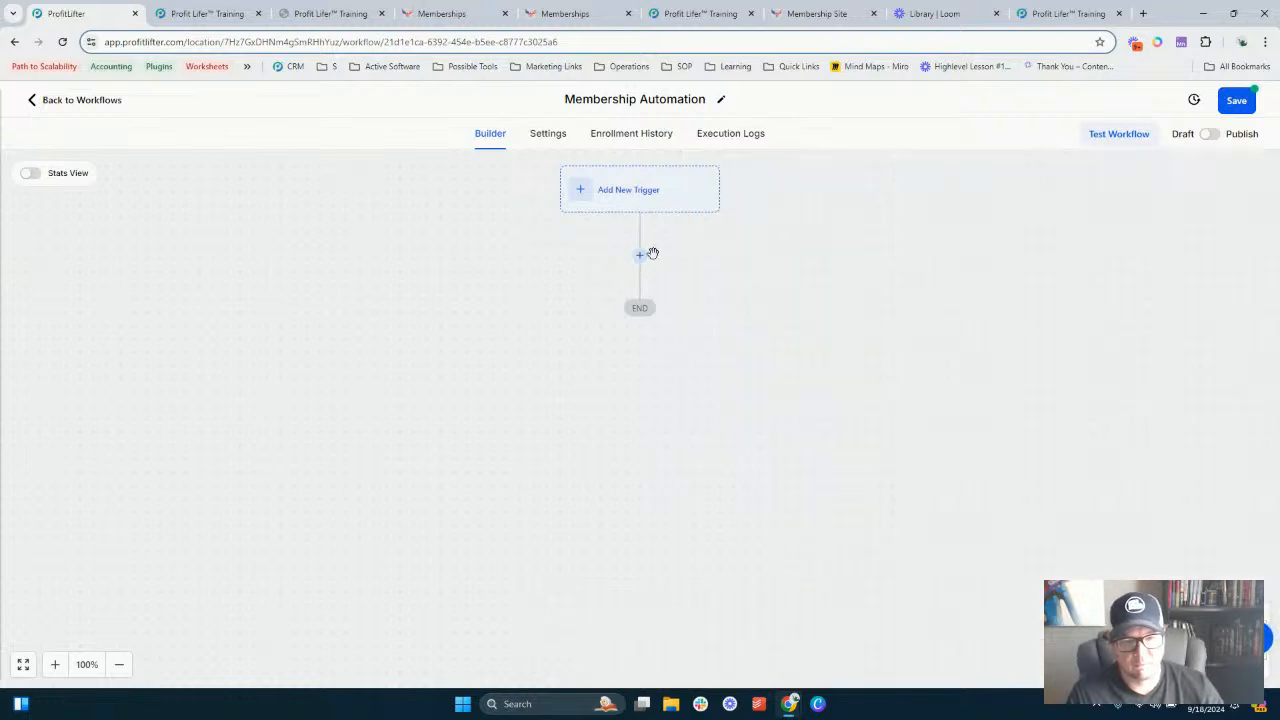
pyautogui.click(640, 258)
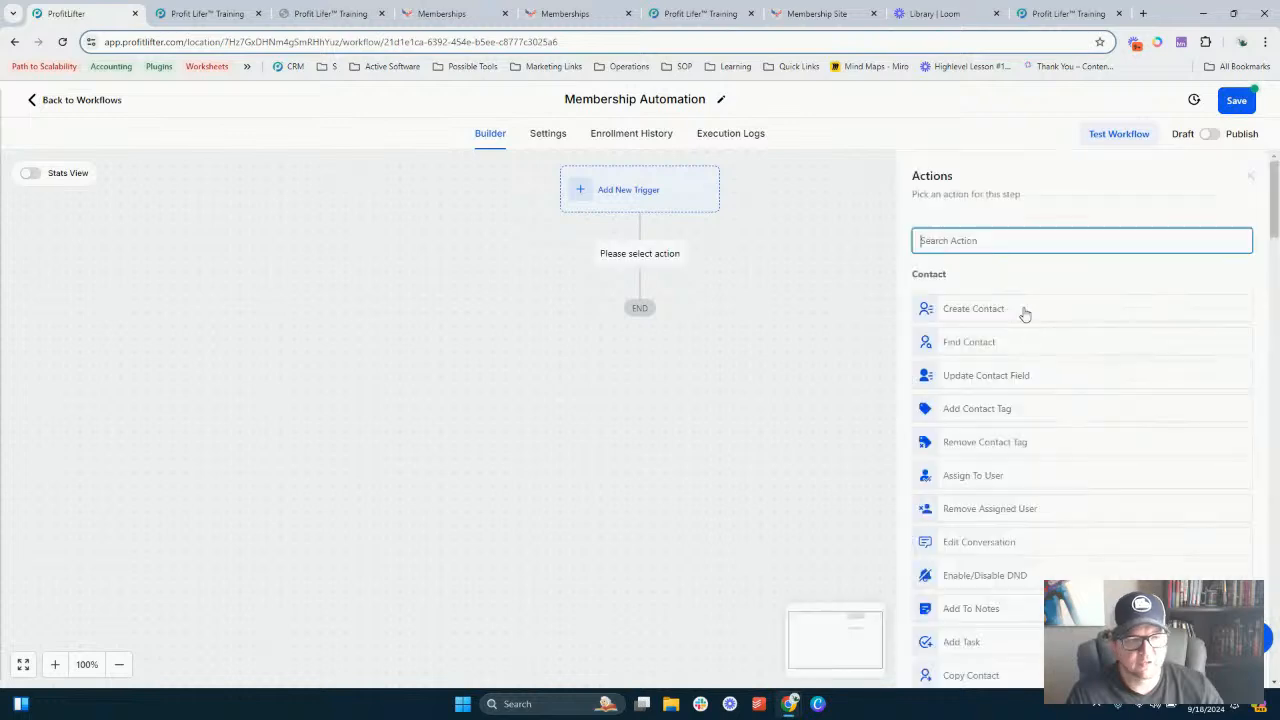
pyautogui.scroll(-6, 994, 323)
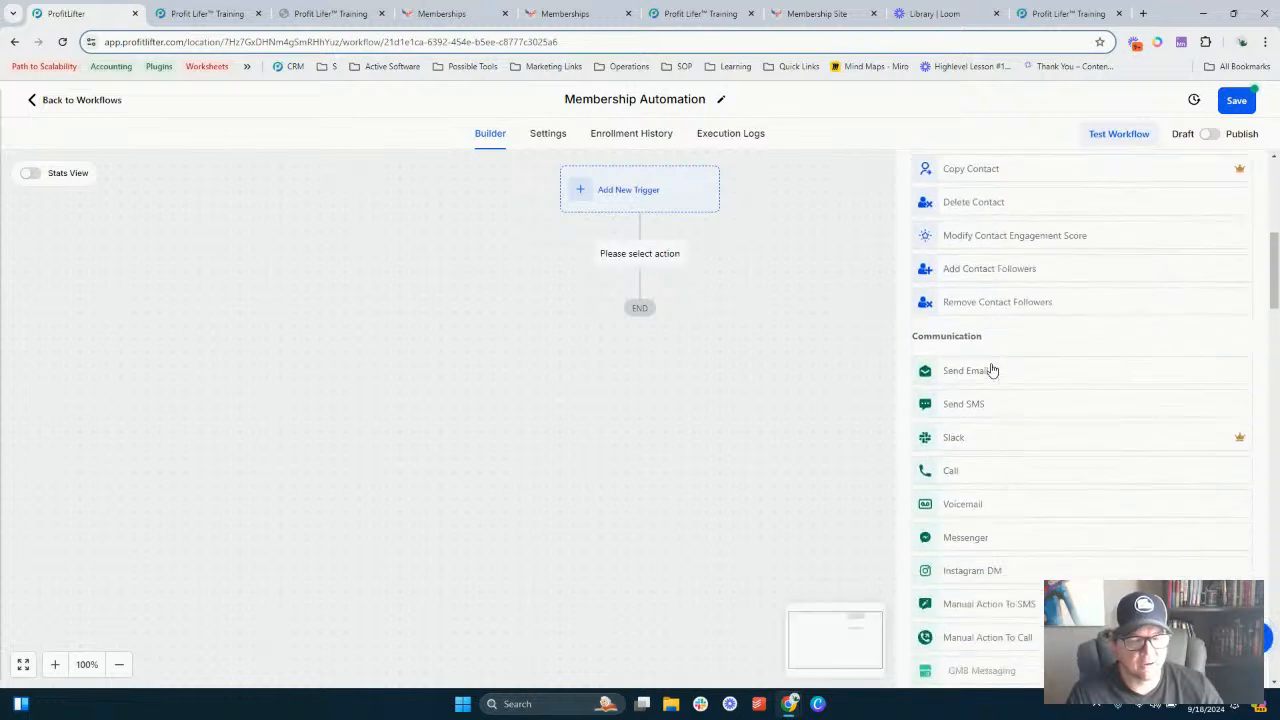
pyautogui.scroll(-3, 982, 368)
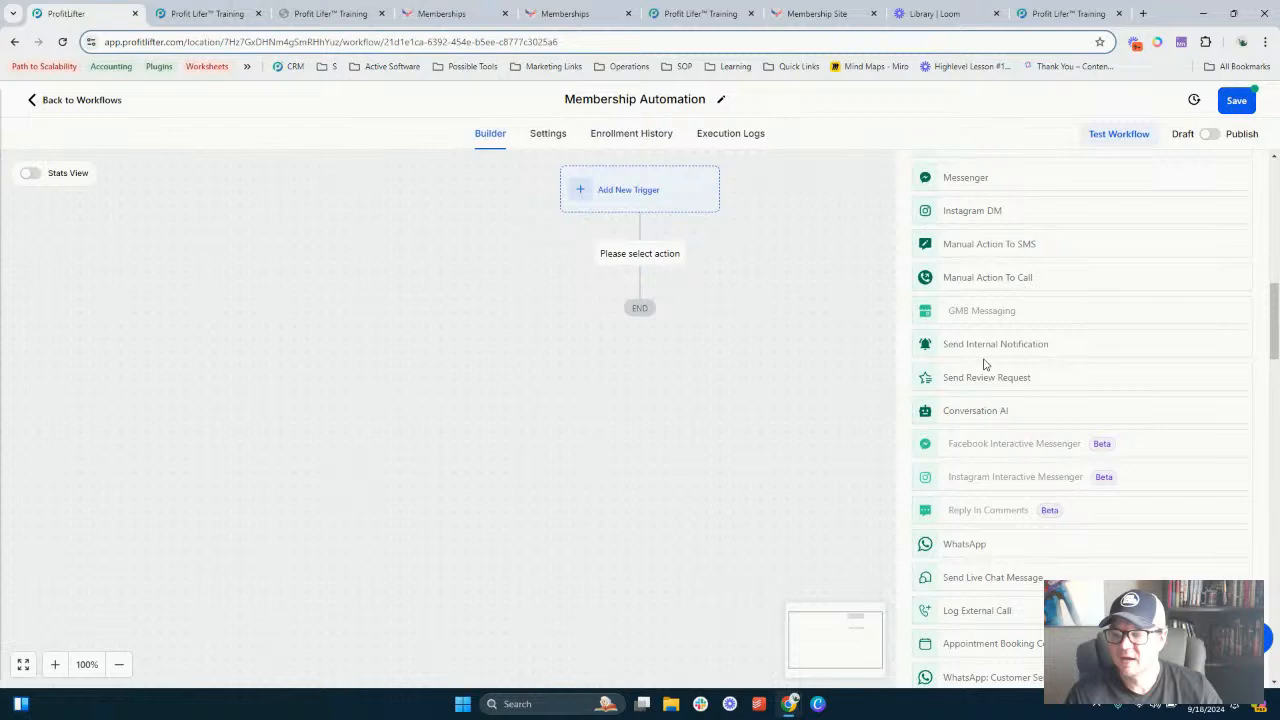
pyautogui.scroll(-3, 985, 360)
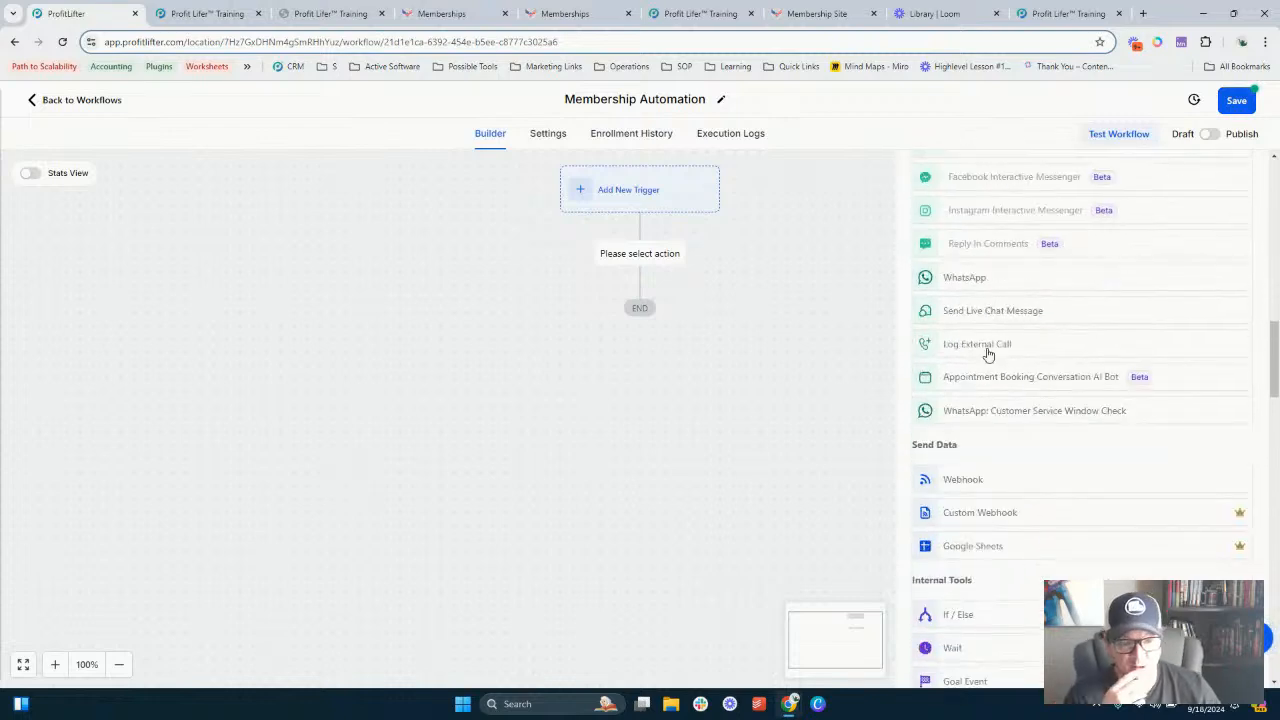
pyautogui.scroll(-3, 988, 354)
pyautogui.scroll(-6, 987, 350)
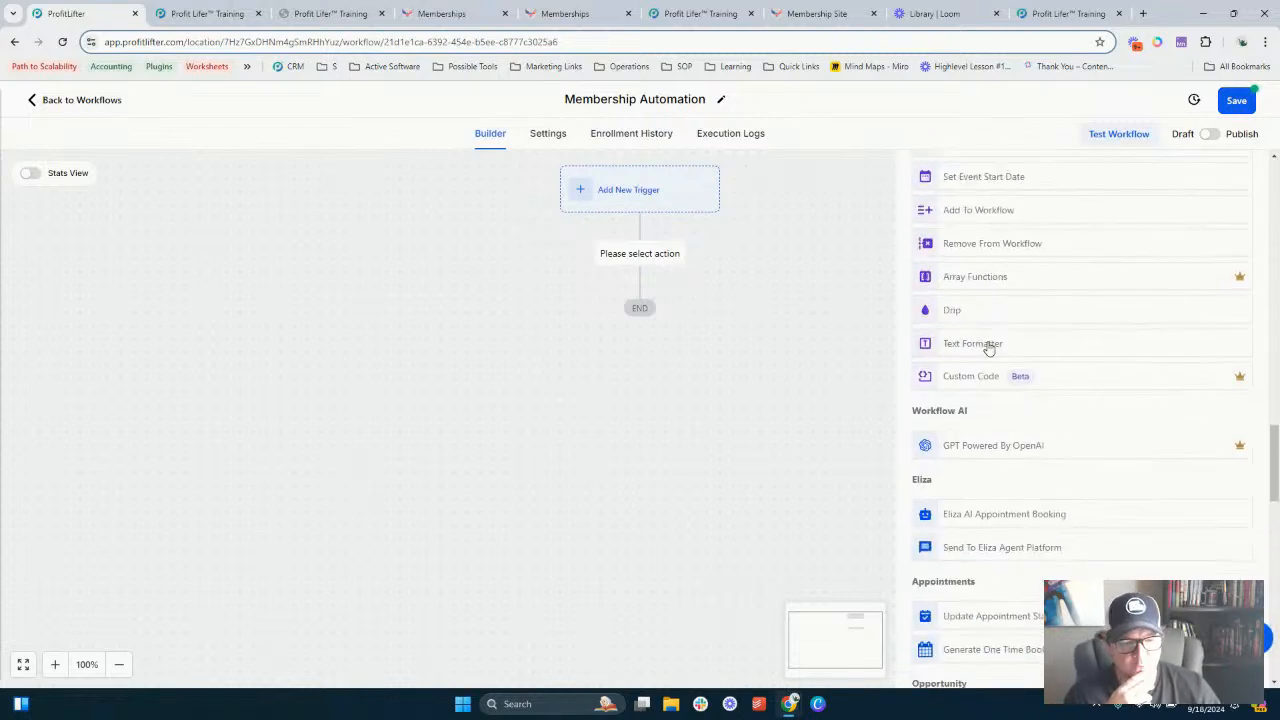
pyautogui.scroll(-5, 986, 346)
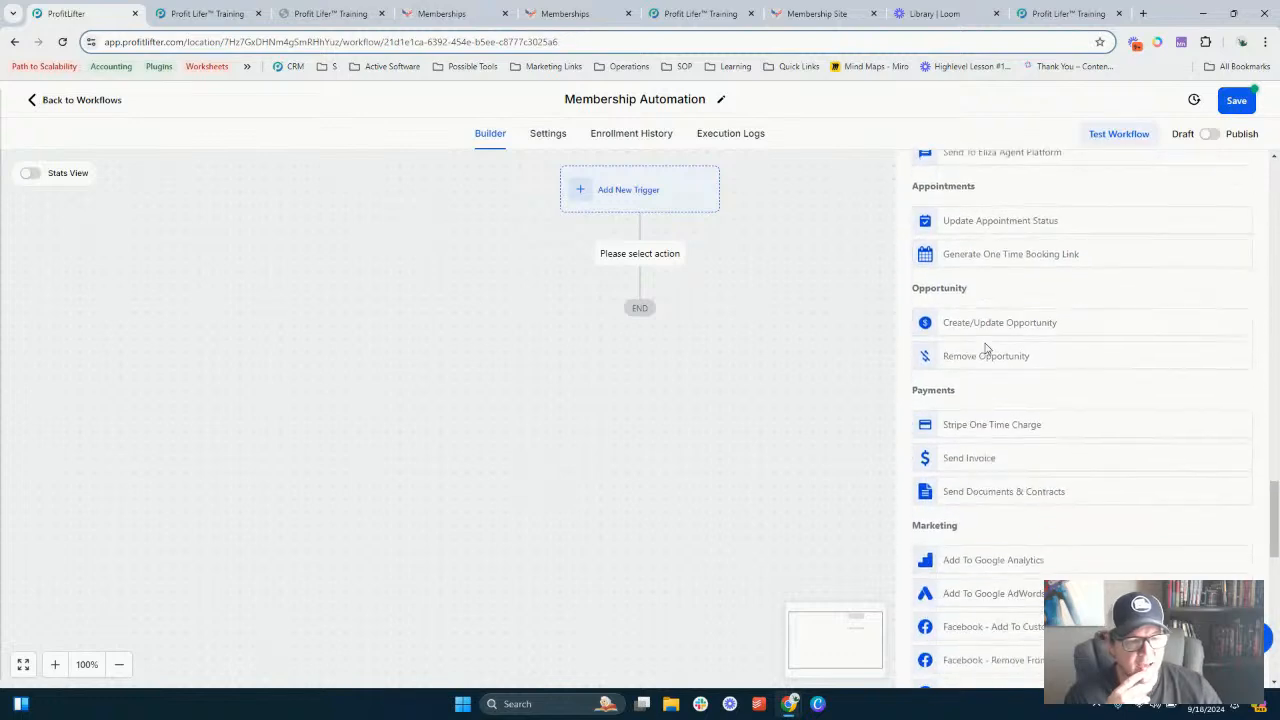
pyautogui.scroll(-3, 985, 350)
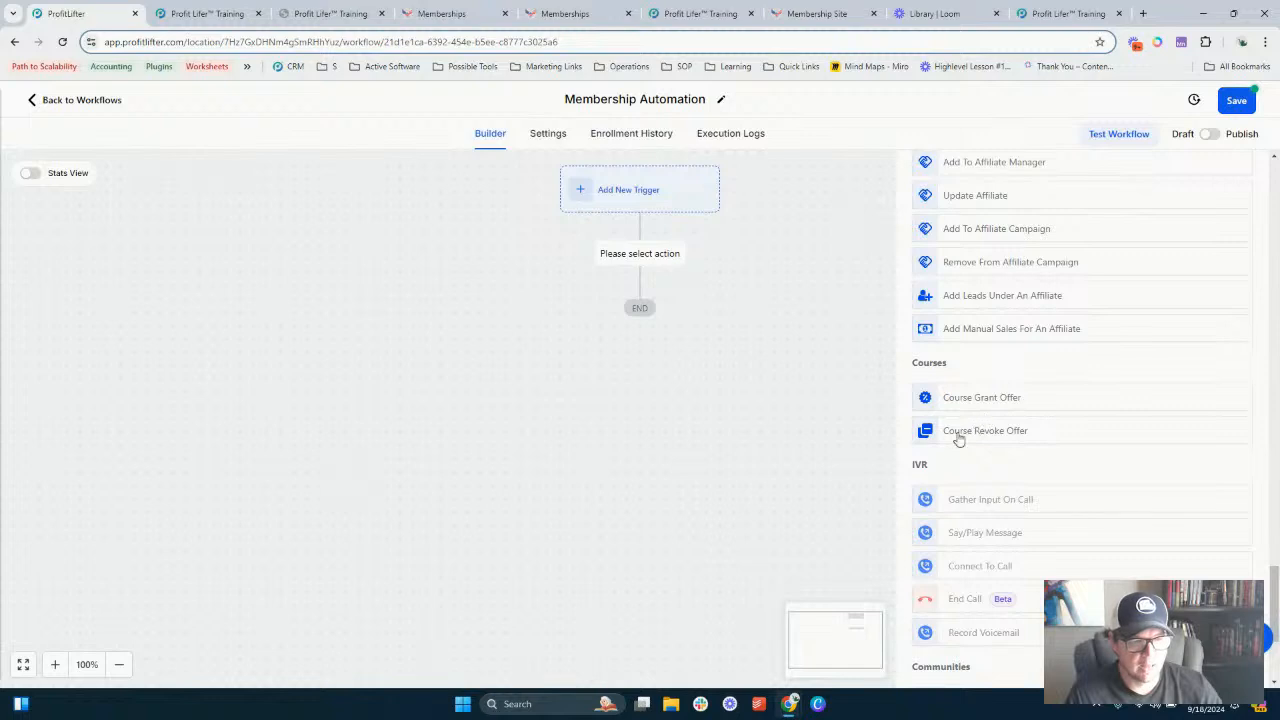
pyautogui.scroll(-2, 960, 435)
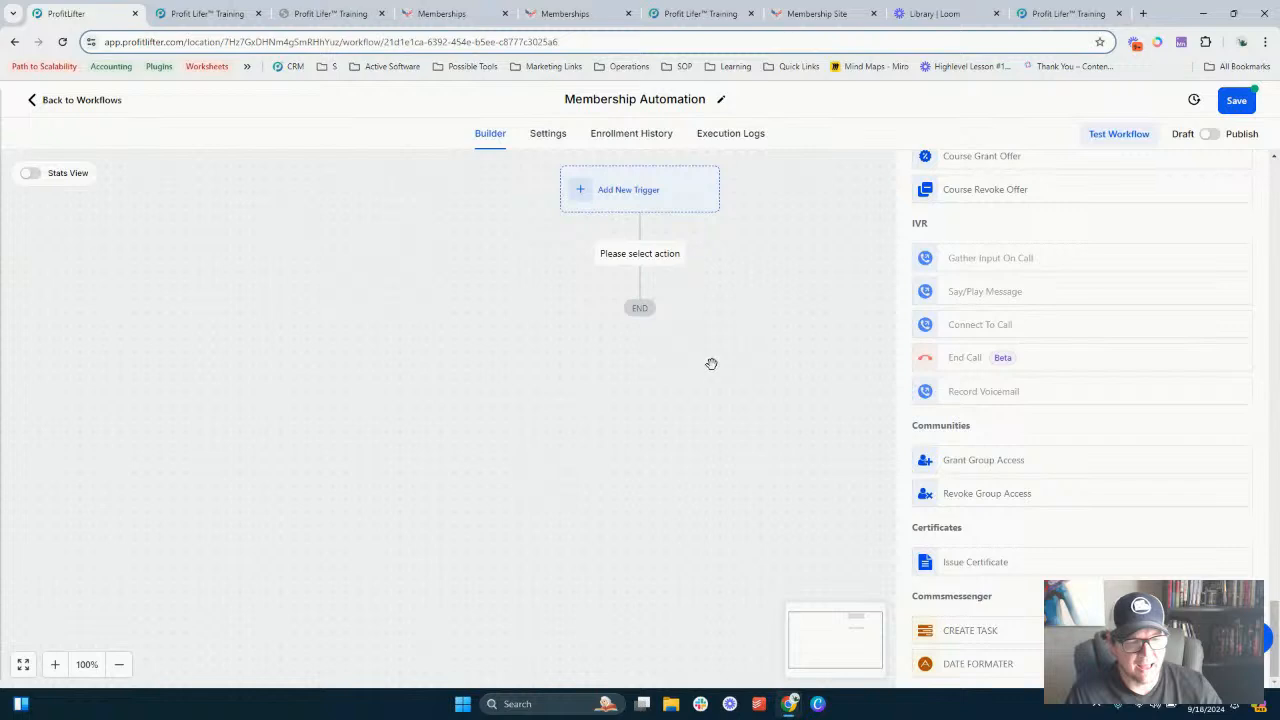
pyautogui.scroll(4, 972, 509)
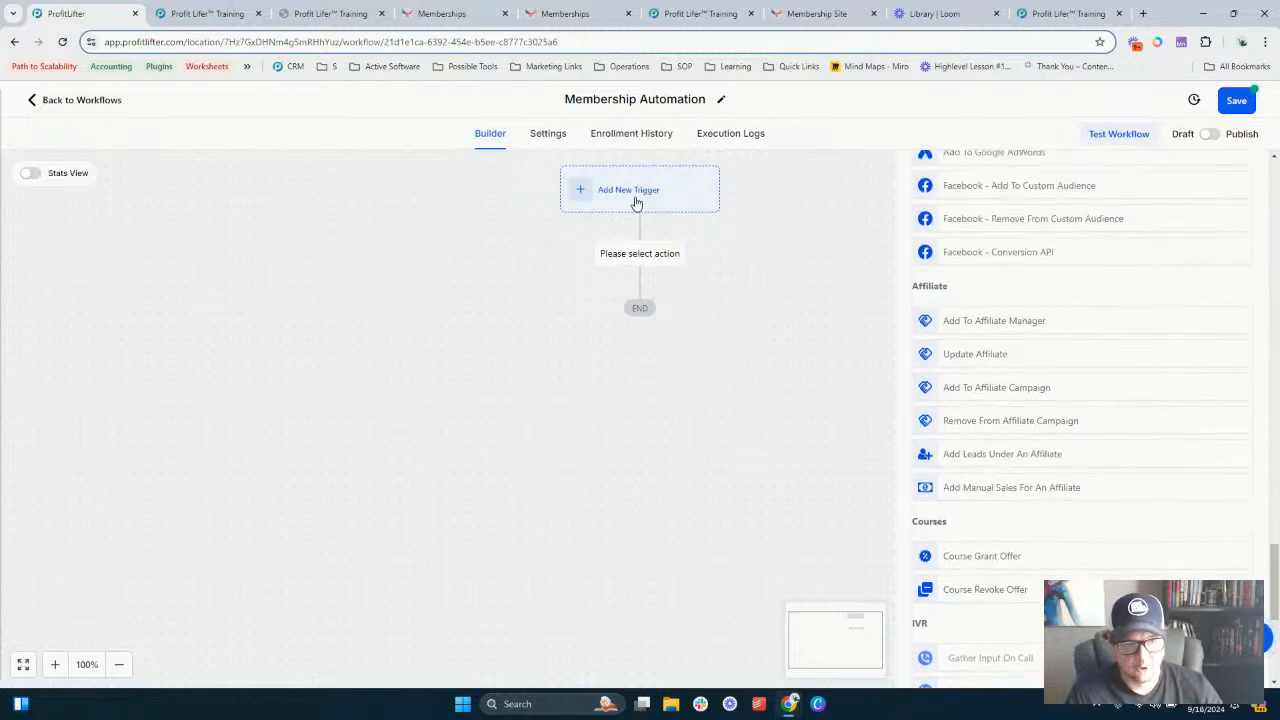
pyautogui.scroll(-1, 956, 340)
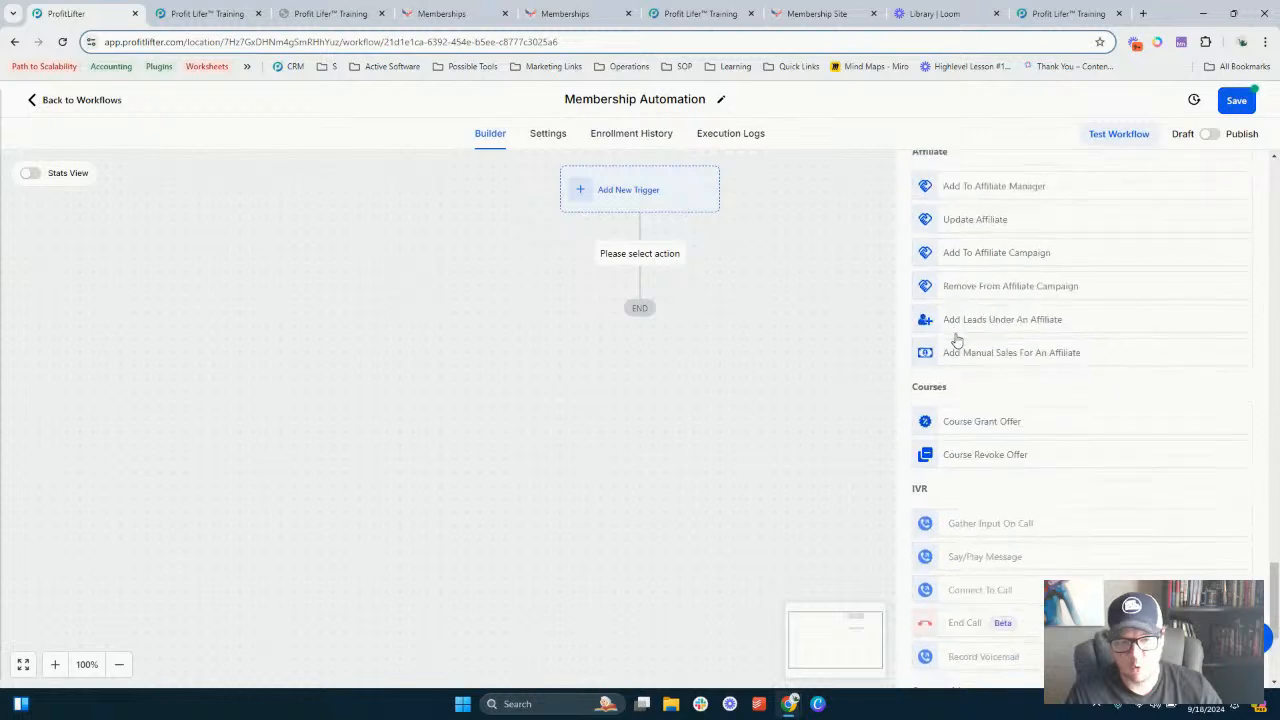
pyautogui.scroll(-1, 956, 340)
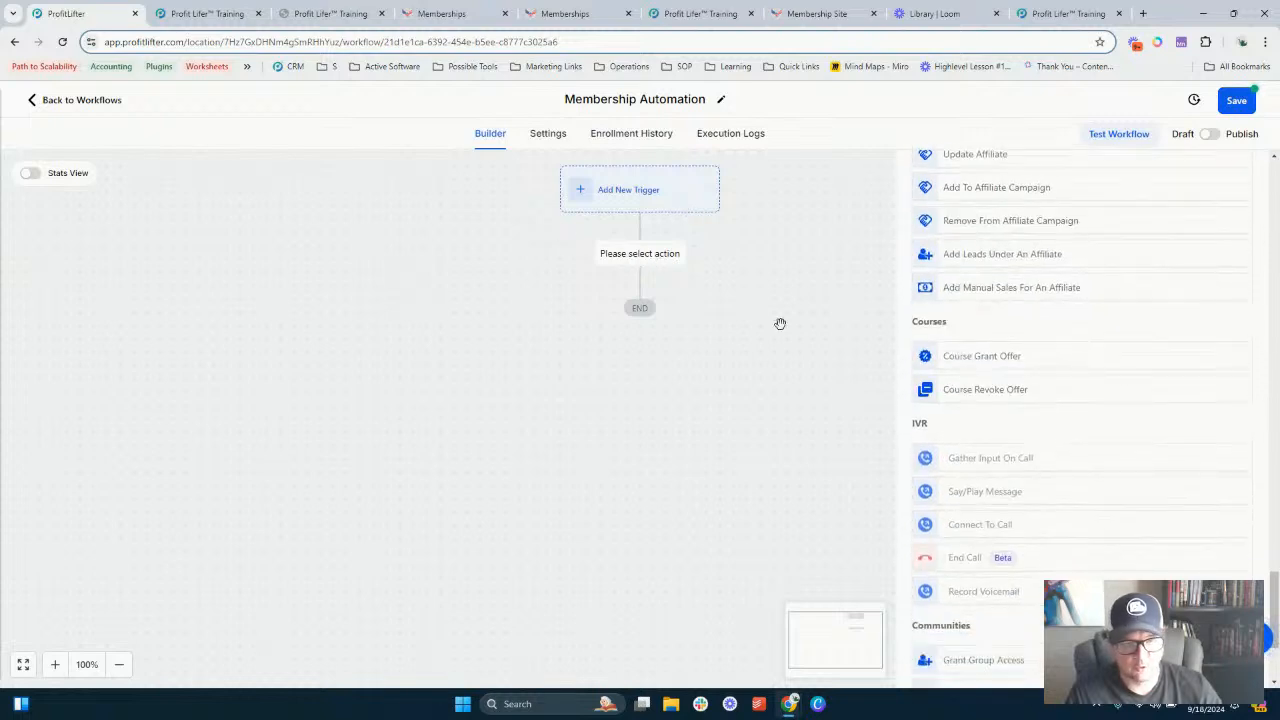
pyautogui.click(720, 268)
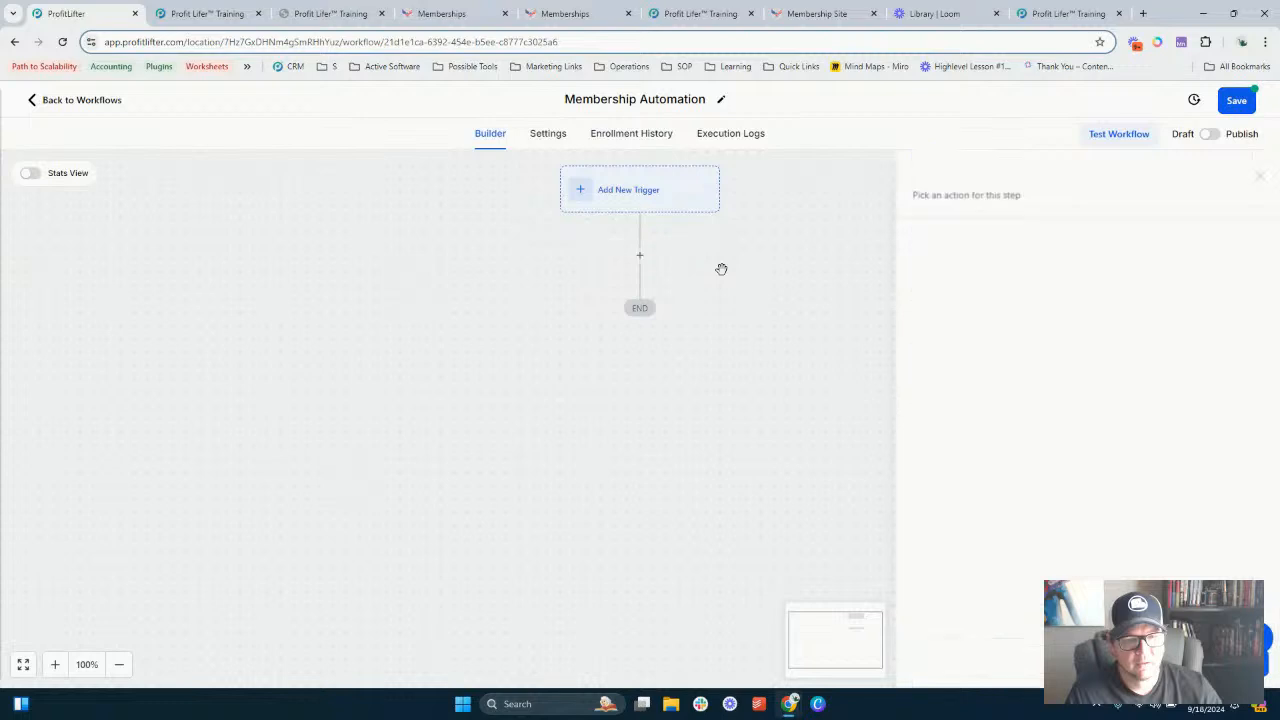
# - Add a workflow trigger, choosing Lesson Started from the Courses triggers
pyautogui.click(655, 204)
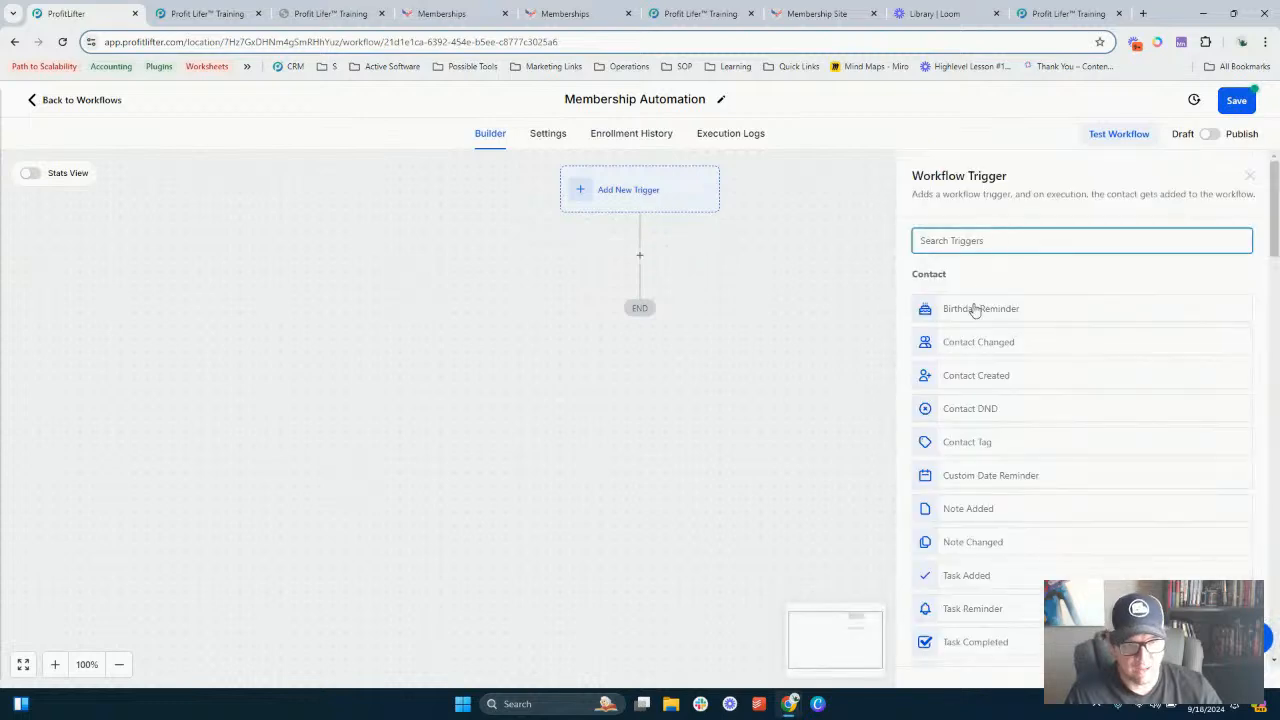
pyautogui.scroll(-15, 1094, 470)
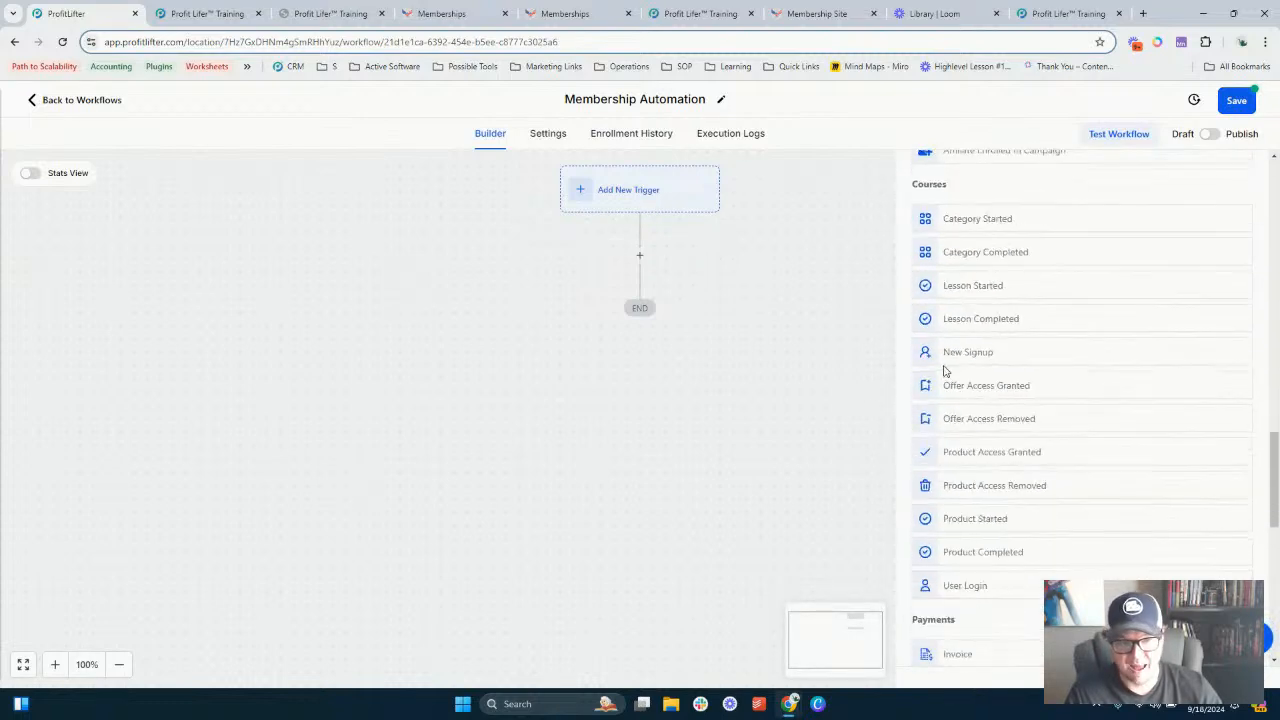
pyautogui.scroll(2, 945, 370)
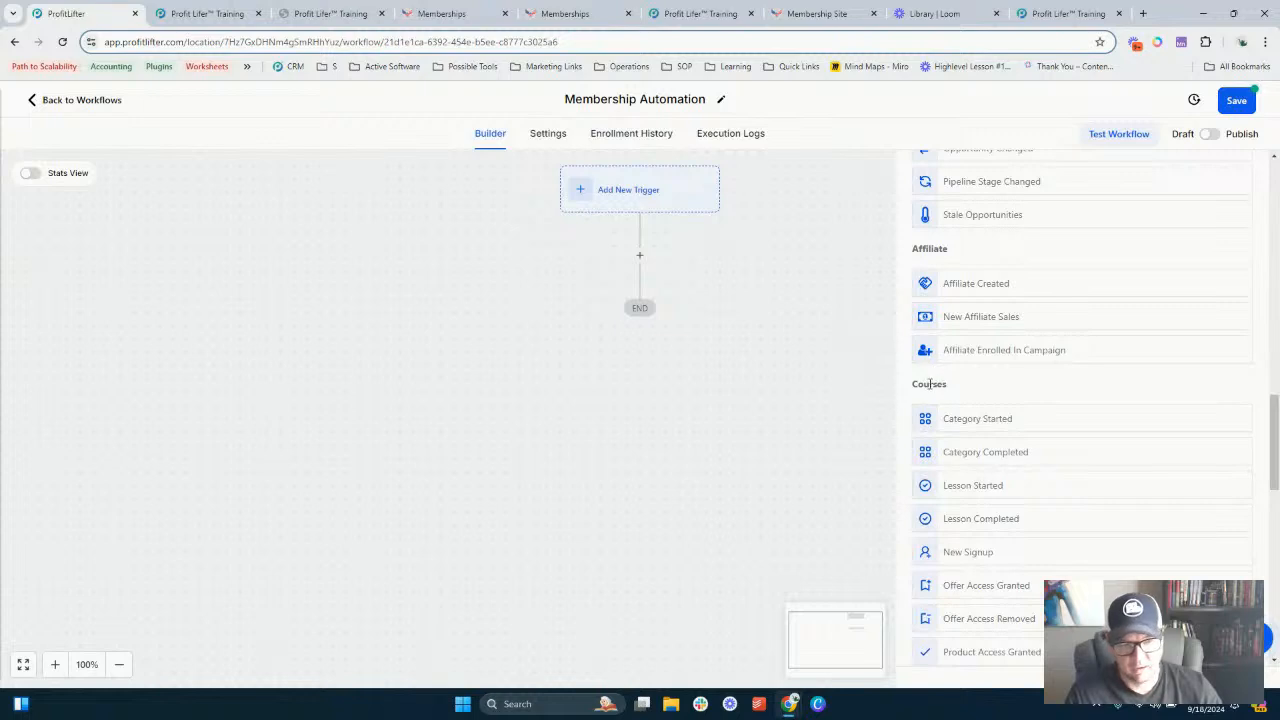
pyautogui.scroll(-2, 930, 383)
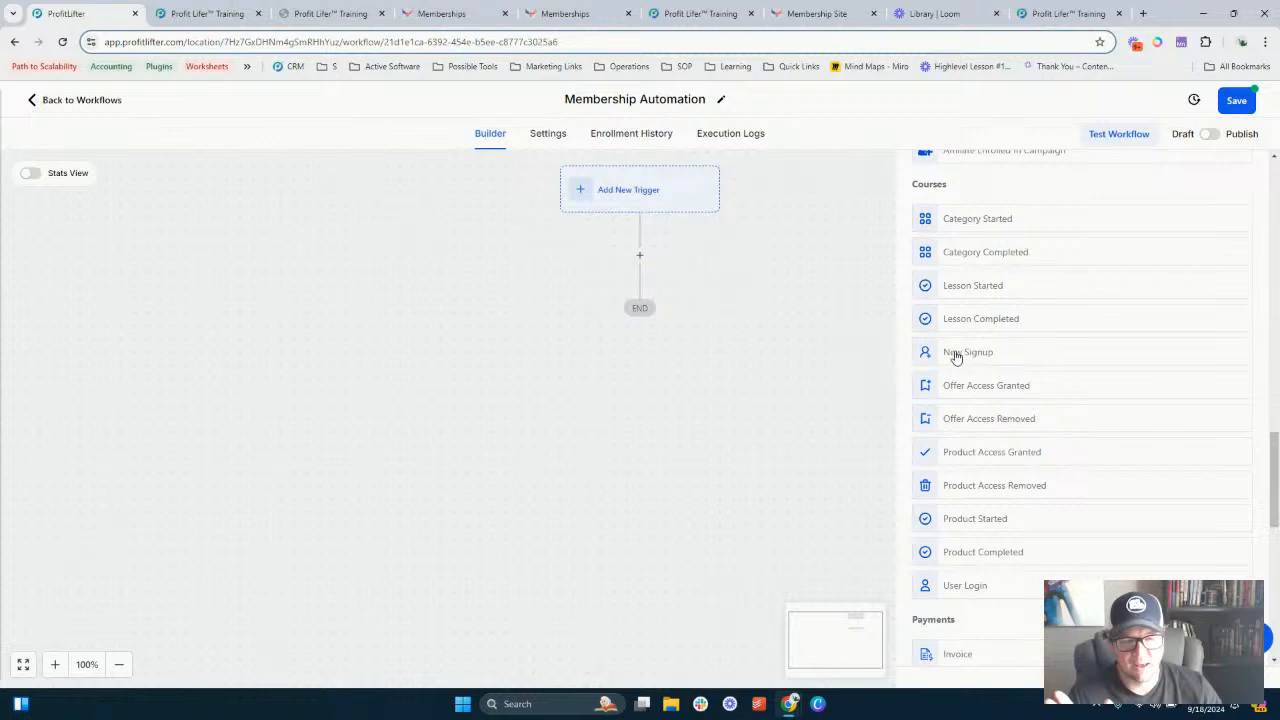
pyautogui.scroll(1, 962, 372)
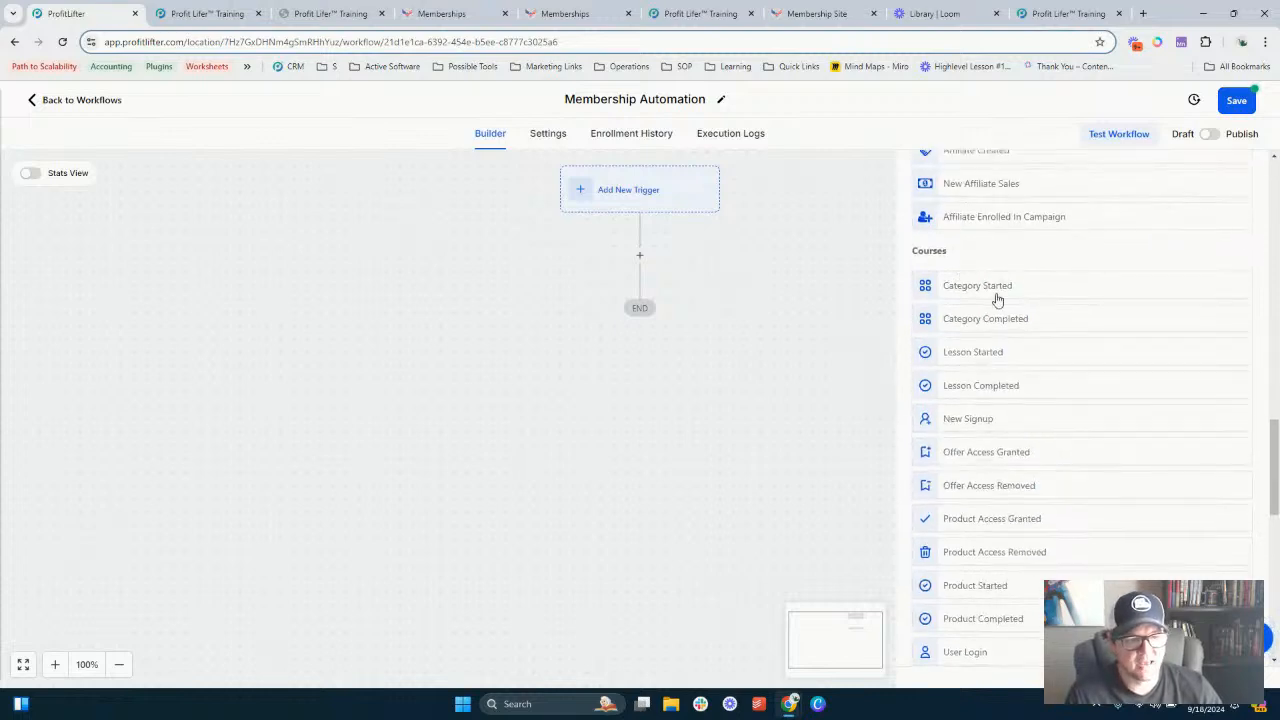
pyautogui.click(968, 356)
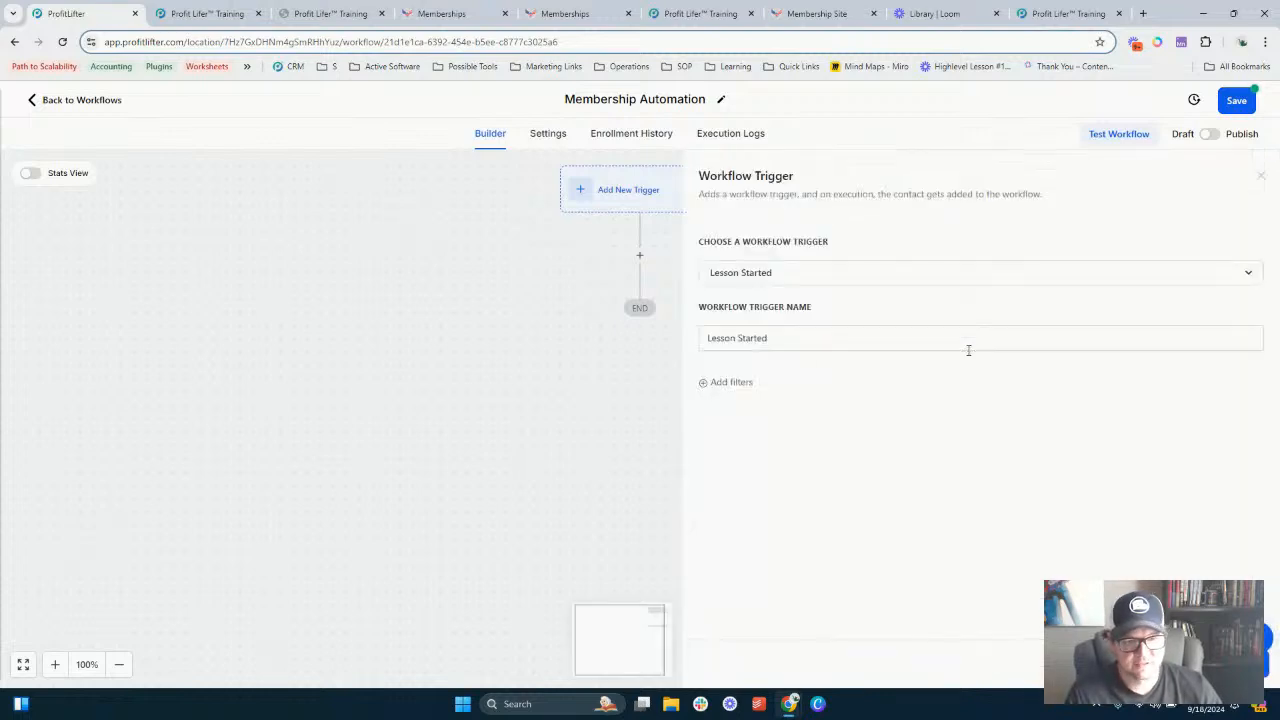
# - Filter the Lesson Started trigger to Product is any of Membership Course Setup, and save the trigger
pyautogui.click(727, 384)
pyautogui.click(740, 400)
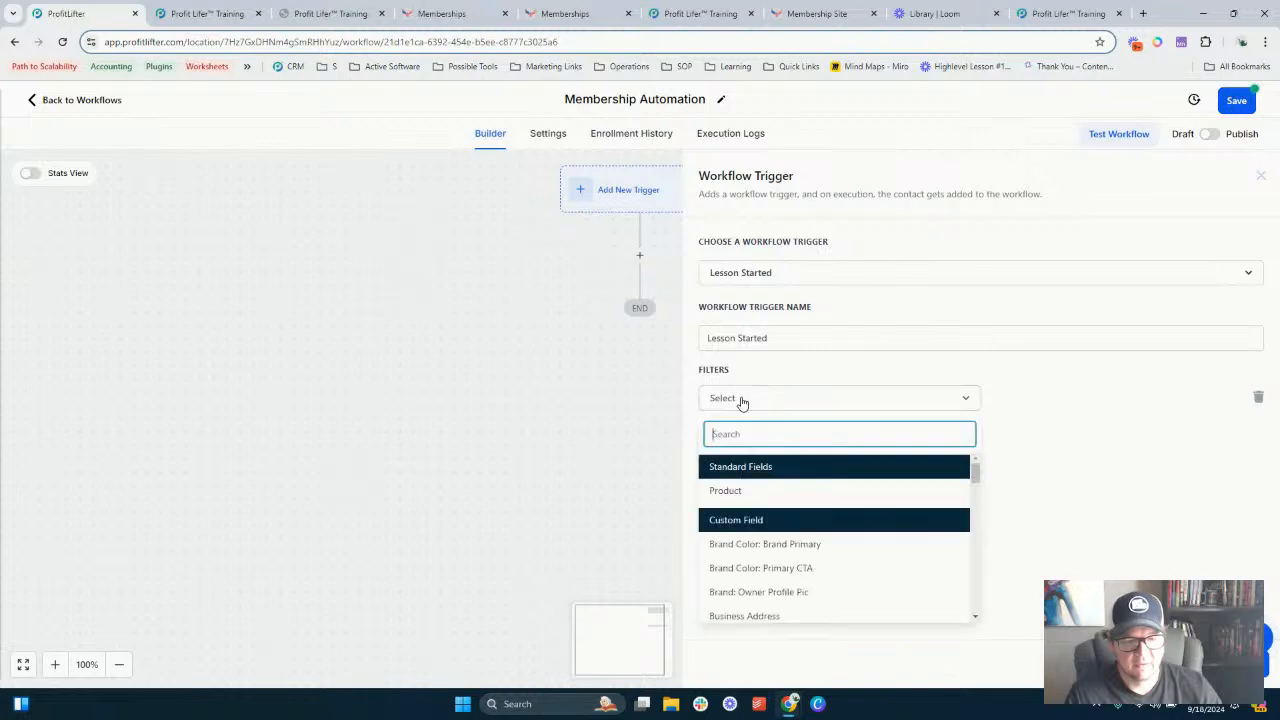
pyautogui.click(752, 494)
pyautogui.click(1063, 403)
pyautogui.click(1043, 430)
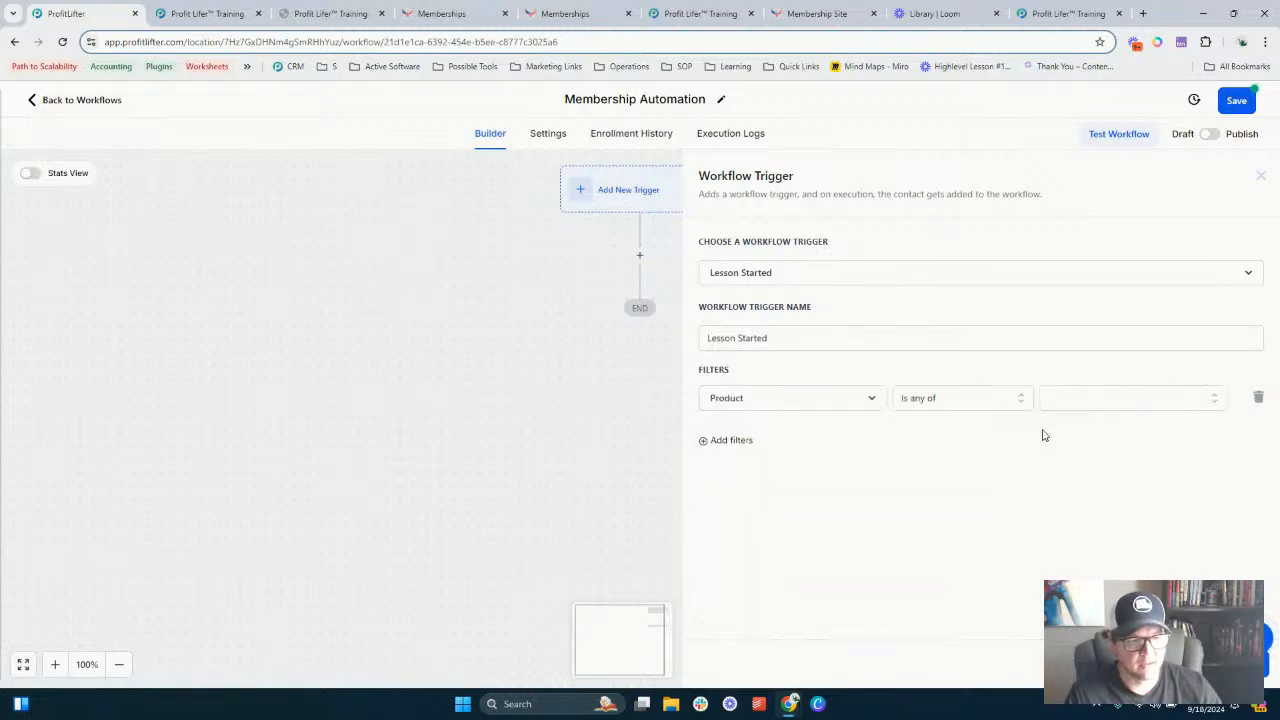
pyautogui.click(1113, 398)
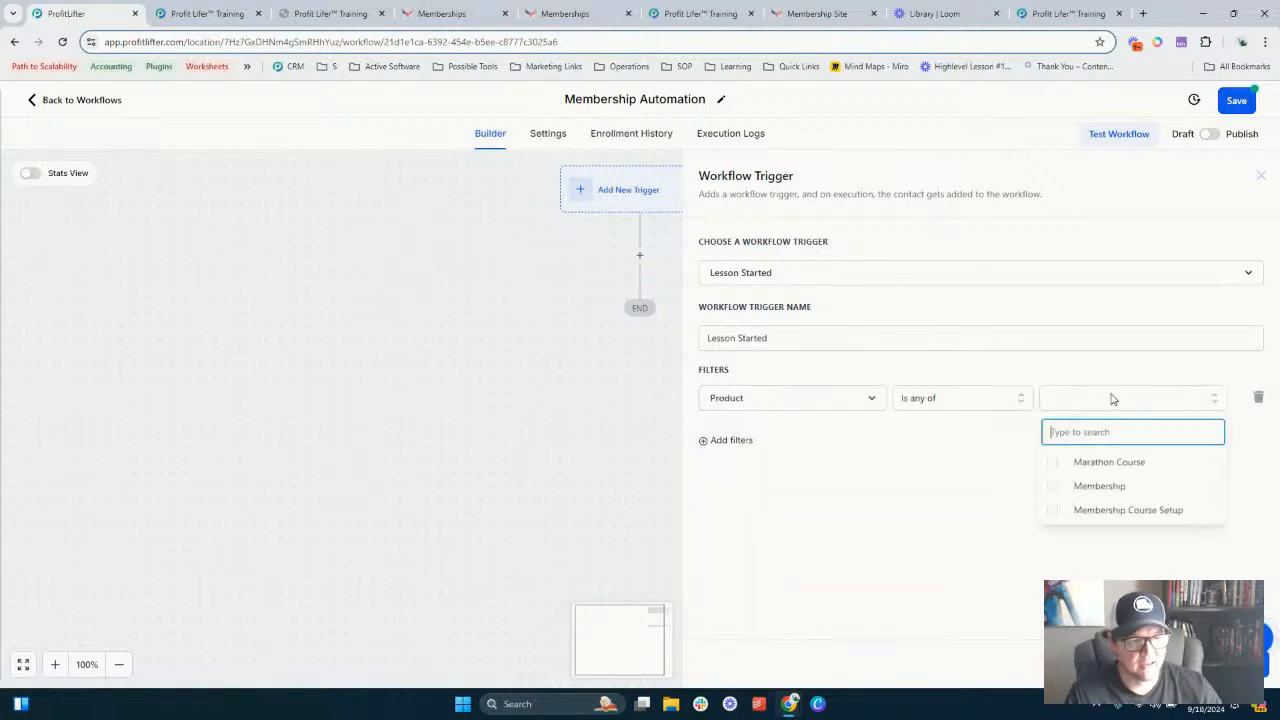
pyautogui.click(1104, 460)
pyautogui.click(1106, 462)
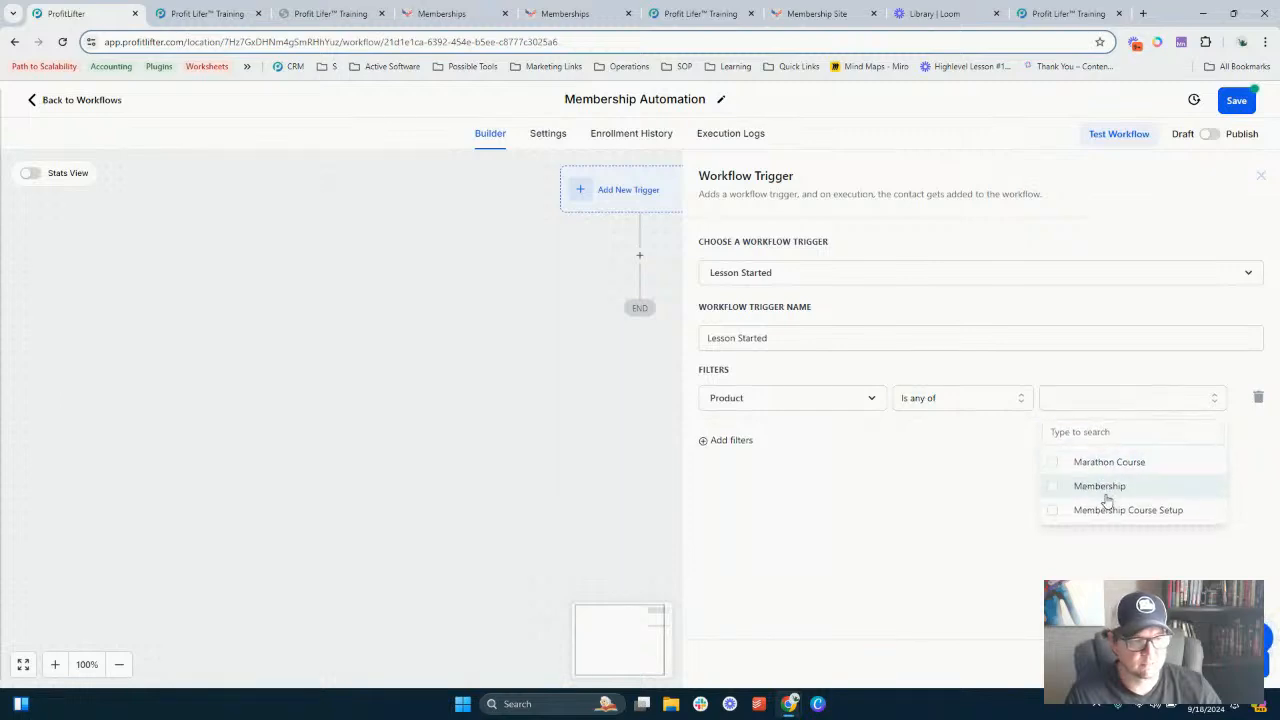
pyautogui.click(1100, 511)
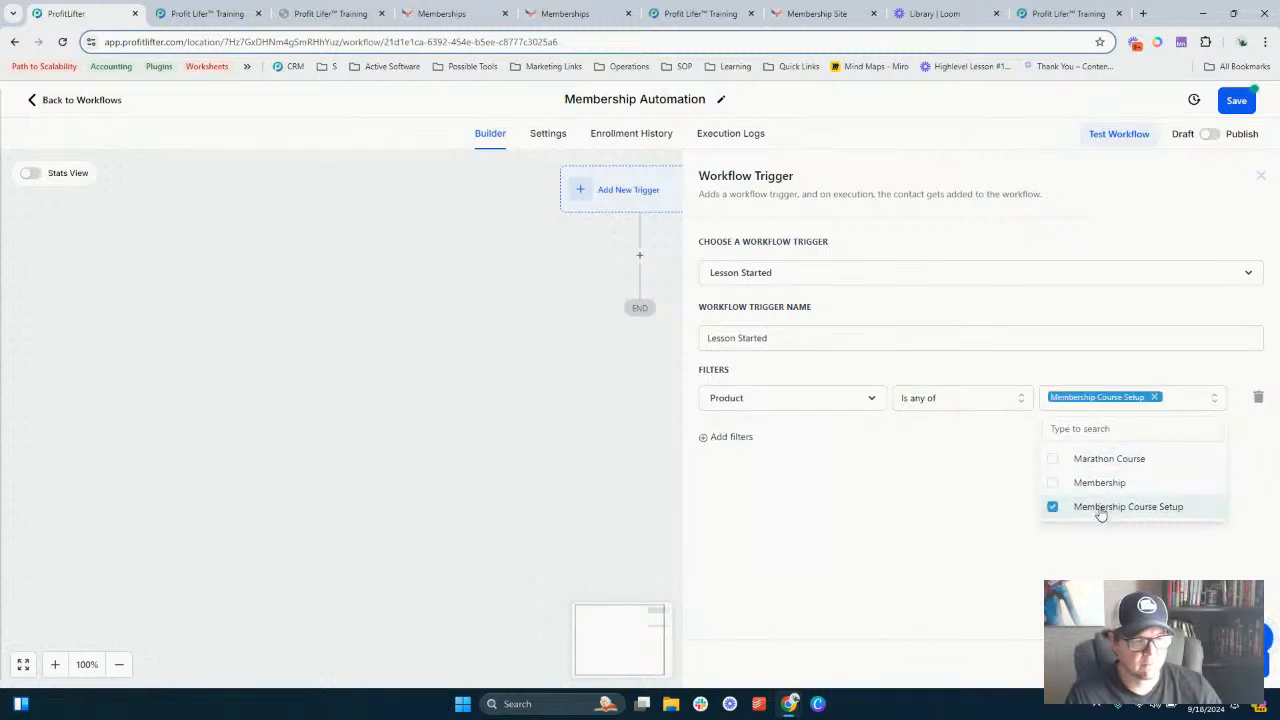
pyautogui.click(993, 473)
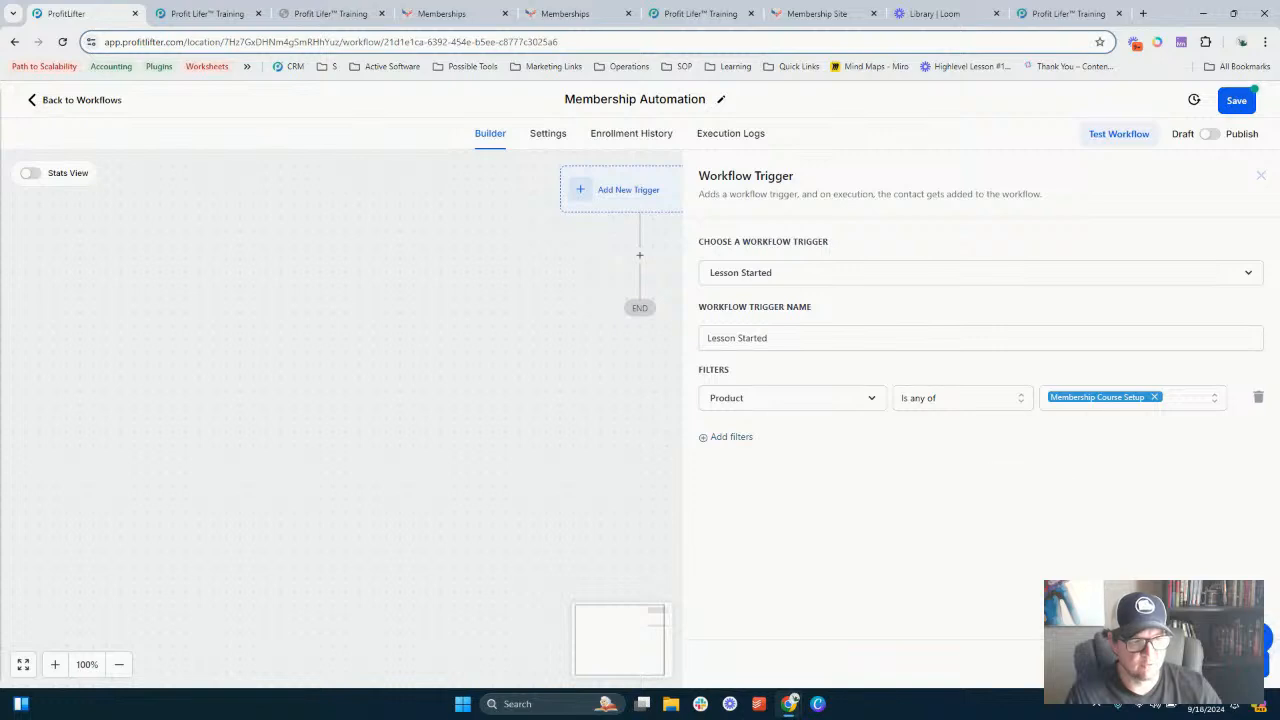
pyautogui.click(1222, 664)
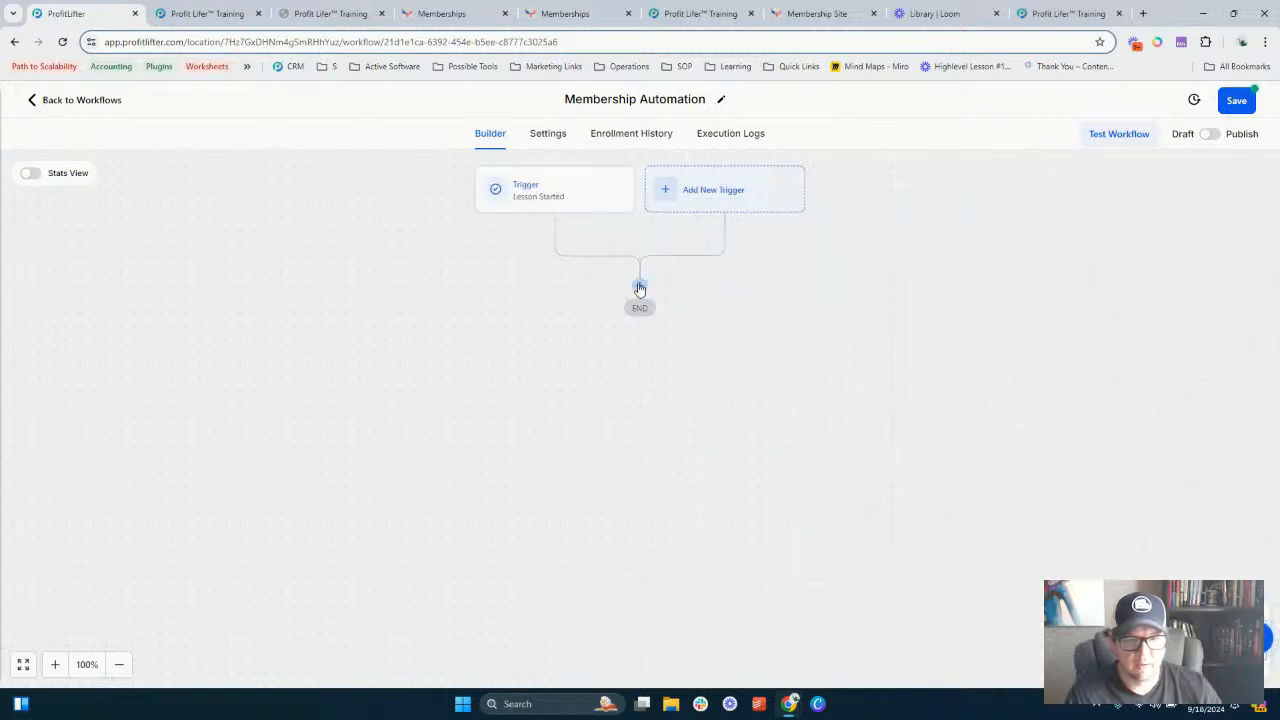
# - Open the action picker below the trigger and search the actions for timer, then for email
pyautogui.click(640, 288)
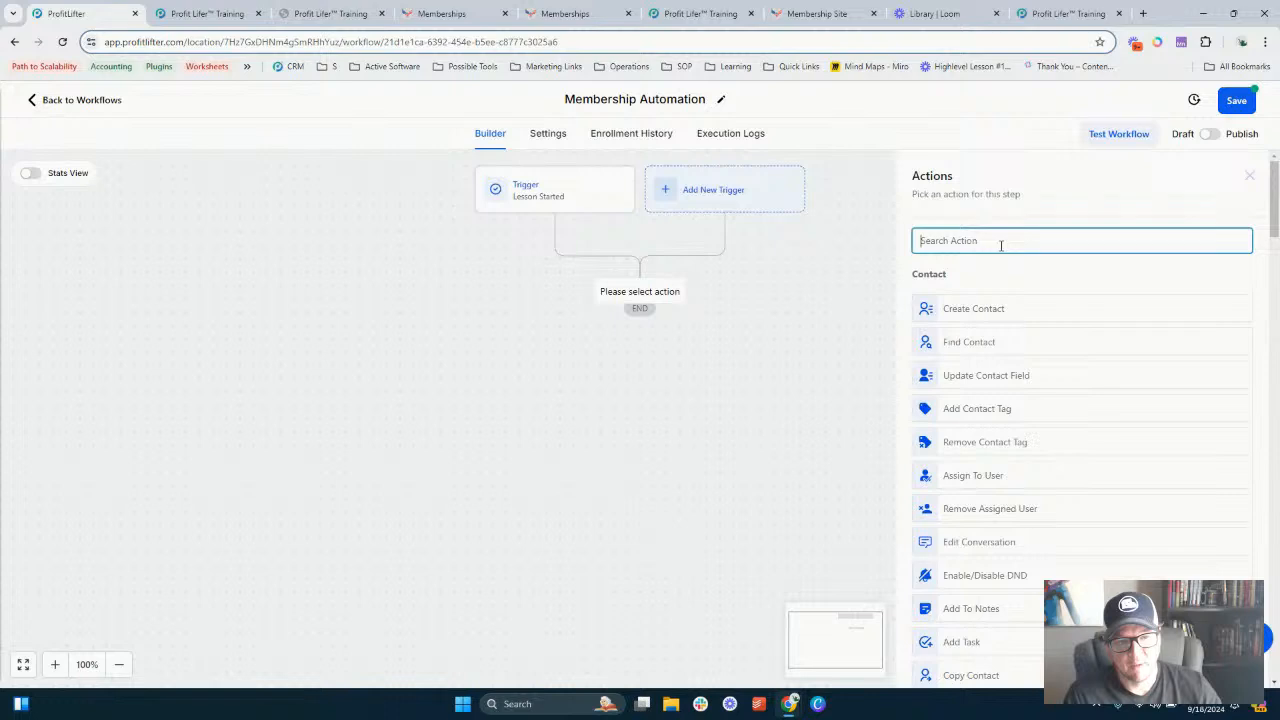
pyautogui.write('timer')
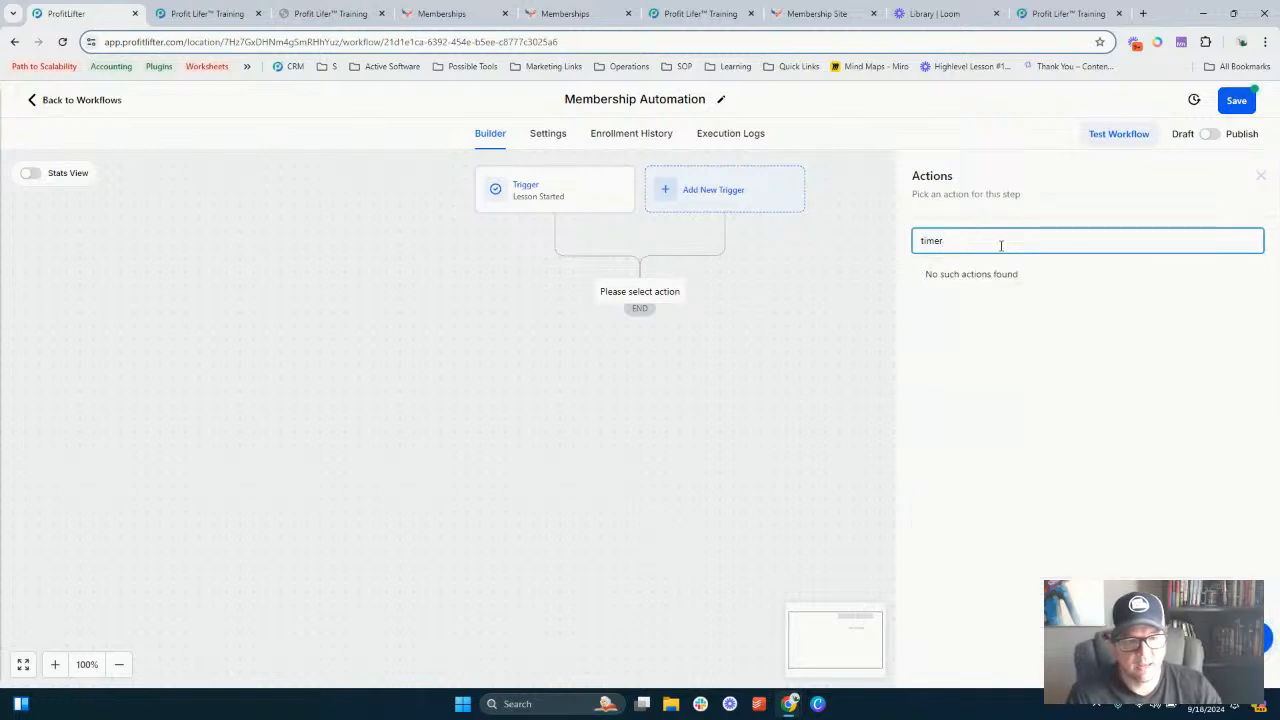
pyautogui.hotkey('ctrl', 'a')
pyautogui.write('email')
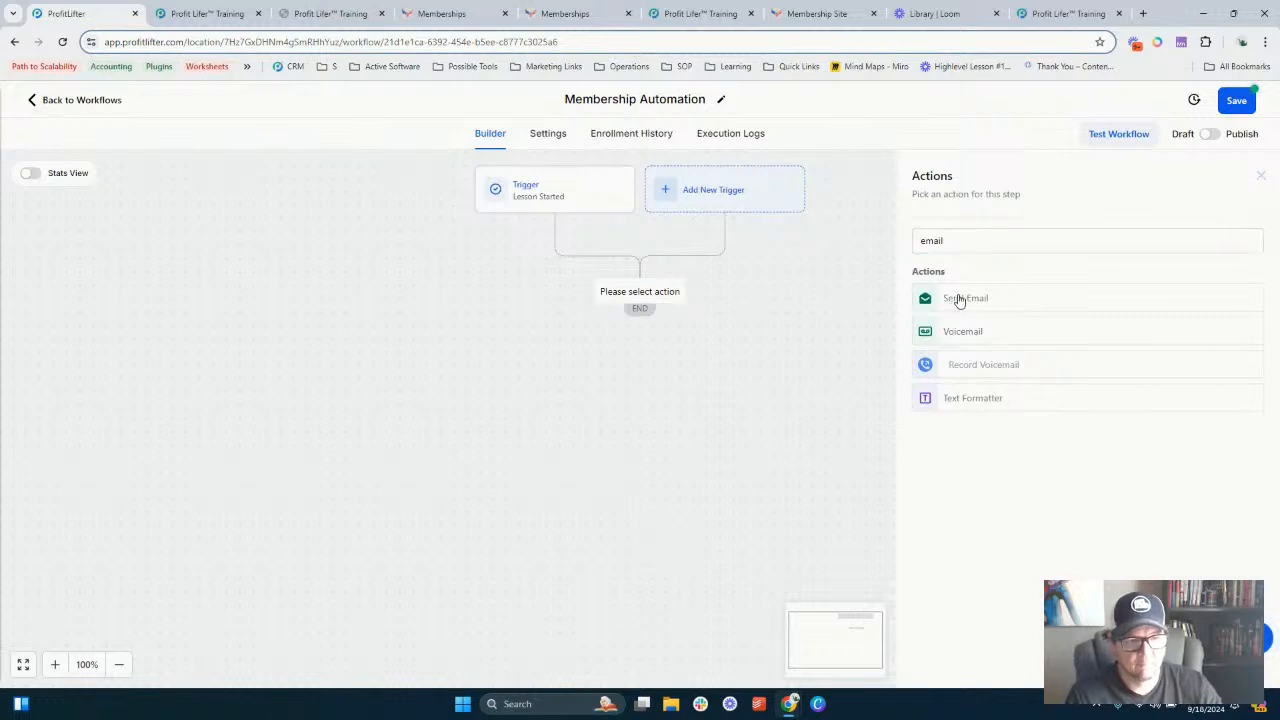
# - Try adding a Send Email action with the message asdf, closing the panel without saving
pyautogui.click(958, 298)
pyautogui.scroll(-2, 958, 440)
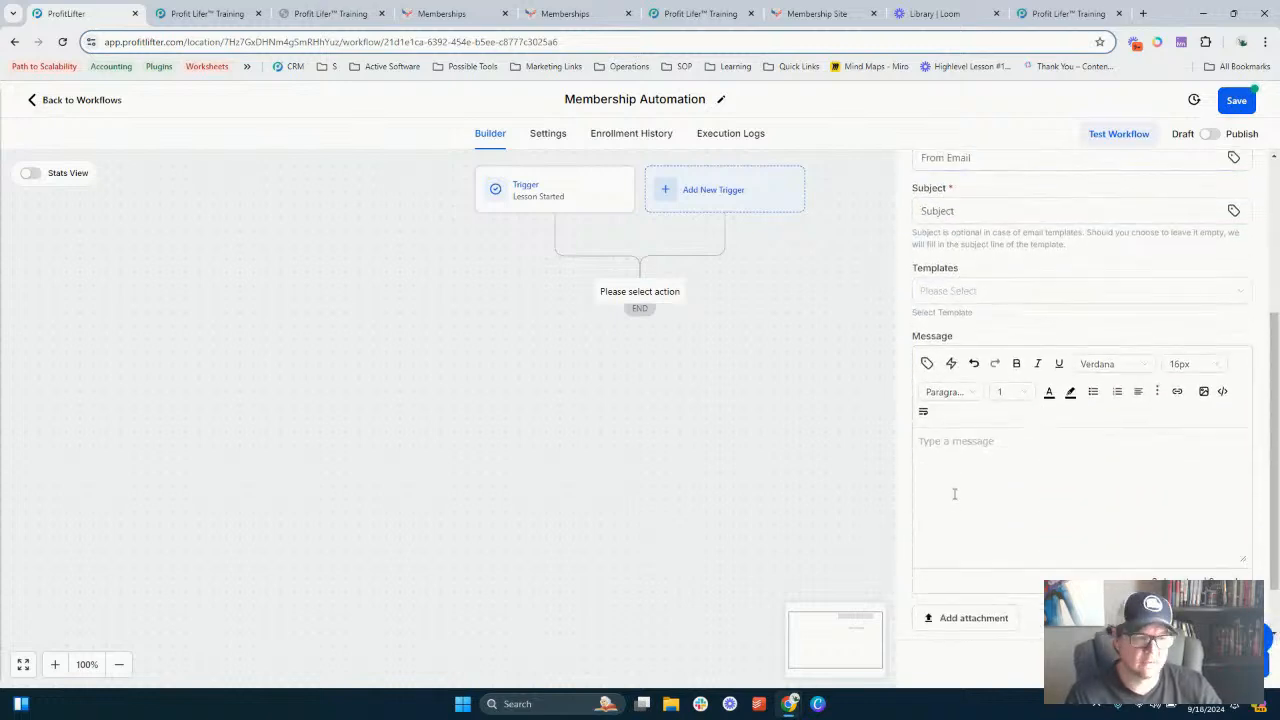
pyautogui.write('asdf')
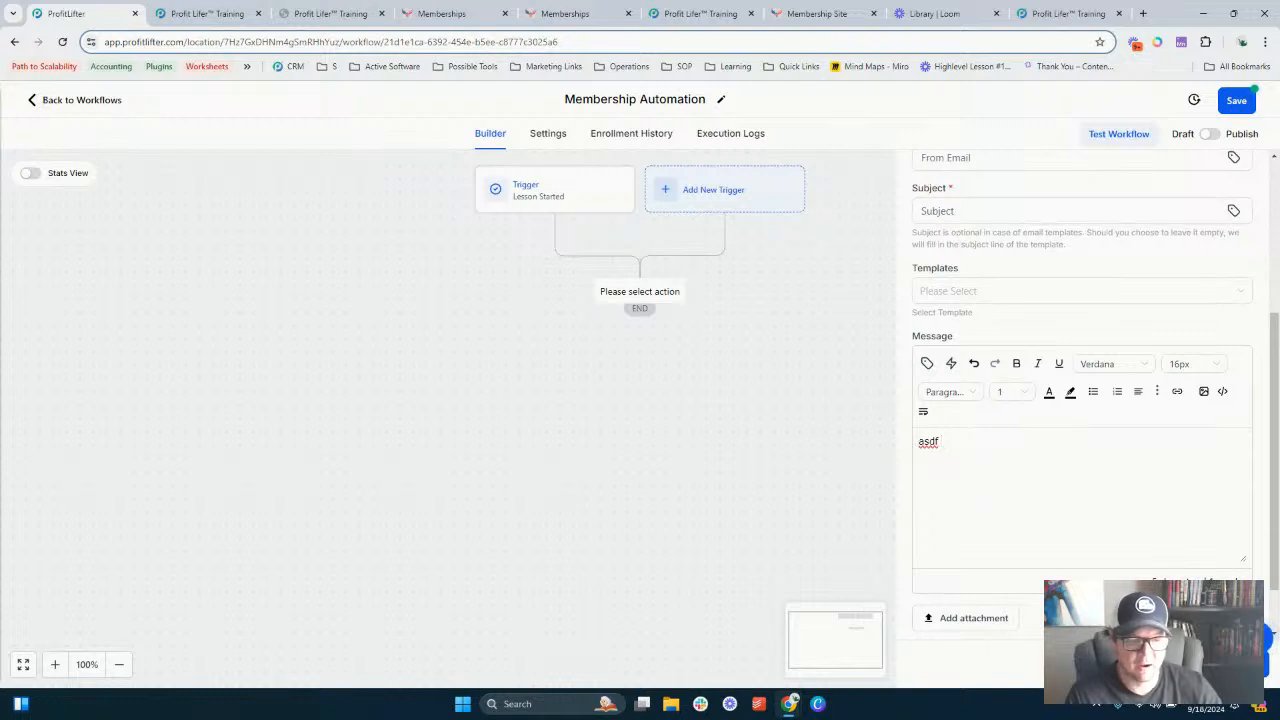
pyautogui.click(861, 559)
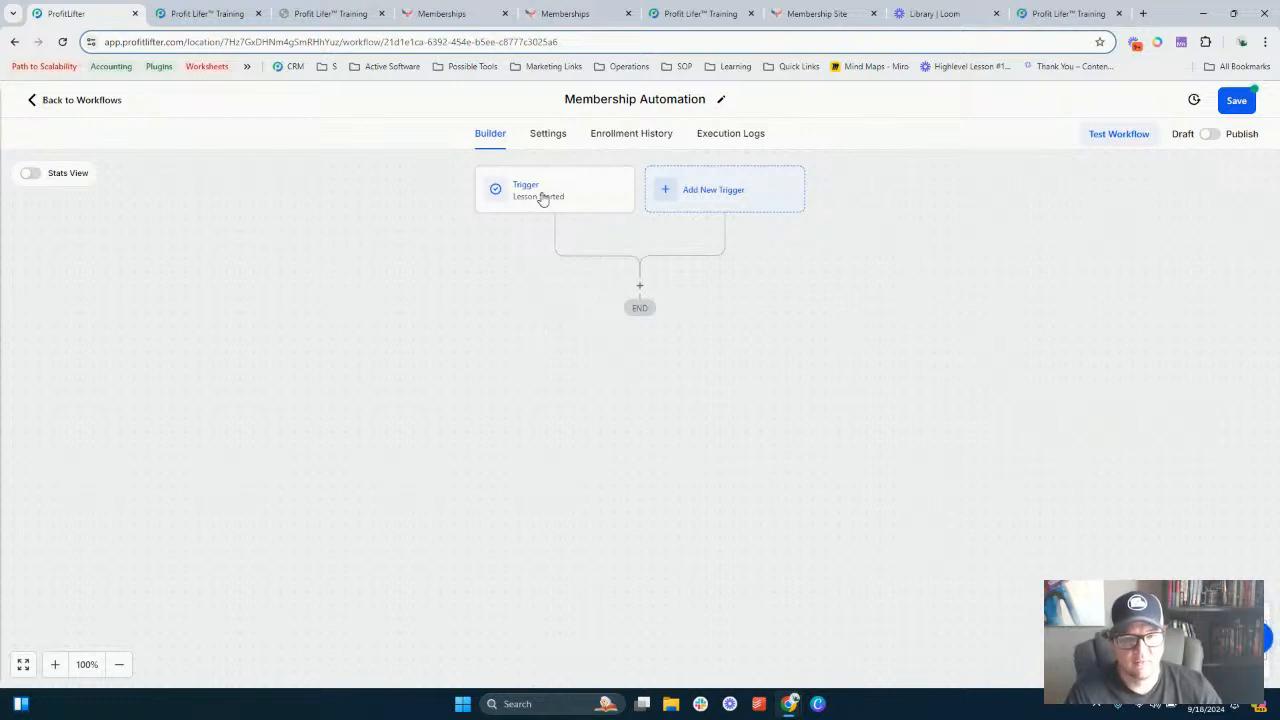
# - Add a Lesson Completed trigger filtered to Product is any of Membership Course Setup, and save the trigger
pyautogui.click(724, 193)
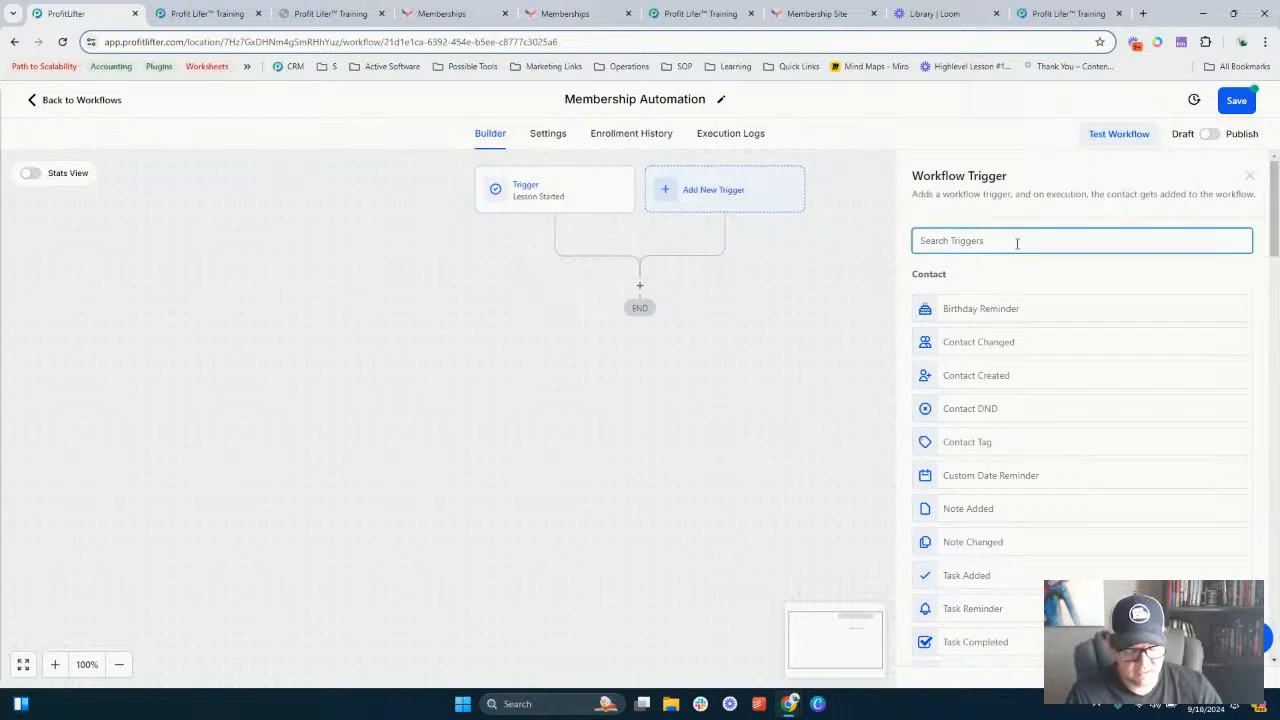
pyautogui.write('Lesson')
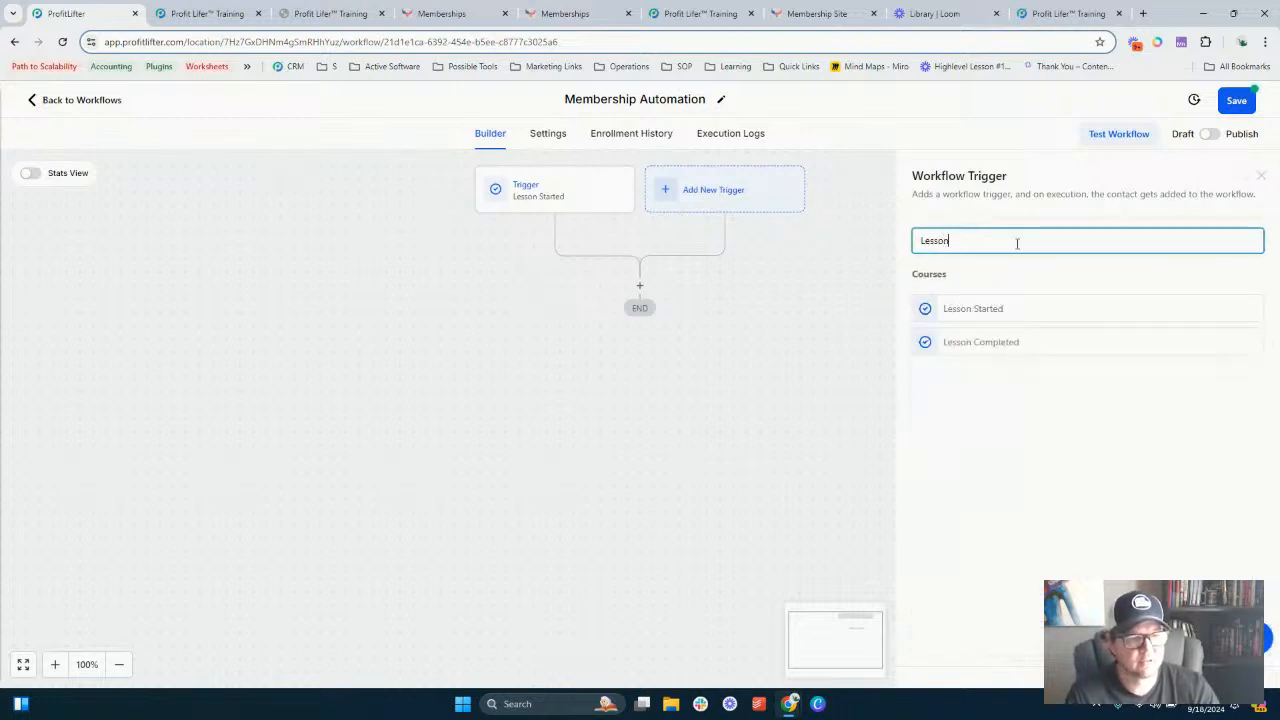
pyautogui.click(988, 344)
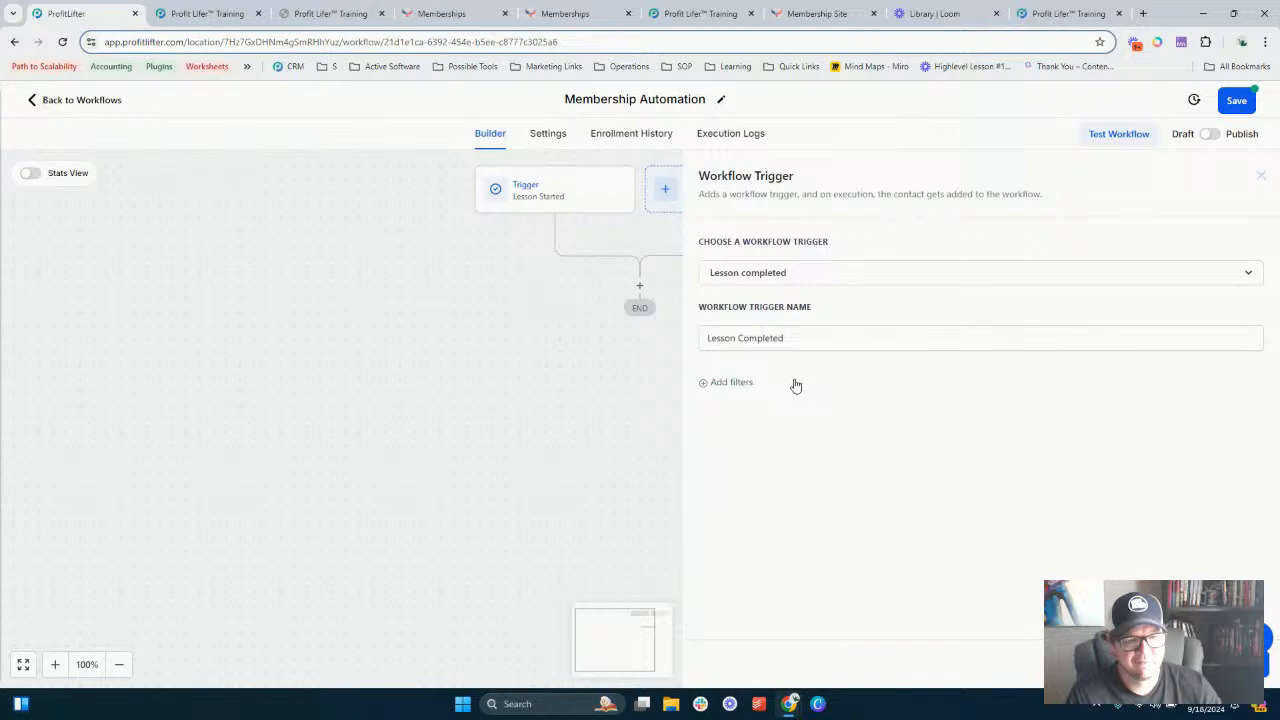
pyautogui.click(723, 382)
pyautogui.click(740, 399)
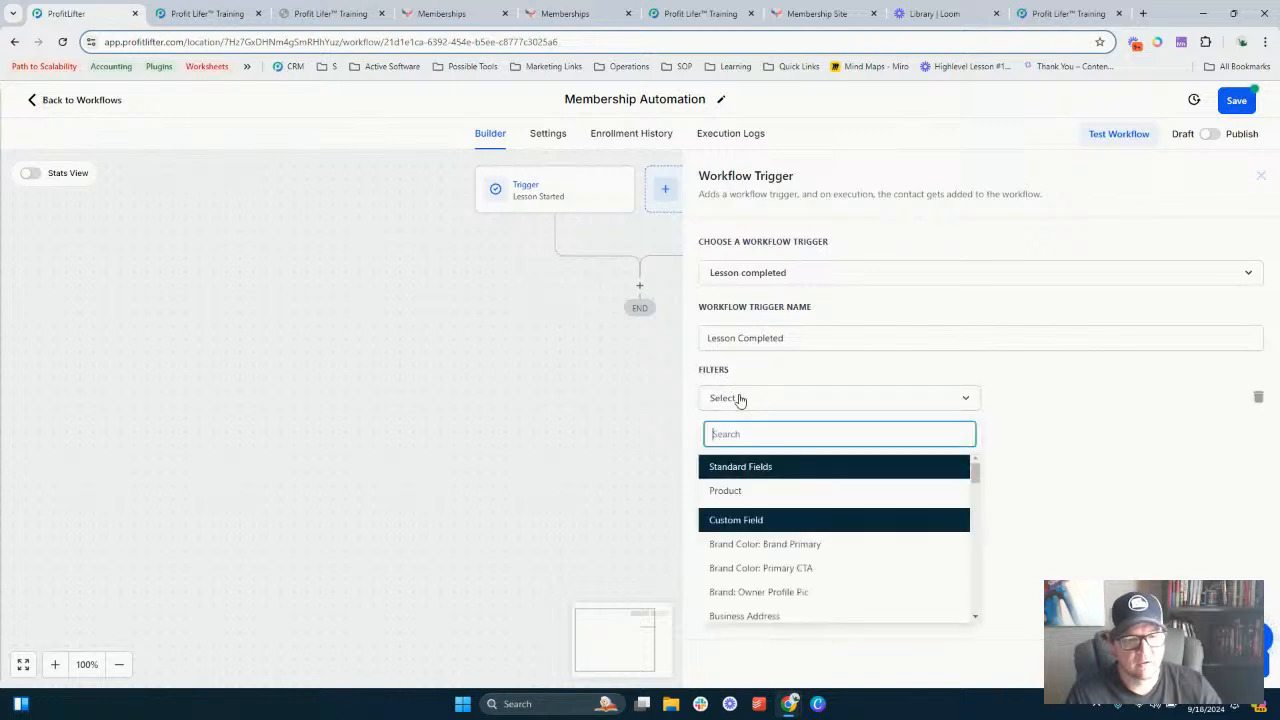
pyautogui.click(726, 491)
pyautogui.click(1066, 400)
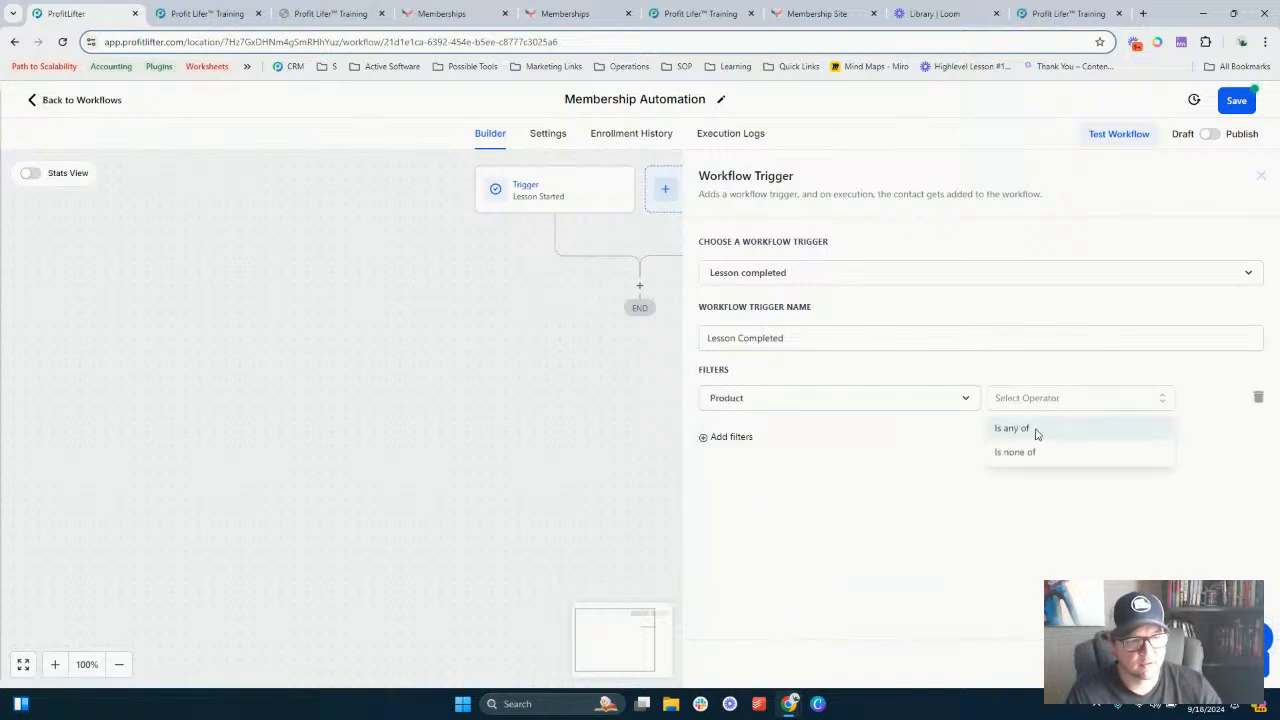
pyautogui.click(1036, 432)
pyautogui.click(1127, 403)
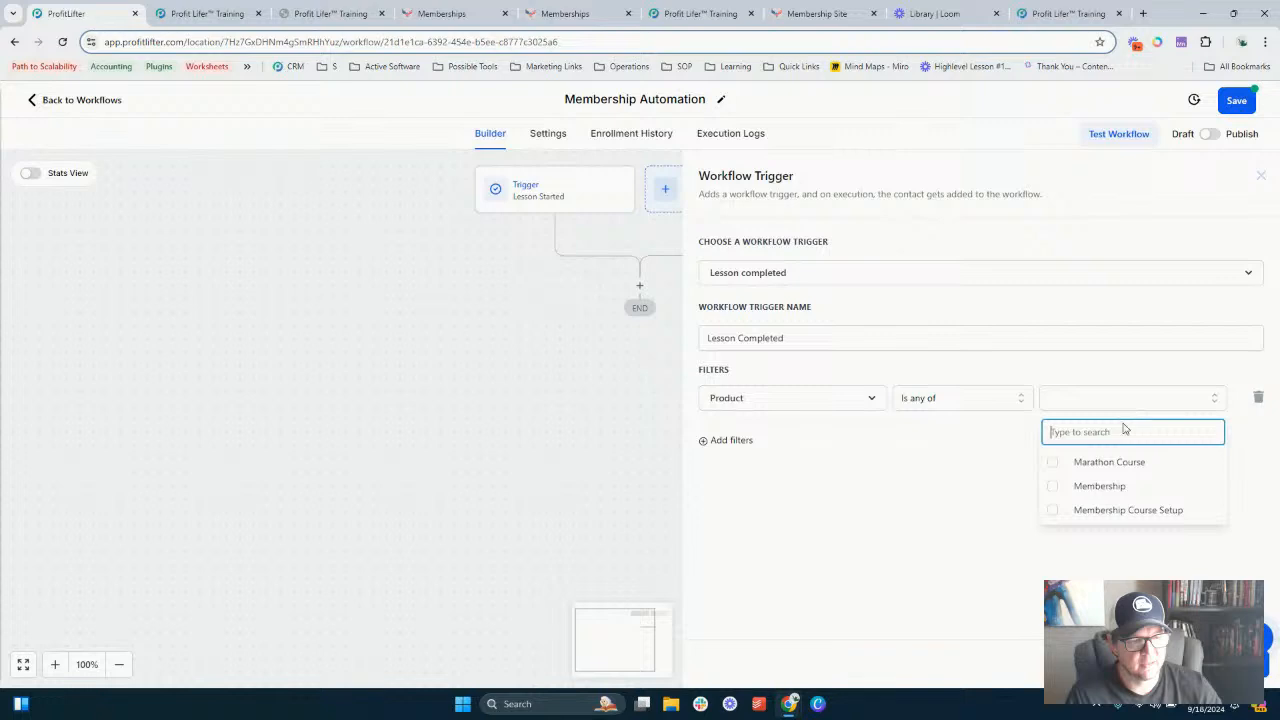
pyautogui.click(1107, 511)
pyautogui.click(1222, 663)
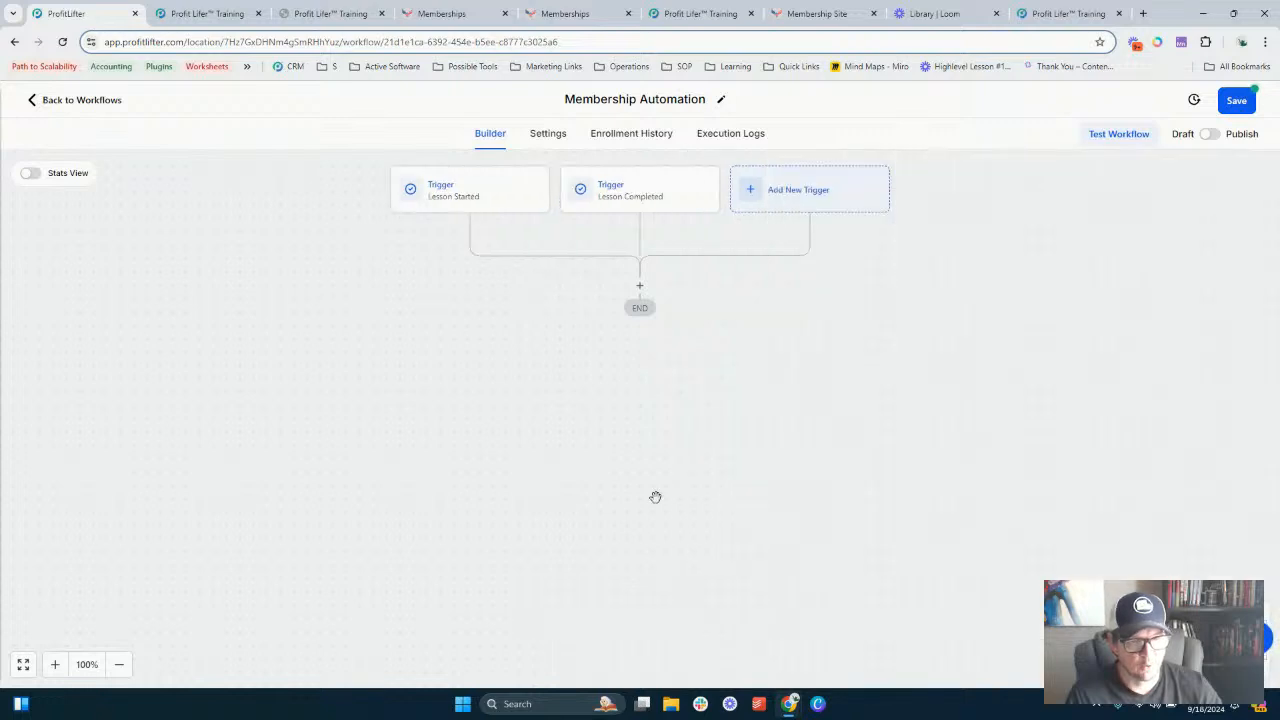
# - Delete the Lesson Started trigger
pyautogui.click(533, 181)
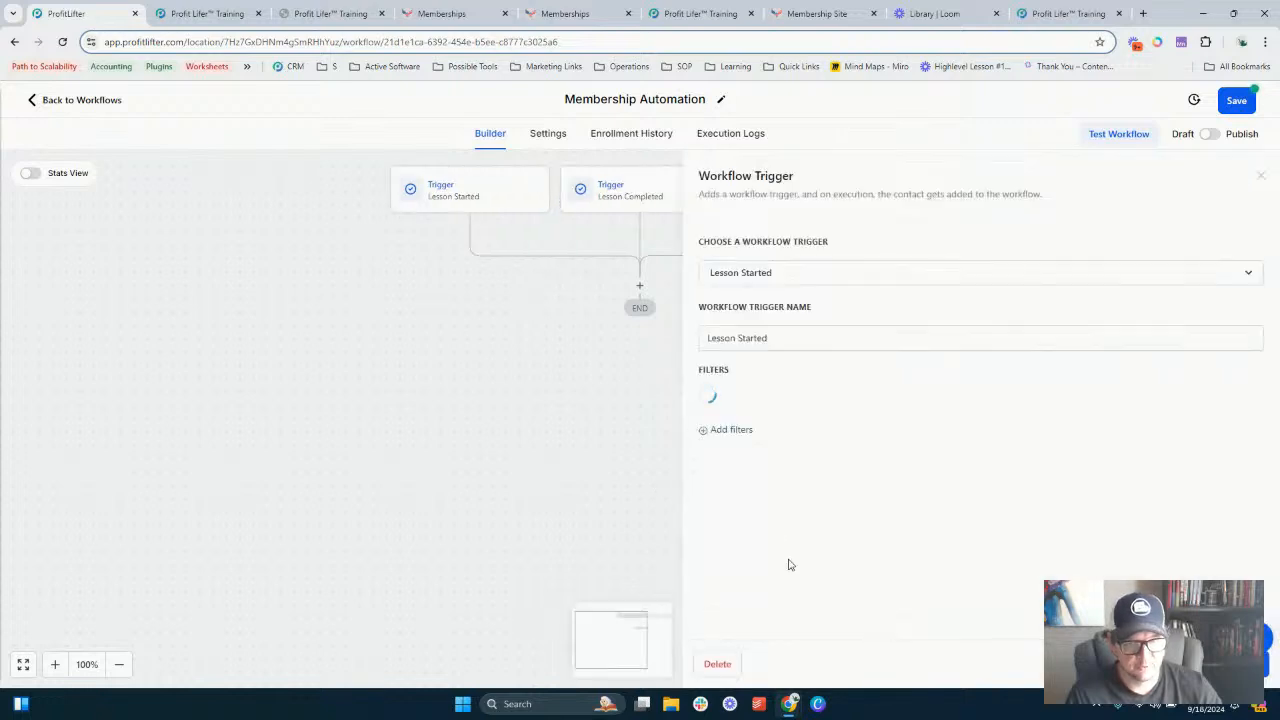
pyautogui.click(716, 663)
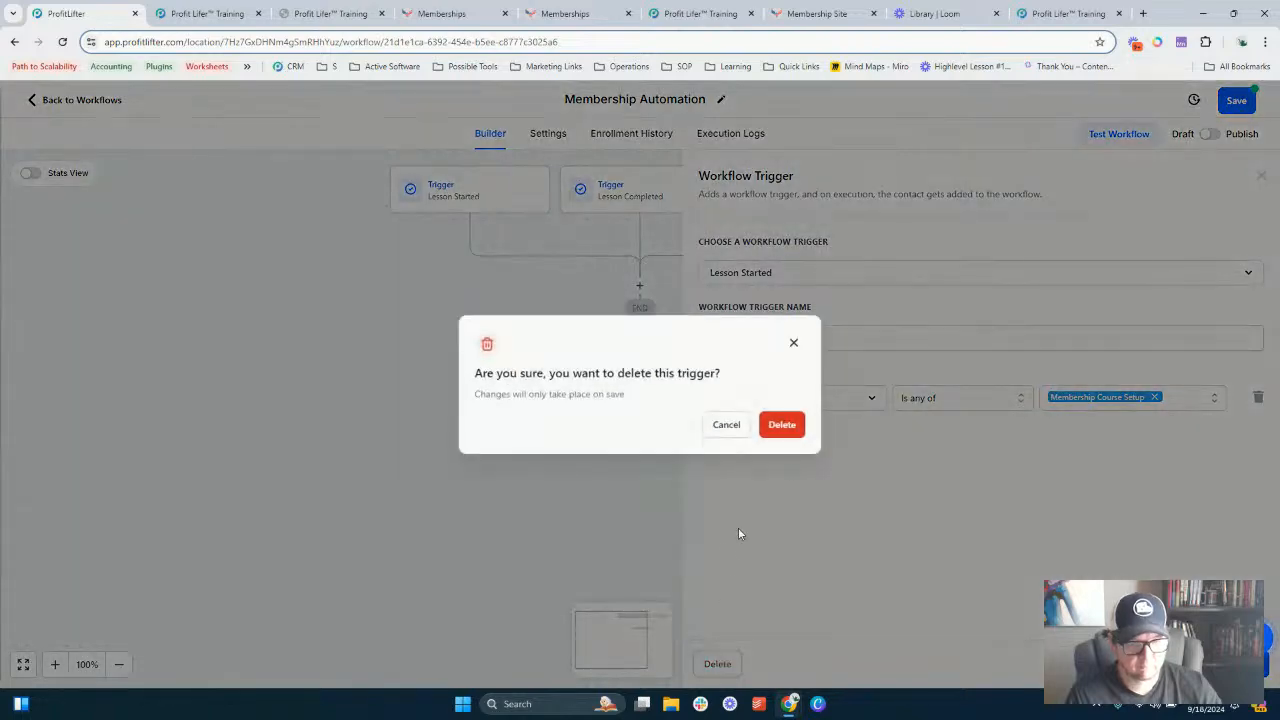
pyautogui.click(780, 428)
# - Open the action picker and scroll through the list of available actions
pyautogui.click(640, 286)
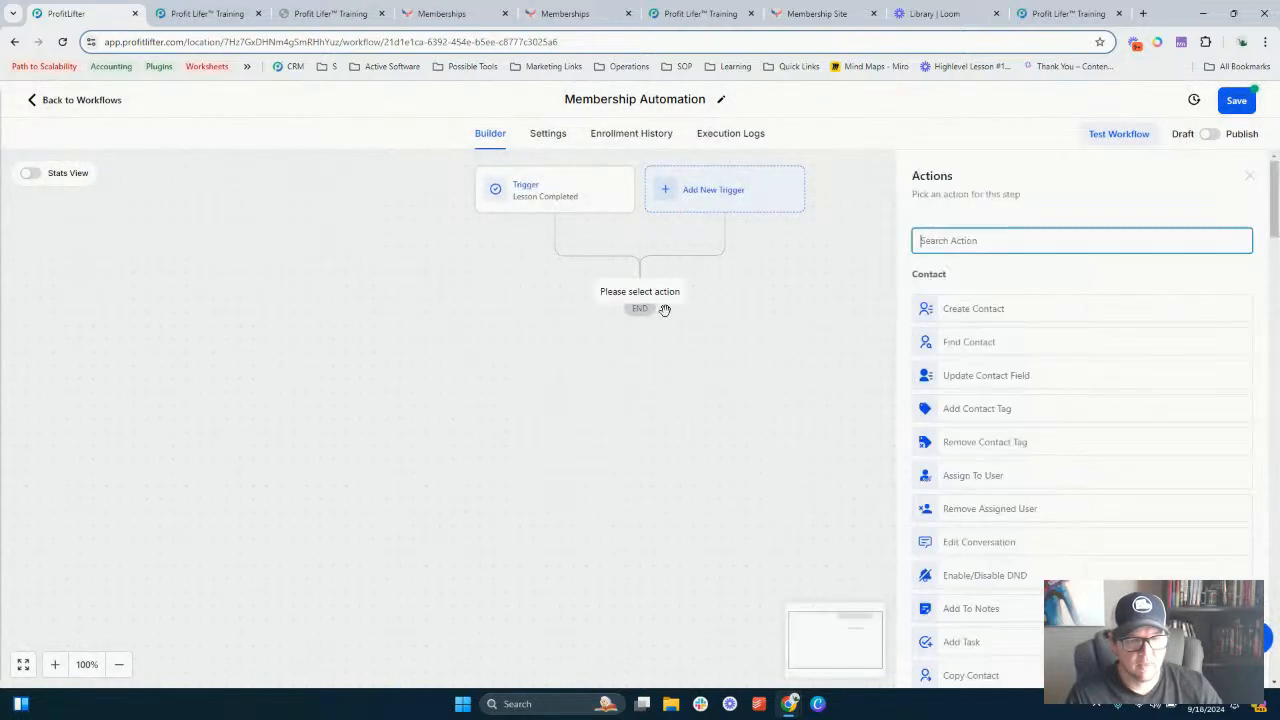
pyautogui.scroll(-3, 1003, 373)
pyautogui.scroll(-10, 1000, 385)
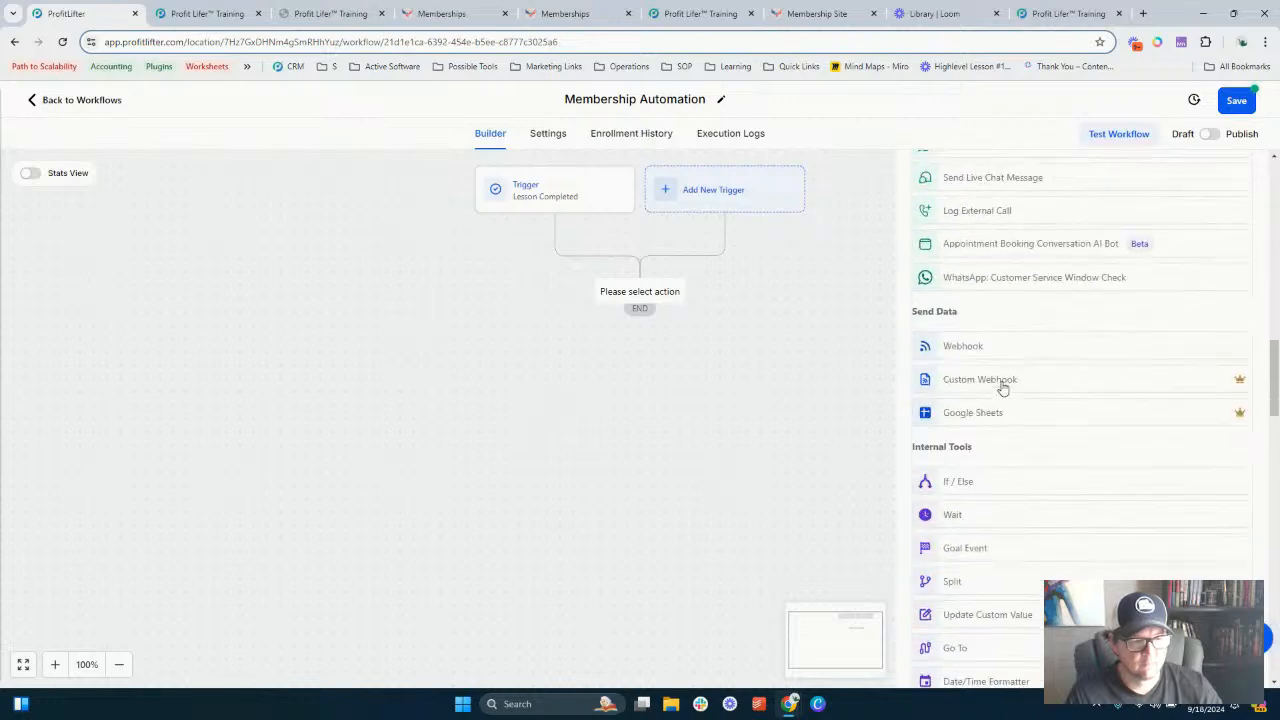
pyautogui.scroll(5, 993, 412)
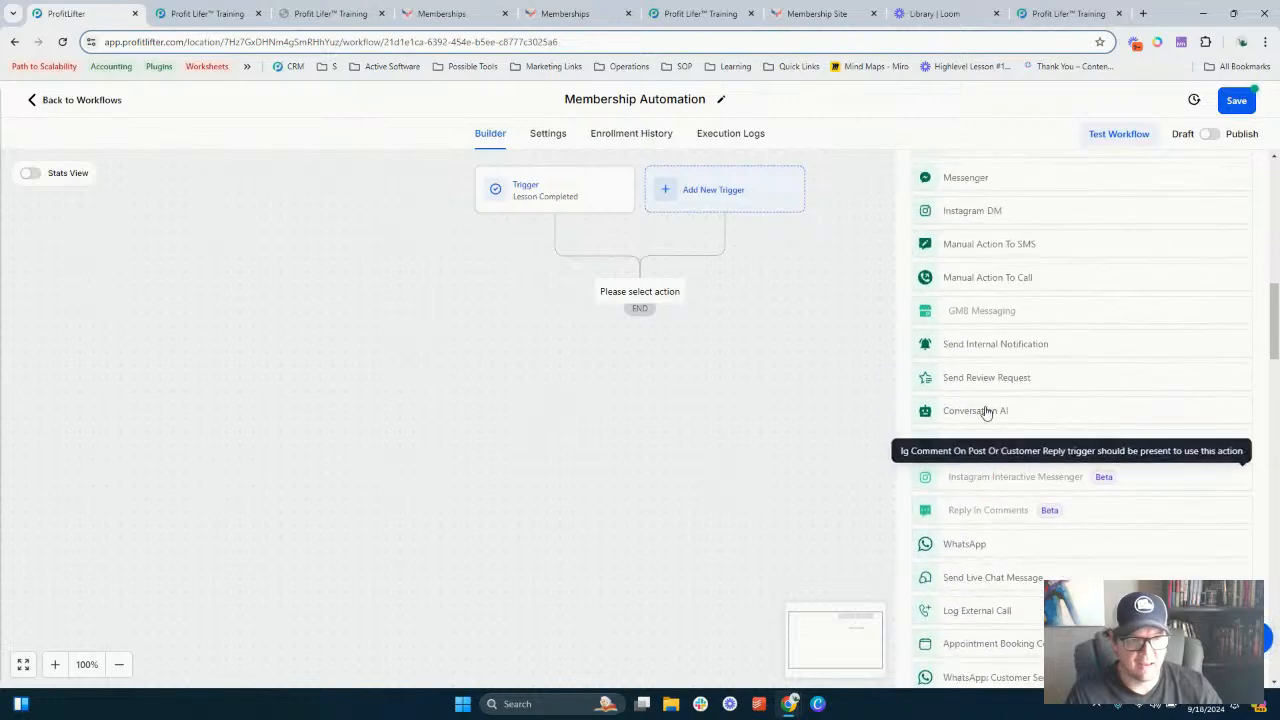
pyautogui.scroll(3, 960, 450)
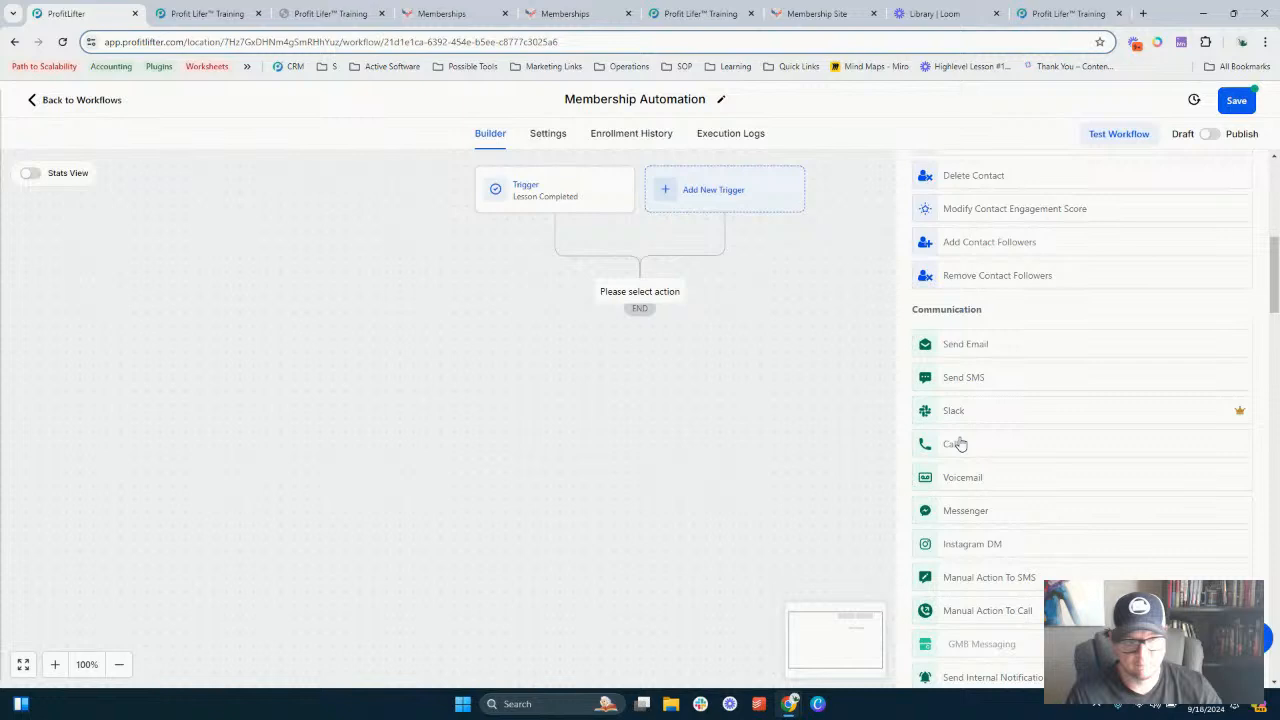
pyautogui.scroll(2, 960, 444)
pyautogui.scroll(1, 973, 465)
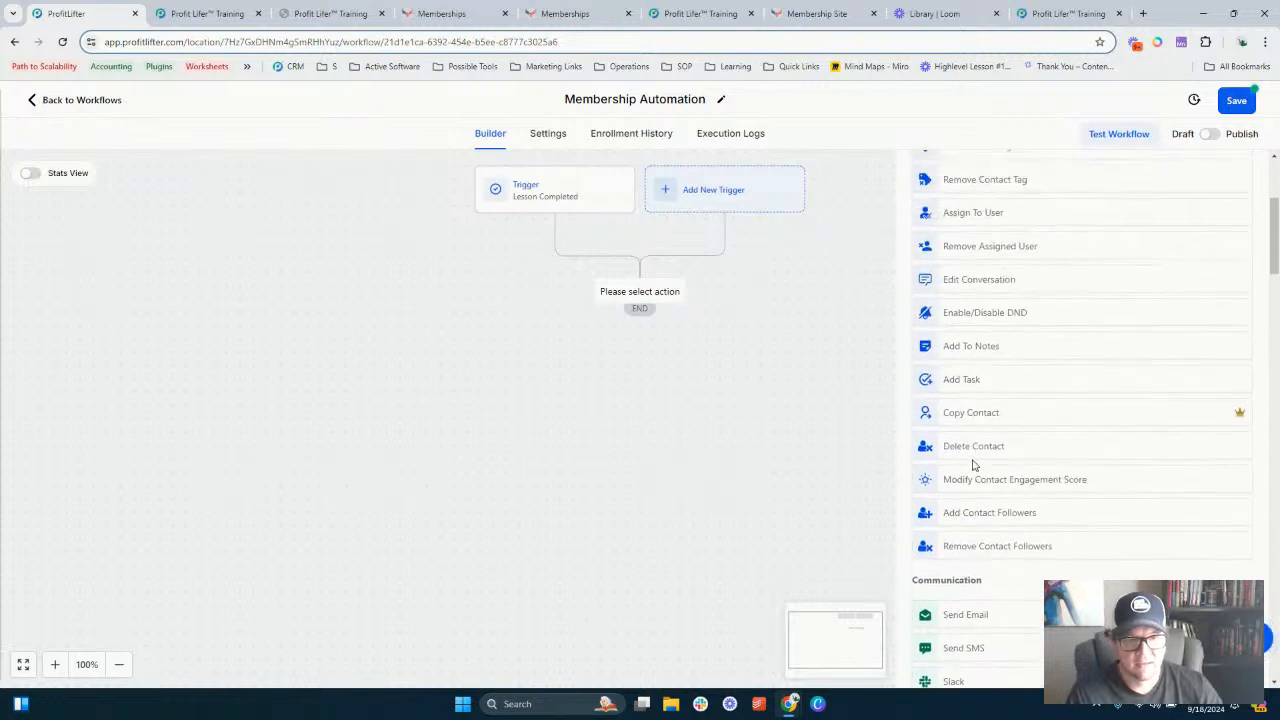
pyautogui.scroll(2, 973, 465)
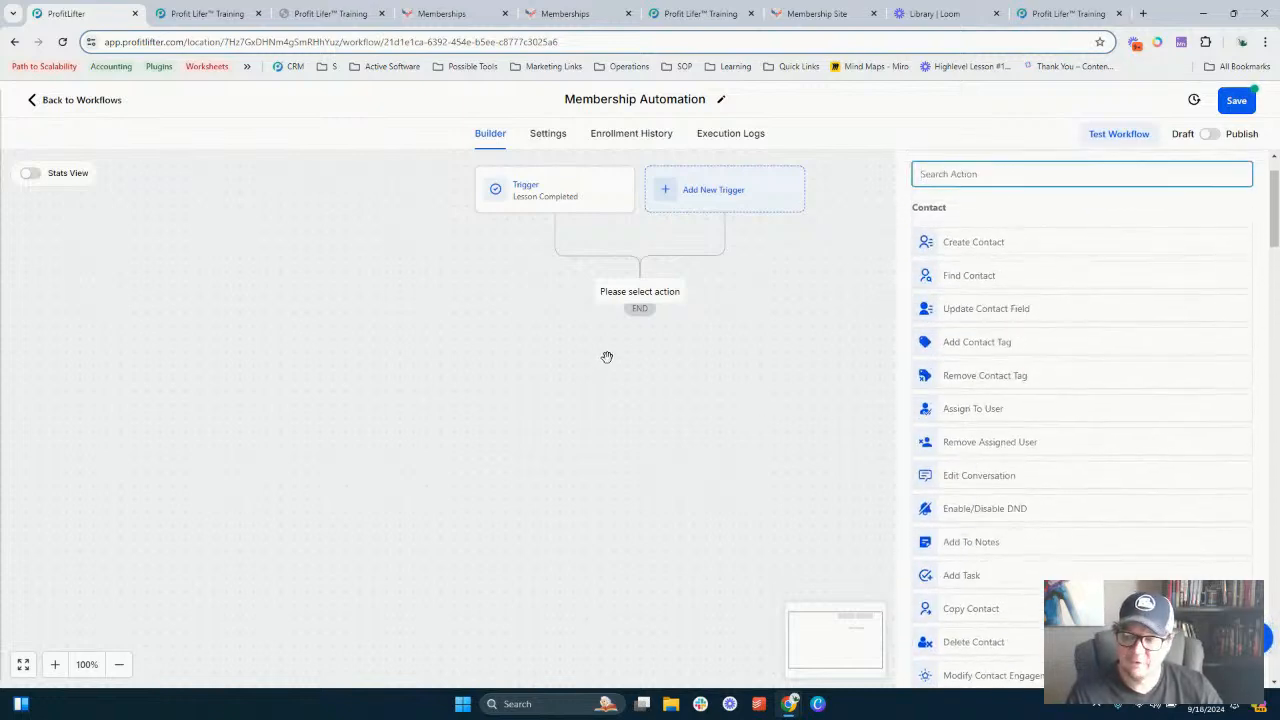
pyautogui.scroll(1, 960, 257)
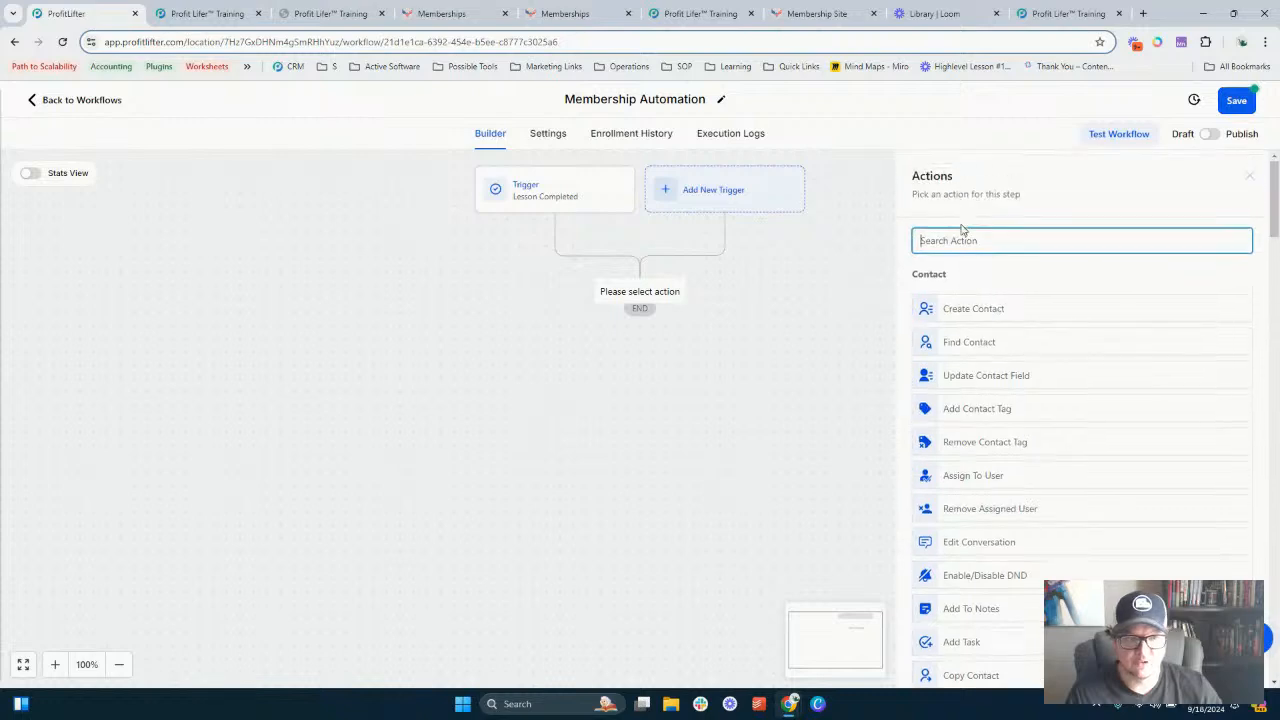
# - Search the actions for Oppo and close the actions panel
pyautogui.write('Oppo')
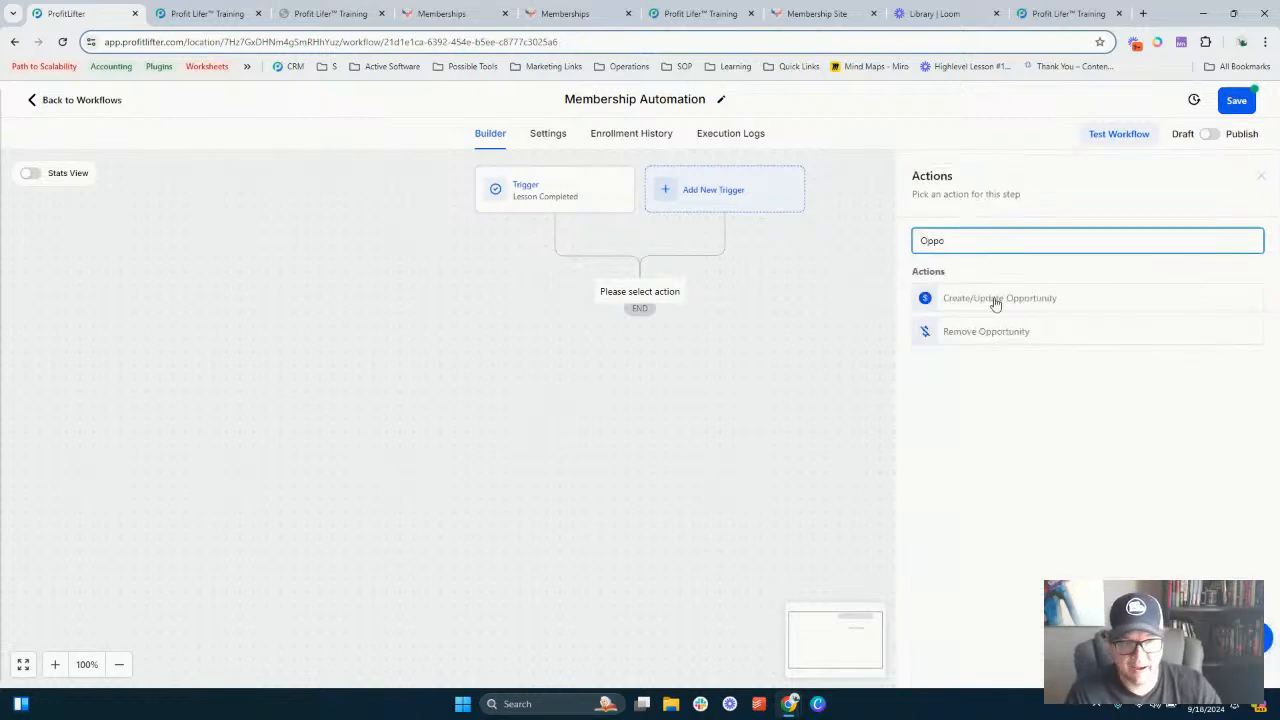
pyautogui.doubleClick(935, 241)
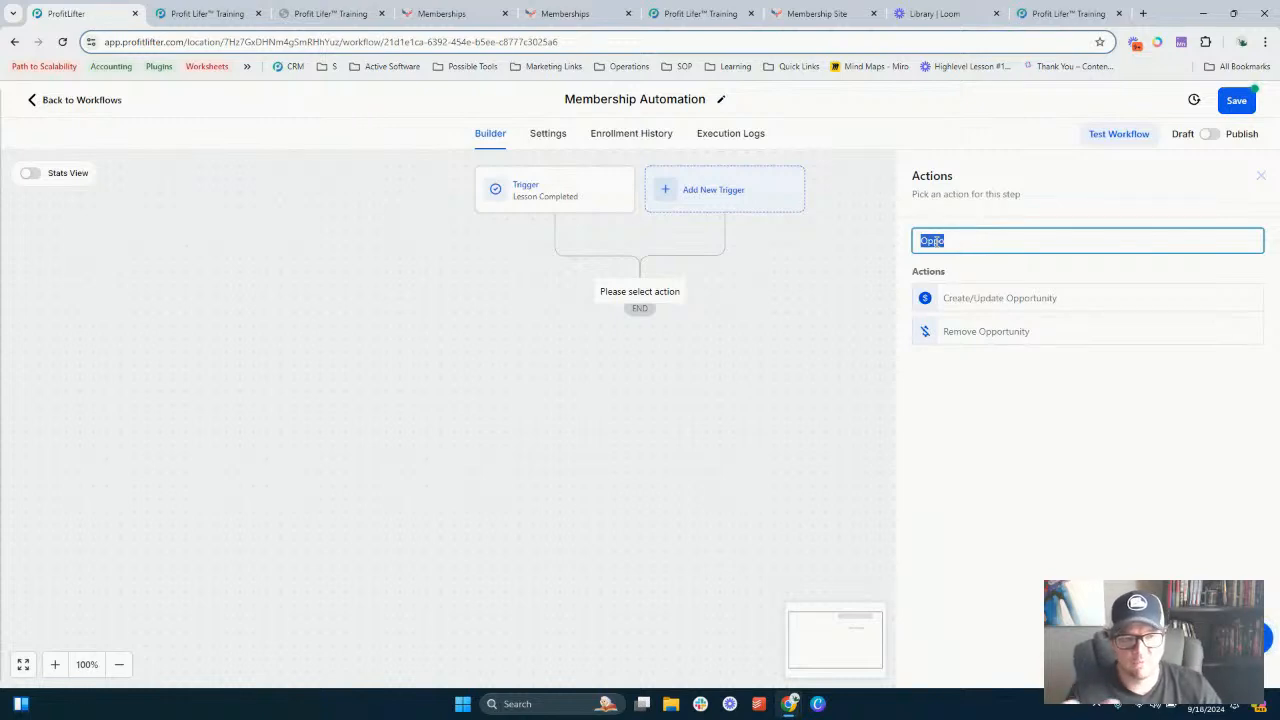
pyautogui.click(1261, 176)
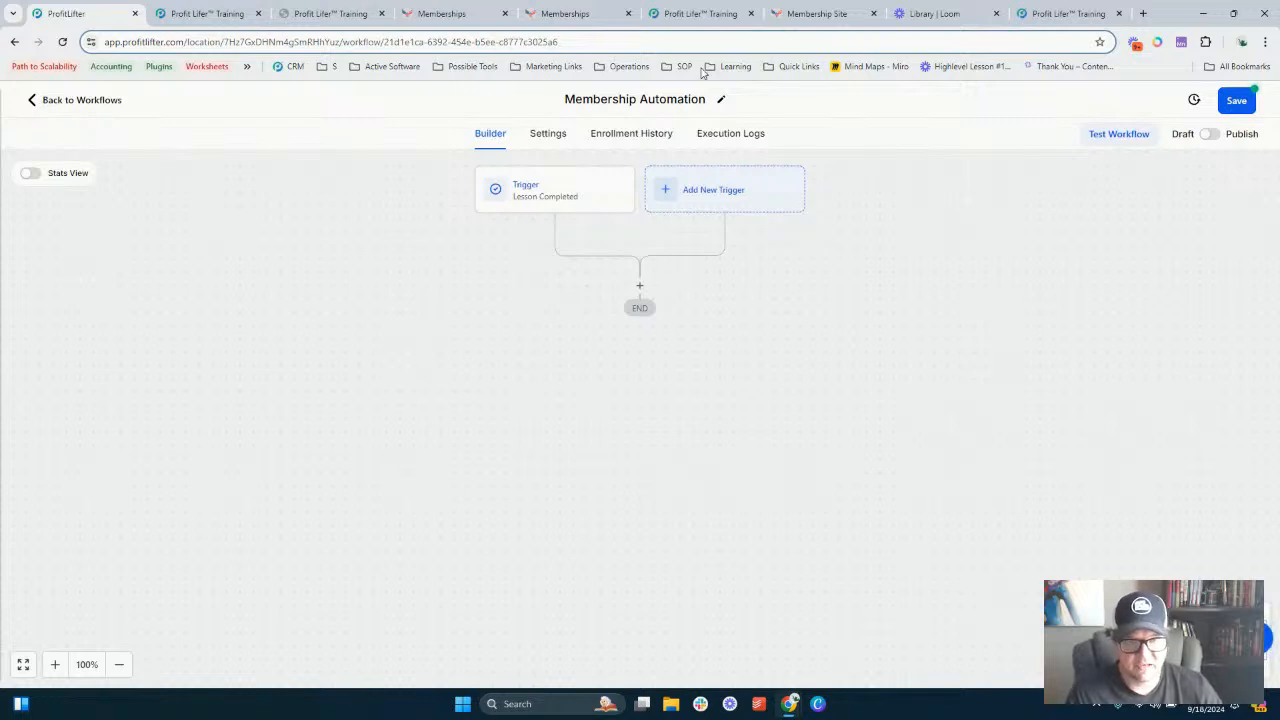
# - Open a Send Email action's settings and close them without saving
pyautogui.click(640, 99)
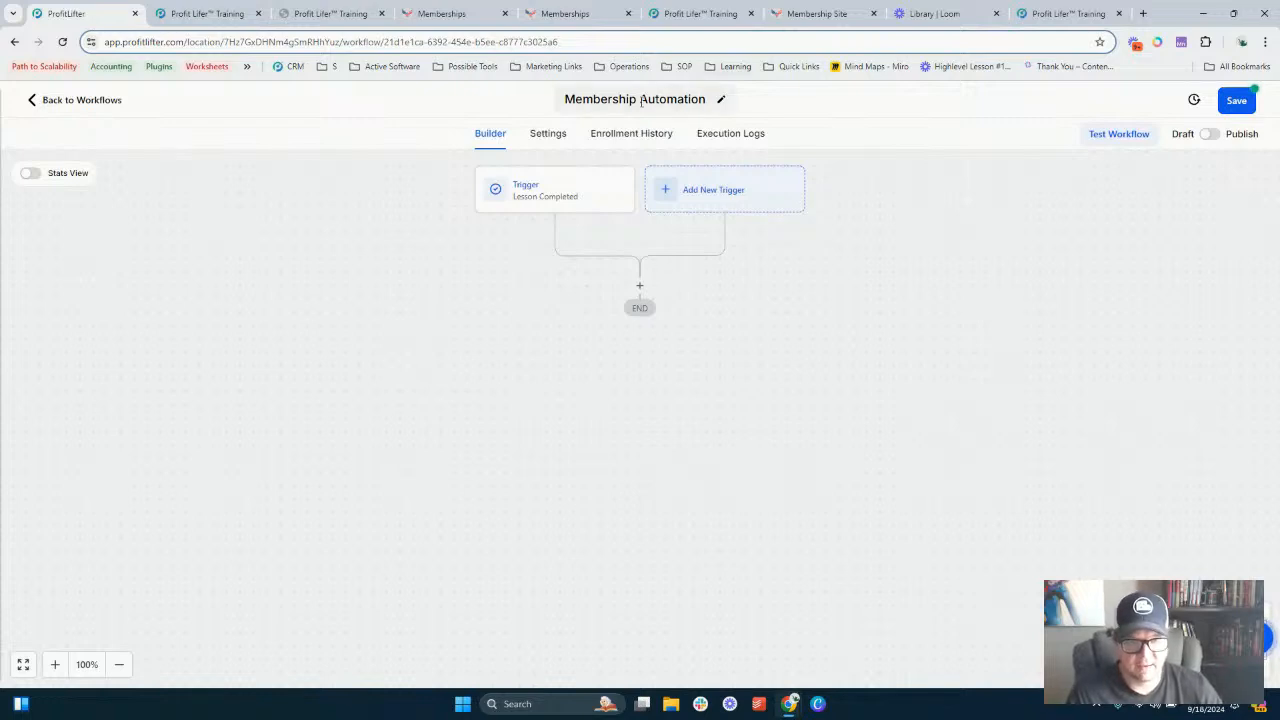
pyautogui.click(515, 349)
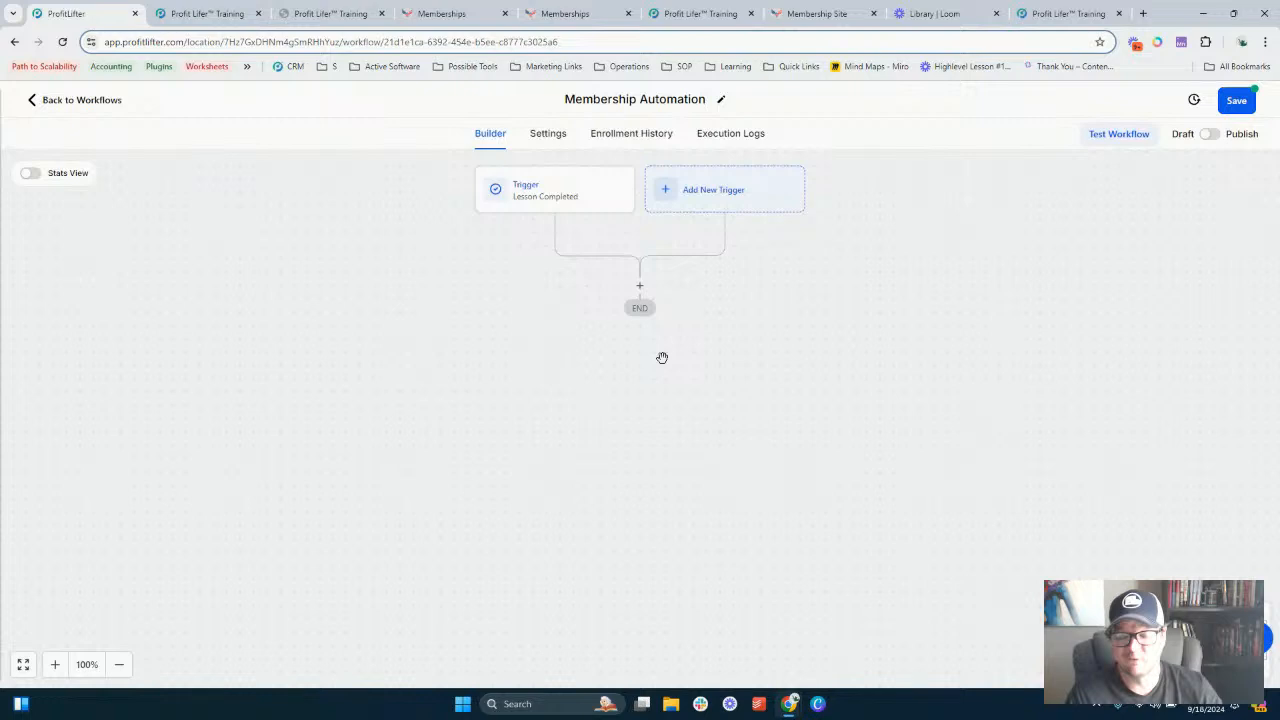
pyautogui.click(638, 288)
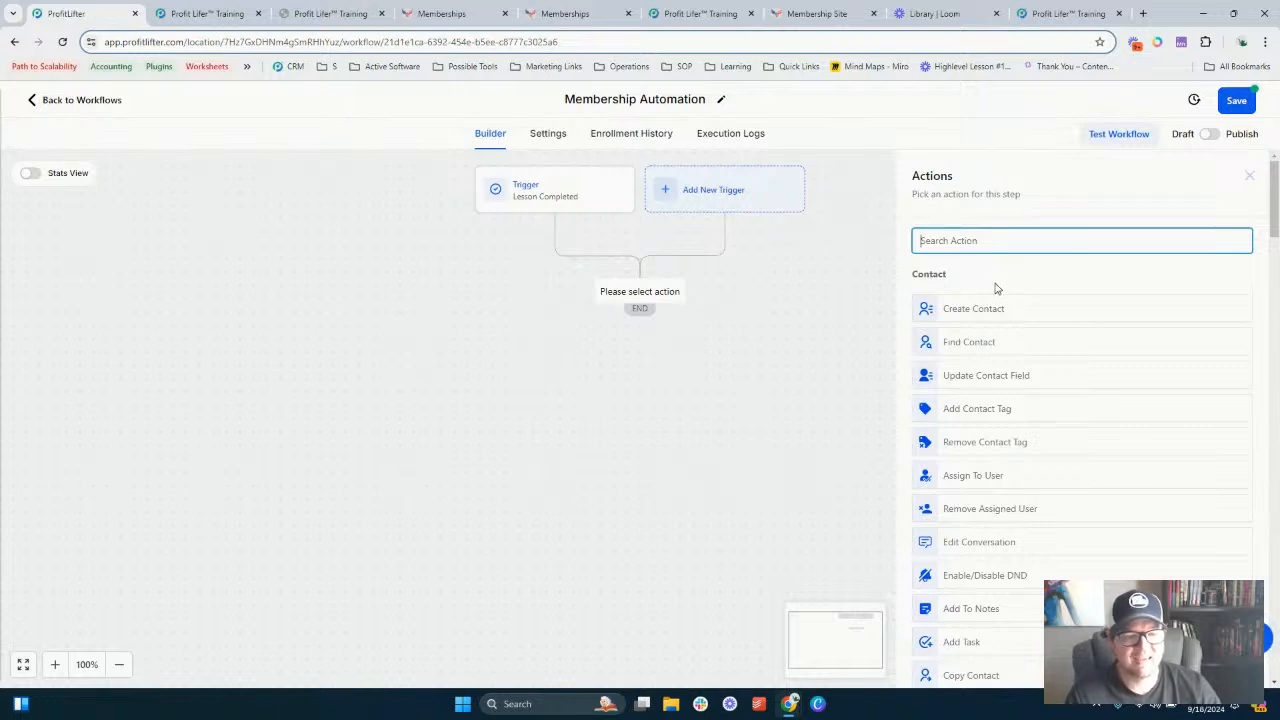
pyautogui.scroll(-5, 1000, 290)
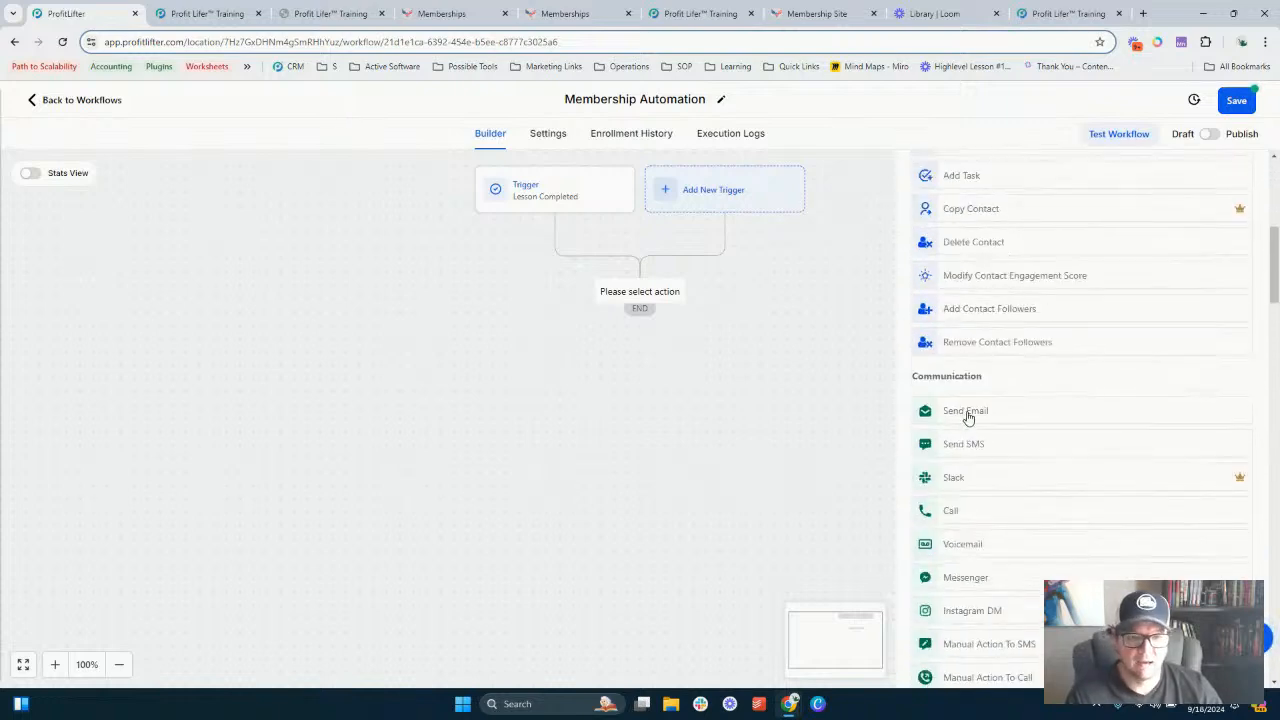
pyautogui.click(967, 418)
pyautogui.scroll(-3, 1037, 406)
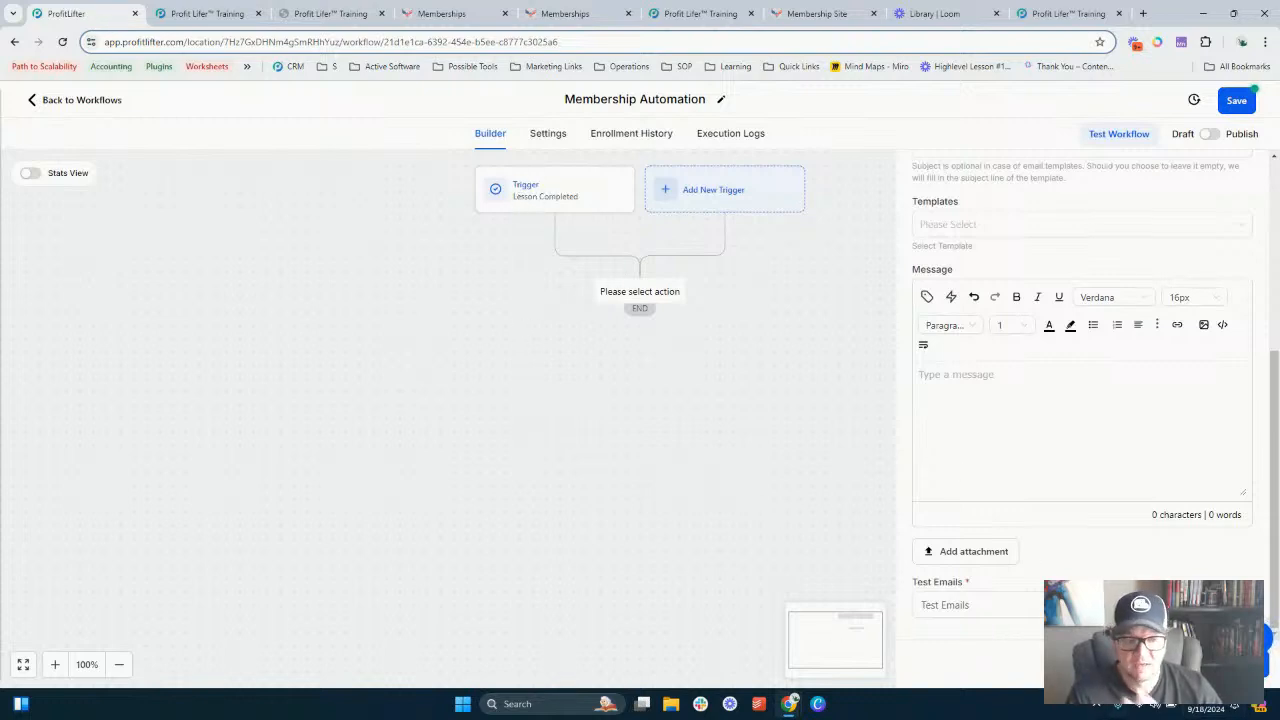
pyautogui.click(1122, 663)
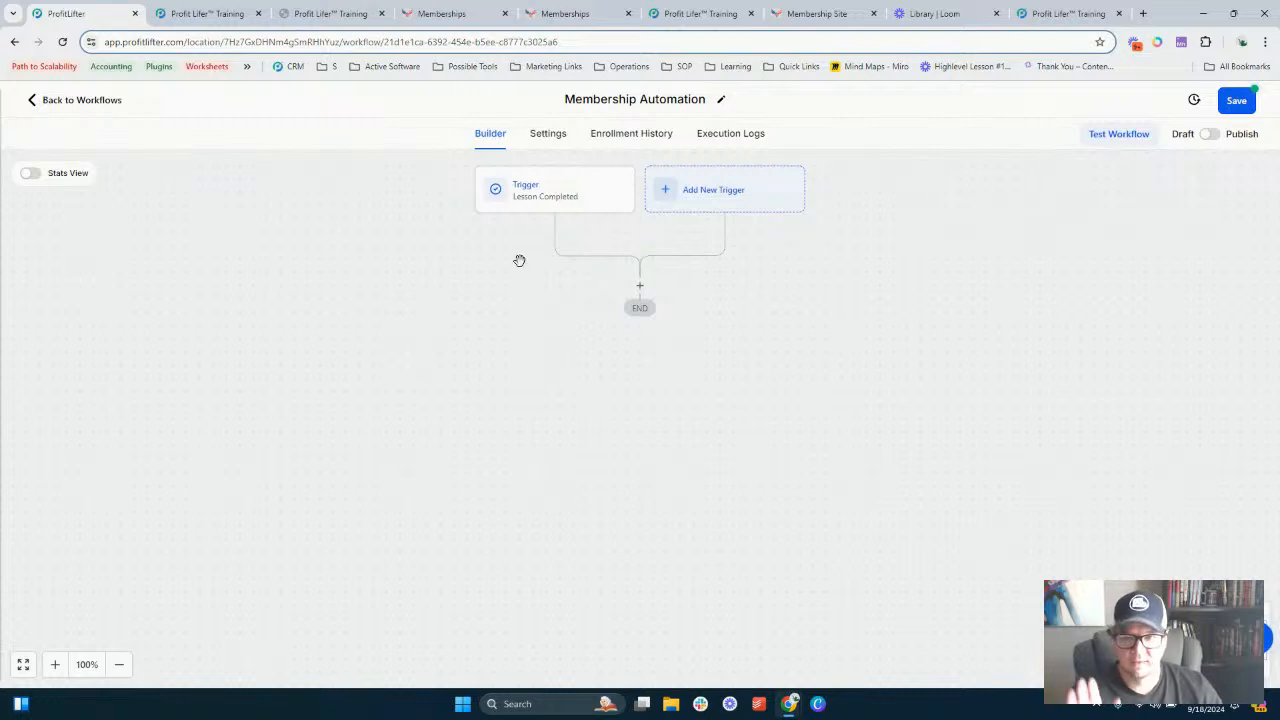
# - Leave the workflow builder discarding unsaved changes, and switch to the Membership Training checkout page tab
pyautogui.click(90, 100)
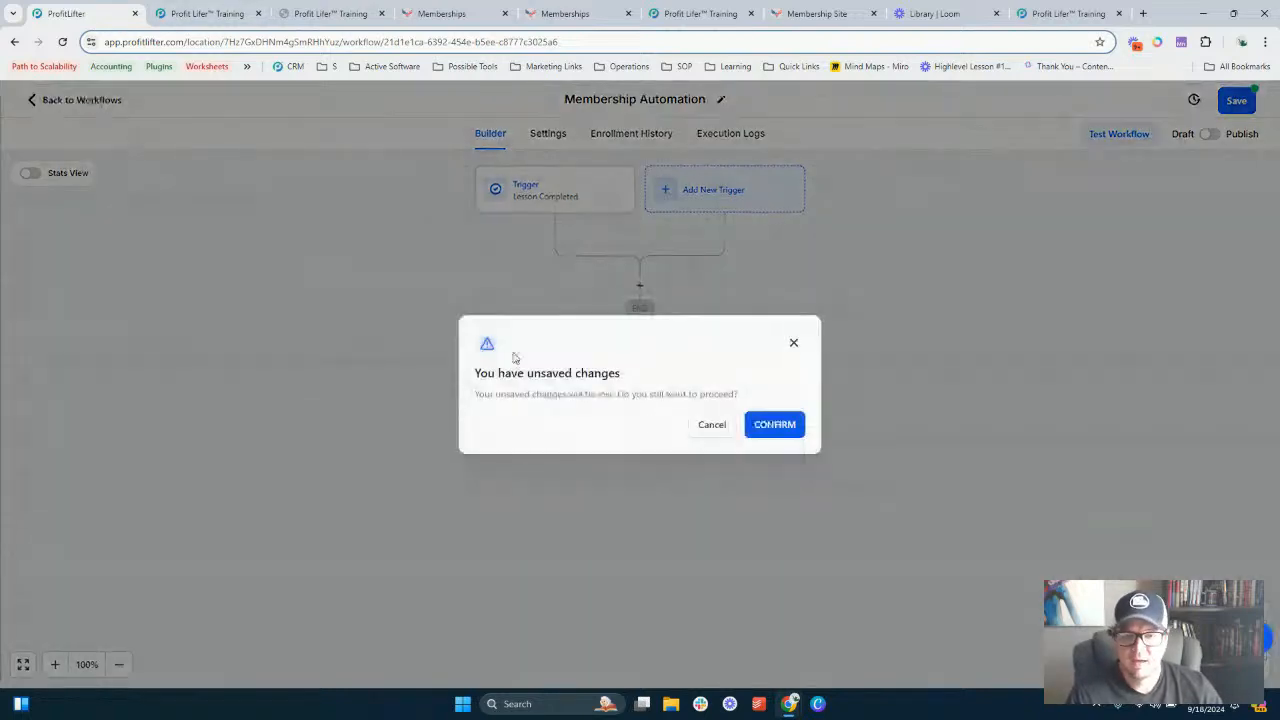
pyautogui.click(781, 435)
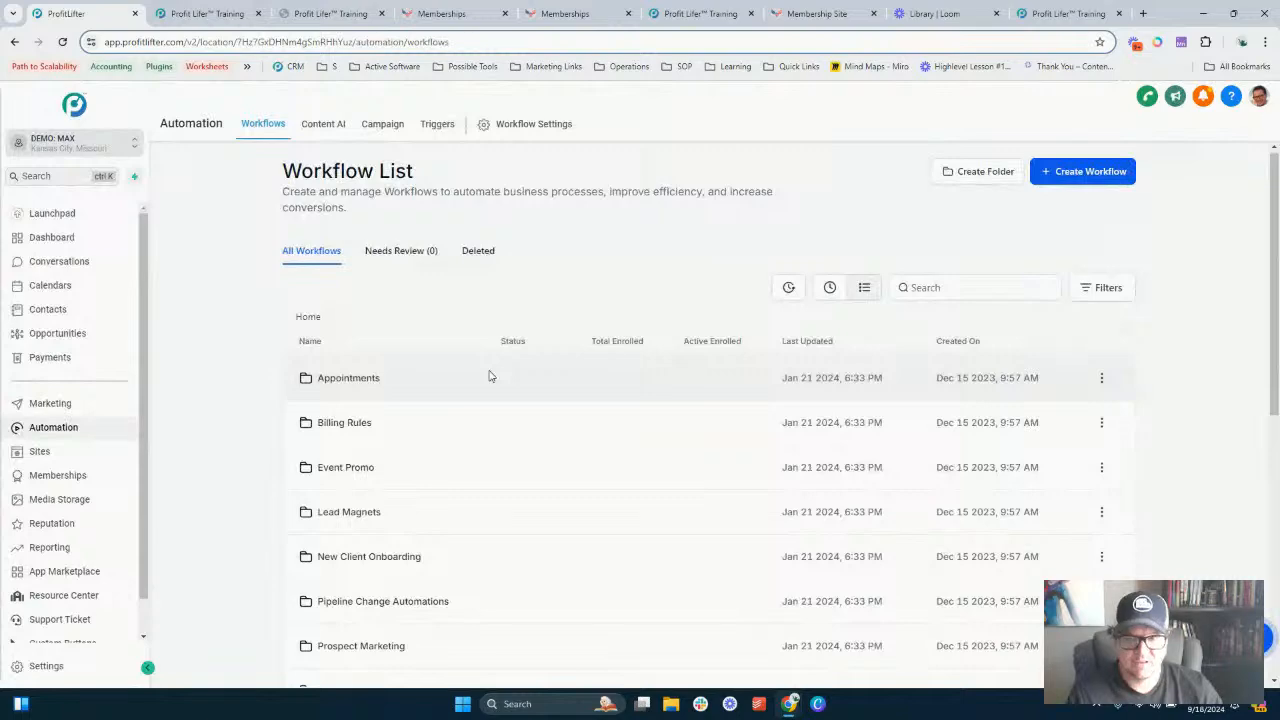
pyautogui.click(233, 14)
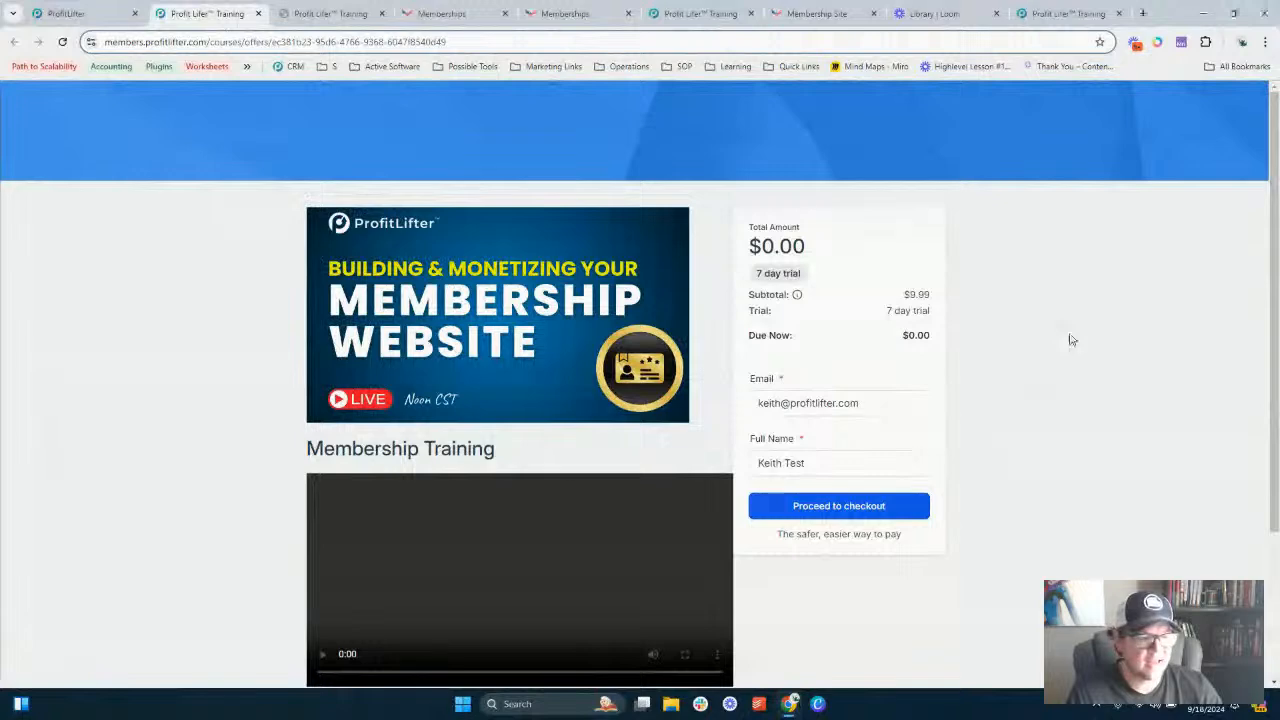
pyautogui.scroll(-1, 502, 209)
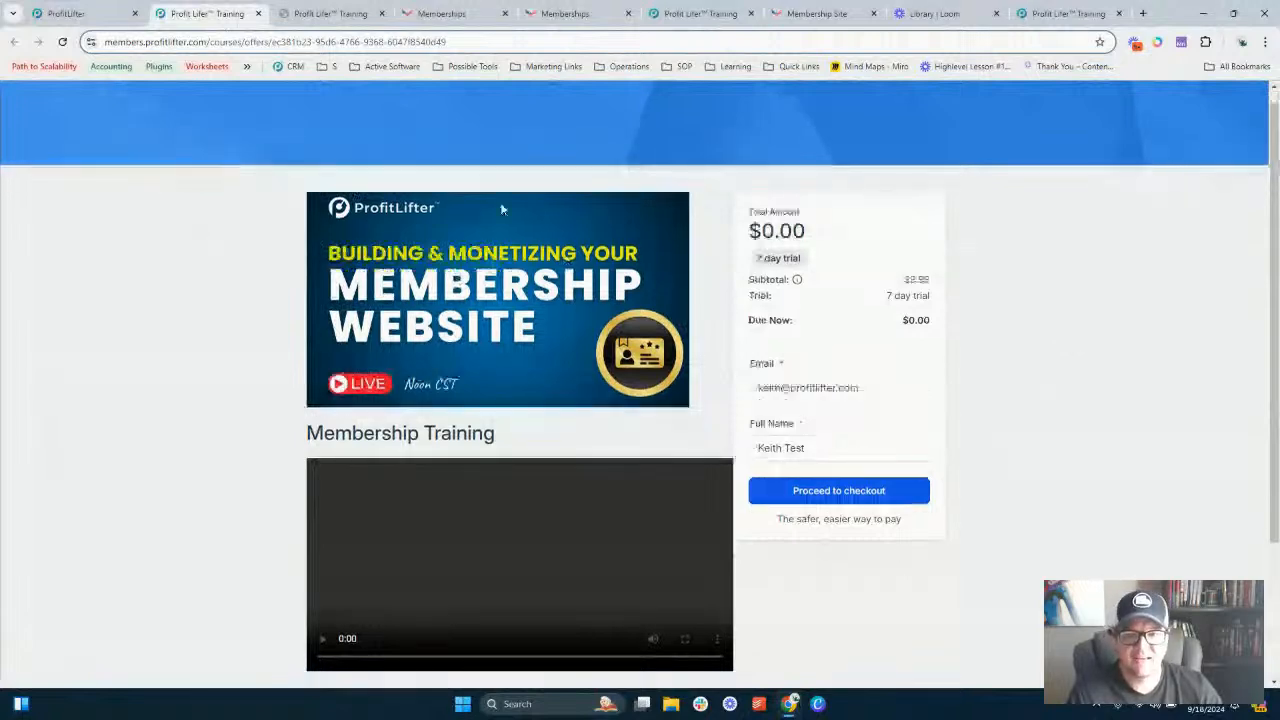
# - Scroll through the Membership Training checkout page to review the offer details and the checkout form
pyautogui.scroll(-2, 500, 206)
pyautogui.scroll(2, 551, 263)
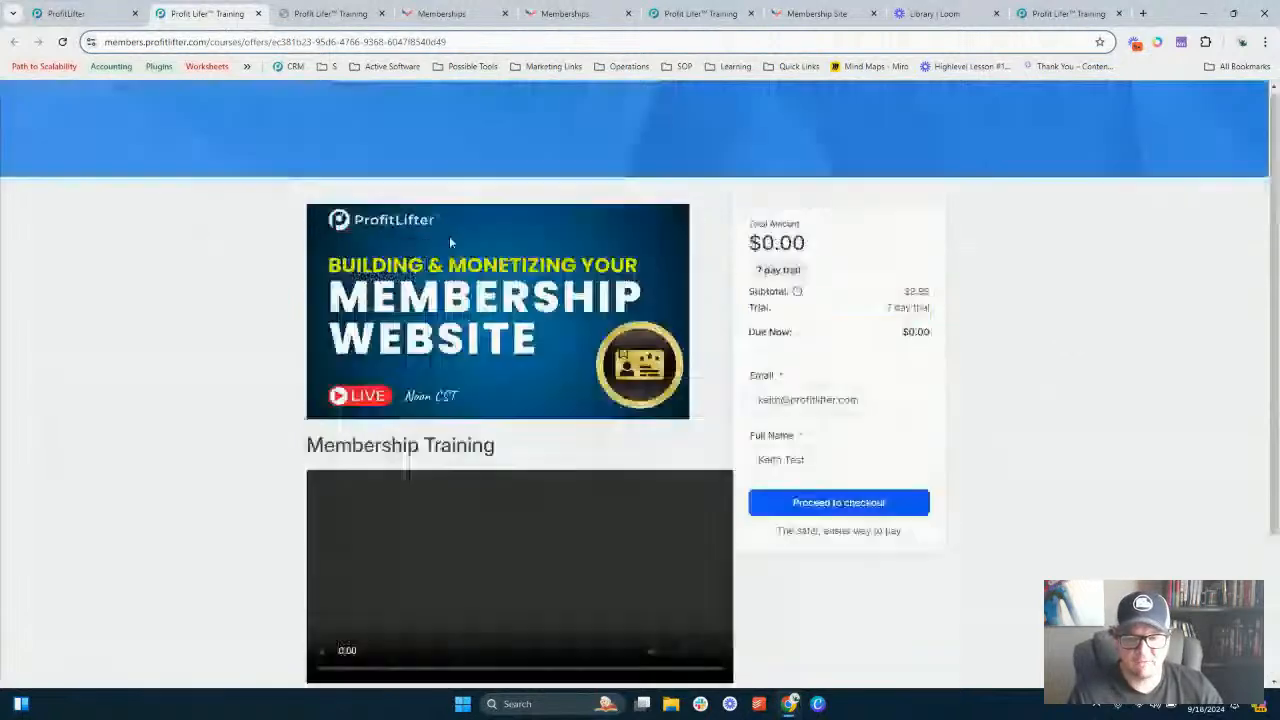
pyautogui.scroll(1, 449, 242)
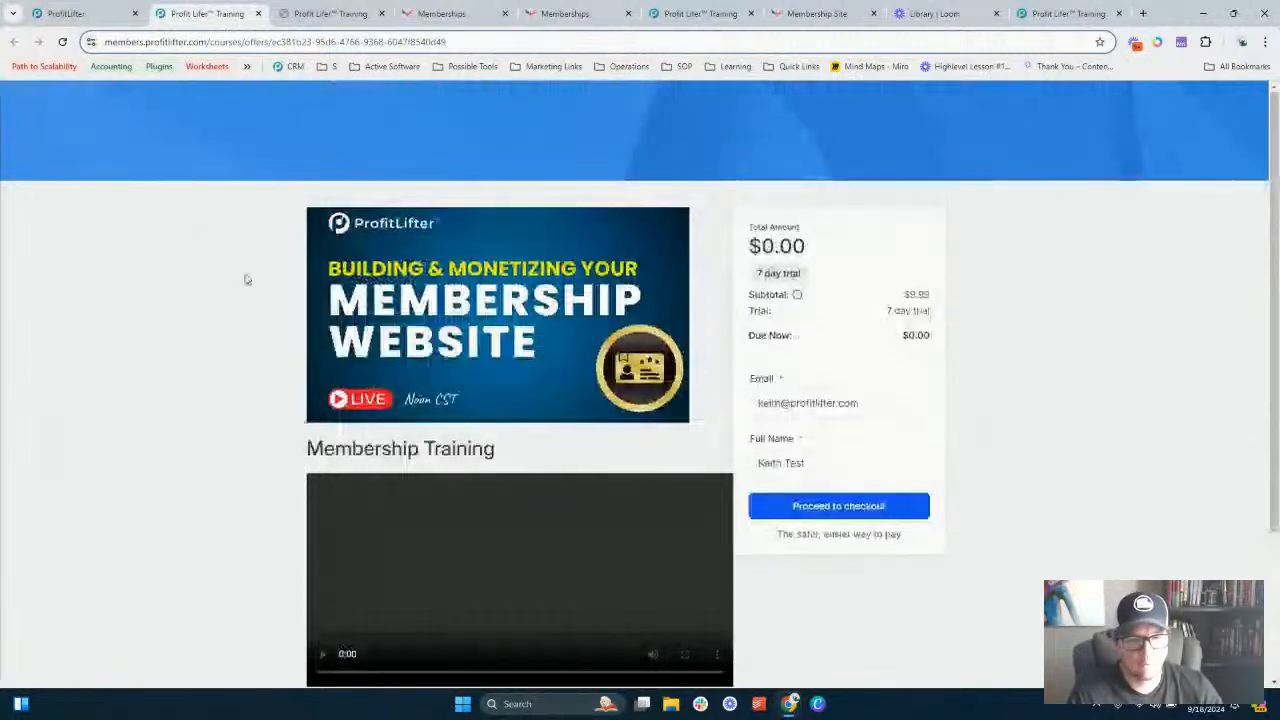
pyautogui.scroll(-2, 394, 286)
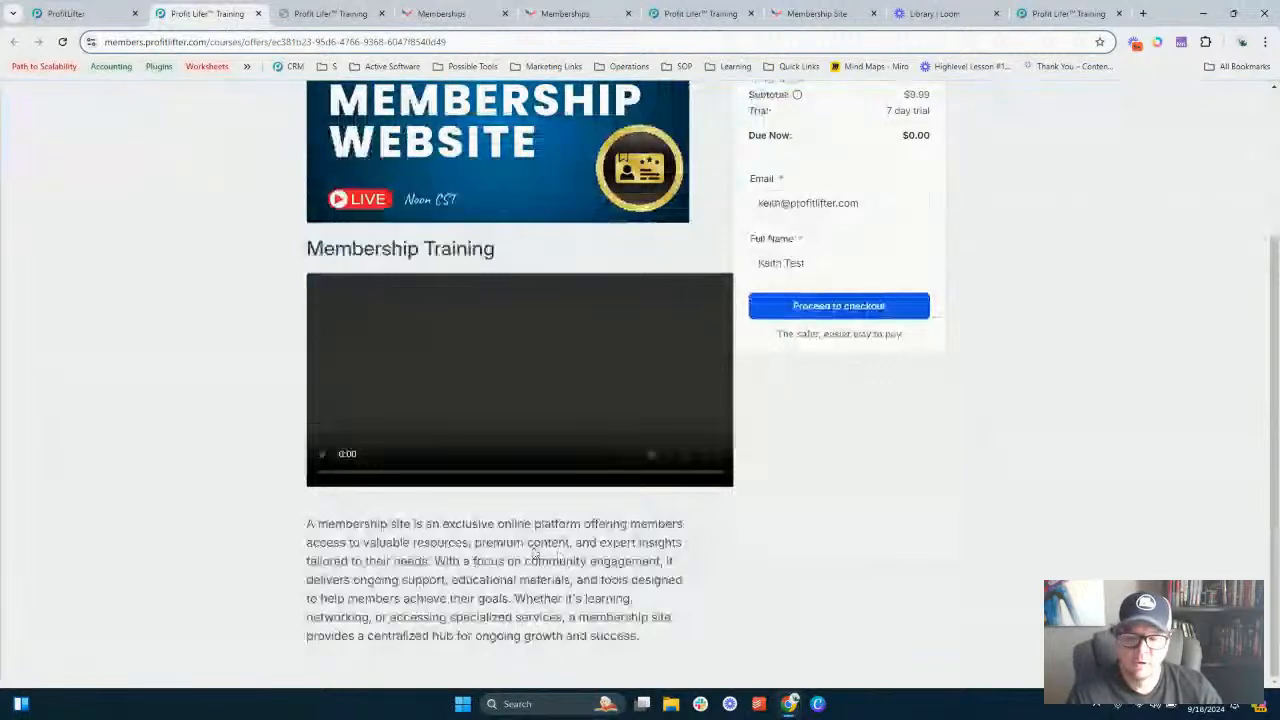
pyautogui.scroll(1, 524, 492)
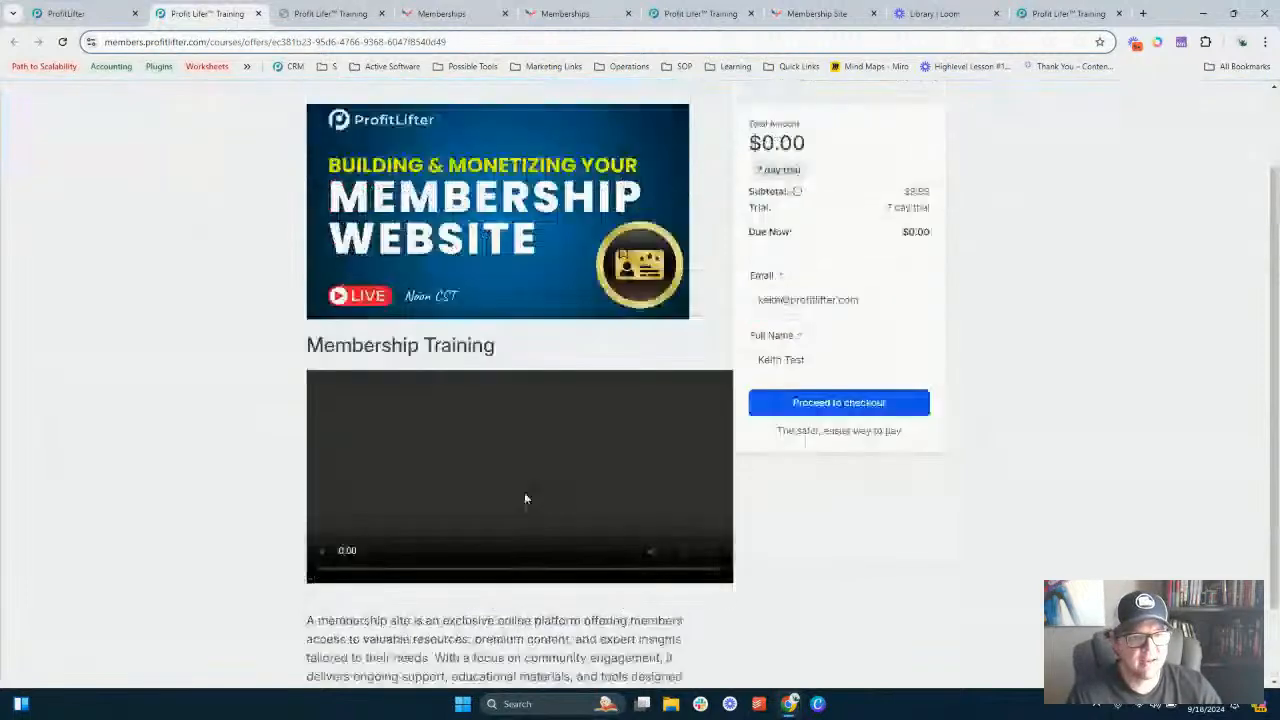
pyautogui.scroll(1, 524, 492)
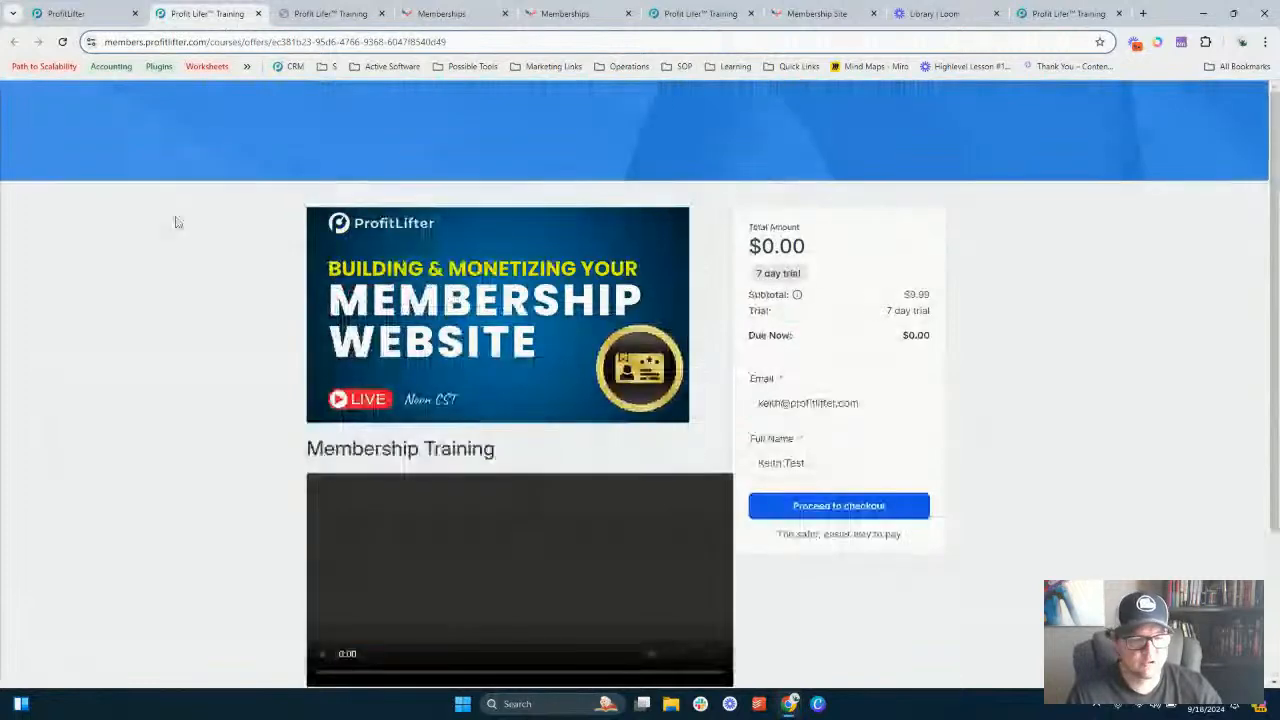
pyautogui.moveTo(2, 360)
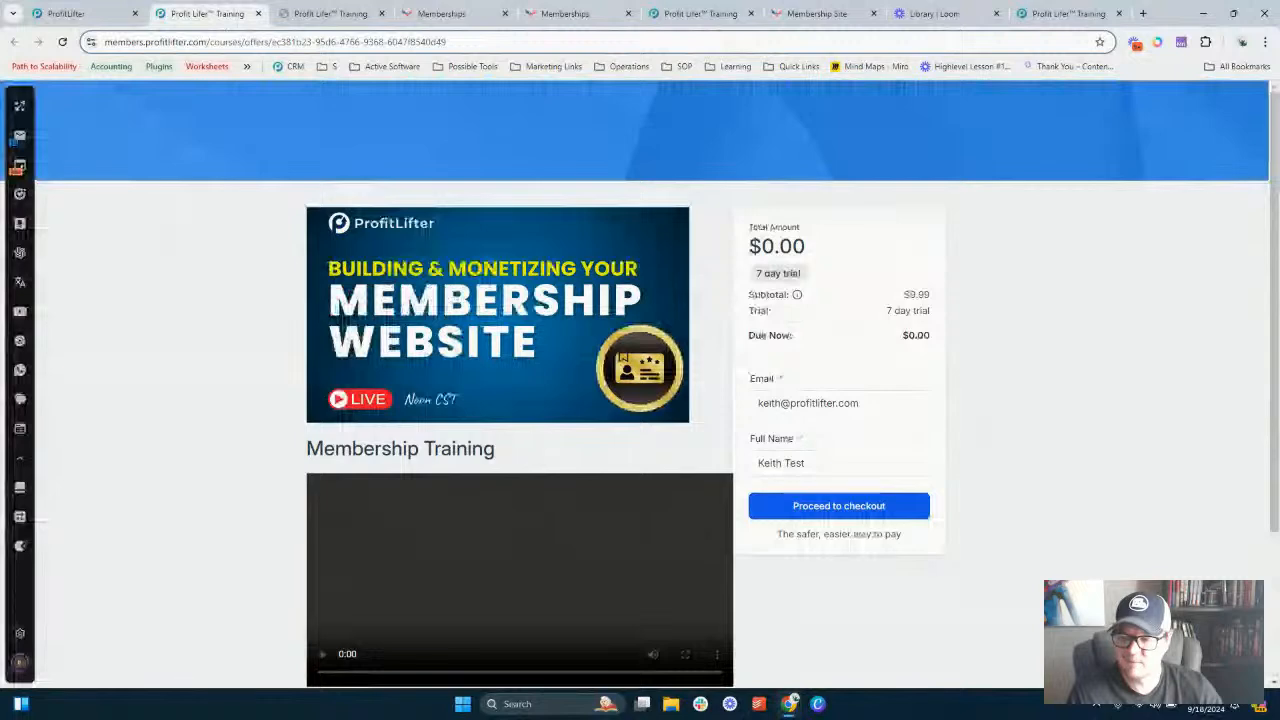